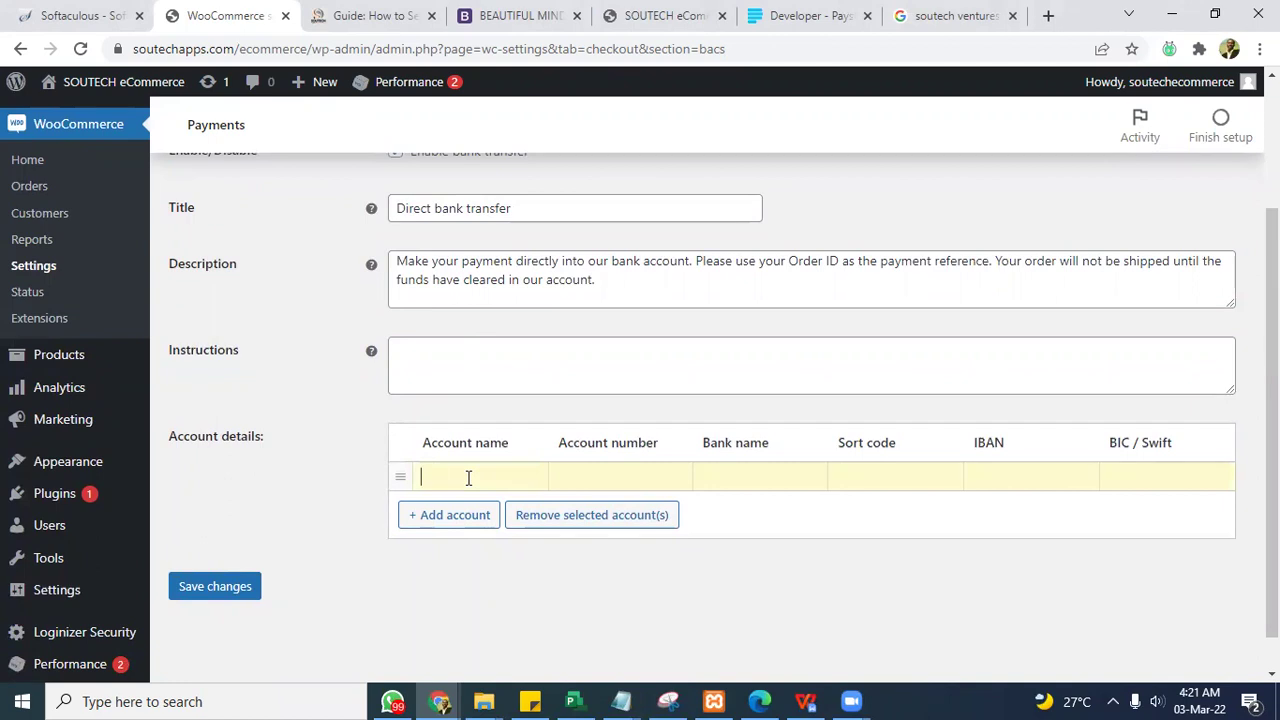
Enter SOUTECH VENTURES as the account name and ACCESS BANK as the bank name
type("ECH VENTURES")
key("Tab")
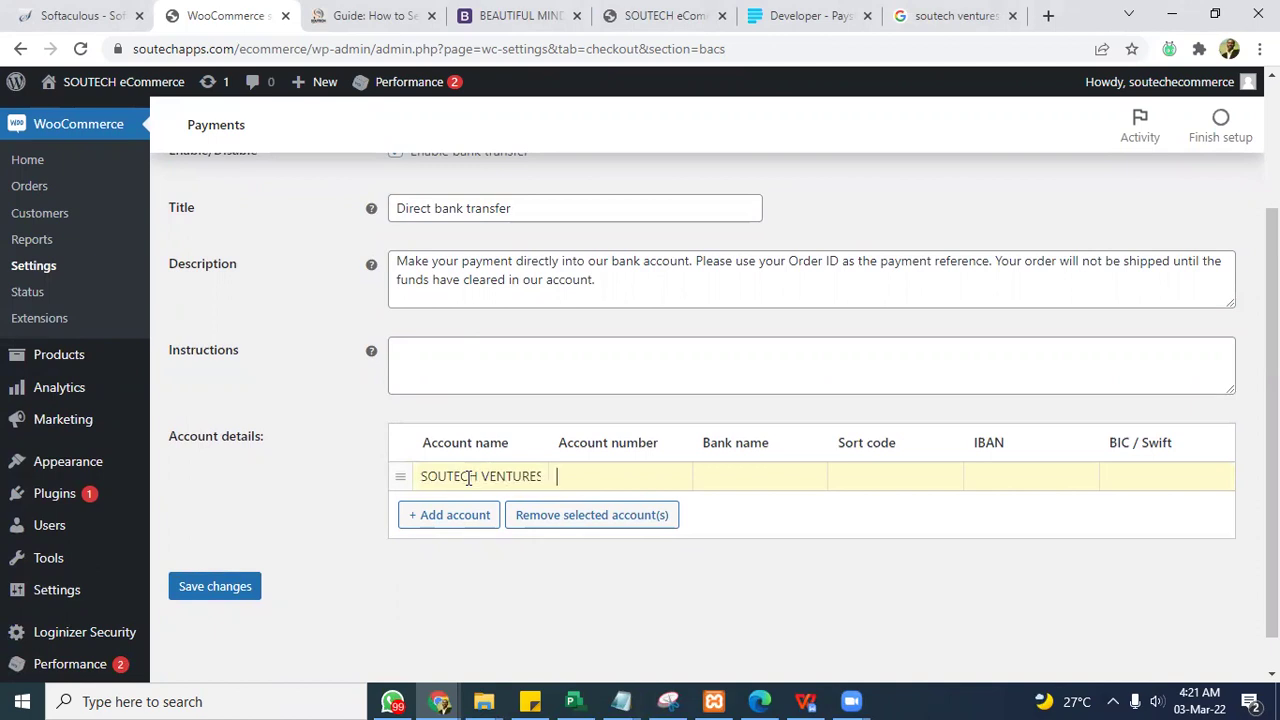
left_click(704, 479)
type("ACCESS BANK")
Fill in the account number and add a second, empty bank account row
left_click(592, 481)
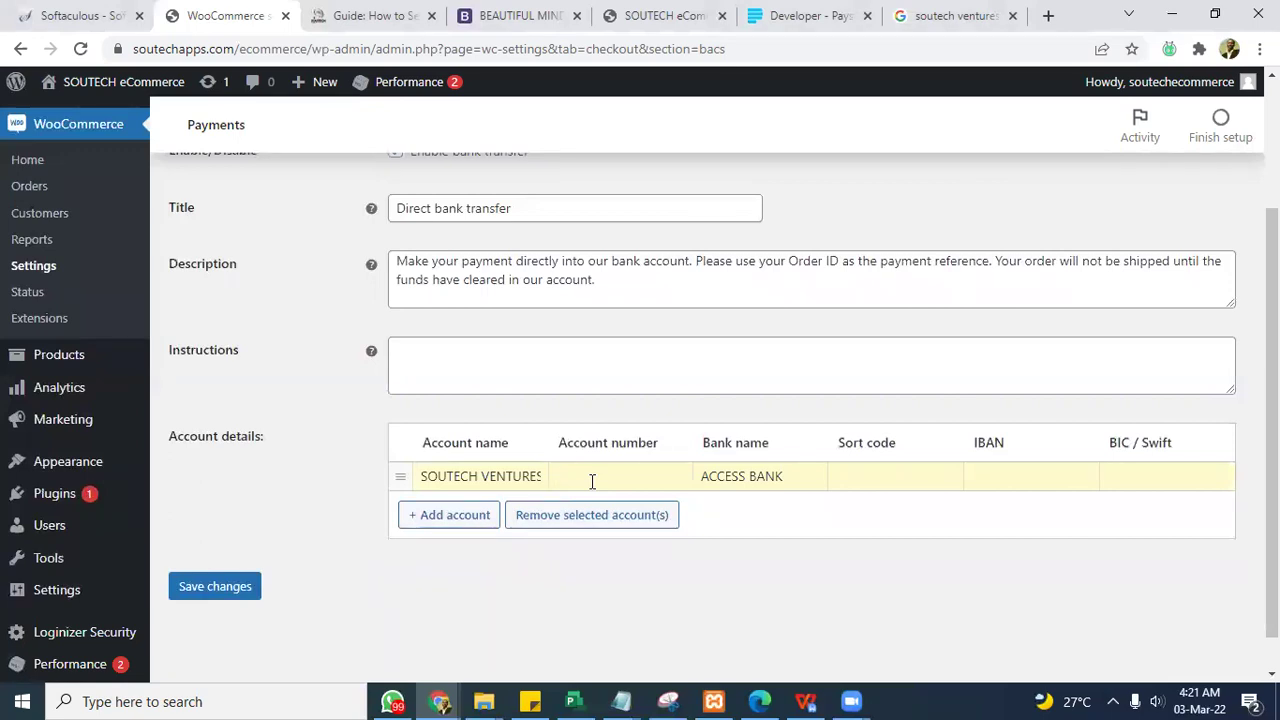
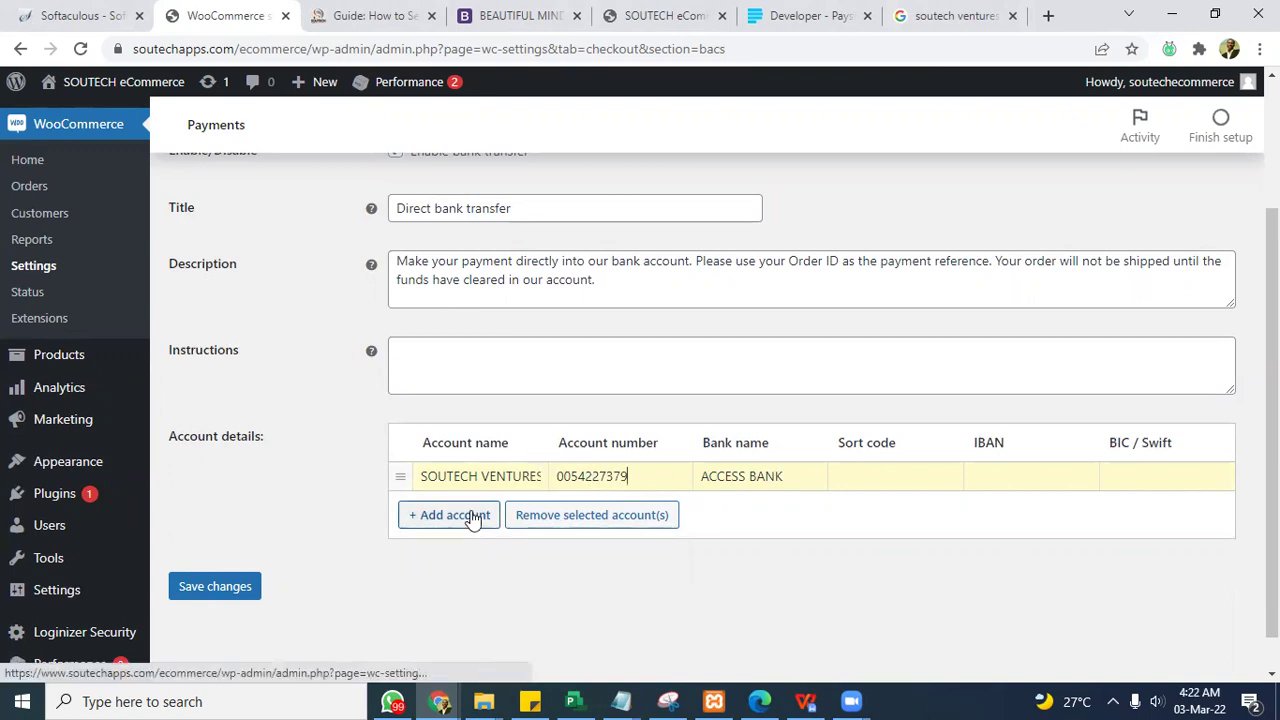
left_click(473, 516)
left_click(473, 508)
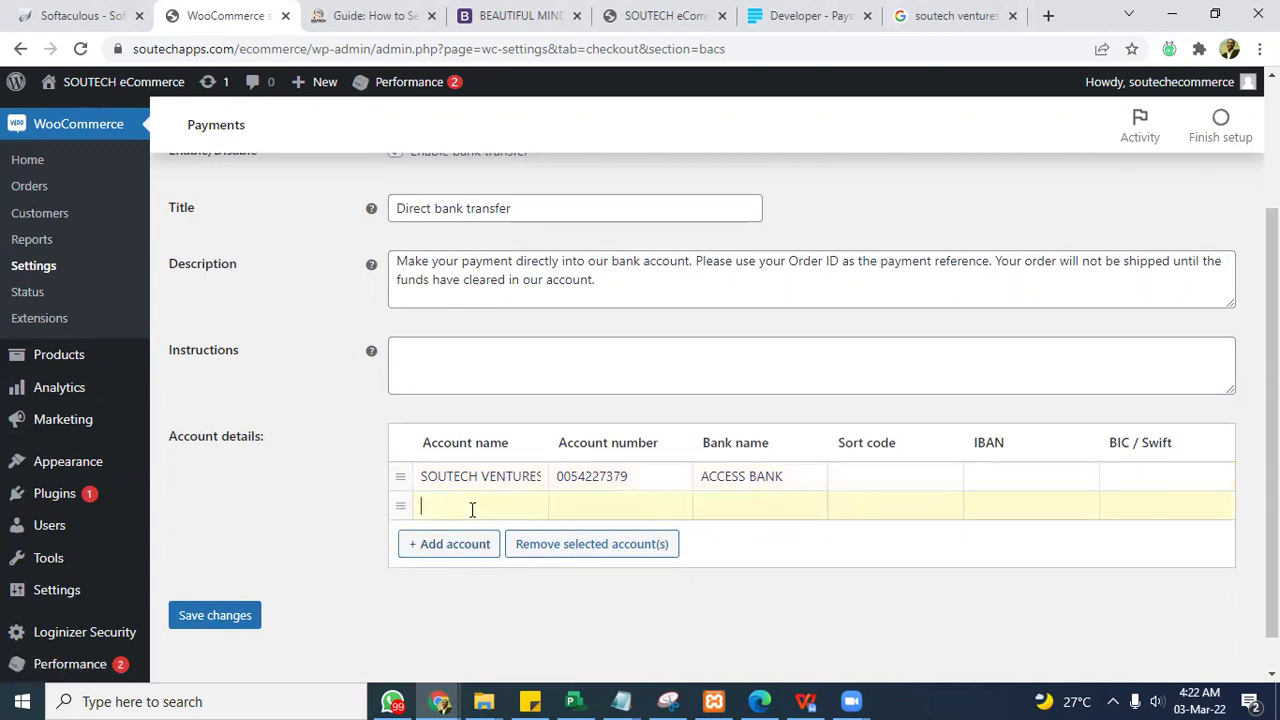
Search Google for the store owner's name together with 'soutech'
left_click(955, 16)
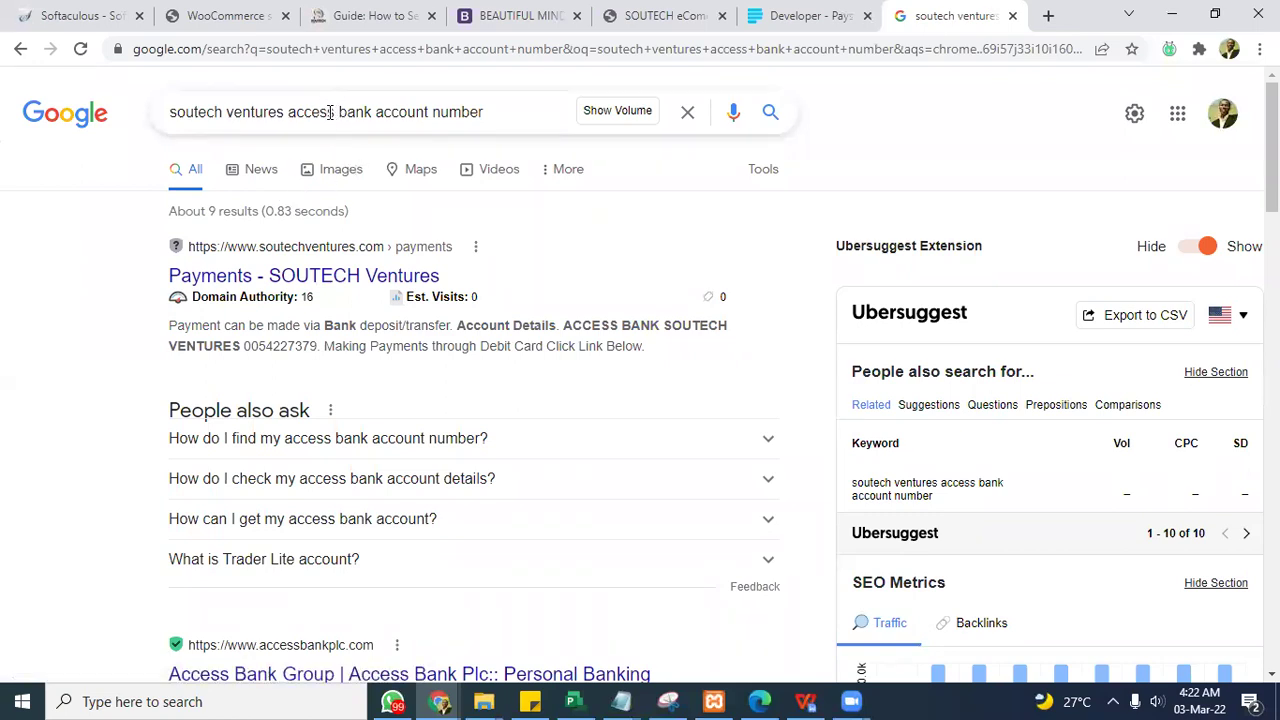
left_click_drag(332, 112, 5, 90)
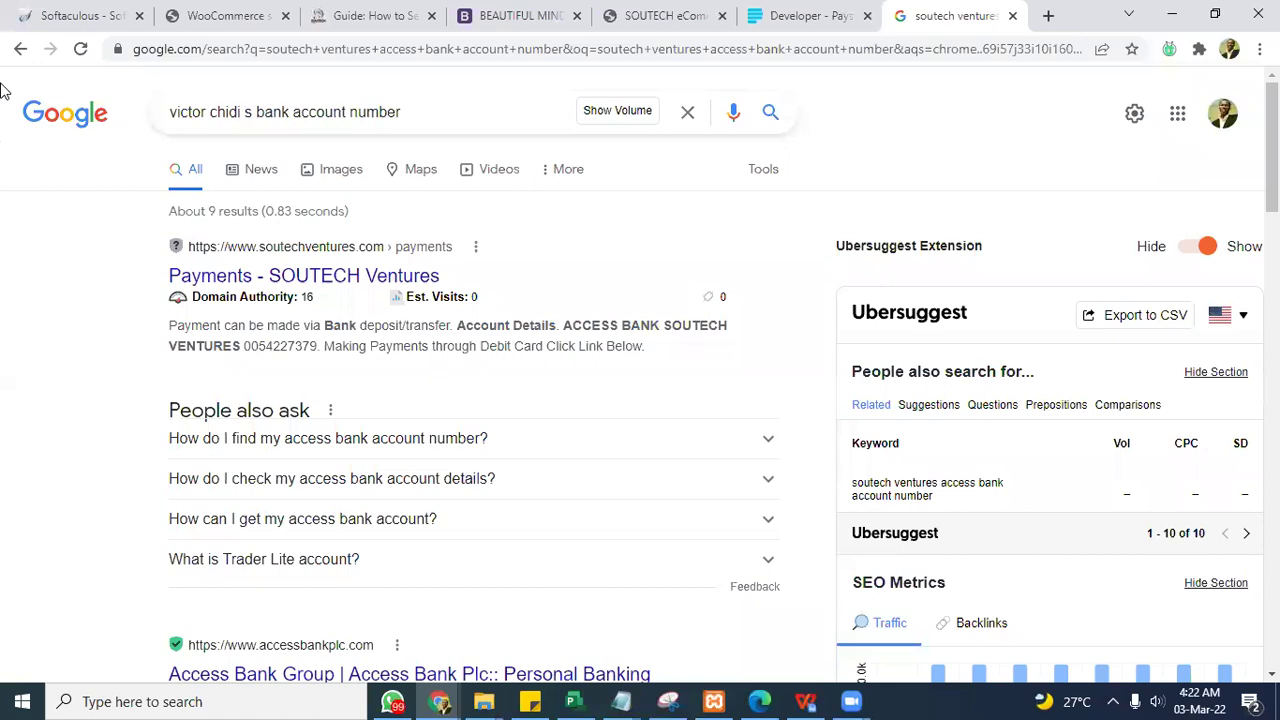
key("Return")
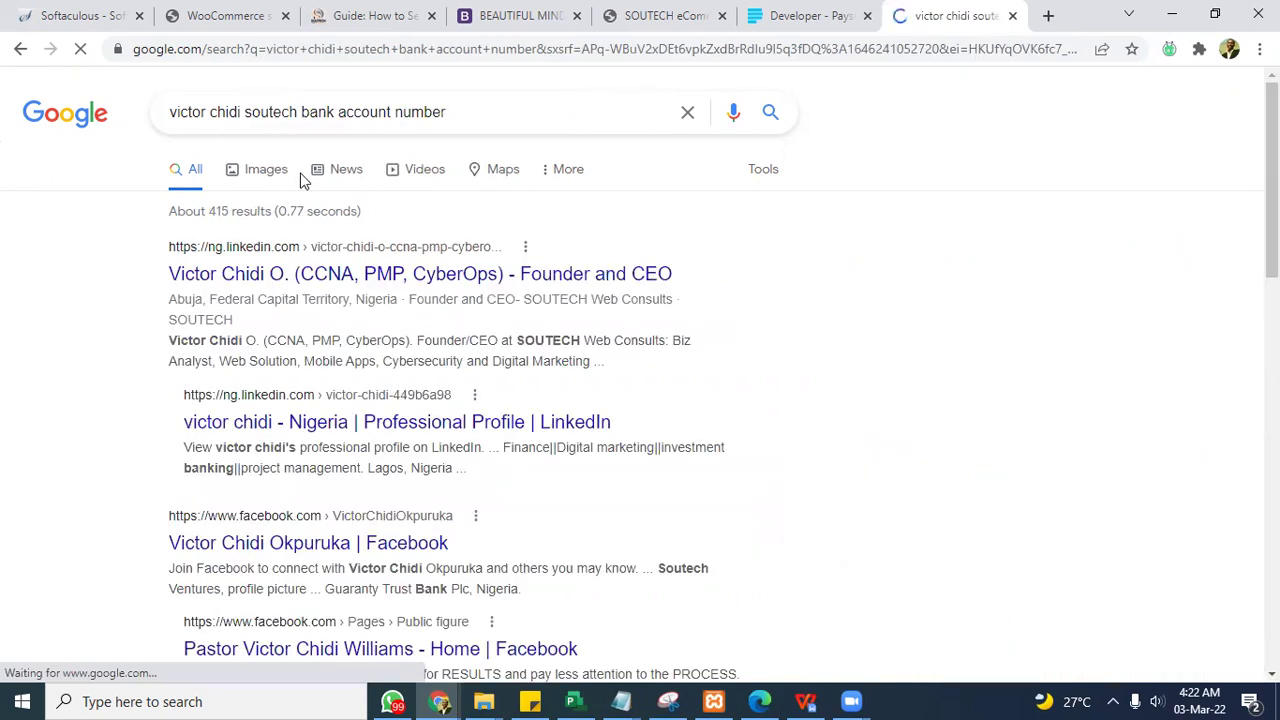
scroll(640, 370, "down", 5)
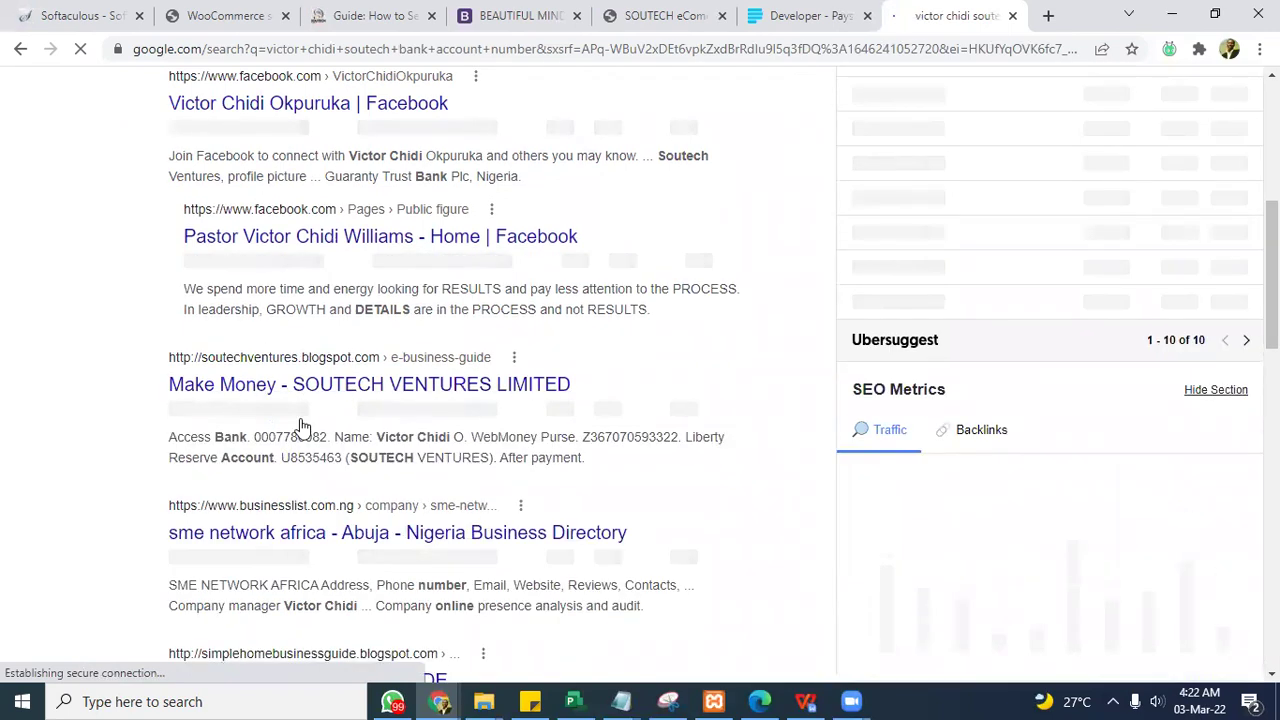
Select the owner's Access Bank account number in a result snippet, then return to the store's tab
double_click(300, 444)
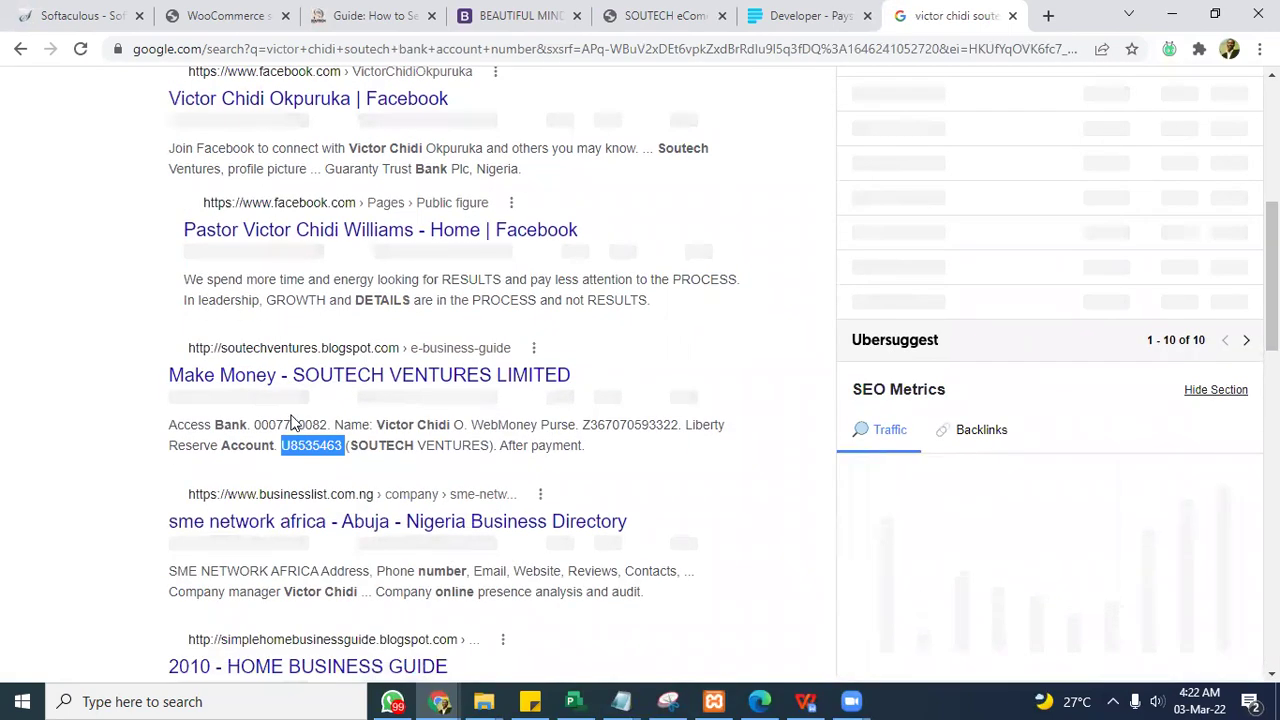
double_click(292, 424)
key("ctrl+c")
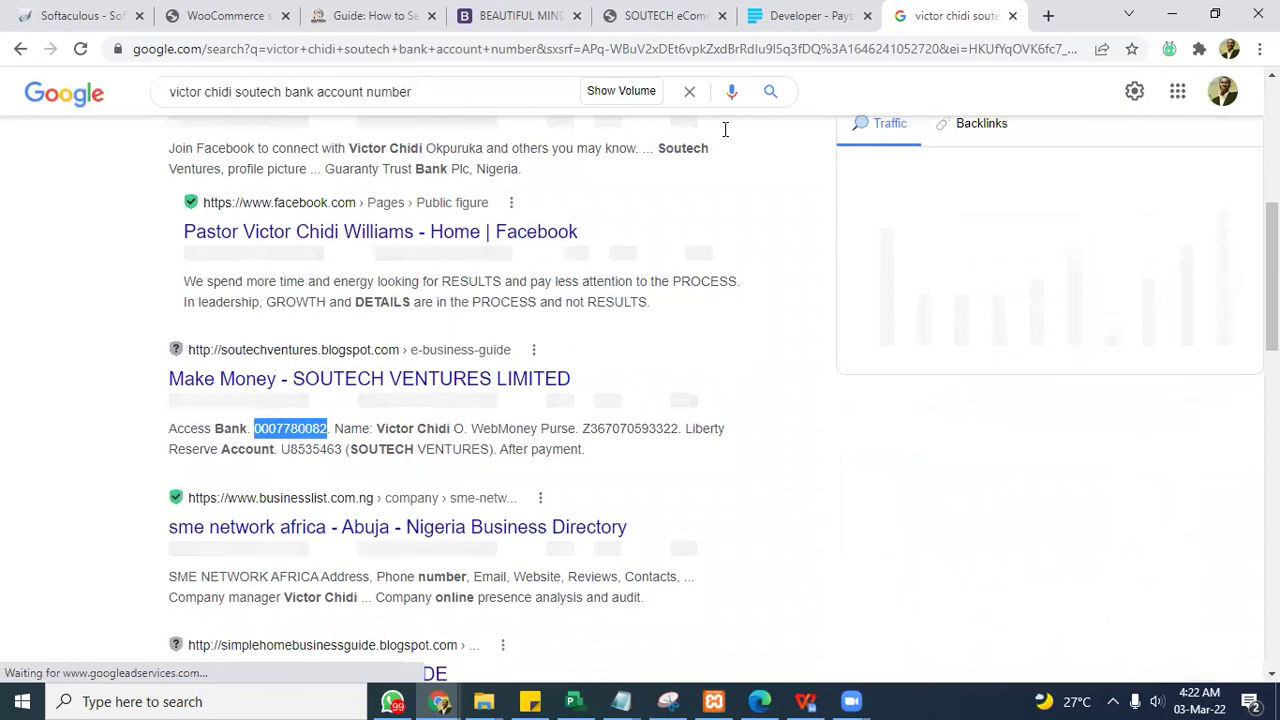
left_click(647, 12)
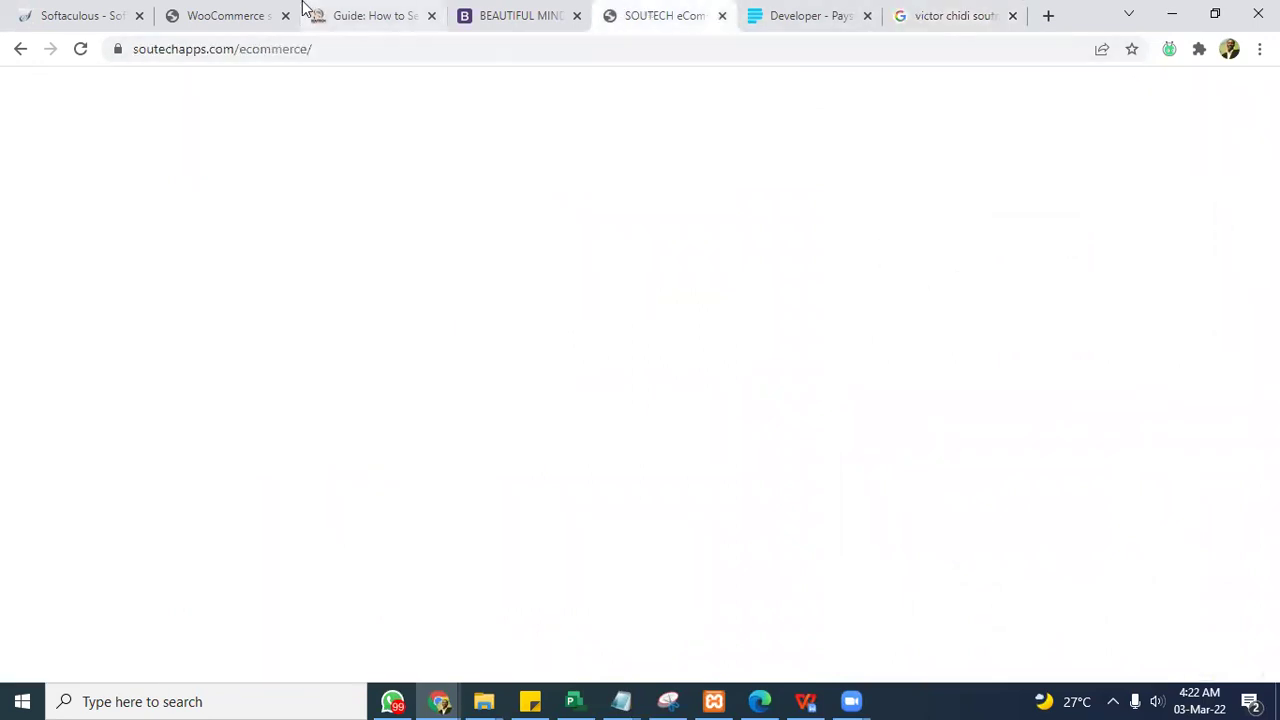
Fill the second row with the holder's name, the pasted account number and ACCESS BANK, and begin the 24hrs shipping instructions
left_click(243, 12)
left_click(534, 507)
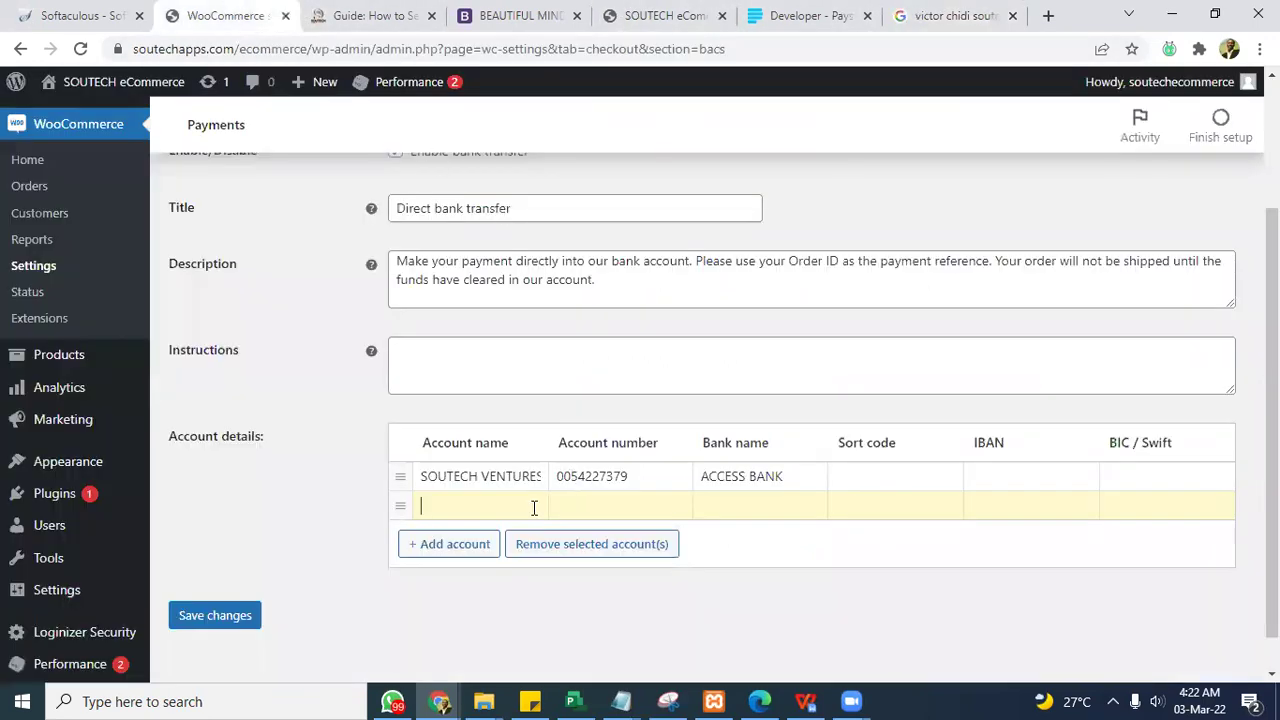
key("ctrl+v")
type("ACCESS BANK")
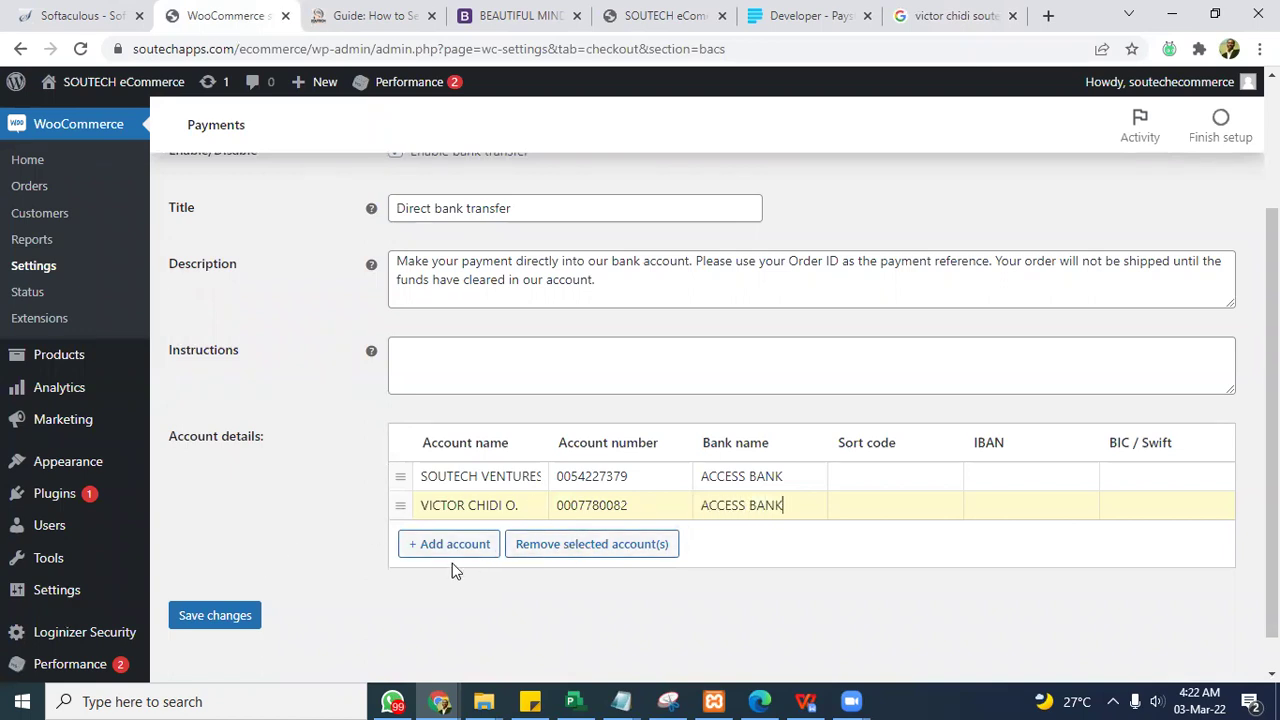
left_click(476, 388)
type("Aft")
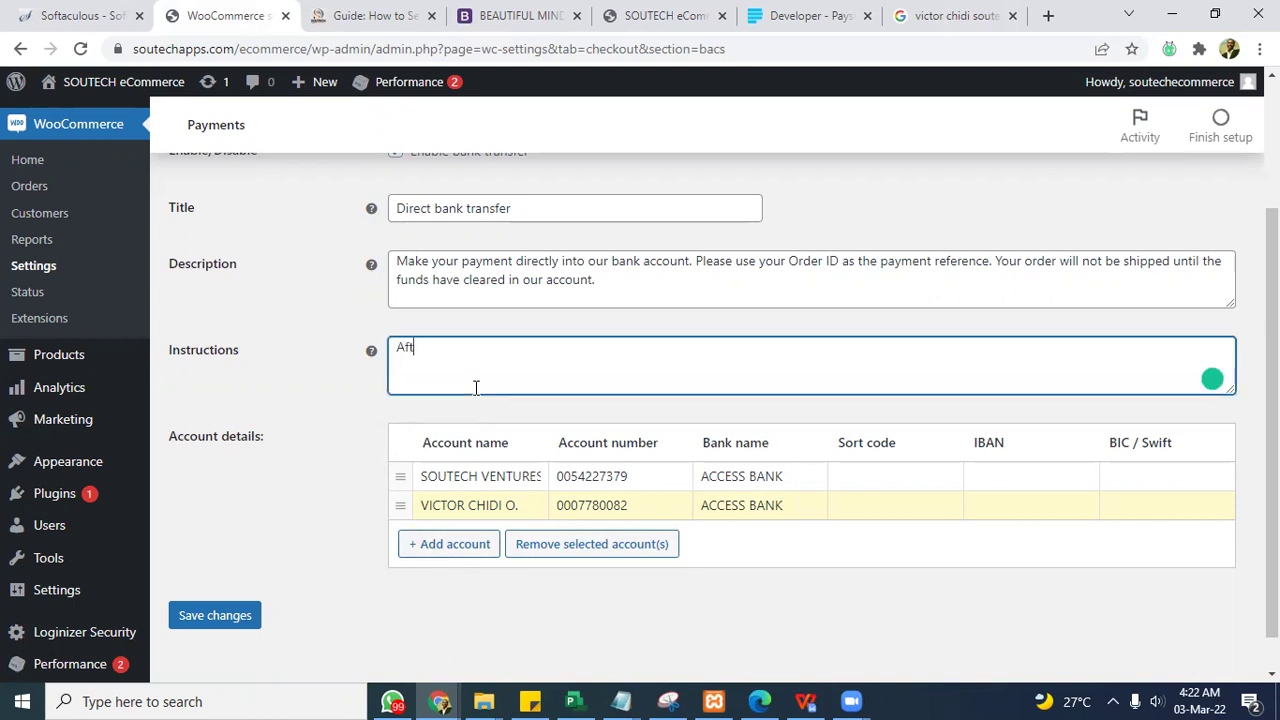
type("er payments your o")
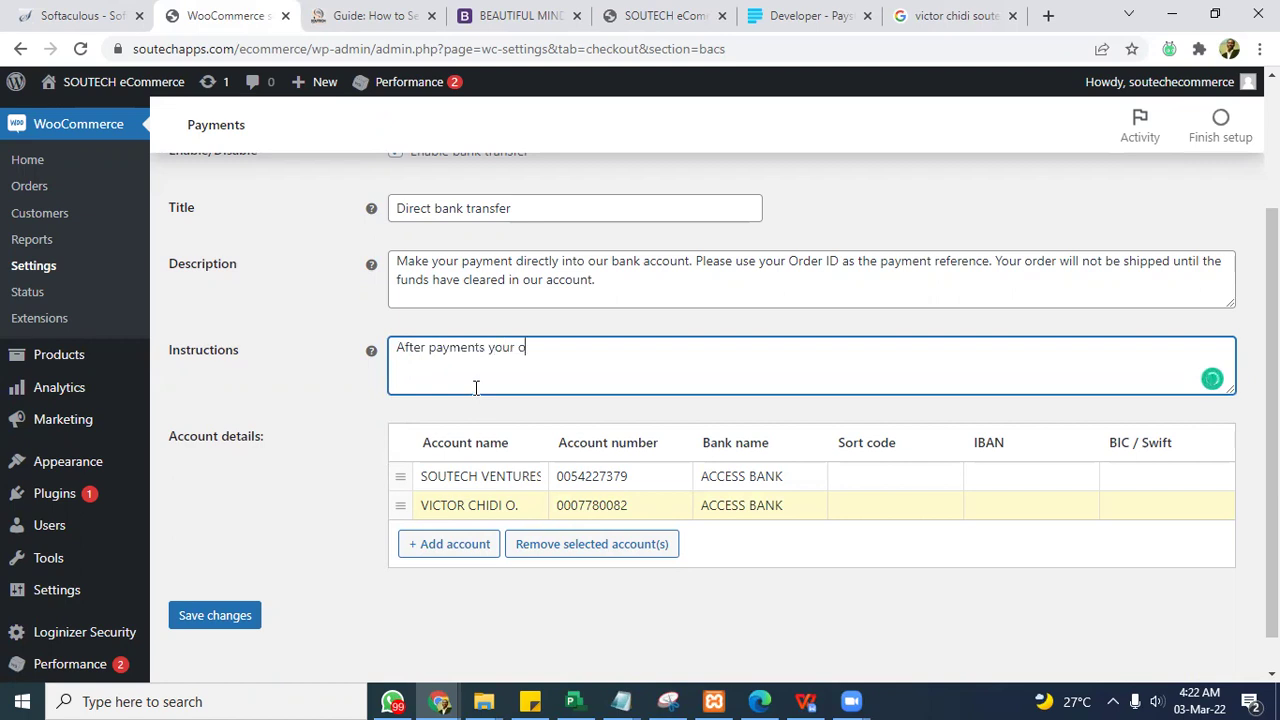
type("rder will be shipped within 24hrs")
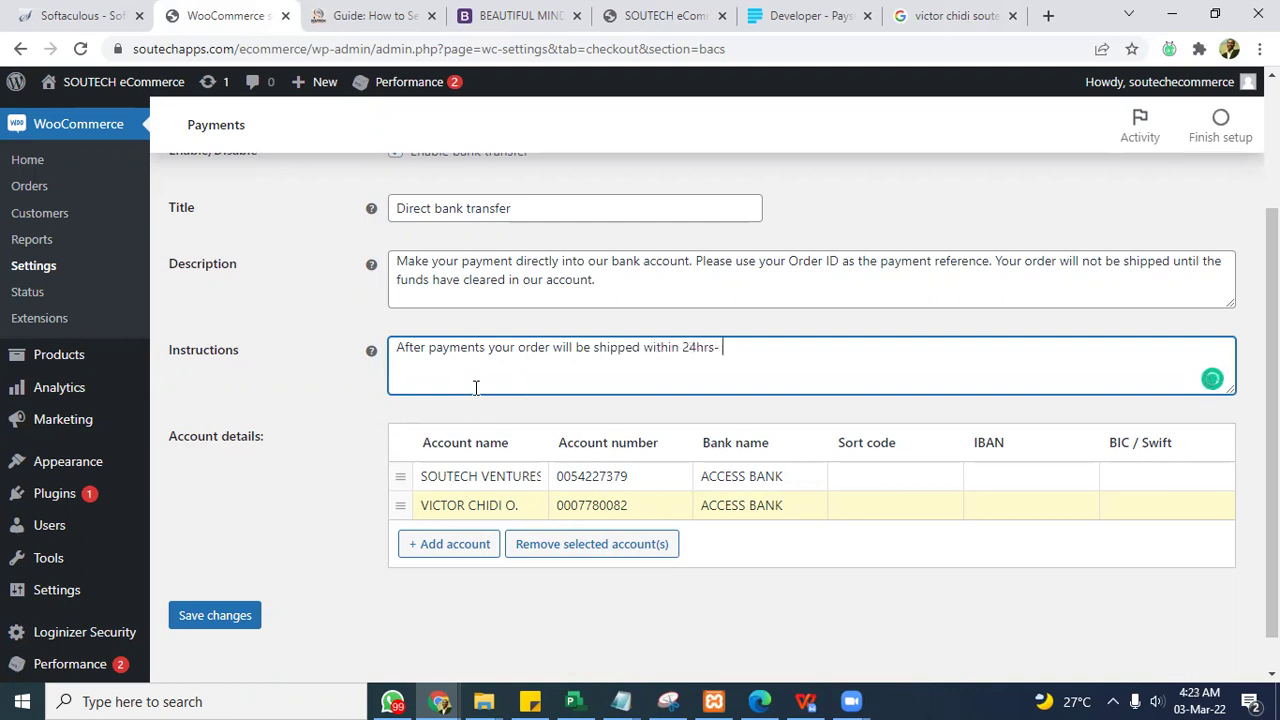
type("- we will also get in touch with you shortly")
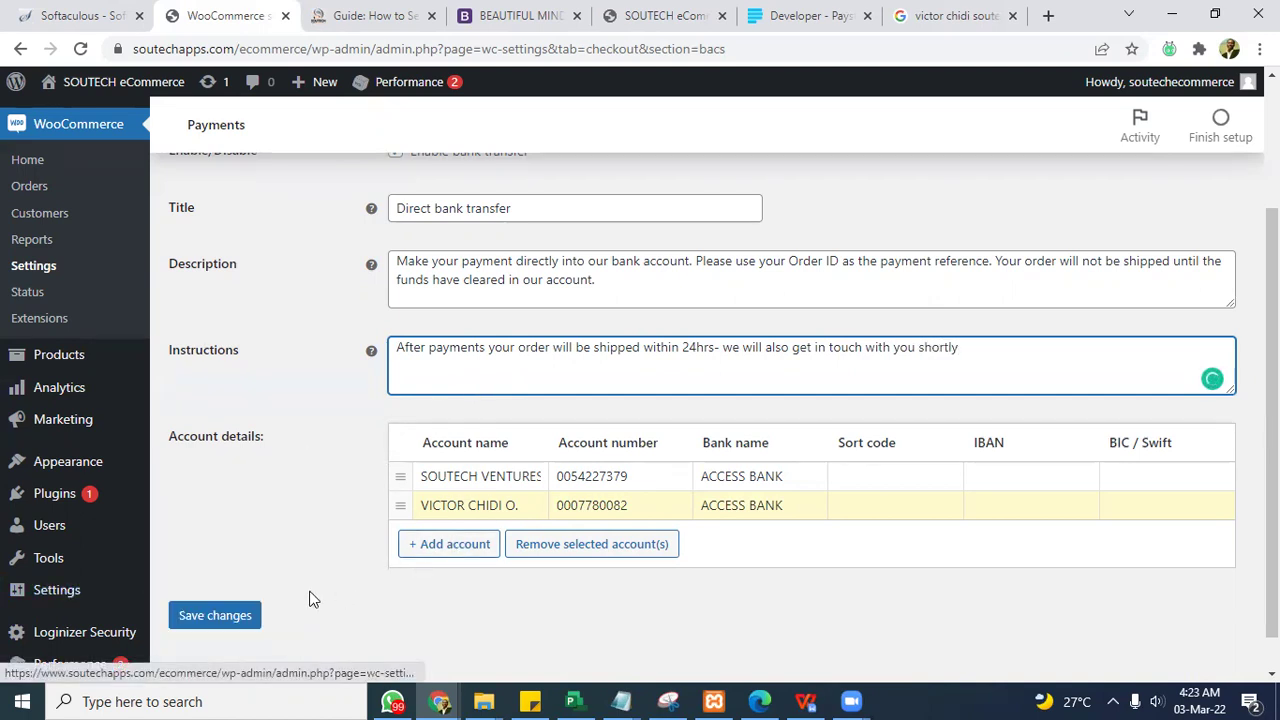
Save, retitle the payment method 'Bank Deposits and Transfers', and save again
left_click(249, 612)
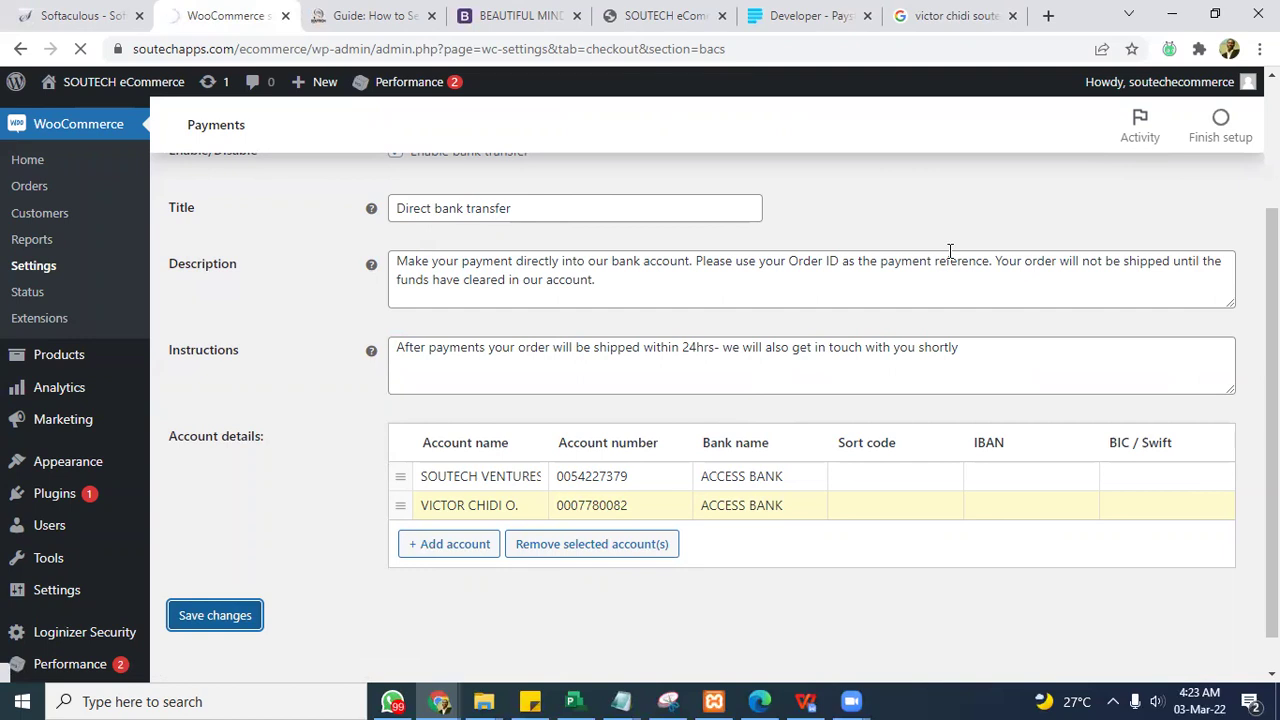
scroll(950, 250, "up", 2)
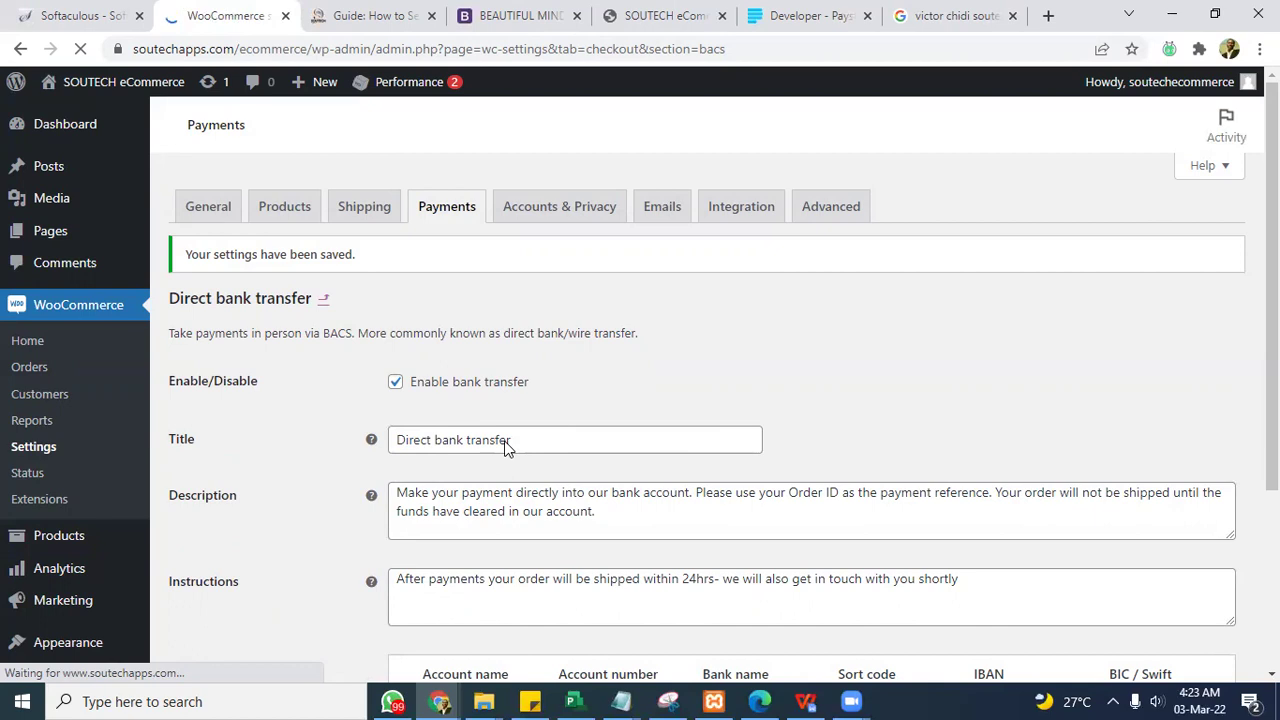
left_click(506, 443)
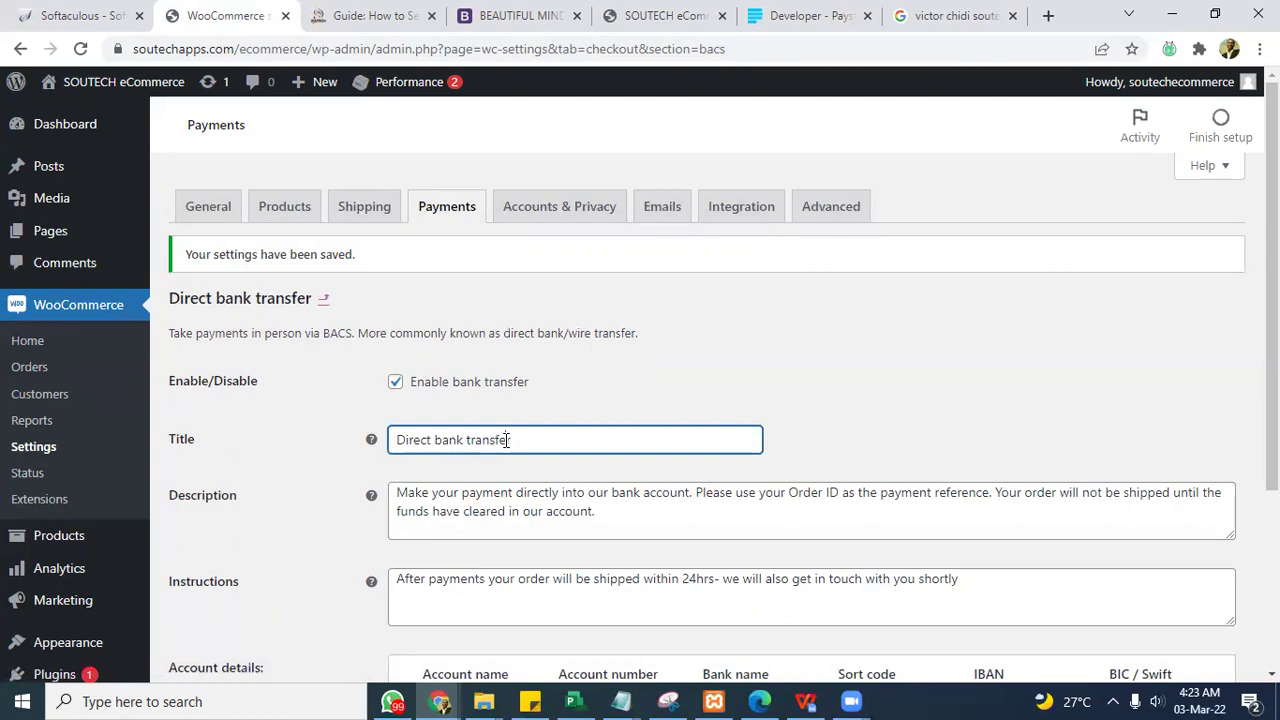
left_click_drag(510, 440, 340, 428)
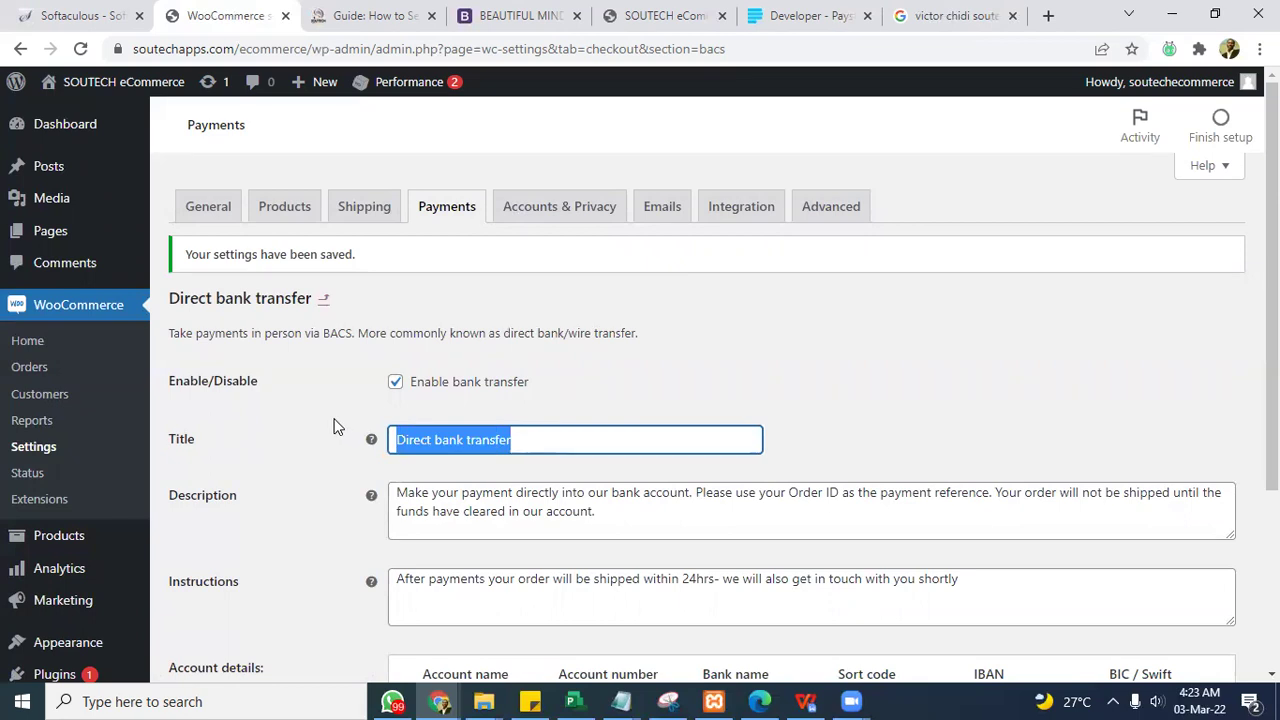
type("Bank De")
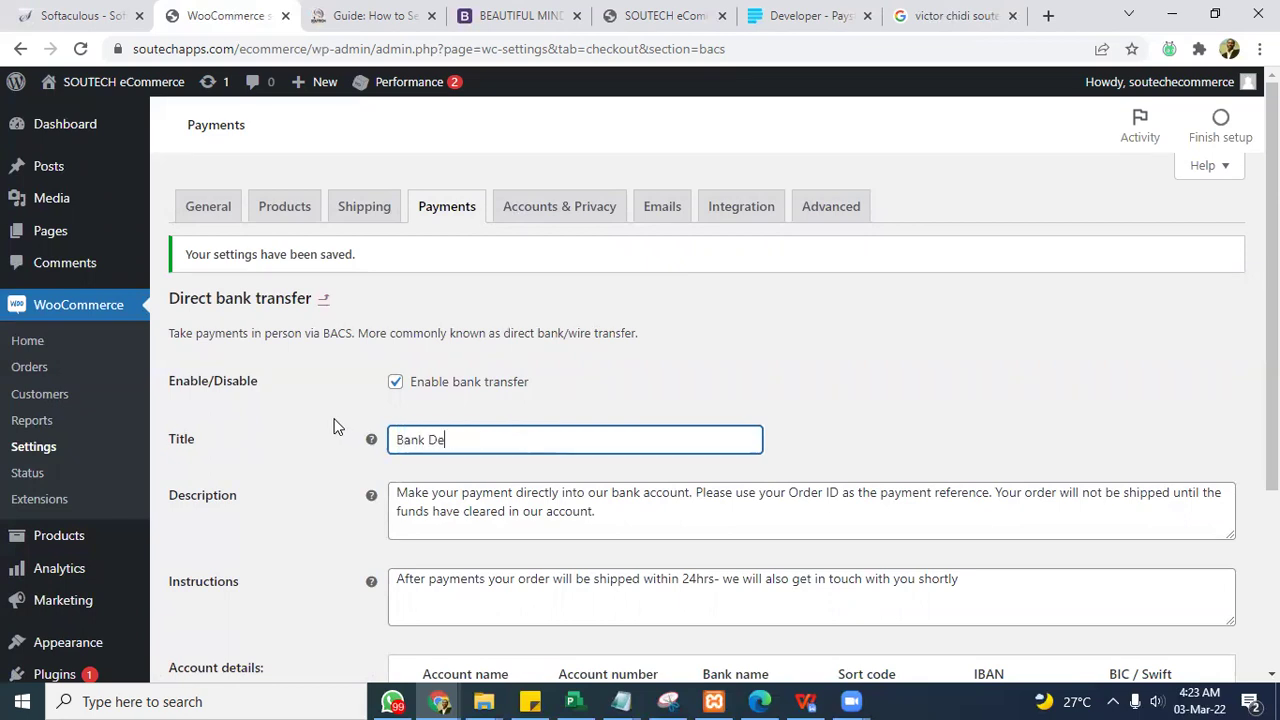
type("posits and Transfers")
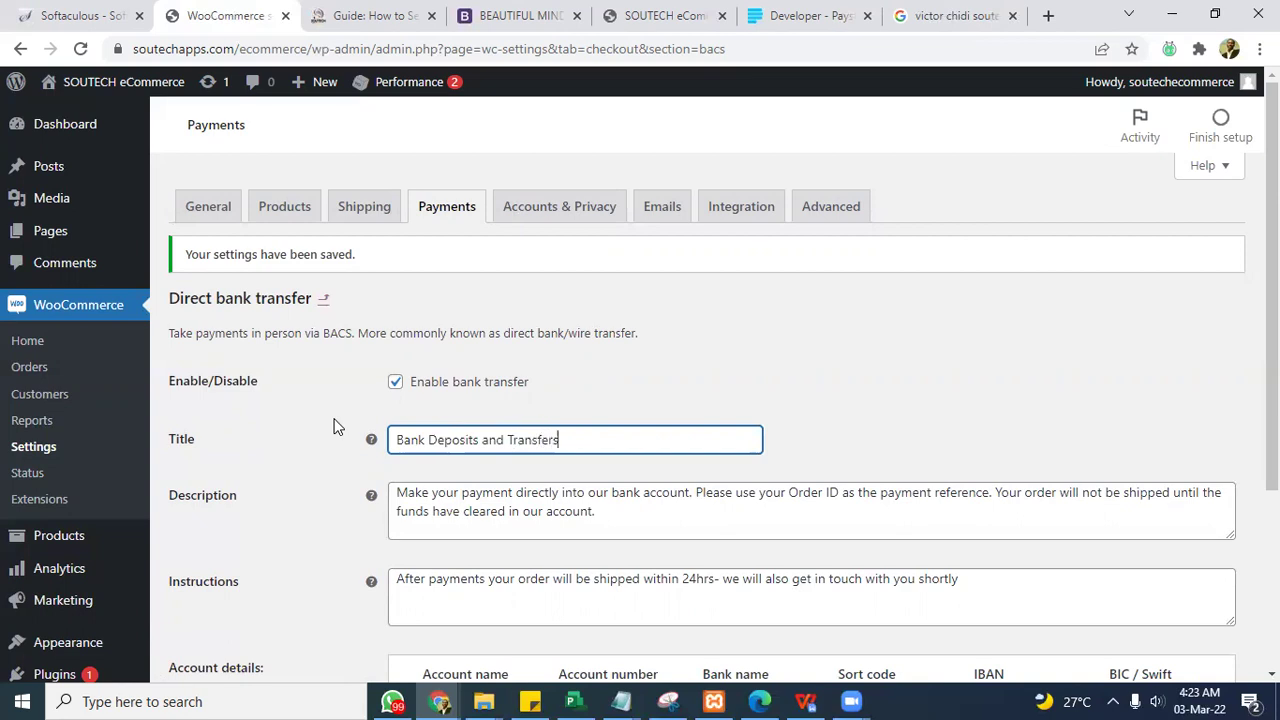
scroll(600, 450, "down", 3)
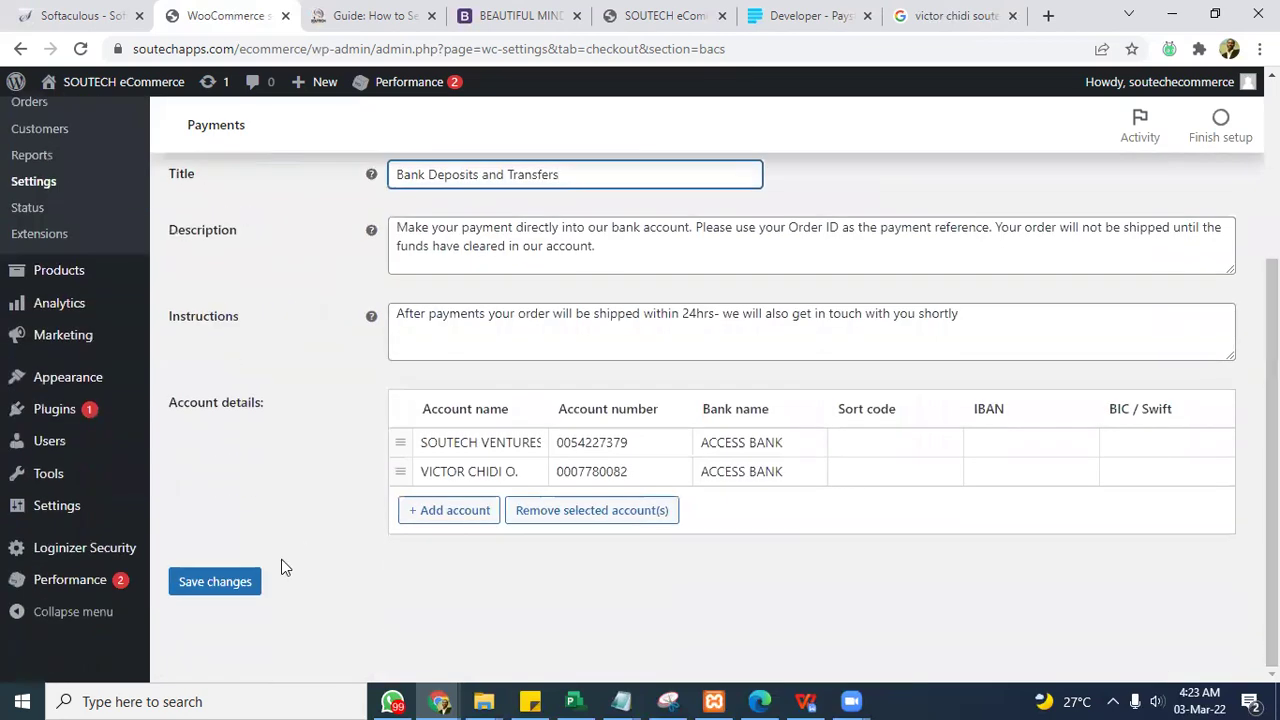
left_click(211, 594)
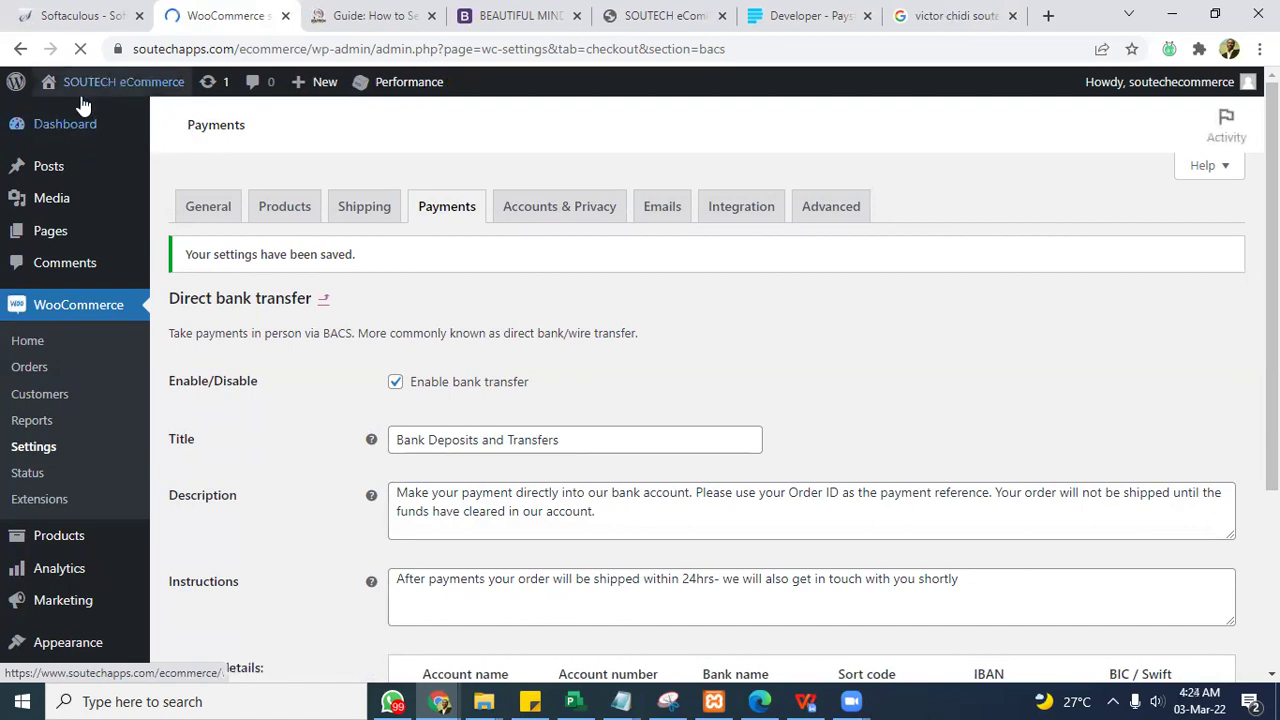
Preview the storefront homepage in a new tab, then go back to the bank transfer settings
mouse_move(85, 106)
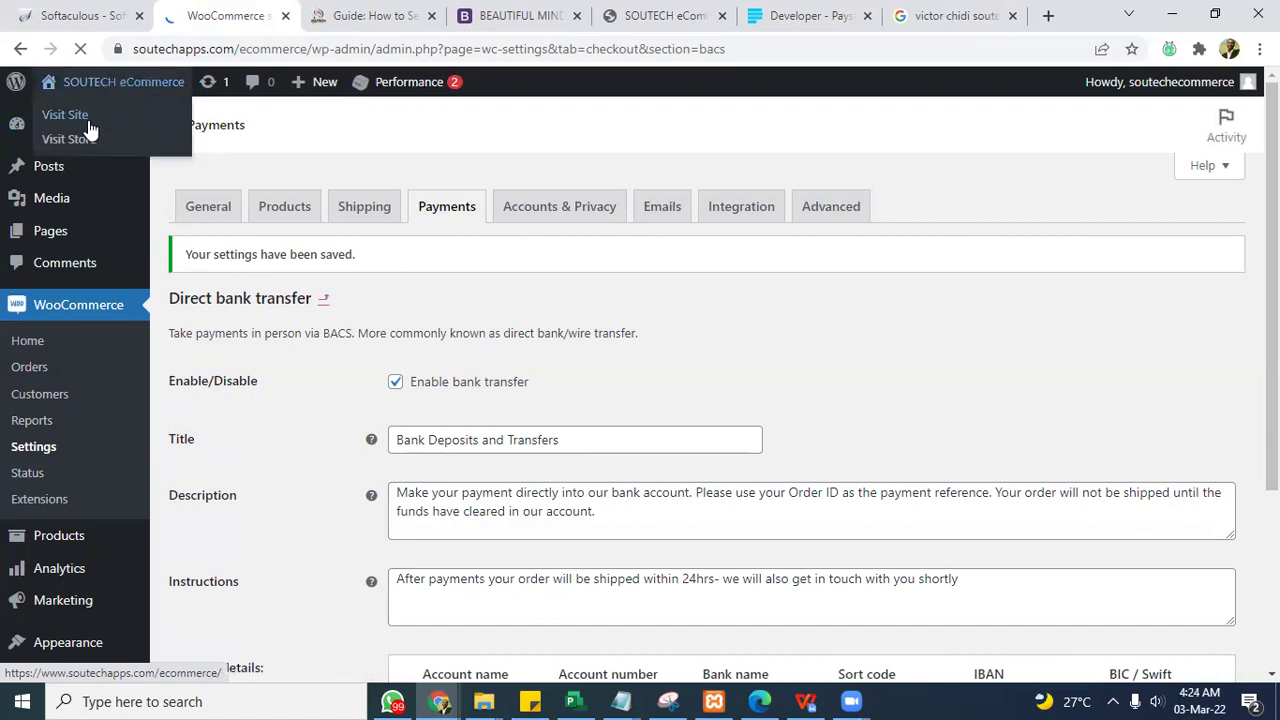
middle_click(71, 118)
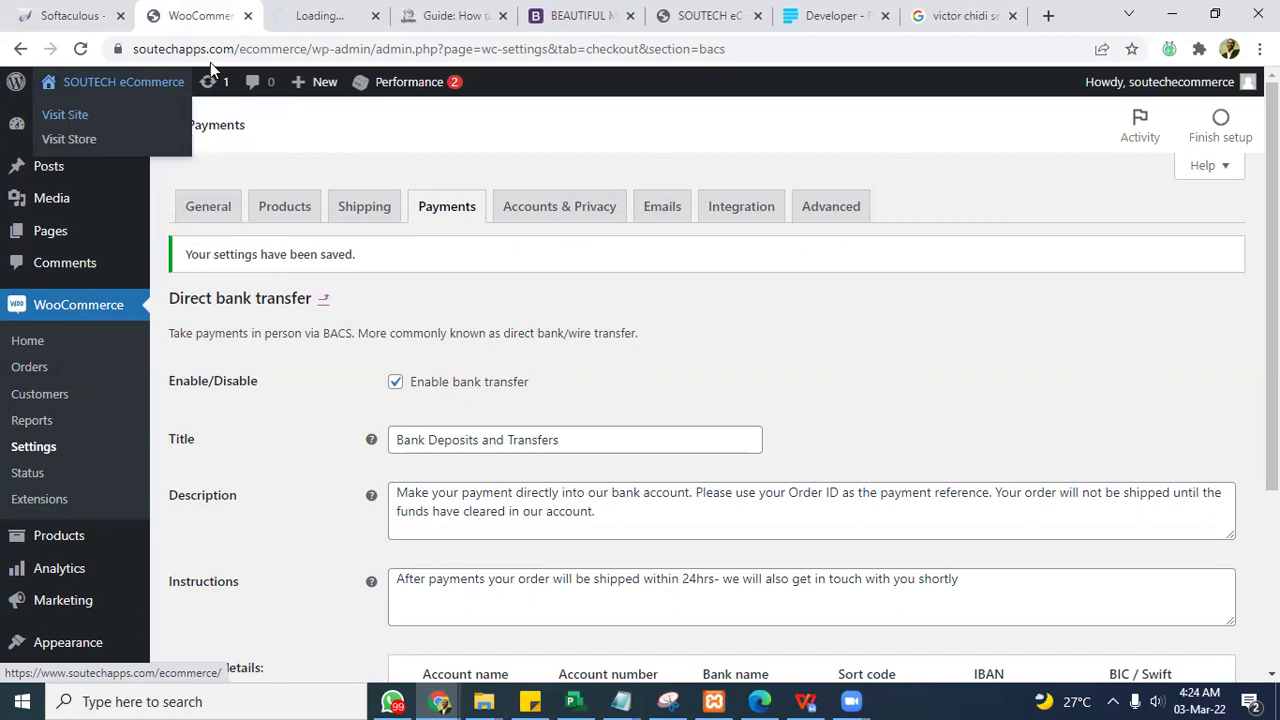
left_click(347, 10)
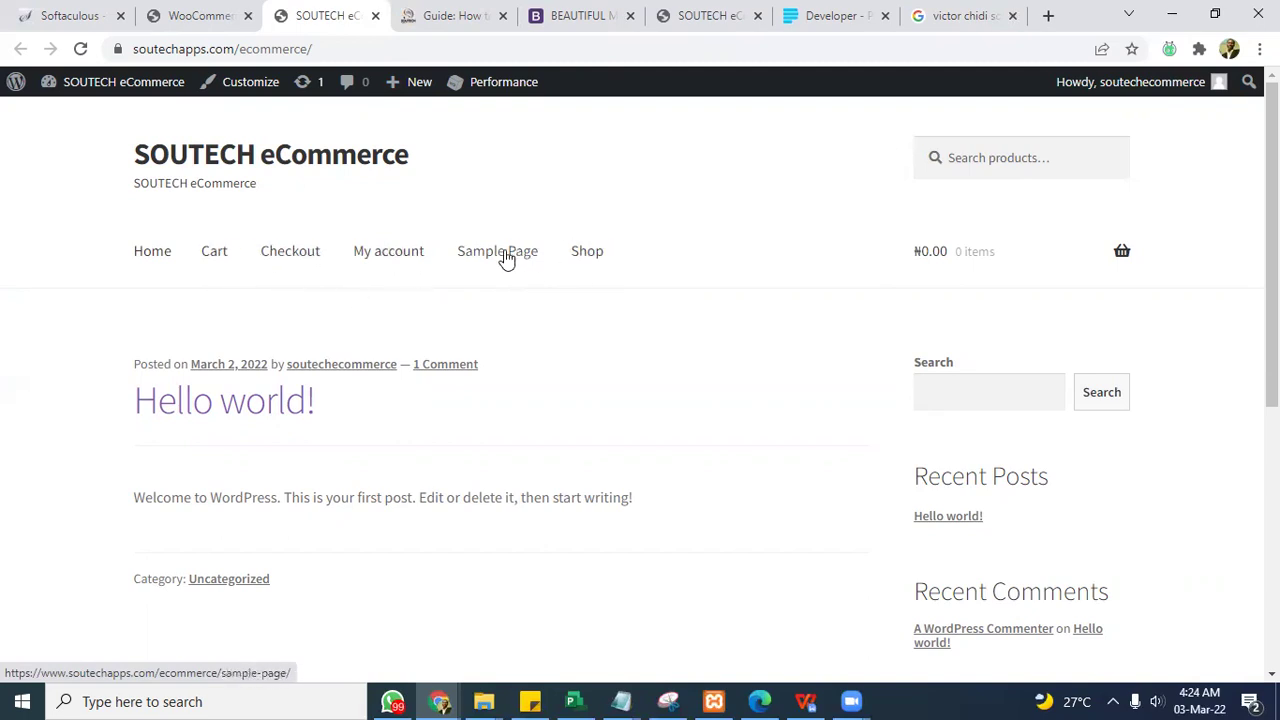
left_click(210, 13)
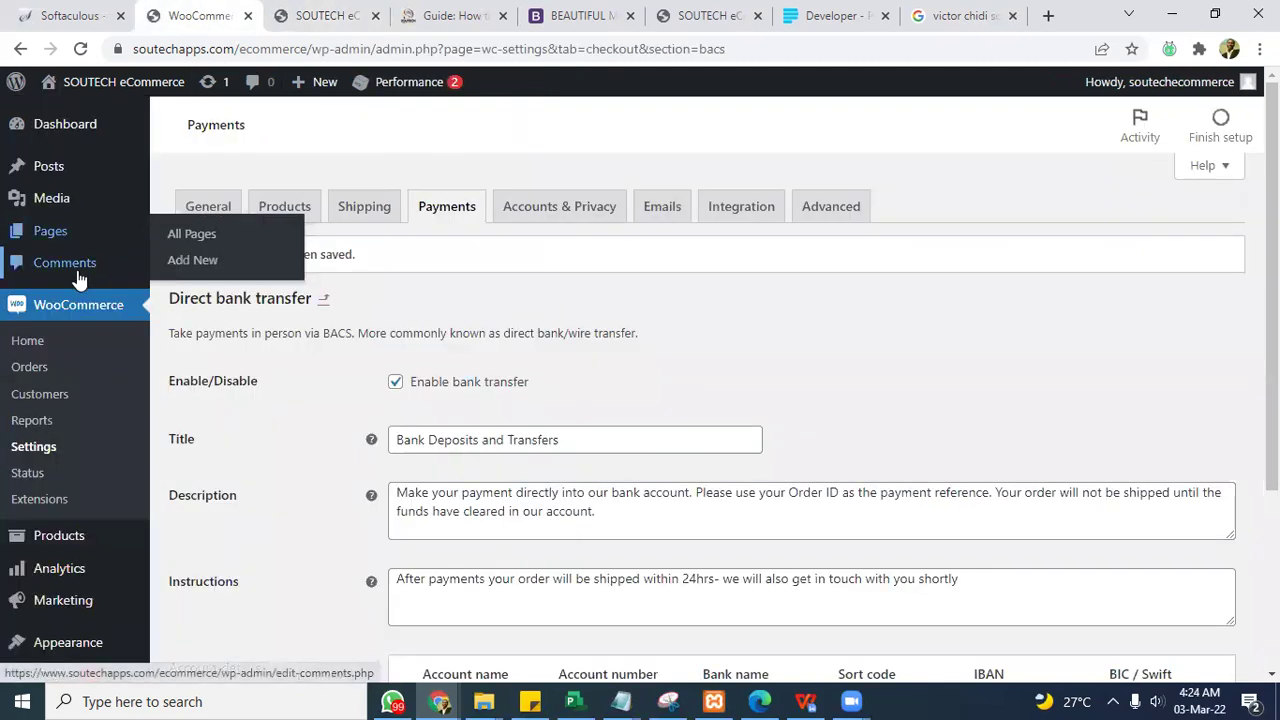
In the Pages list, trash the Sample Page via a new tab
left_click(191, 238)
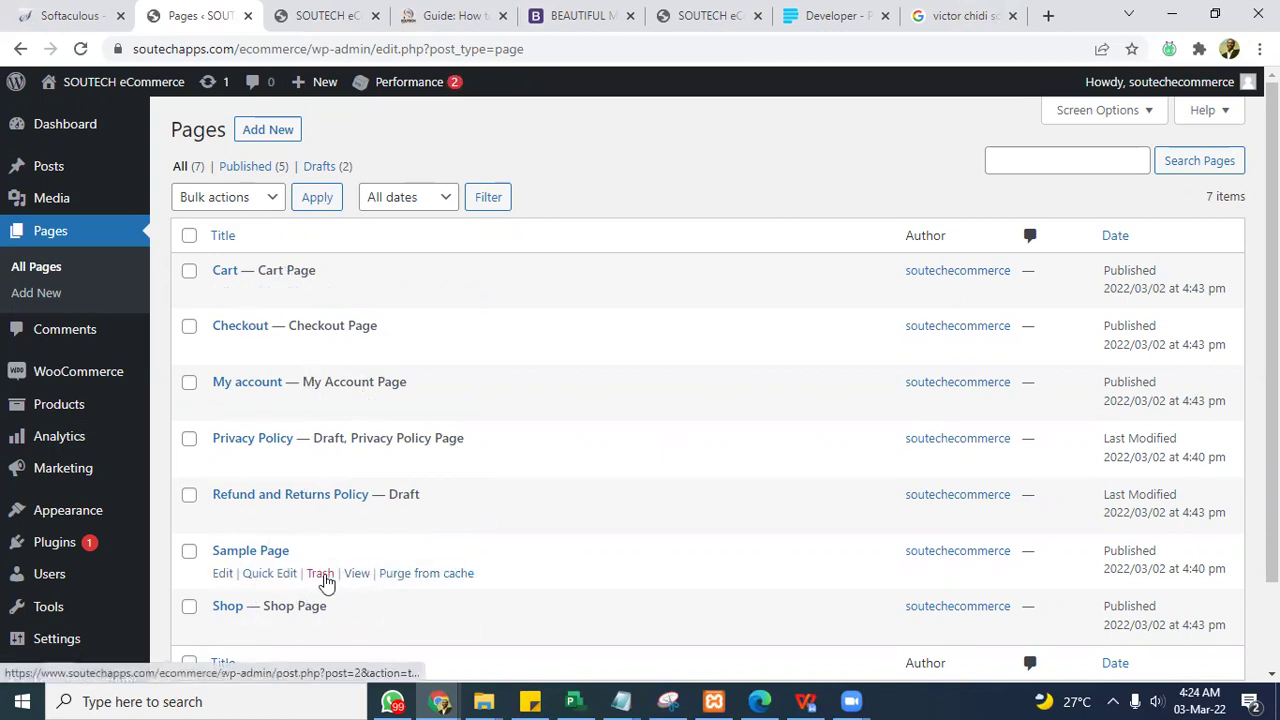
right_click(325, 576)
left_click(400, 426)
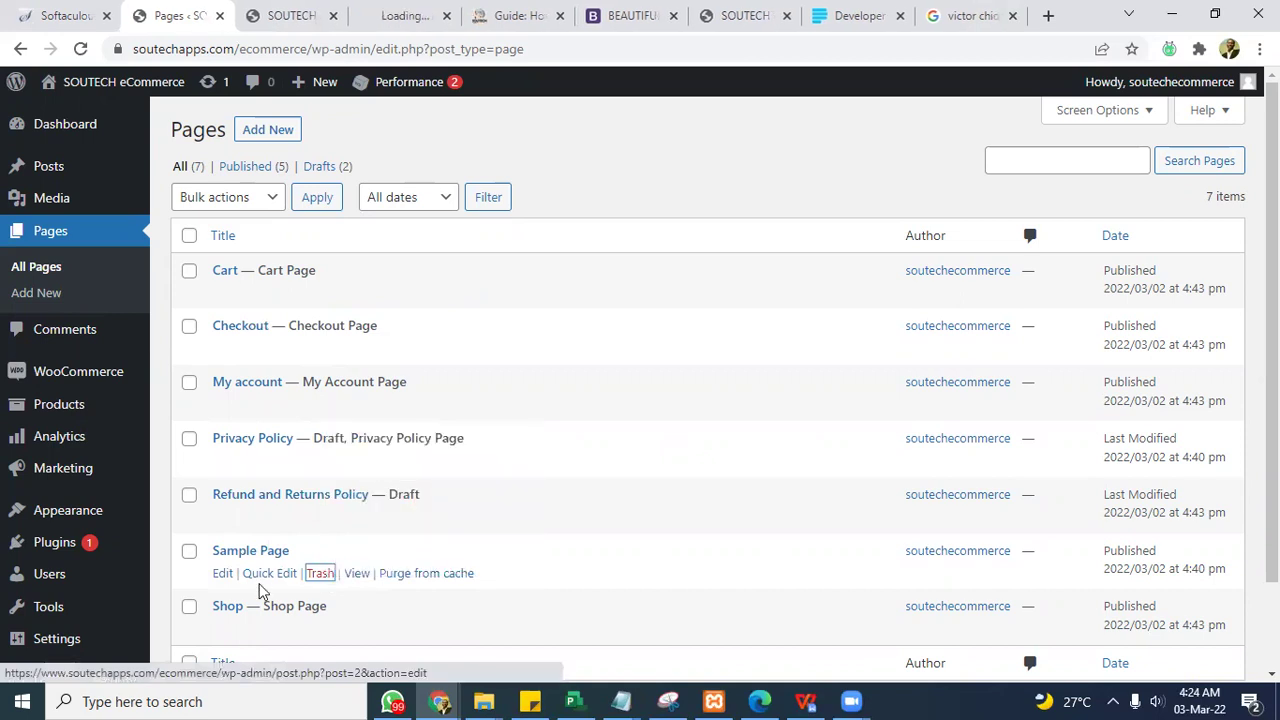
Open the Shop page in a new tab and return to the store home page tab
right_click(357, 632)
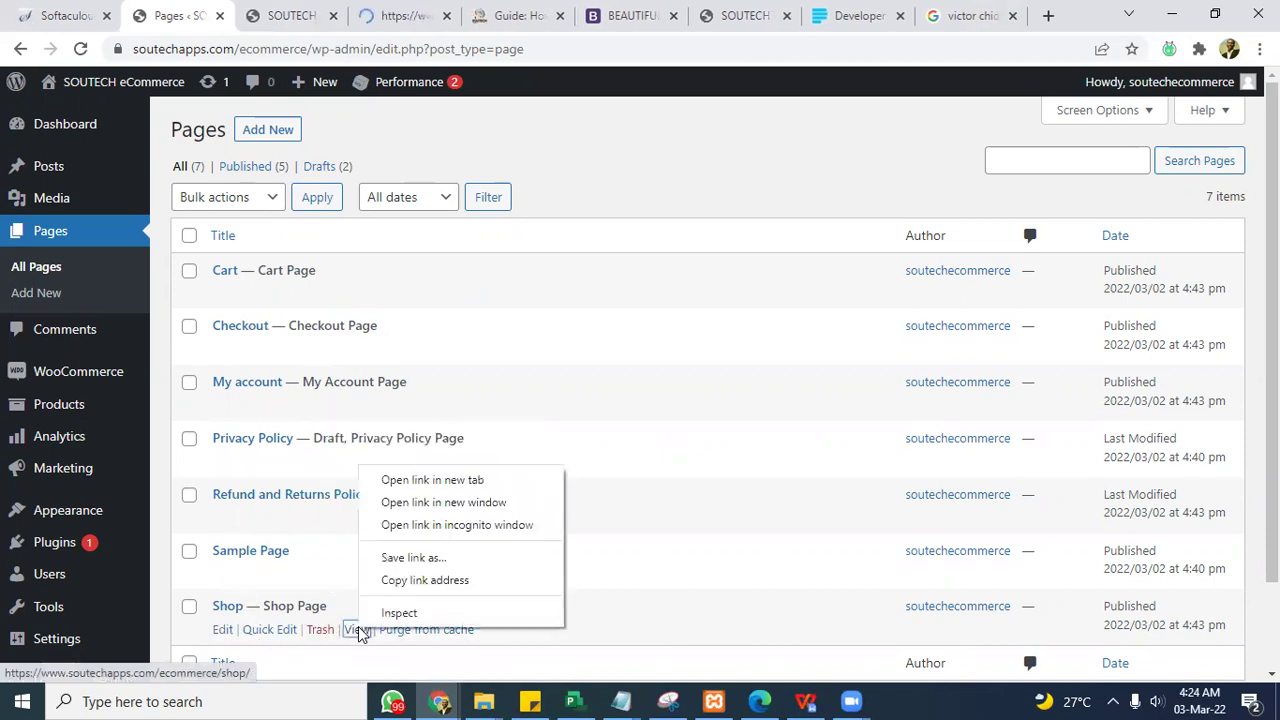
left_click(444, 481)
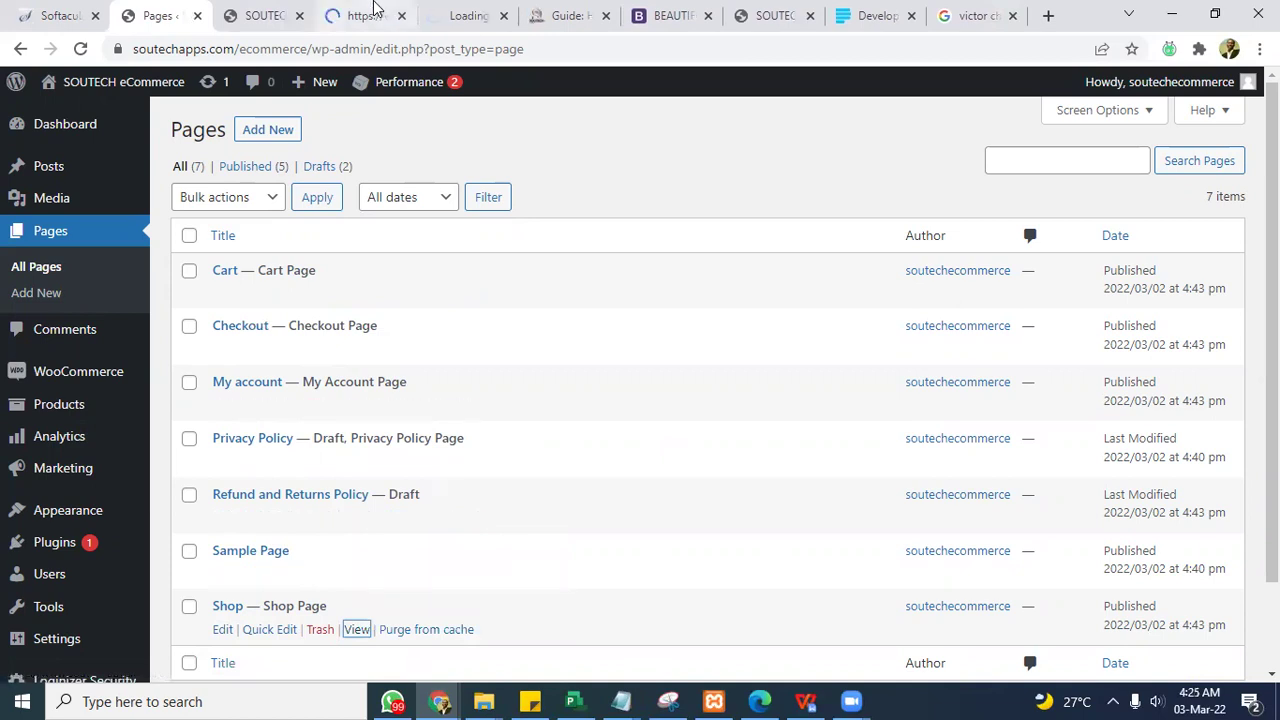
left_click(372, 12)
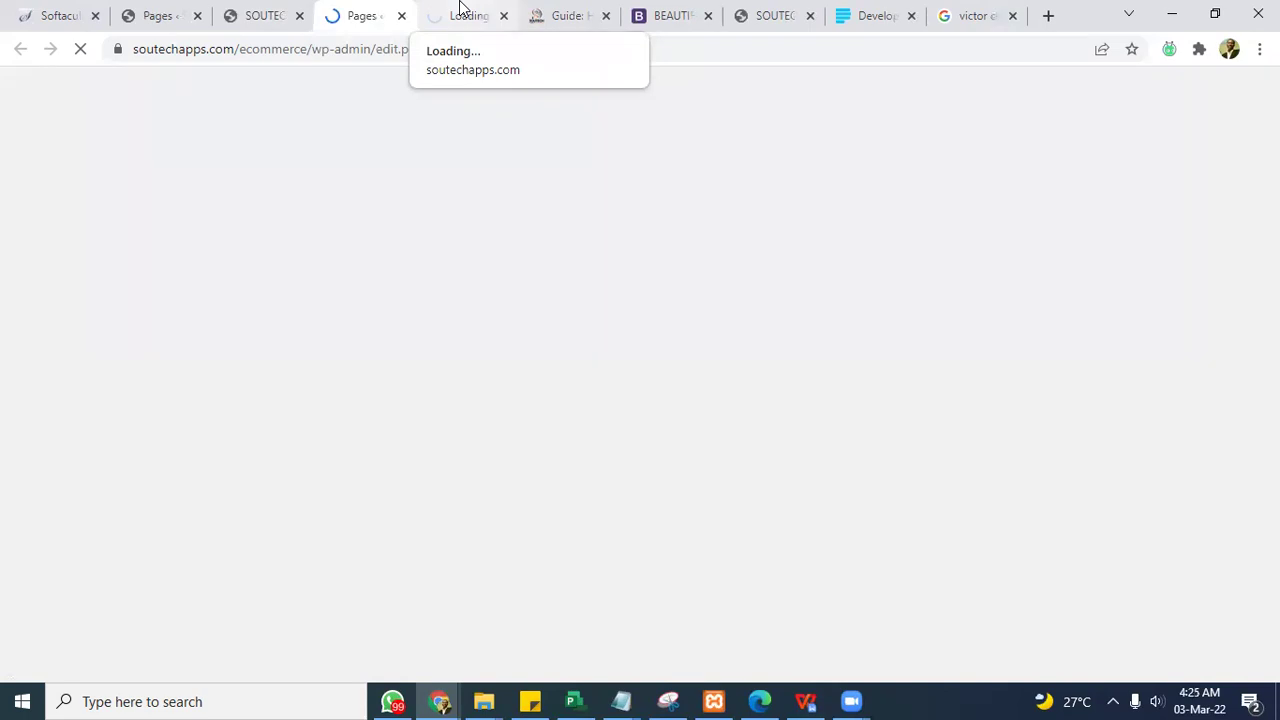
left_click(460, 12)
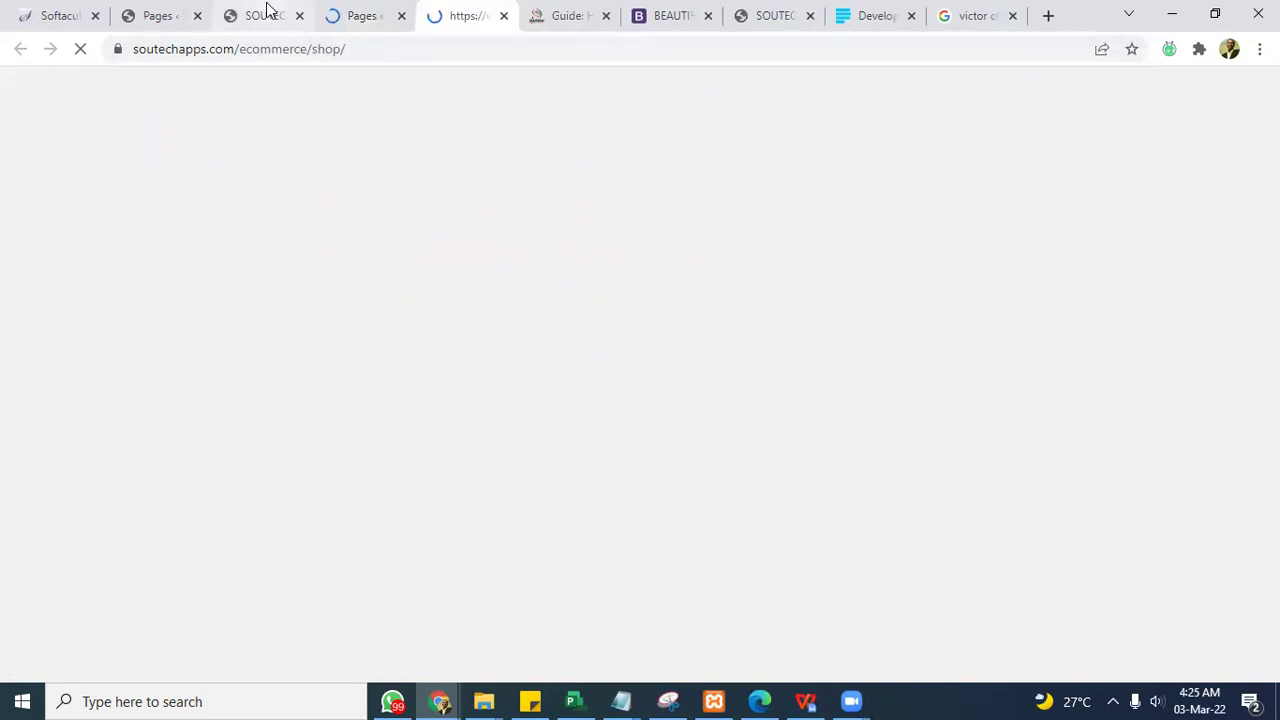
left_click(265, 12)
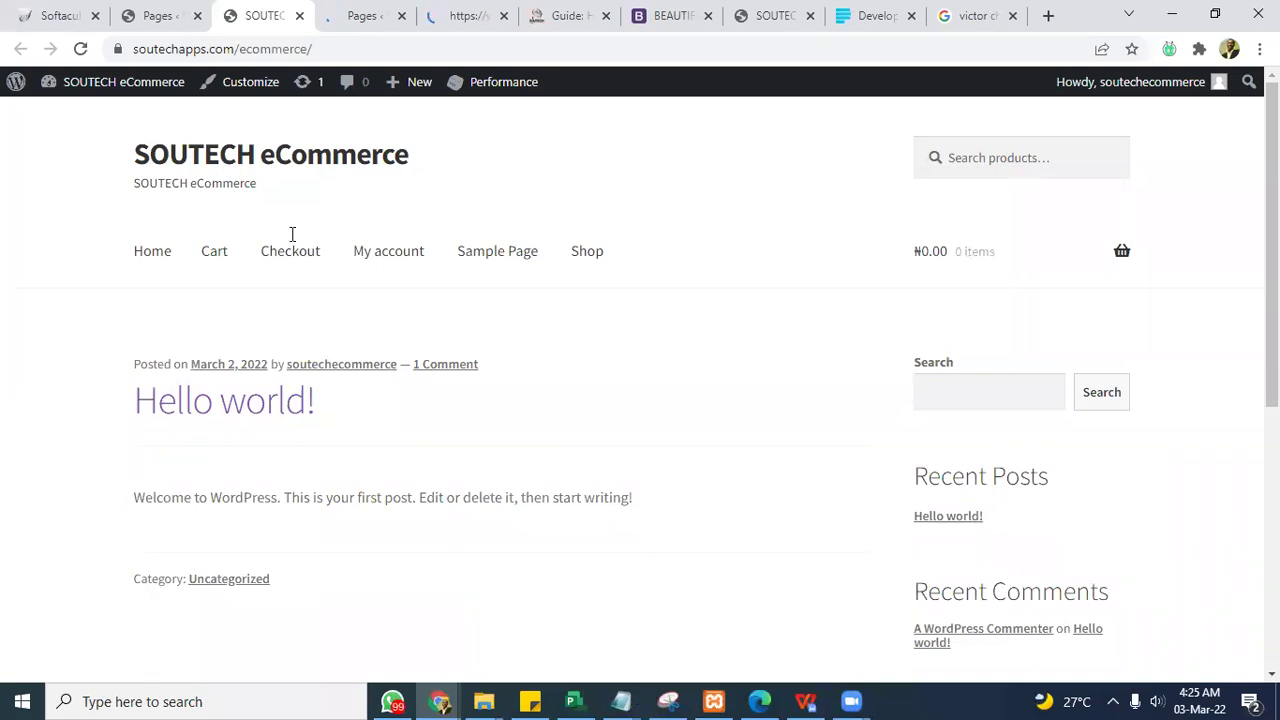
key("alt+Tab")
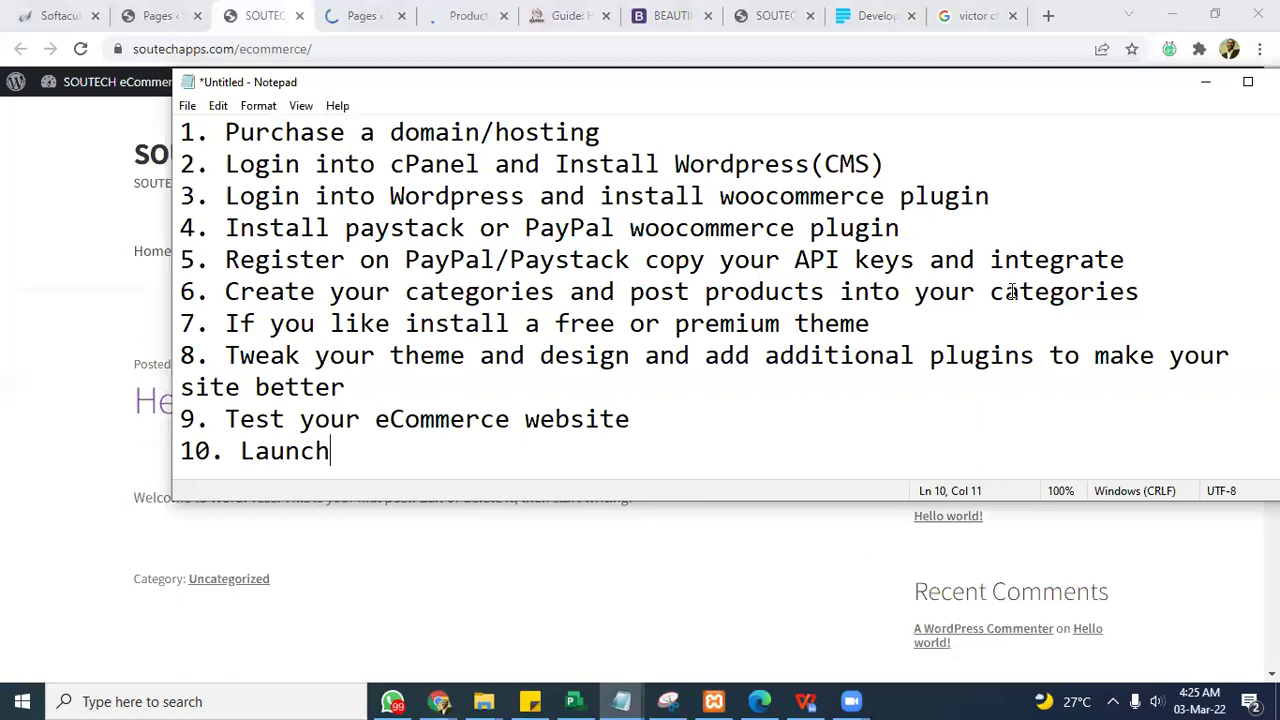
Open an Add New Product editor in a background tab from the + New admin-bar menu
left_click(258, 12)
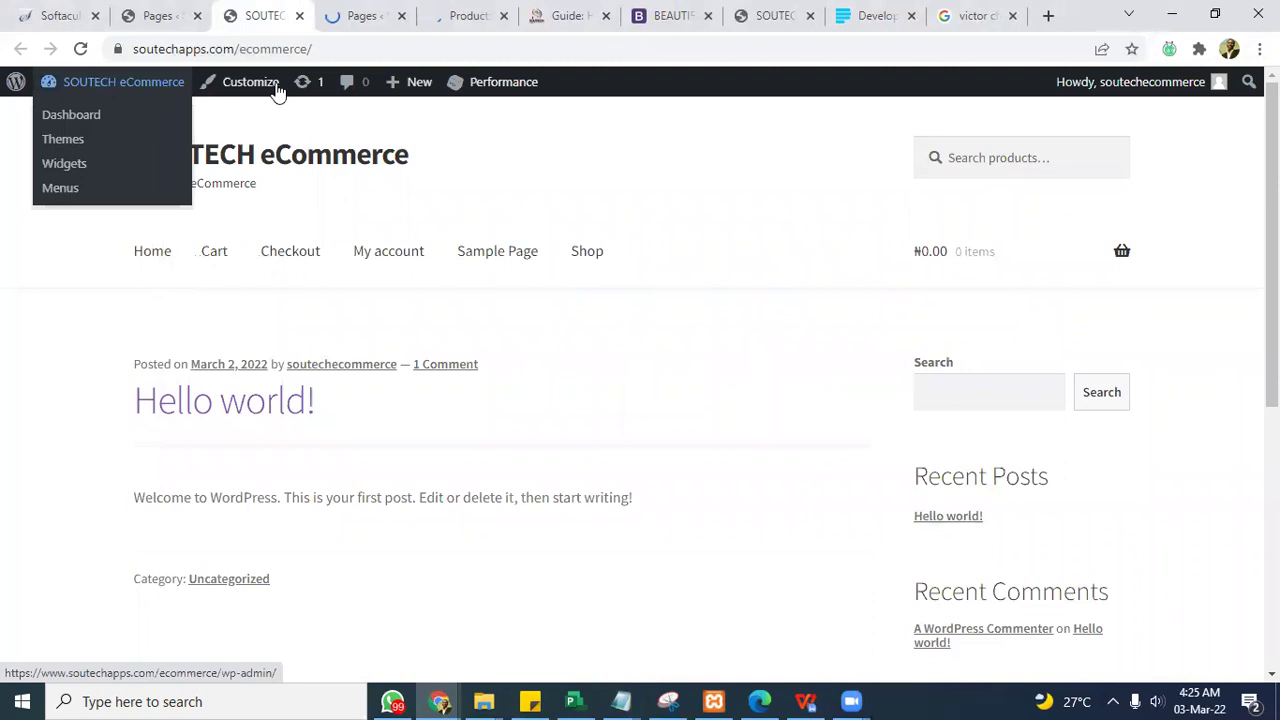
mouse_move(415, 82)
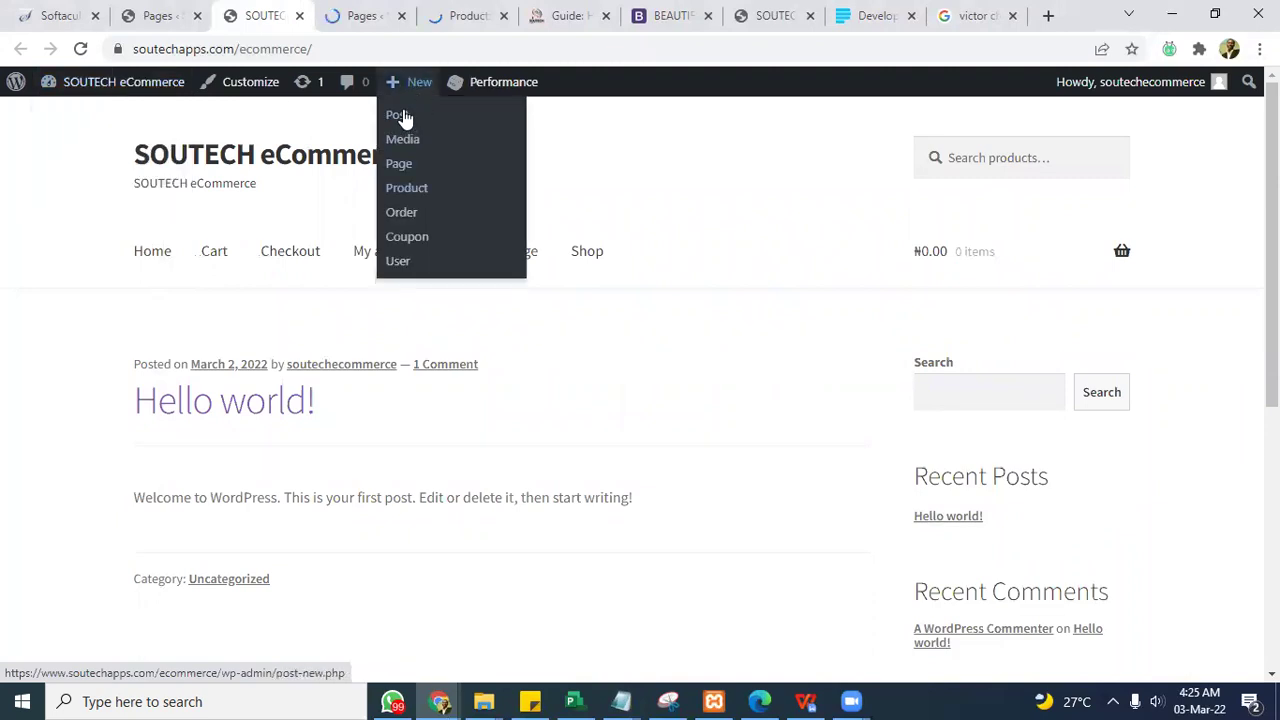
middle_click(420, 194)
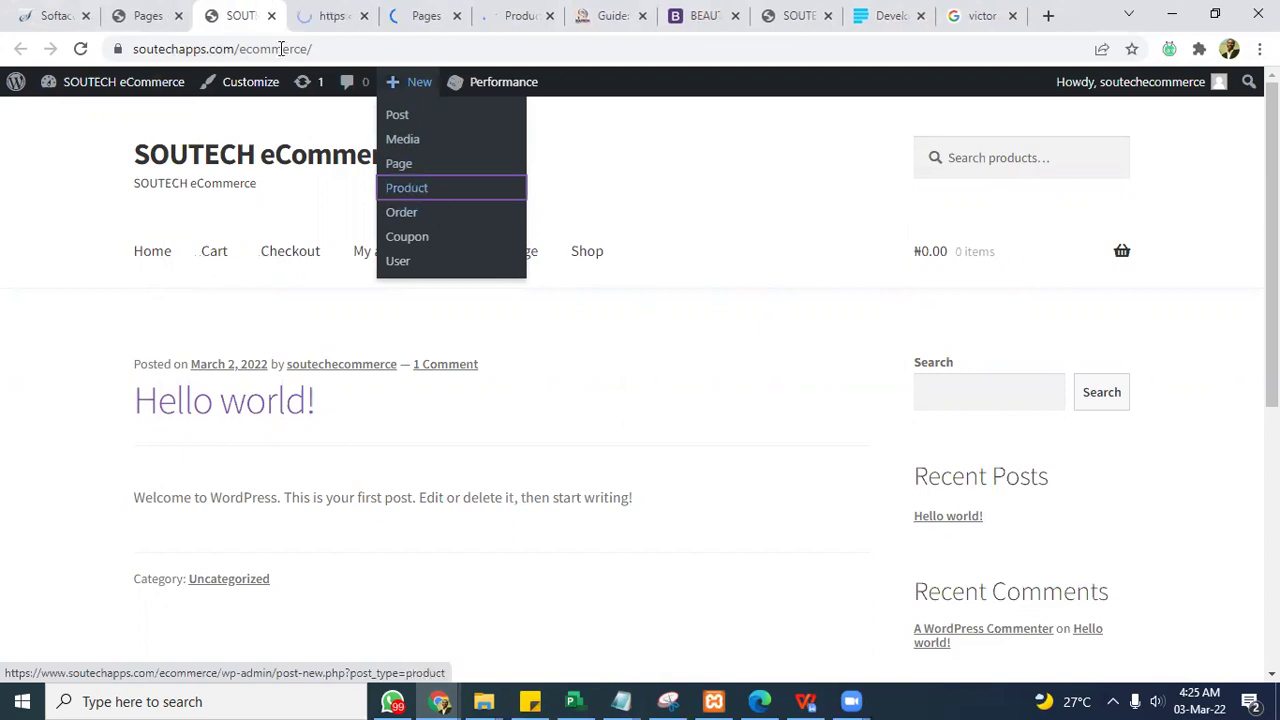
key("ctrl+shift+Tab")
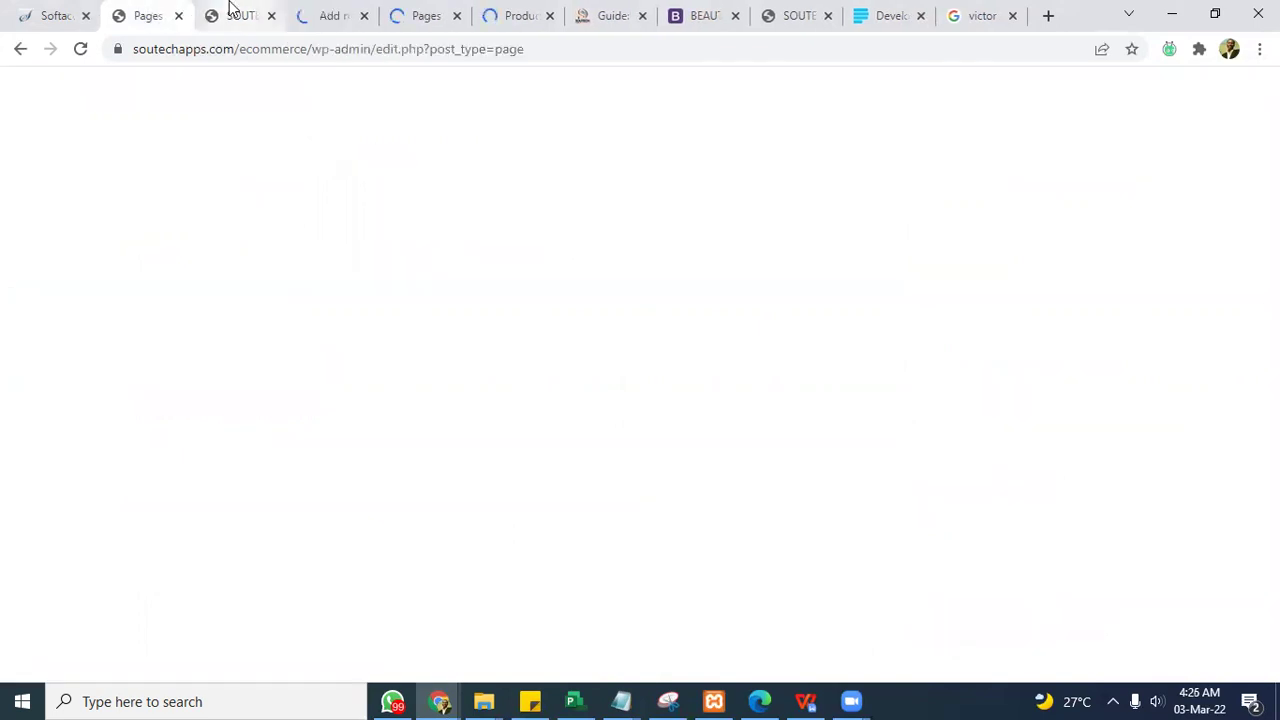
left_click(228, 8)
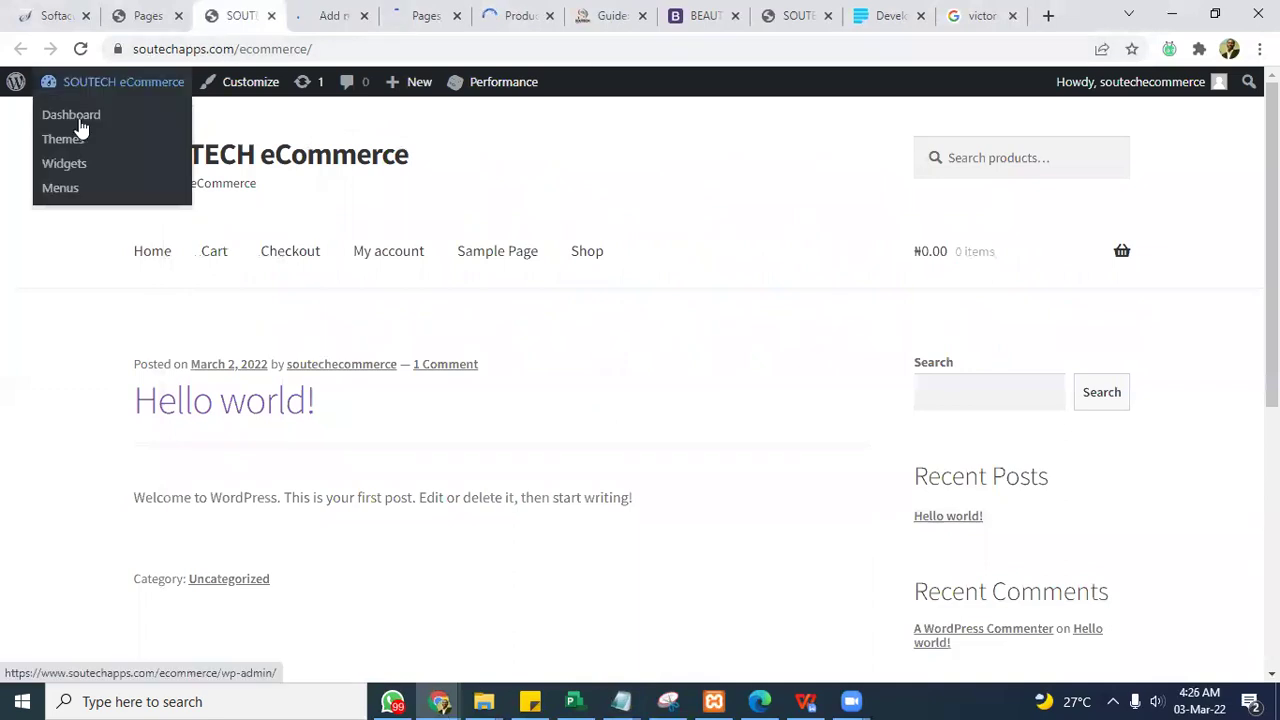
Load the admin Dashboard showing the WooCommerce setup card at Step 3 of 7
left_click(80, 126)
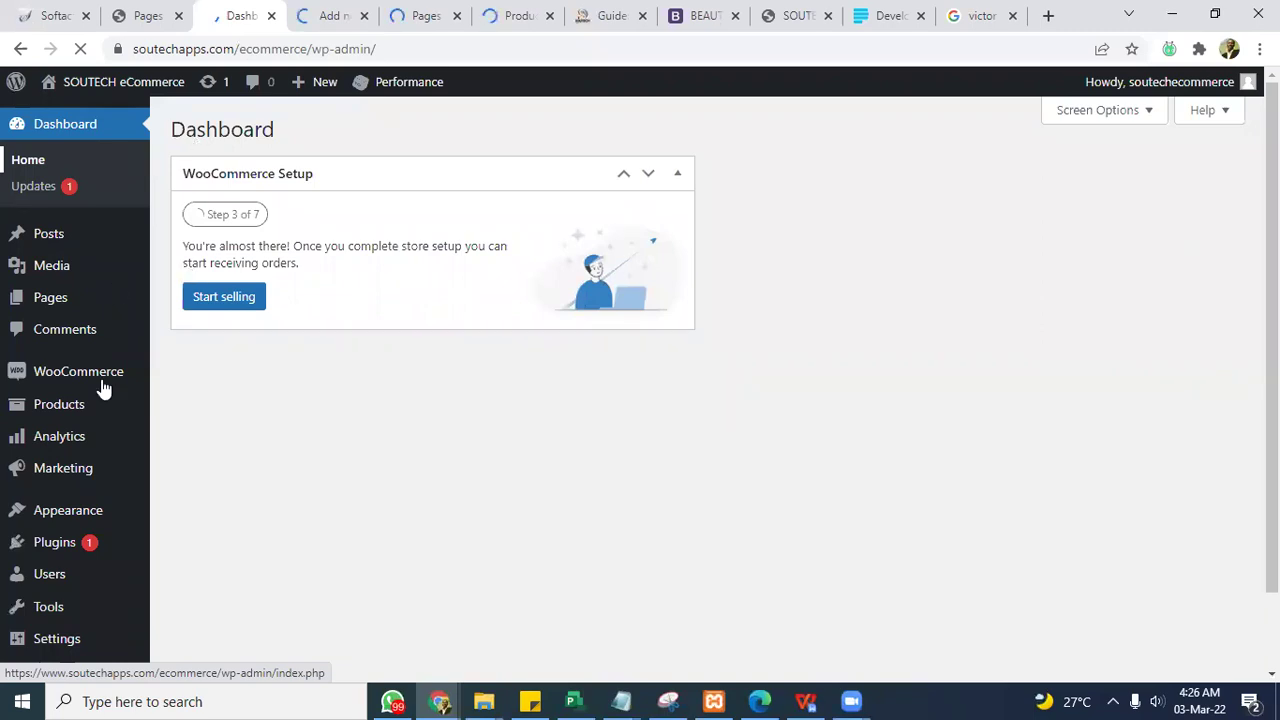
left_click(514, 12)
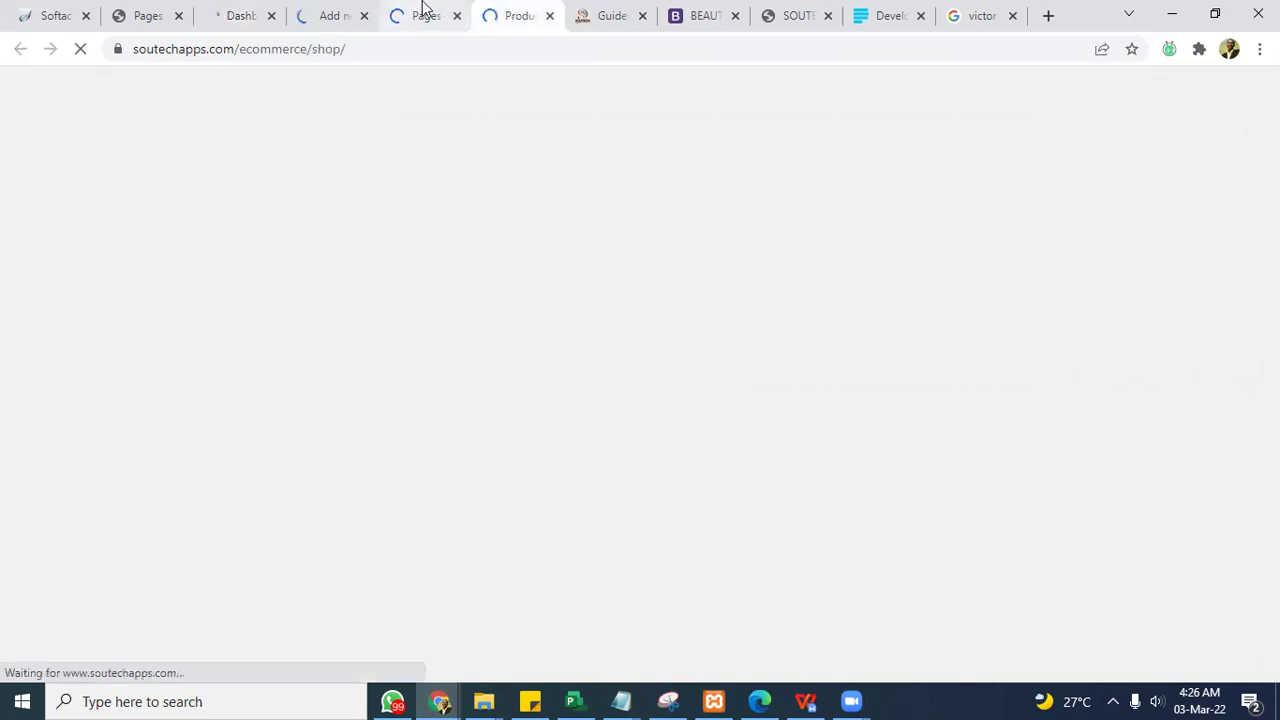
key("ctrl+shift+Tab")
key("ctrl+shift+Tab")
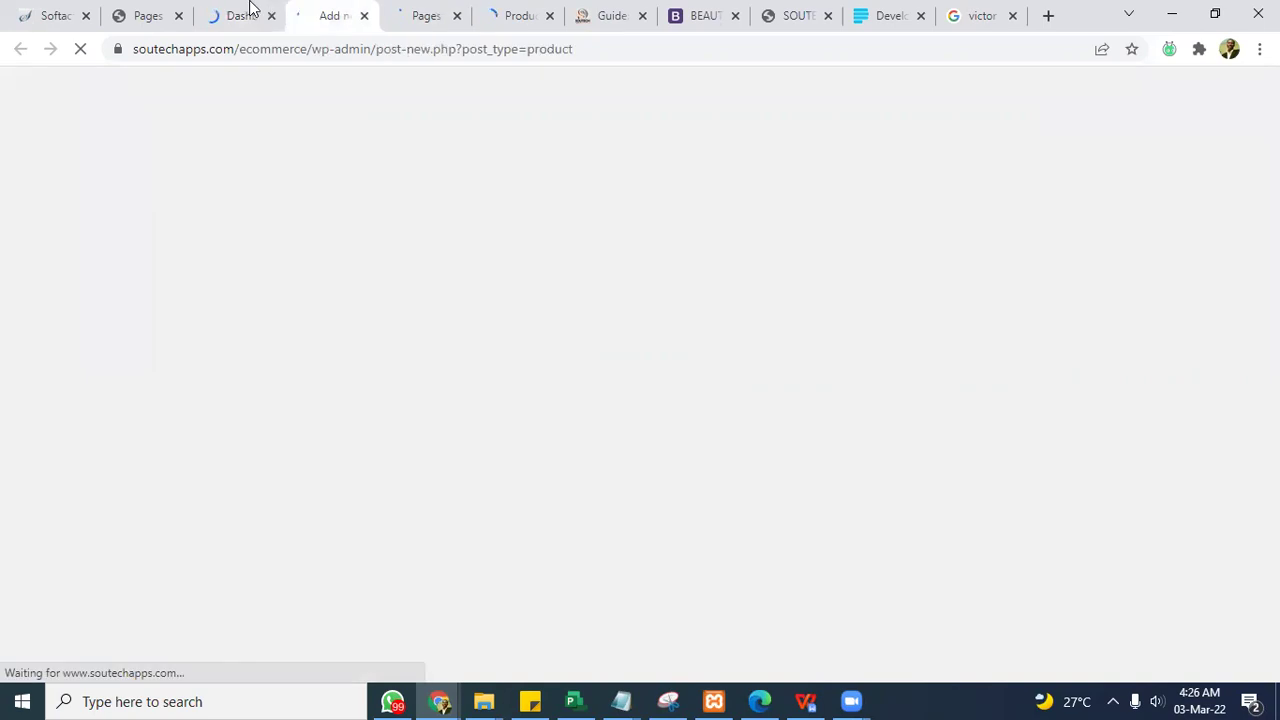
left_click(250, 8)
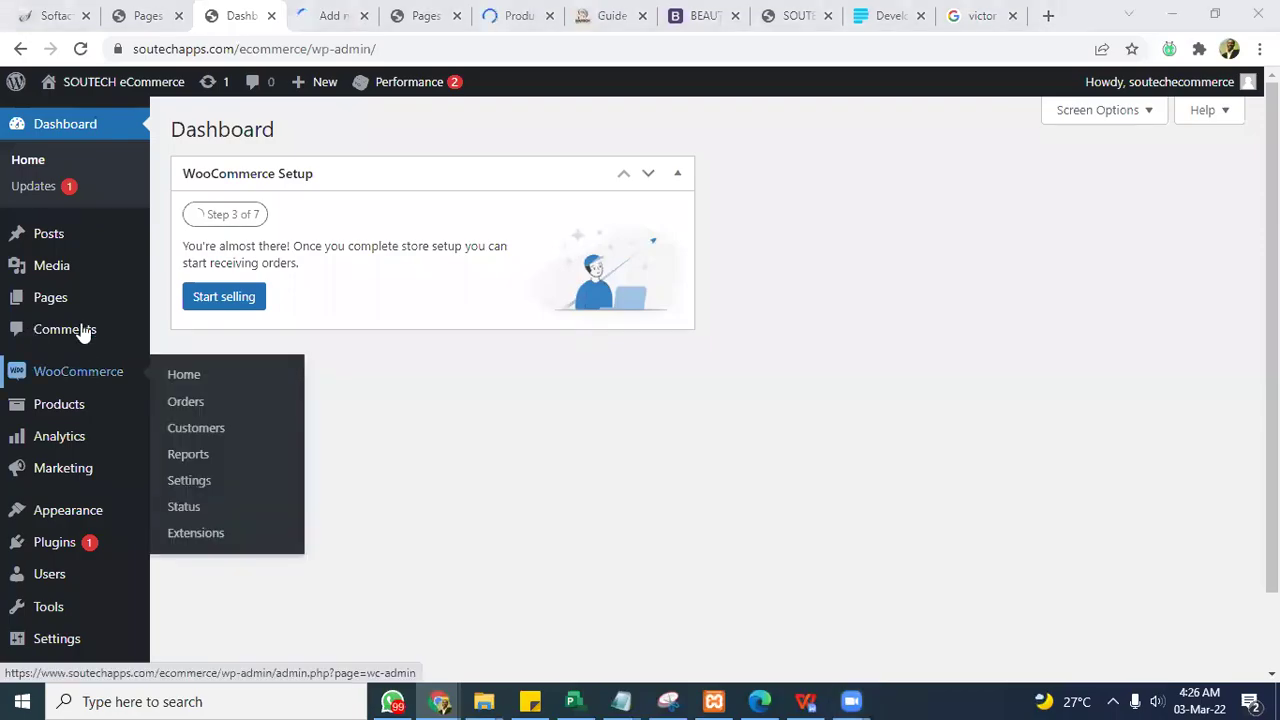
Open Products > Categories in a new tab and switch to it
mouse_move(71, 408)
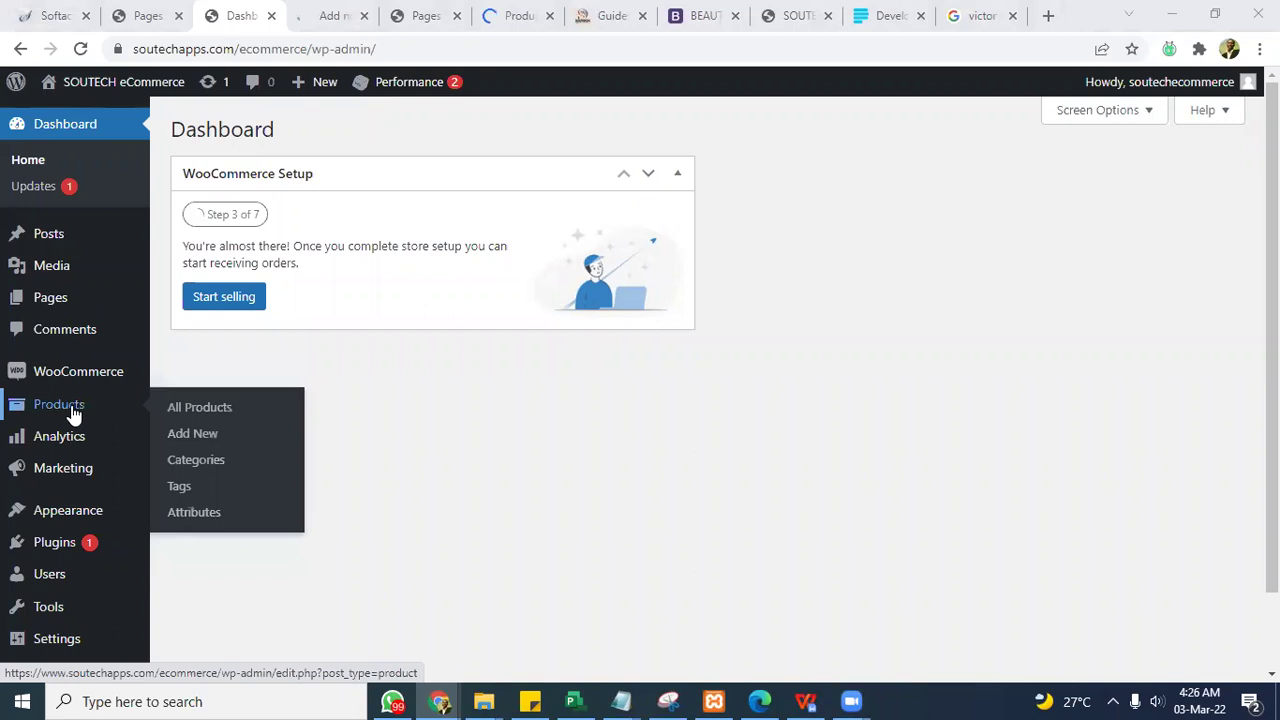
left_click(189, 466)
right_click(212, 473)
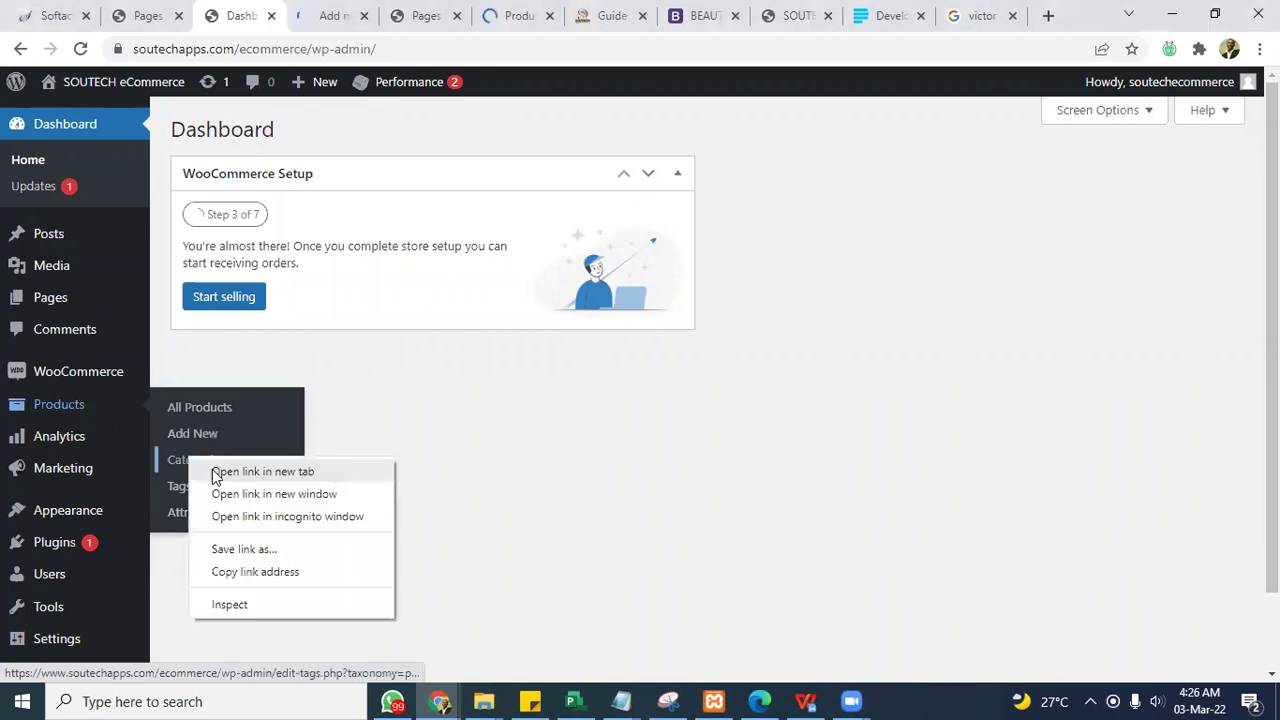
left_click(215, 473)
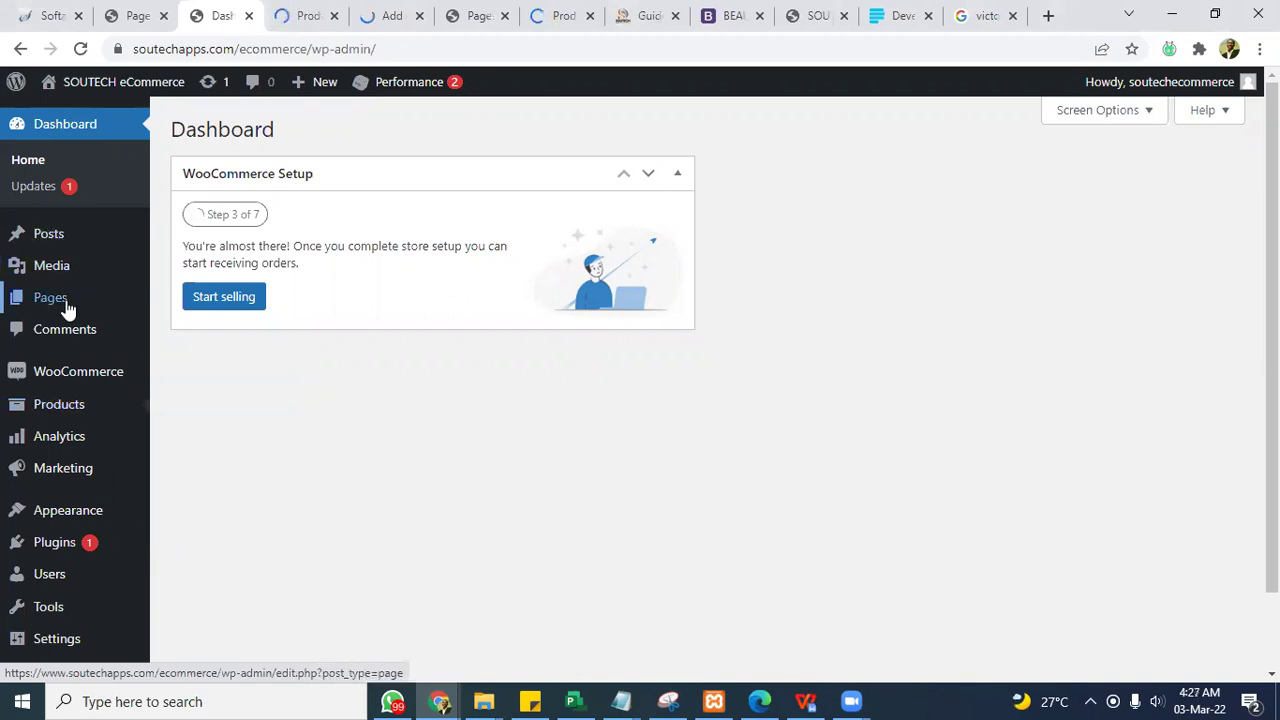
mouse_move(65, 310)
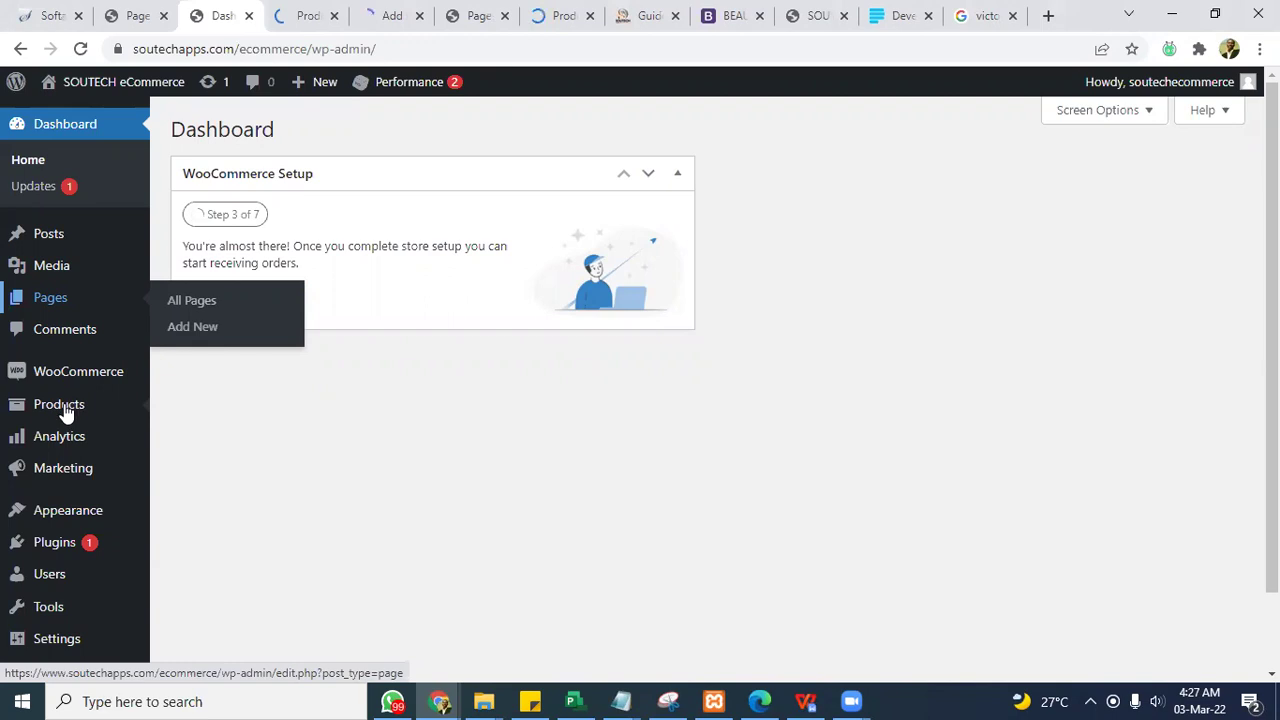
left_click(293, 7)
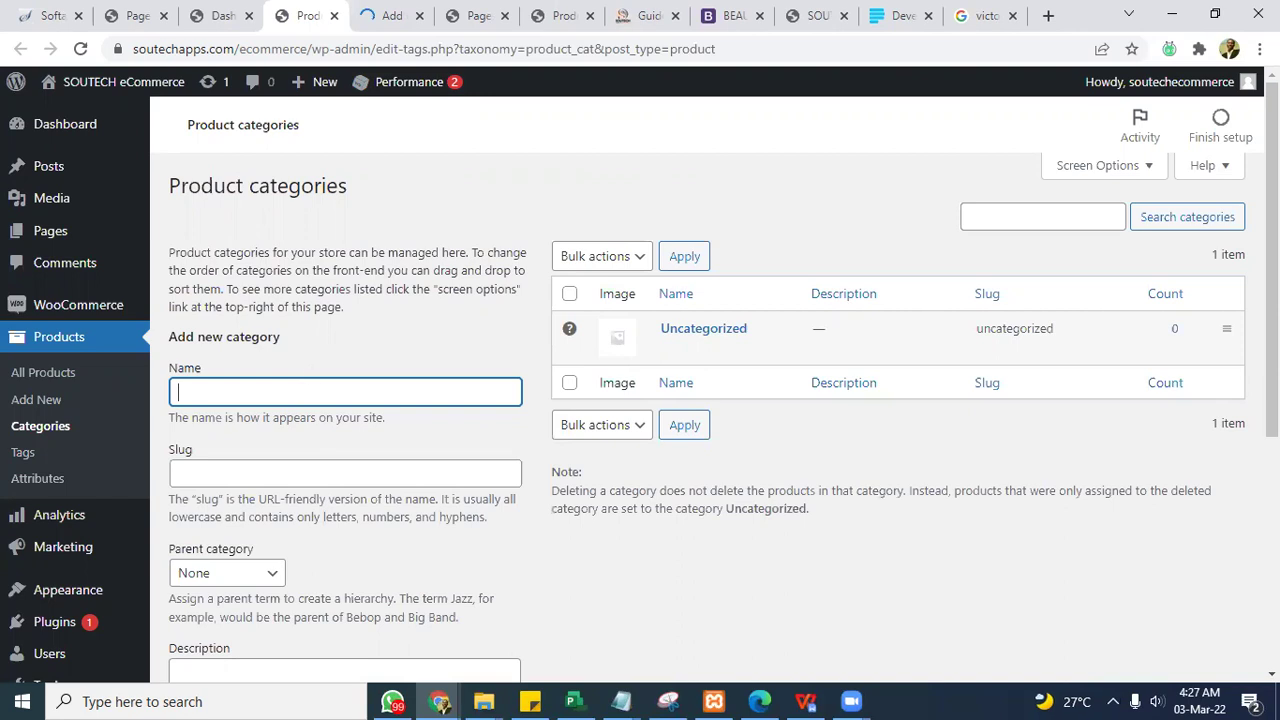
Name the new category IT Trainings, replacing the typed 'eLearning'
type("eLearning")
scroll(700, 400, "down", 2)
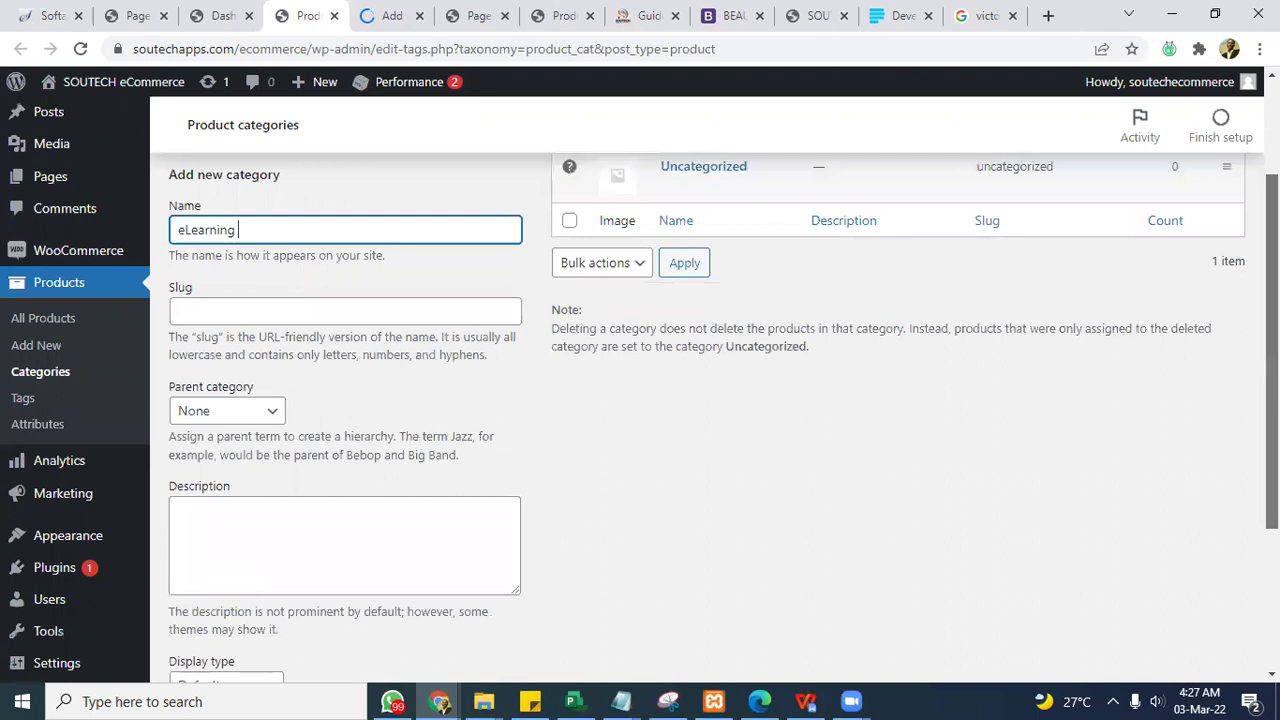
scroll(280, 147, "up", 1)
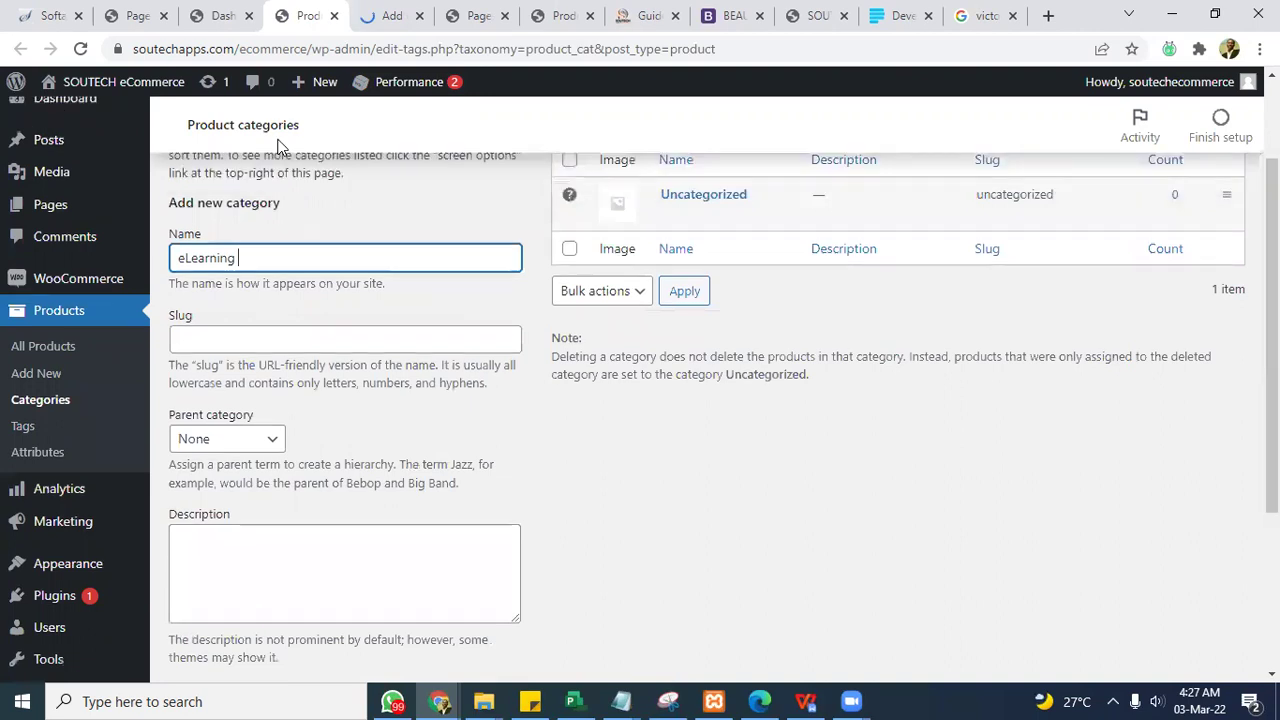
key("ctrl+a")
type("IT T")
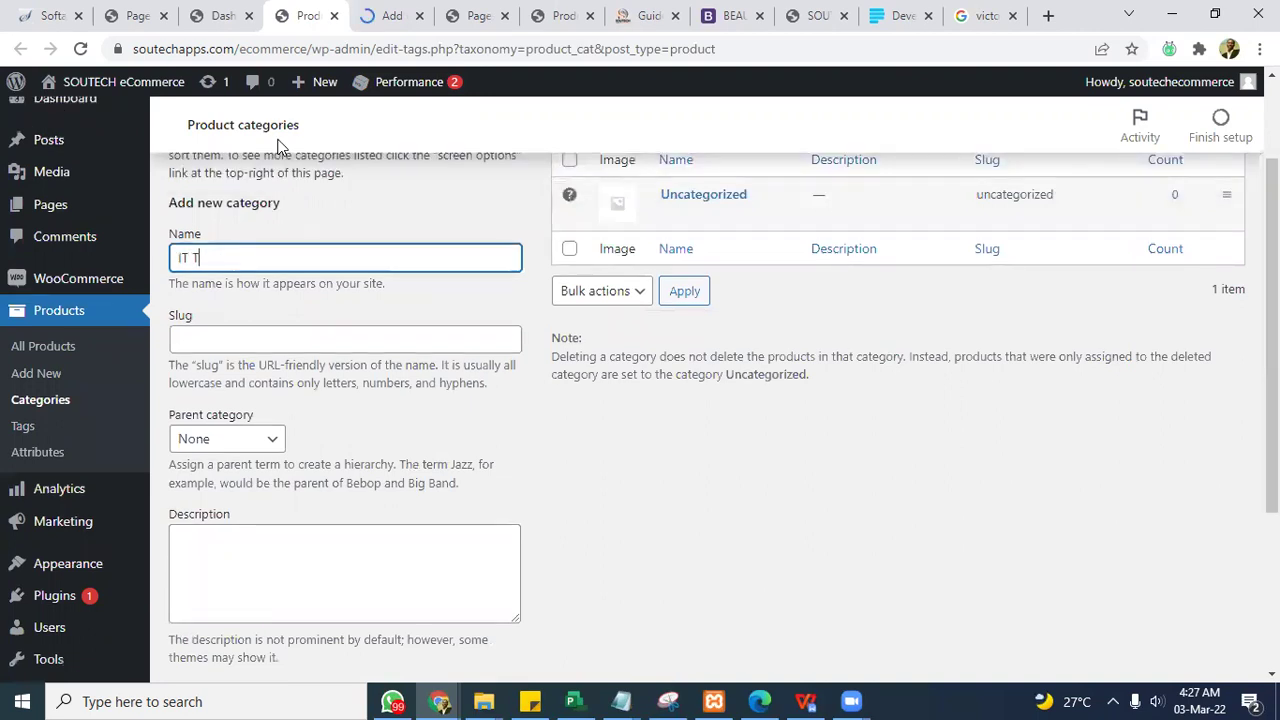
type("rainings")
Copy the name into the Slug field so it also reads IT Trainings
key("ctrl+a")
key("ctrl+c")
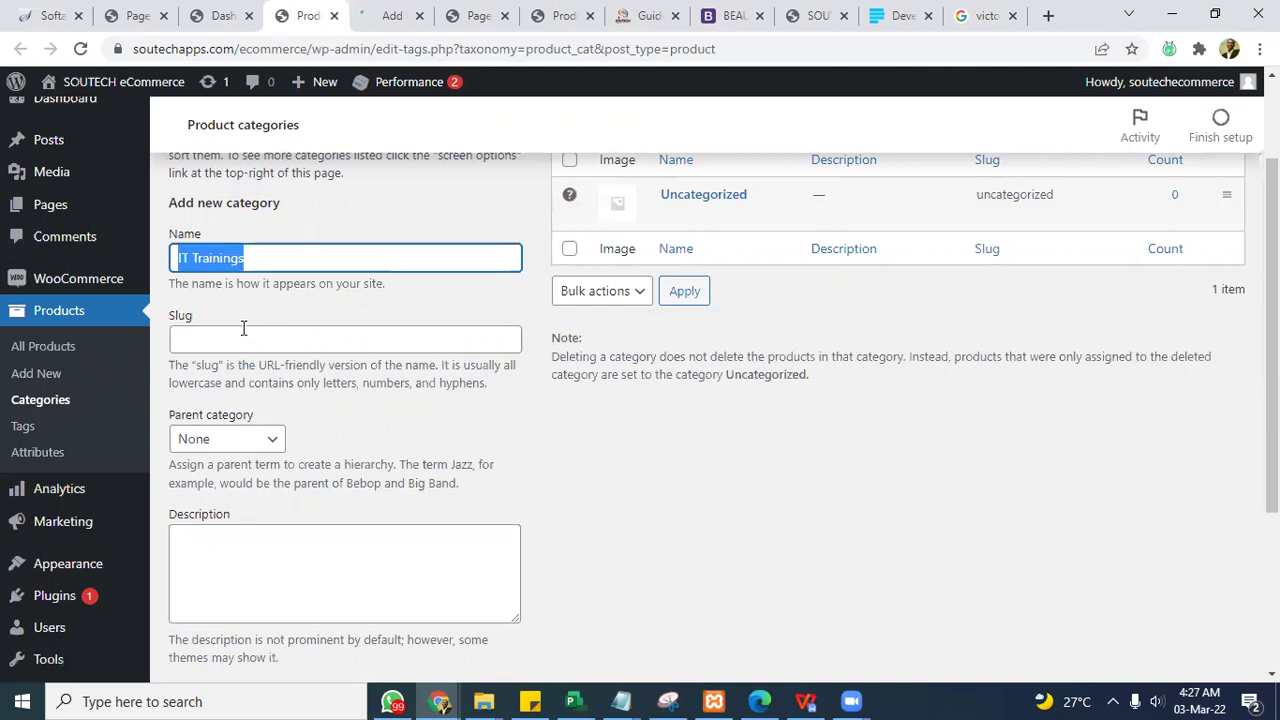
left_click(230, 343)
type("v")
key("BackSpace")
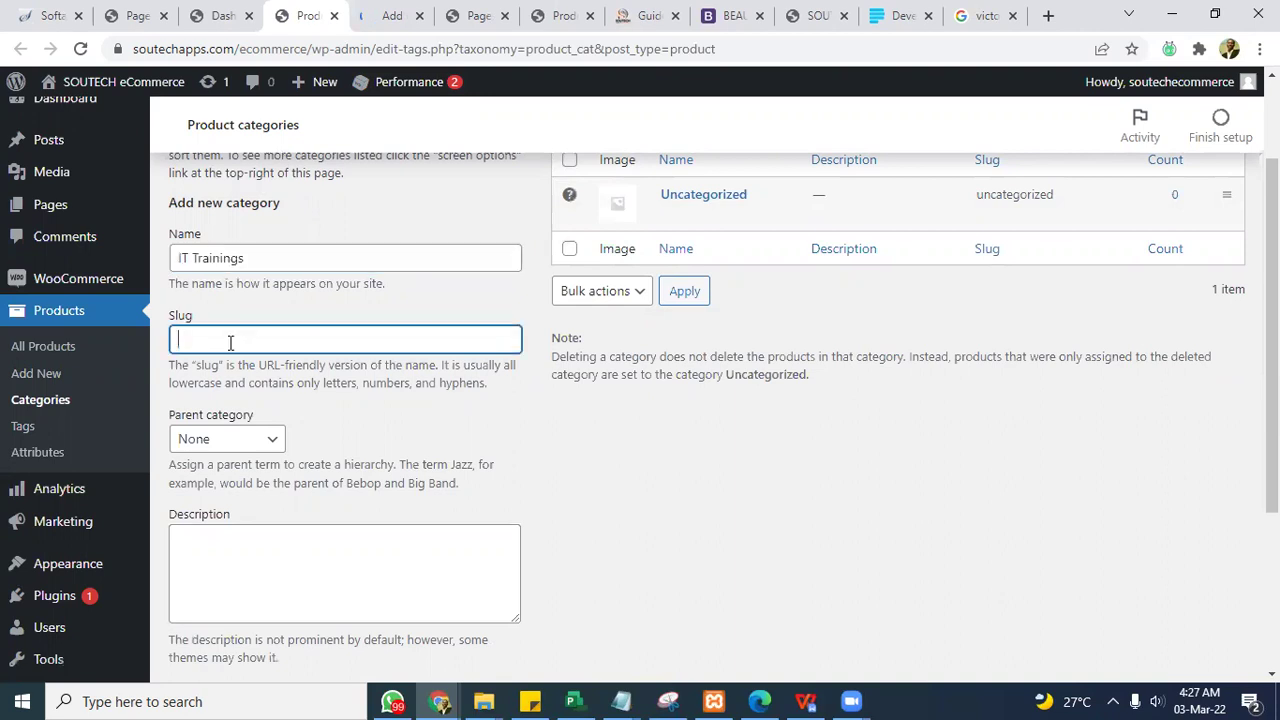
key("ctrl+v")
scroll(639, 389, "down", 1)
scroll(639, 389, "down", 1)
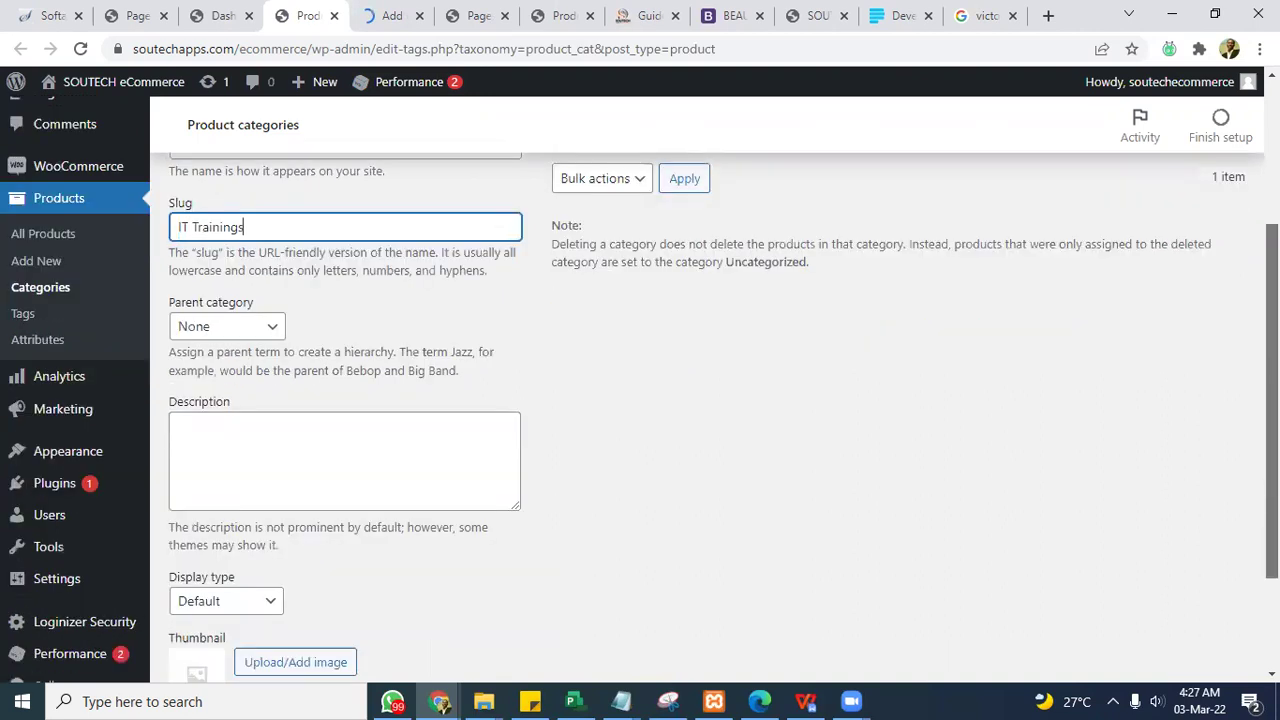
scroll(346, 410, "up", 1)
scroll(346, 410, "down", 1)
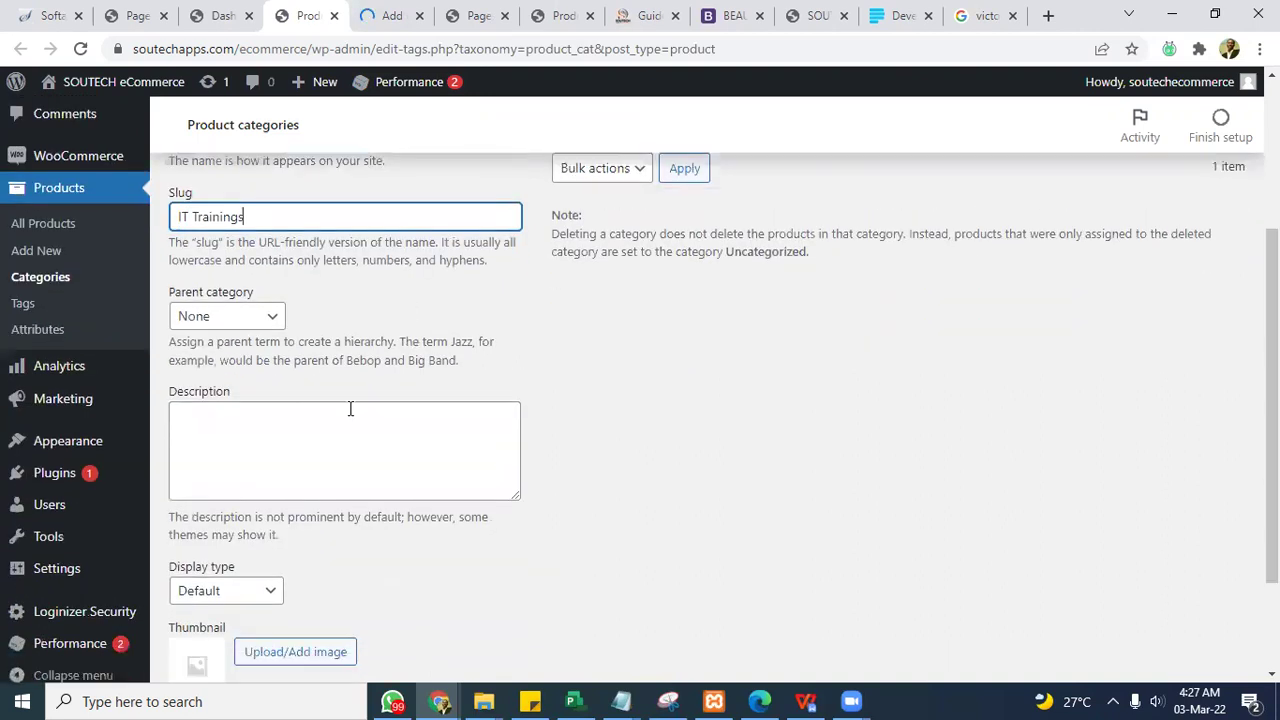
left_click(346, 421)
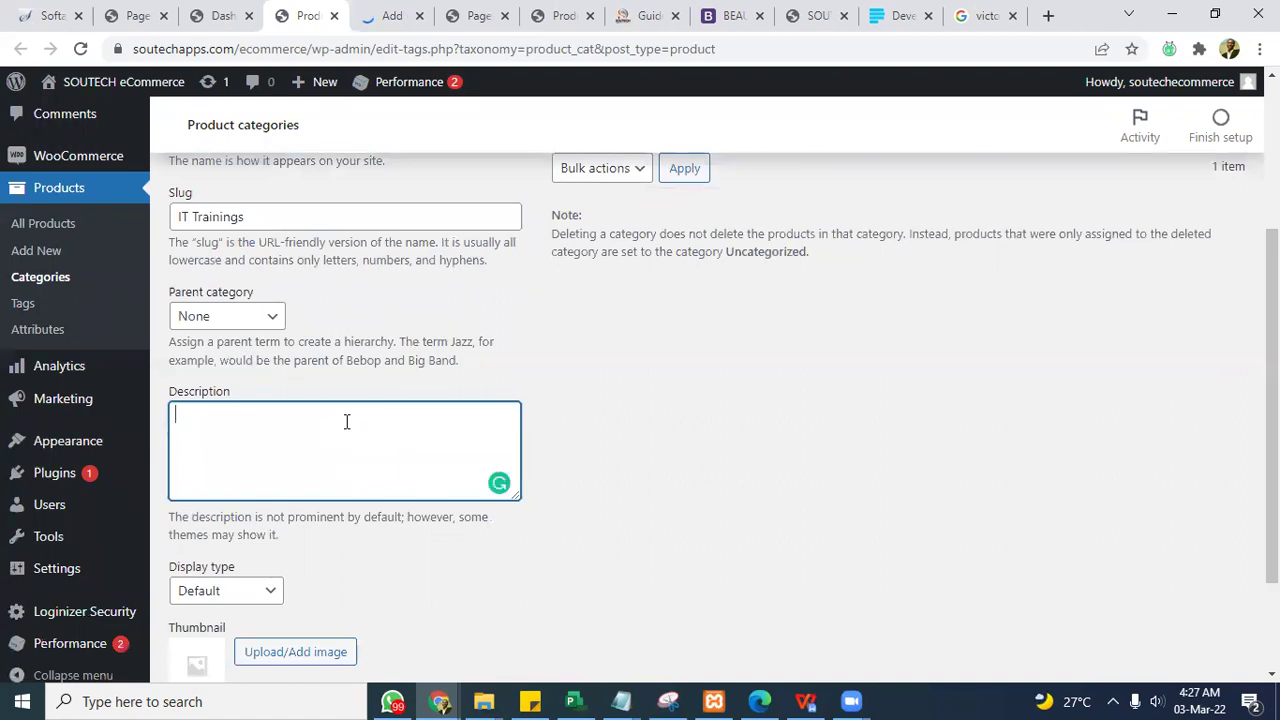
Write the IT Trainings description covering cyber security, web design, business, project management and data science trainings
type("Welcome to t")
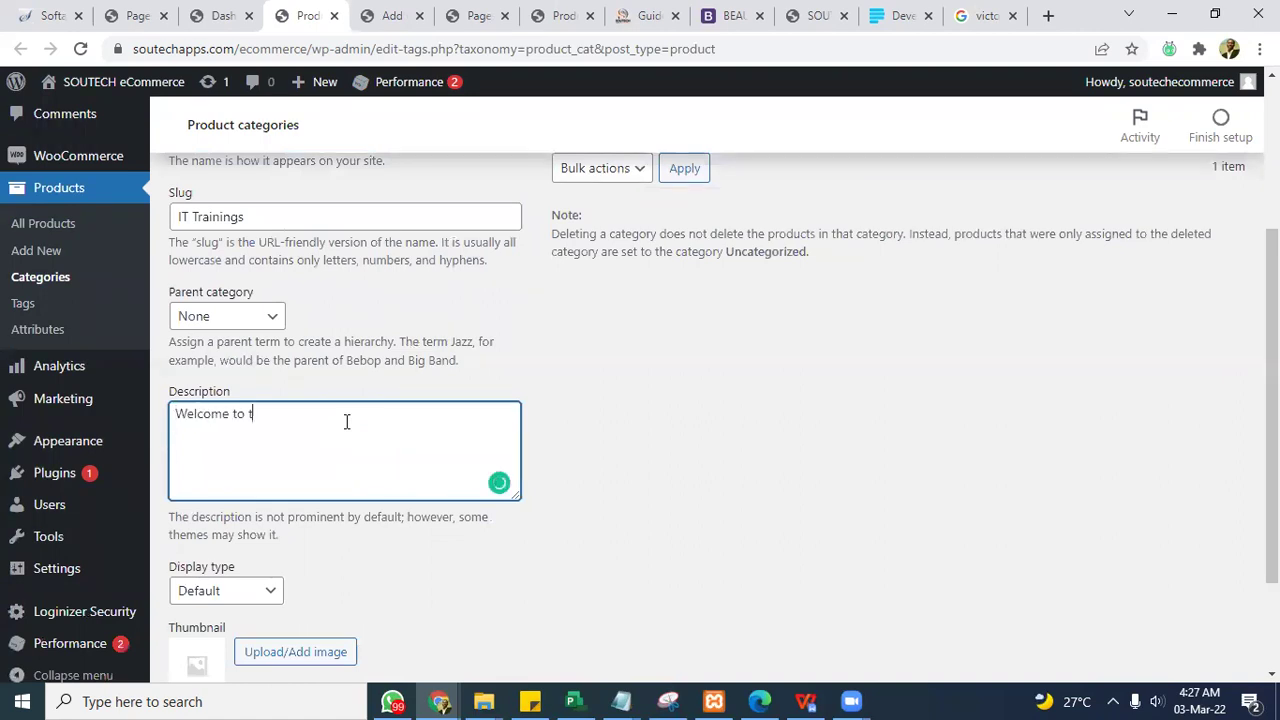
type("his ecommerce section for seb")
key("BackSpace")
type("veral IT ")
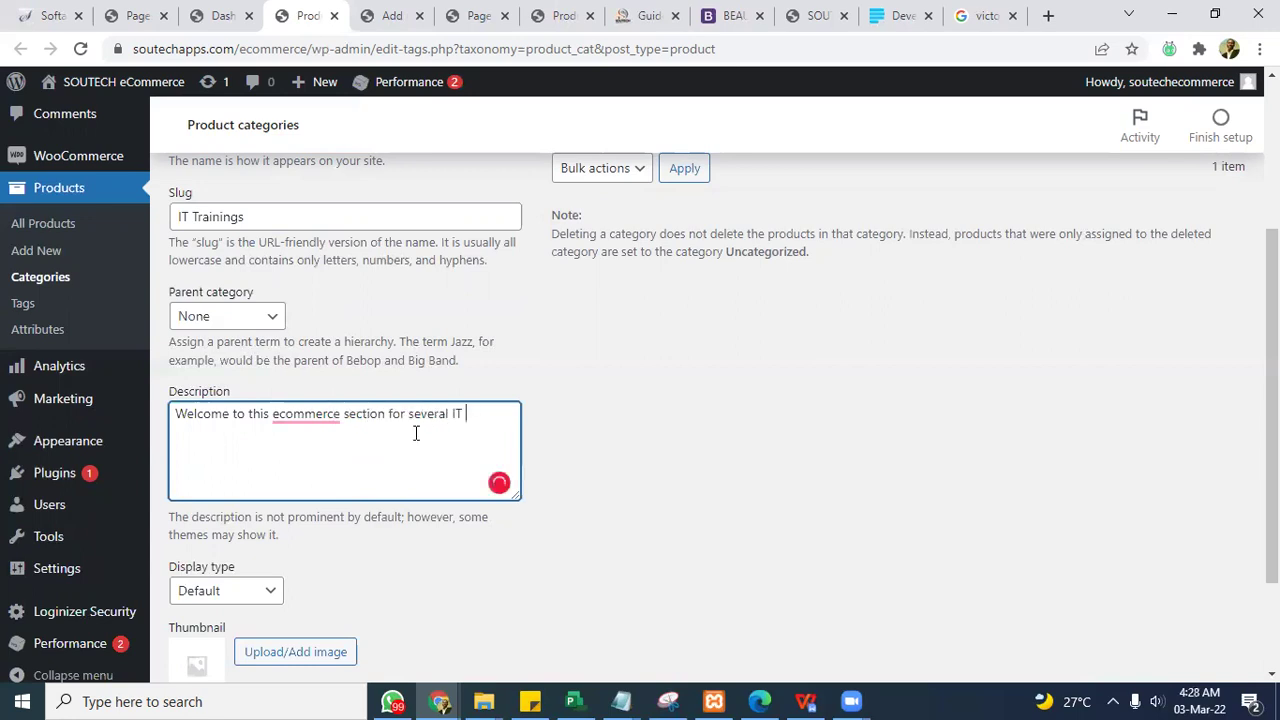
type("Trainings.")
key("BackSpace")
type("on cyber secu")
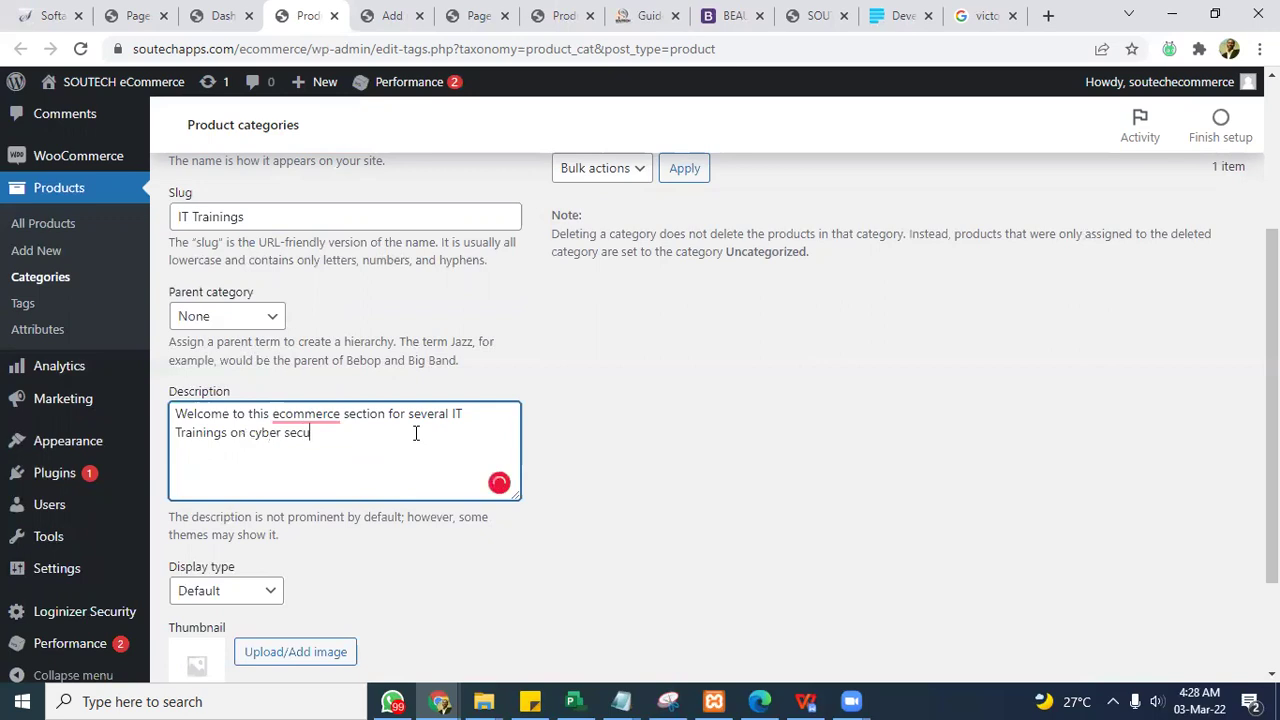
type("rity, website design and development.")
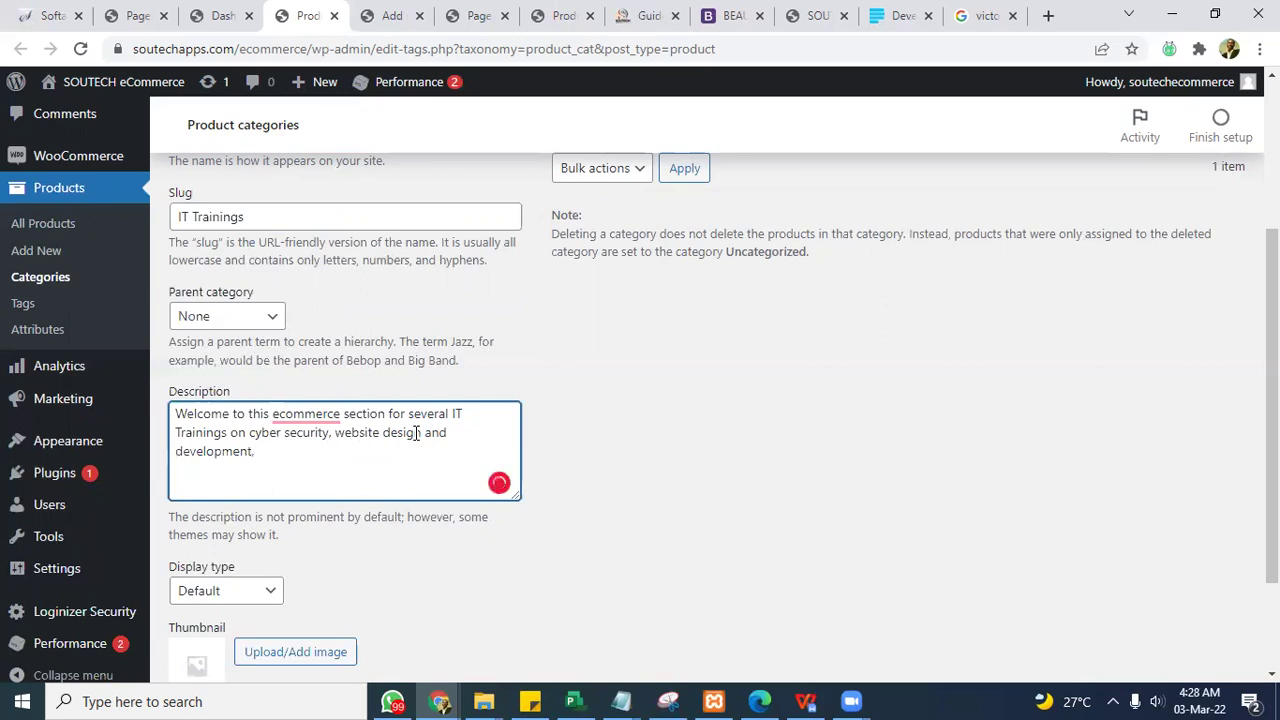
type("business ")
type("development")
type(", porje")
key("BackSpace")
key("BackSpace")
key("BackSpace")
key("BackSpace")
type("roject management.")
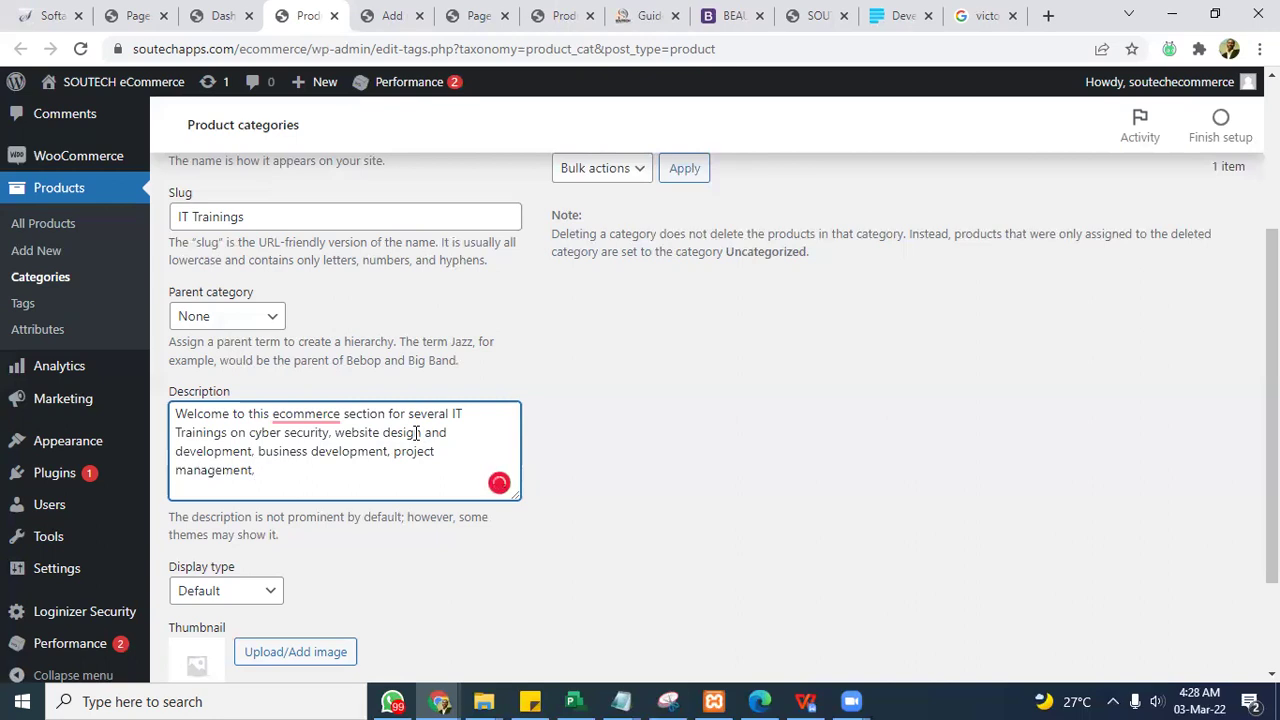
key("BackSpace")
type(", data science and machine learning etc")
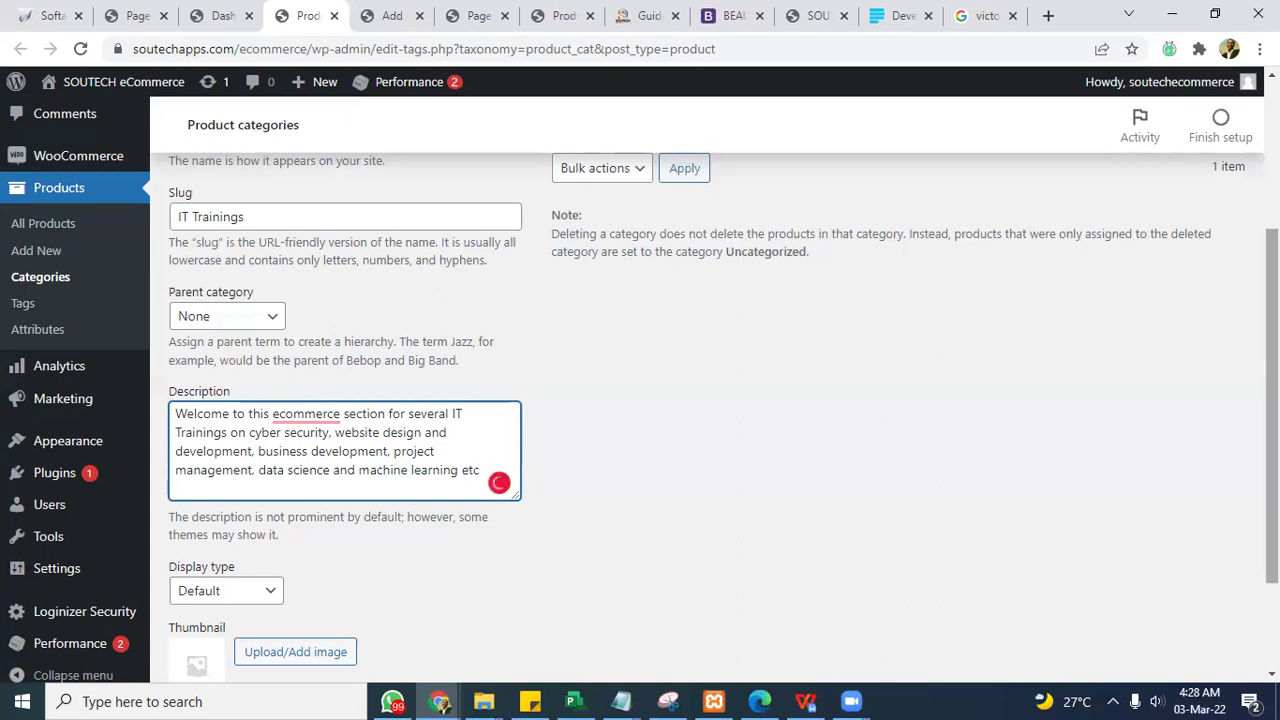
Add the IT Trainings category to the product category list
scroll(700, 400, "down", 2)
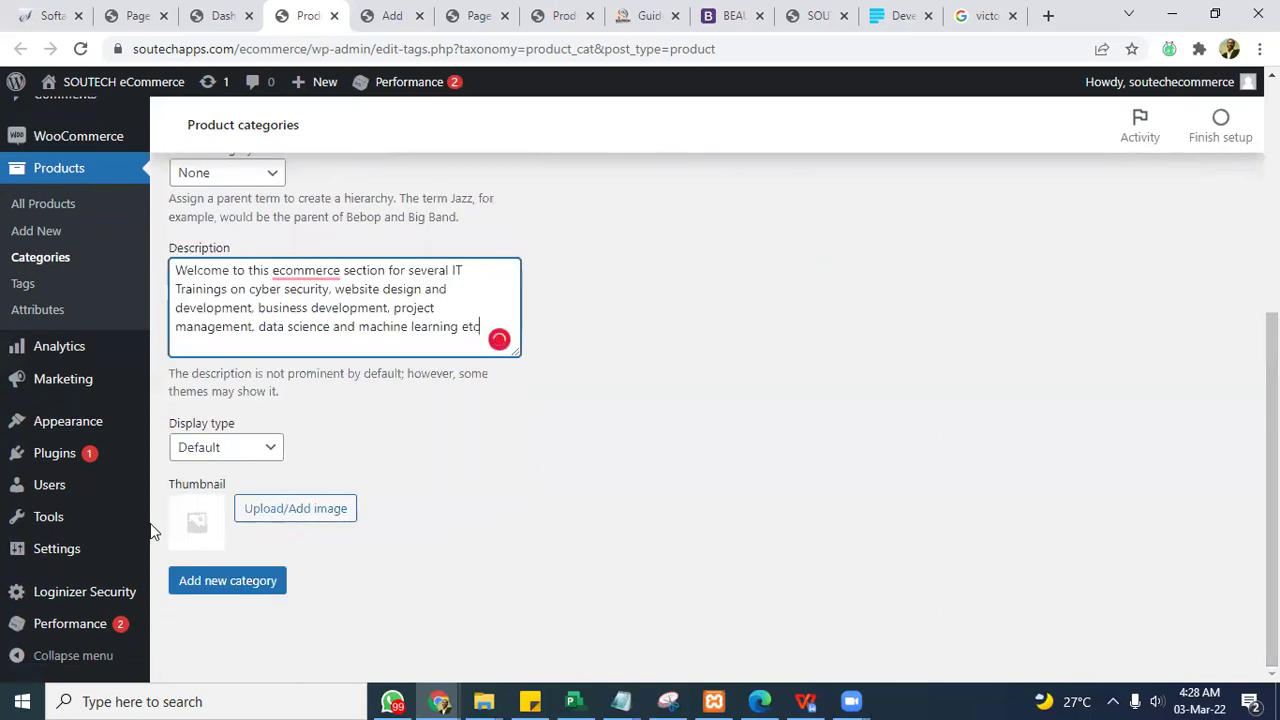
left_click(229, 585)
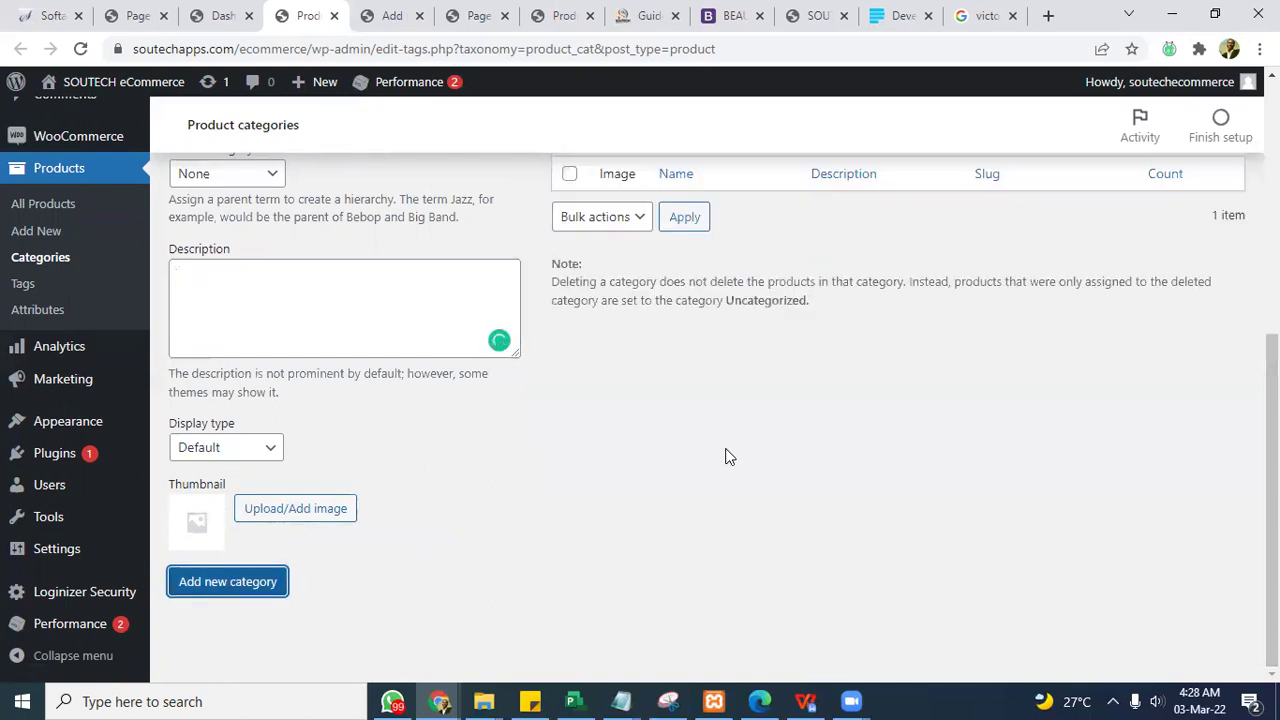
scroll(728, 456, "up", 4)
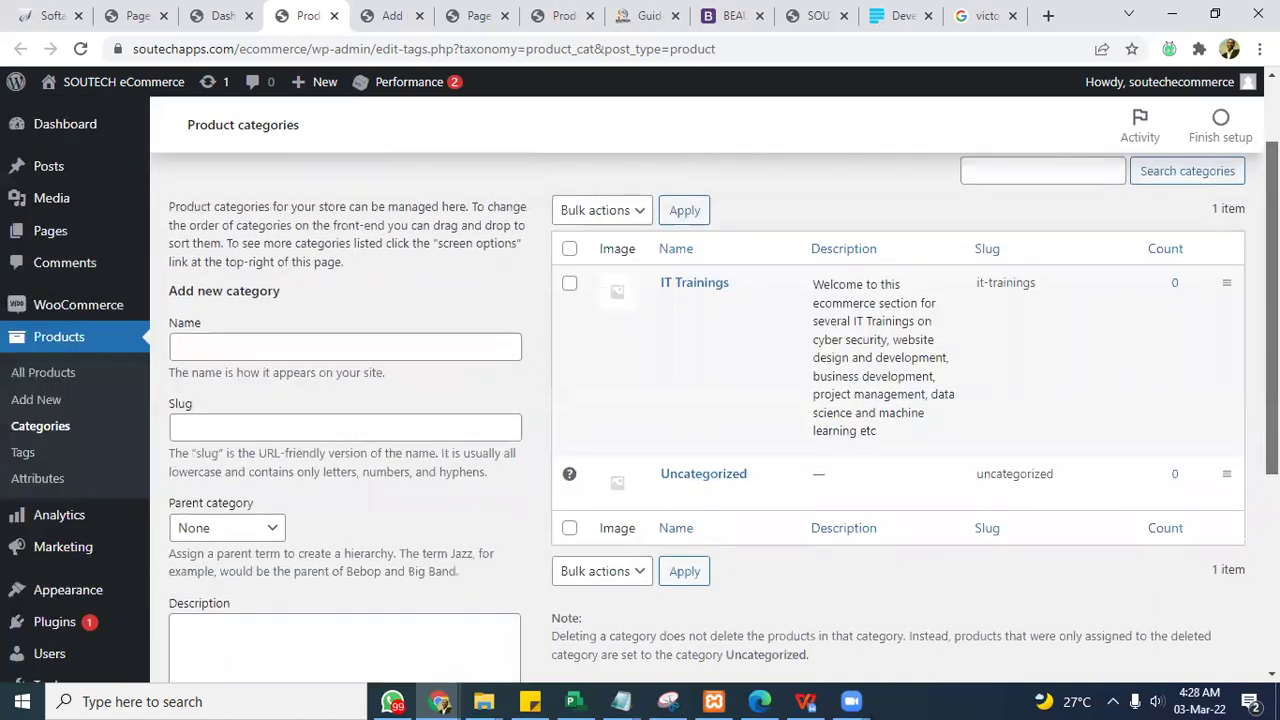
Name the new category 'IT and Business Consulting' and paste the same text into its Slug
left_click(249, 360)
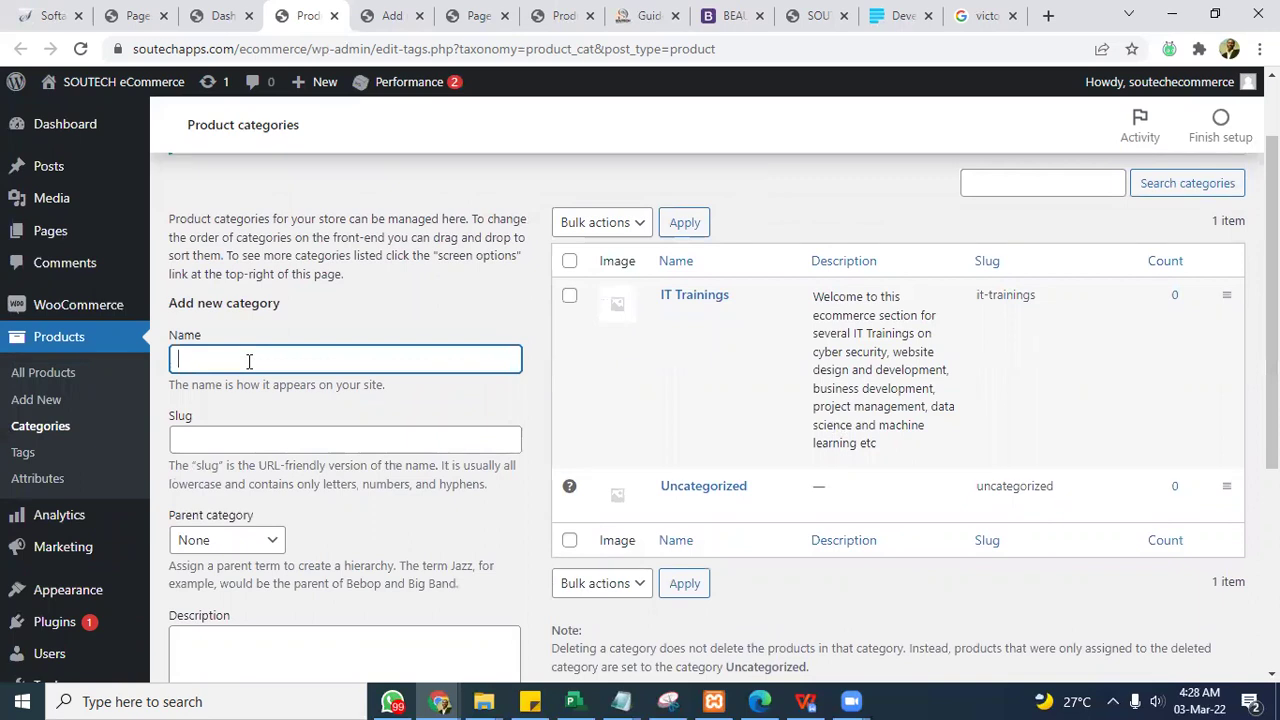
type("IT Consulting")
left_click(195, 360)
type("and Business")
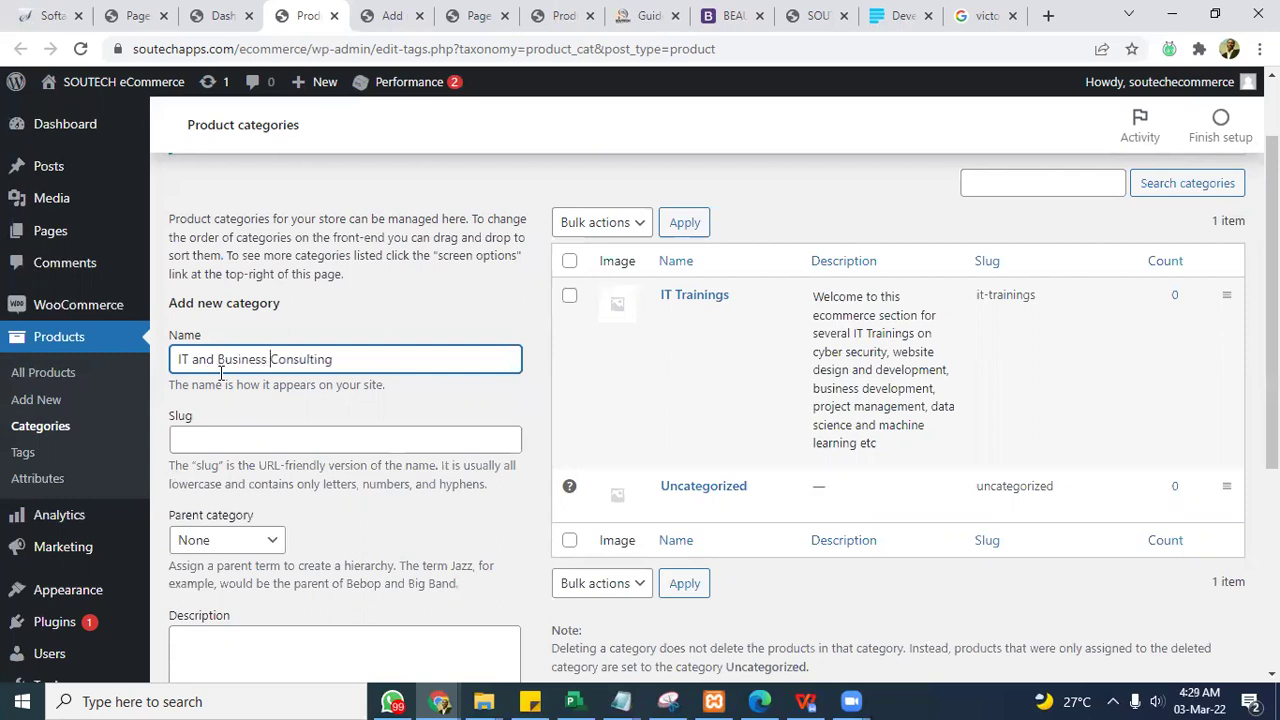
key("ctrl+a")
key("ctrl+c")
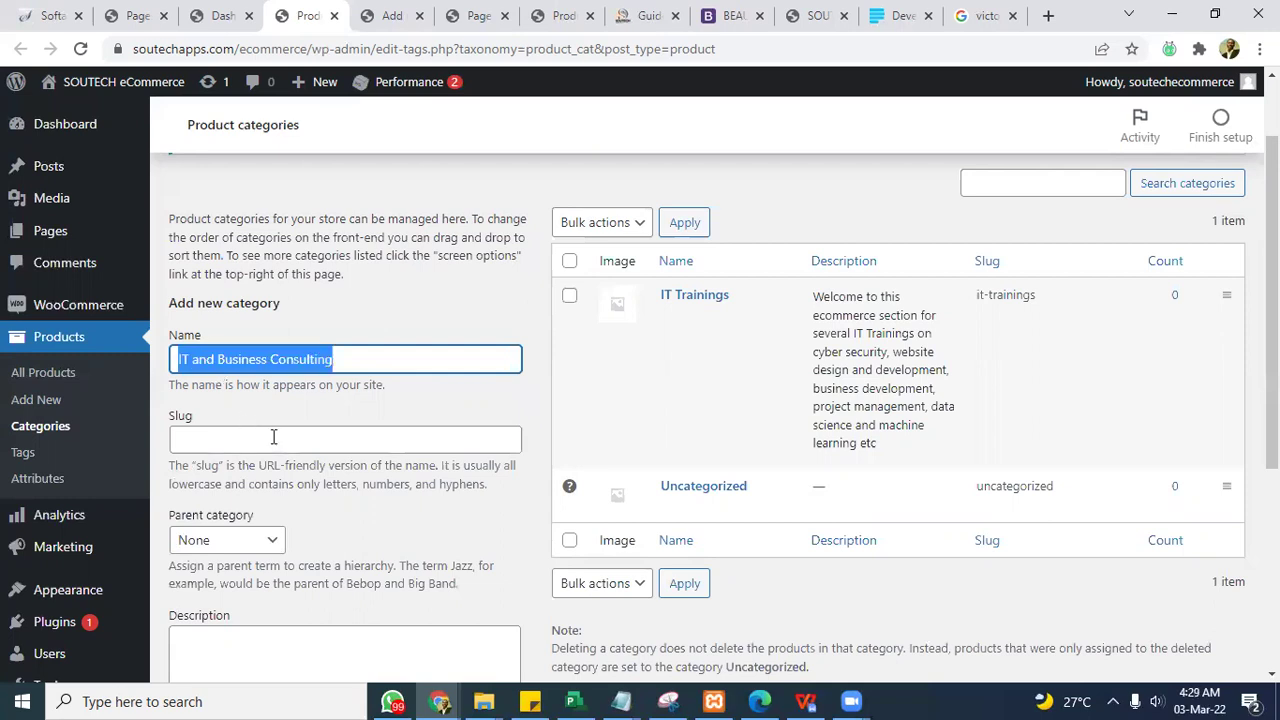
left_click(272, 434)
key("ctrl+v")
scroll(563, 366, "down", 3)
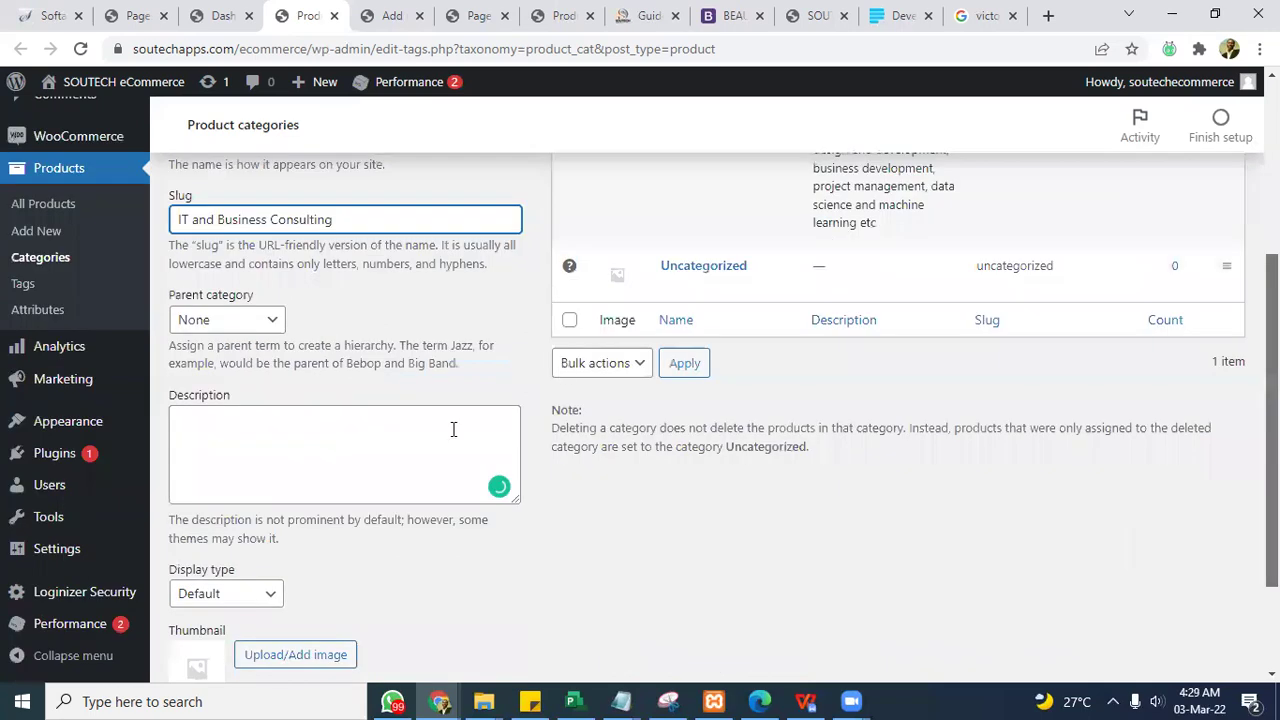
left_click(318, 421)
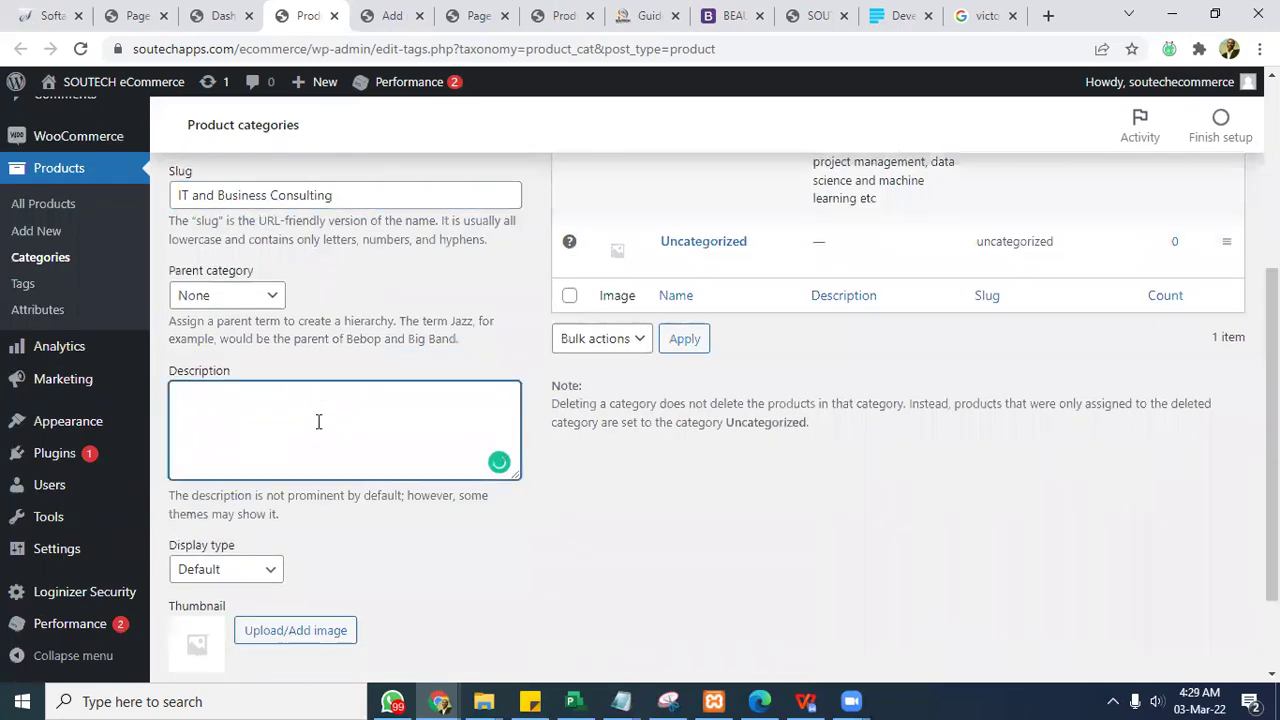
Describe it as helping start and set up a business through bespoke processes, then add it
type("Yes! we can help you get st")
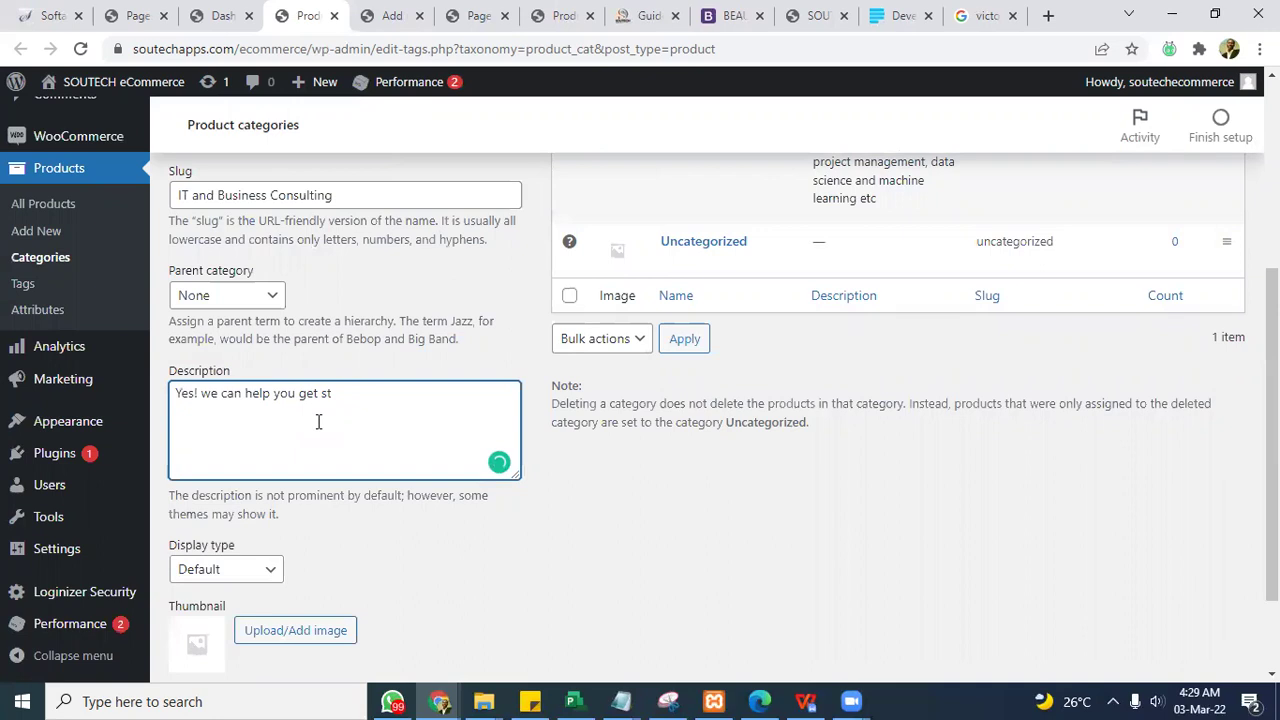
type("arted, develop your ideas a")
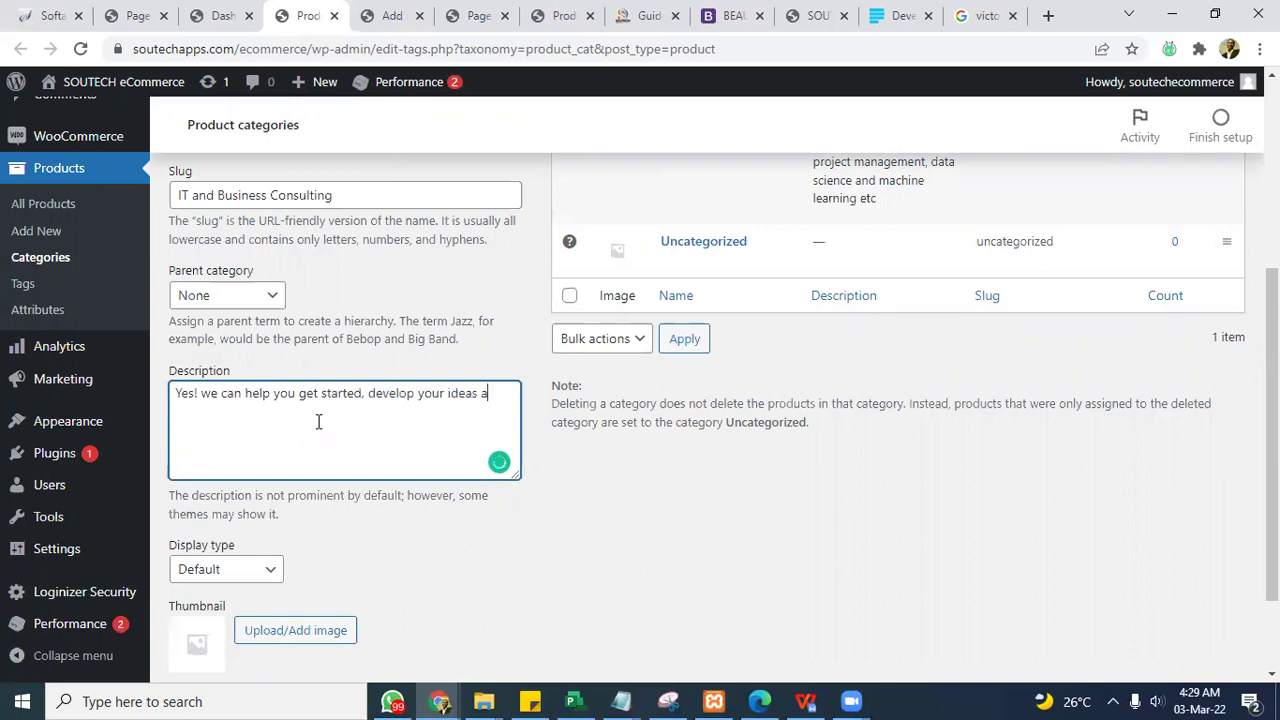
type("nd set up a")
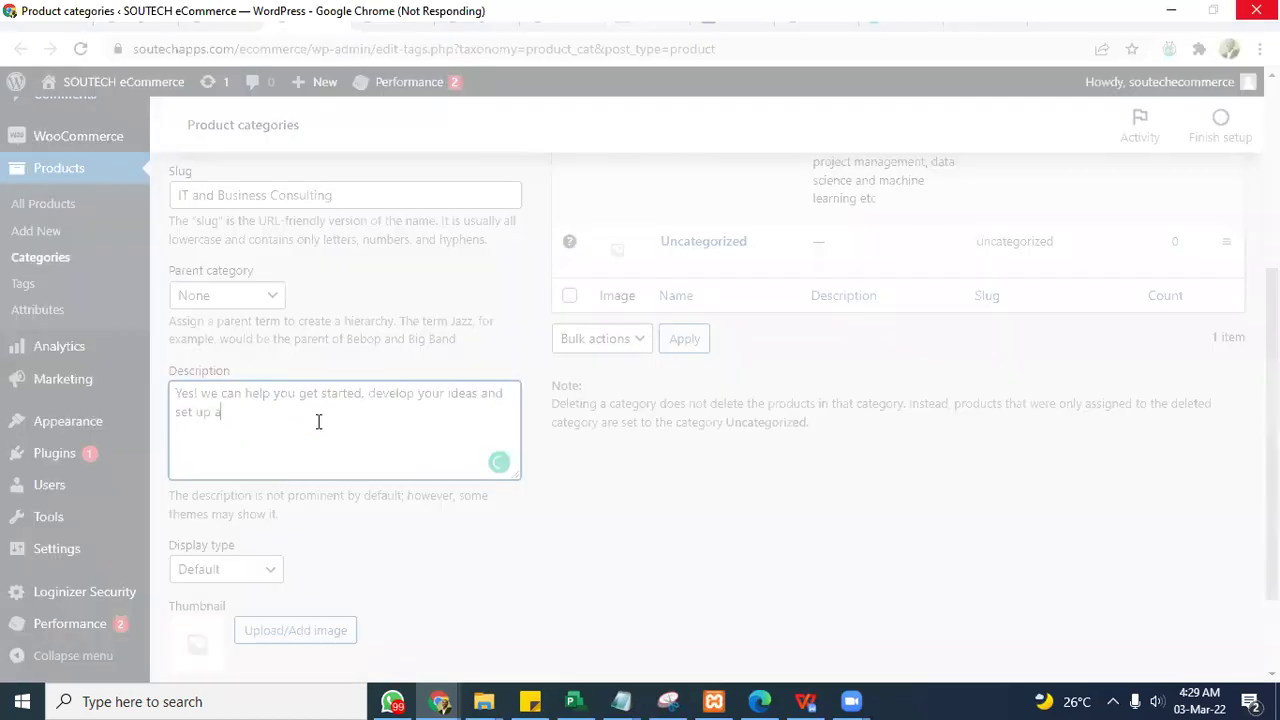
type("business for you")
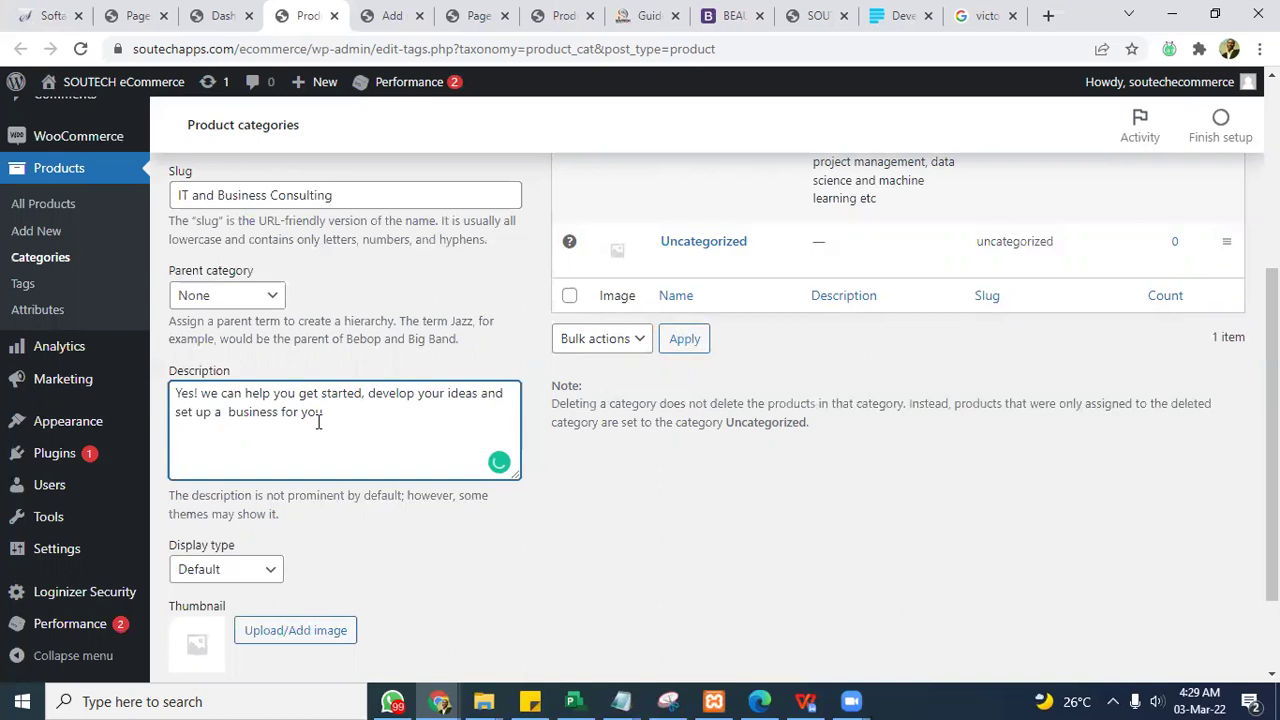
type(" thr")
type("ouh our")
left_click(340, 413)
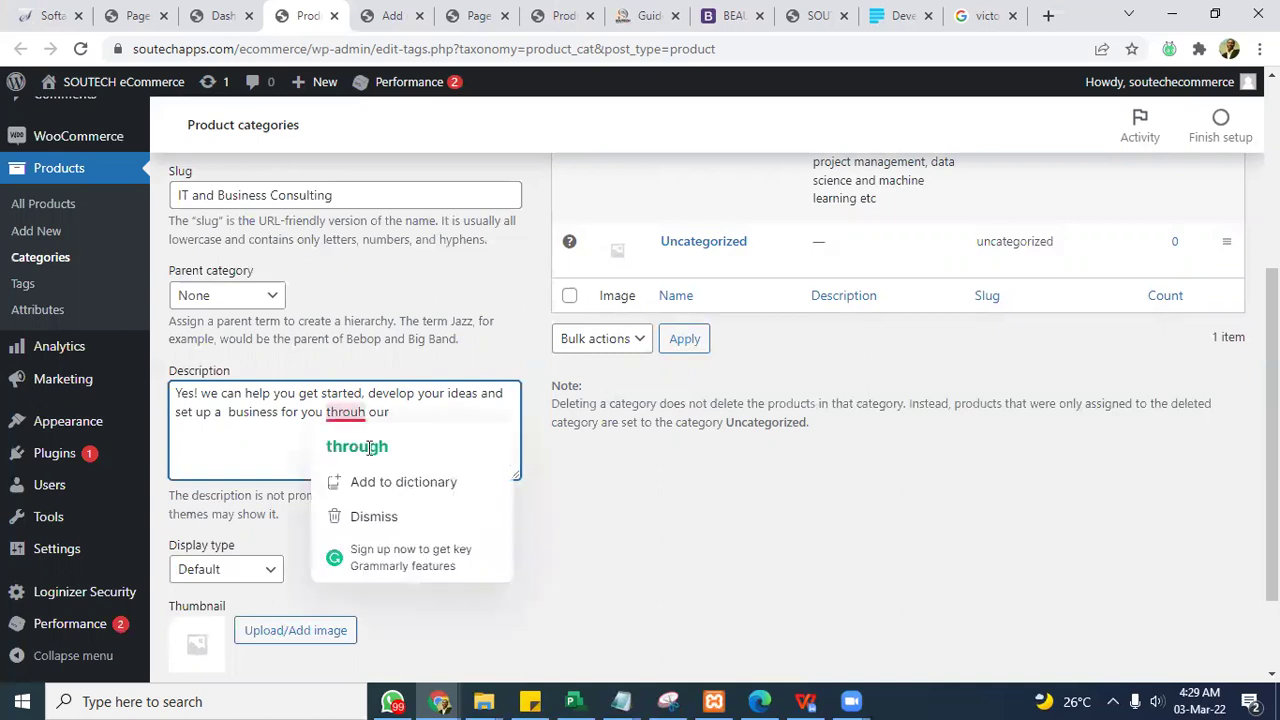
left_click(364, 445)
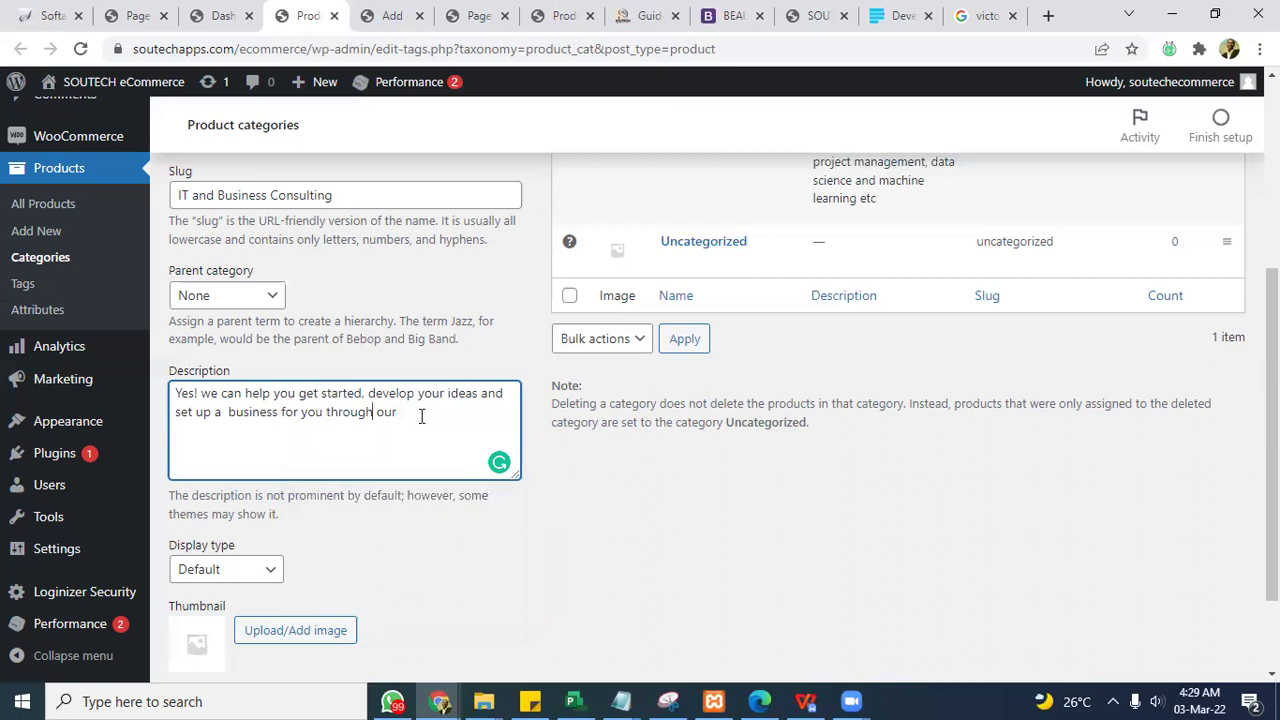
type("bespoke processes.")
scroll(1220, 454, "down", 1)
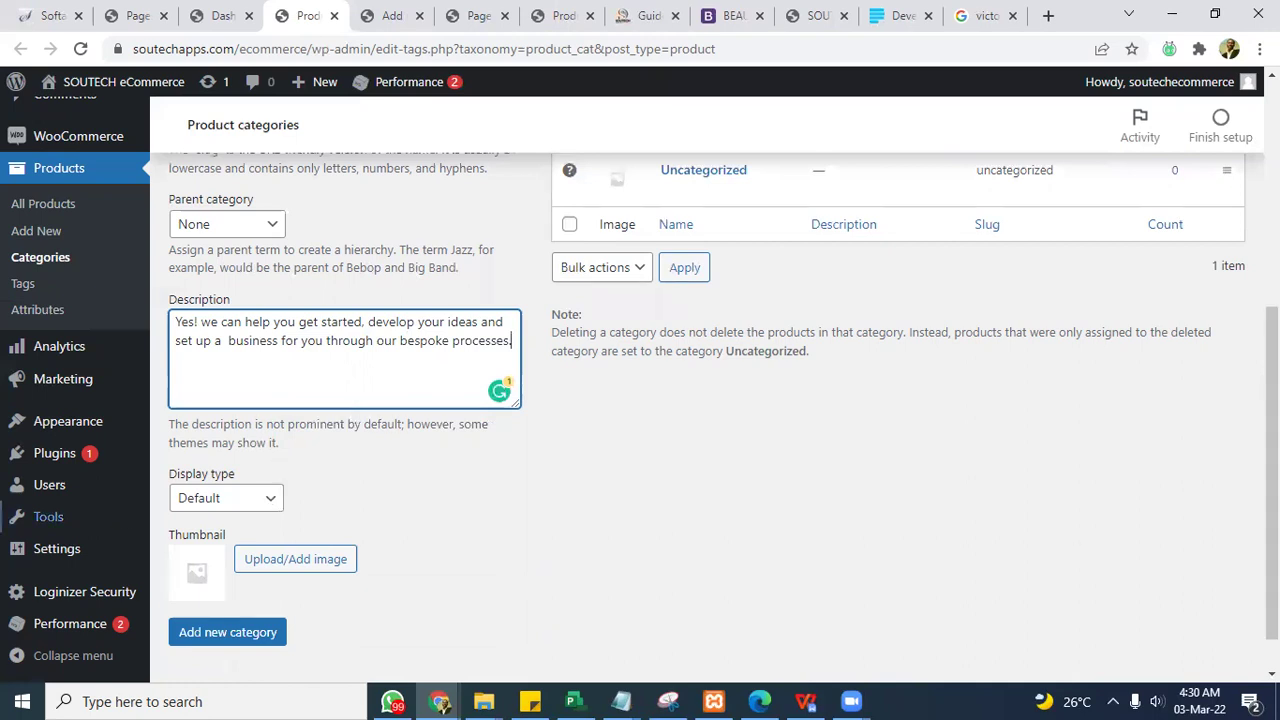
scroll(670, 490, "down", 1)
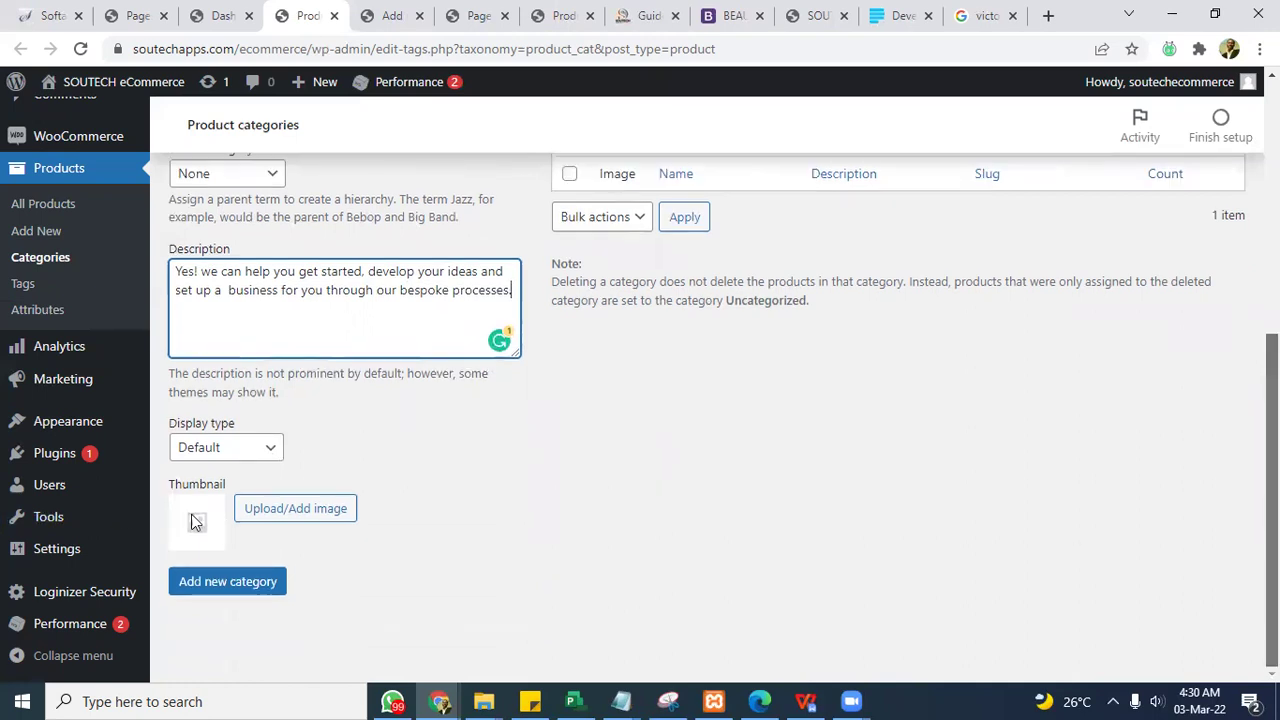
left_click(230, 590)
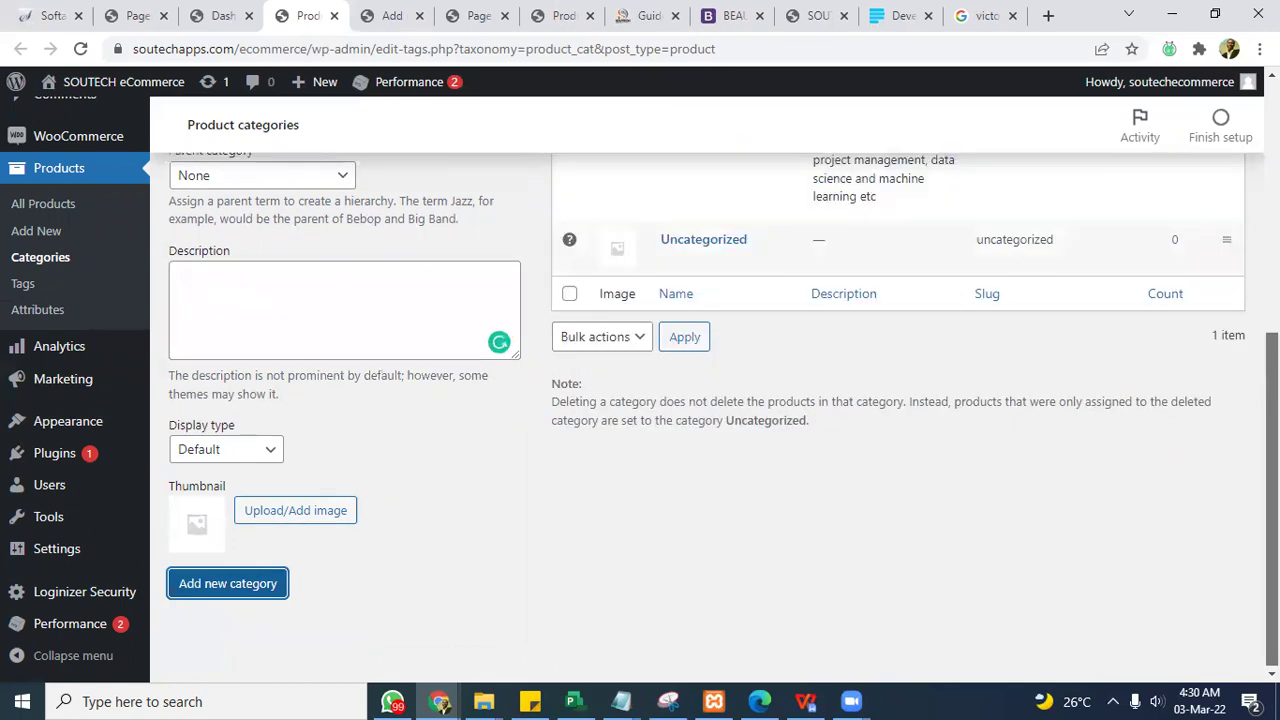
scroll(670, 420, "up", 1)
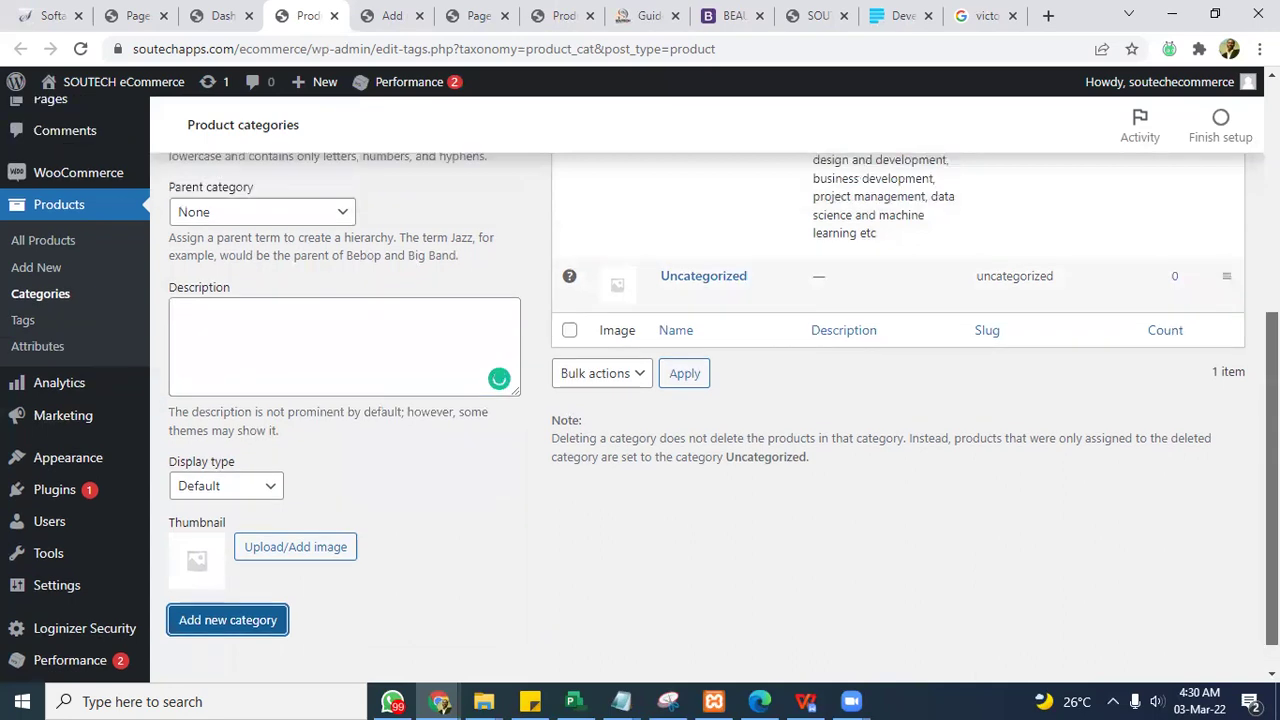
Open Products > Add New to start a blank product
scroll(700, 400, "up", 3)
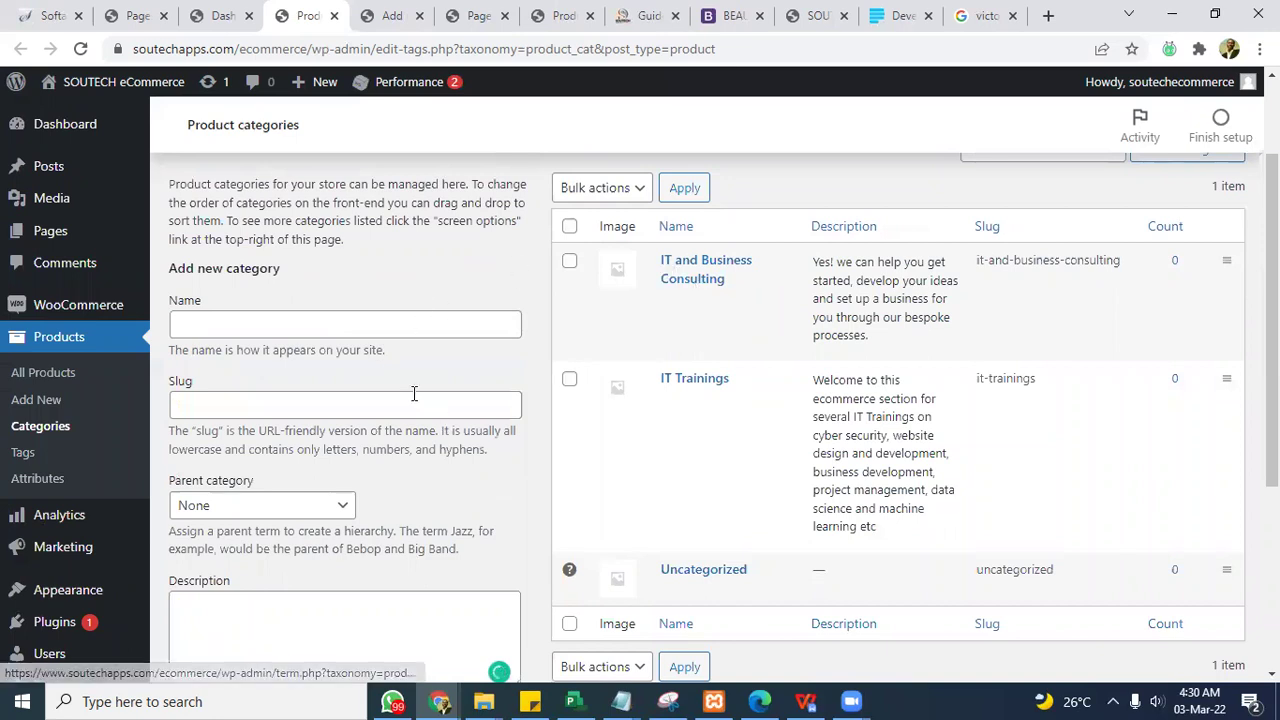
left_click(34, 402)
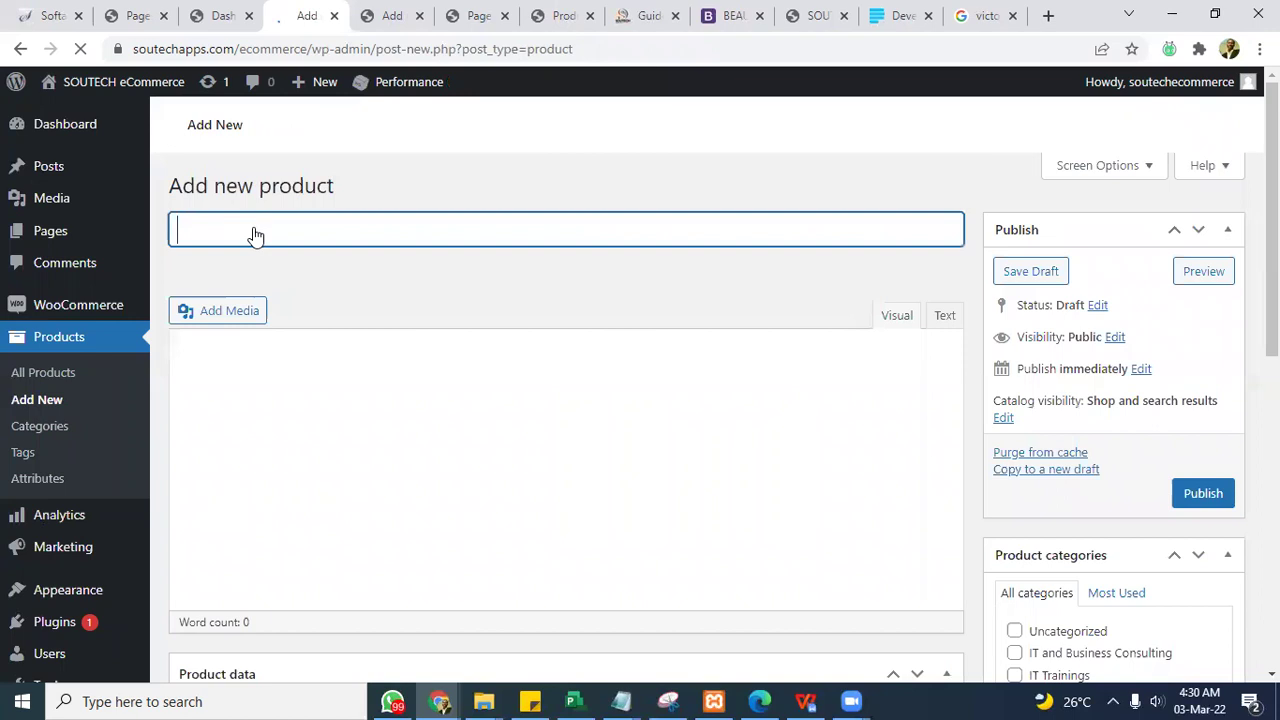
Enter 'Website Design Training Program- Remote' as the product title
type("WE")
key("BackSpace")
type("ebsite")
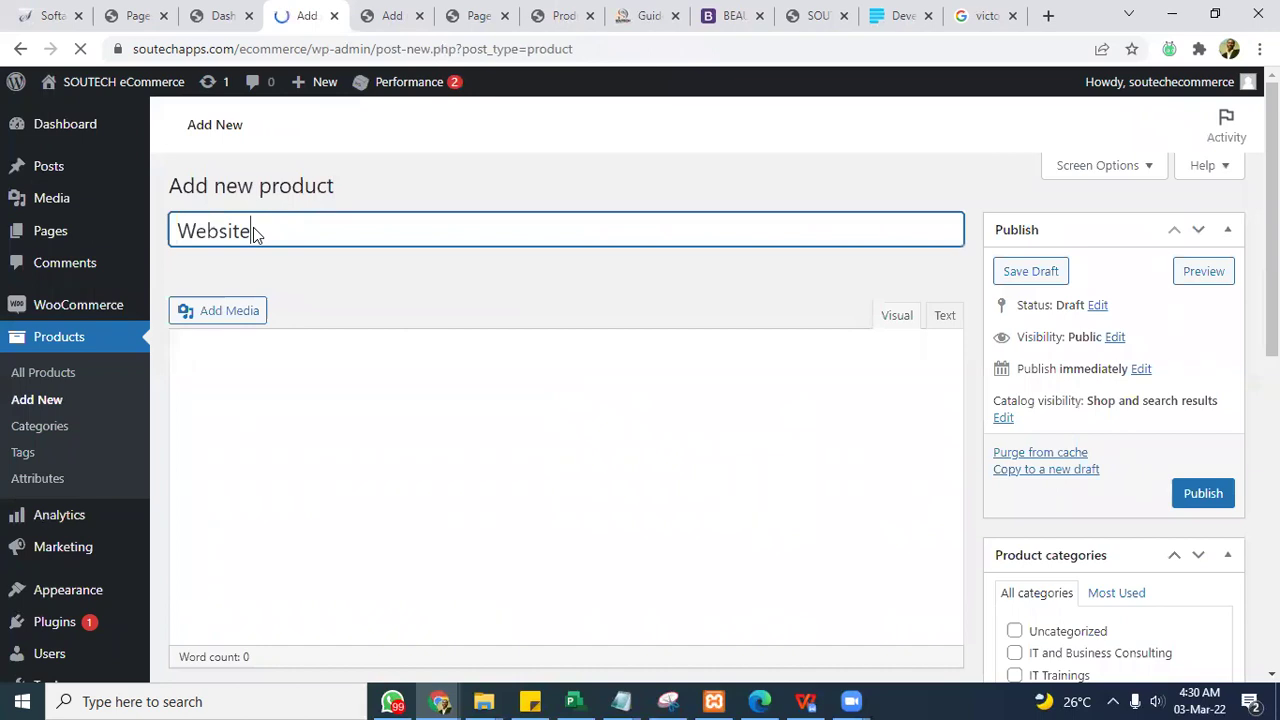
type(" Design Training Program")
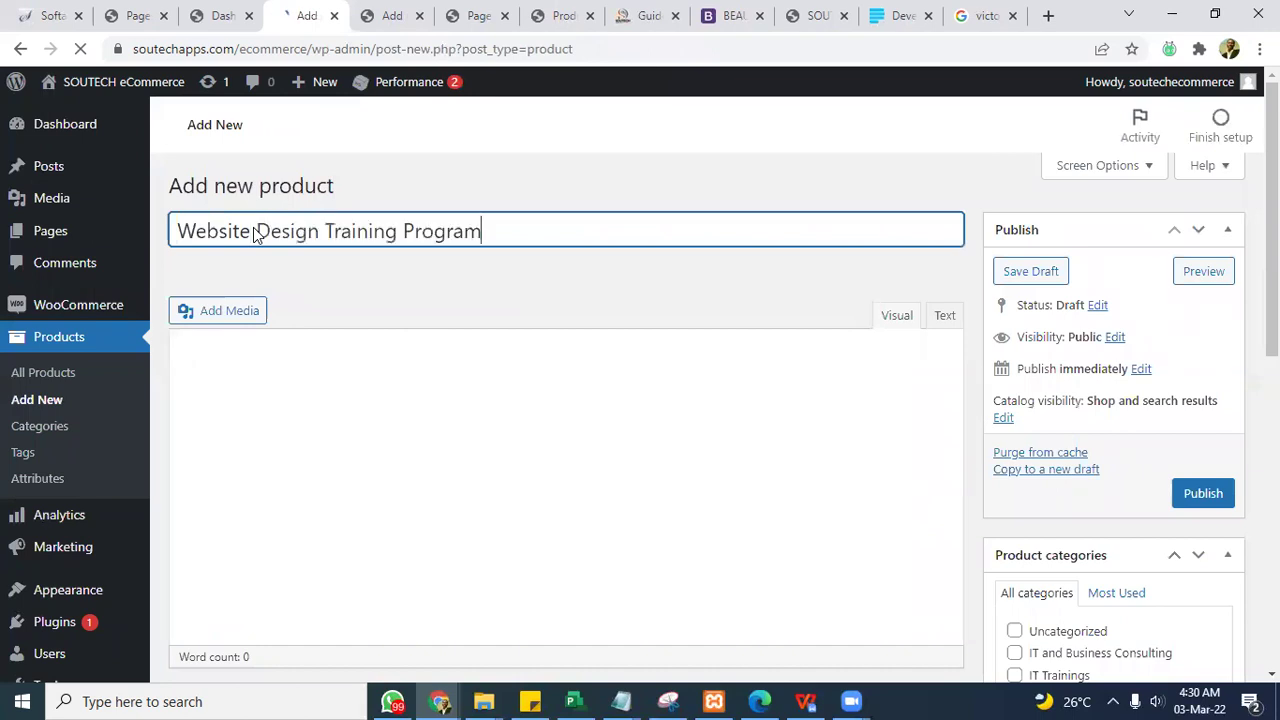
type("-")
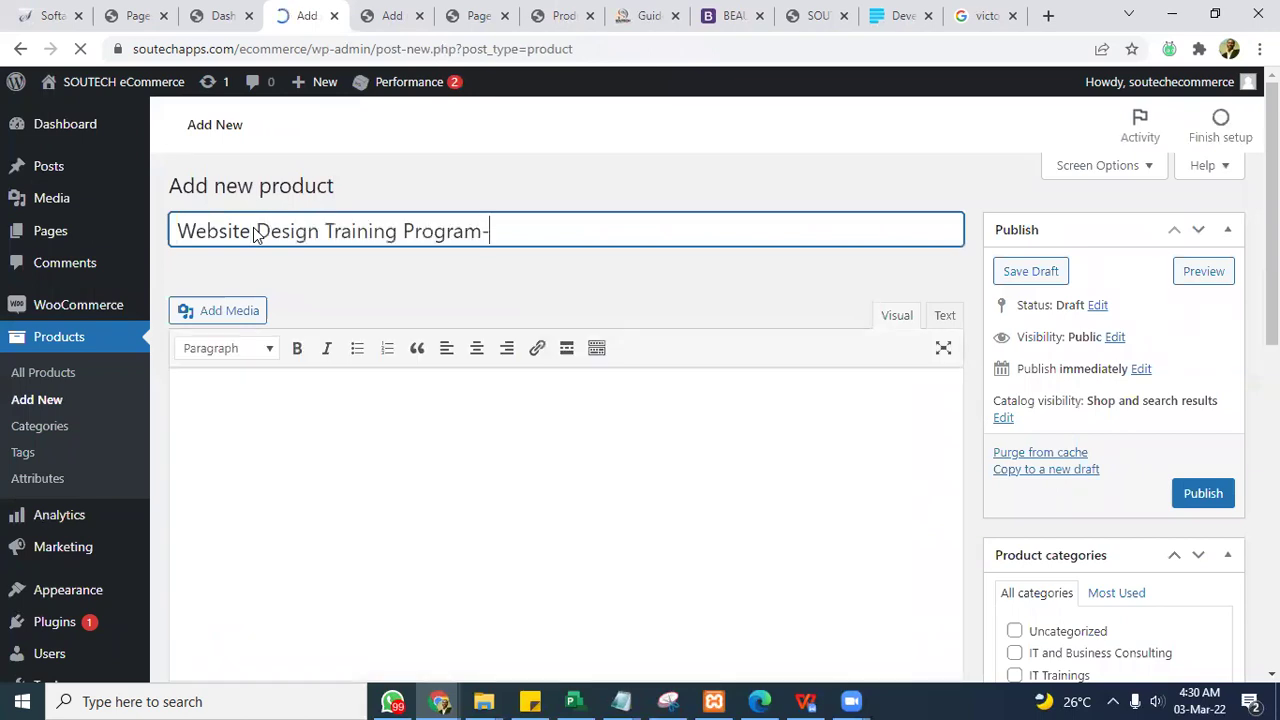
type(" Remot")
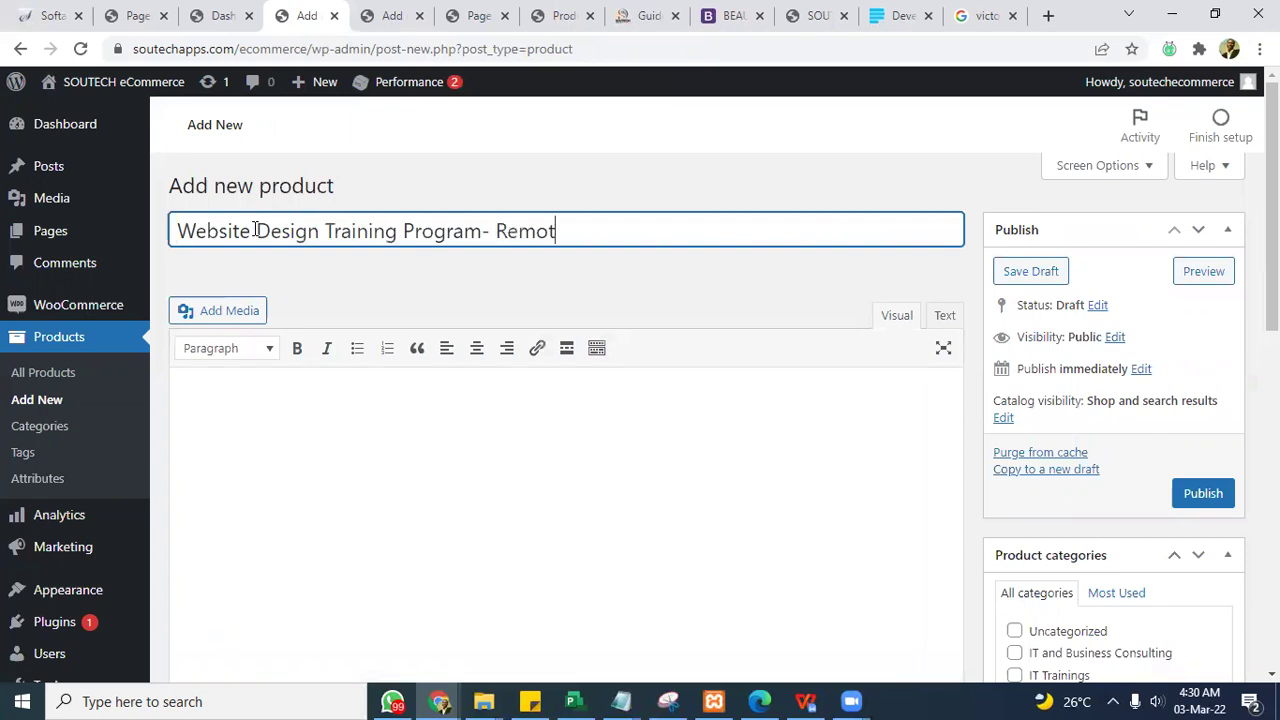
type("e")
key("Tab")
Begin the description 'Welcome to the SOUTECH website design training program', listing HTML, CSS, Bootstrap
type("Welcome to")
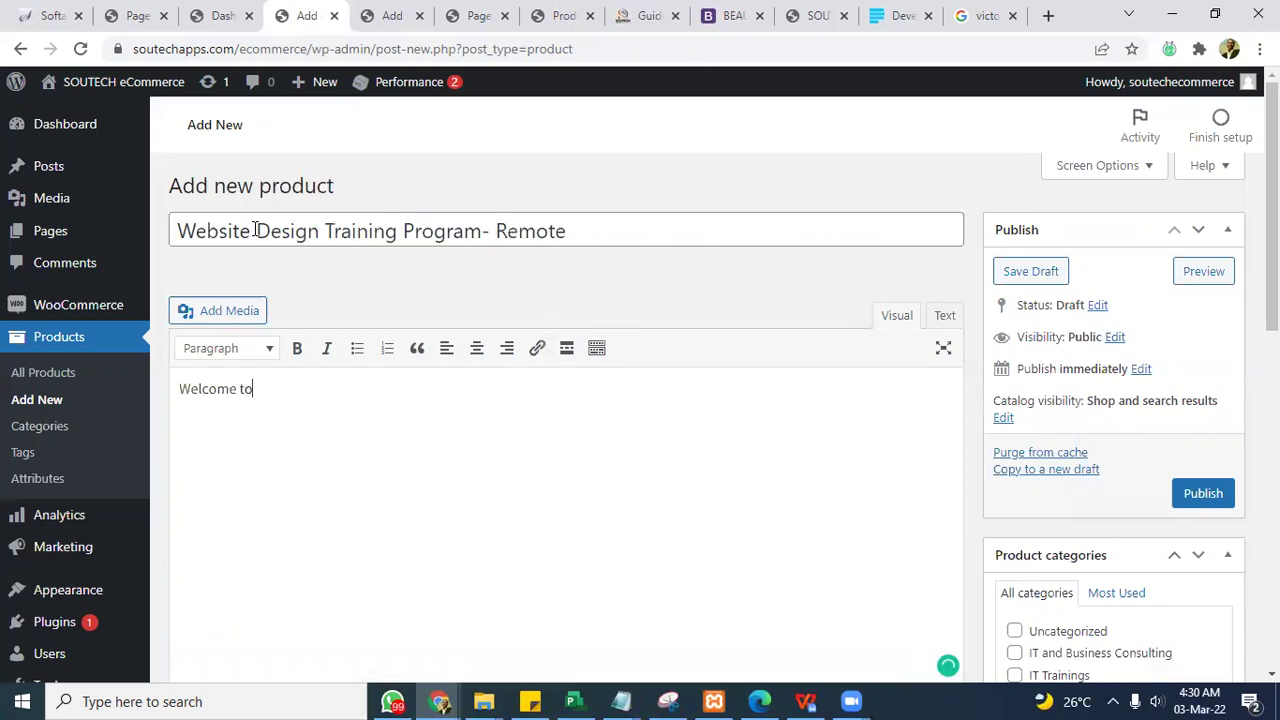
type(" the SOUTECH website de")
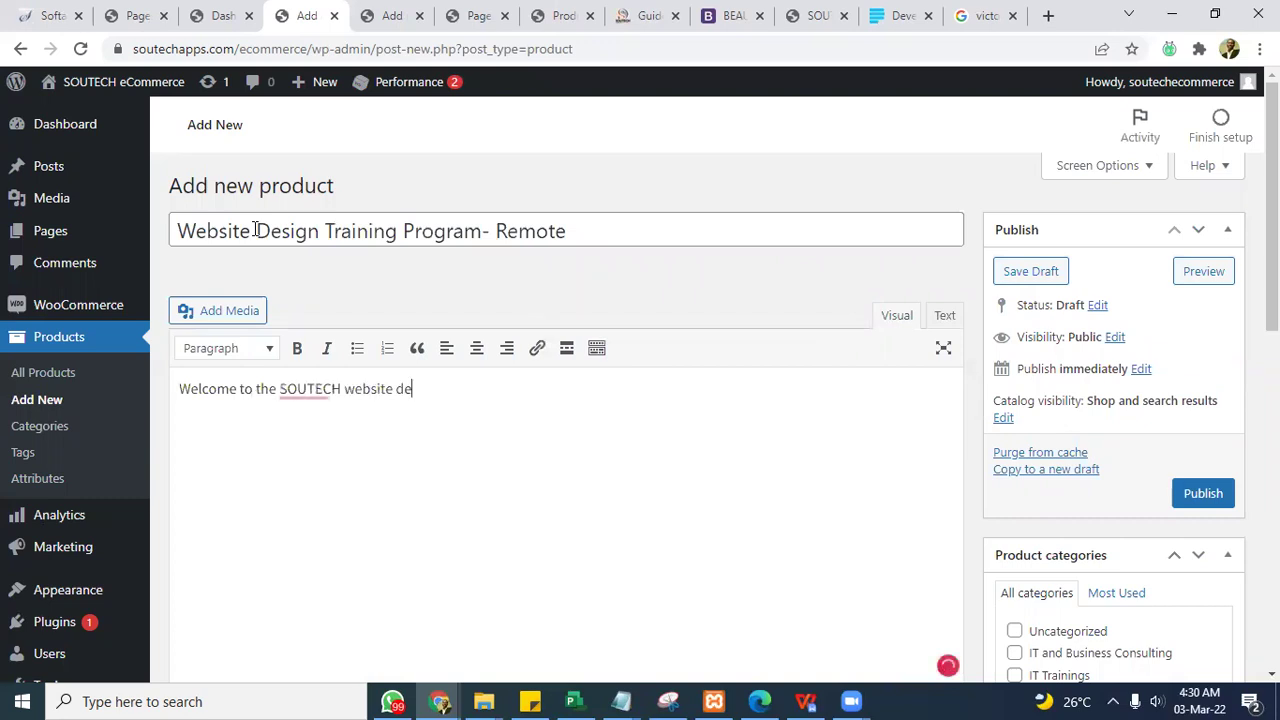
type("sign training program")
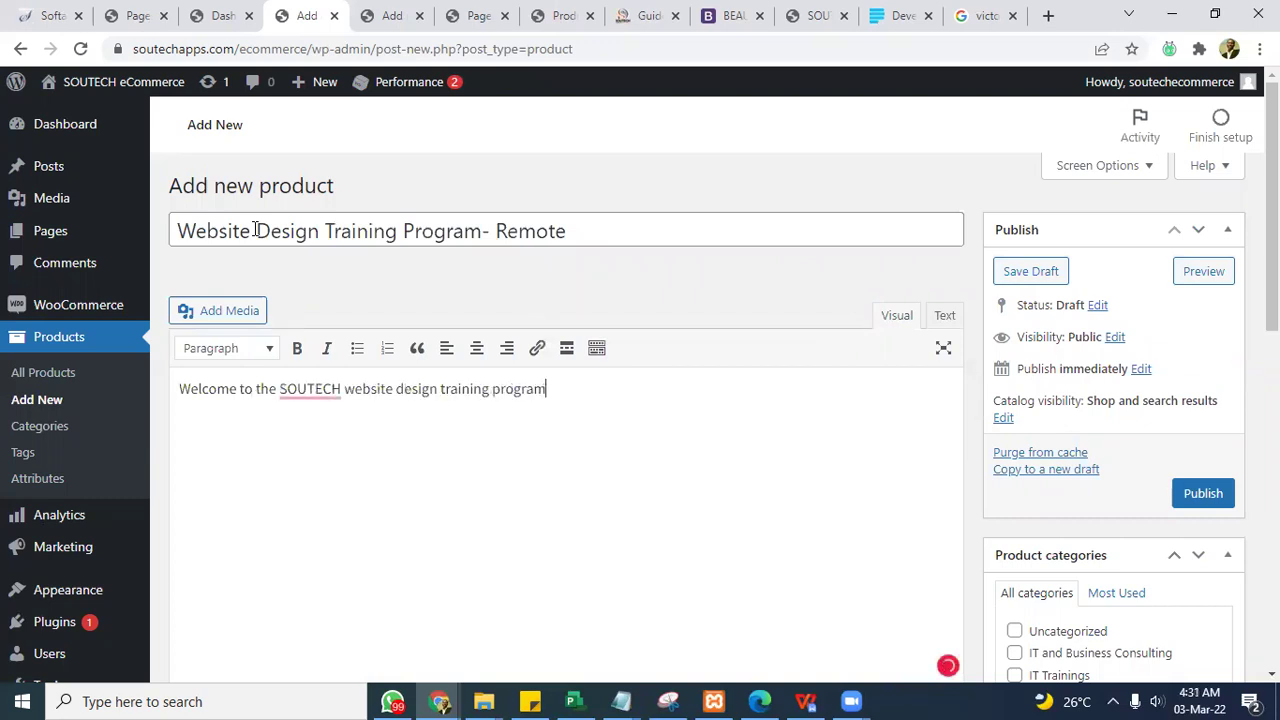
type(". where you learn basics")
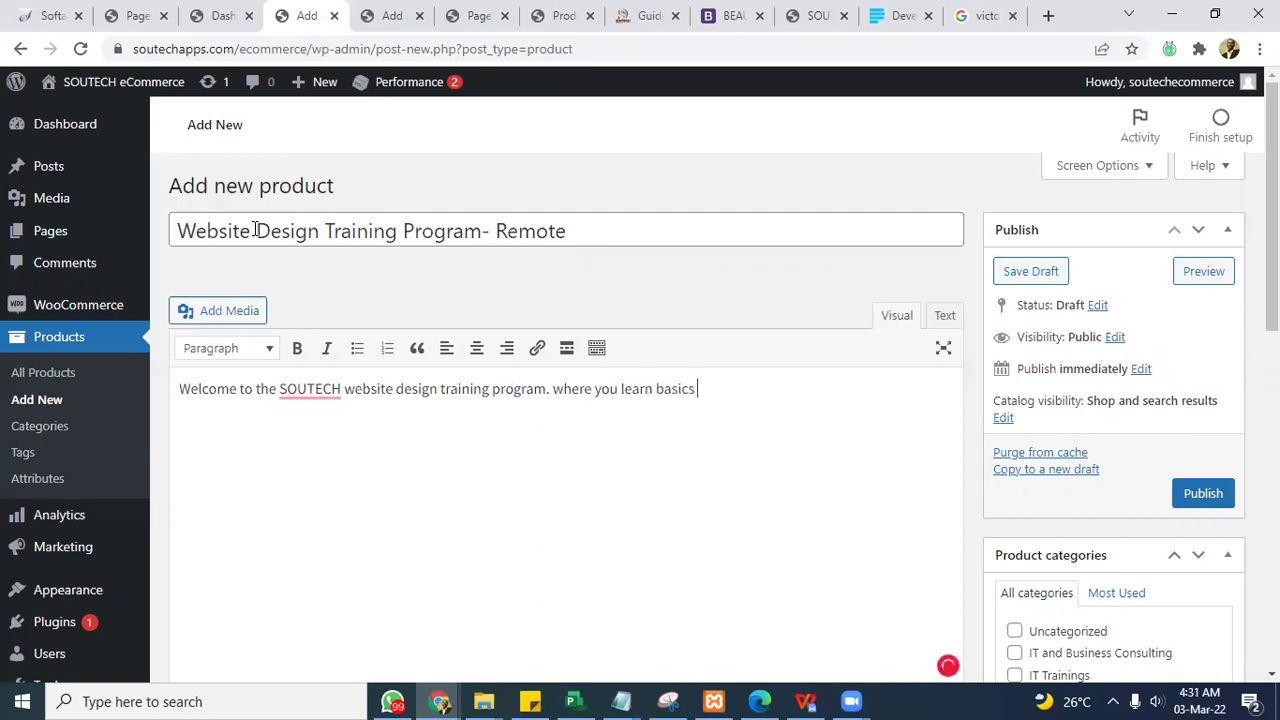
type(" of HTML.")
type(" CSS, B")
type("Oo")
key("BackSpace")
key("BackSpace")
type("oost")
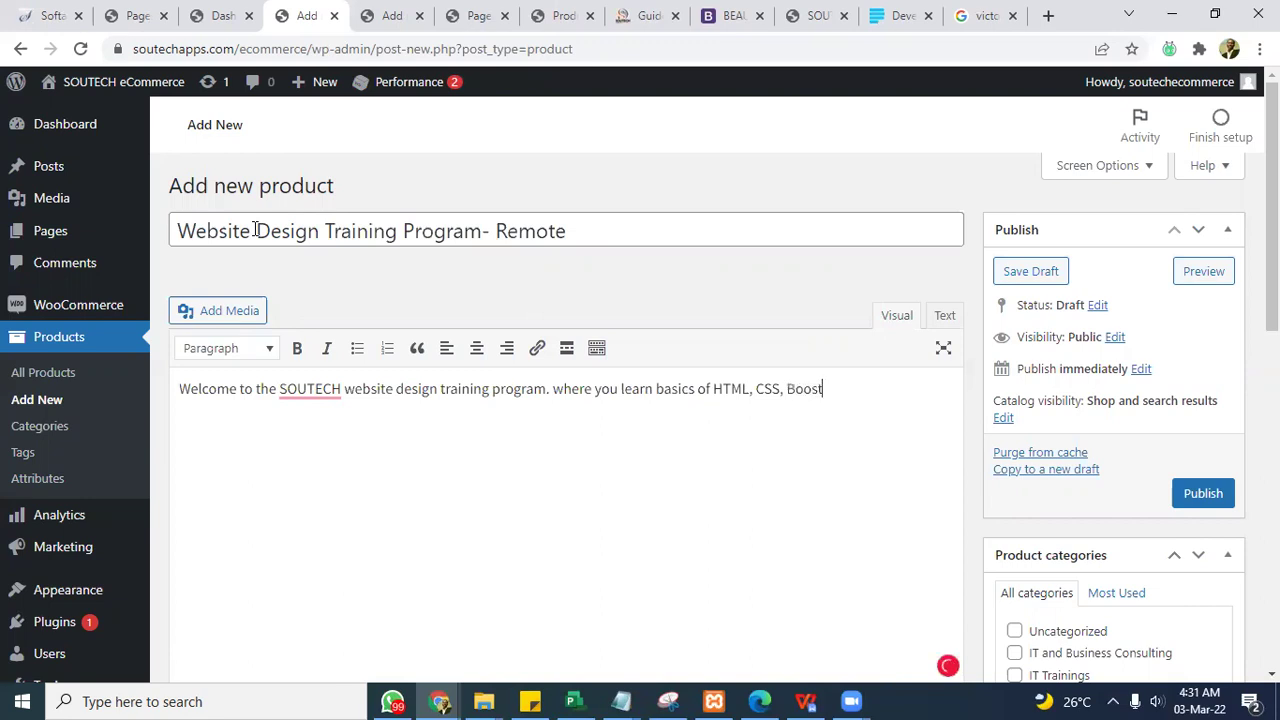
type("rap,")
key("Left")
key("Left")
key("Left")
key("Left")
key("Left")
type("t")
key("End")
Continue the list with WordPress, Cpanel Hosting and basic web security fundamentals
type("Wordp")
key("BackSpace")
type("PrE")
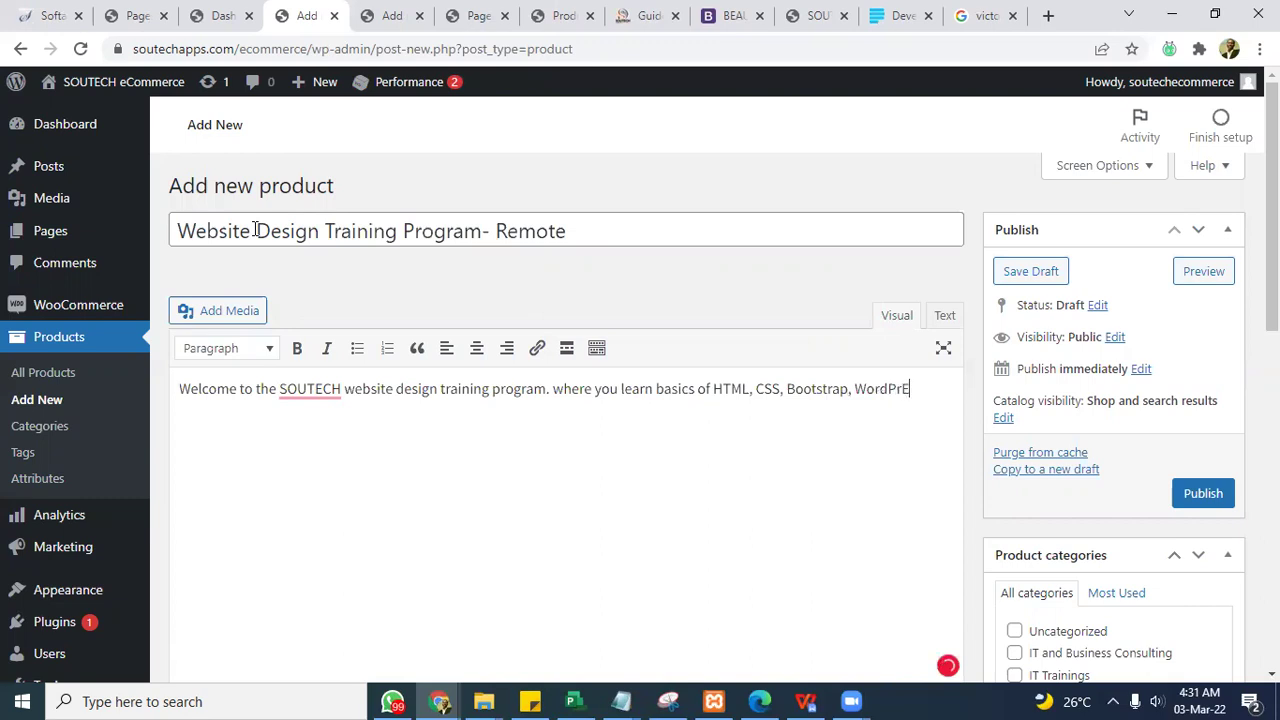
key("BackSpace")
type("ess,CpANEL")
key("BackSpace")
key("BackSpace")
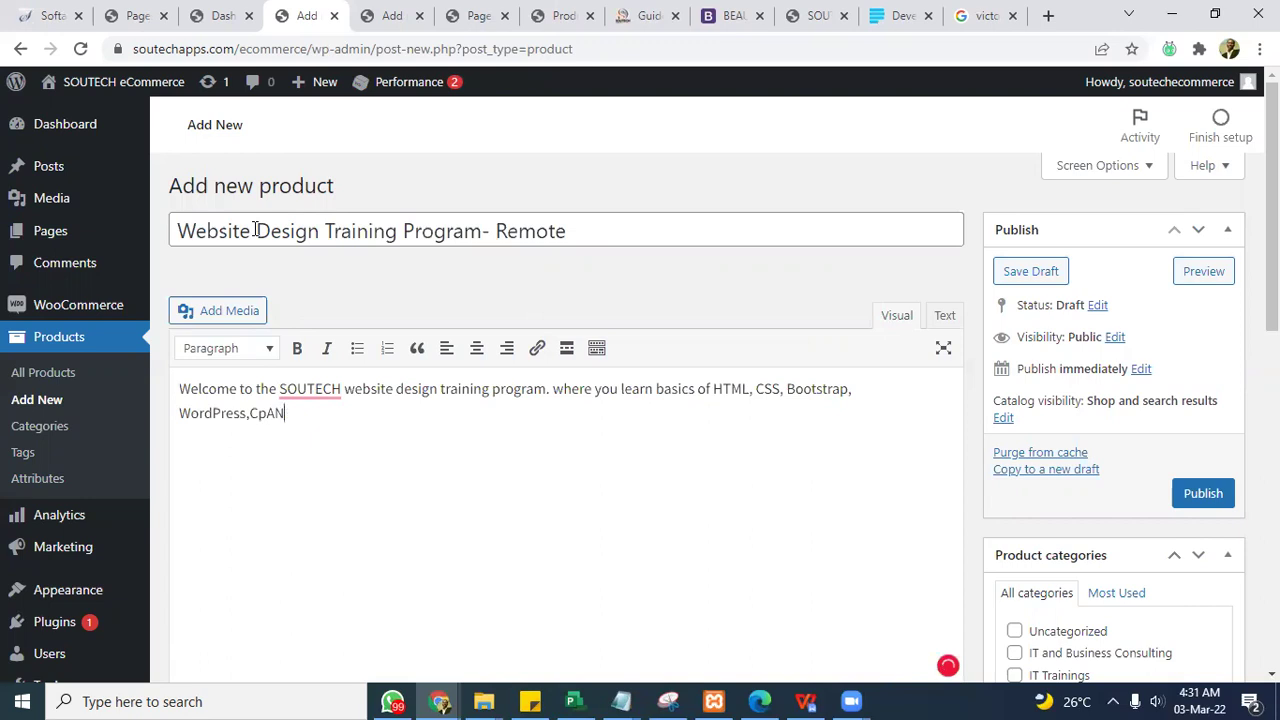
key("BackSpace")
key("BackSpace")
type("anel Hosting and")
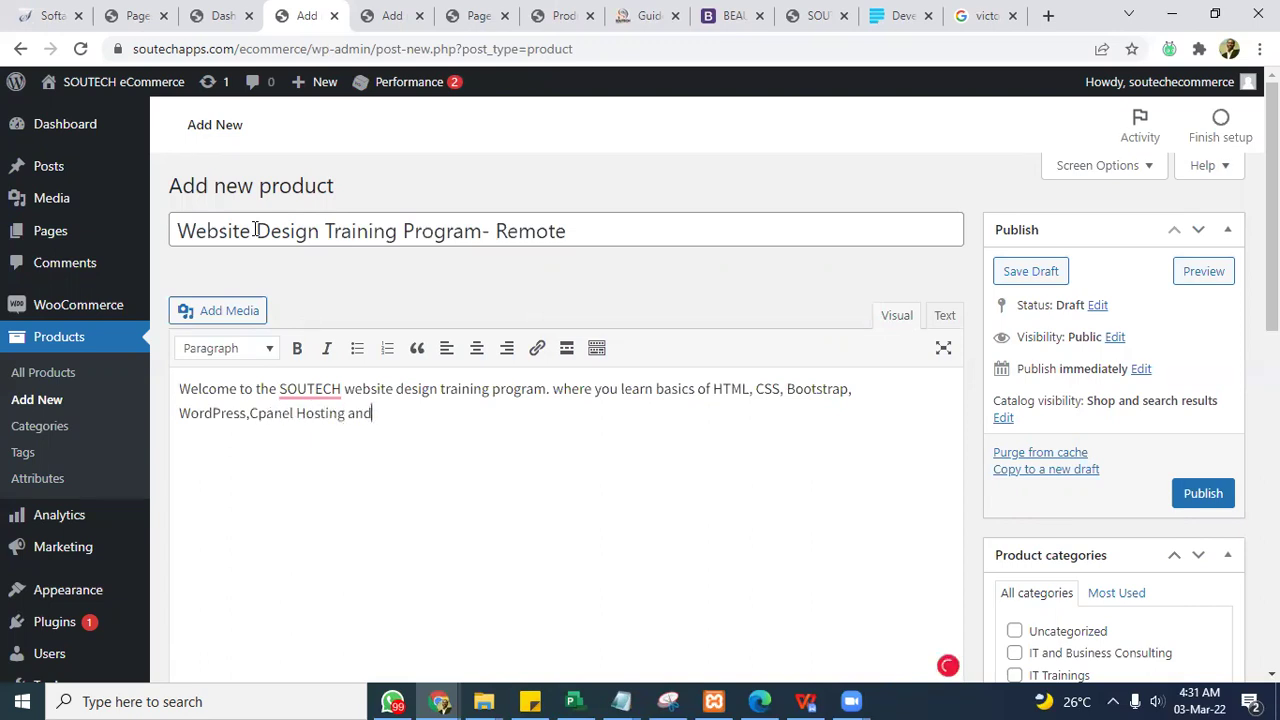
type(" basic web security fou")
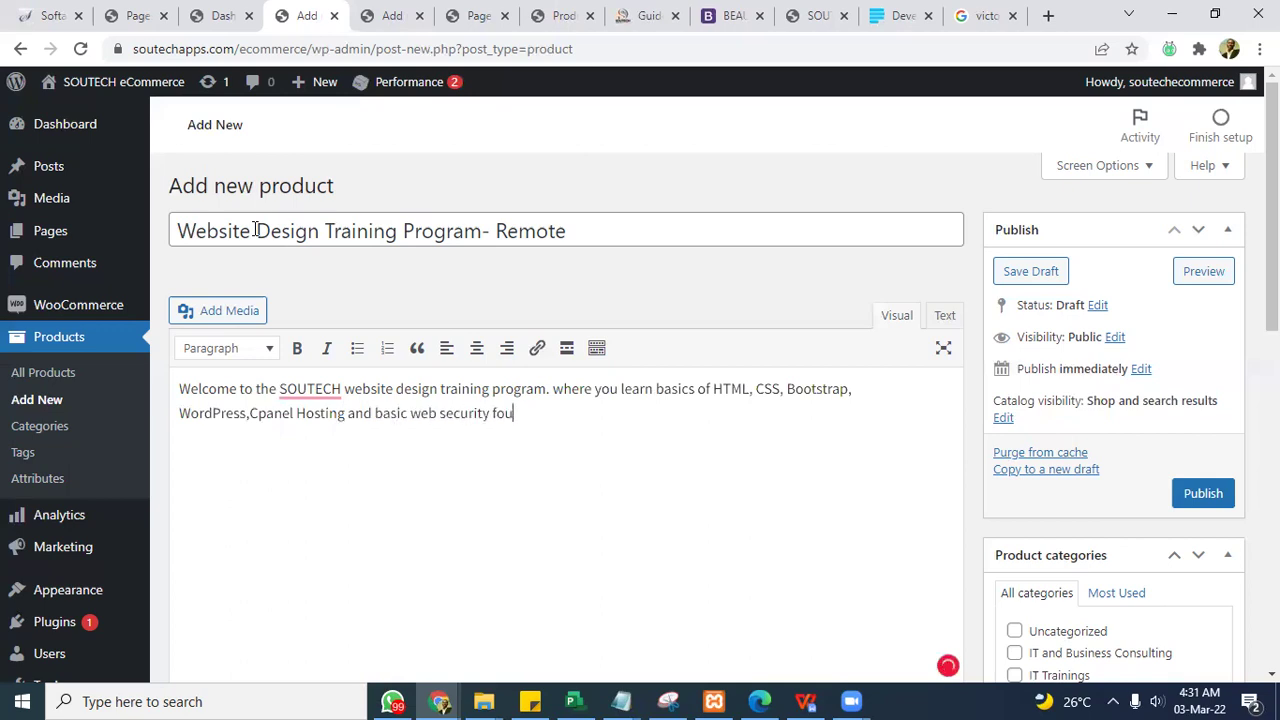
type("ndamentals")
key("Return")
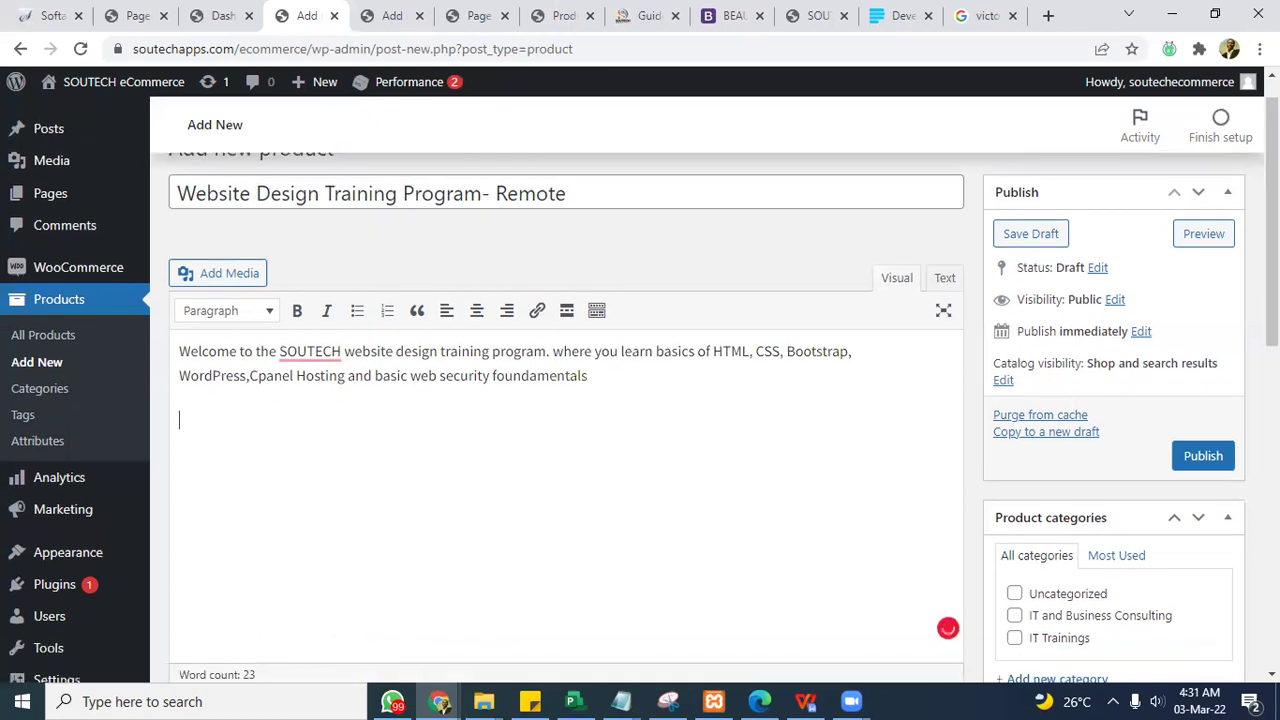
scroll(513, 281, "down", 2)
scroll(505, 195, "down", 1)
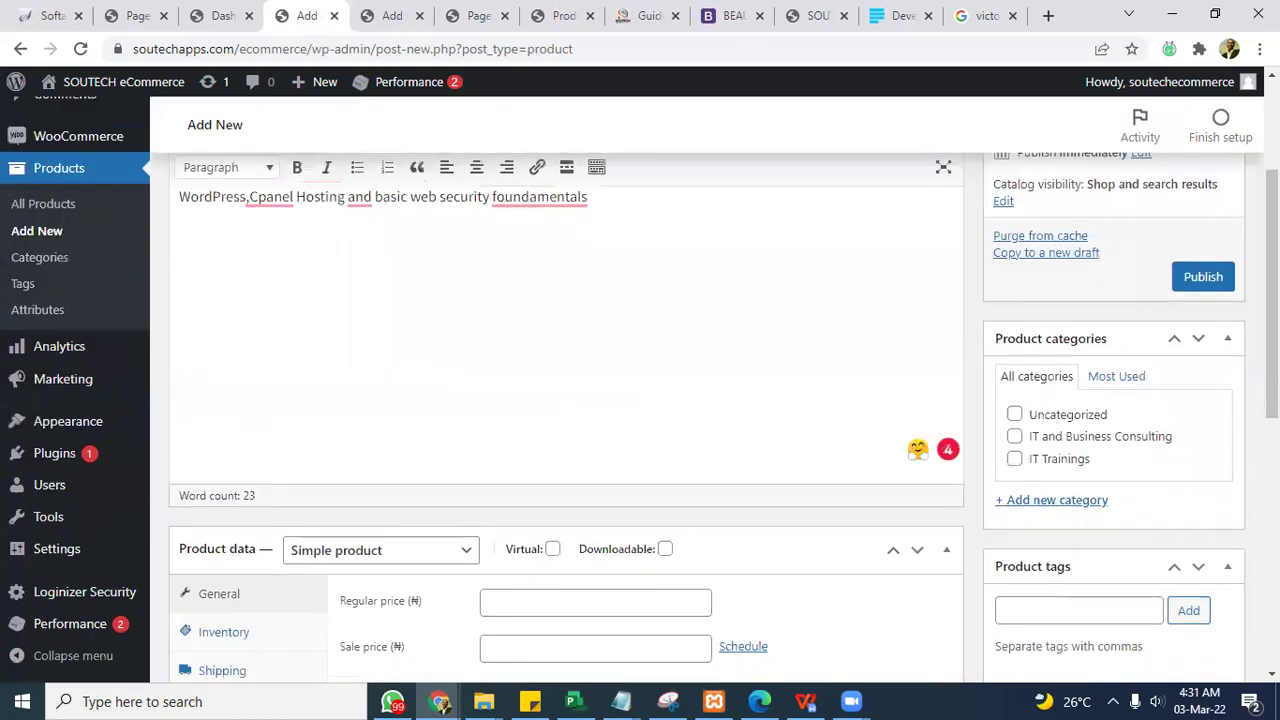
scroll(566, 300, "up", 2)
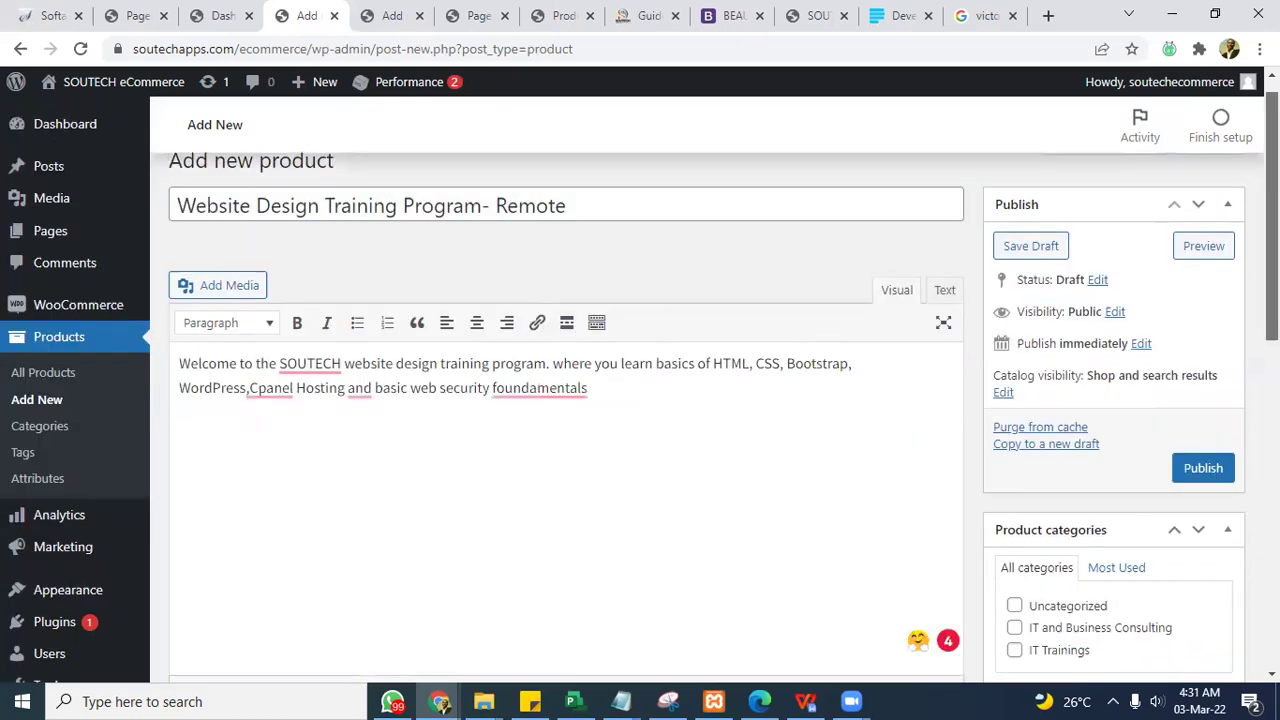
Correct 'fundamentals', add the comma after Hosting, and fix the spacing and spelling of 'cPanel'
left_click(538, 395)
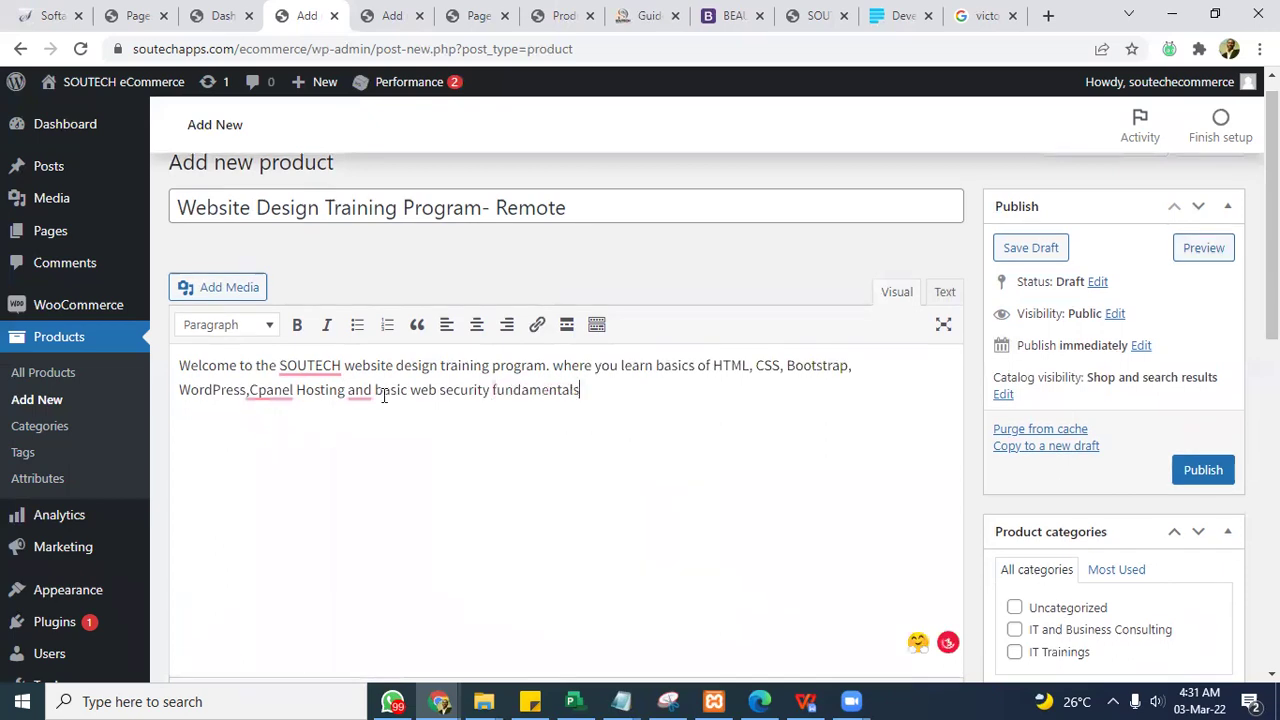
left_click_drag(359, 393, 365, 398)
left_click(253, 387)
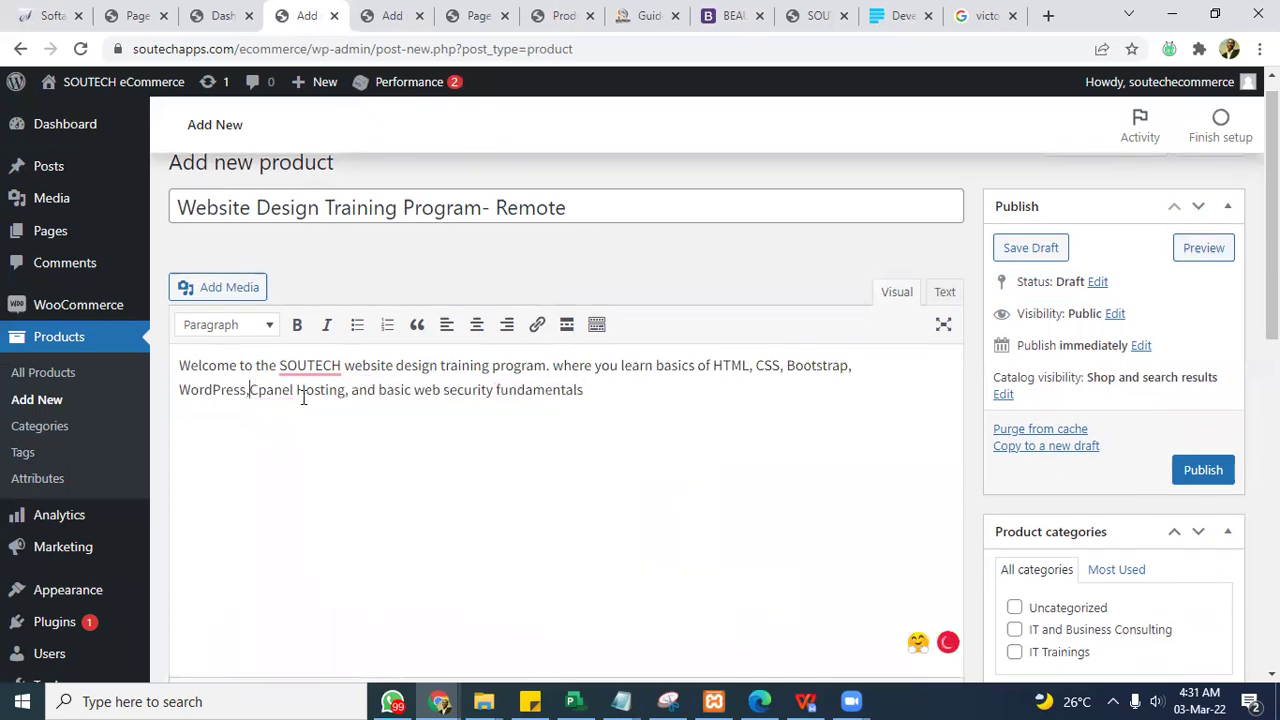
key("Delete")
type("c")
key("Delete")
type("P")
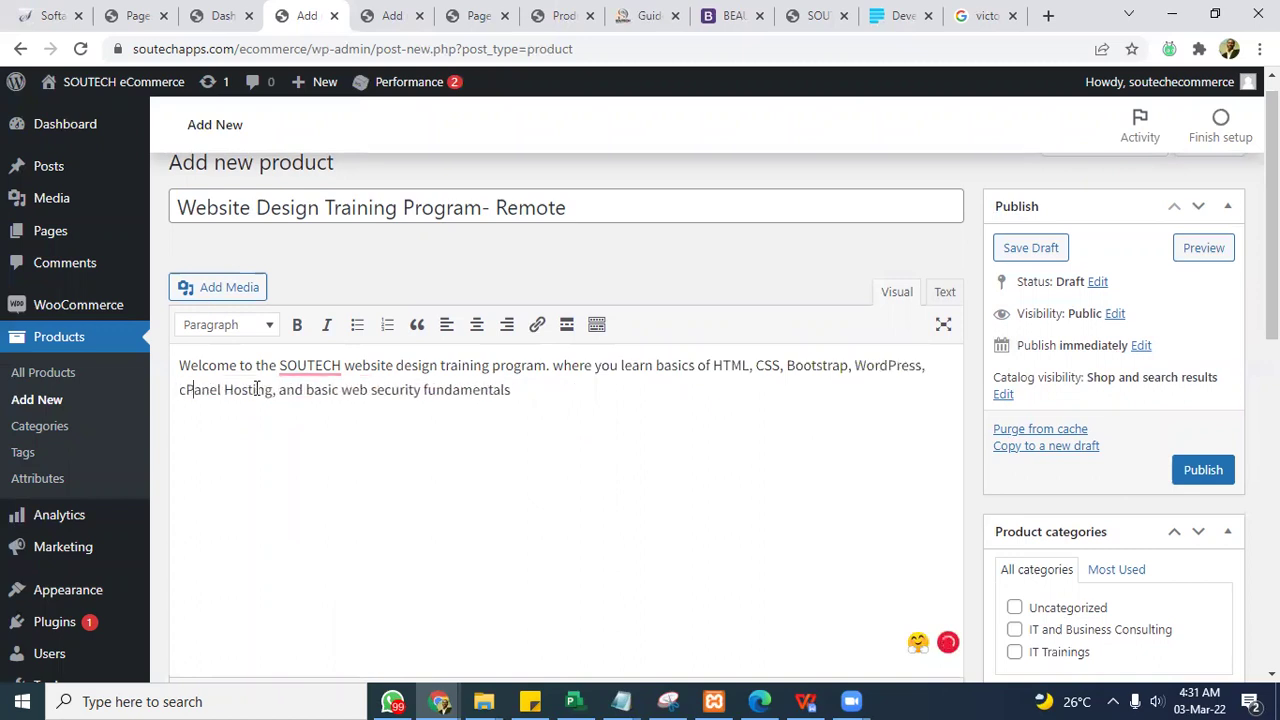
mouse_move(1271, 230)
left_mouse_down()
mouse_move(1271, 389)
mouse_move(1271, 235)
left_mouse_up()
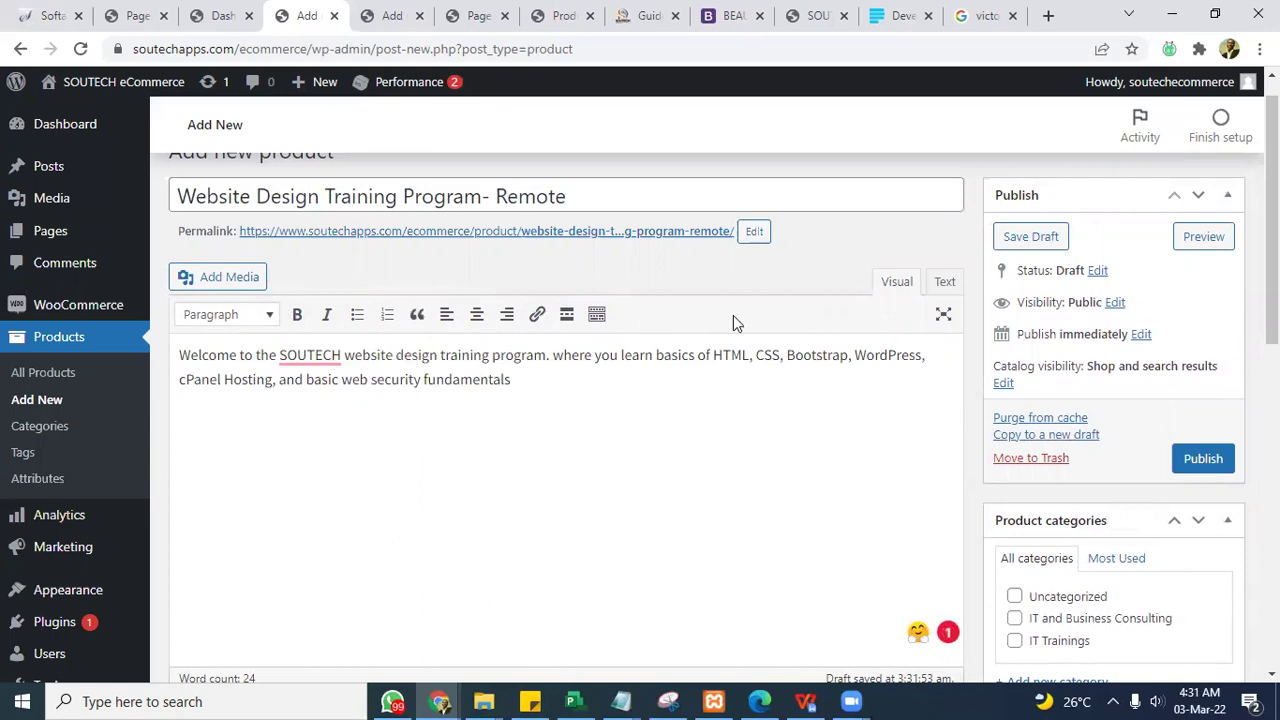
Show the second formatting toolbar row and tidy the line starting with 'Welcome'
left_click(596, 316)
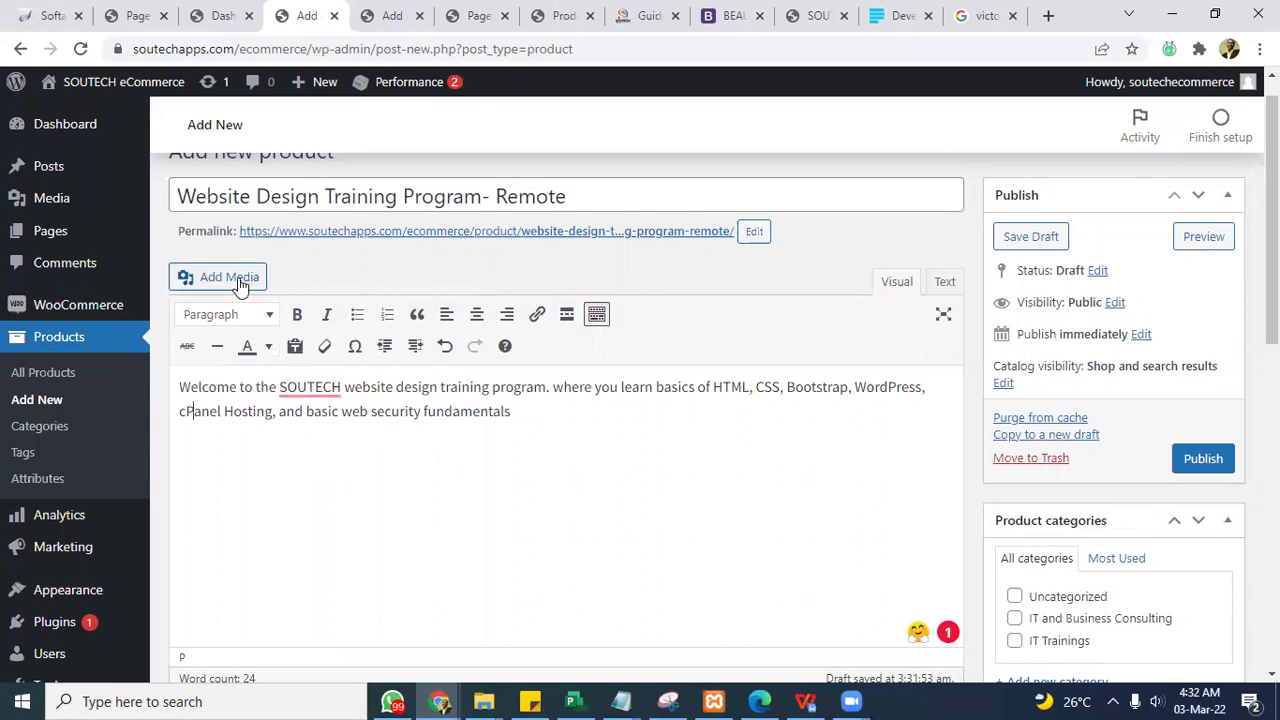
left_click(181, 394)
key("Return")
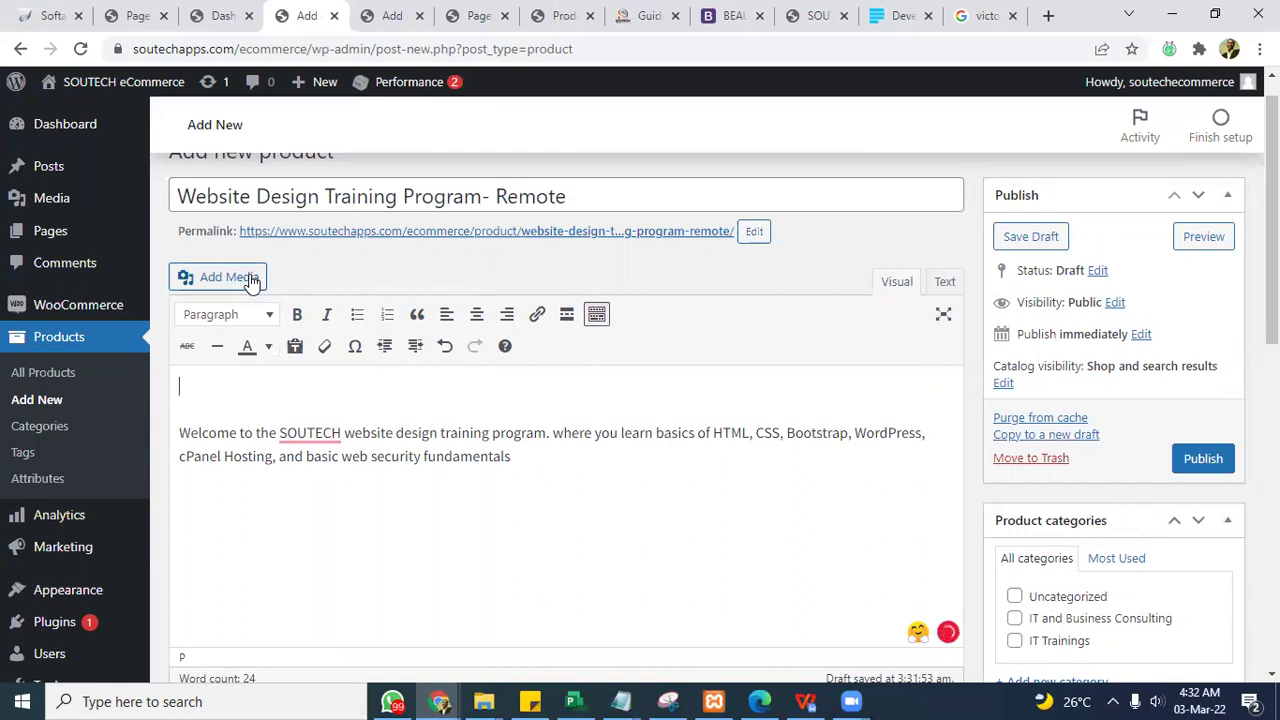
key("Delete")
key("Delete")
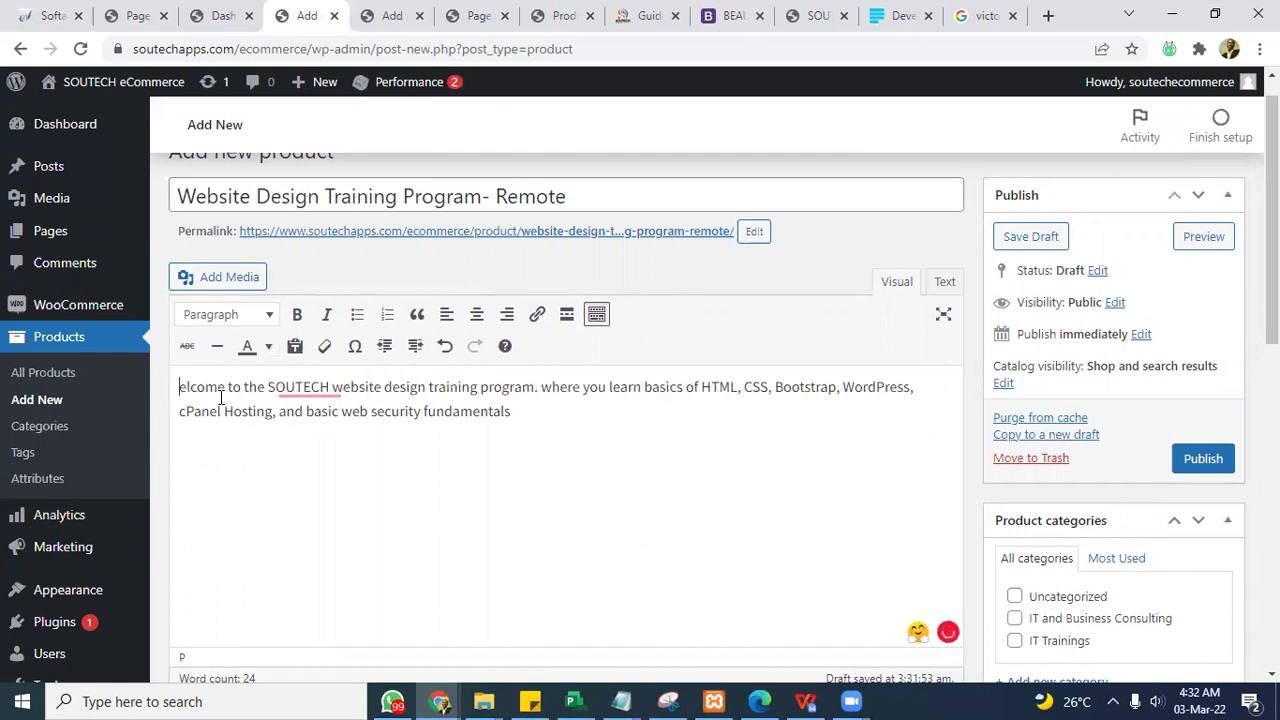
type("w")
key("BackSpace")
type("W")
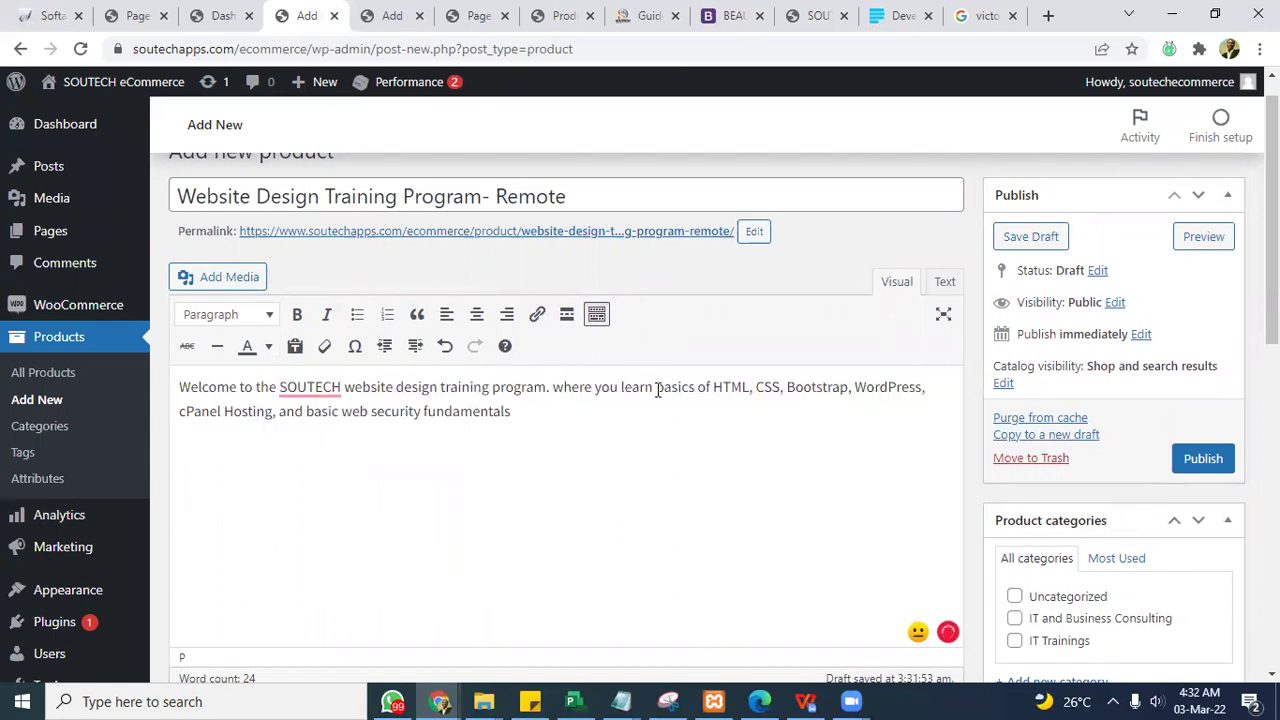
Make the phrase from 'basics of HTML' to 'fundamentals' bold and dark red (#800000)
left_click_drag(657, 390, 513, 418)
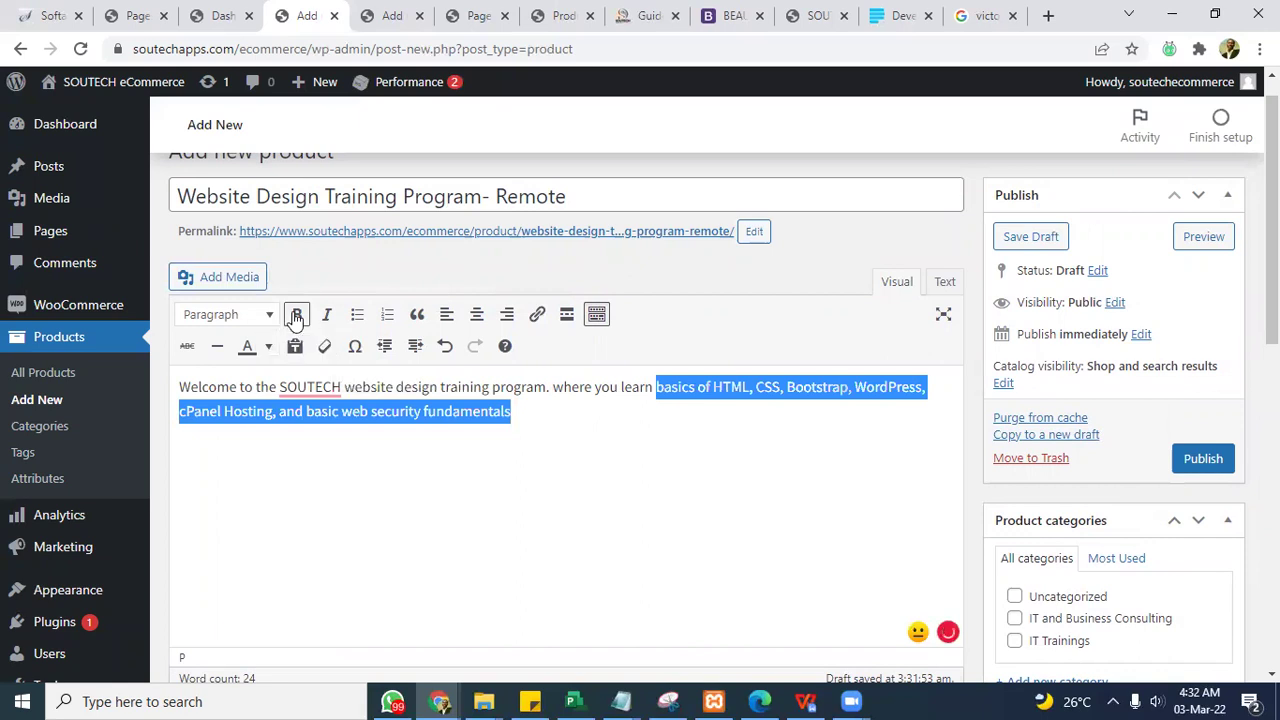
left_click(297, 315)
left_click(268, 348)
left_click(199, 404)
left_click(658, 426)
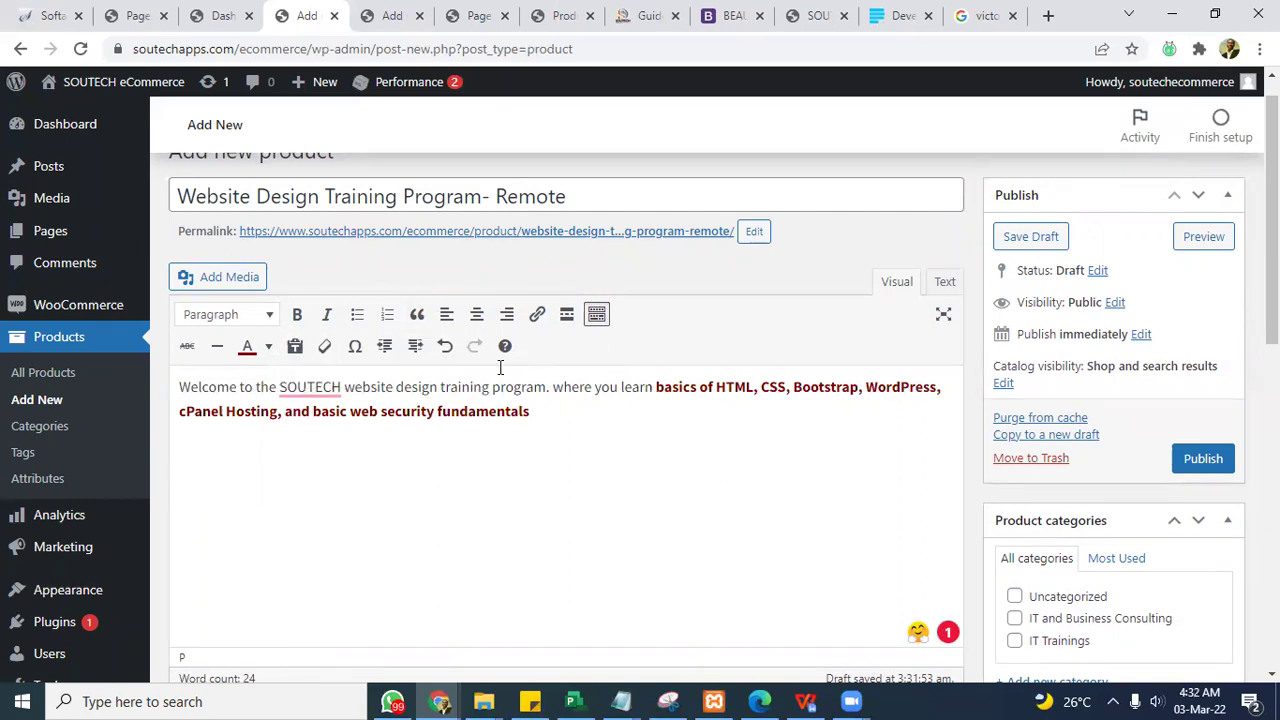
scroll(654, 486, "down", 2)
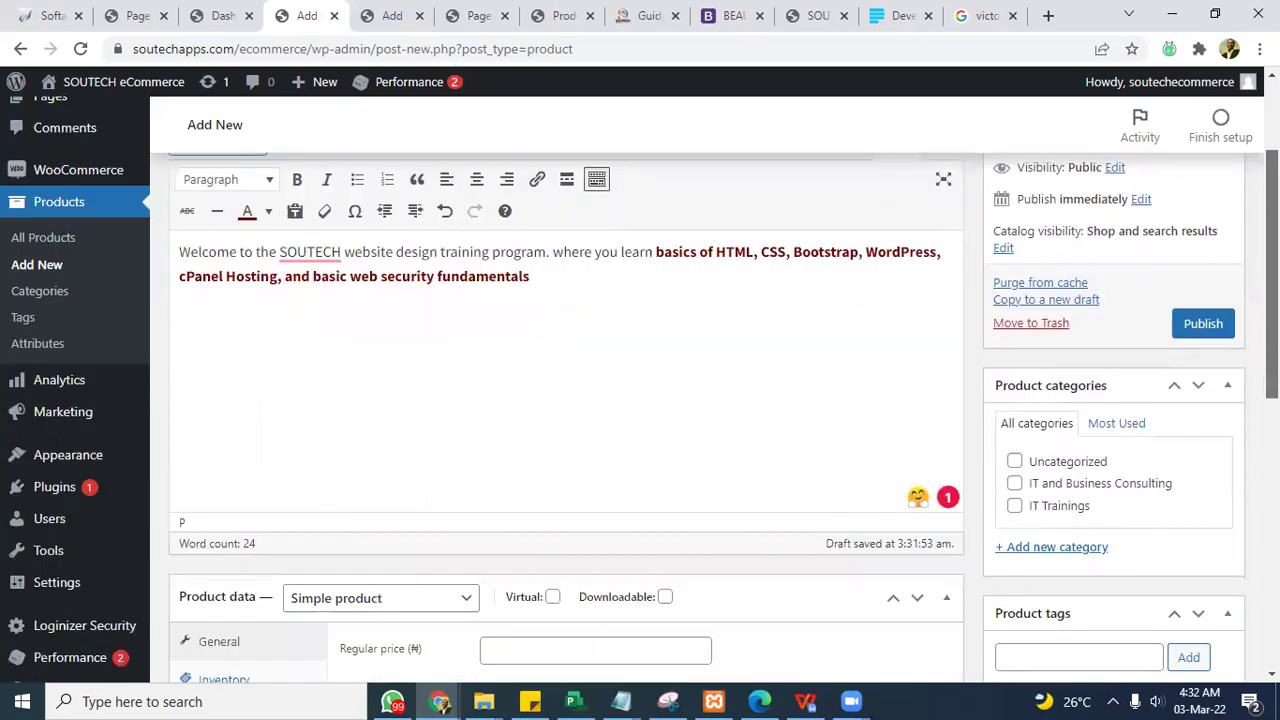
scroll(920, 245, "up", 3)
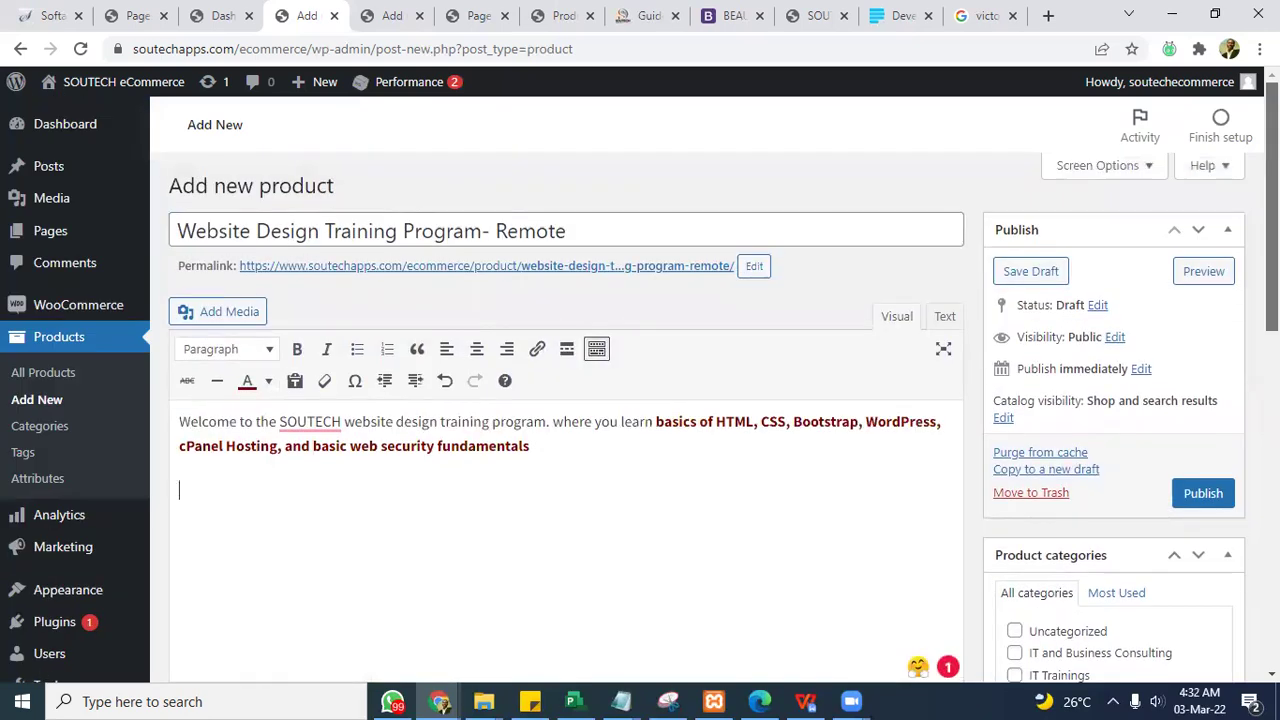
left_click(942, 325)
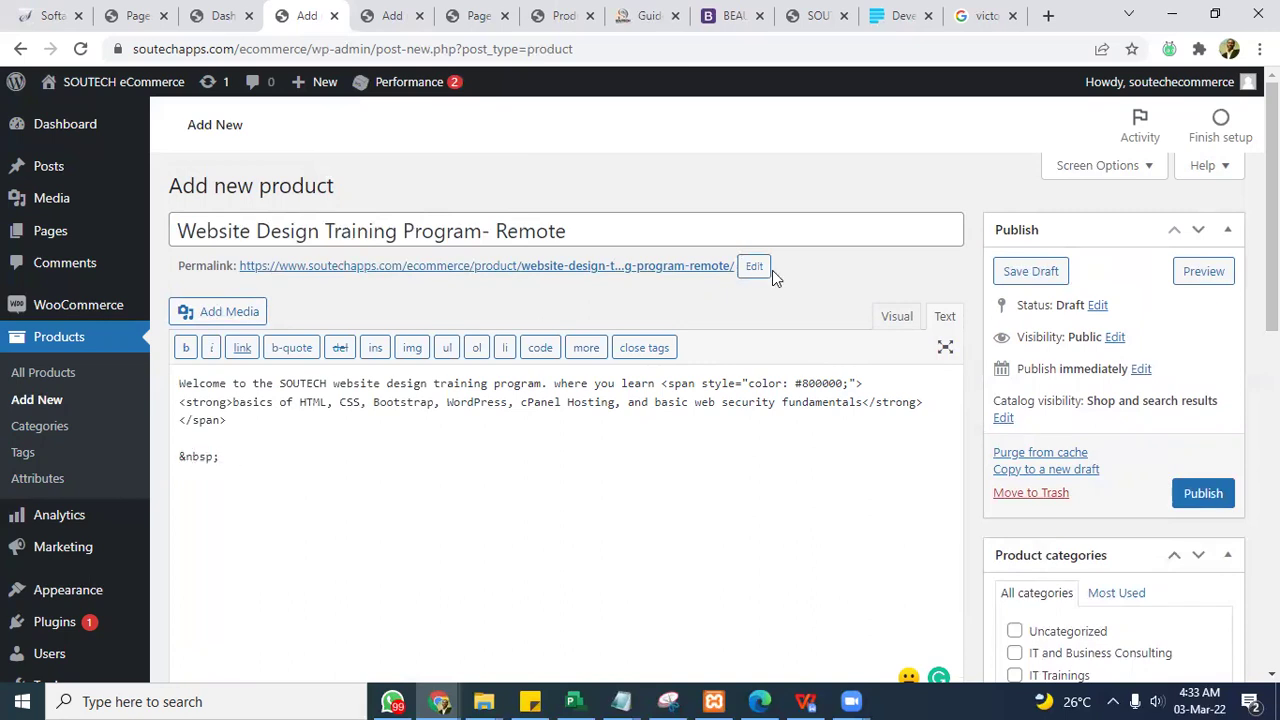
Delete the four empty &nbsp; lines under the description in the HTML Text view
left_click(897, 316)
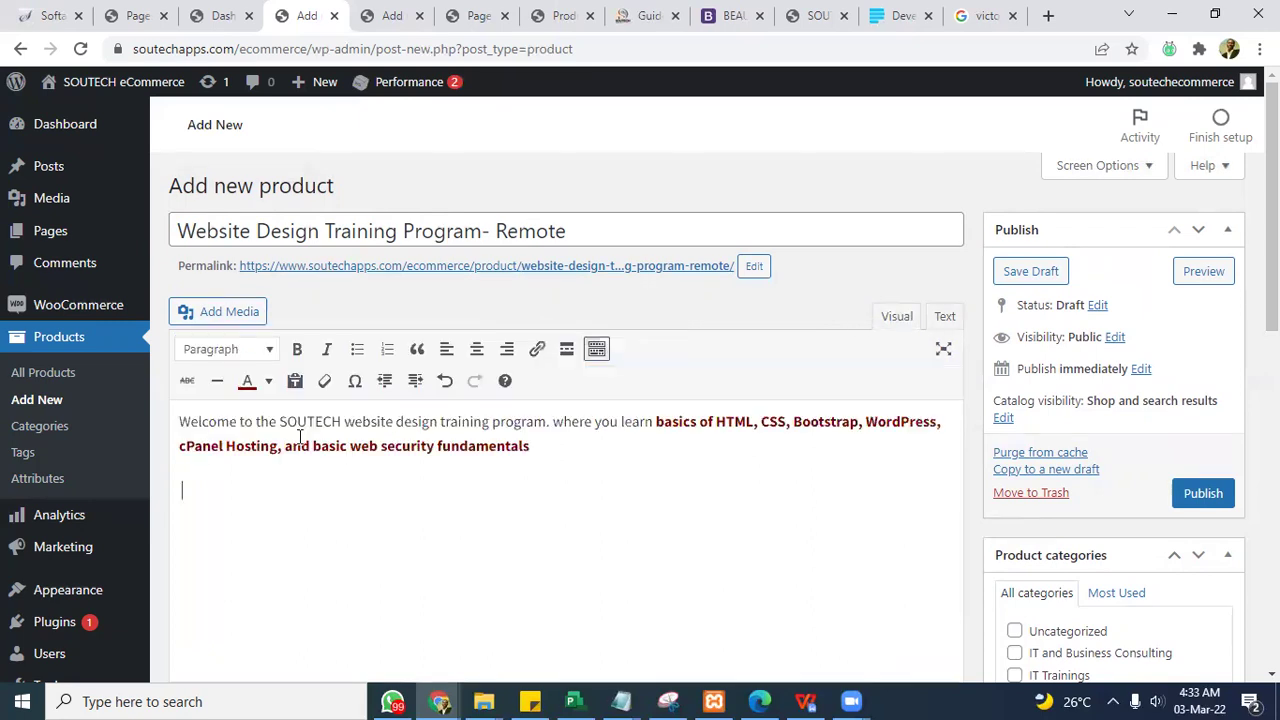
scroll(459, 487, "down", 1)
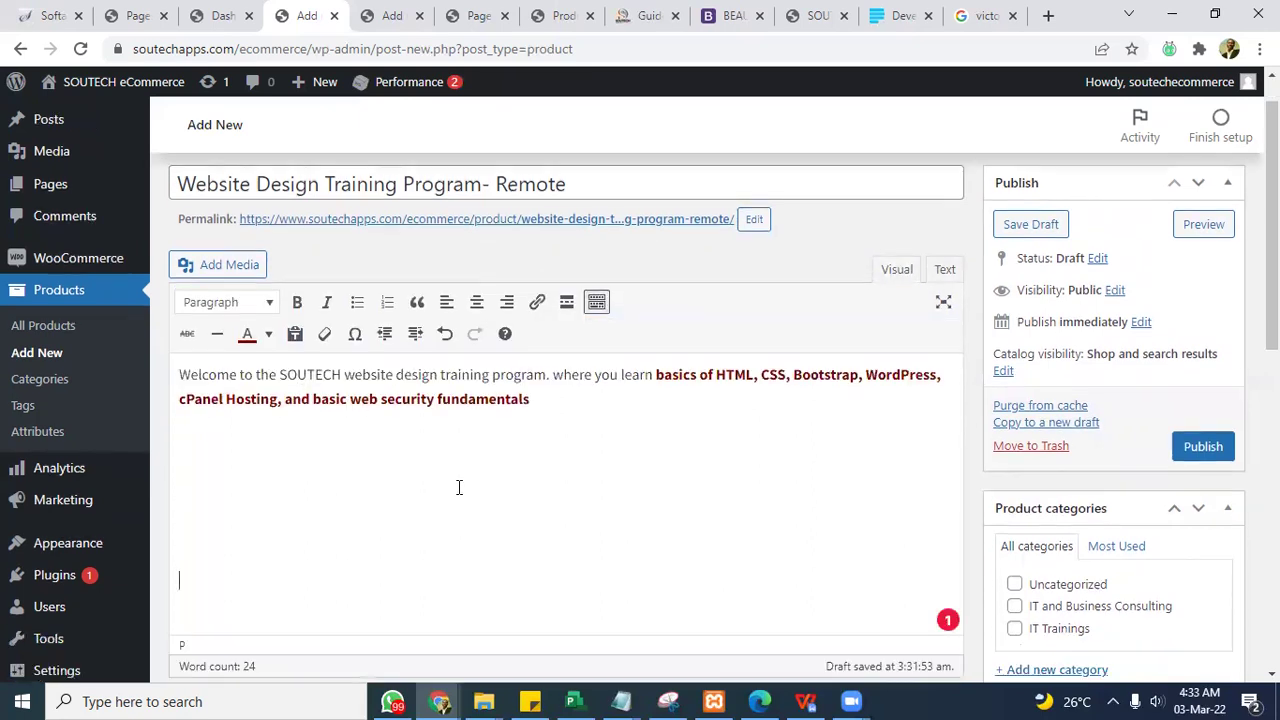
left_click(944, 271)
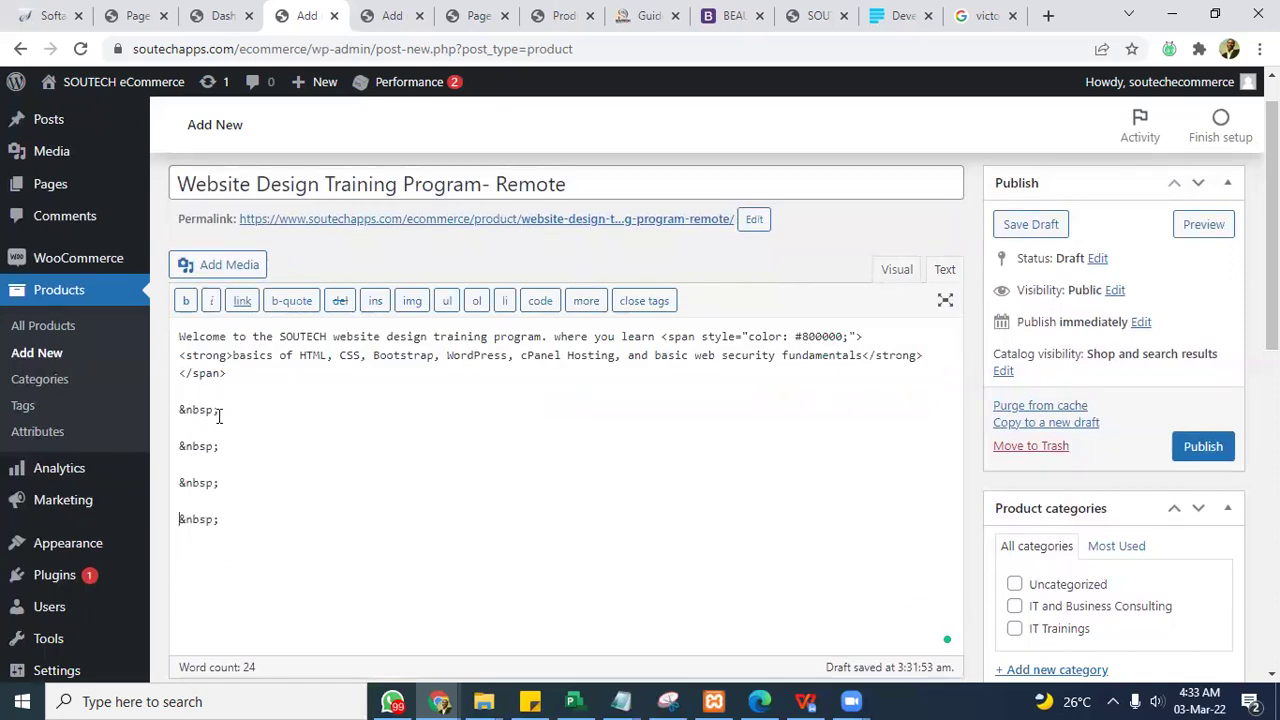
left_click_drag(228, 521, 178, 392)
key("BackSpace")
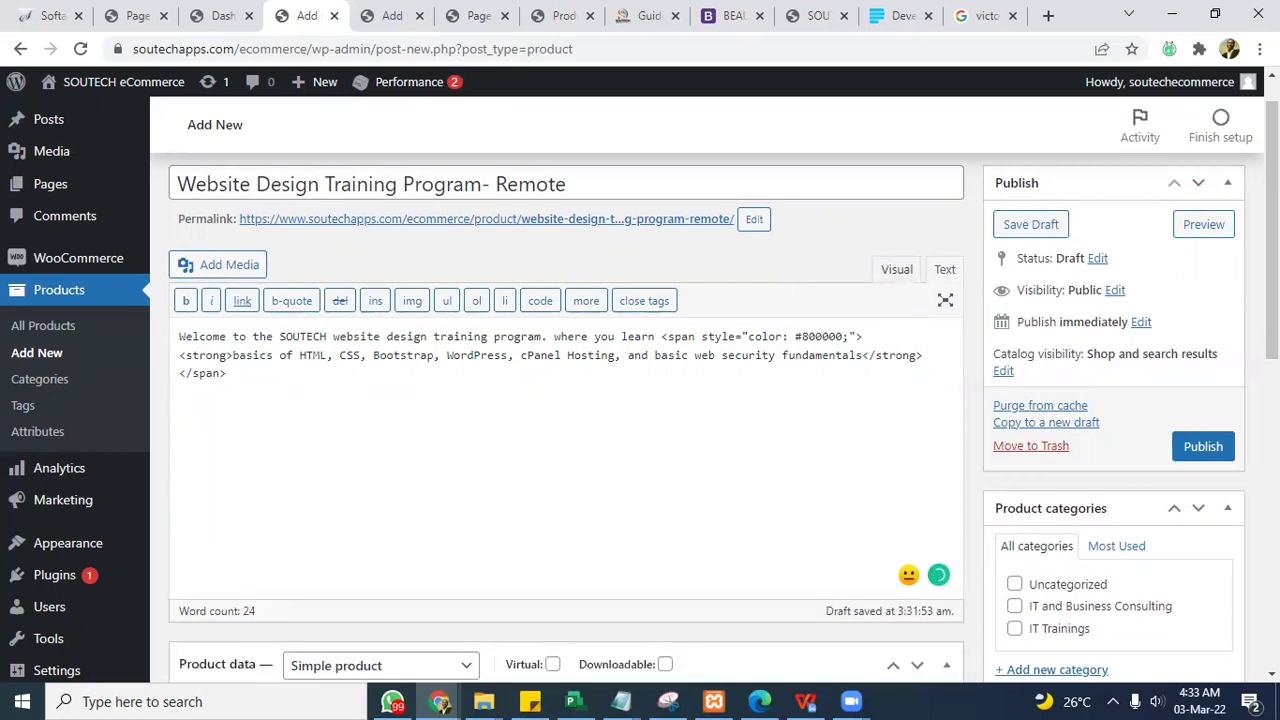
left_click(897, 269)
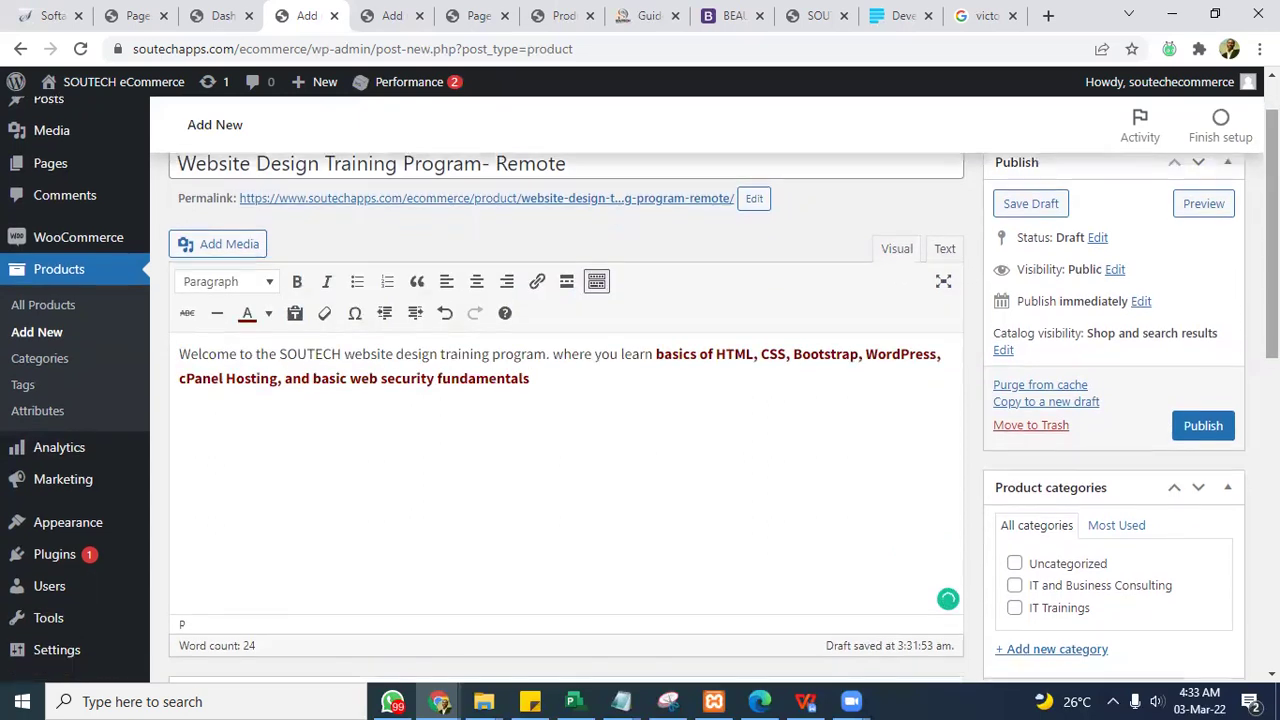
scroll(960, 300, "down", 3)
Put the product in IT Trainings and start tagging it 'soutech training program, website design training in africa'
left_click(1015, 338)
scroll(1018, 340, "up", 3)
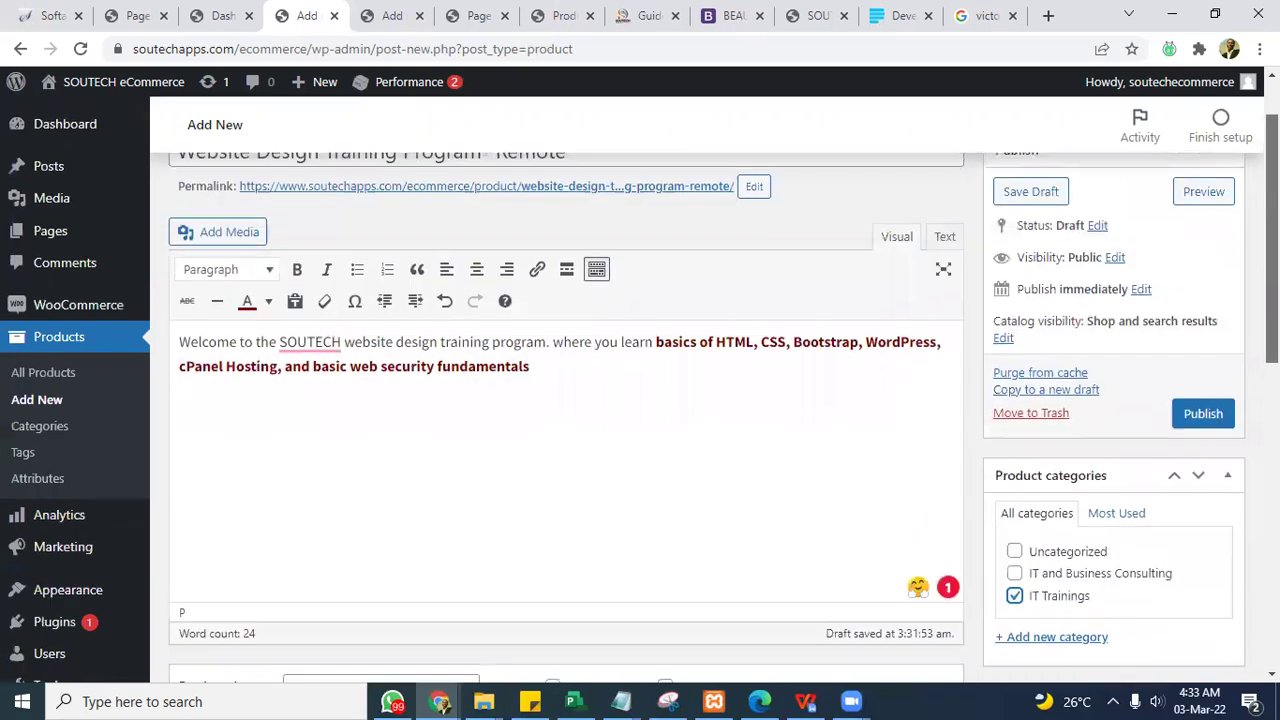
scroll(640, 390, "down", 3)
scroll(640, 390, "up", 4)
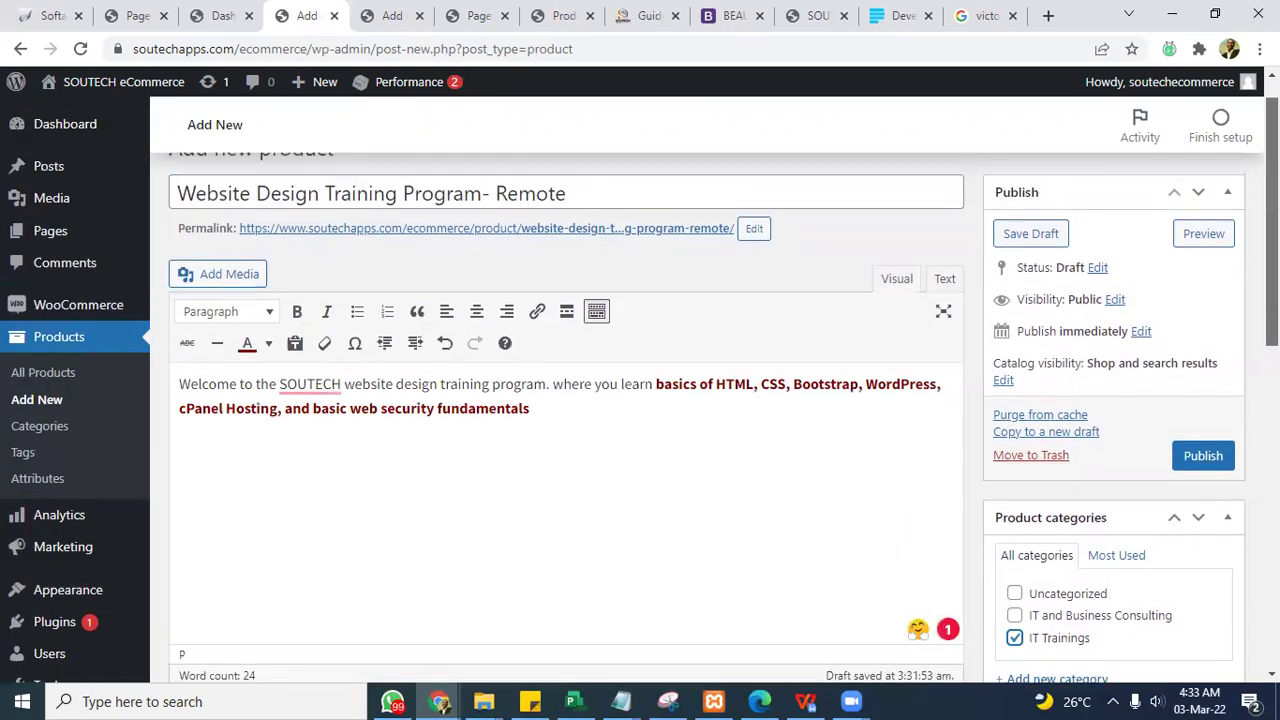
left_click_drag(1271, 220, 1271, 204)
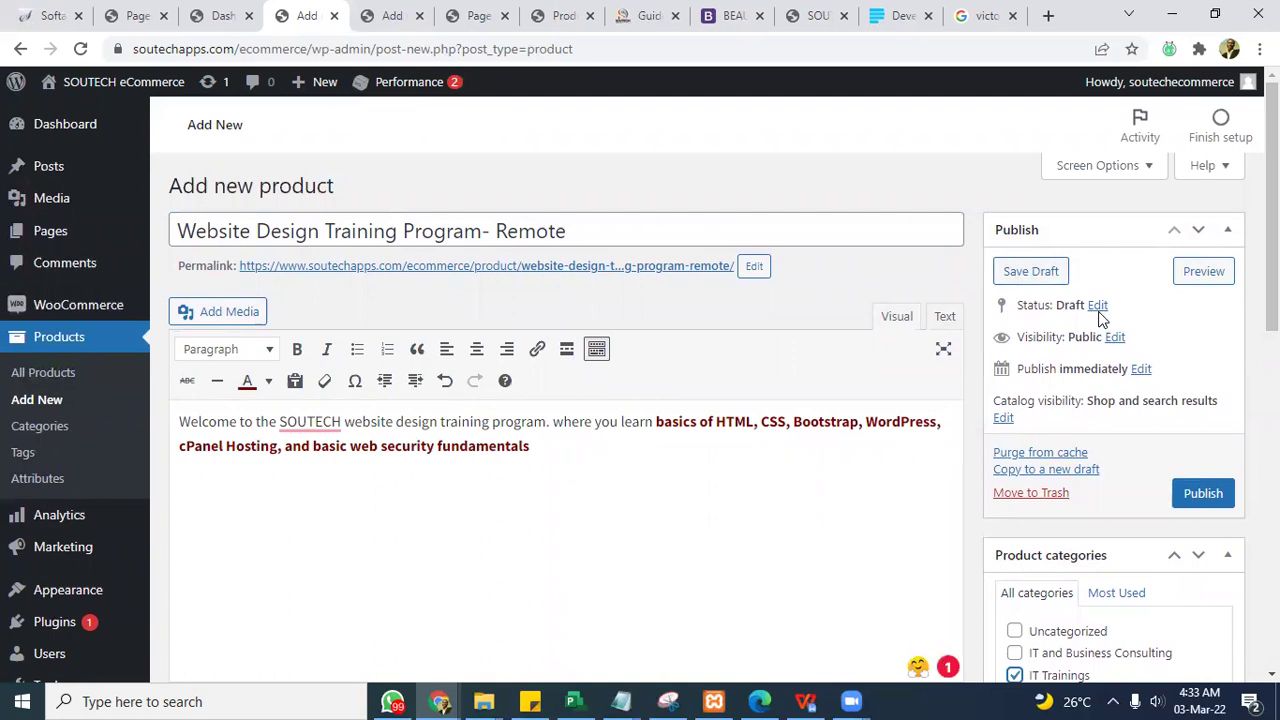
left_click_drag(1271, 240, 1271, 454)
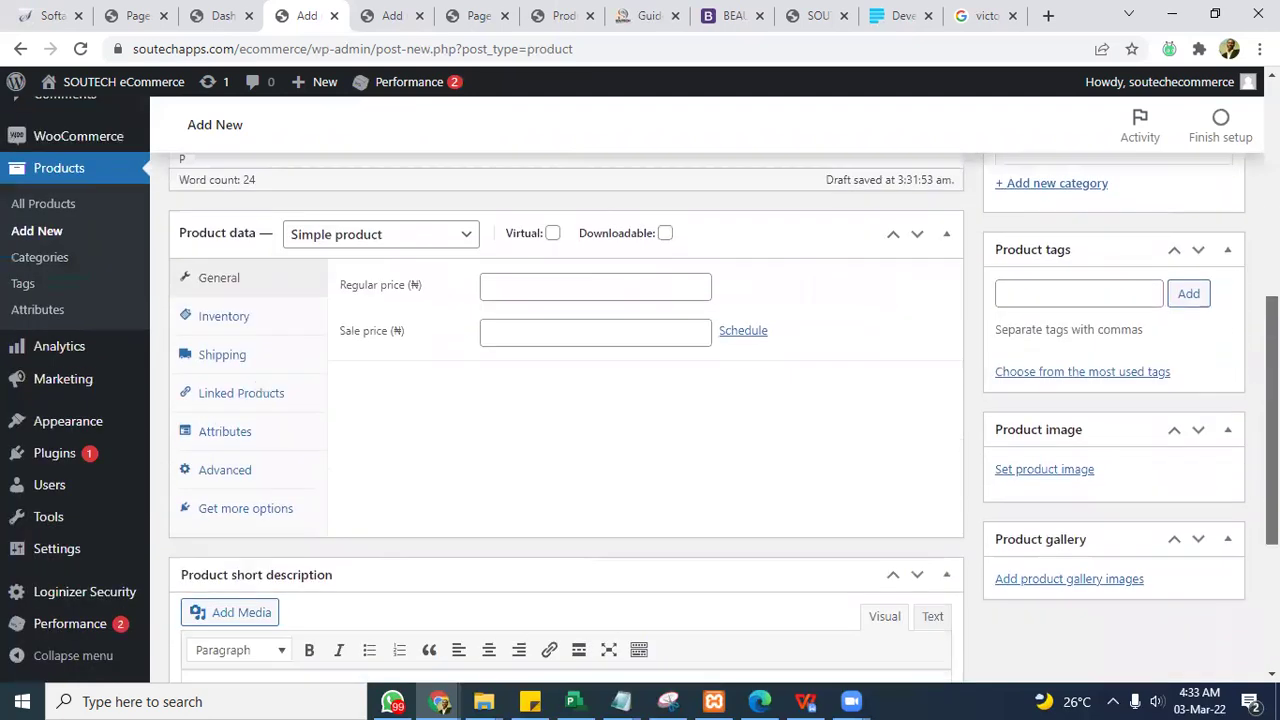
left_click(1063, 296)
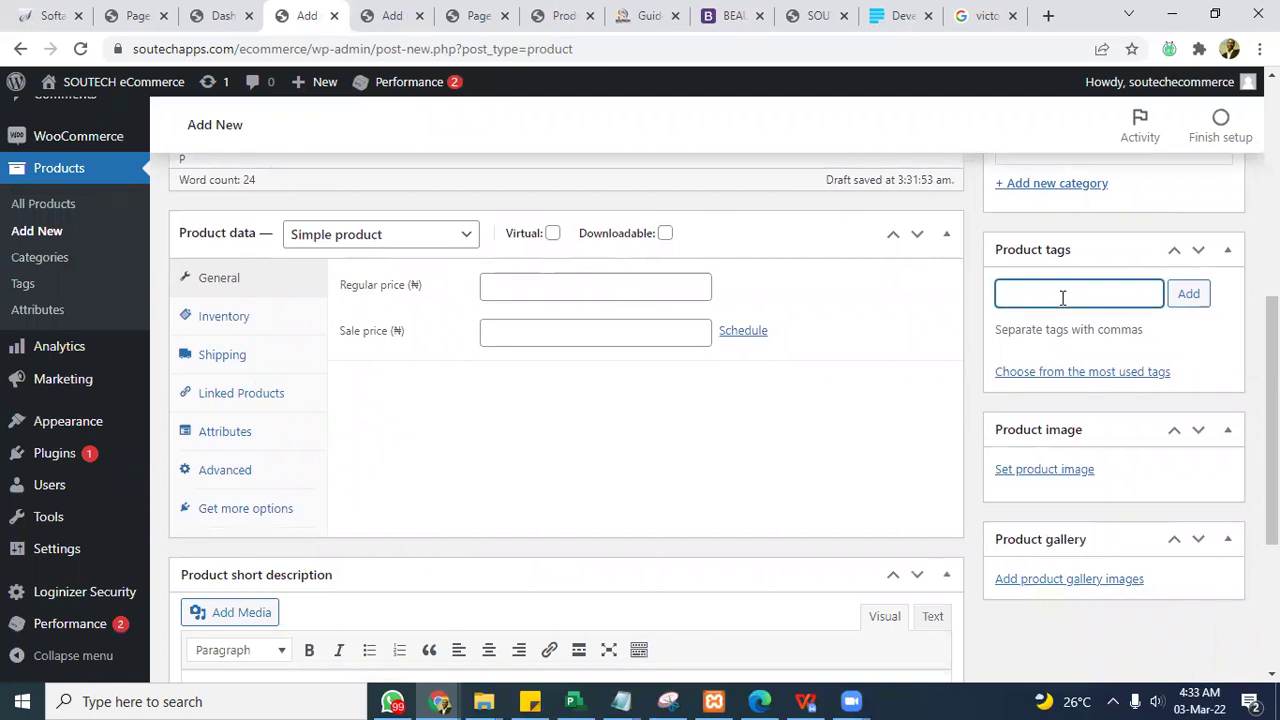
type("soutec")
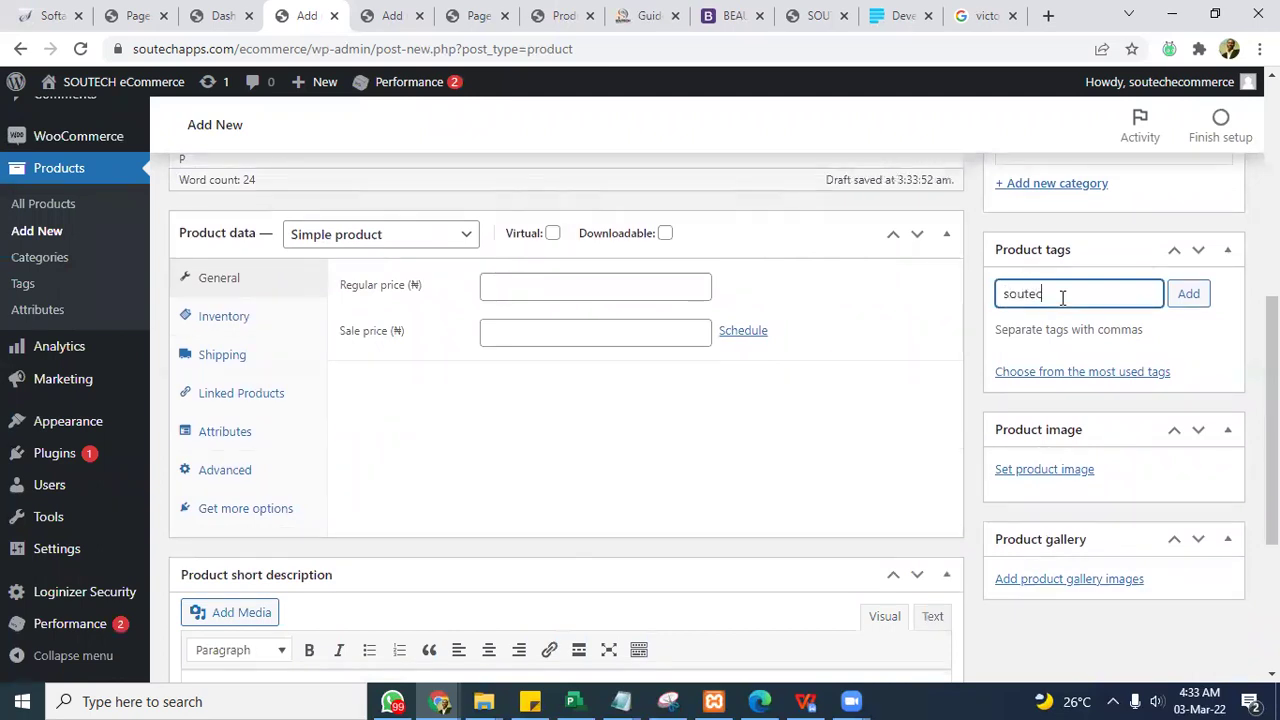
type("h training program, website ")
type("design training in")
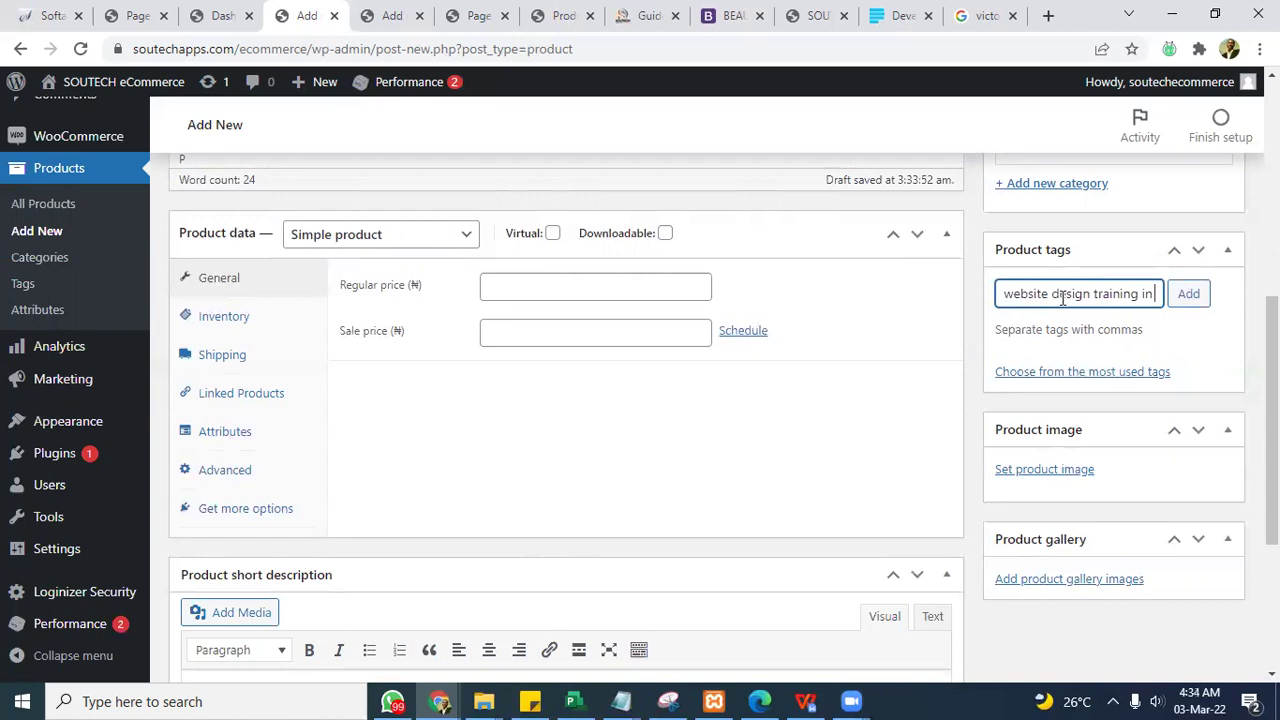
type(" africa,")
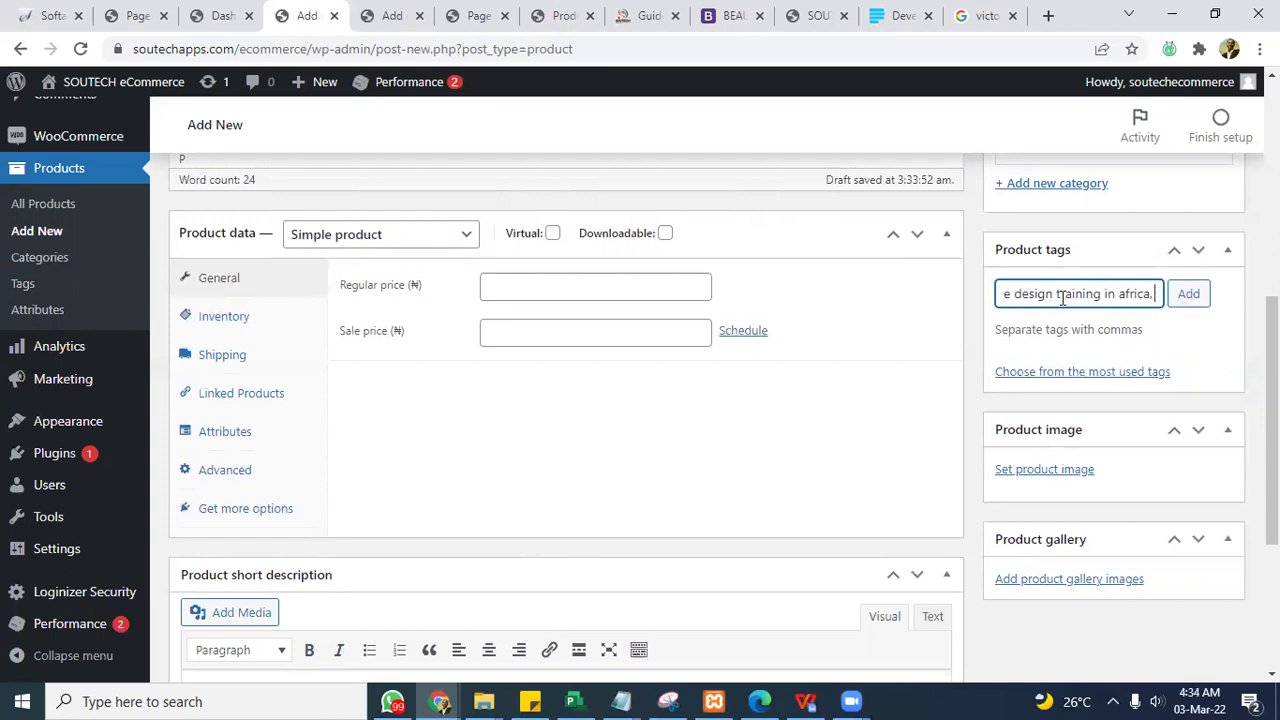
type(" remote trainings in")
type(" lagos, ab")
Finish the tag list with 'abuja south africa', drop the trailing comma, and add the tags
key("BackSpace")
key("BackSpace")
key("BackSpace")
key("BackSpace")
type("abuja south africa")
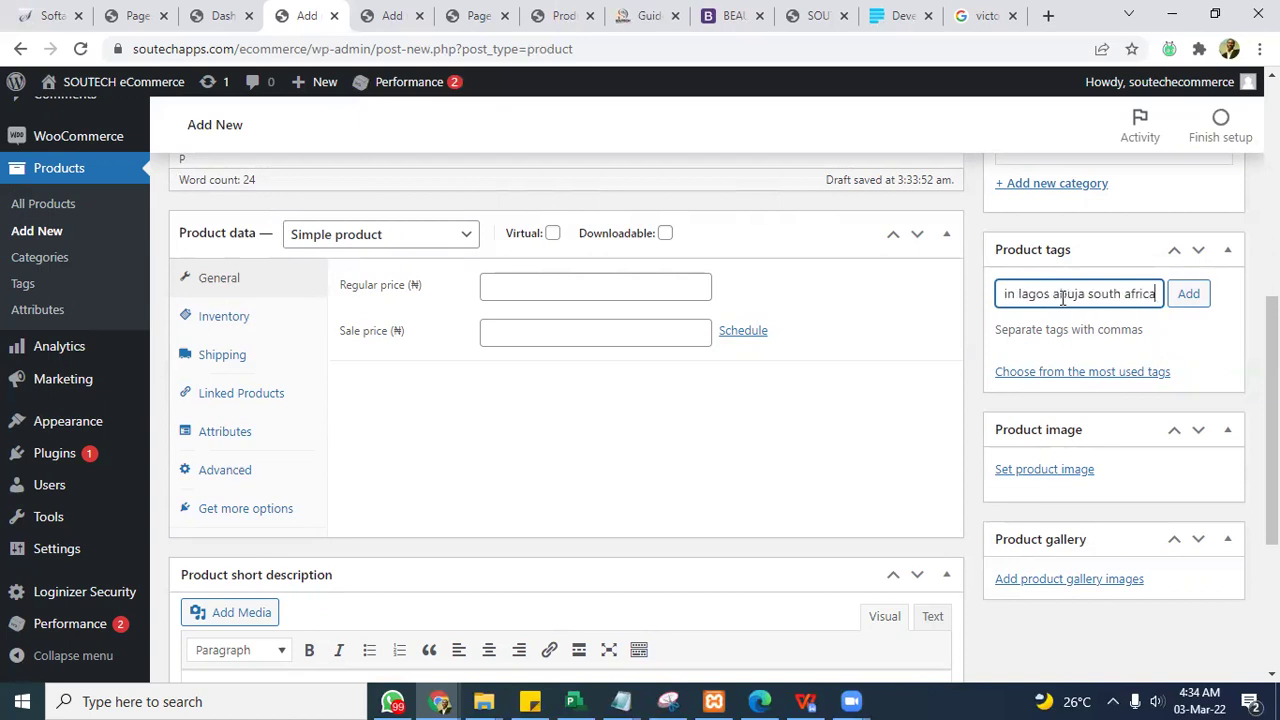
type(",")
key("BackSpace")
left_click(1188, 298)
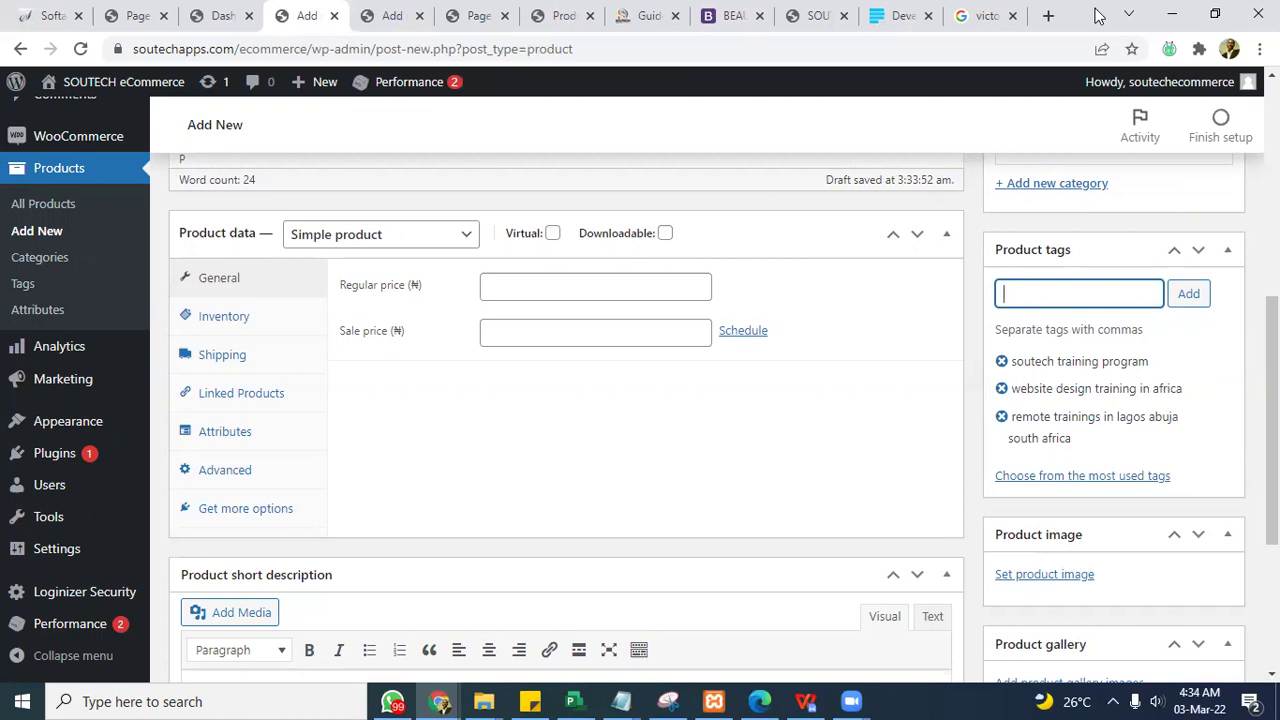
left_click(951, 36)
Replace the old Google query with 'cybersecurity training in nigeria' and run it
scroll(476, 380, "up", 10)
left_click_drag(438, 121, 149, 80)
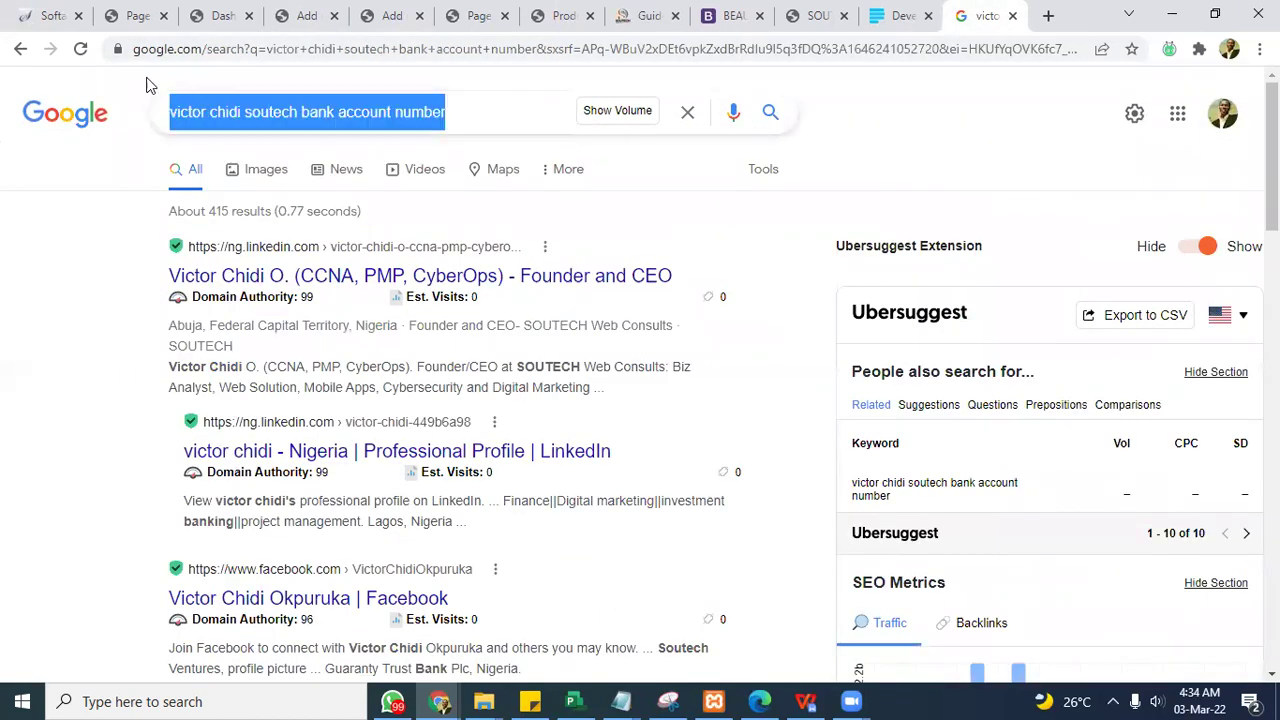
type("cy")
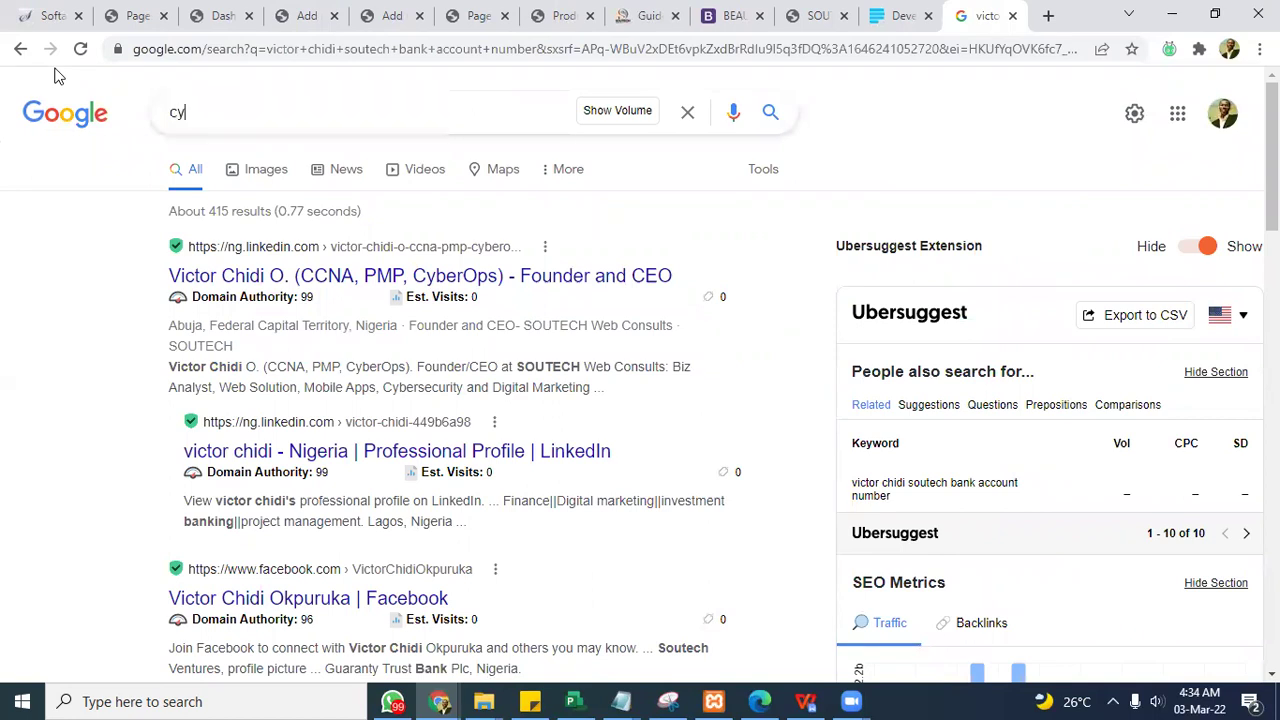
type("bersecurity training ")
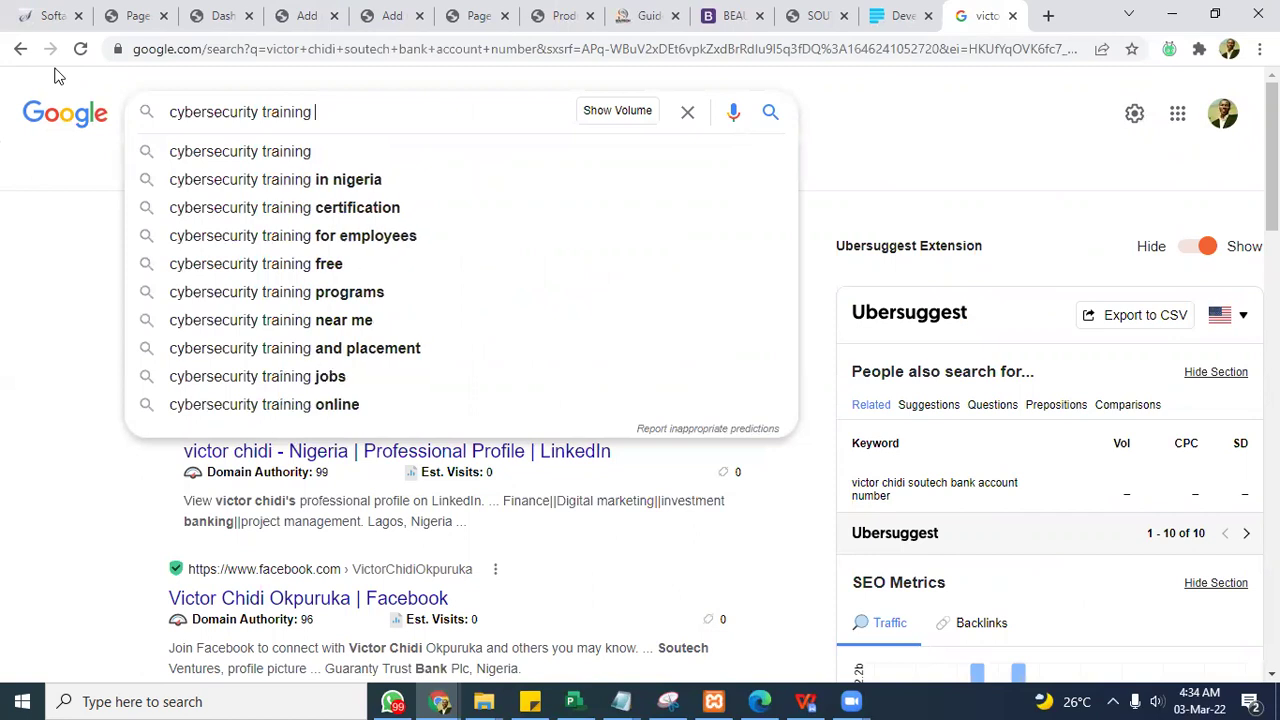
type("in nigeria")
key("Return")
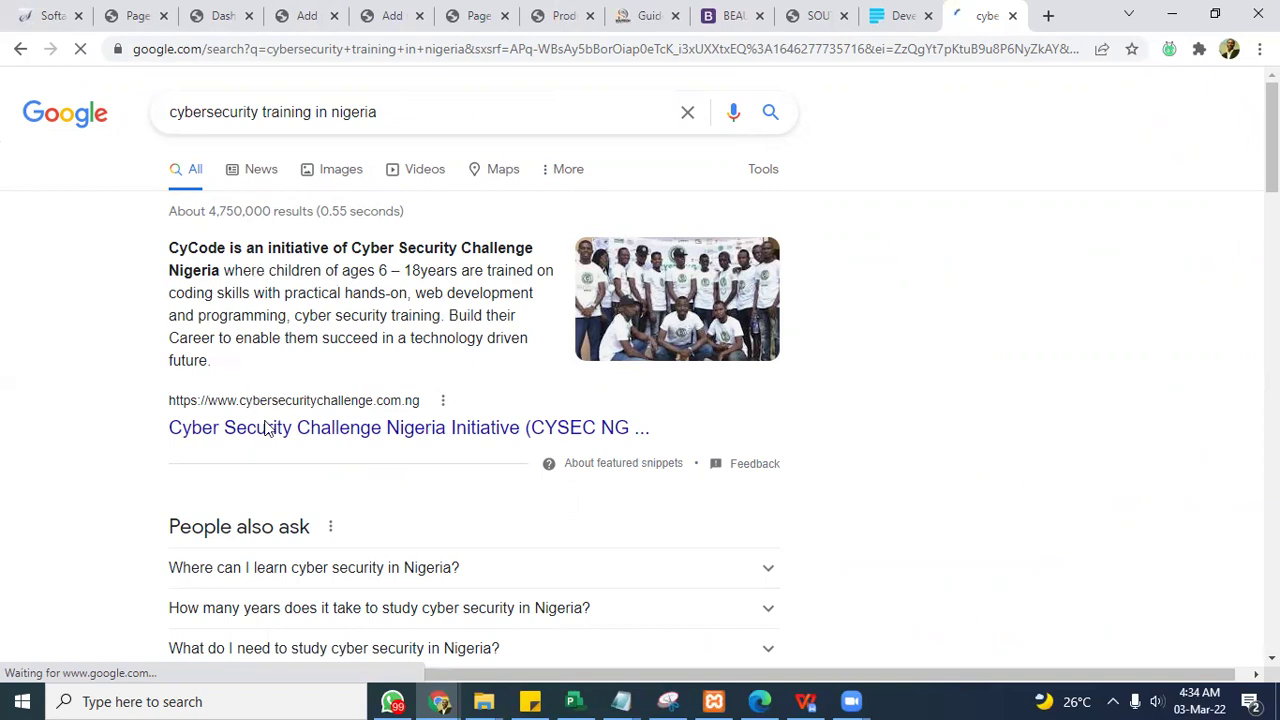
Scroll the results, open the FlamyTech training result, and select 'nigeria' in the query
left_click_drag(1277, 160, 1277, 162)
scroll(1270, 200, "down", 5)
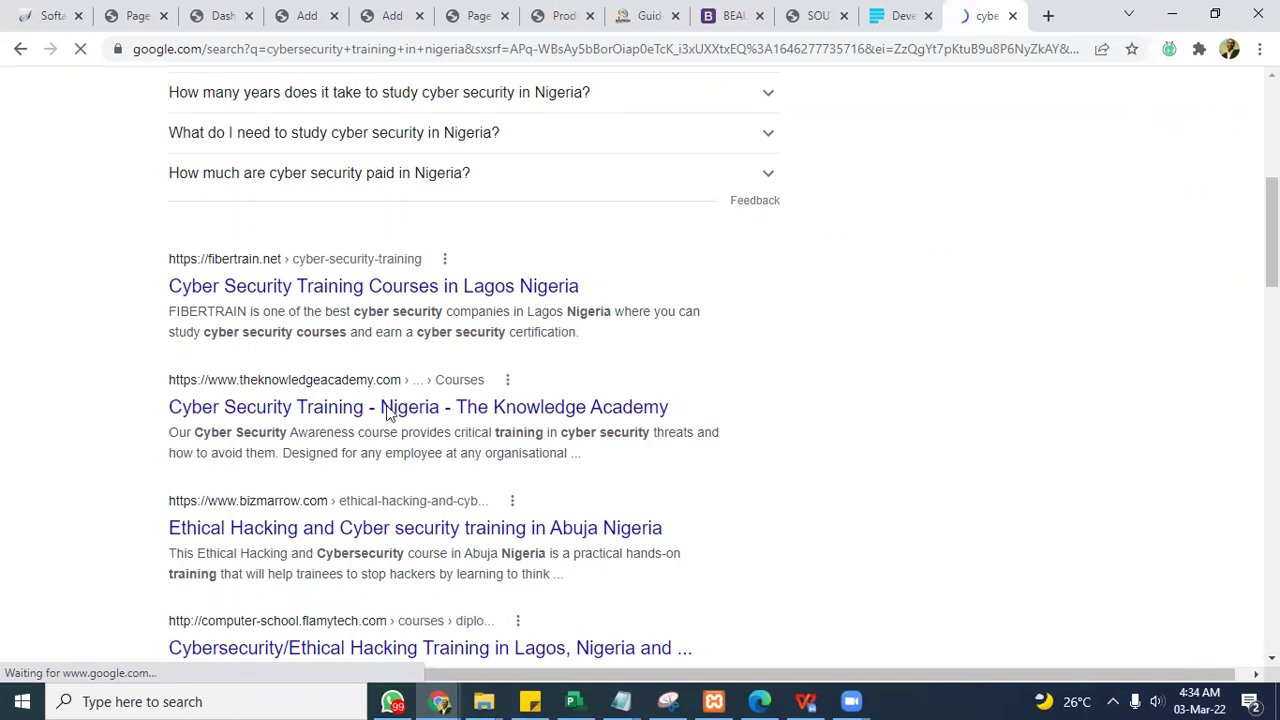
left_click(712, 262)
scroll(1031, 250, "down", 1)
scroll(103, 189, "down", 4)
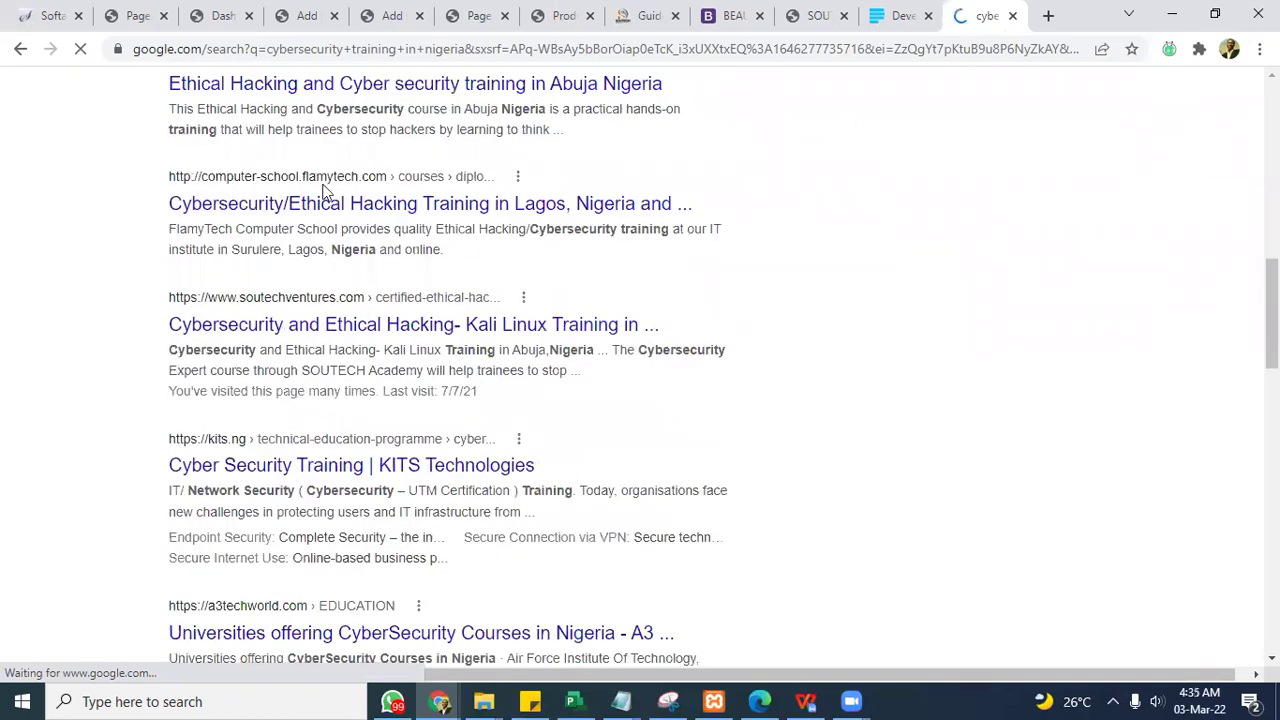
left_click(340, 200)
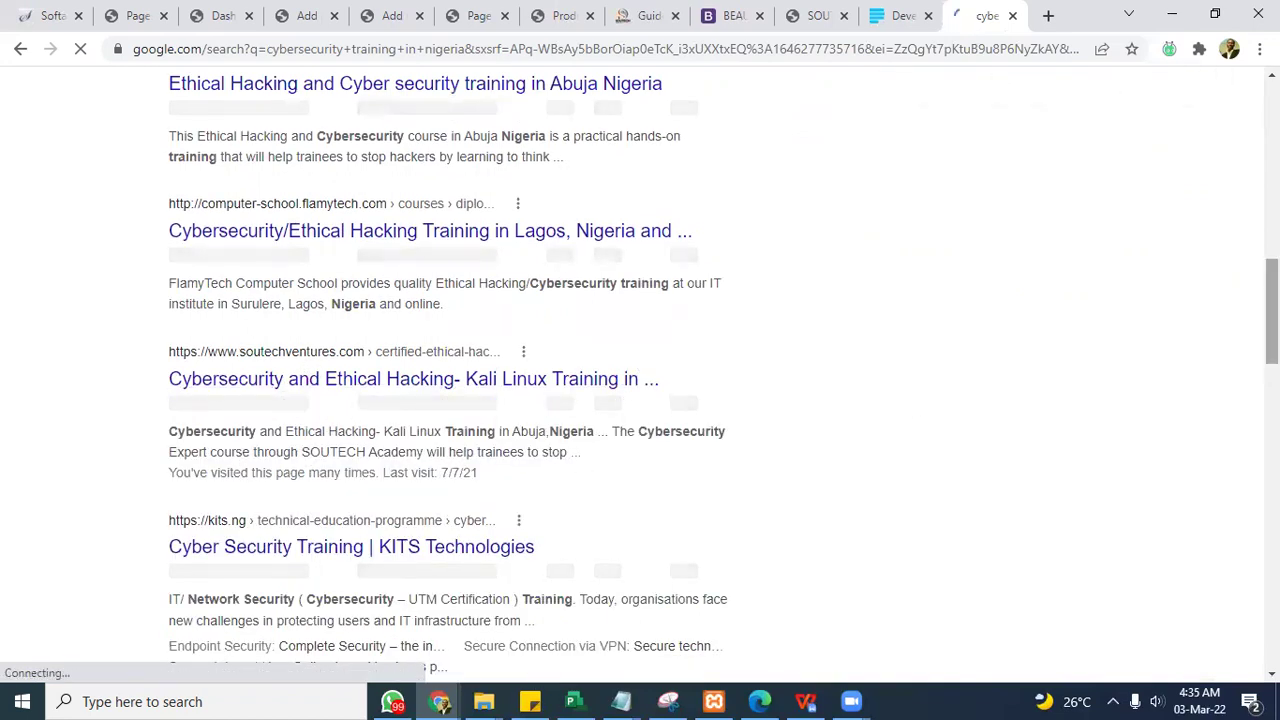
scroll(380, 366, "down", 4)
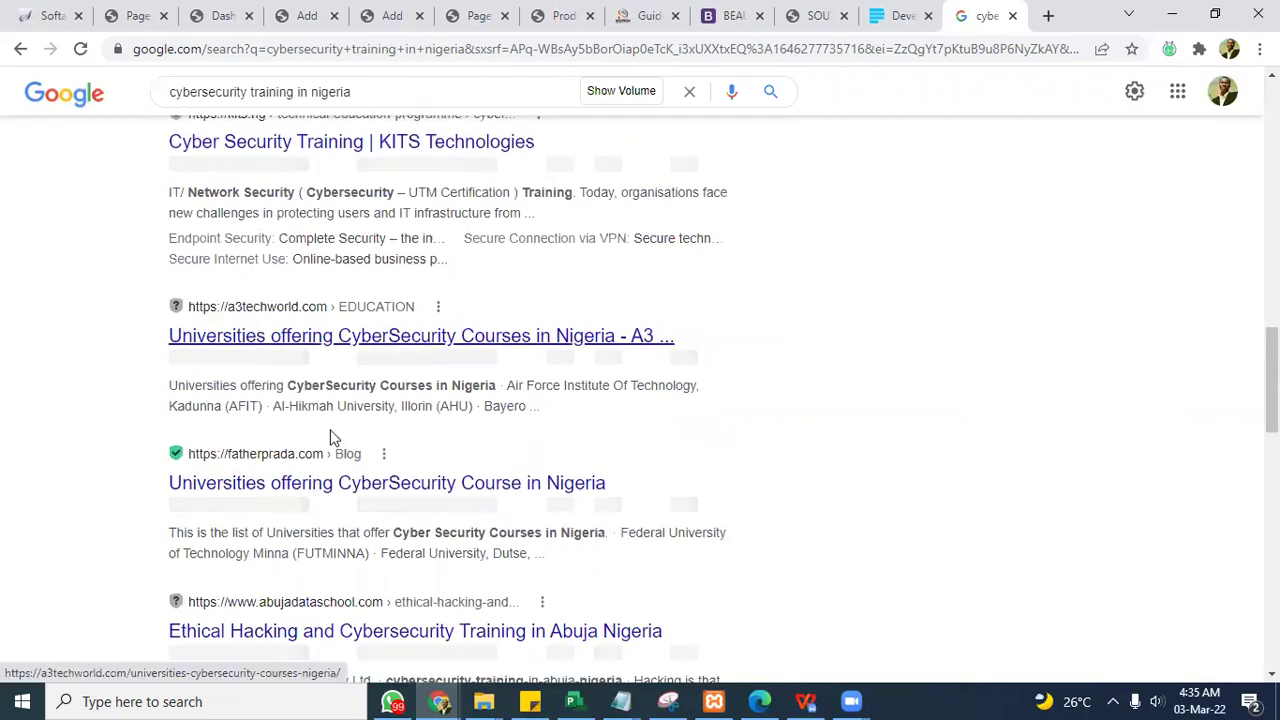
scroll(1272, 420, "down", 3)
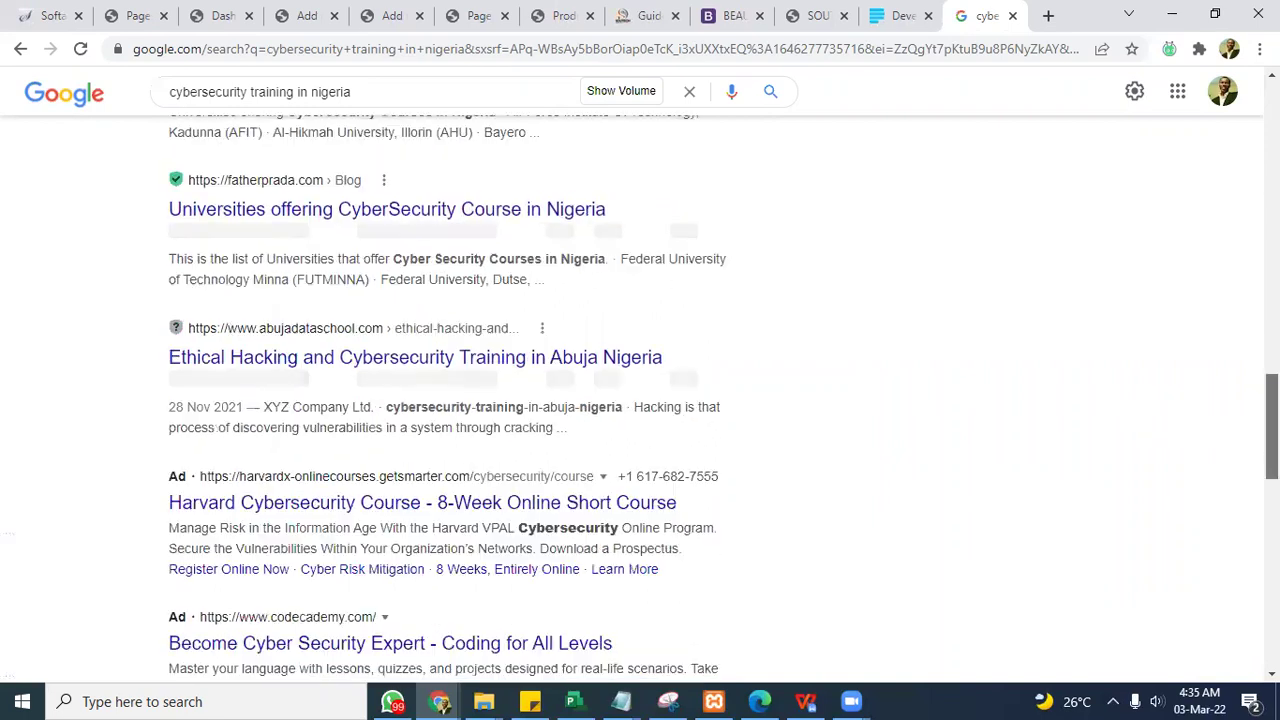
scroll(640, 400, "up", 10)
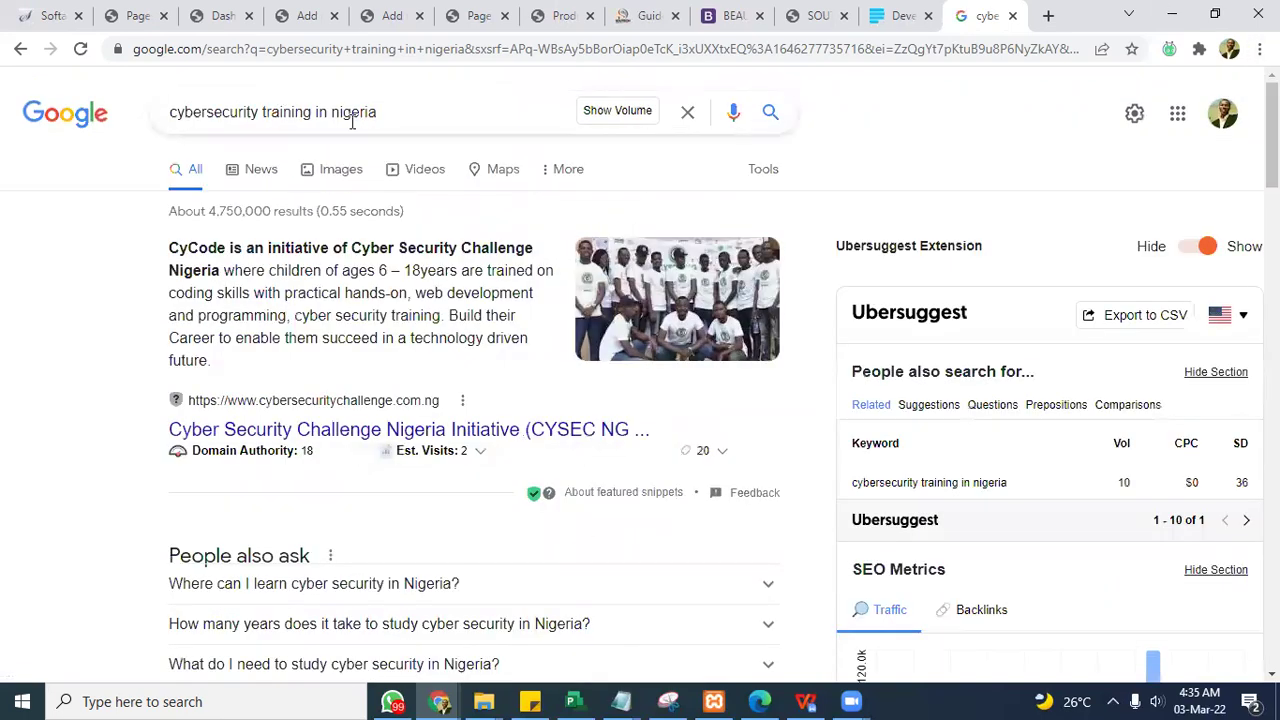
left_click_drag(336, 115, 543, 110)
Search 'cybersecurity training in abuja' and scroll through the Abuja listings and results
type("abu")
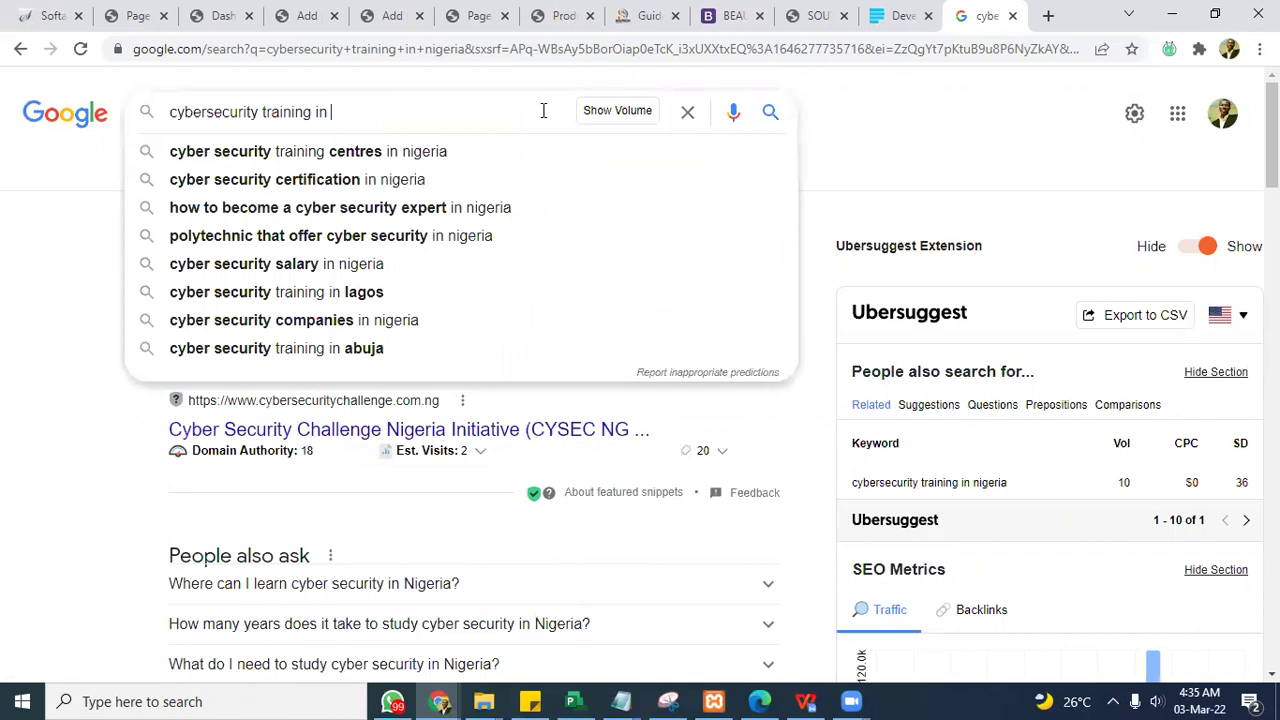
type("ja")
key("Return")
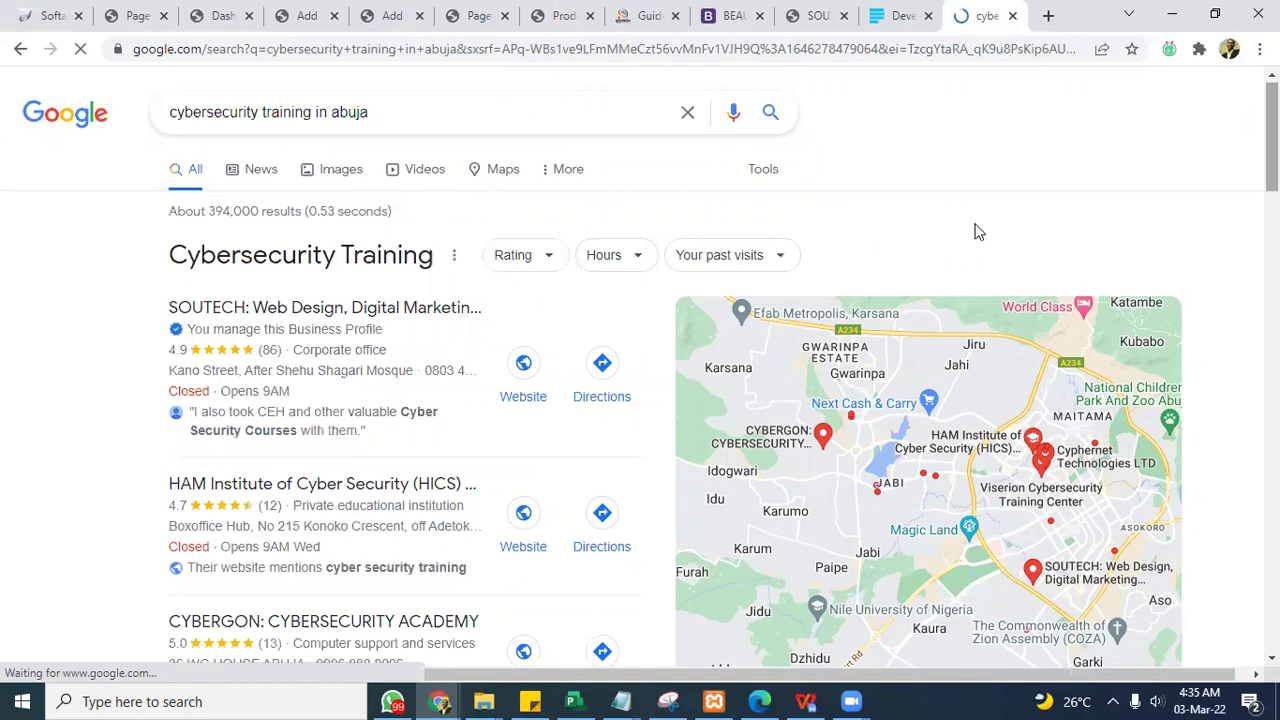
scroll(314, 363, "down", 1)
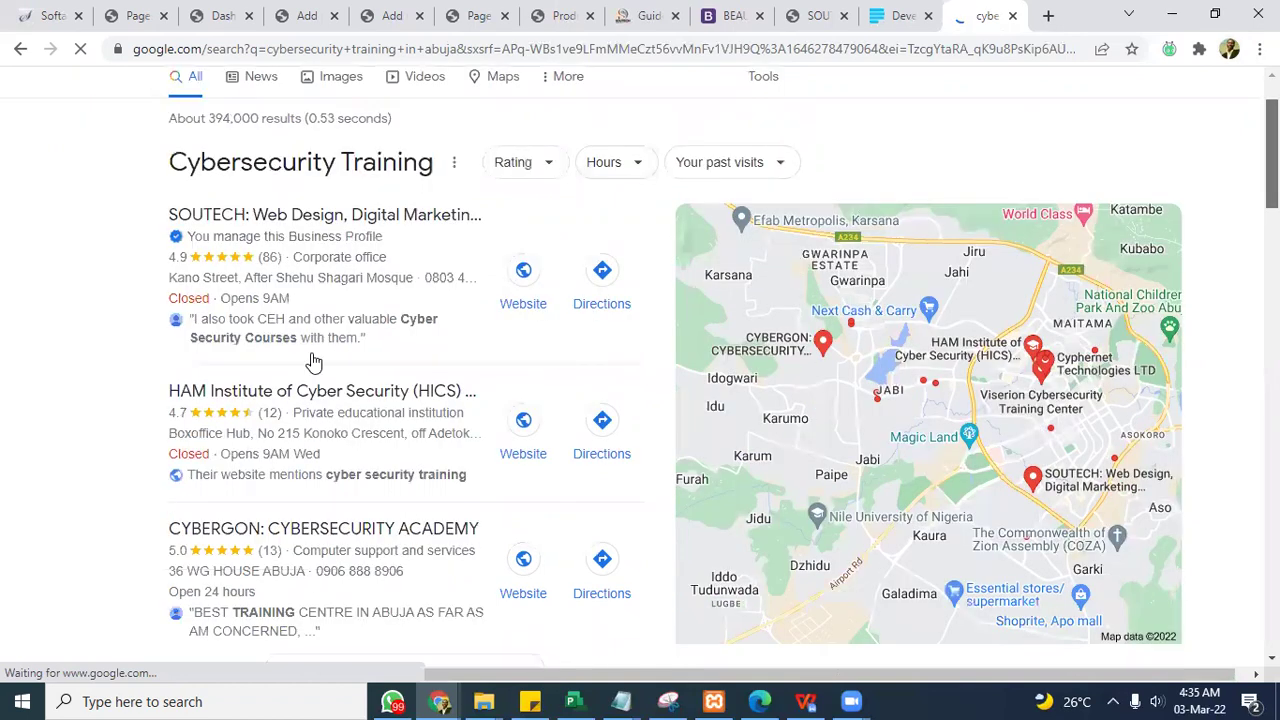
scroll(640, 370, "down", 2)
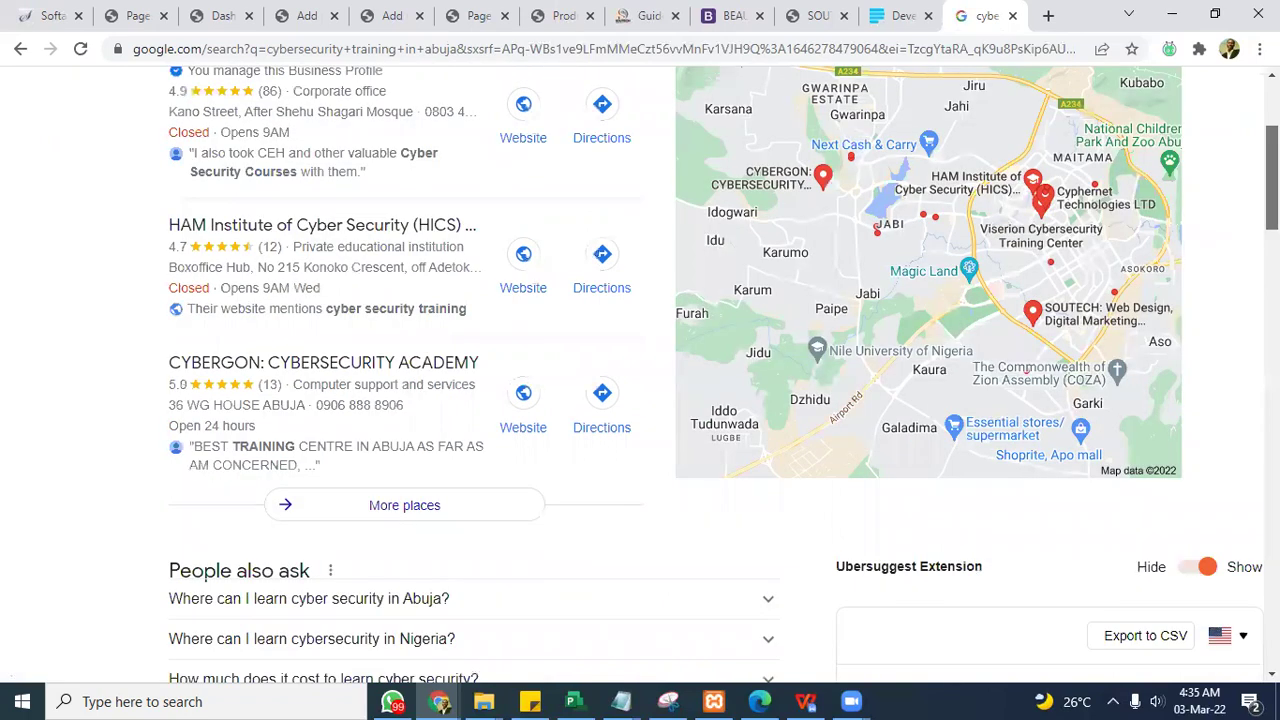
scroll(640, 370, "down", 3)
scroll(640, 370, "down", 4)
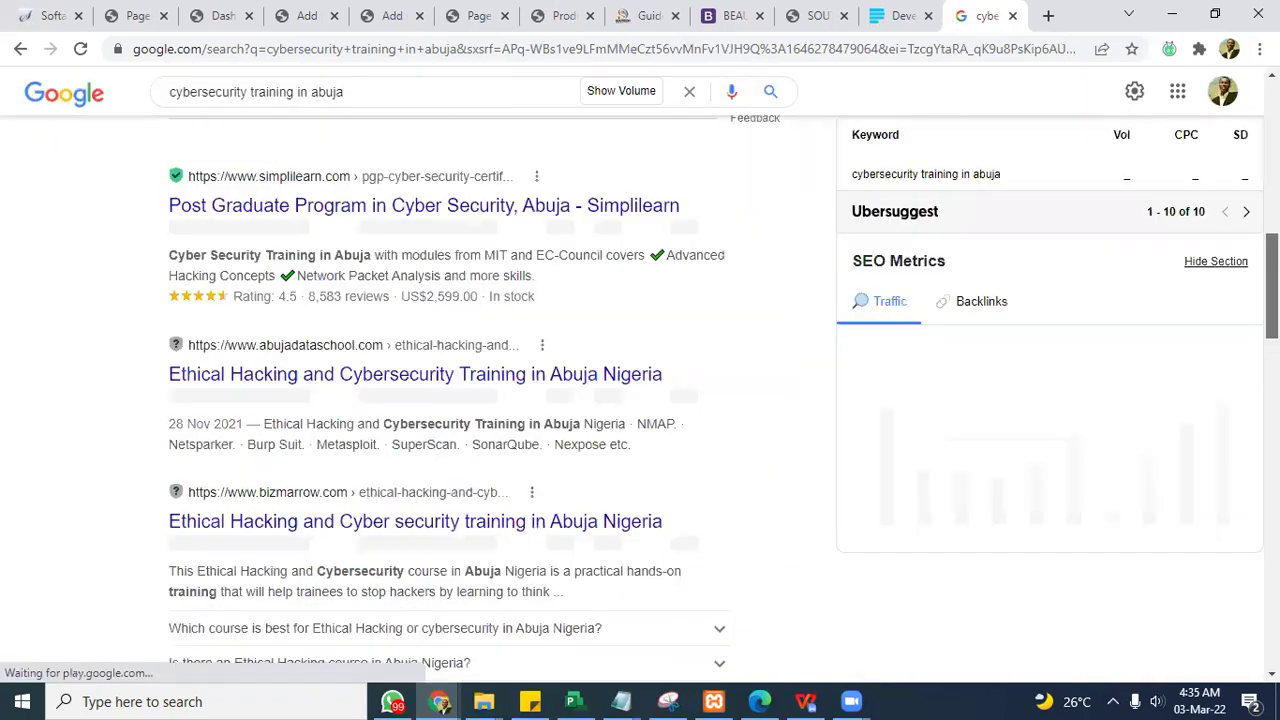
scroll(617, 377, "down", 5)
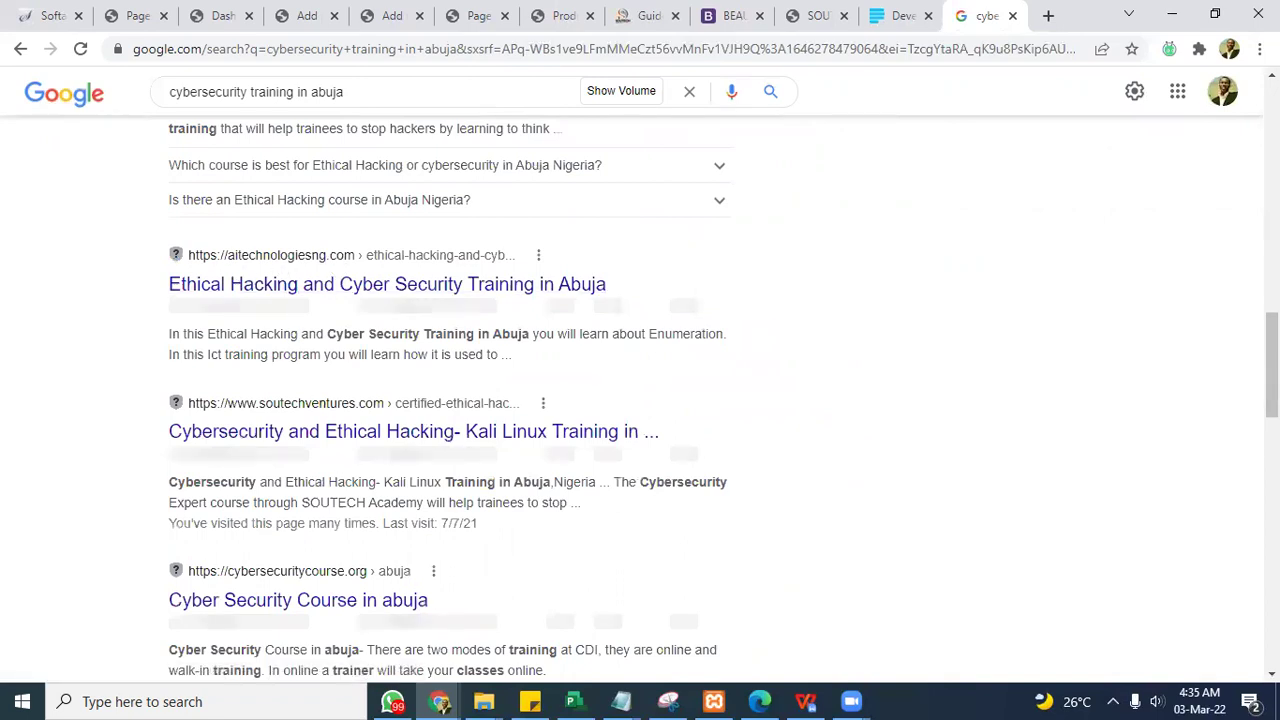
scroll(640, 400, "down", 2)
scroll(409, 263, "down", 1)
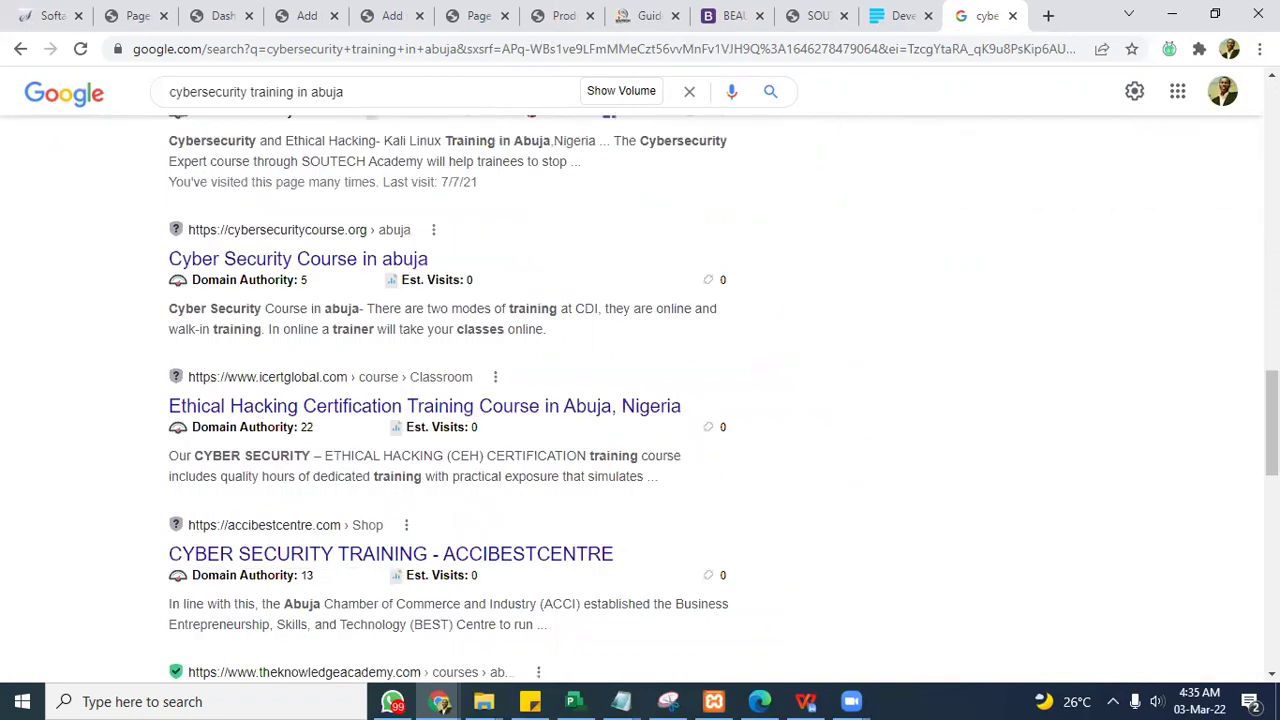
scroll(640, 400, "down", 2)
scroll(640, 400, "down", 4)
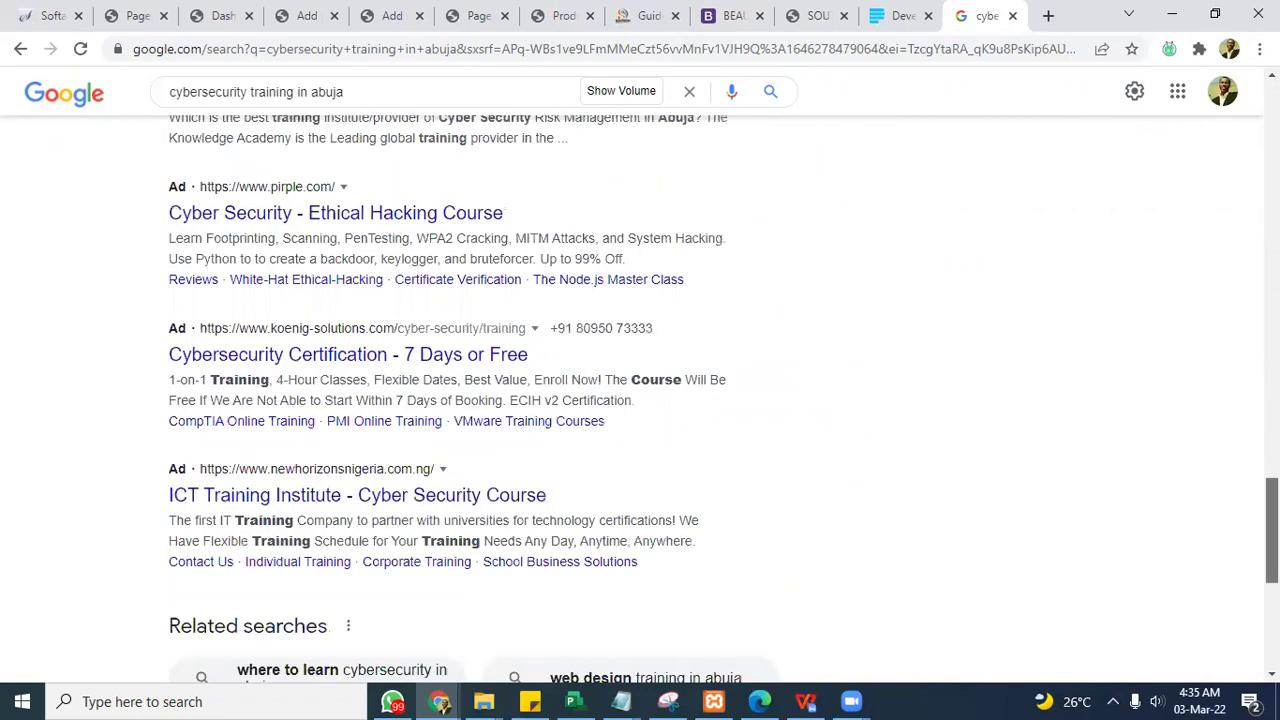
Return to the top and select 'cybersecurity' in the search query
left_click_drag(1272, 530, 1272, 135)
left_click(258, 112)
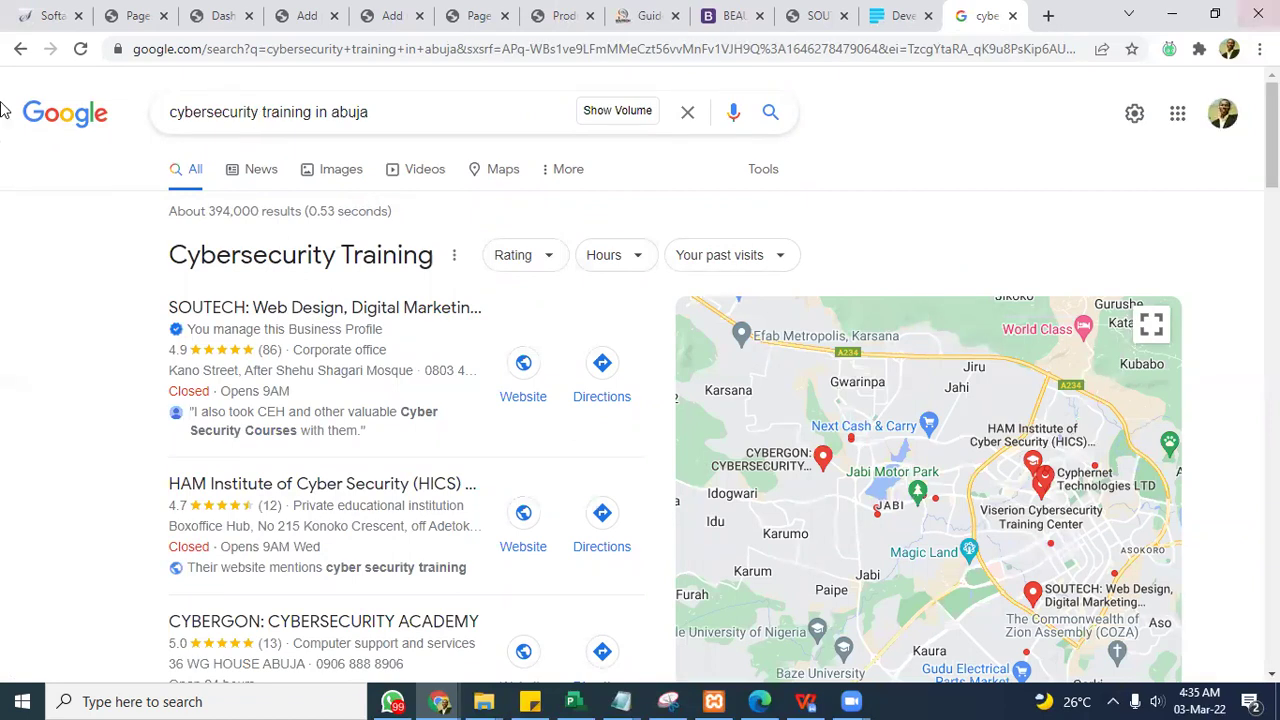
key("shift+Home")
Search 'website design training courses in abuja' and scroll through the SOUTECH-inclusive results
type("website")
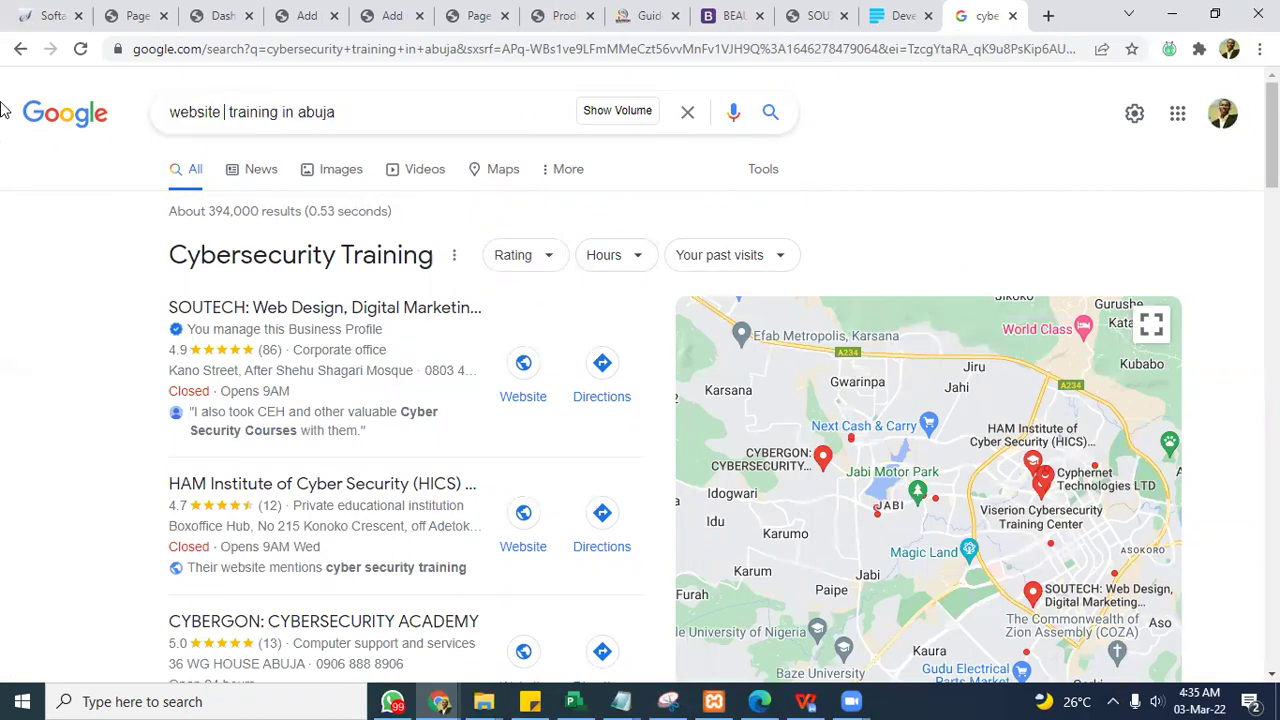
type(" design")
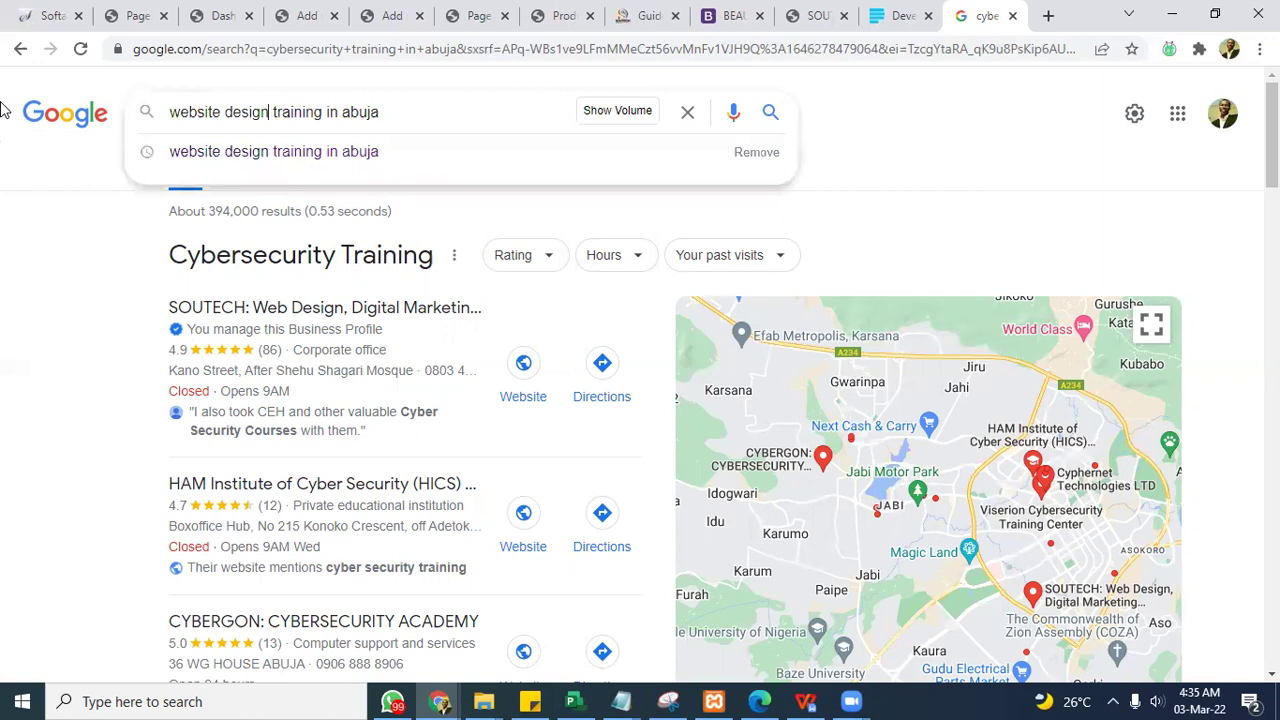
key("Right")
key("Right")
type("courses")
key("Return")
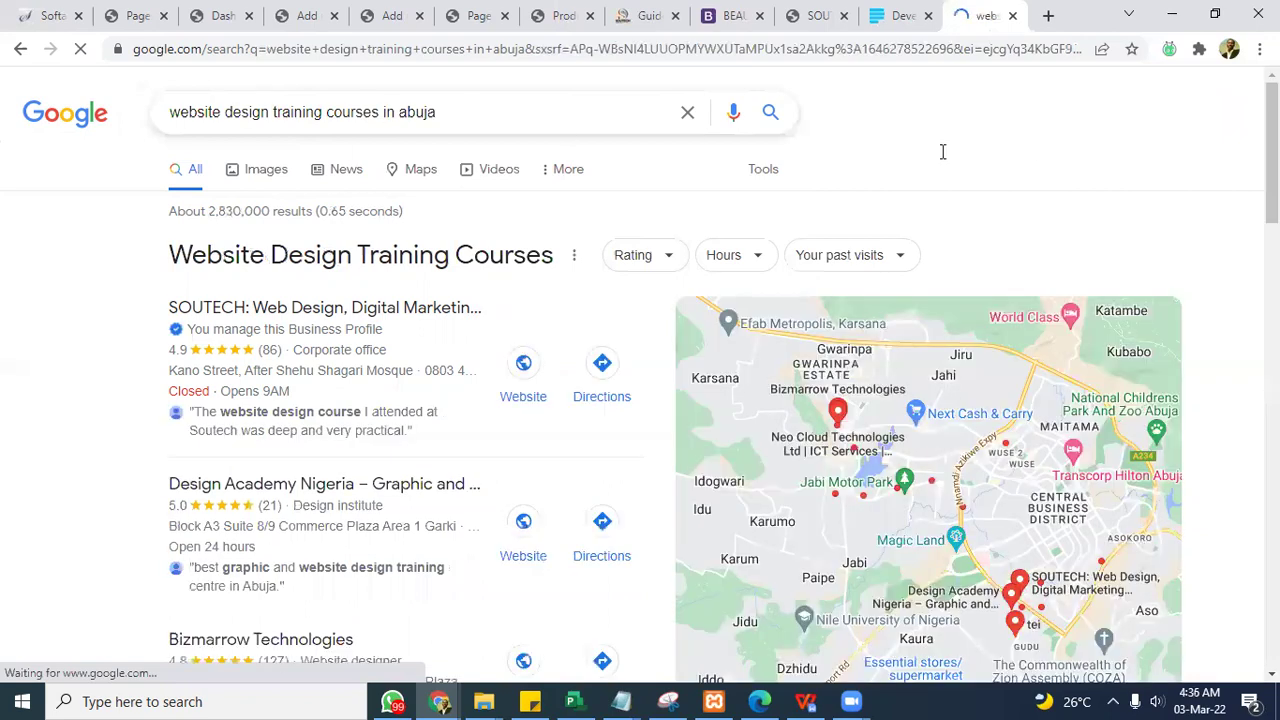
scroll(943, 151, "down", 1)
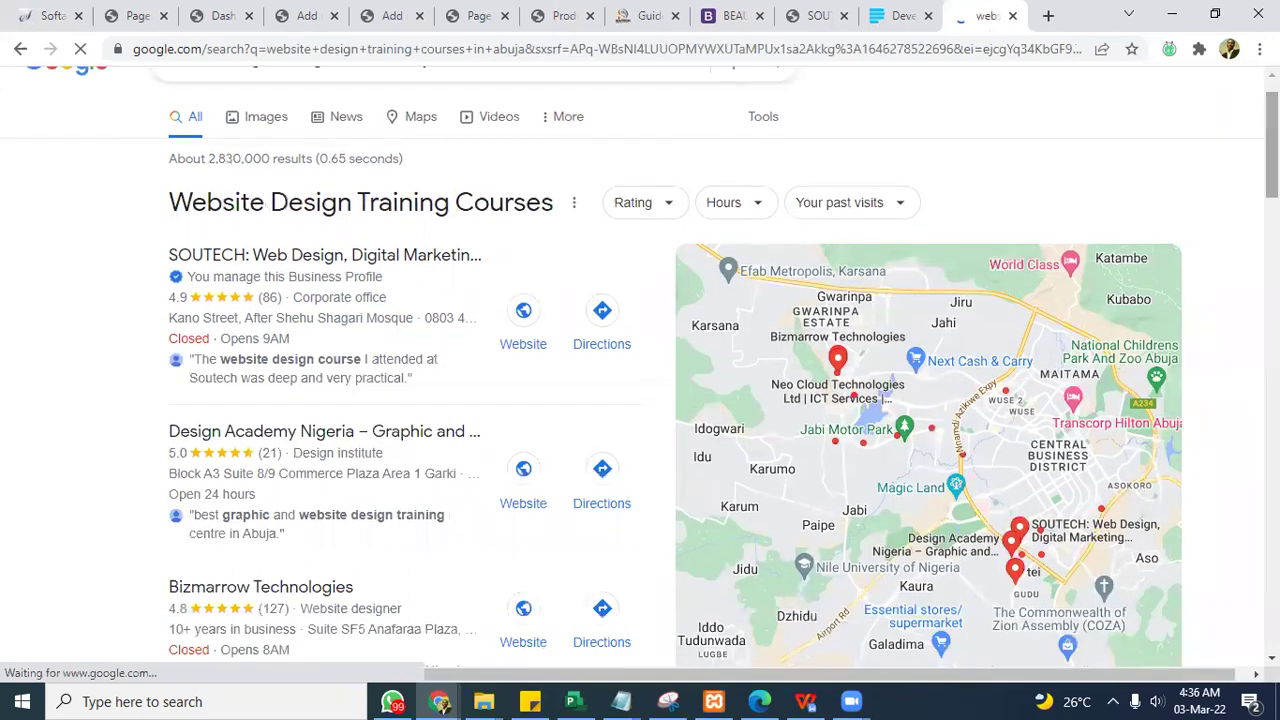
scroll(670, 367, "down", 3)
scroll(640, 360, "down", 10)
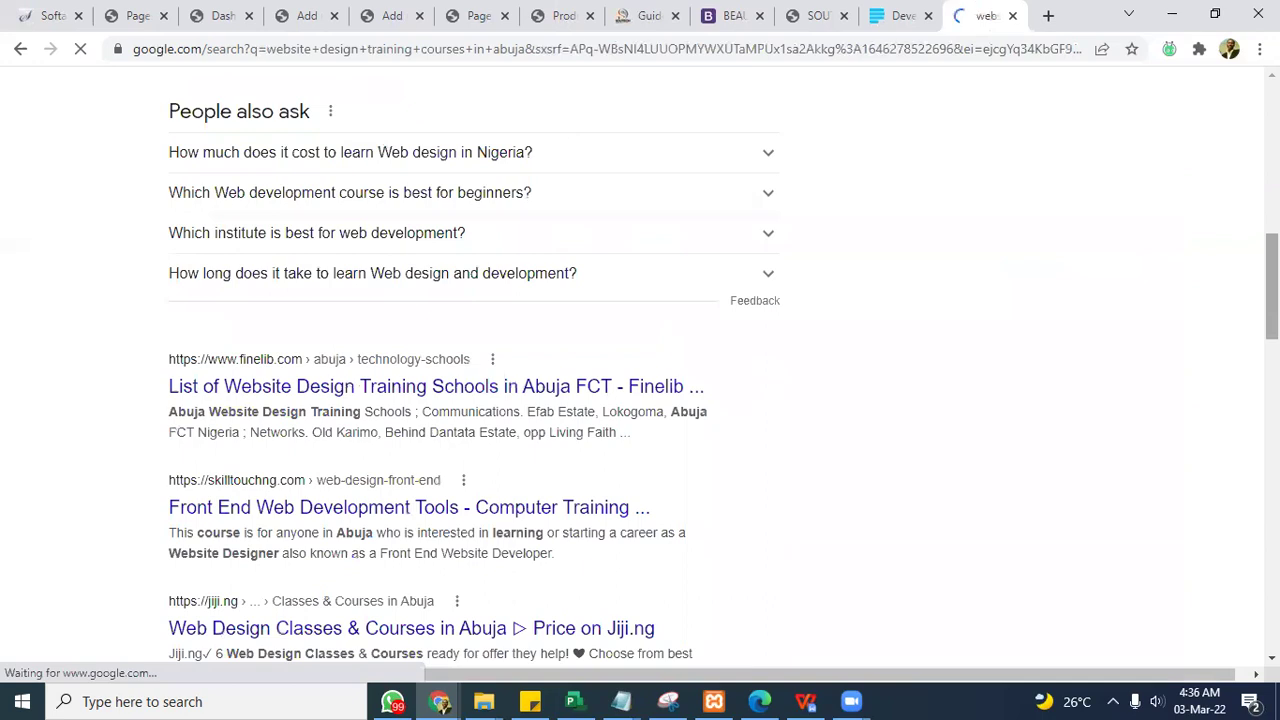
scroll(270, 360, "down", 4)
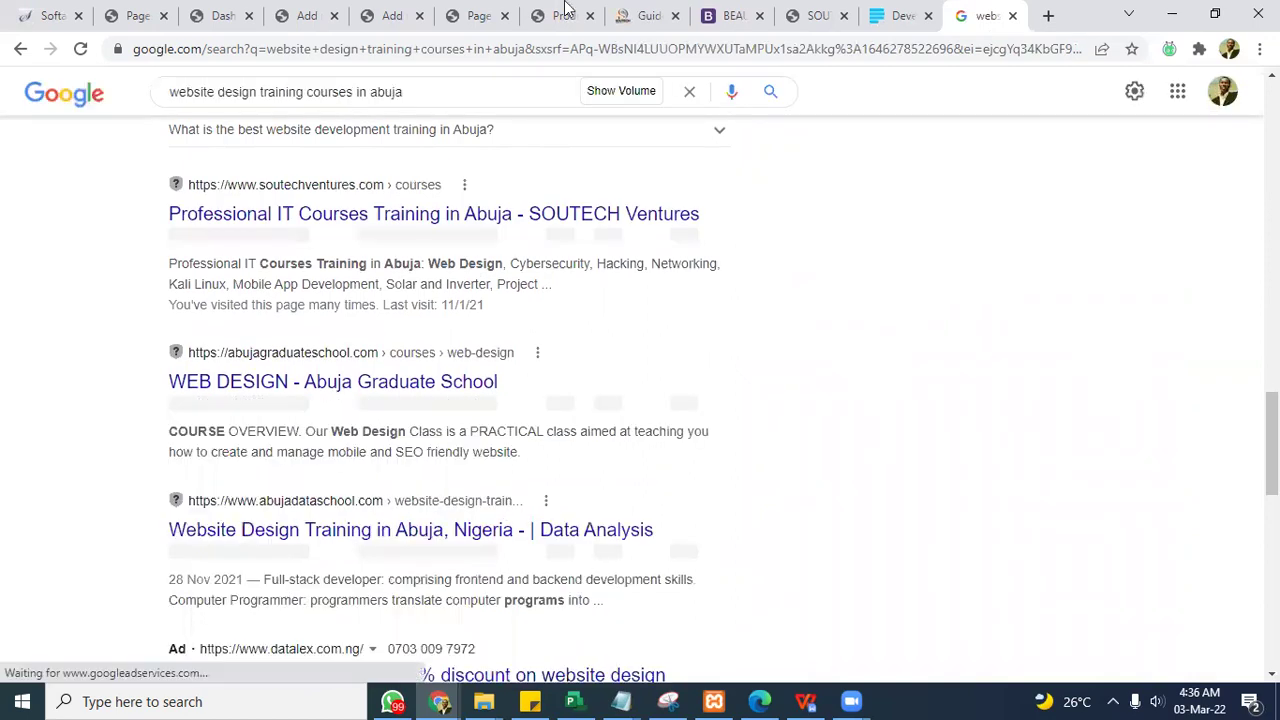
left_click(218, 12)
Go back to the unfinished Add New product editor and open the Product data type list
left_click(145, 12)
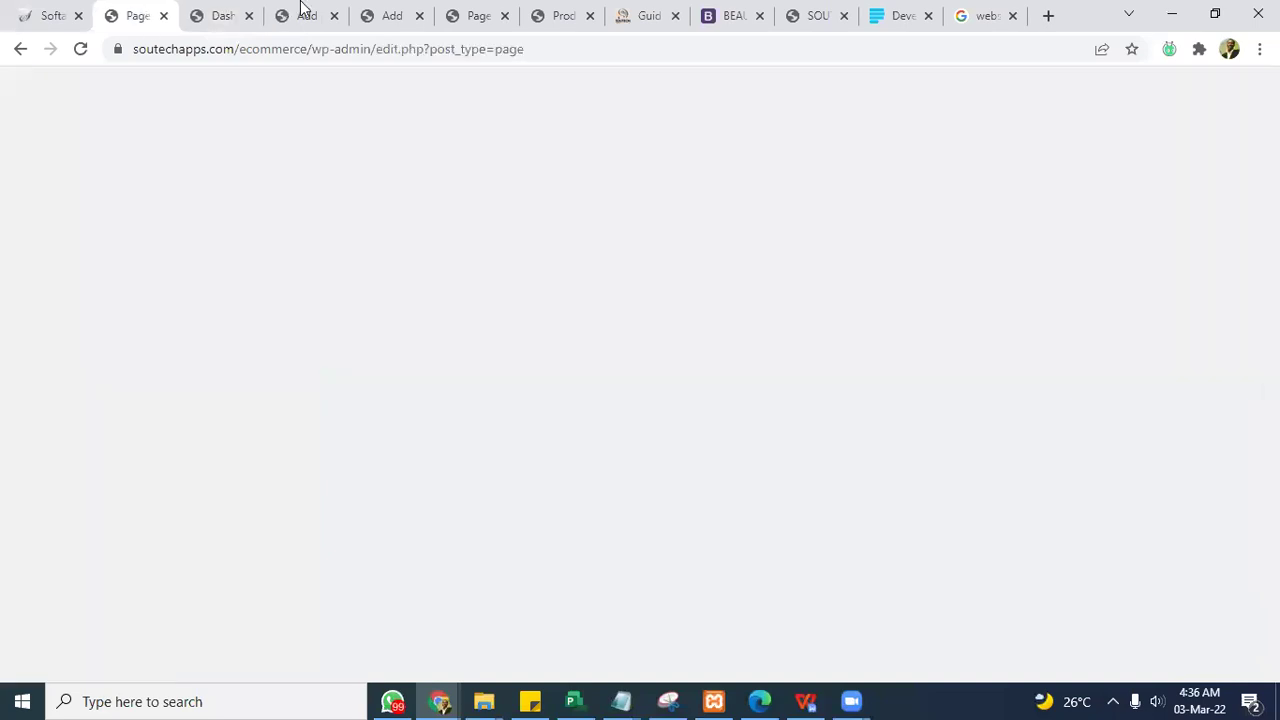
left_click(305, 12)
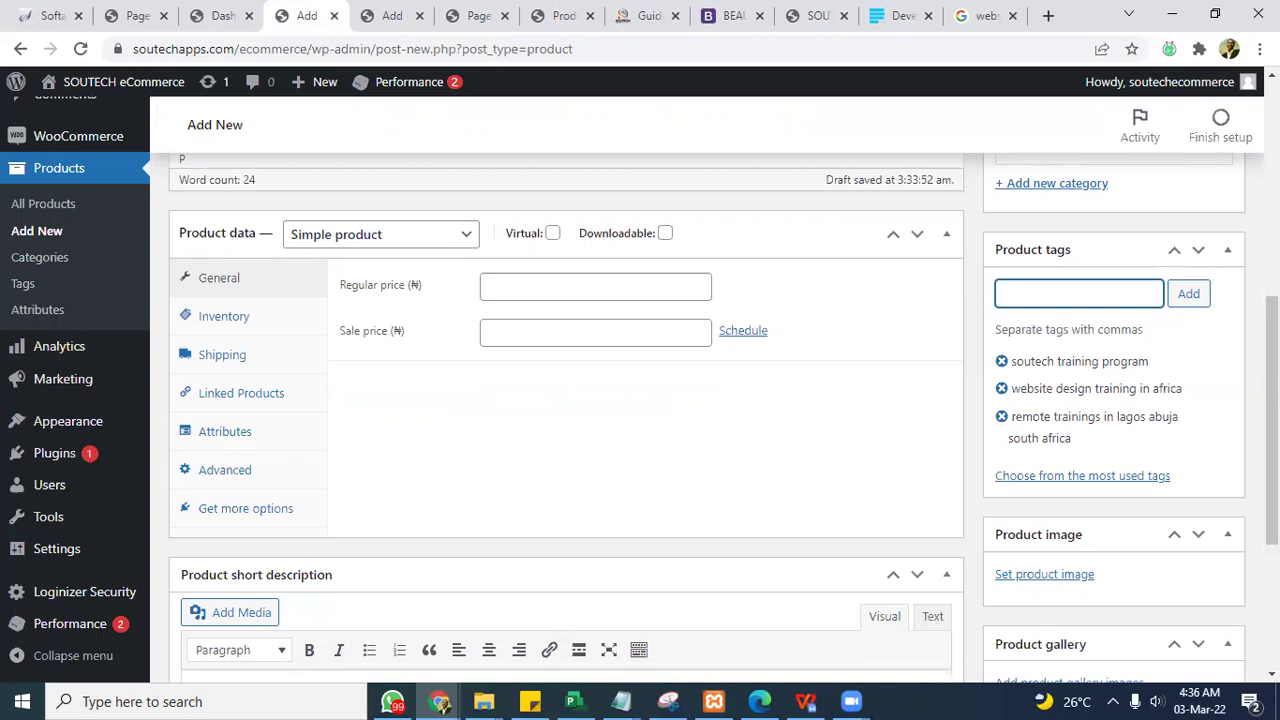
scroll(640, 400, "up", 2)
scroll(229, 270, "down", 2)
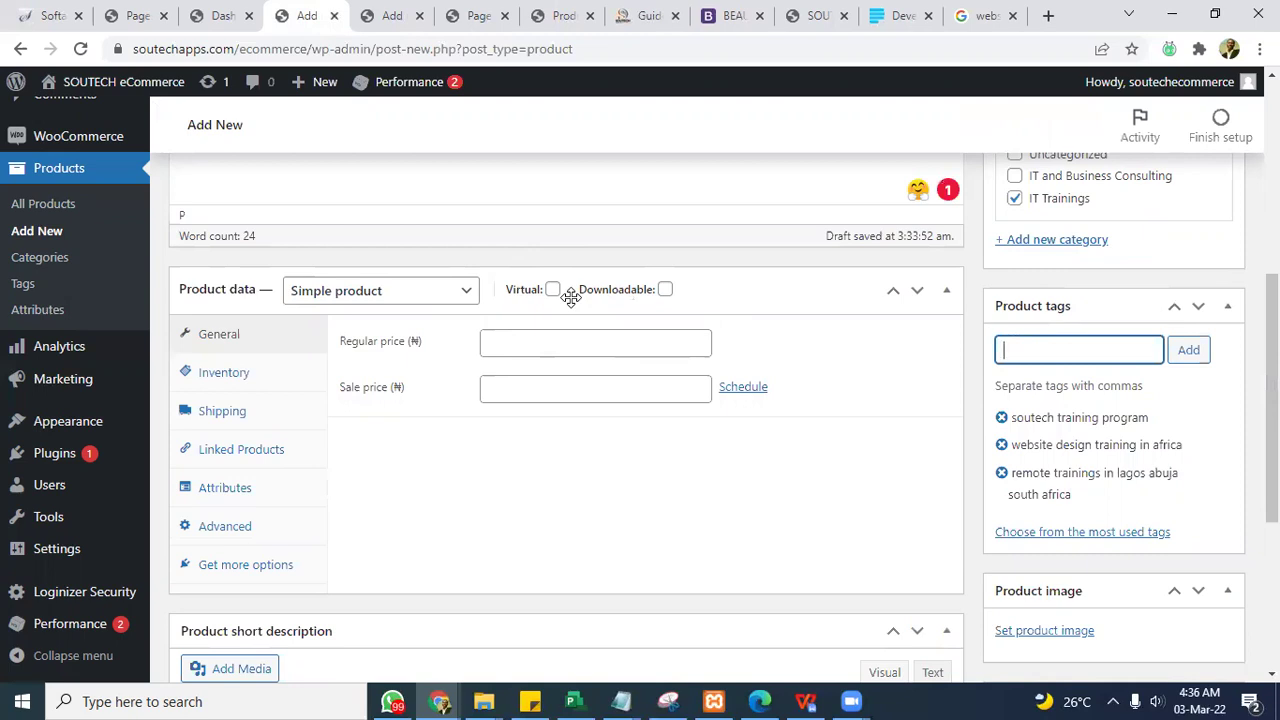
left_click(437, 298)
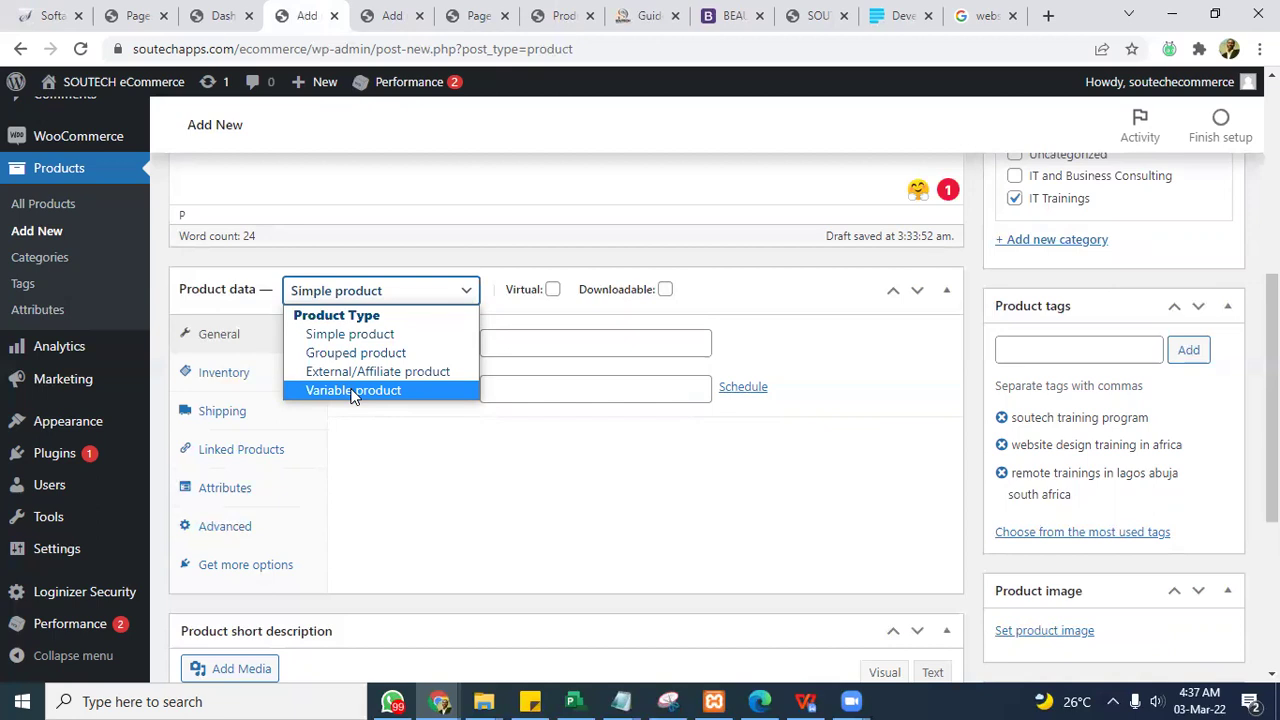
Keep Simple product, set regular price 100000 and sale price 15000, and mark it Virtual
left_click(378, 335)
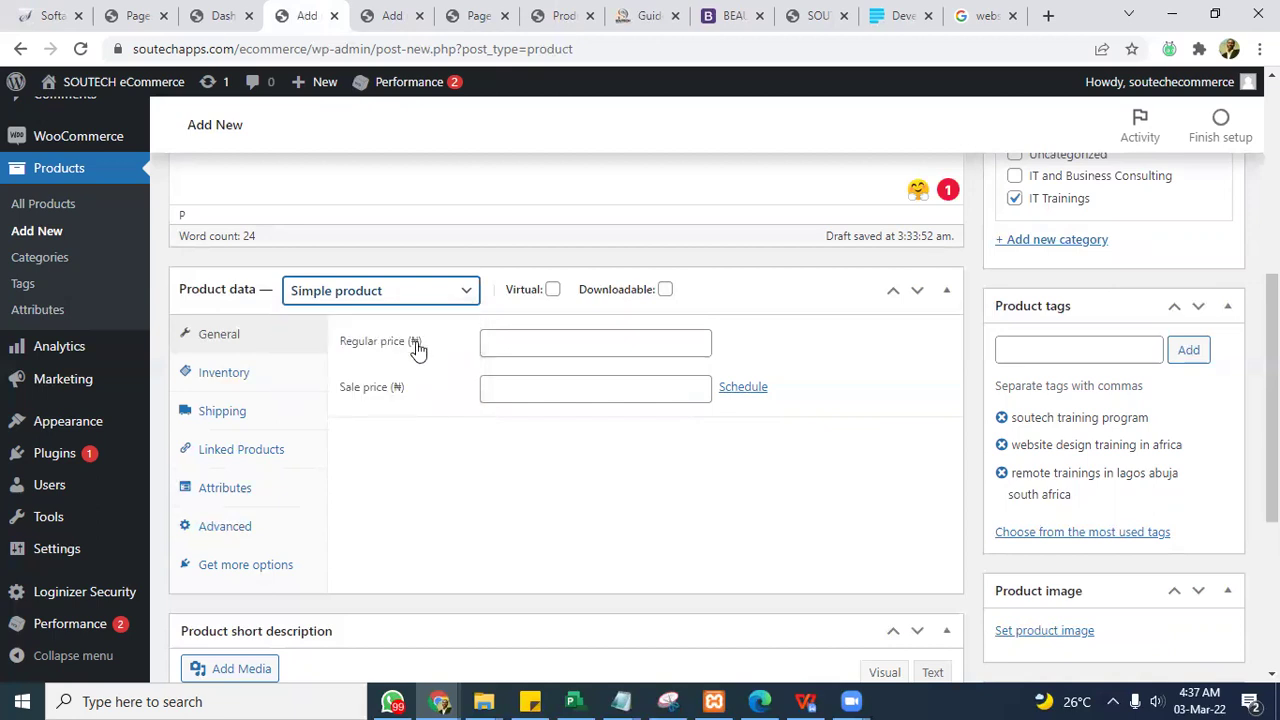
left_click(536, 334)
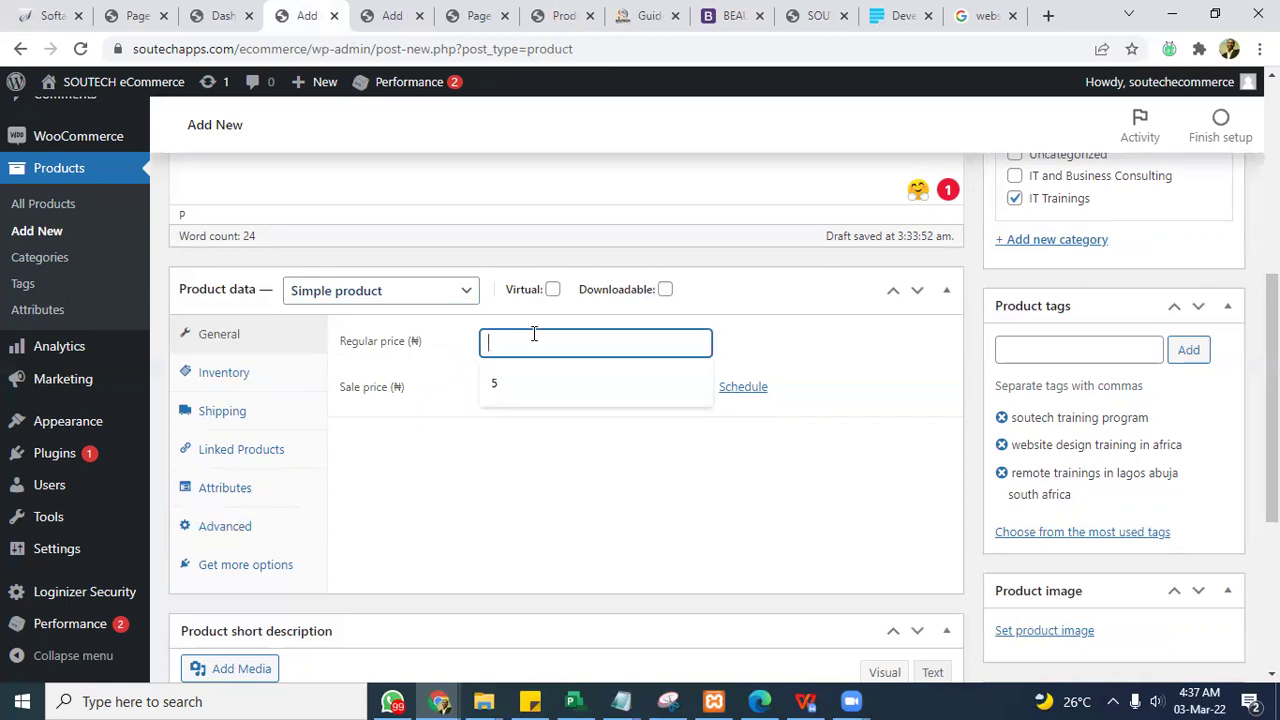
type("100000")
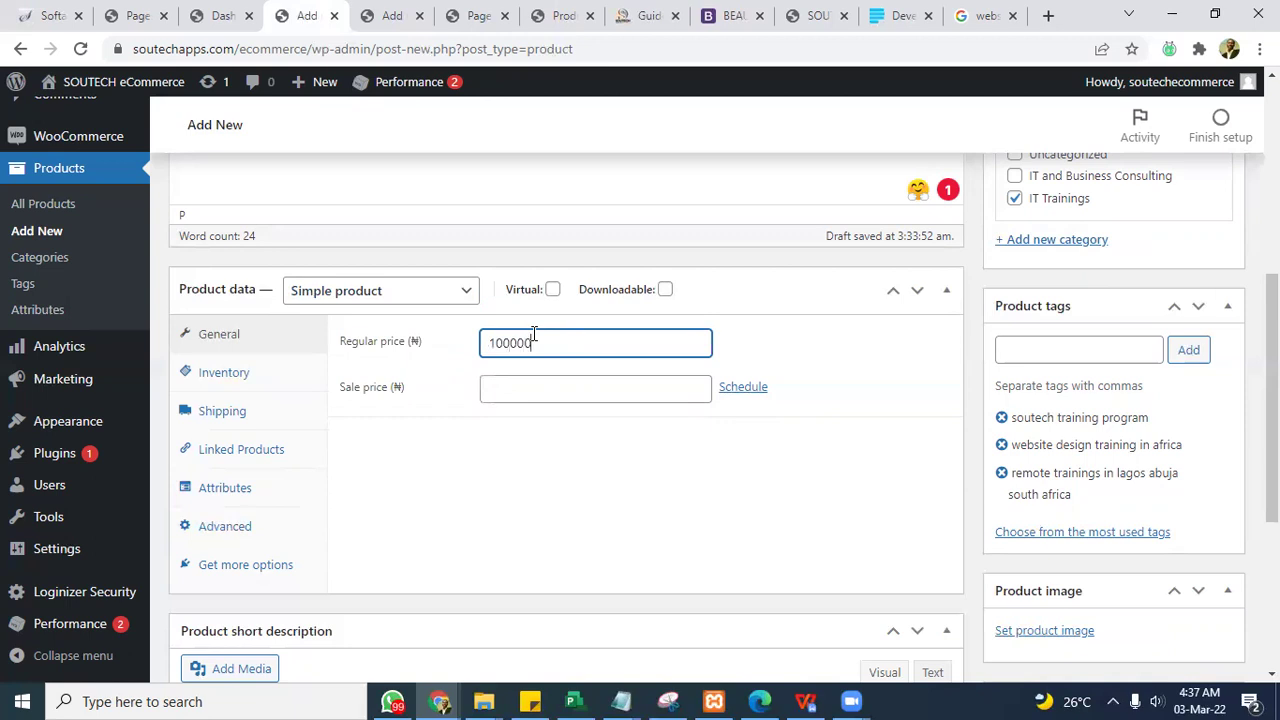
left_click(522, 390)
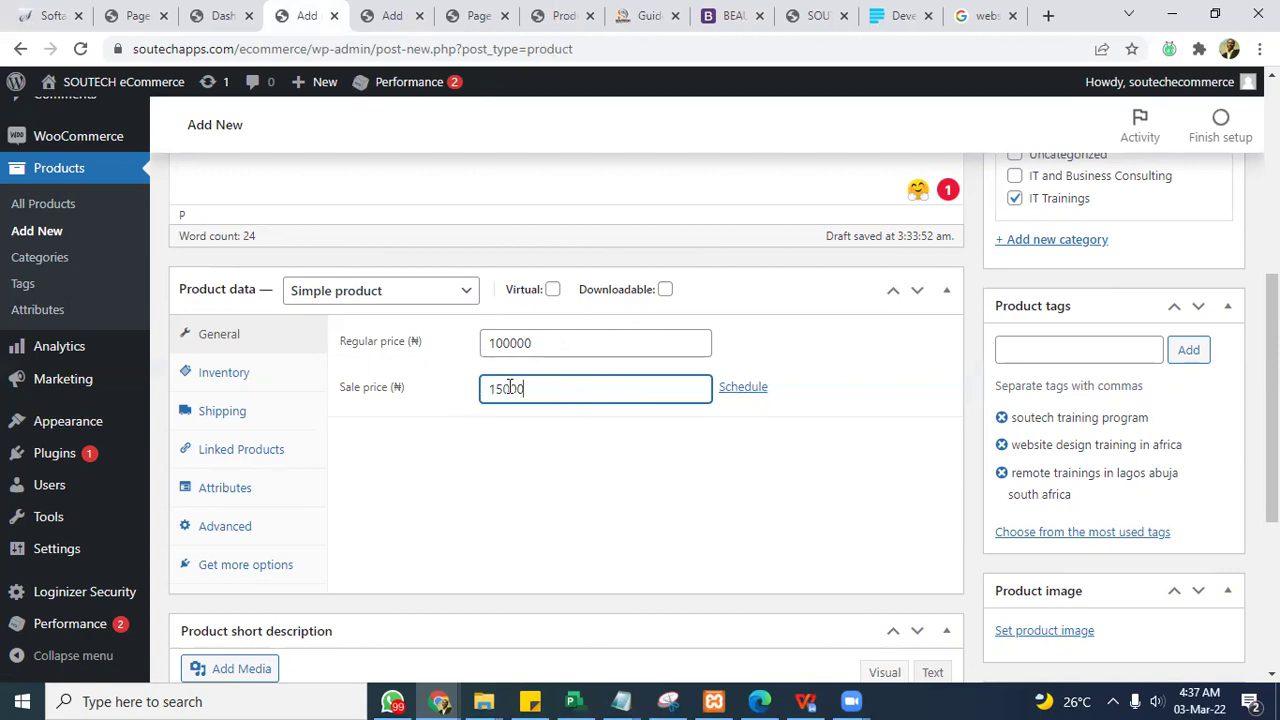
left_click(553, 290)
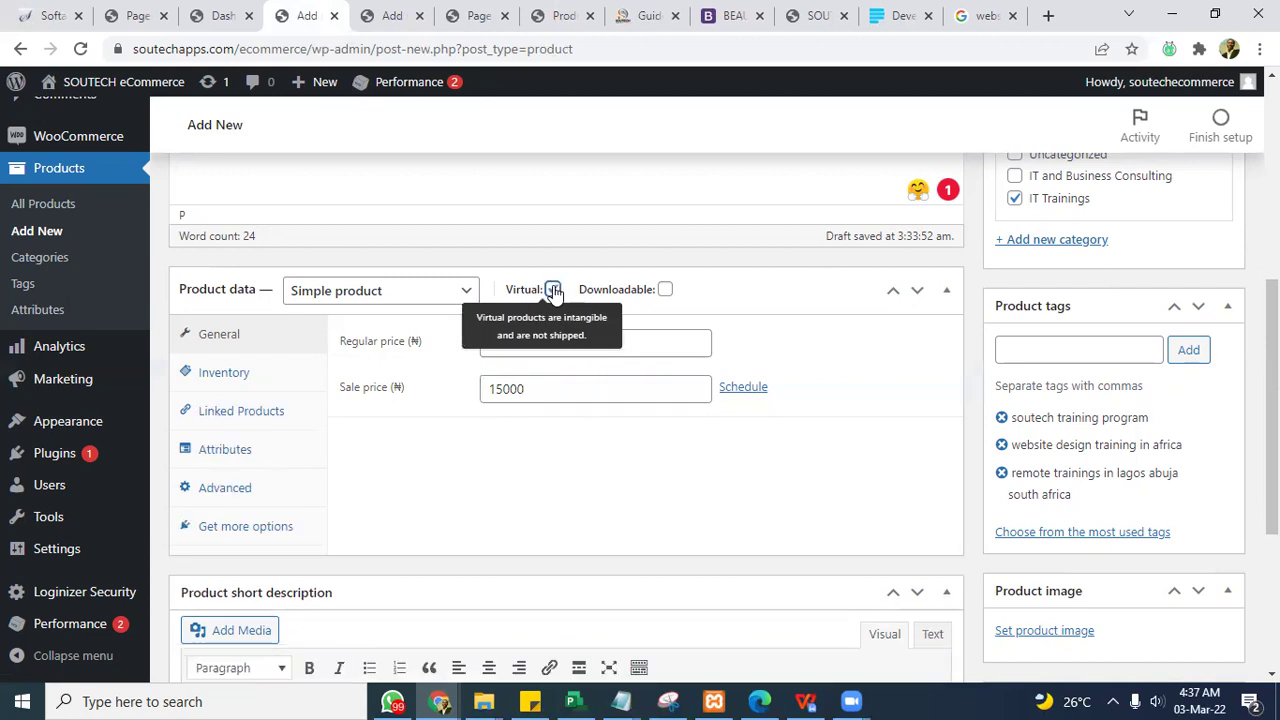
scroll(553, 290, "down", 3)
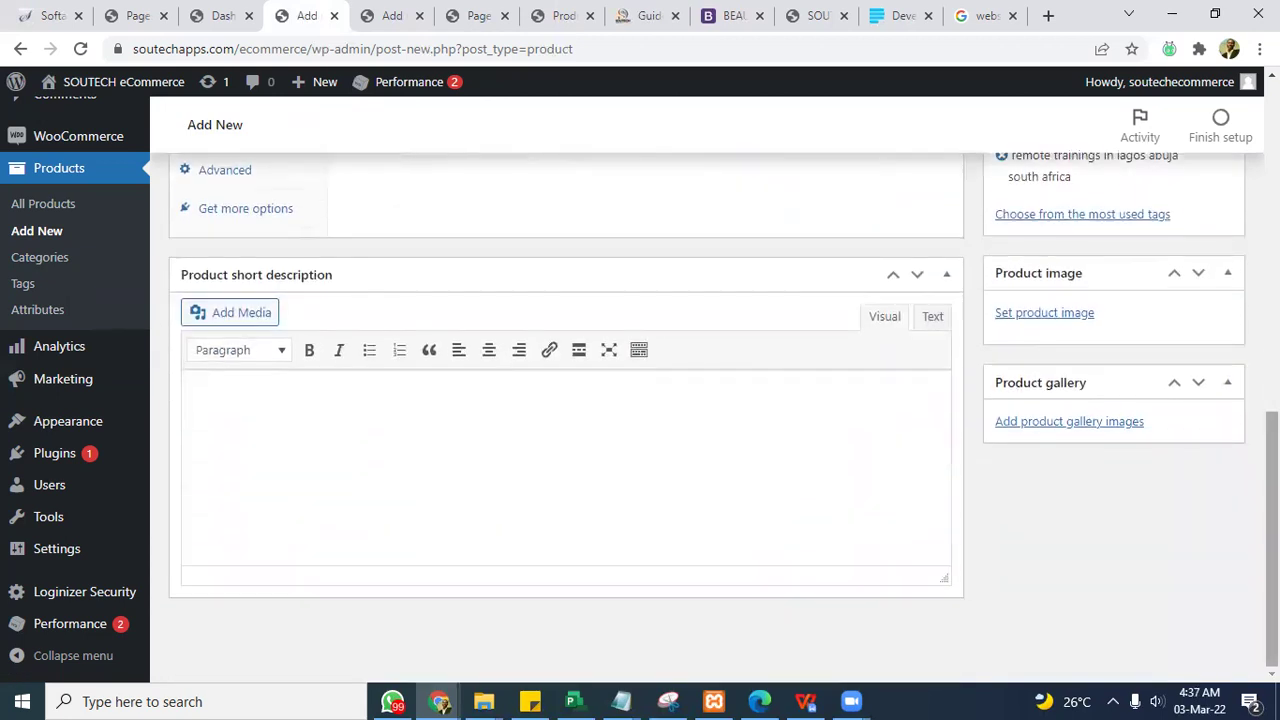
scroll(780, 500, "up", 3)
left_click(553, 303)
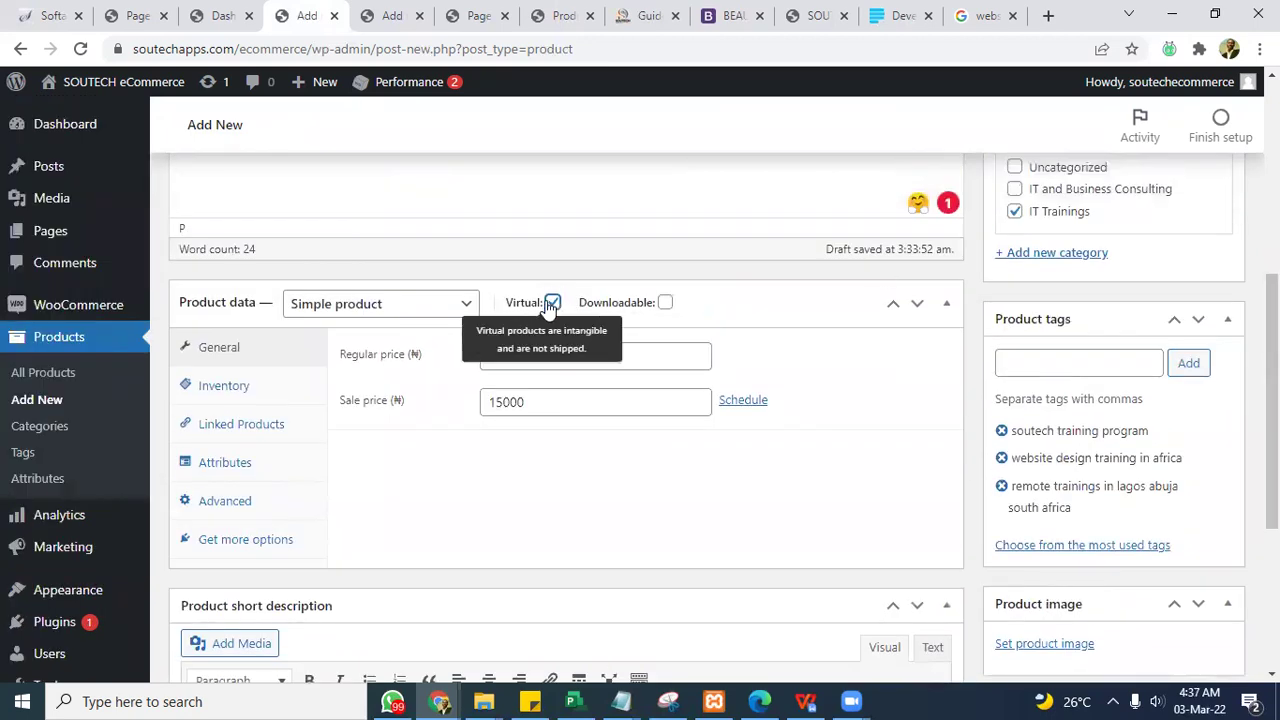
left_click_drag(1271, 358, 1243, 384)
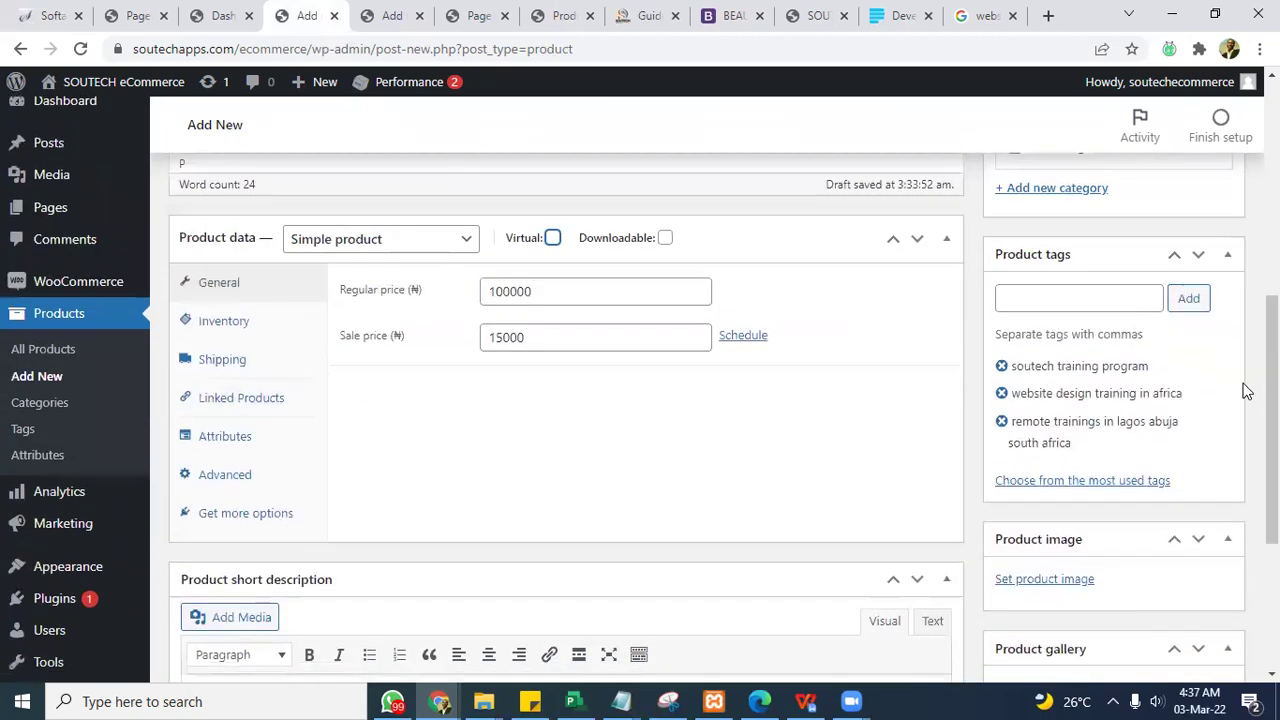
left_click(552, 238)
left_click_drag(1271, 380, 1271, 492)
left_click(628, 514)
type("hello hello hello we are just learning")
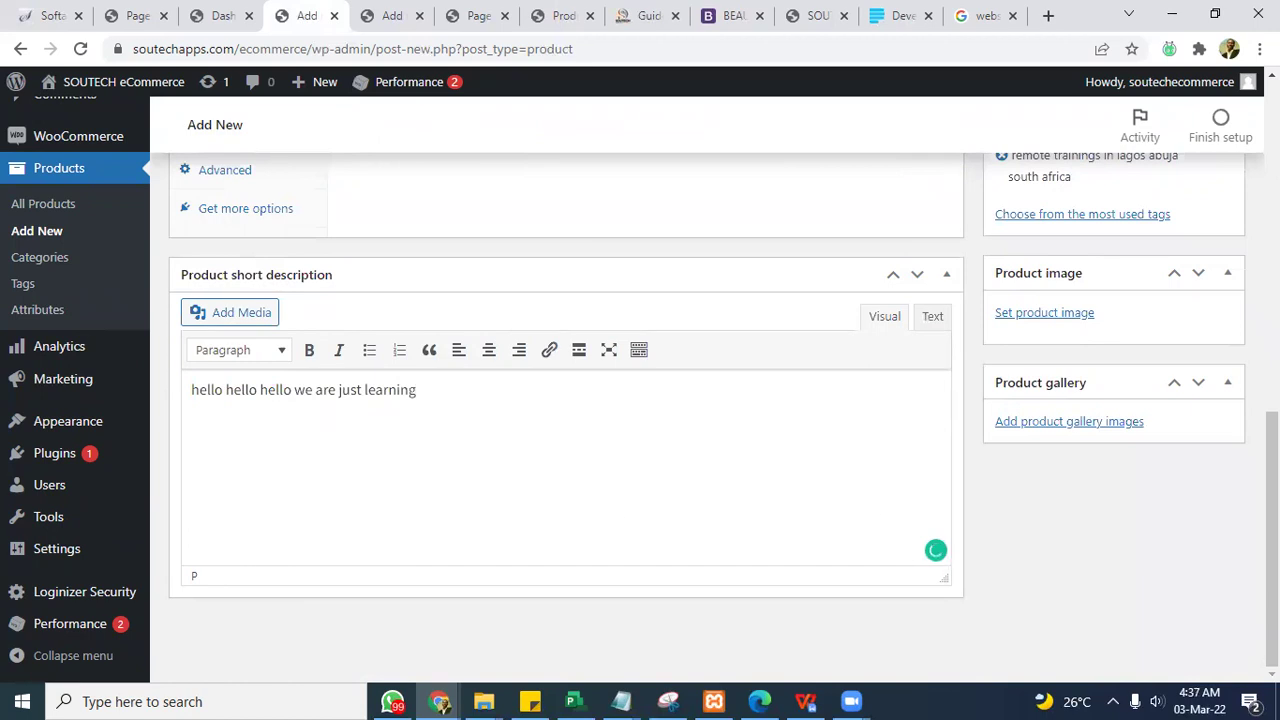
Open Set product image and choose Select Files to browse the computer for an image
scroll(566, 420, "up", 2)
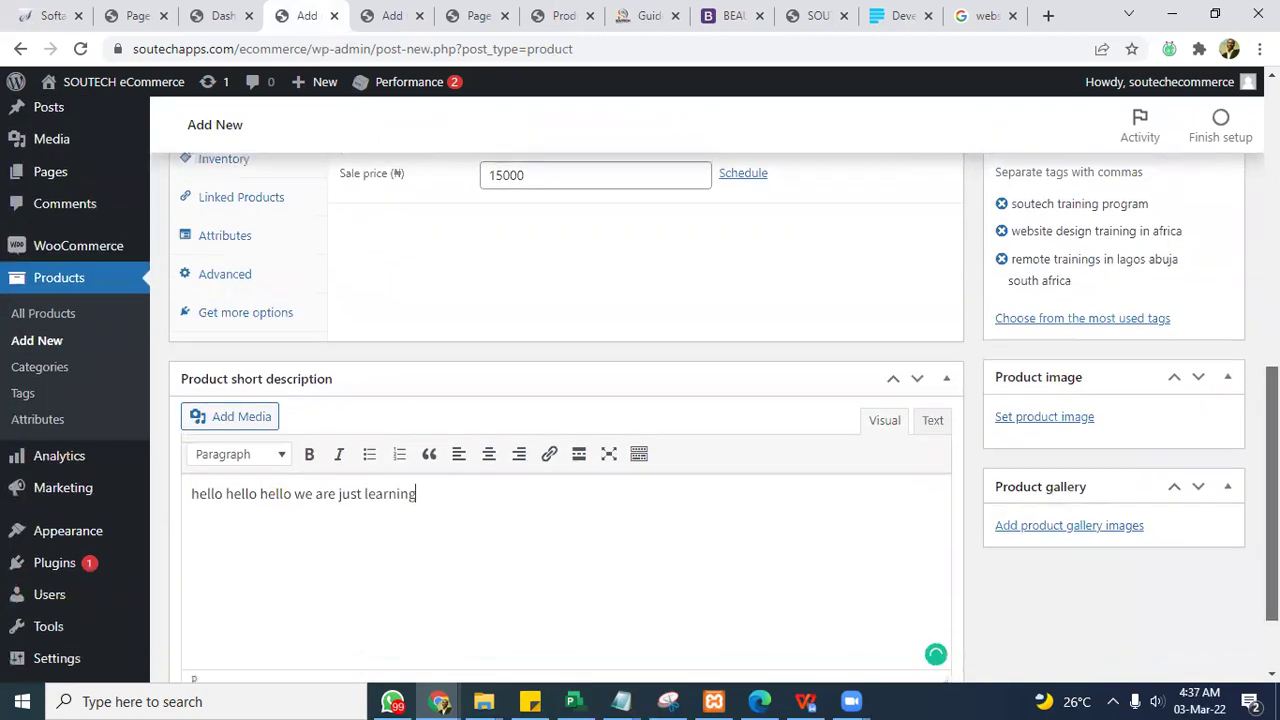
scroll(1017, 430, "down", 1)
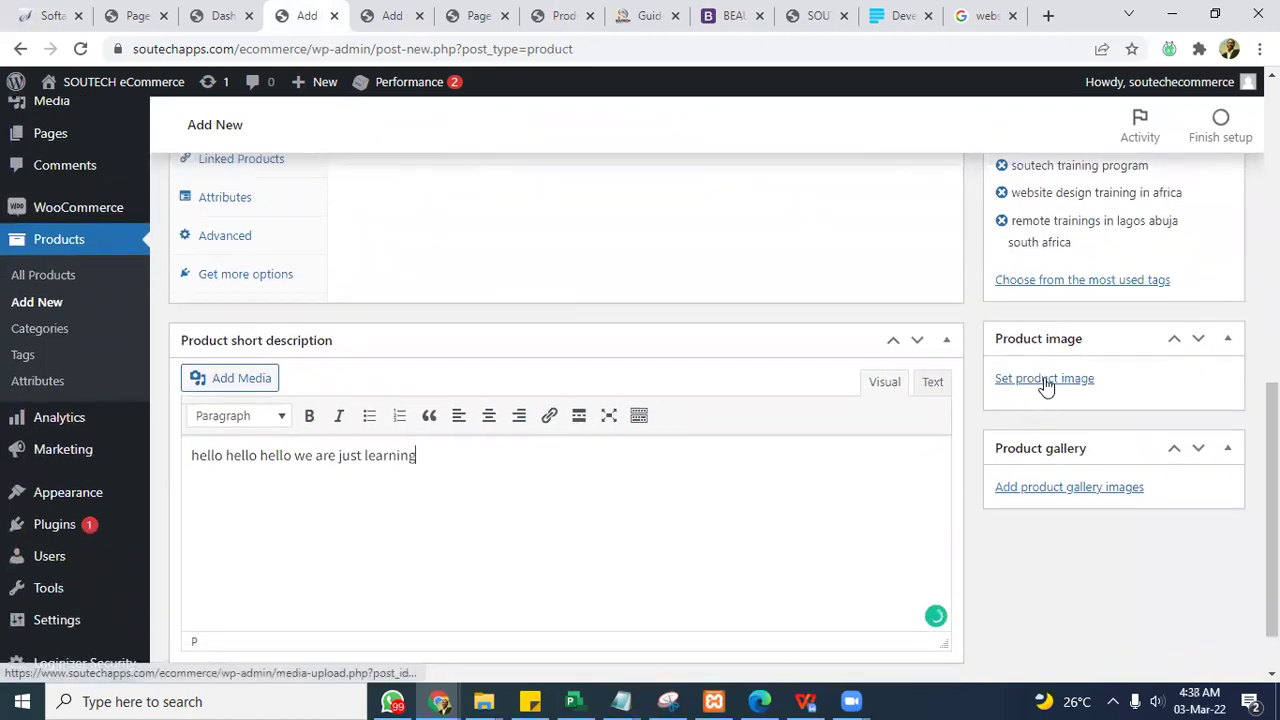
left_click(1044, 379)
left_click(624, 405)
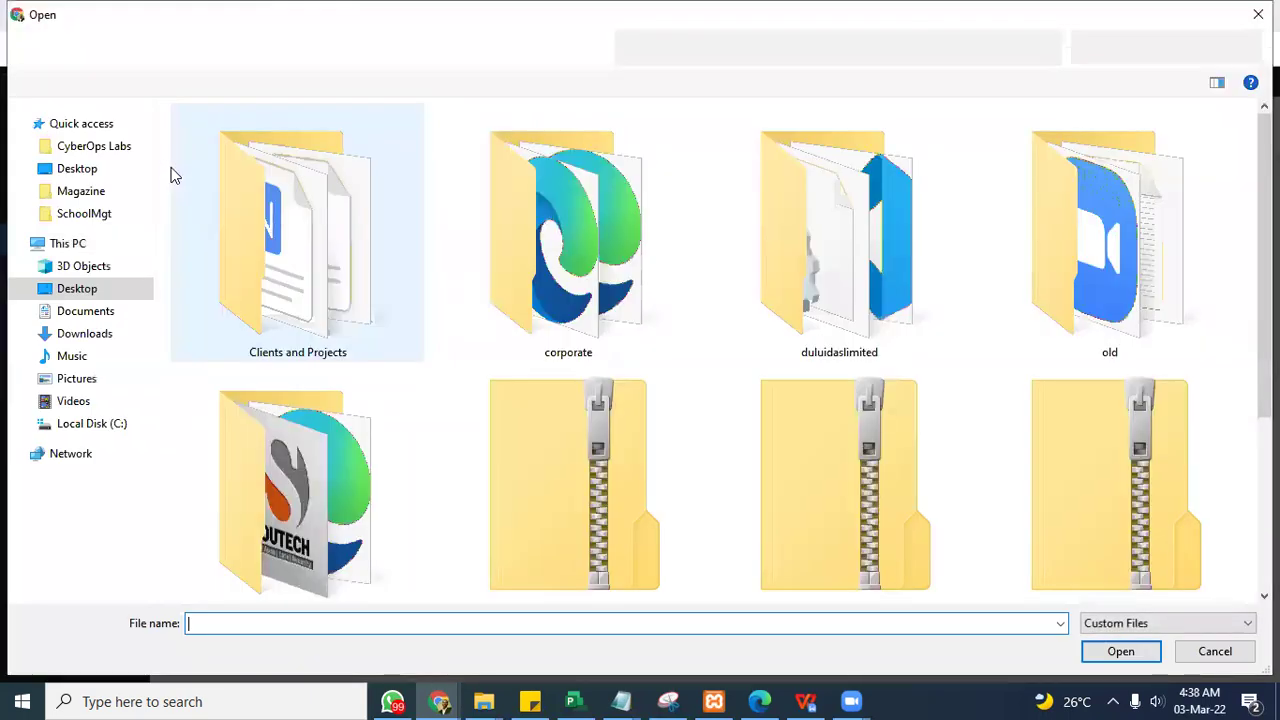
Pick 'Cyber security and Pentesting Free course in Feb 2022' from the Downloads folder
left_click(97, 334)
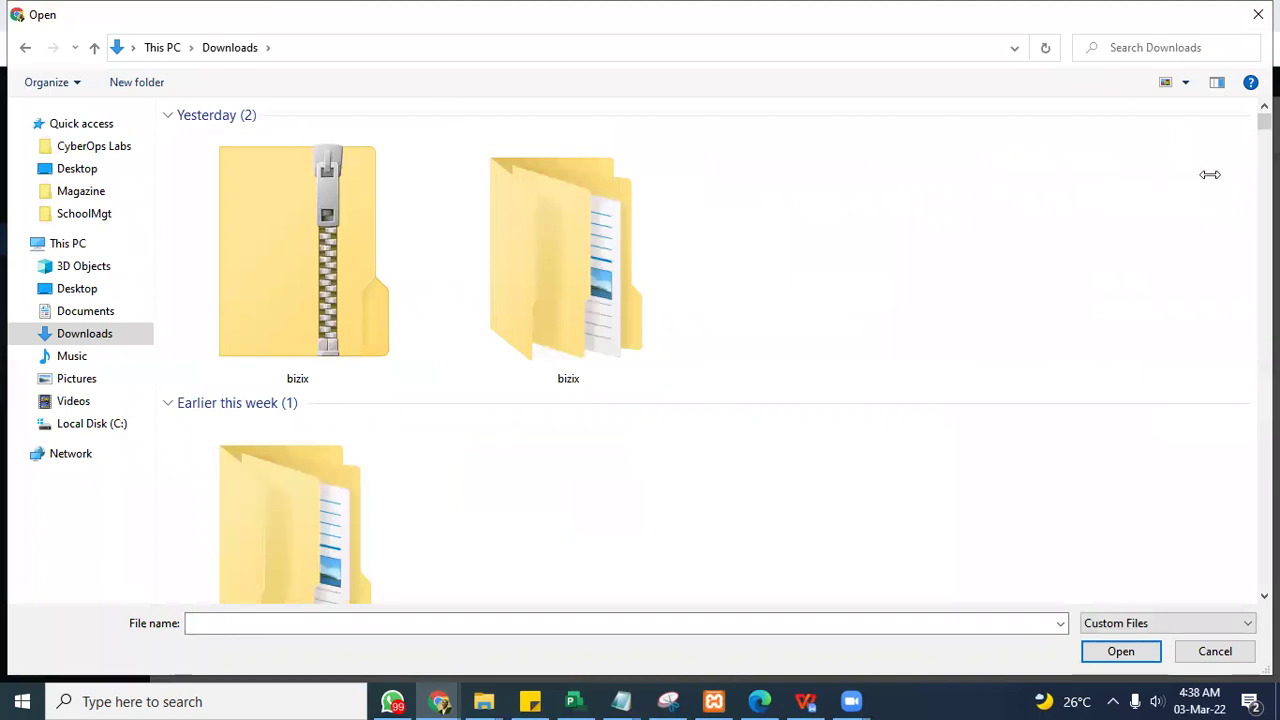
left_click_drag(1264, 128, 1264, 180)
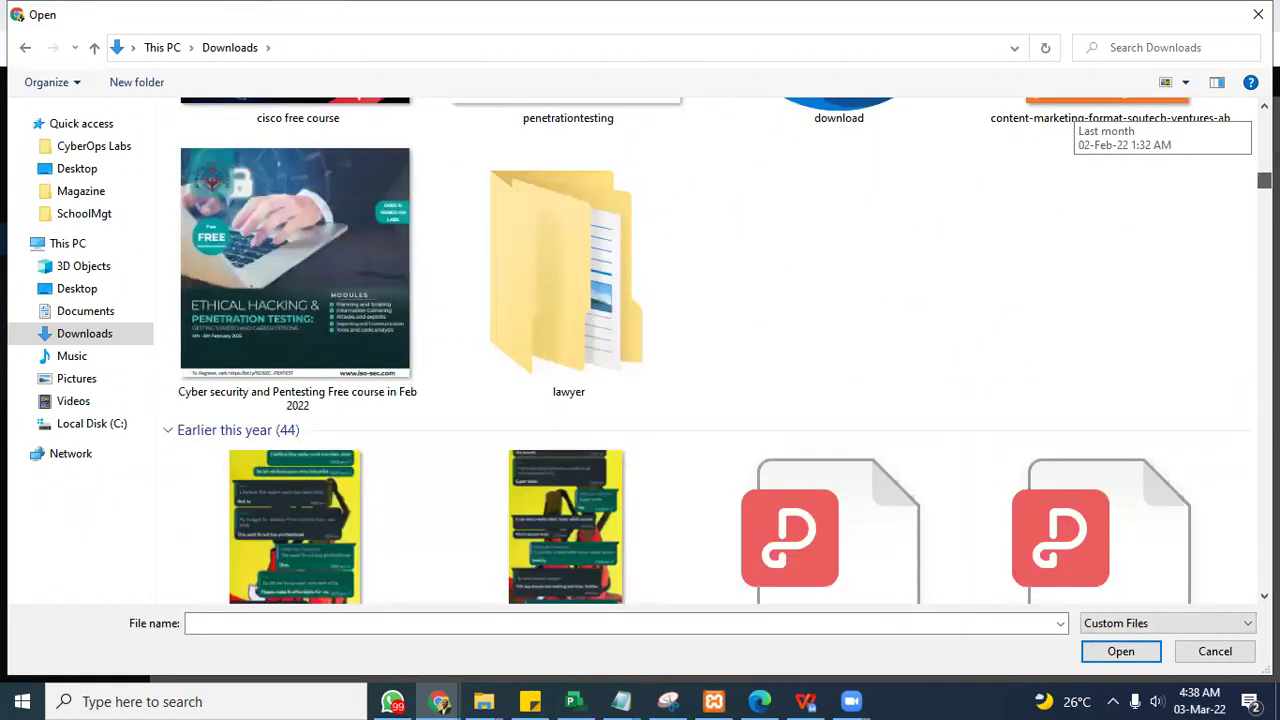
left_click(307, 287)
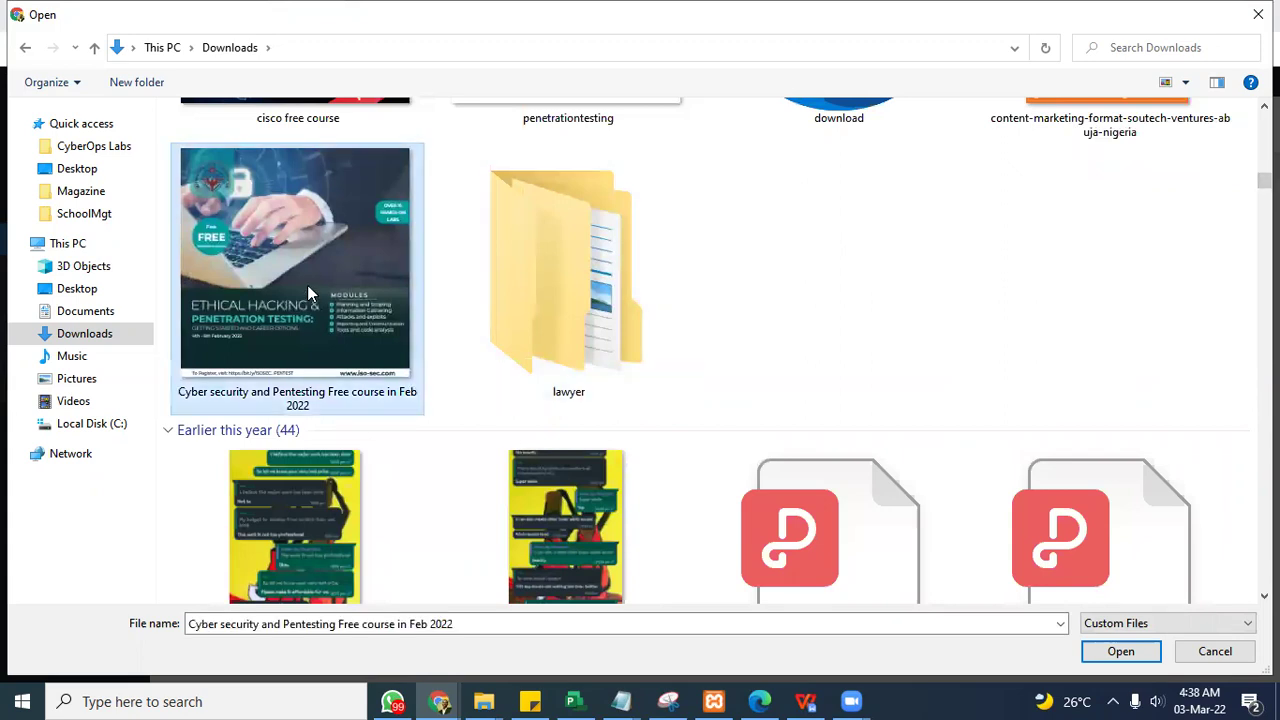
double_click(307, 285)
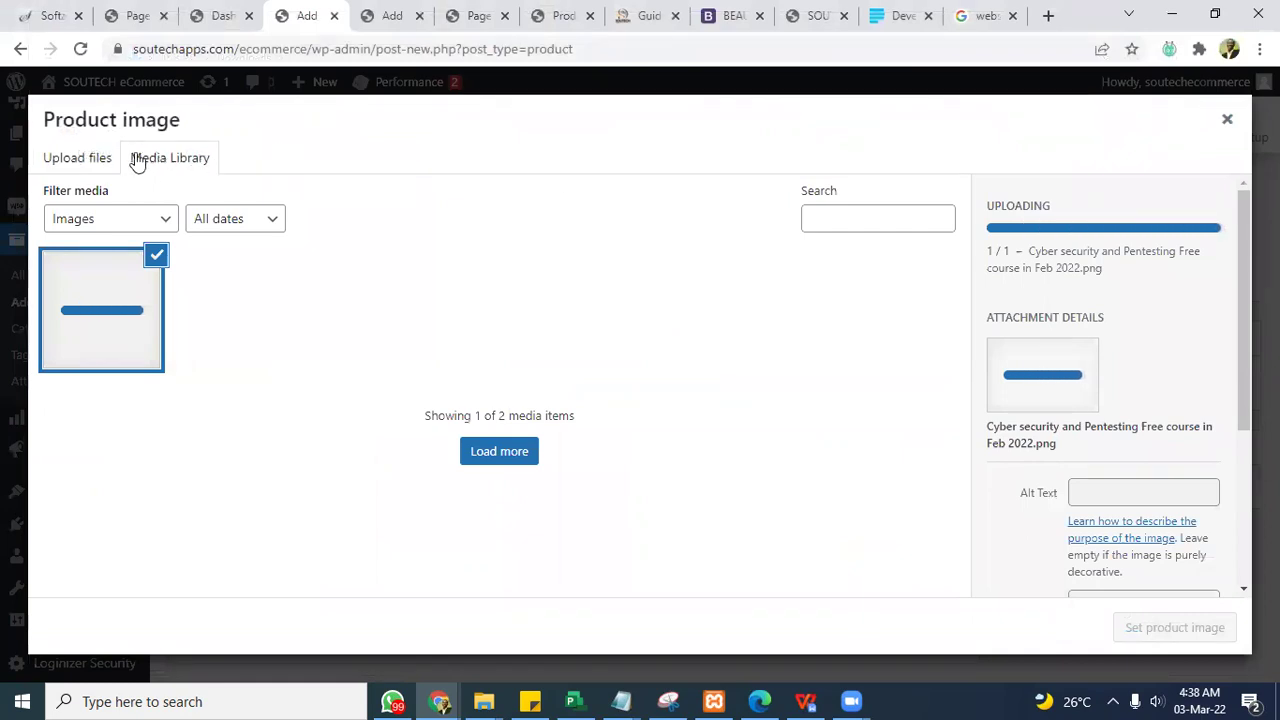
Set the uploaded Cyber security course image as the product image
left_click(79, 168)
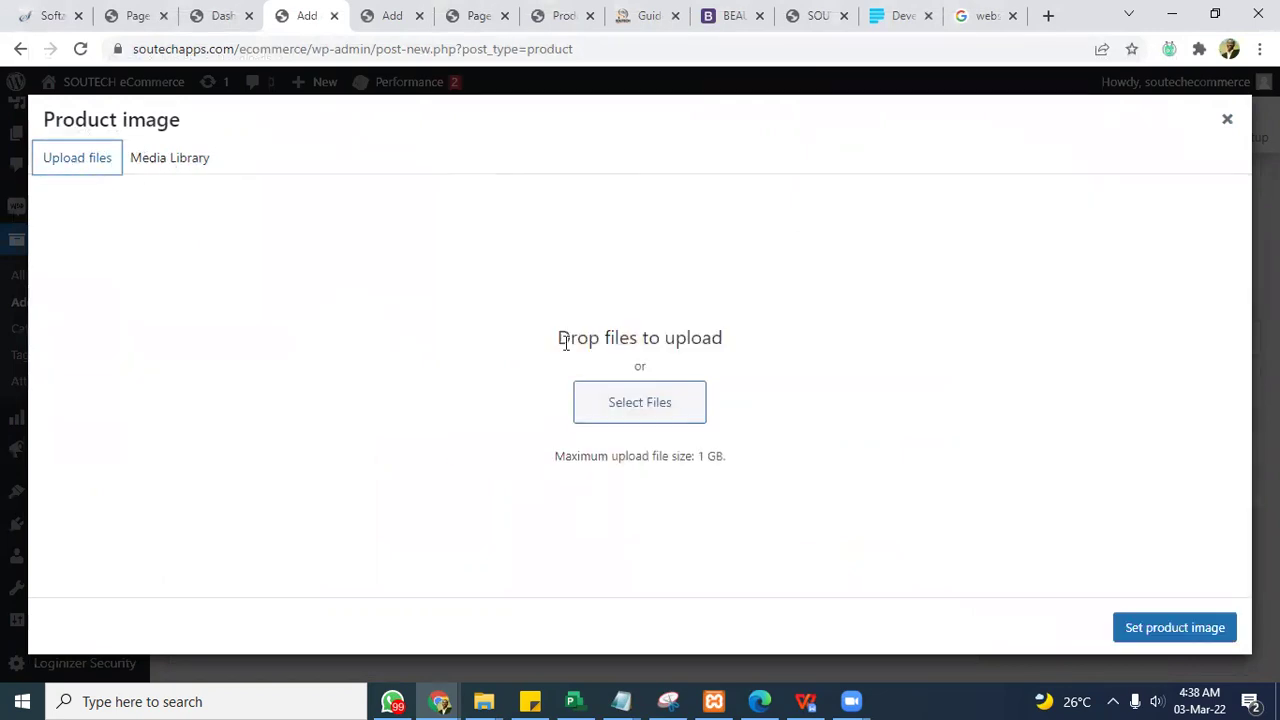
left_click(172, 158)
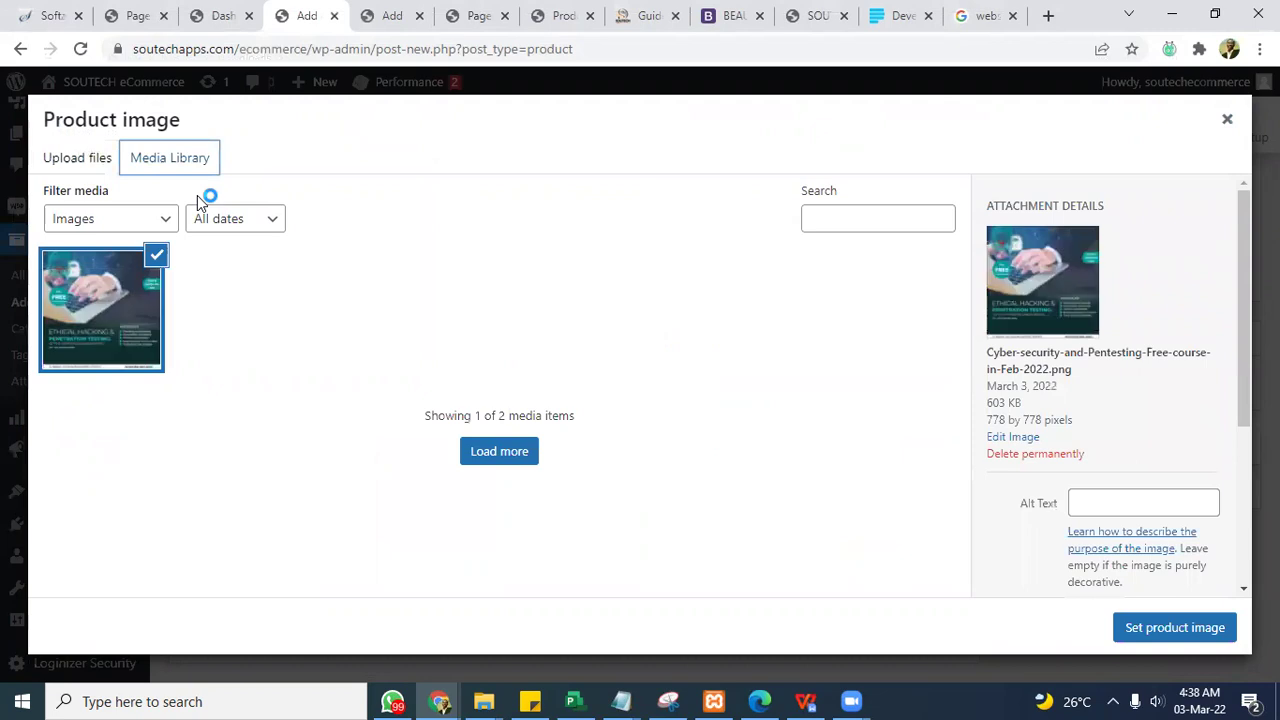
left_click(1177, 630)
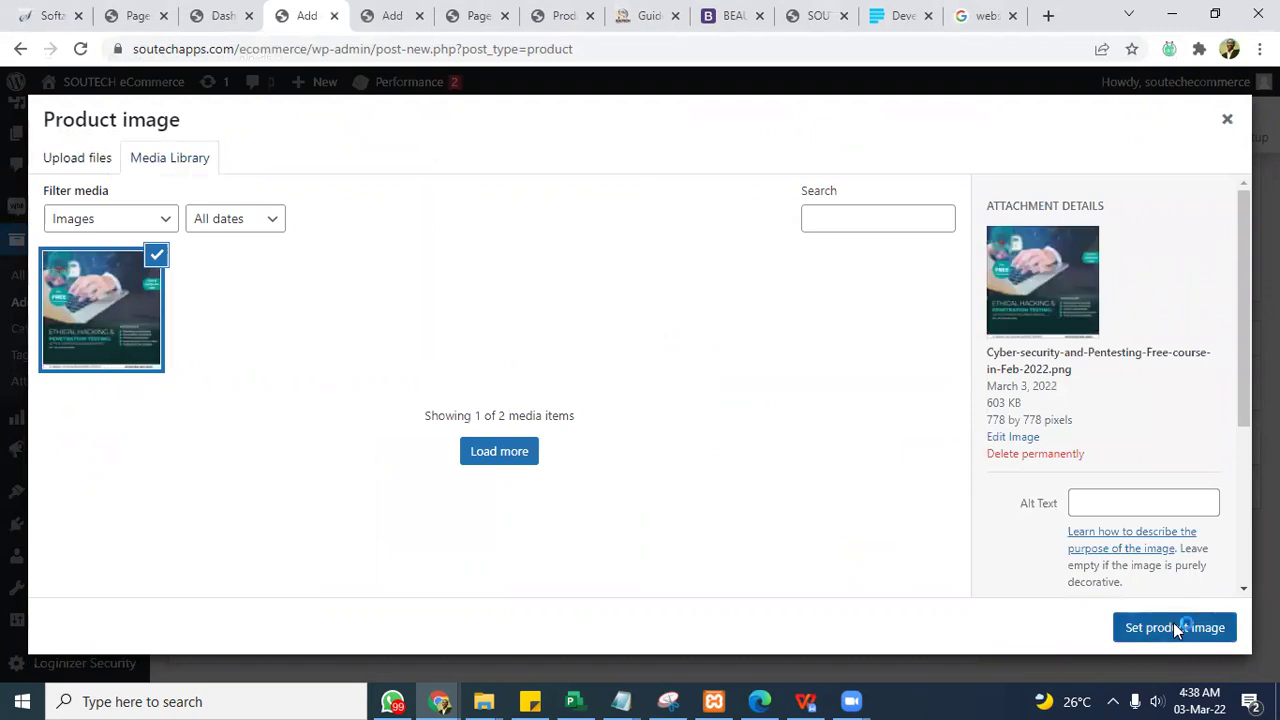
Give the product image the alt text 'image for training' and confirm it
scroll(1105, 480, "down", 2)
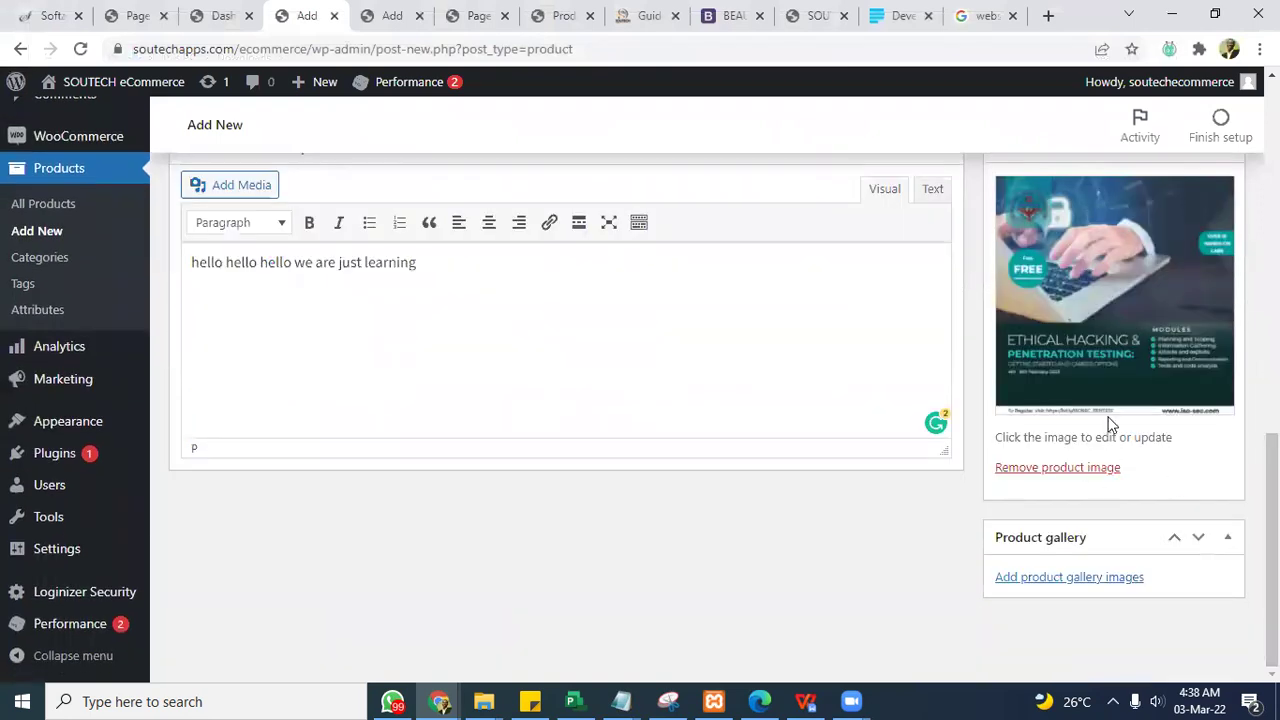
left_click(1104, 362)
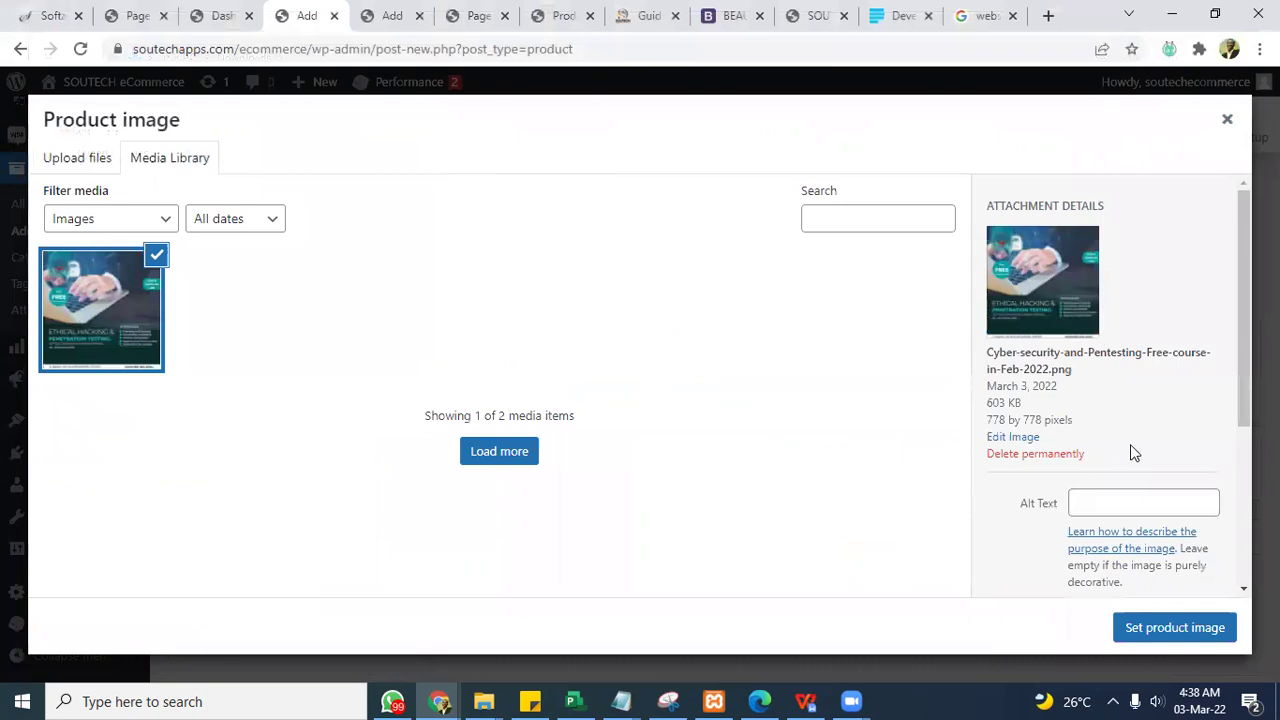
left_click_drag(1237, 371, 1242, 429)
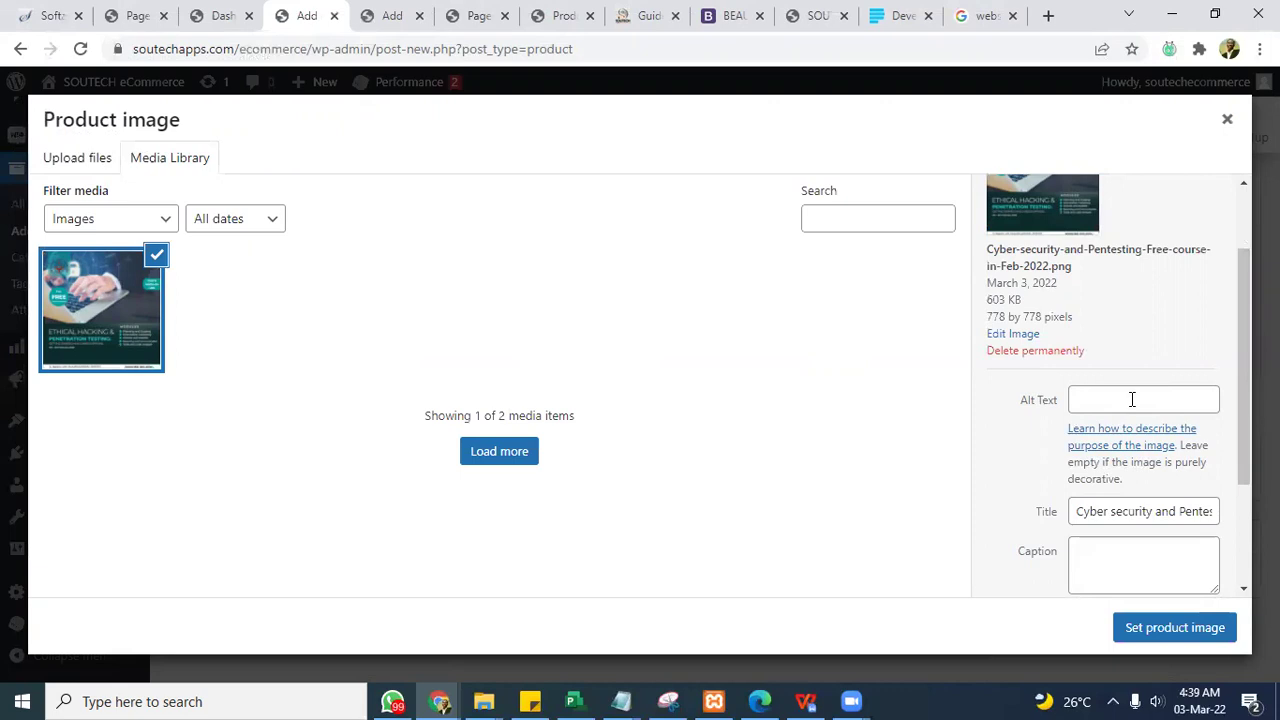
left_click(1132, 399)
type("image for training-")
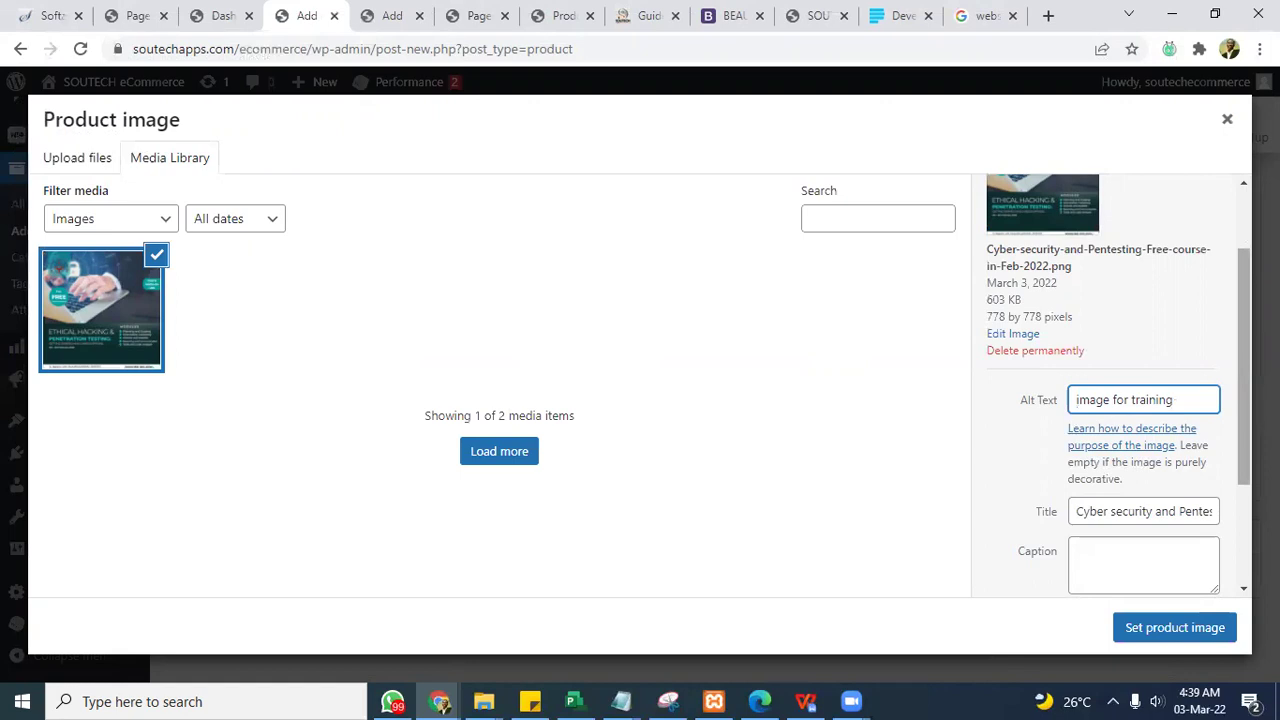
scroll(1174, 563, "down", 3)
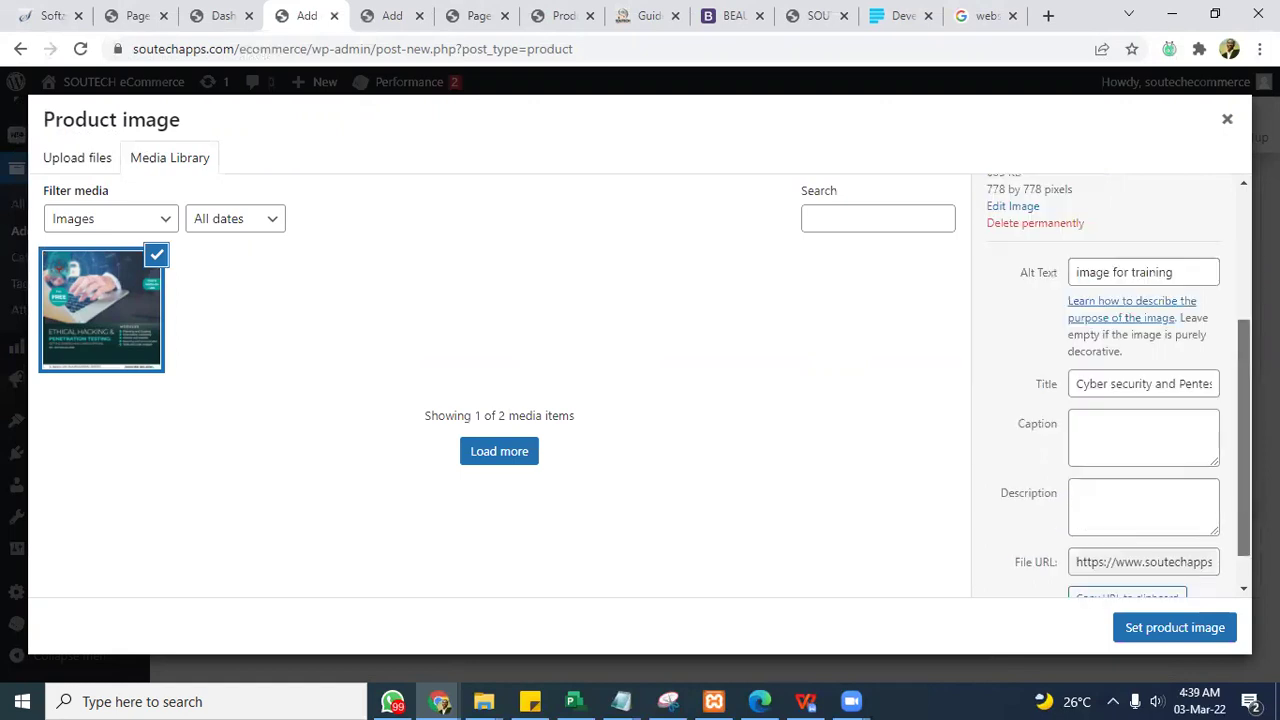
left_click(1165, 628)
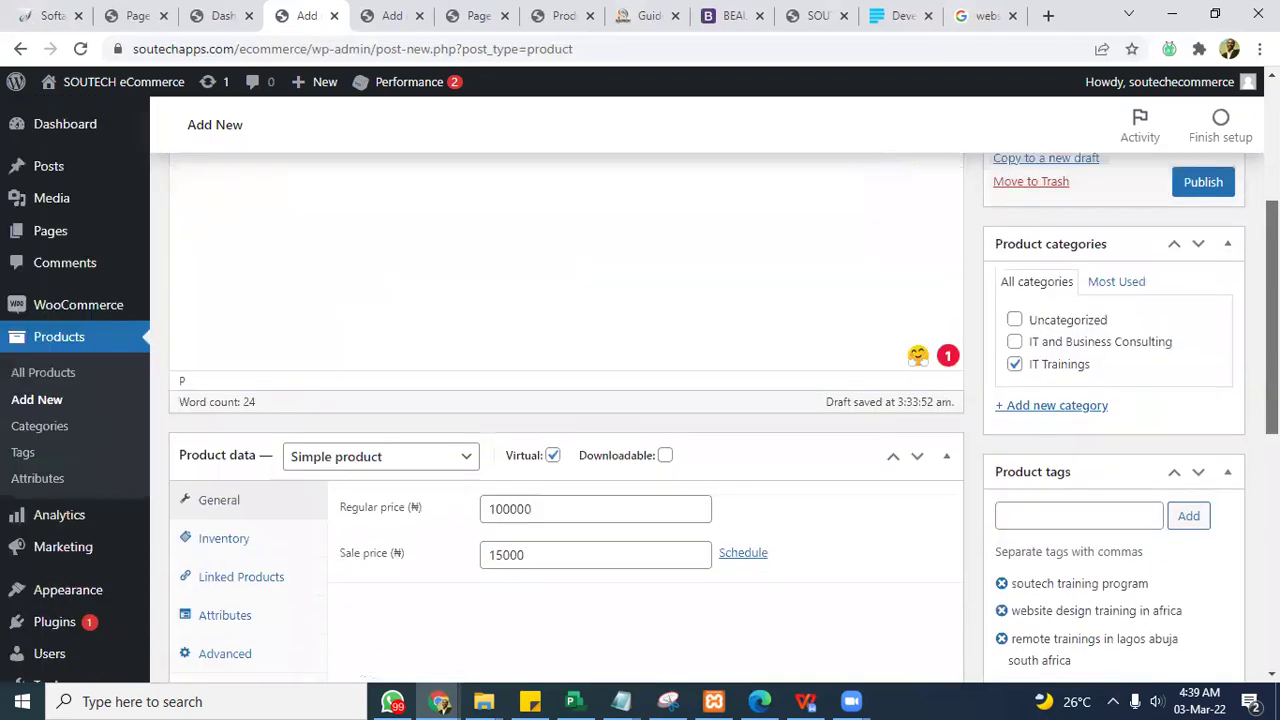
scroll(1210, 322, "up", 2)
Publish 'Website Design Training Program- Remote' and open its View Product page in a new tab
left_click(1203, 373)
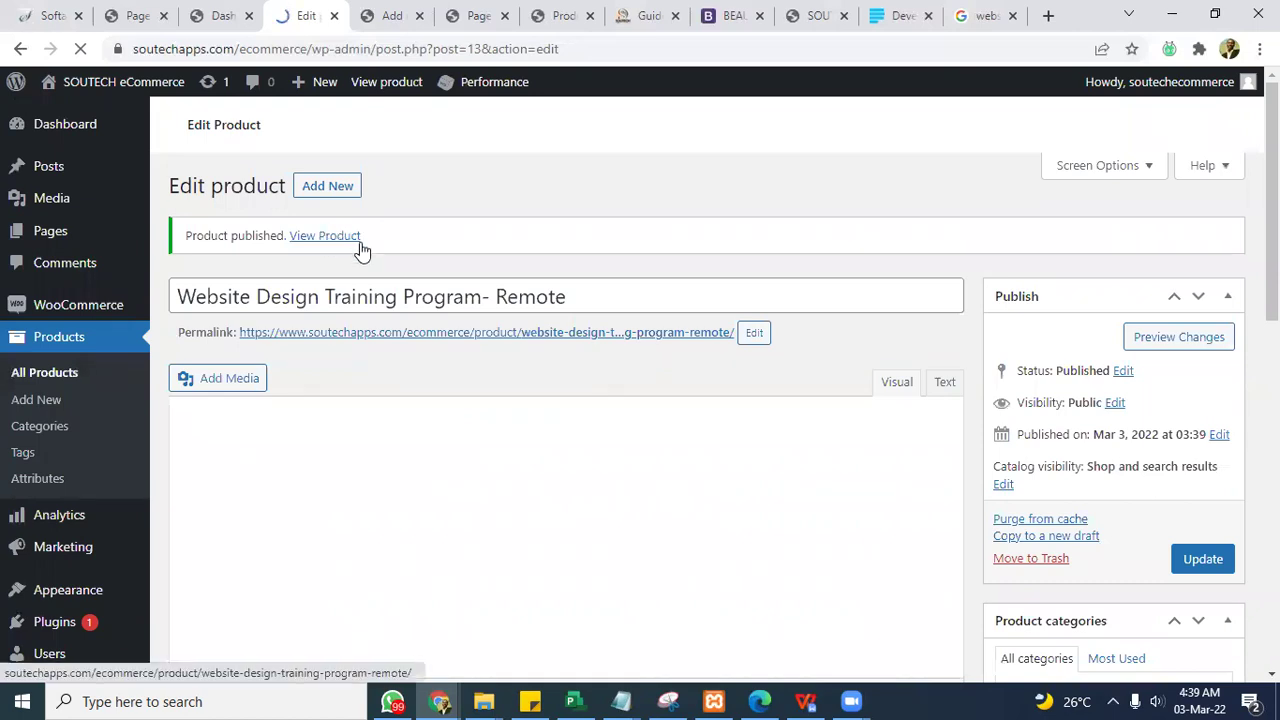
left_click(361, 242, "ctrl")
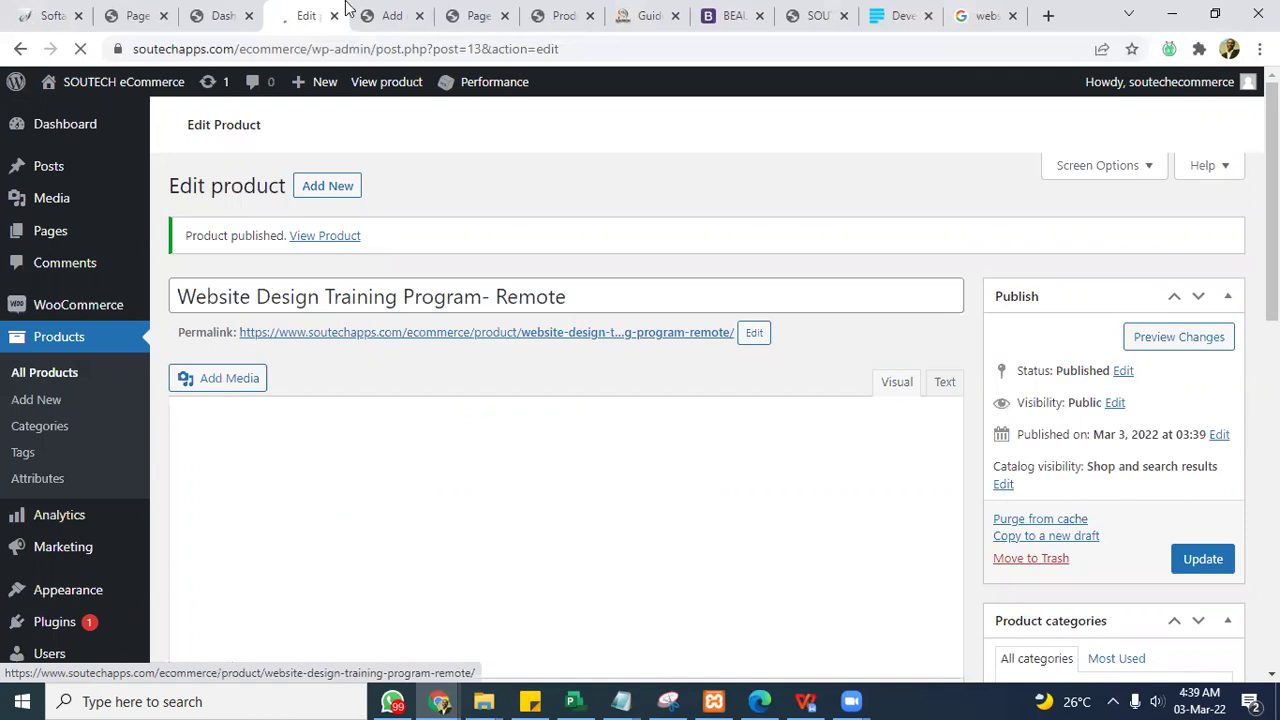
Review the Website Design Training Program- Remote page with its ₦15,000 sale price and copy its URL
left_click(352, 8)
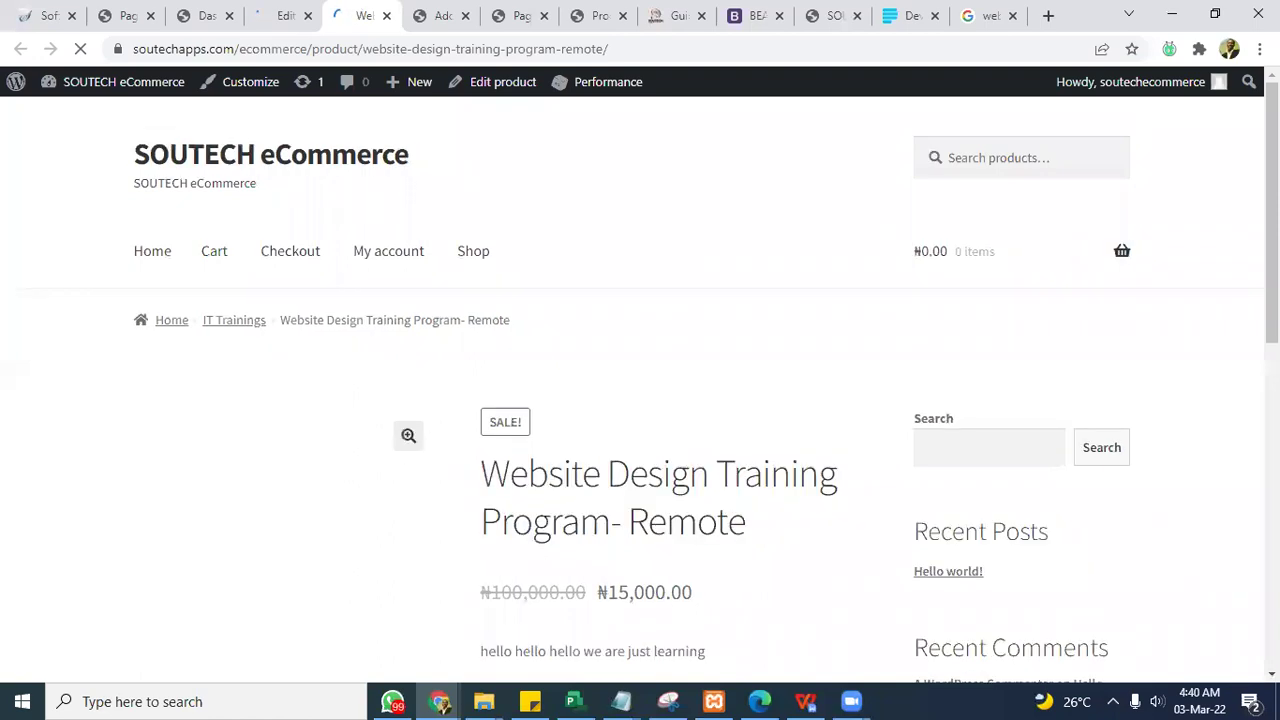
scroll(640, 380, "down", 4)
scroll(354, 366, "up", 2)
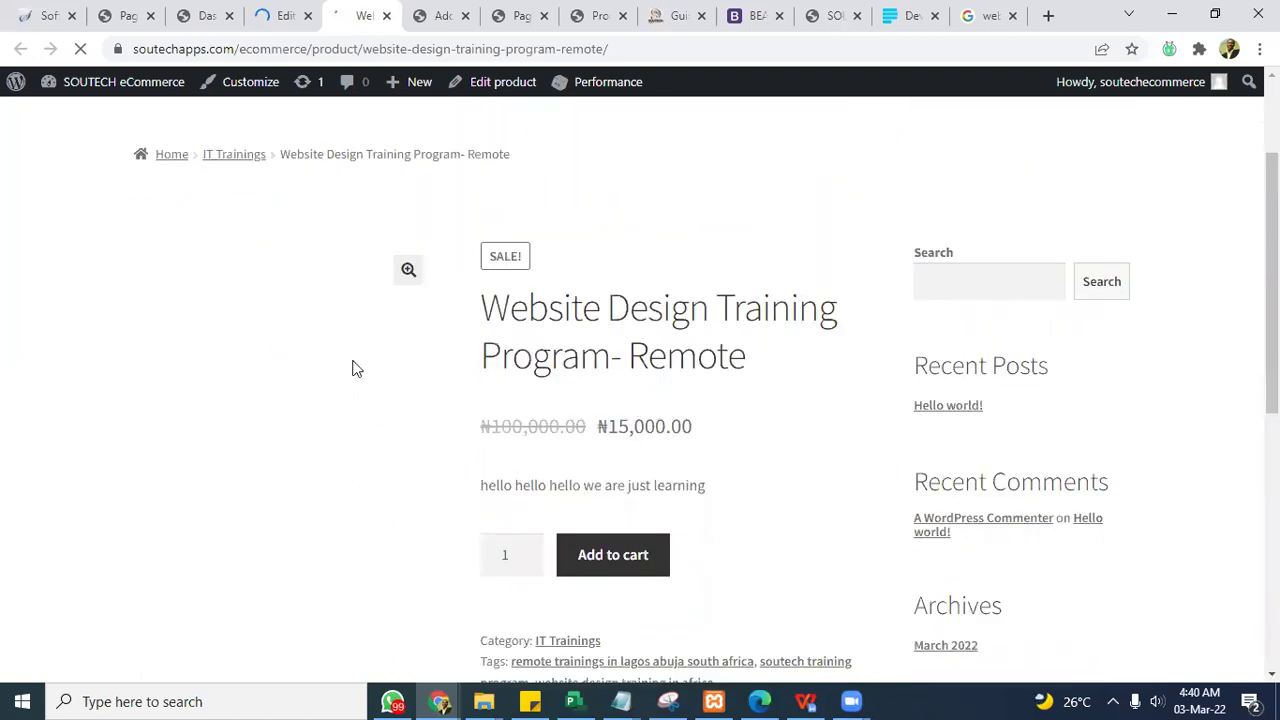
scroll(246, 366, "down", 1)
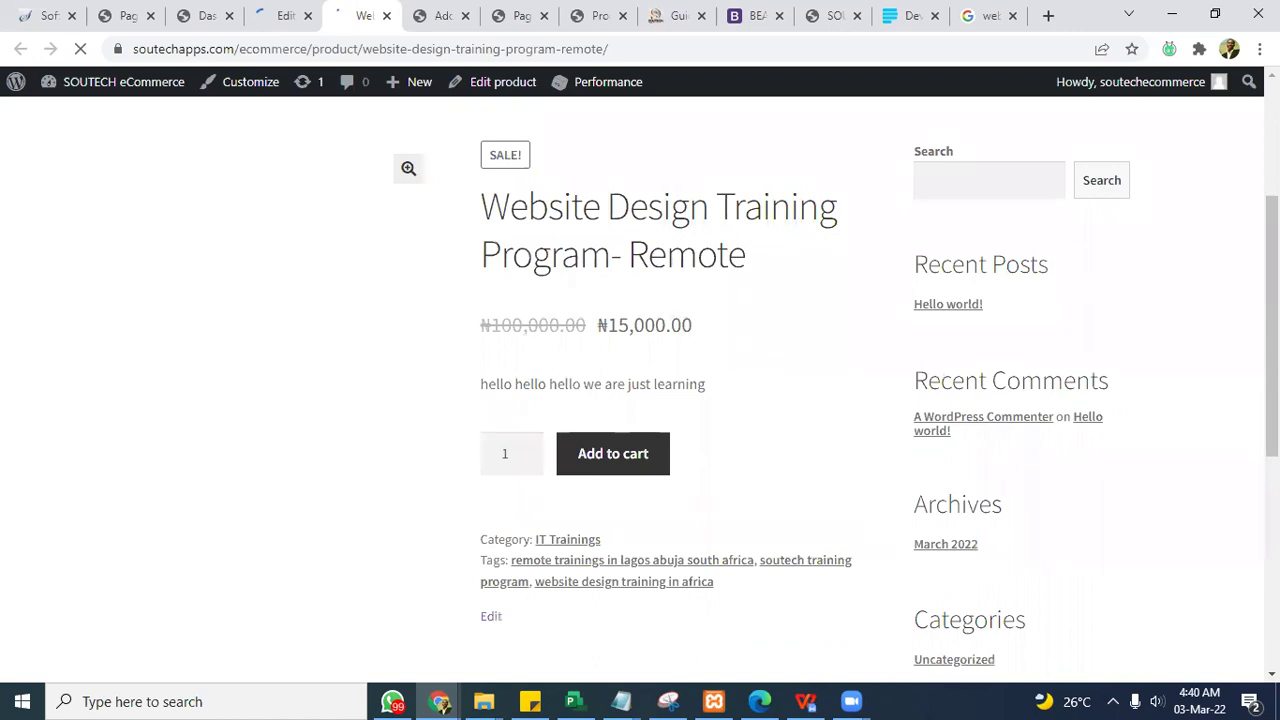
scroll(640, 380, "down", 2)
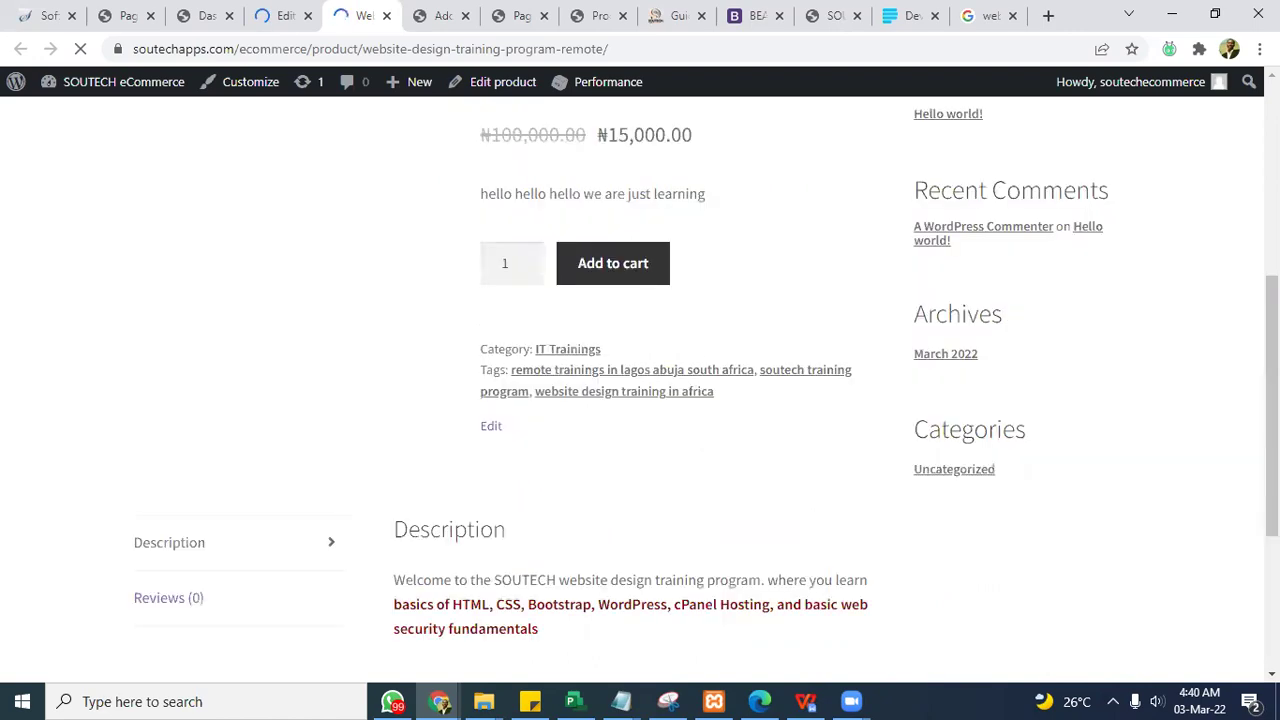
scroll(640, 380, "down", 3)
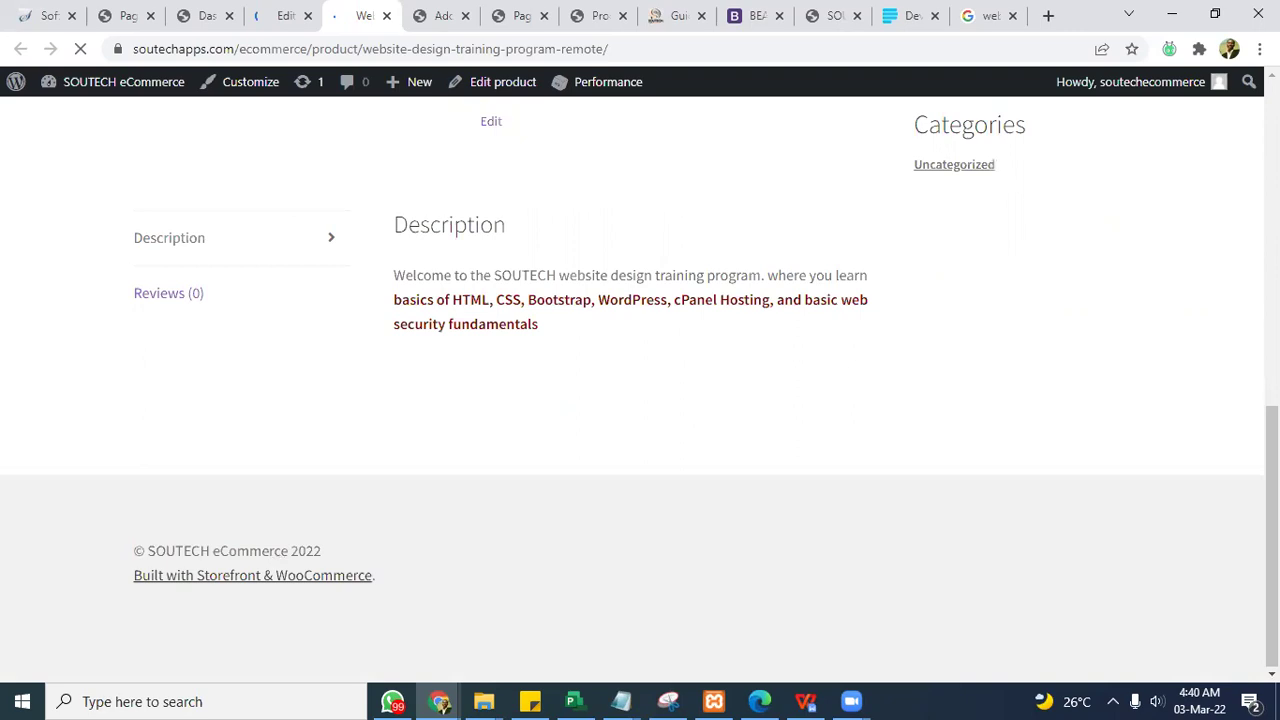
scroll(1248, 316, "up", 3)
scroll(640, 380, "up", 4)
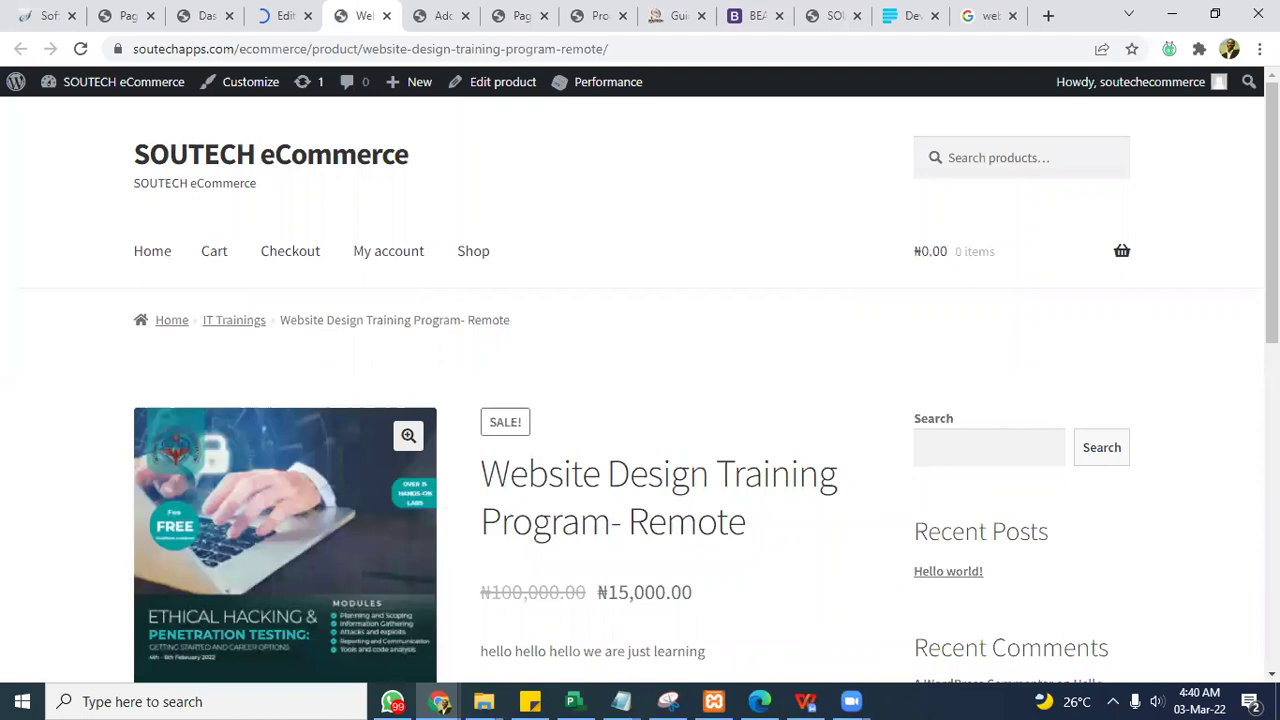
scroll(640, 400, "down", 2)
scroll(640, 400, "down", 2)
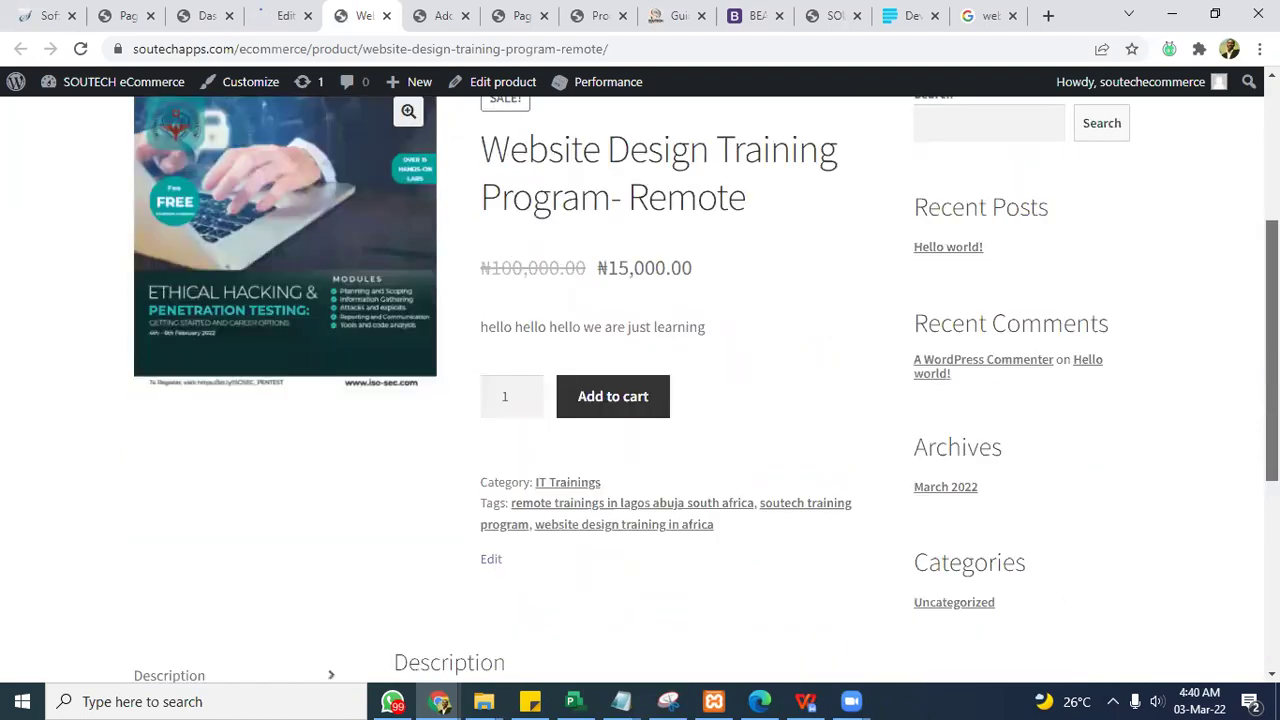
scroll(640, 400, "down", 2)
scroll(640, 400, "down", 1)
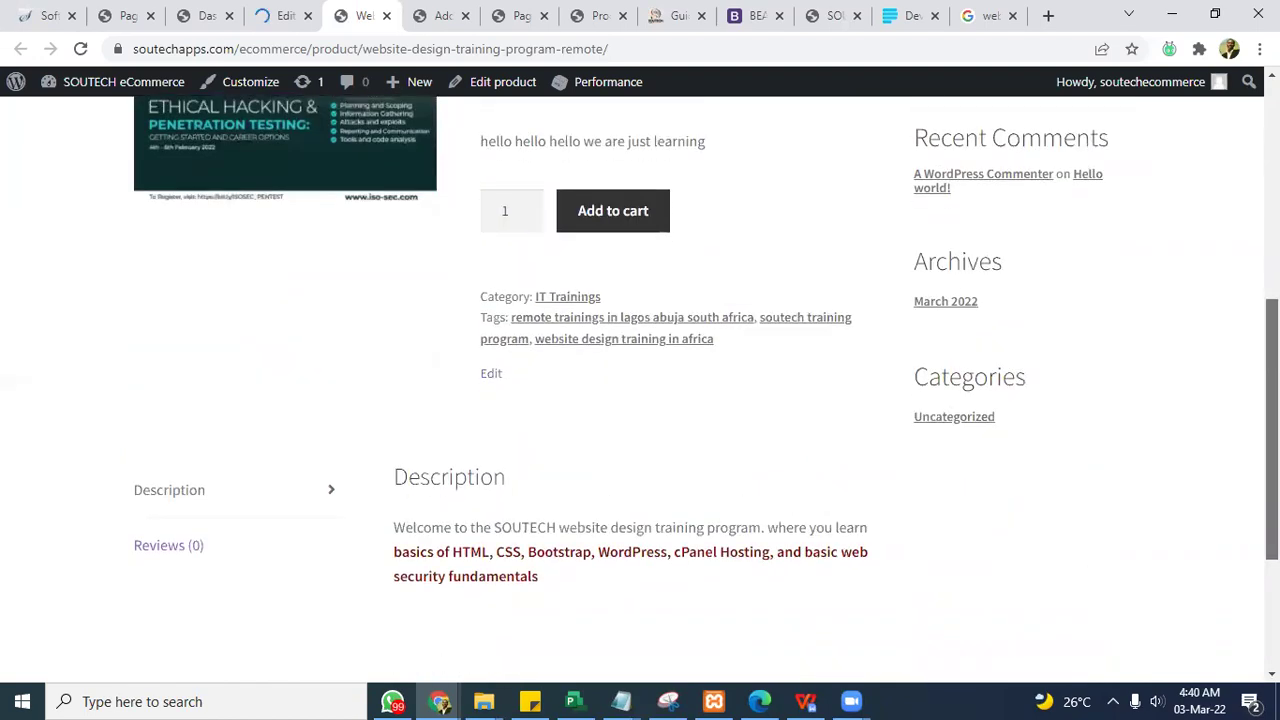
scroll(640, 400, "up", 3)
scroll(640, 400, "up", 2)
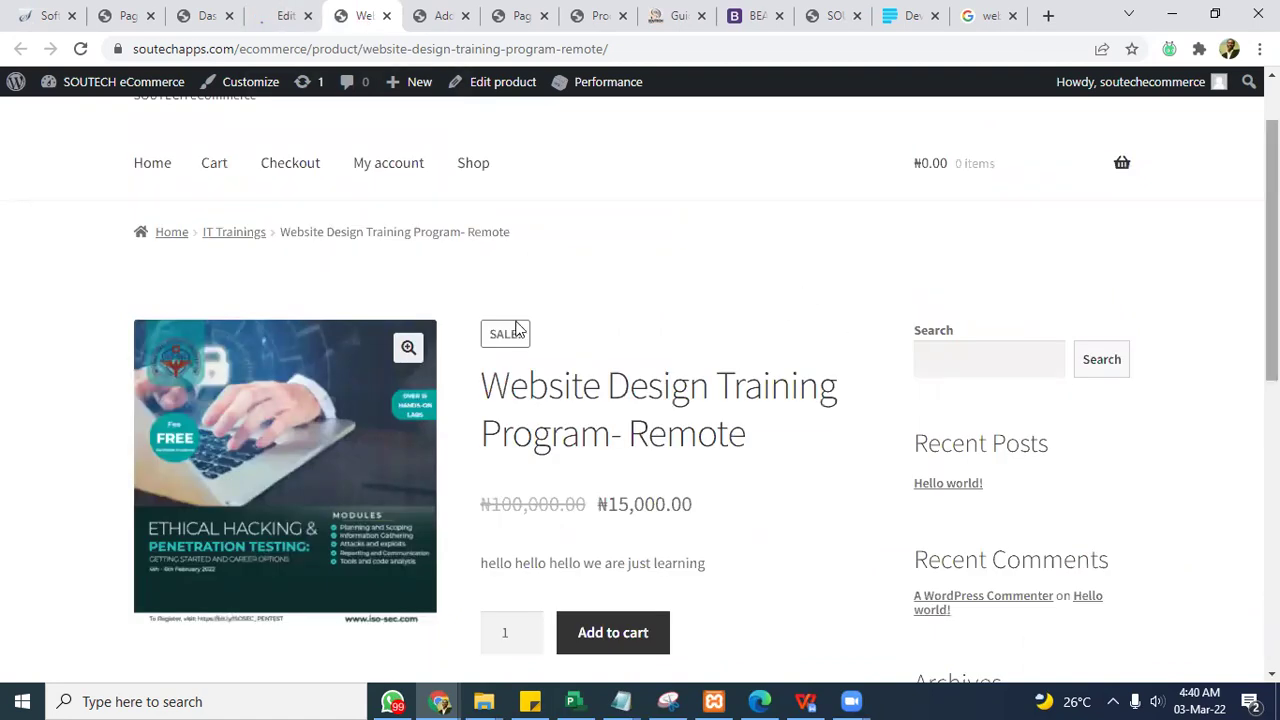
scroll(520, 330, "down", 3)
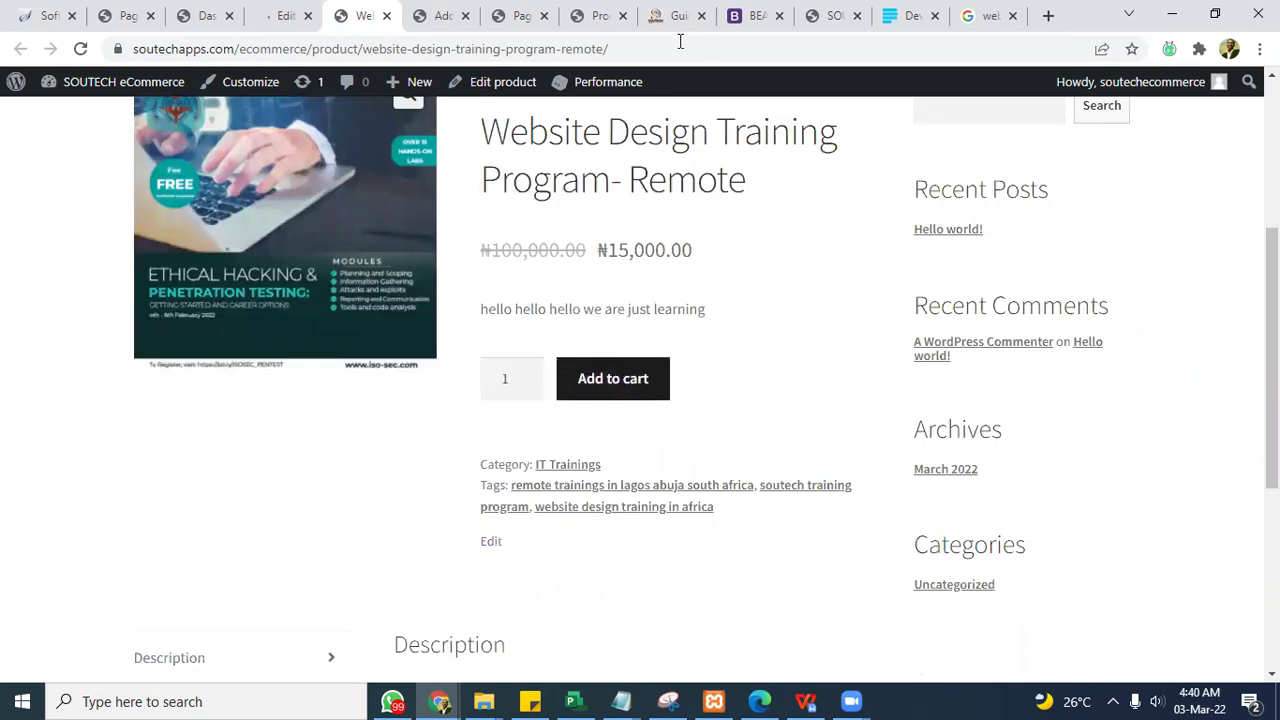
key("ctrl+l")
key("ctrl+c")
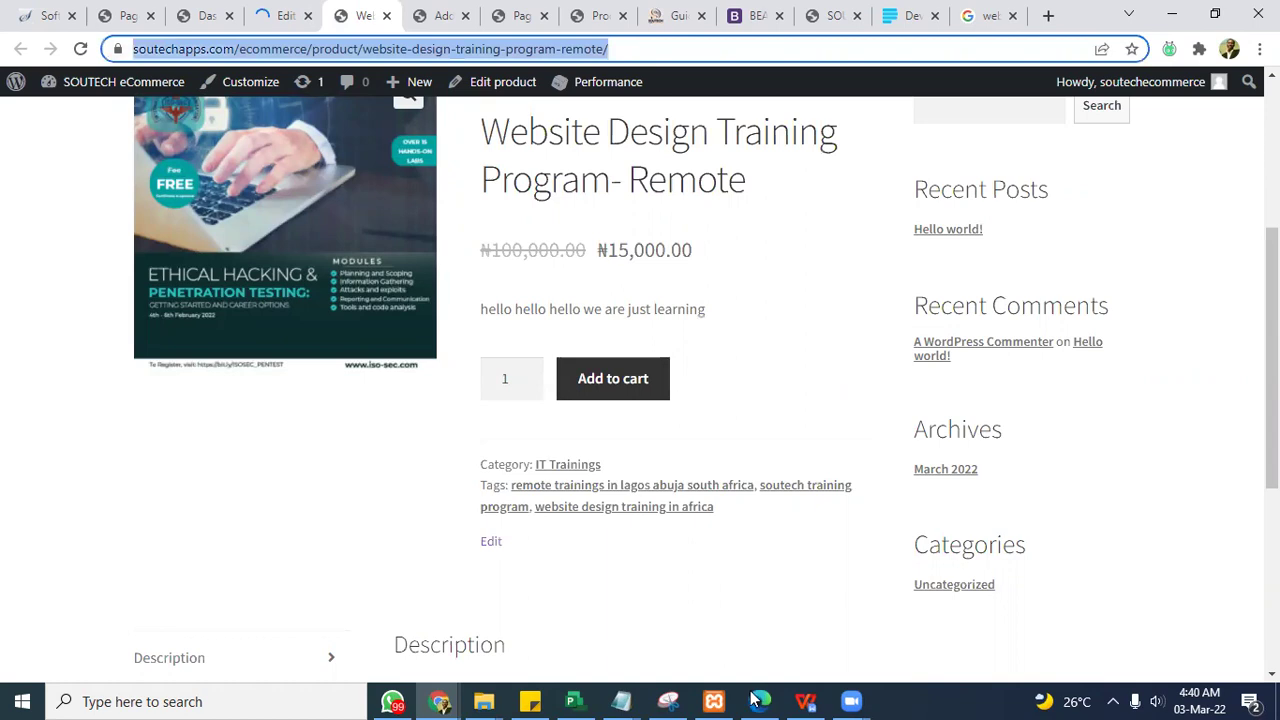
Load the copied product URL in Edge in place of the router page, maximize it, and open the store homepage
left_click(756, 700)
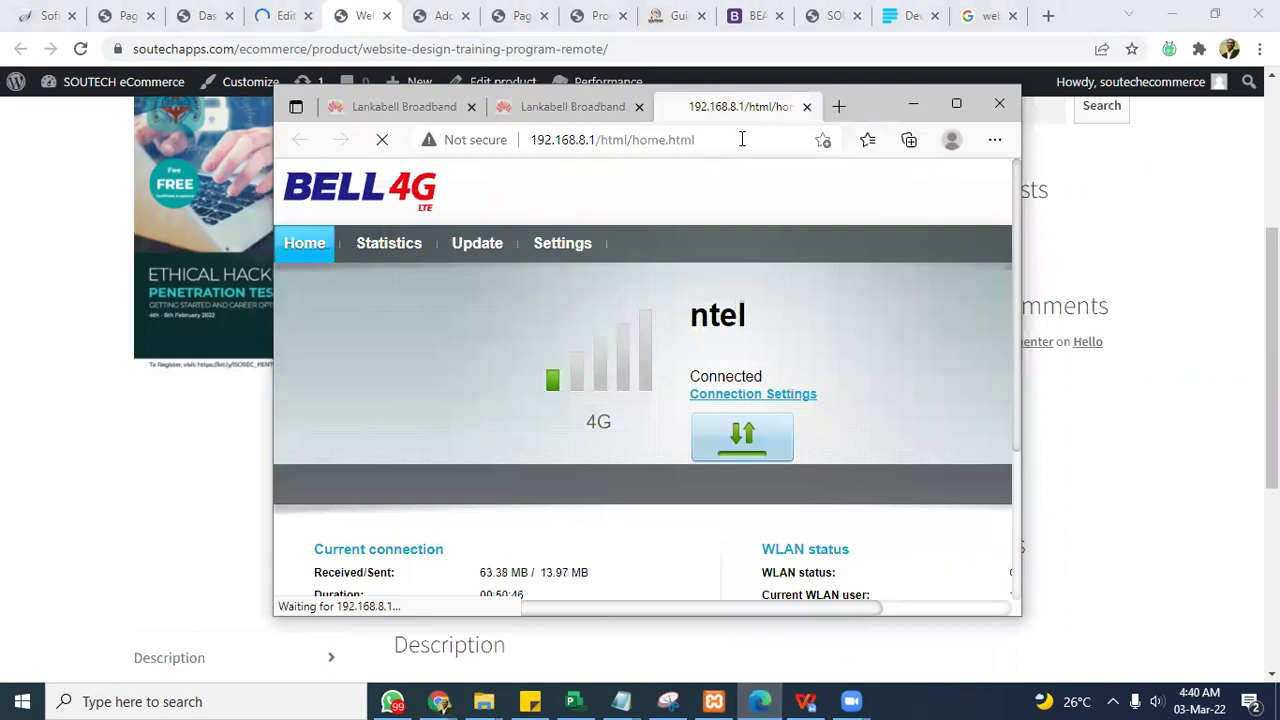
left_click(738, 154)
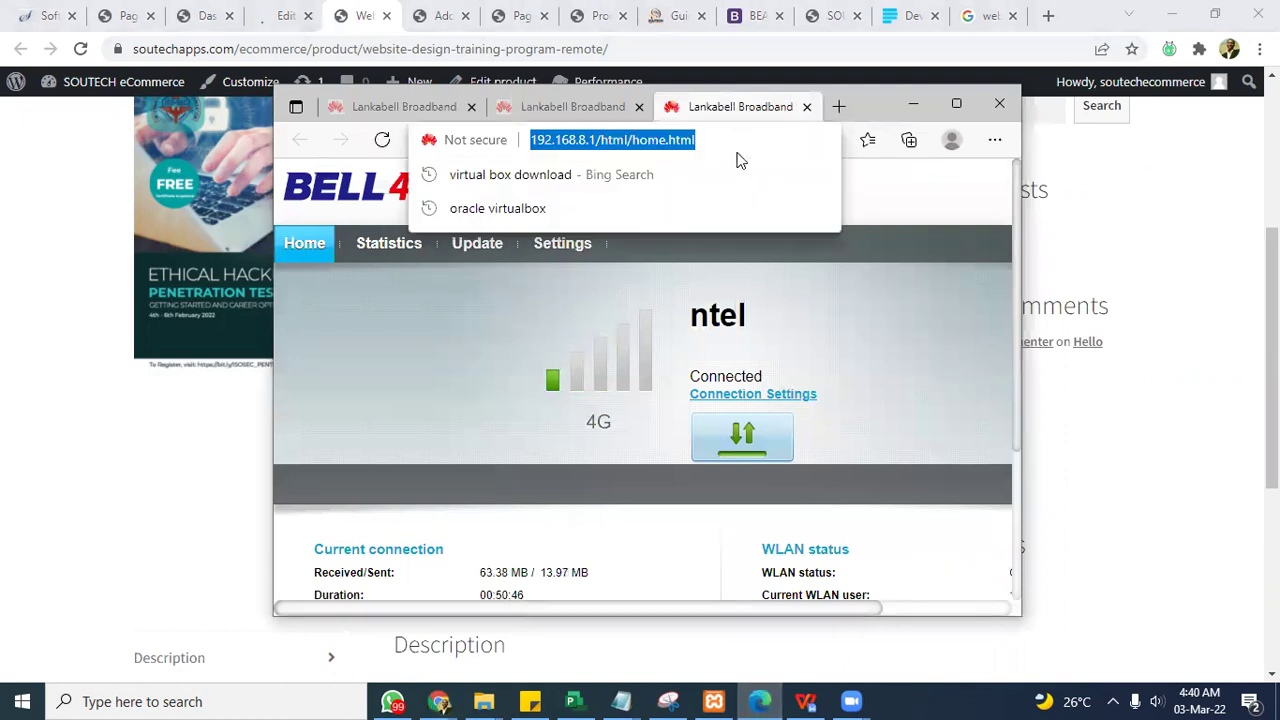
key("ctrl+v")
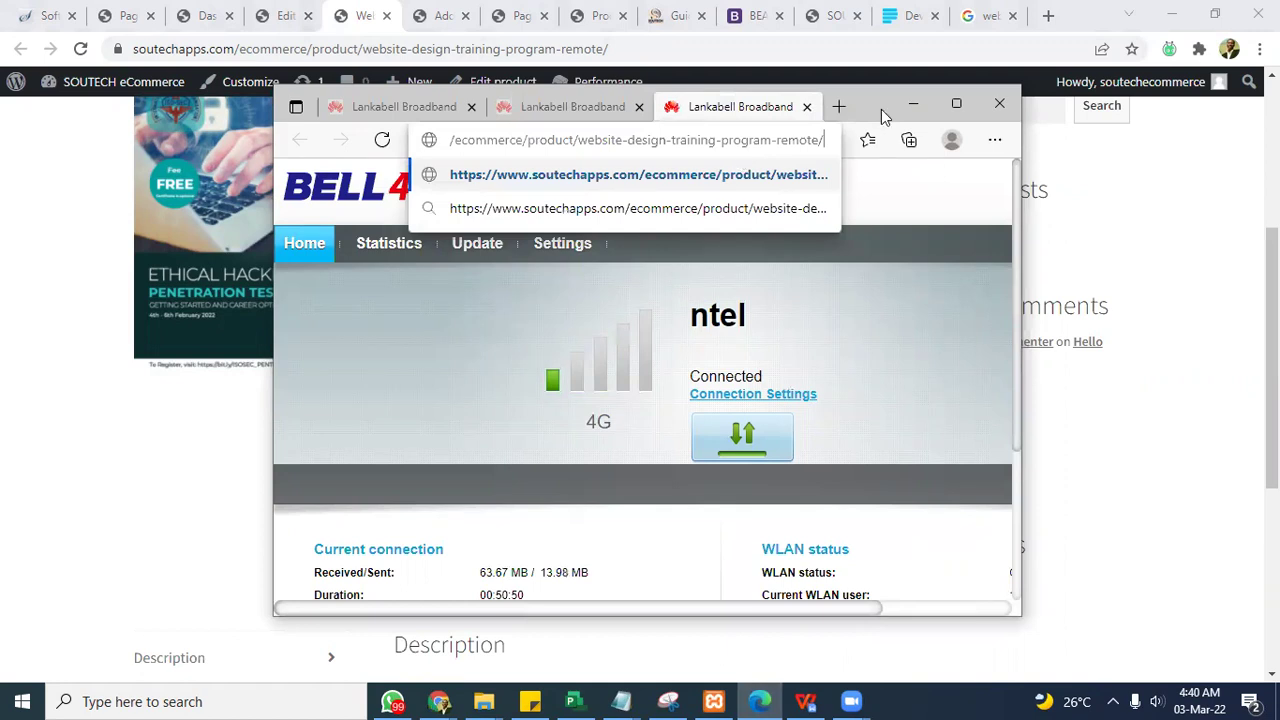
key("Return")
left_click(958, 105)
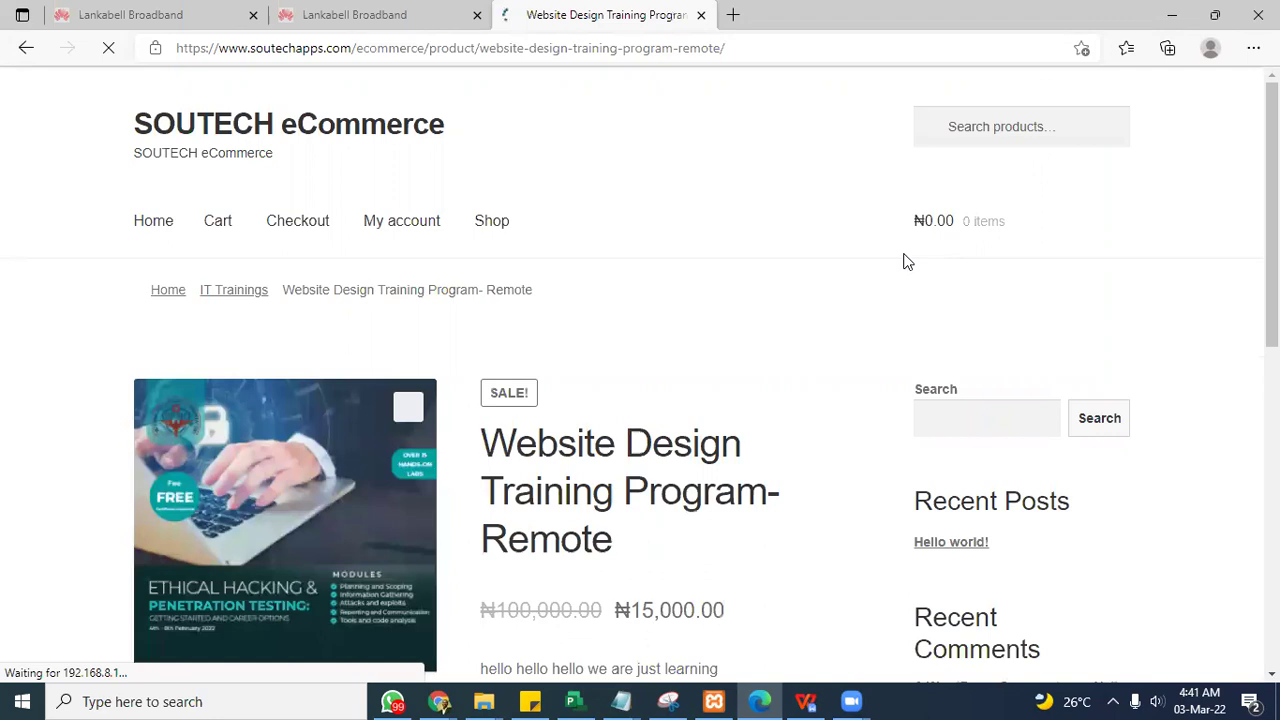
left_click(326, 127)
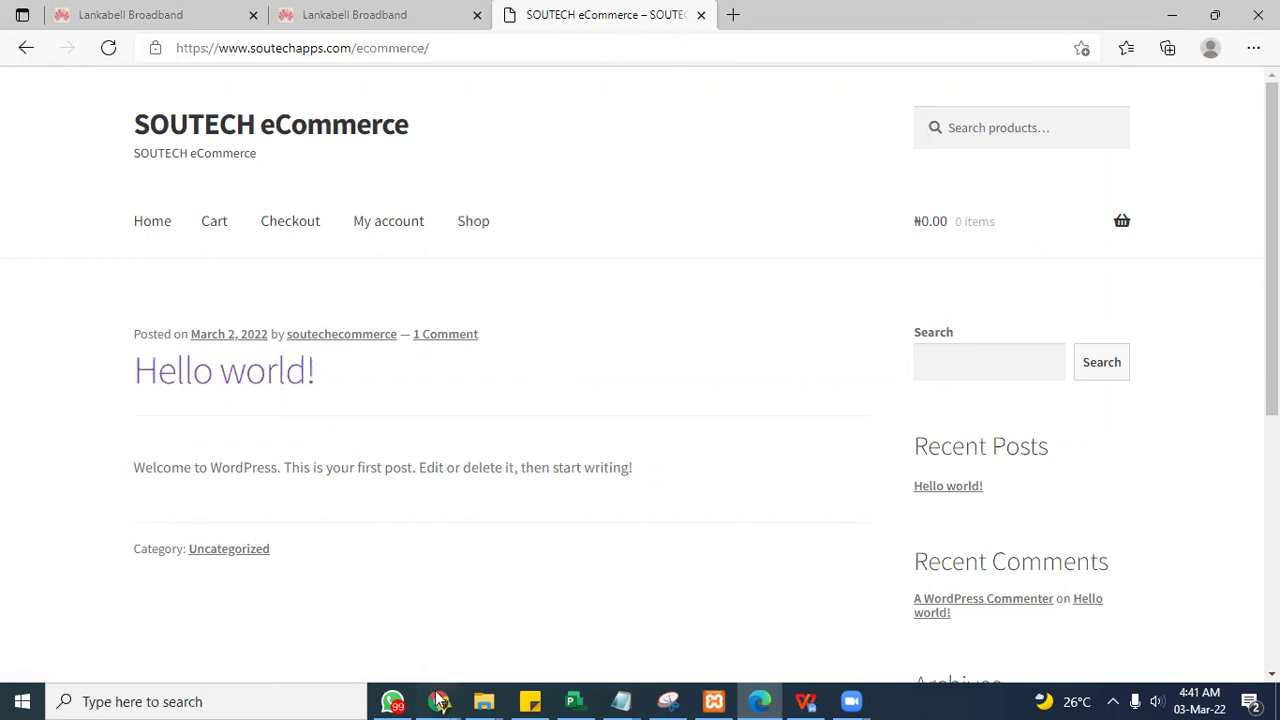
Go to Settings > Reading in the WordPress dashboard
left_click(440, 701)
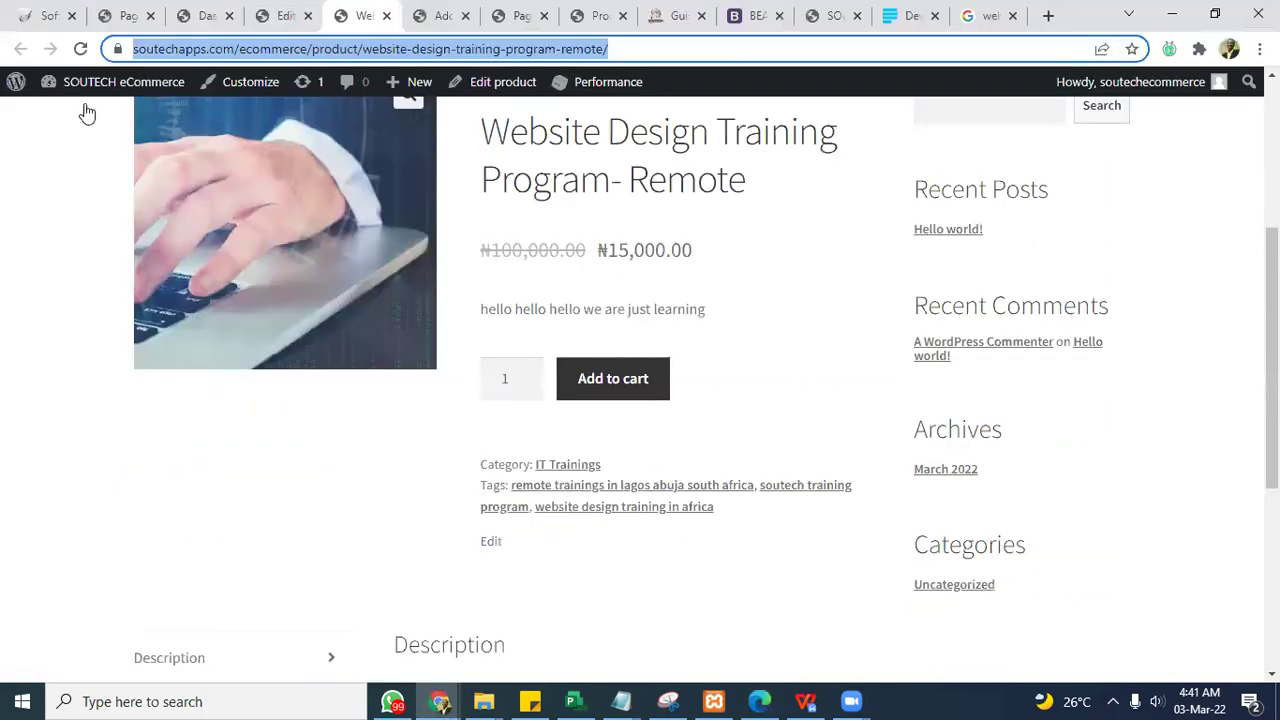
left_click(207, 8)
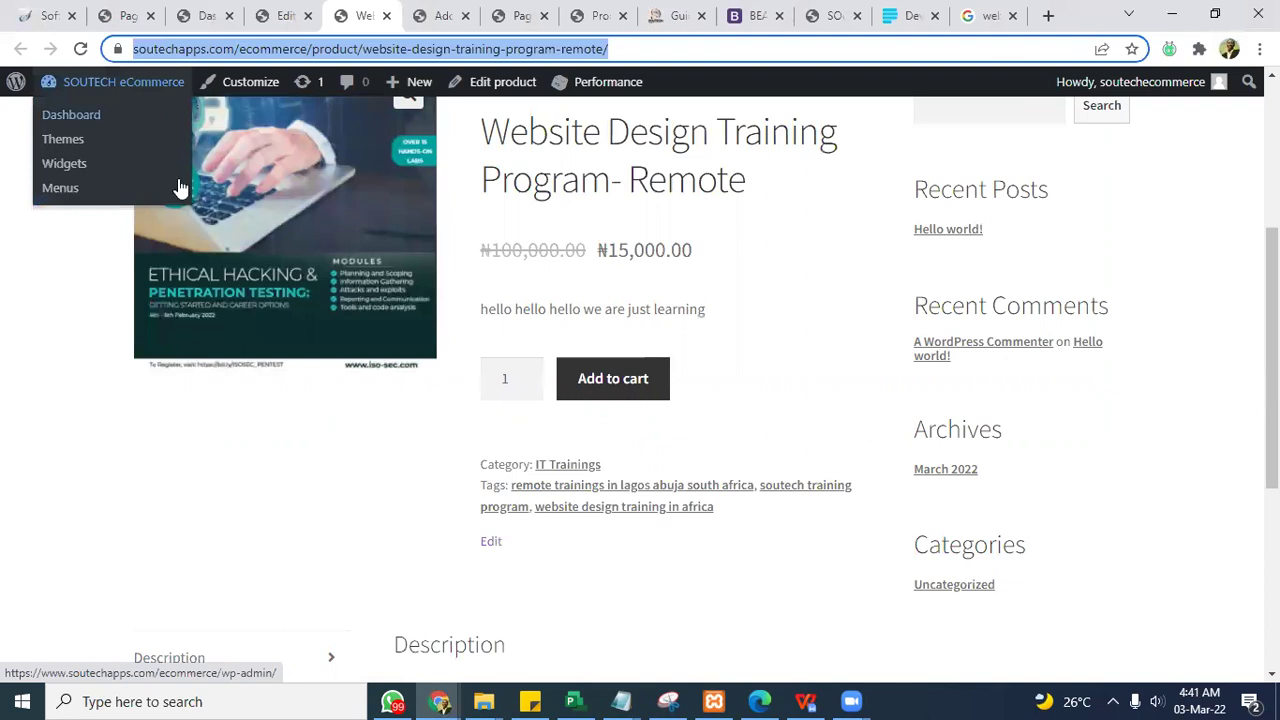
mouse_move(68, 510)
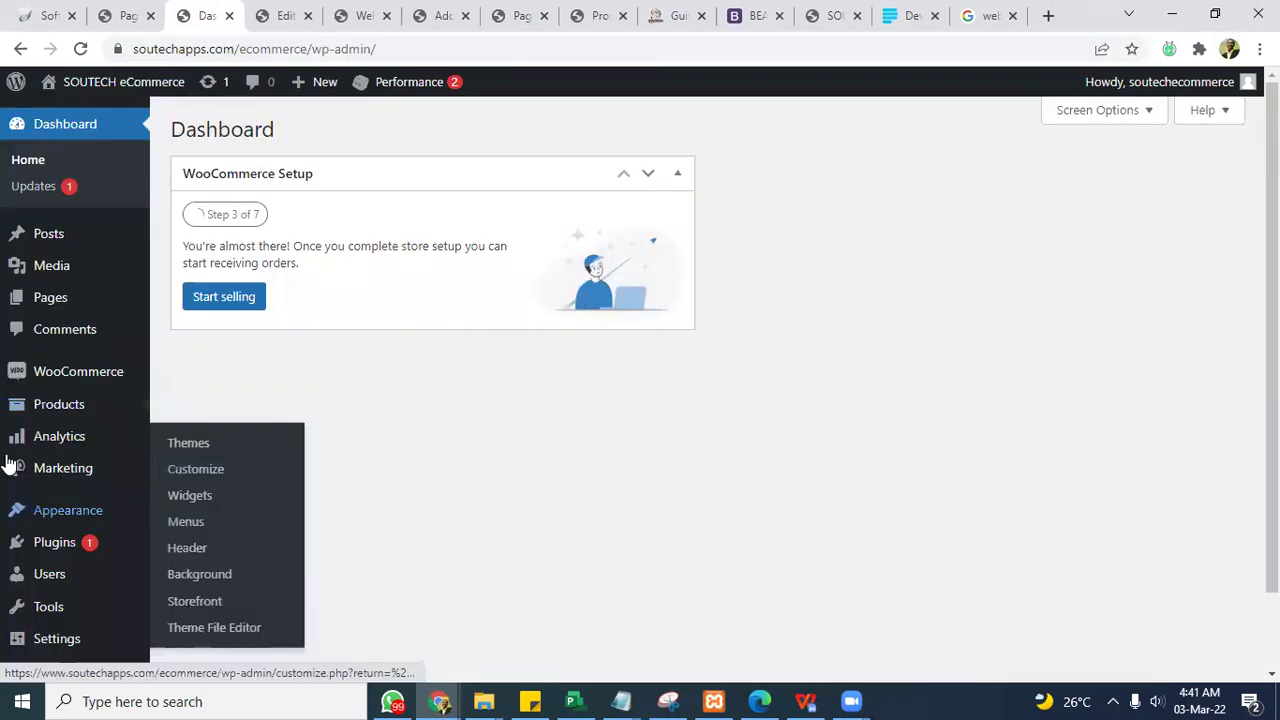
scroll(72, 549, "down", 2)
mouse_move(72, 549)
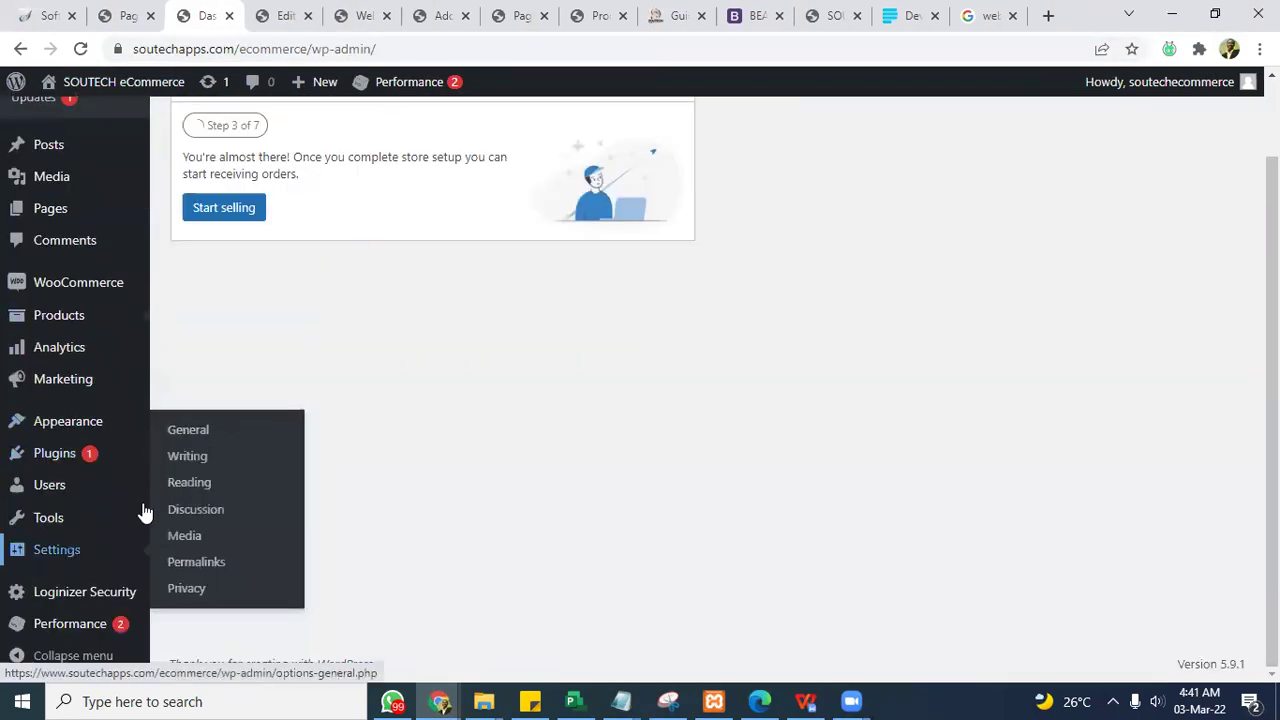
left_click(196, 483)
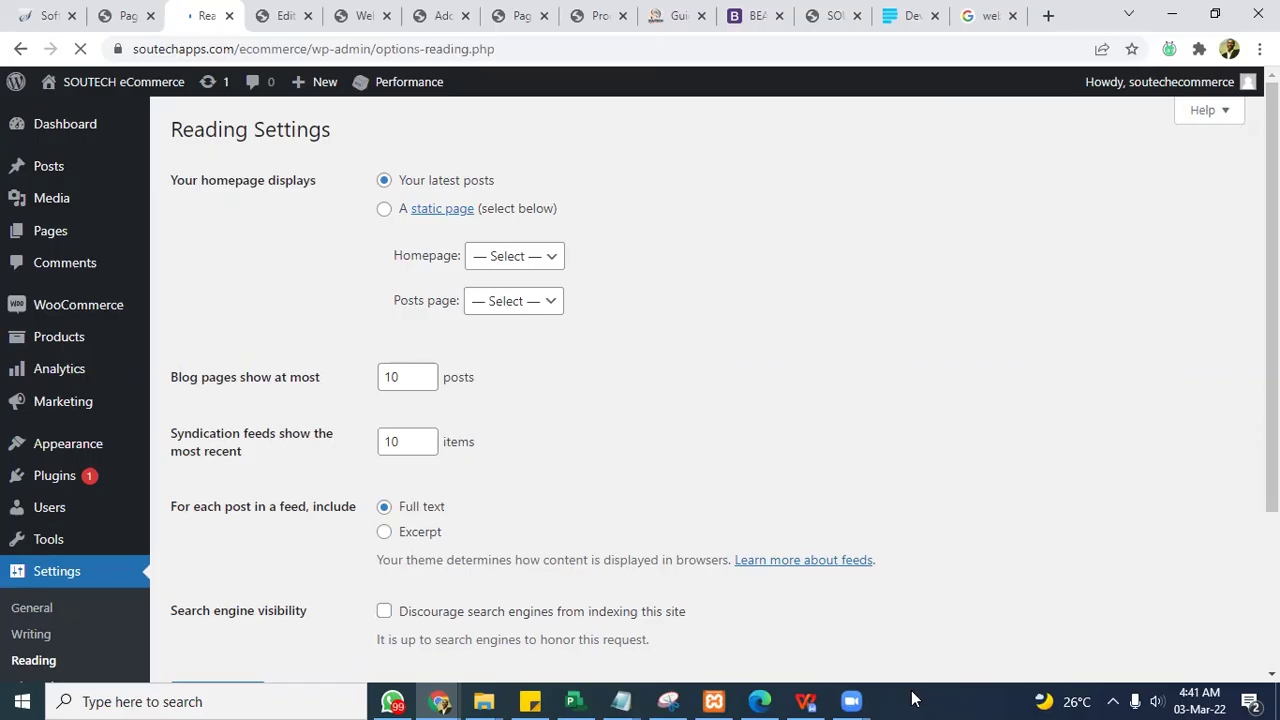
left_click(758, 697)
key("alt+Tab")
Set the homepage to a static page, Shop, and save the reading settings
left_click(384, 211)
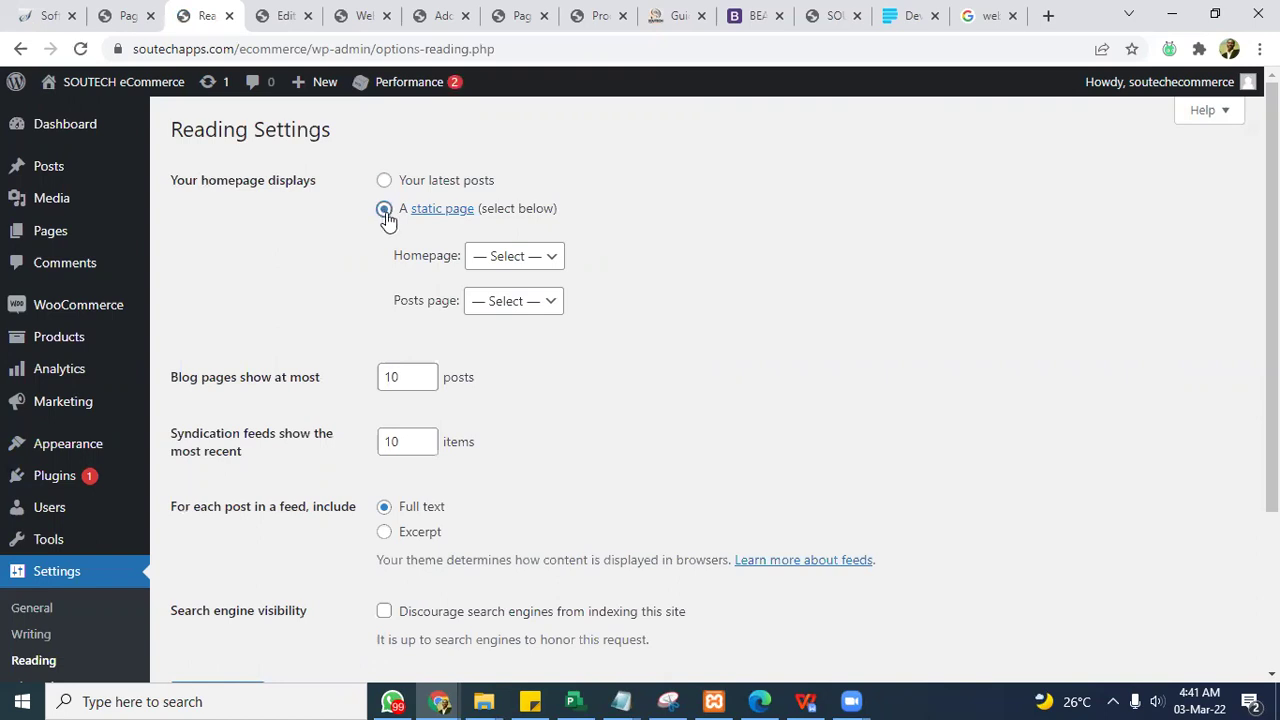
left_click(520, 262)
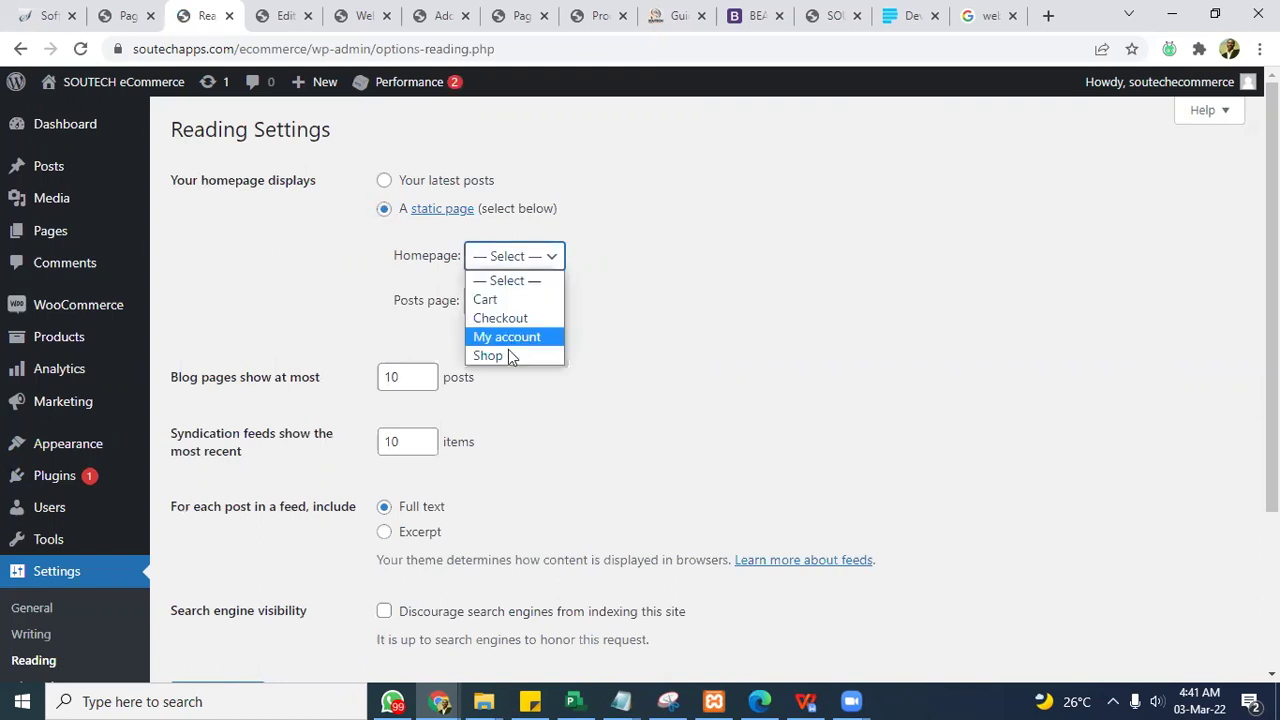
left_click(551, 356)
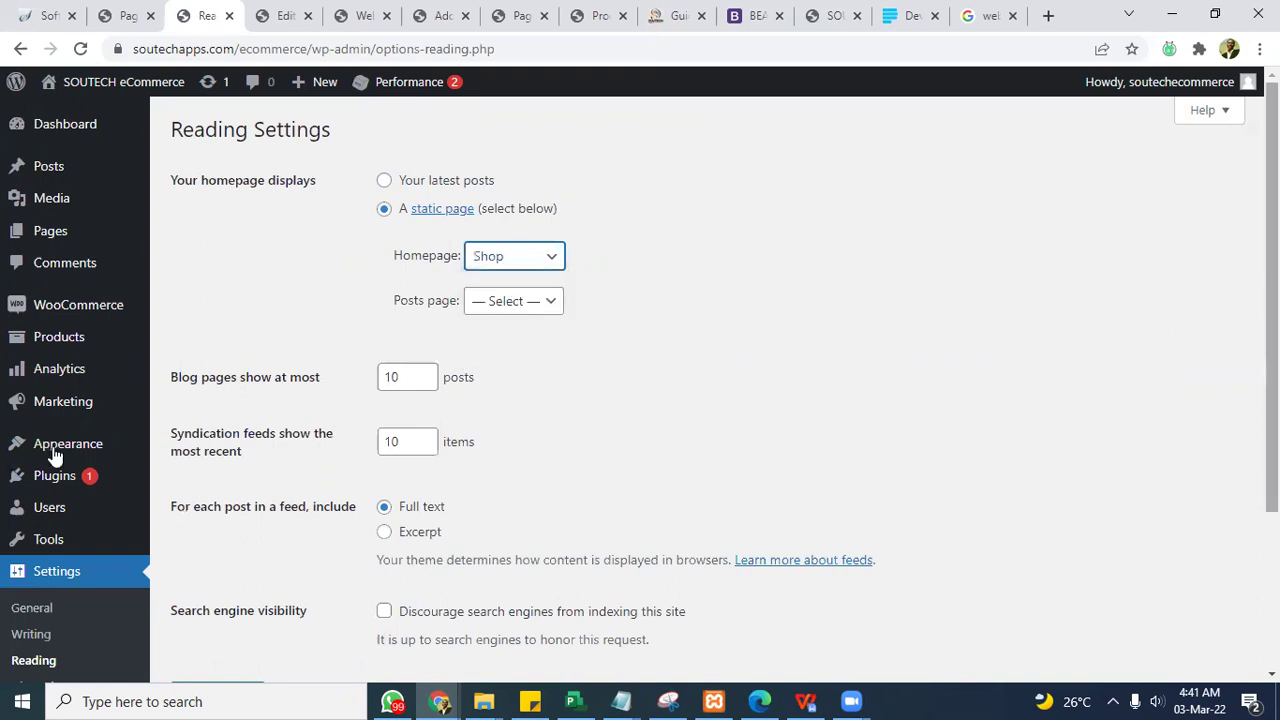
scroll(227, 487, "down", 2)
left_click(227, 487)
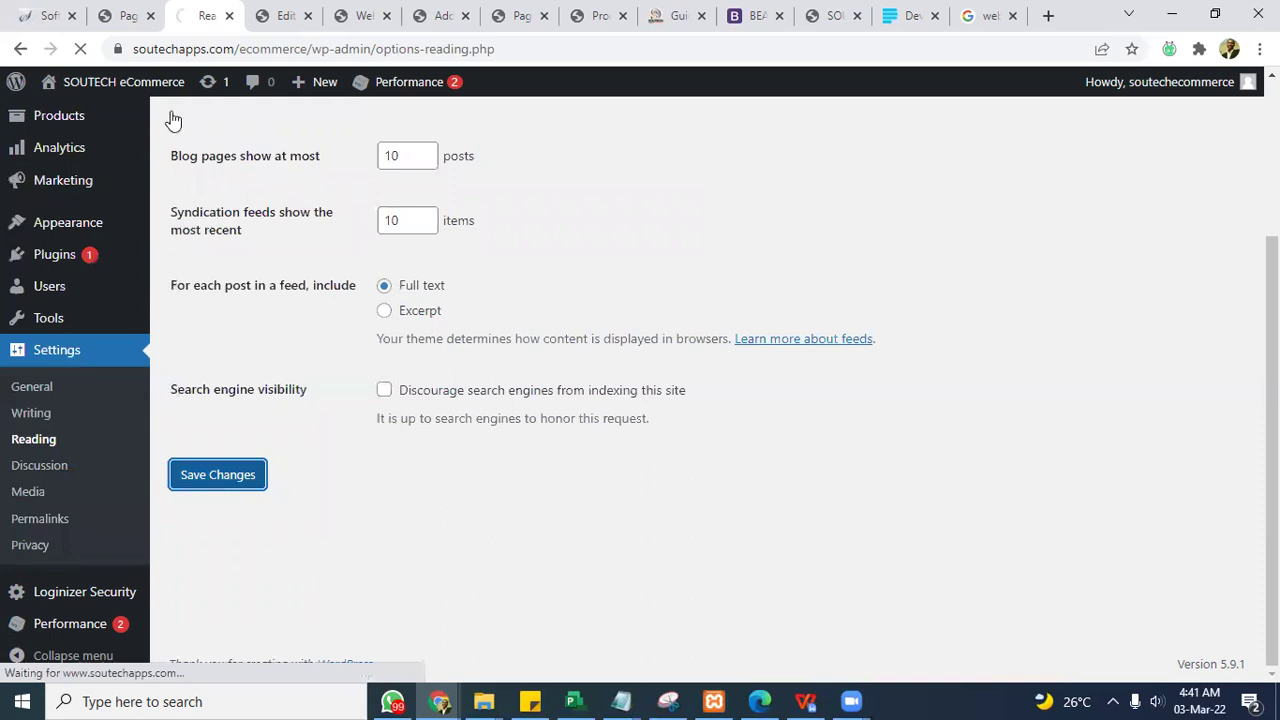
key("alt+Tab")
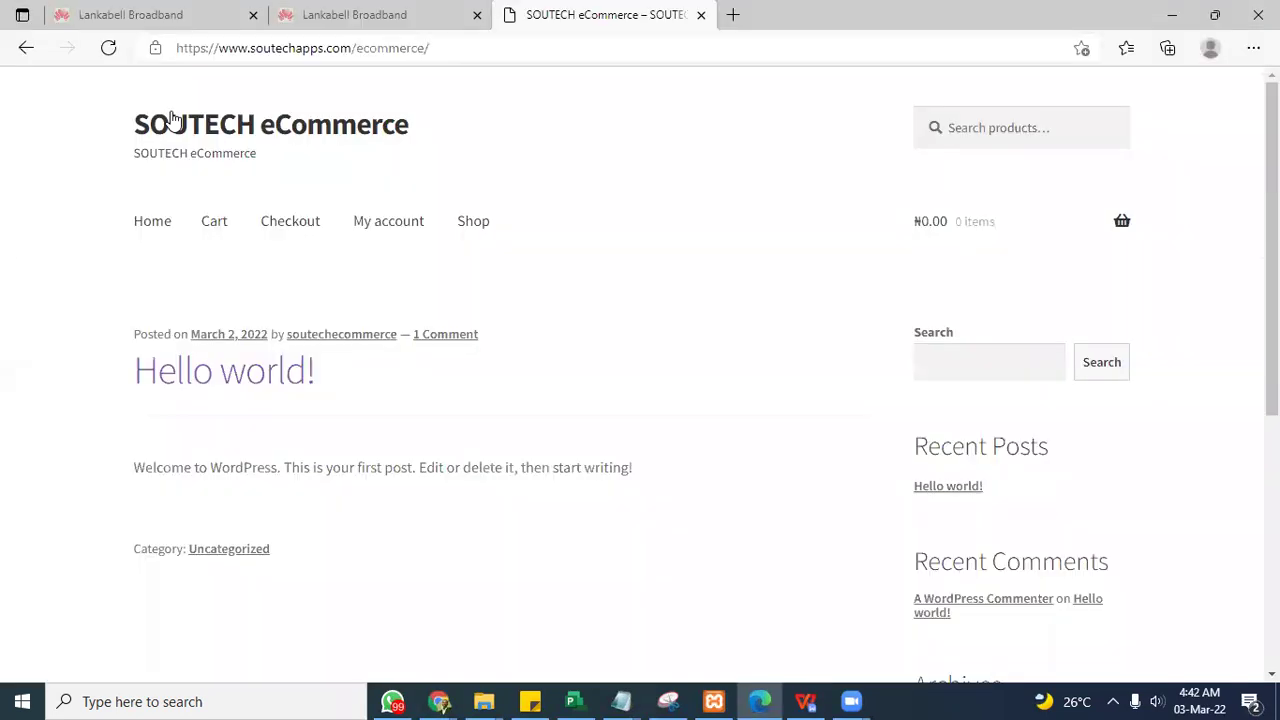
Reload the storefront homepage several times; it still shows the 'Hello world!' post
left_click(108, 50)
key("alt+Tab")
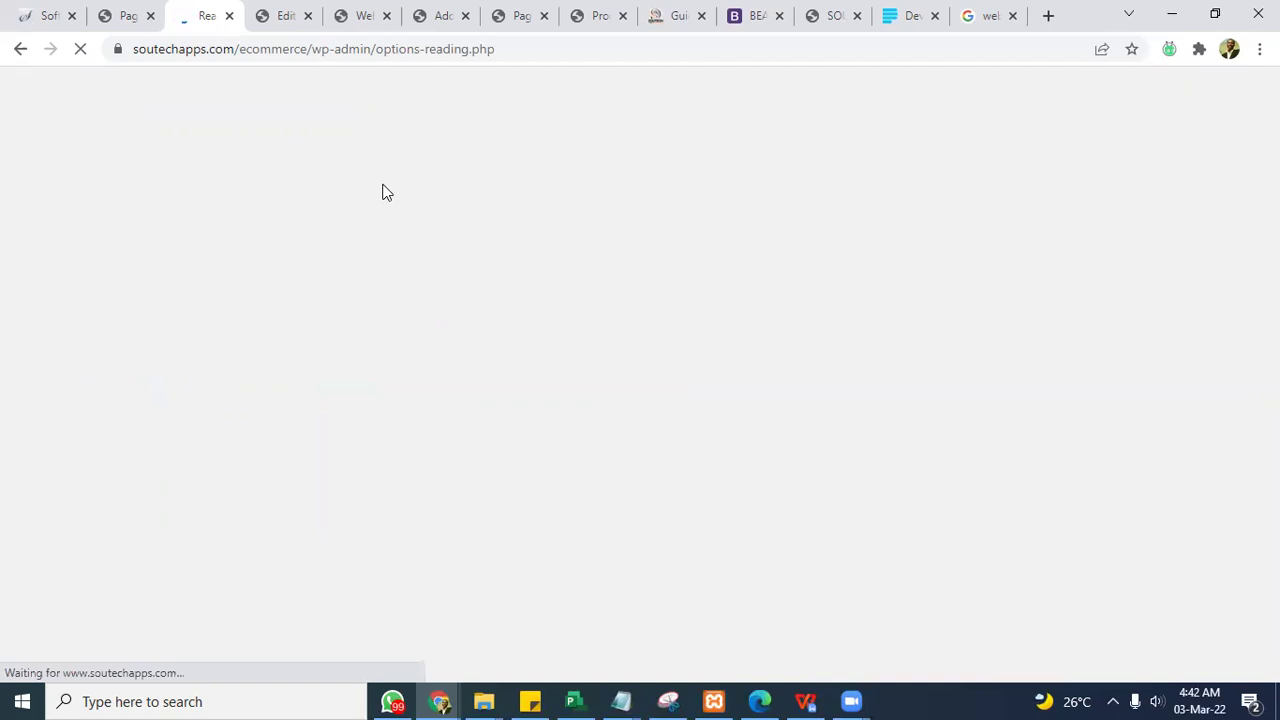
left_click(760, 701)
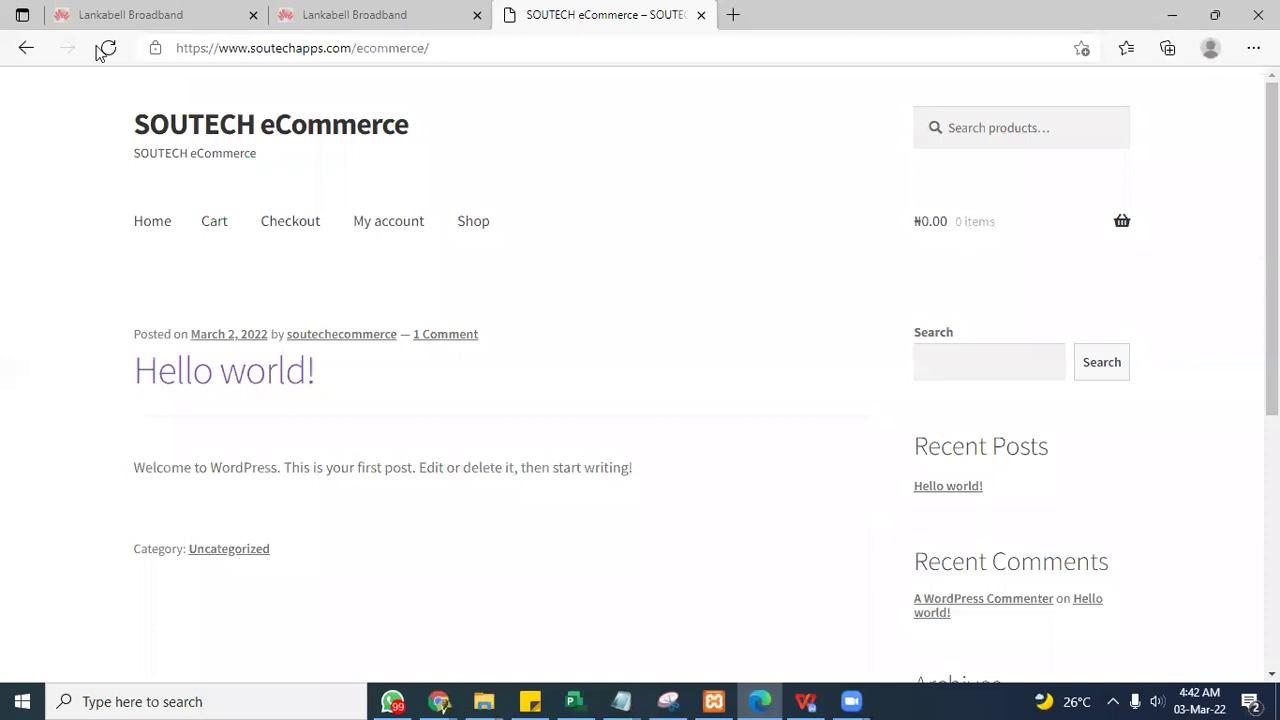
left_click(99, 48)
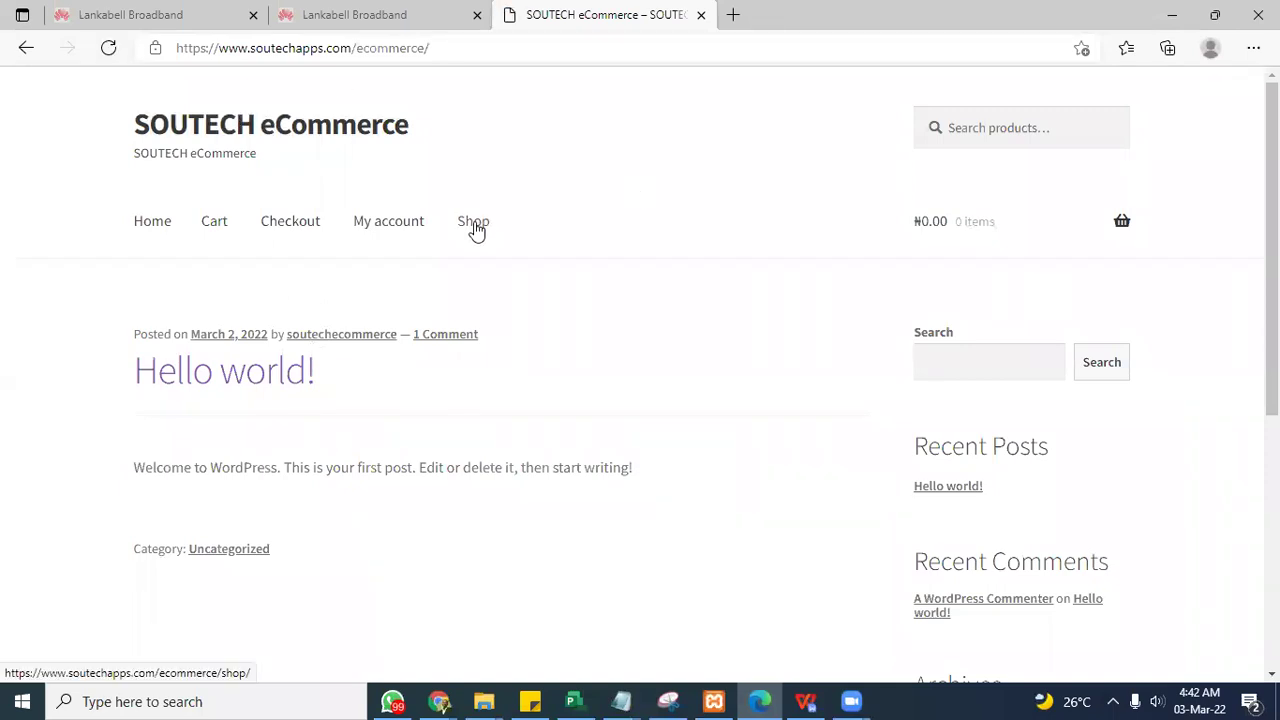
left_click(116, 52)
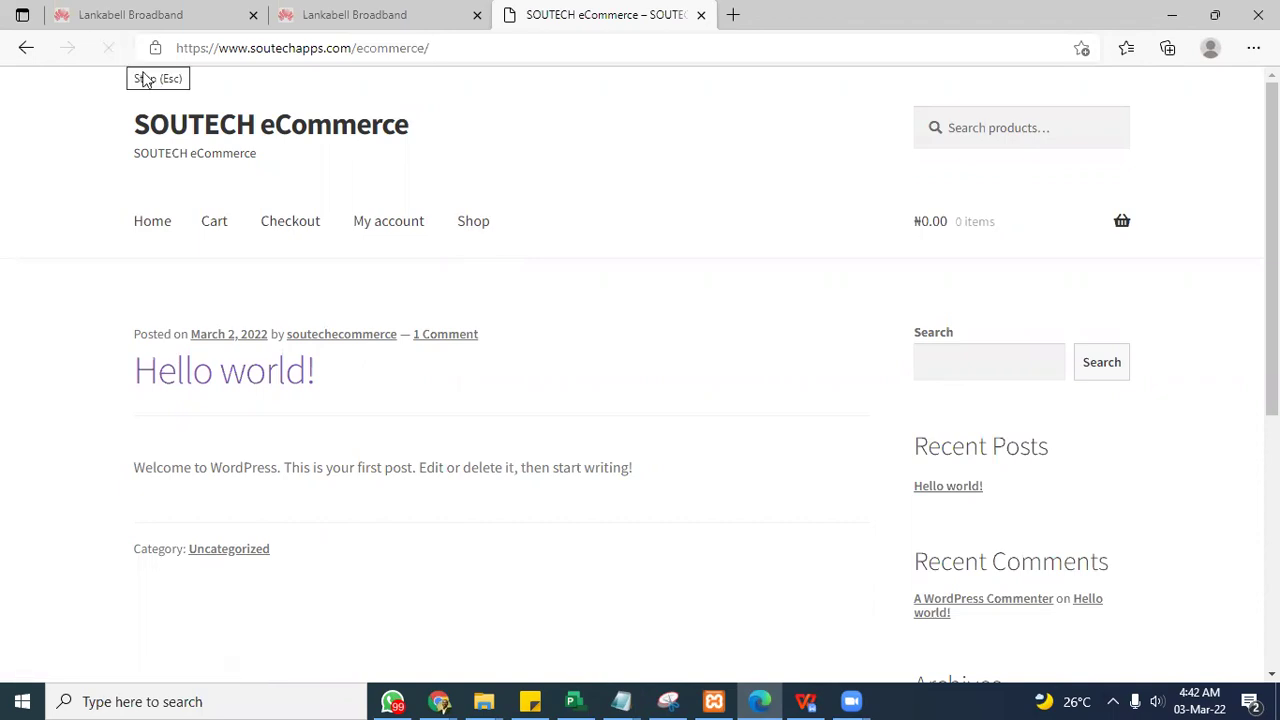
left_click(761, 700)
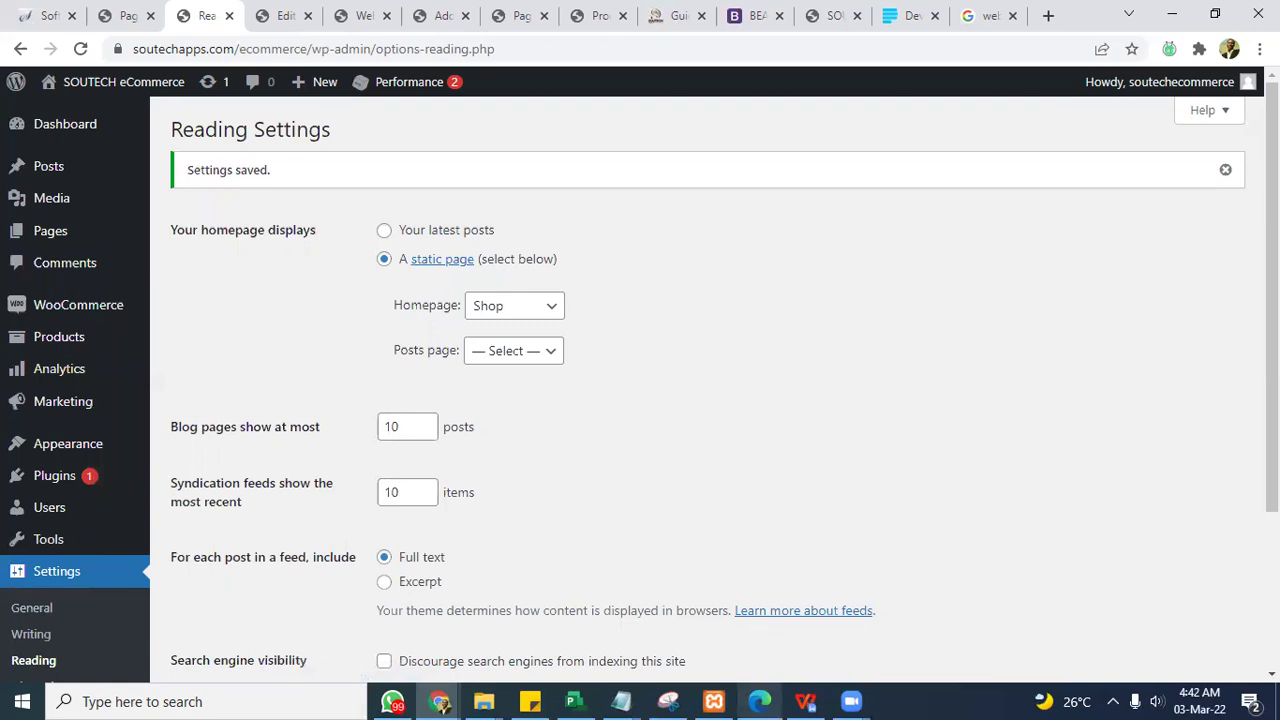
Confirm Shop is the selected homepage and save the reading settings again
scroll(640, 383, "down", 2)
scroll(640, 383, "up", 2)
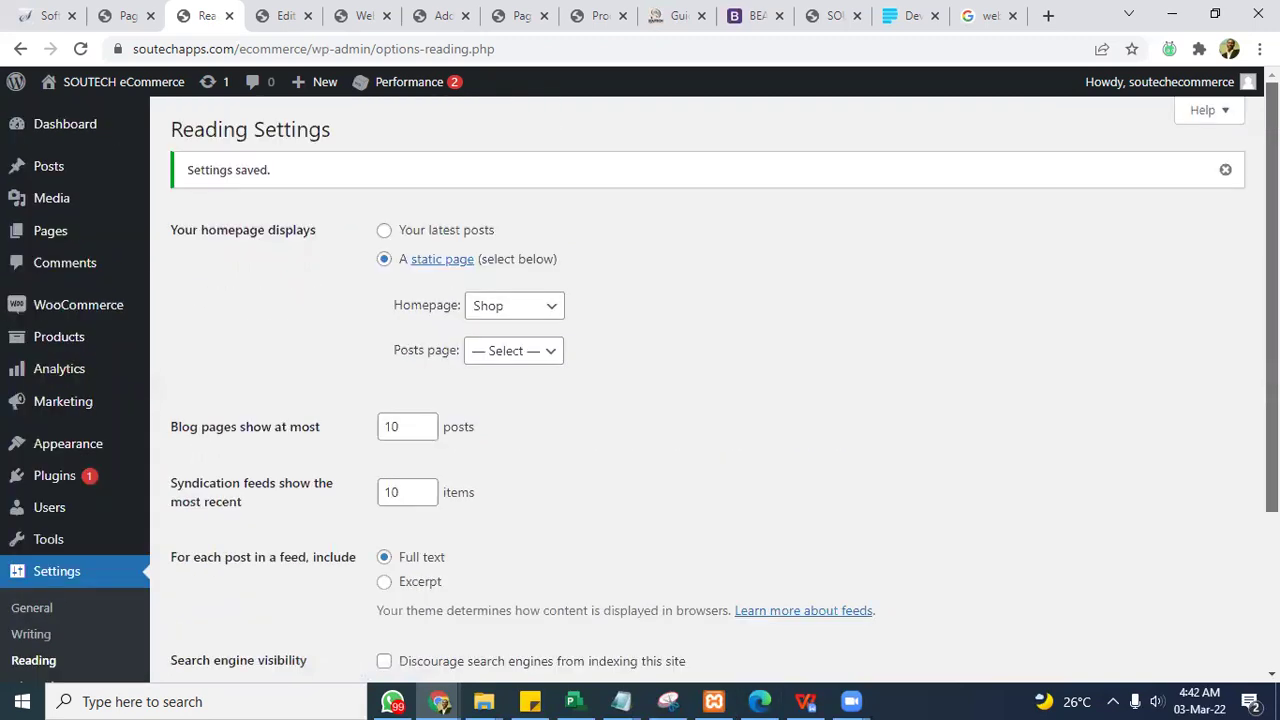
left_click(530, 307)
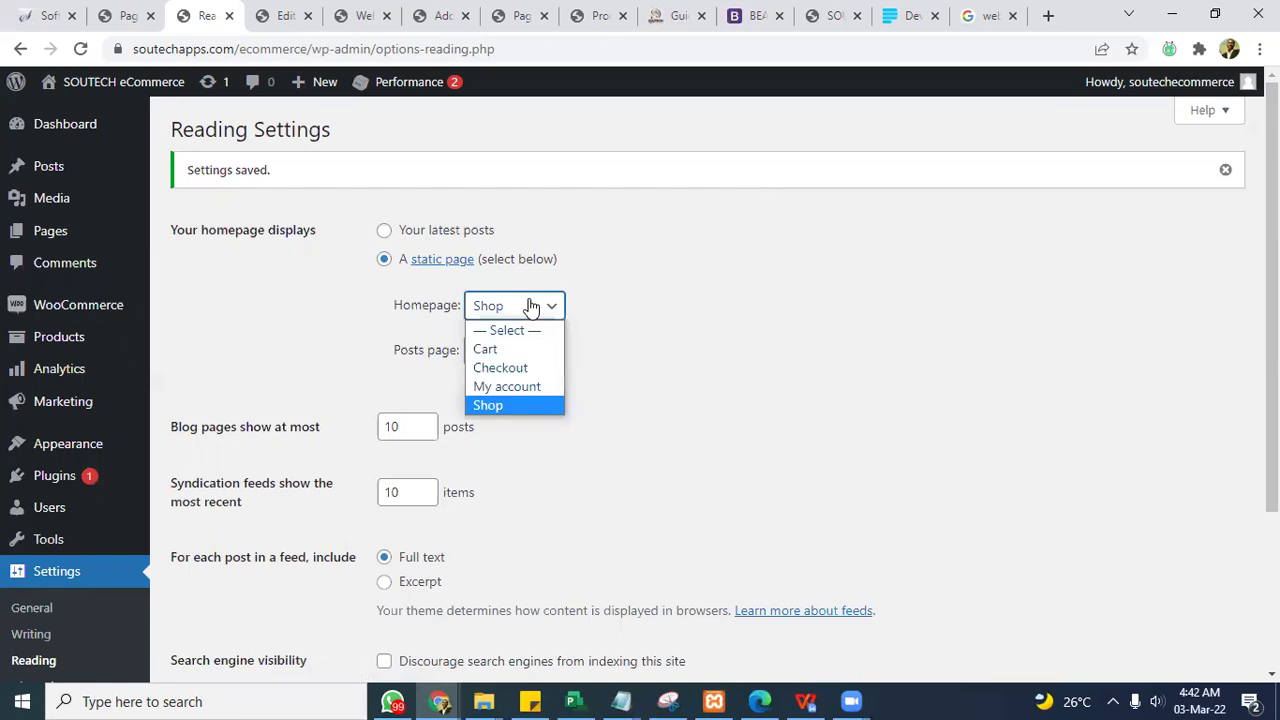
scroll(234, 531, "down", 2)
left_click(228, 525)
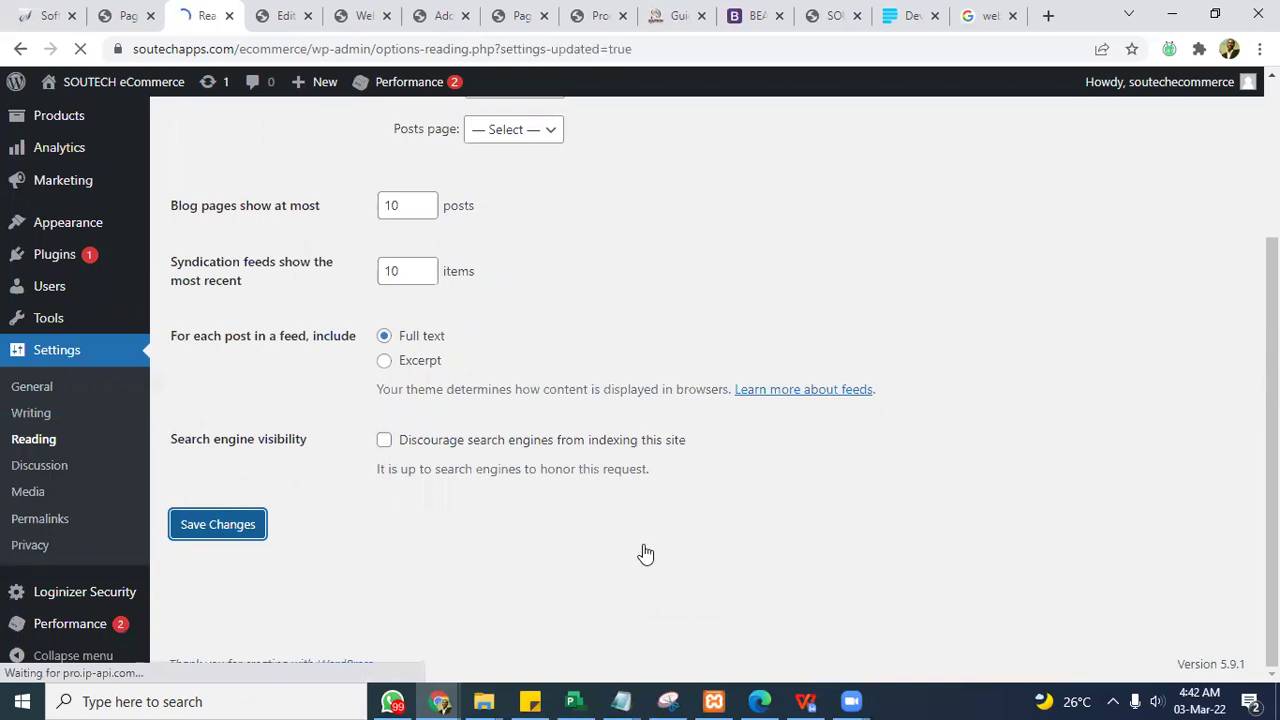
Reload the storefront and check that it now shows the Shop page with its single training product
mouse_move(775, 698)
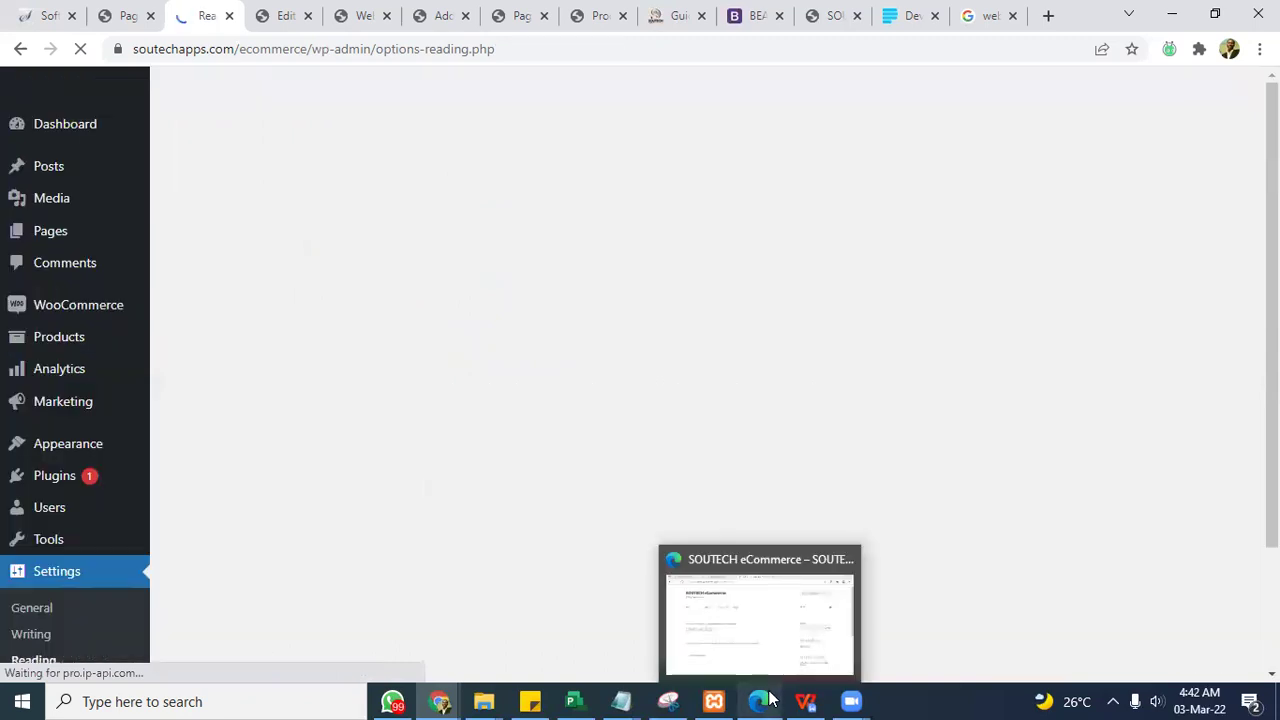
left_click(775, 645)
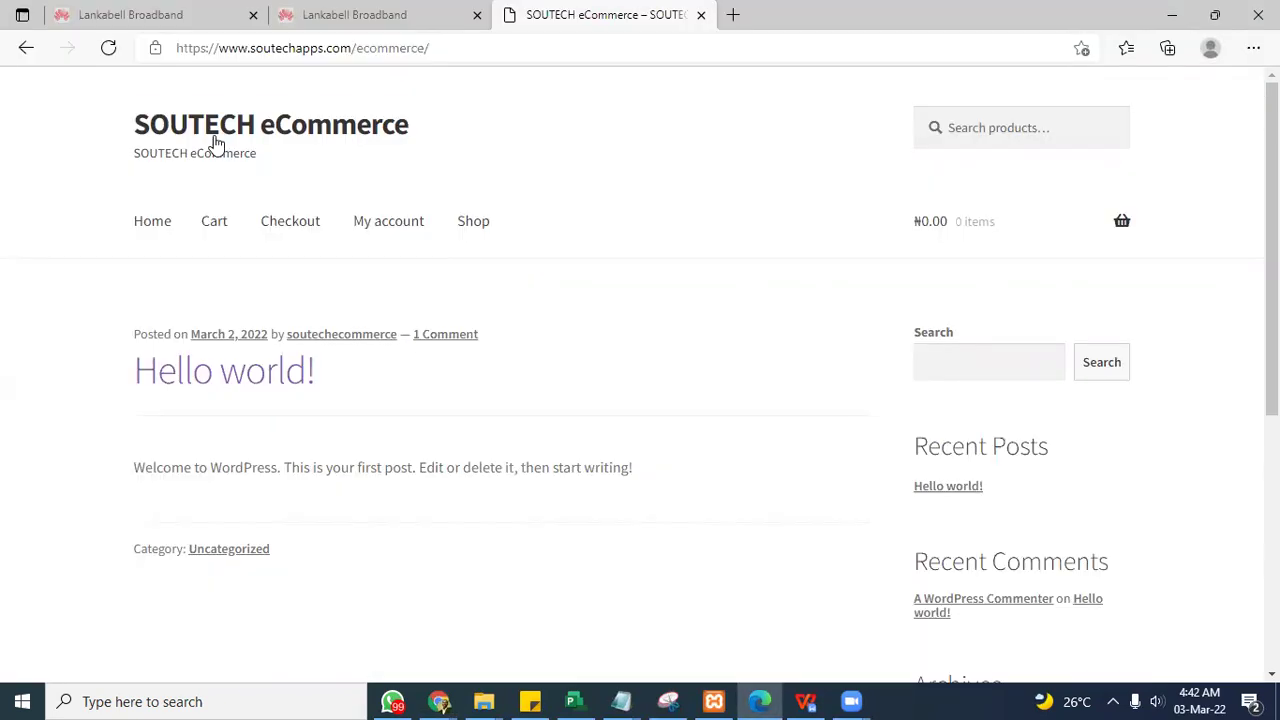
left_click(217, 143)
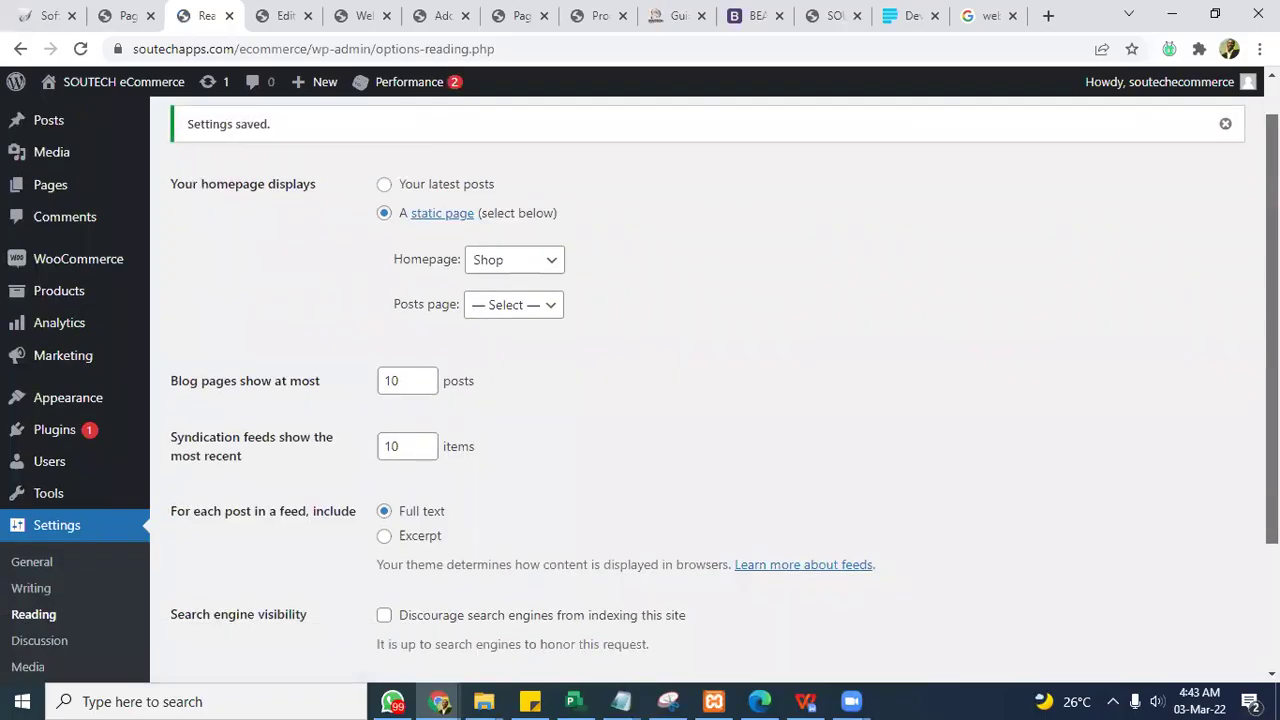
scroll(706, 390, "up", 1)
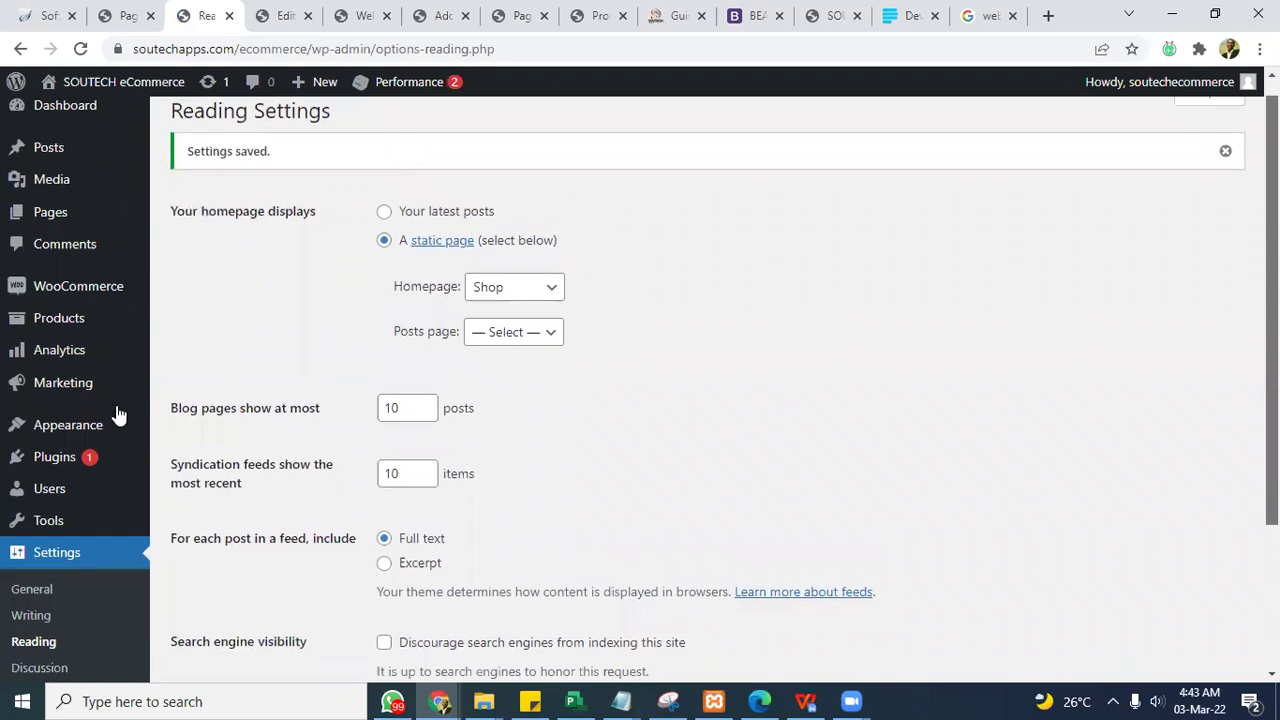
scroll(114, 414, "down", 2)
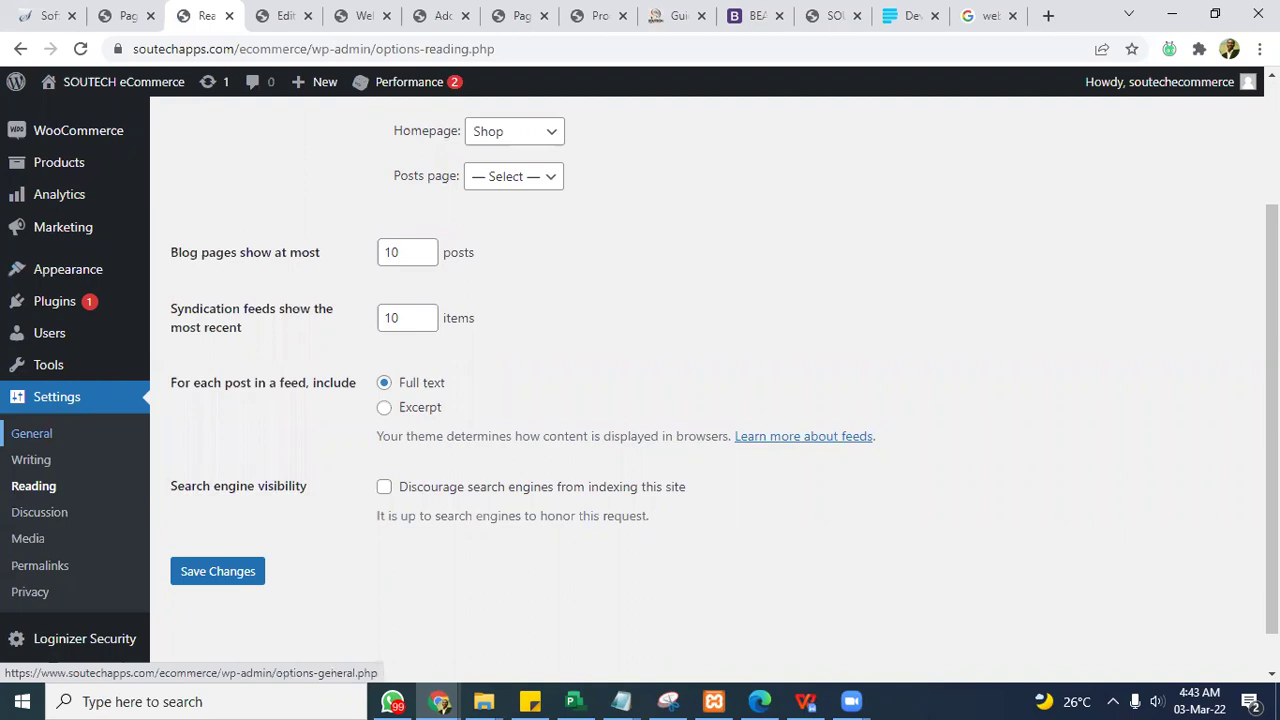
scroll(40, 485, "down", 1)
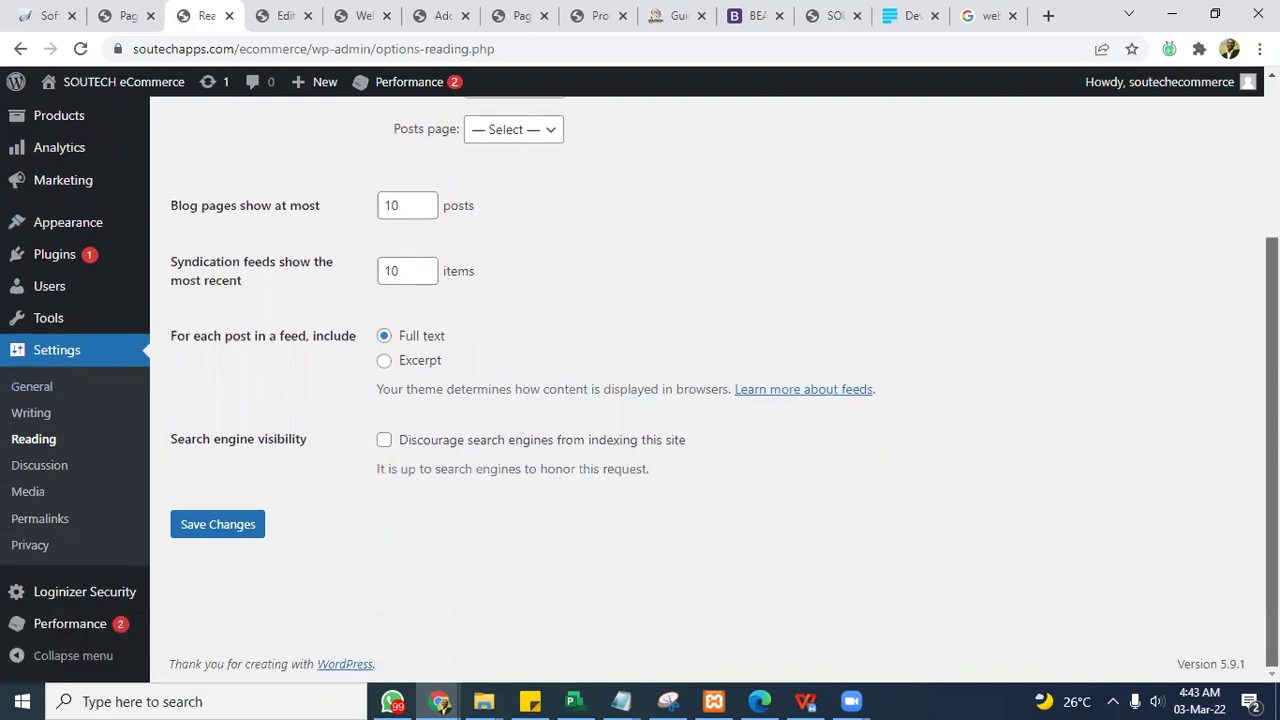
scroll(628, 366, "up", 3)
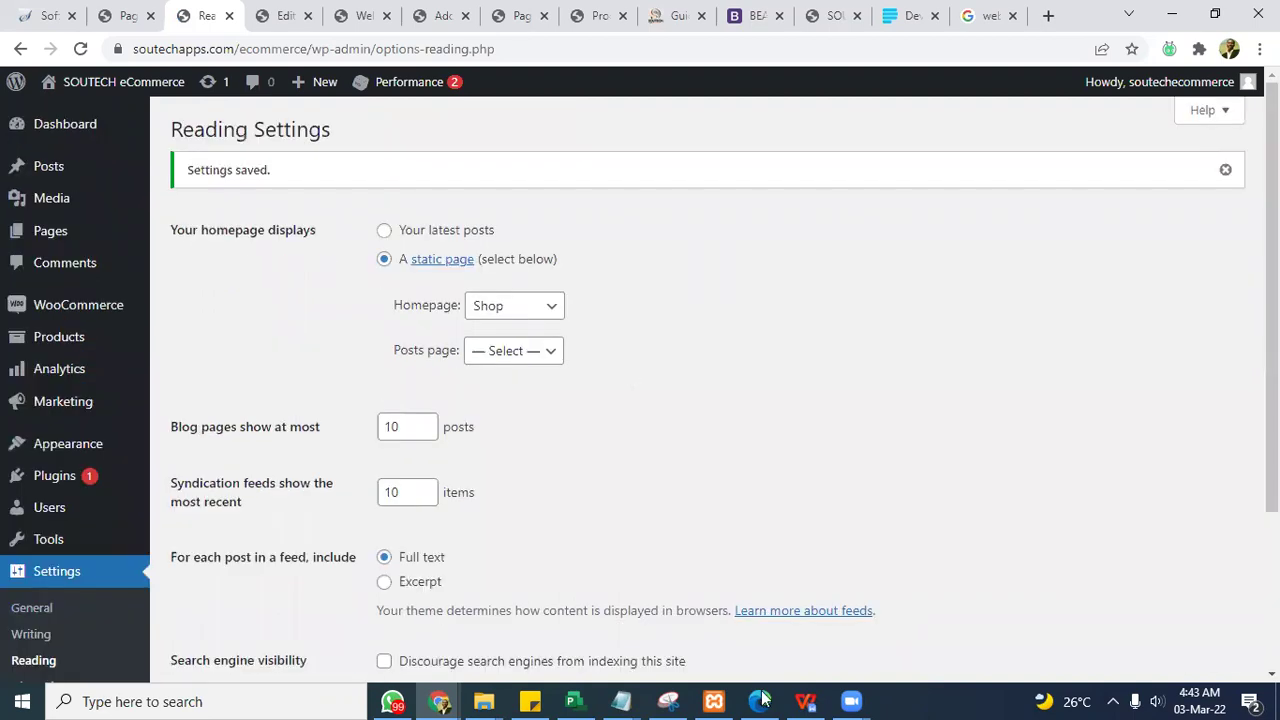
left_click(477, 231)
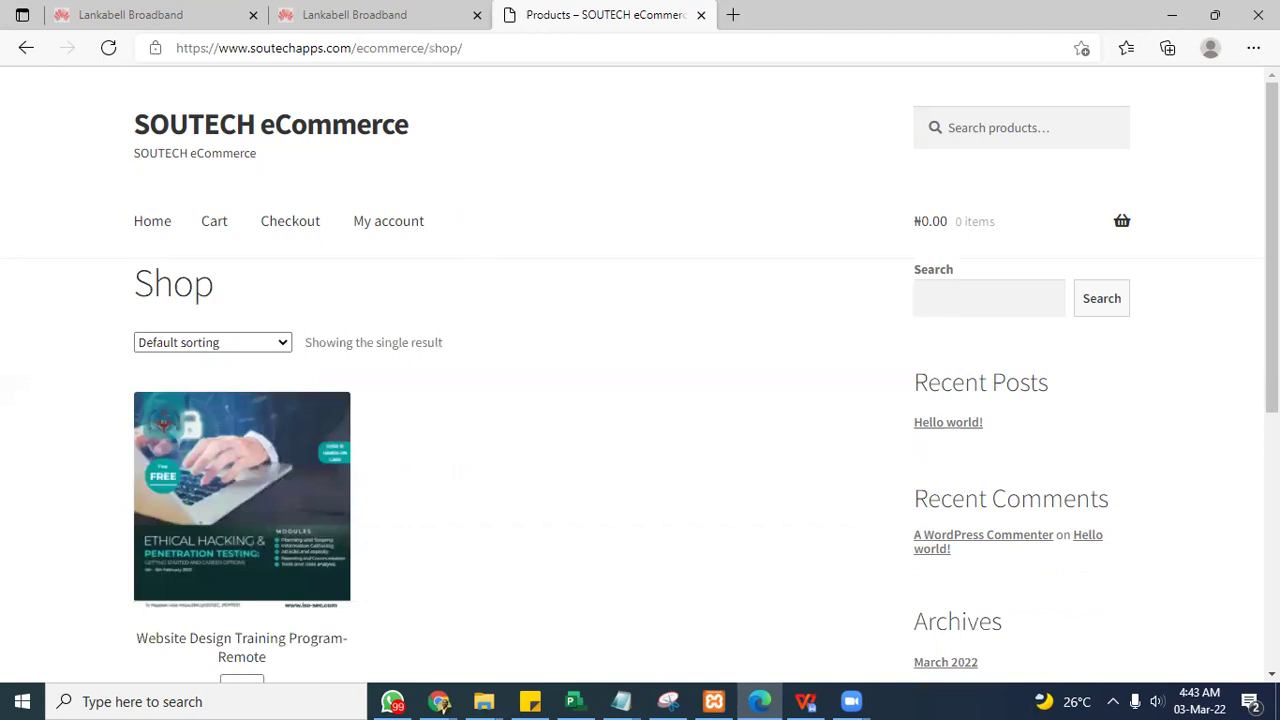
Browse the Shop listing showing the ₦15,000.00 sale price and open the training program's product page
scroll(529, 177, "down", 2)
scroll(546, 229, "down", 1)
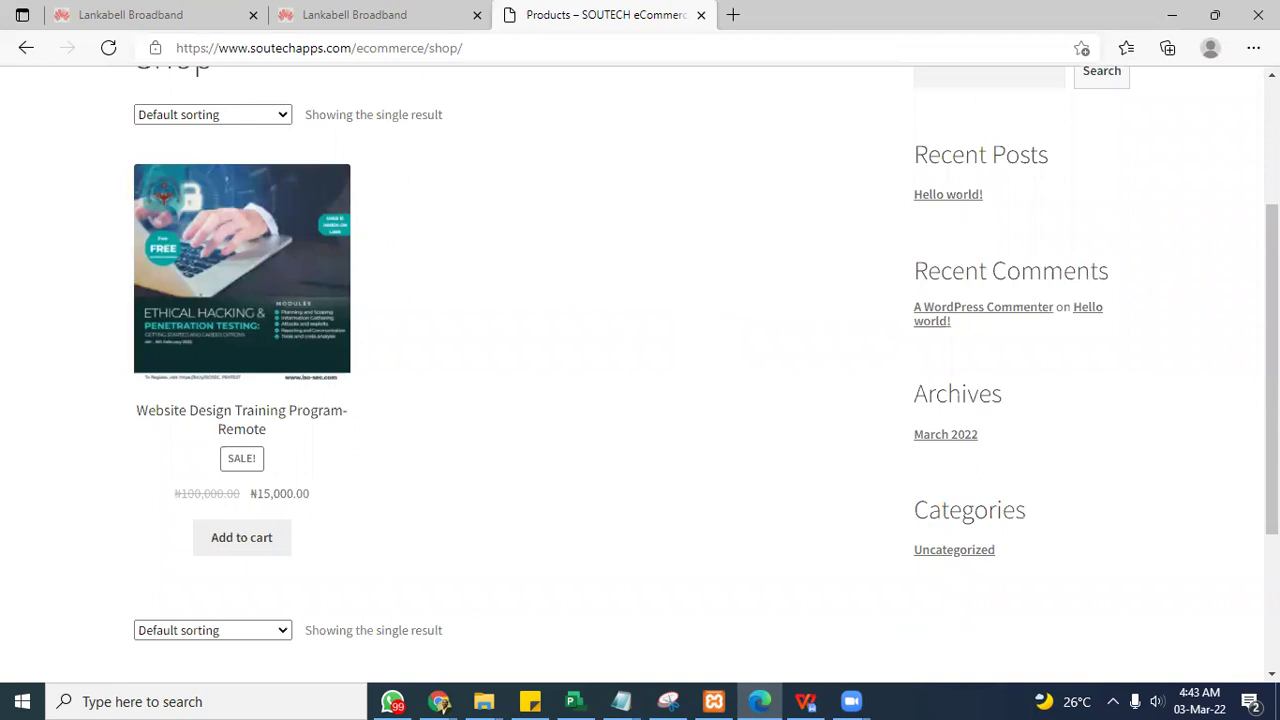
scroll(640, 370, "down", 3)
scroll(949, 451, "up", 3)
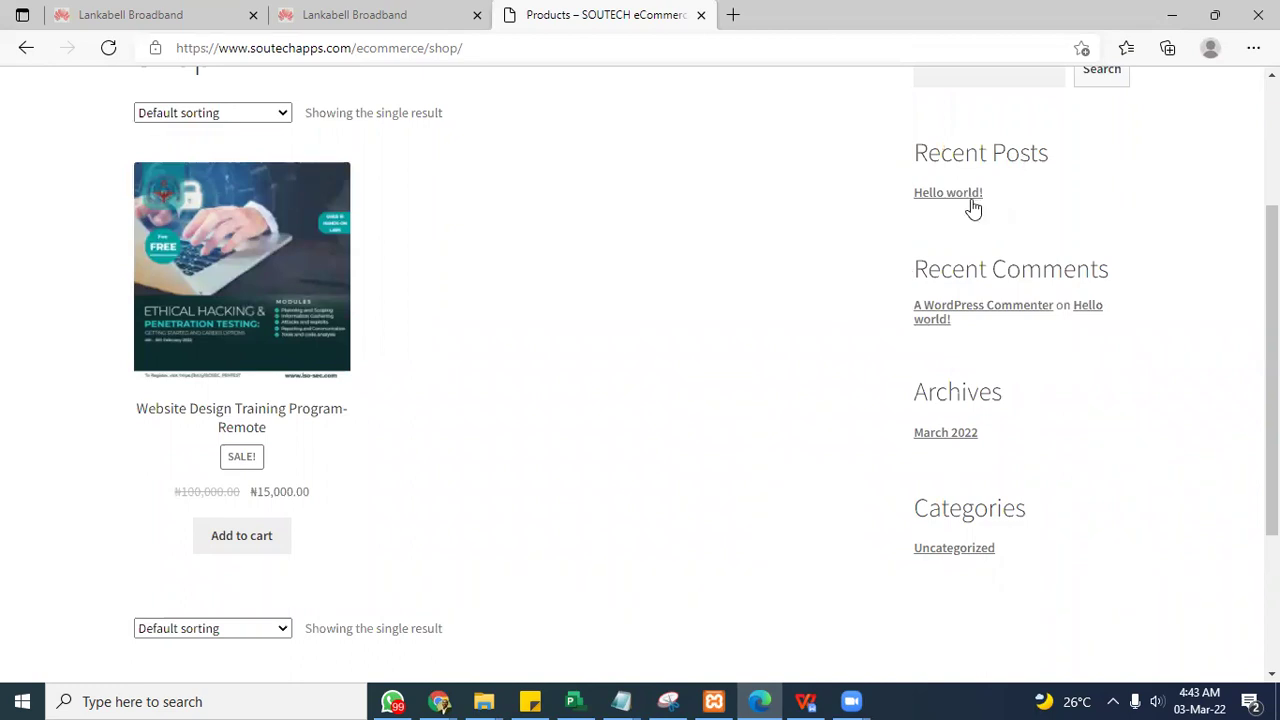
scroll(869, 403, "up", 2)
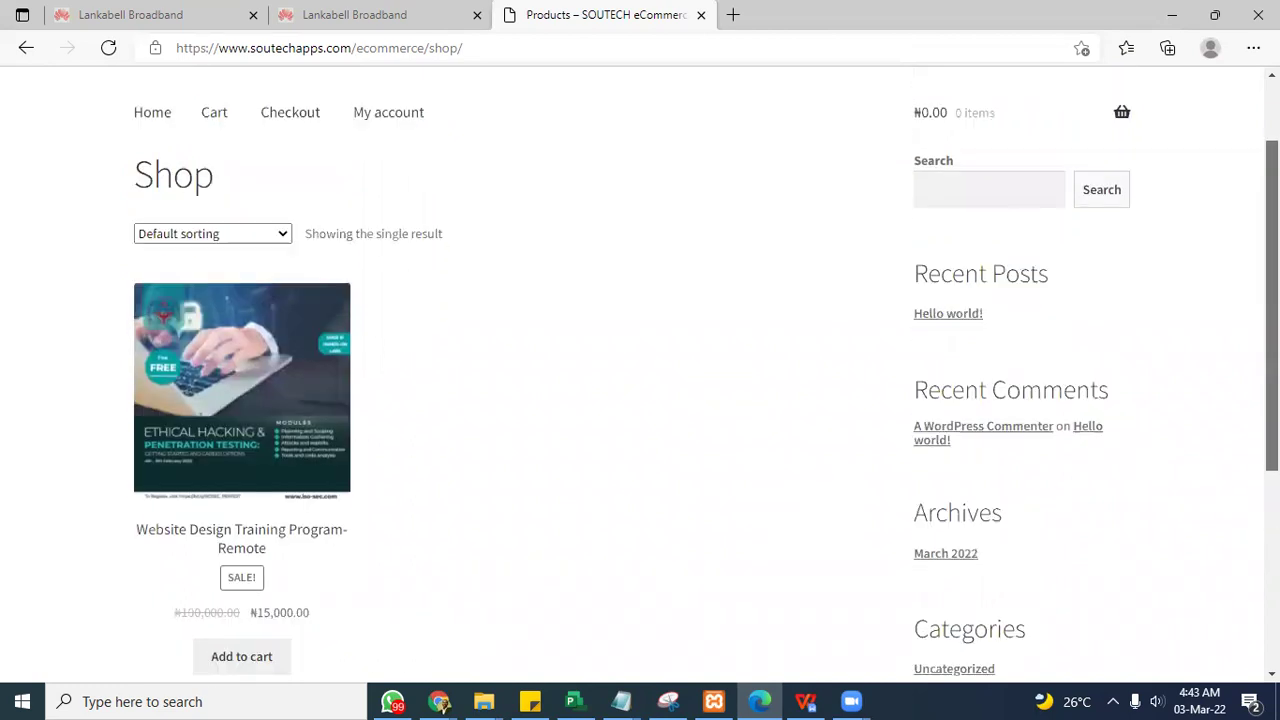
scroll(1183, 582, "down", 2)
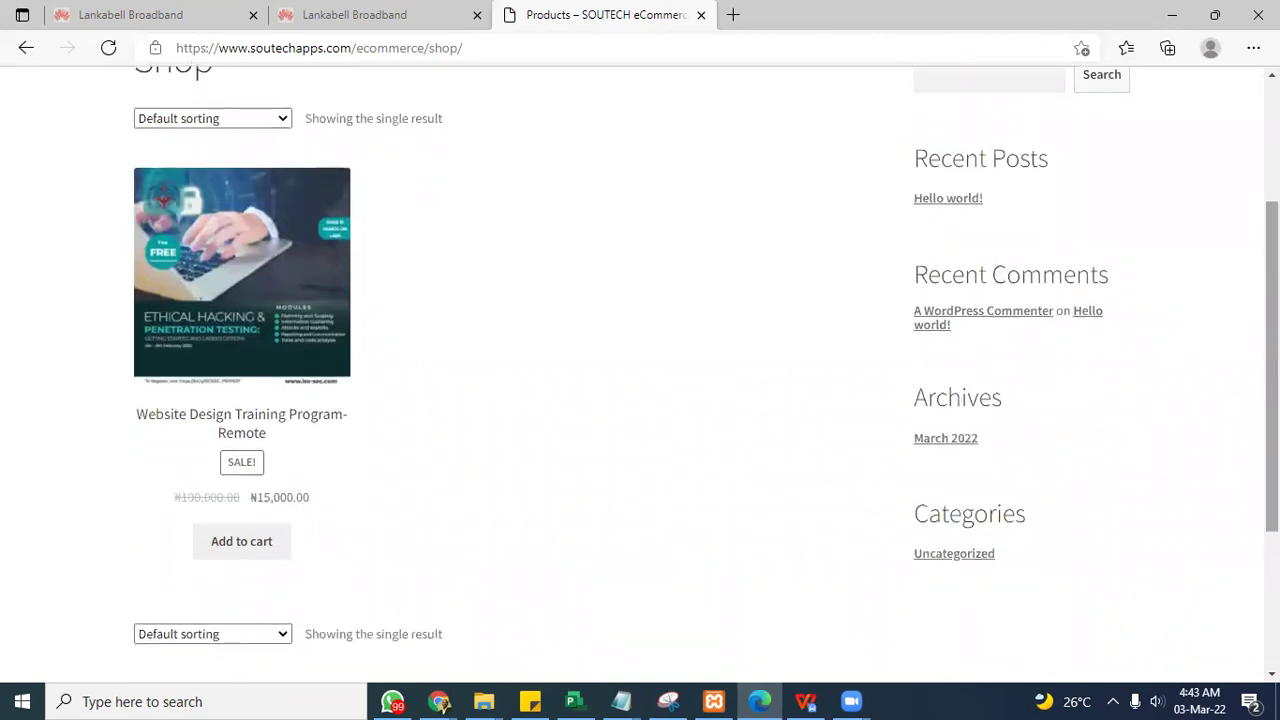
scroll(640, 360, "up", 3)
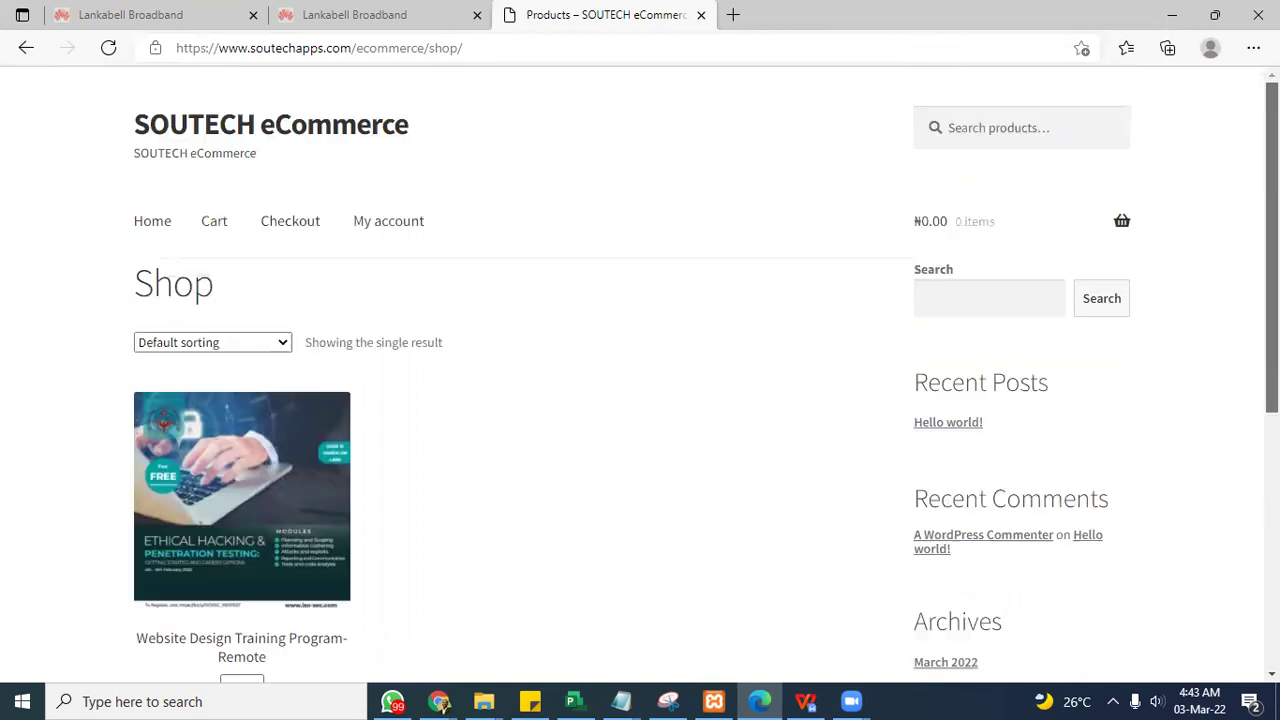
scroll(486, 94, "down", 3)
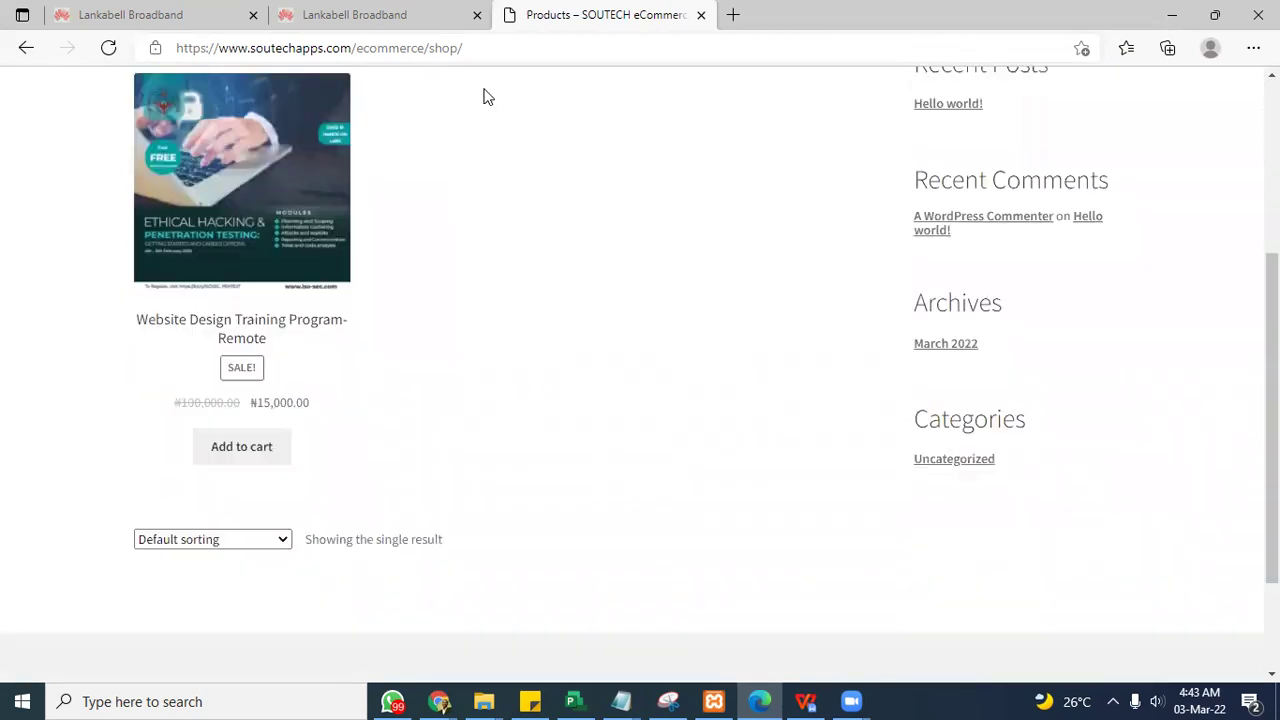
left_click(243, 213)
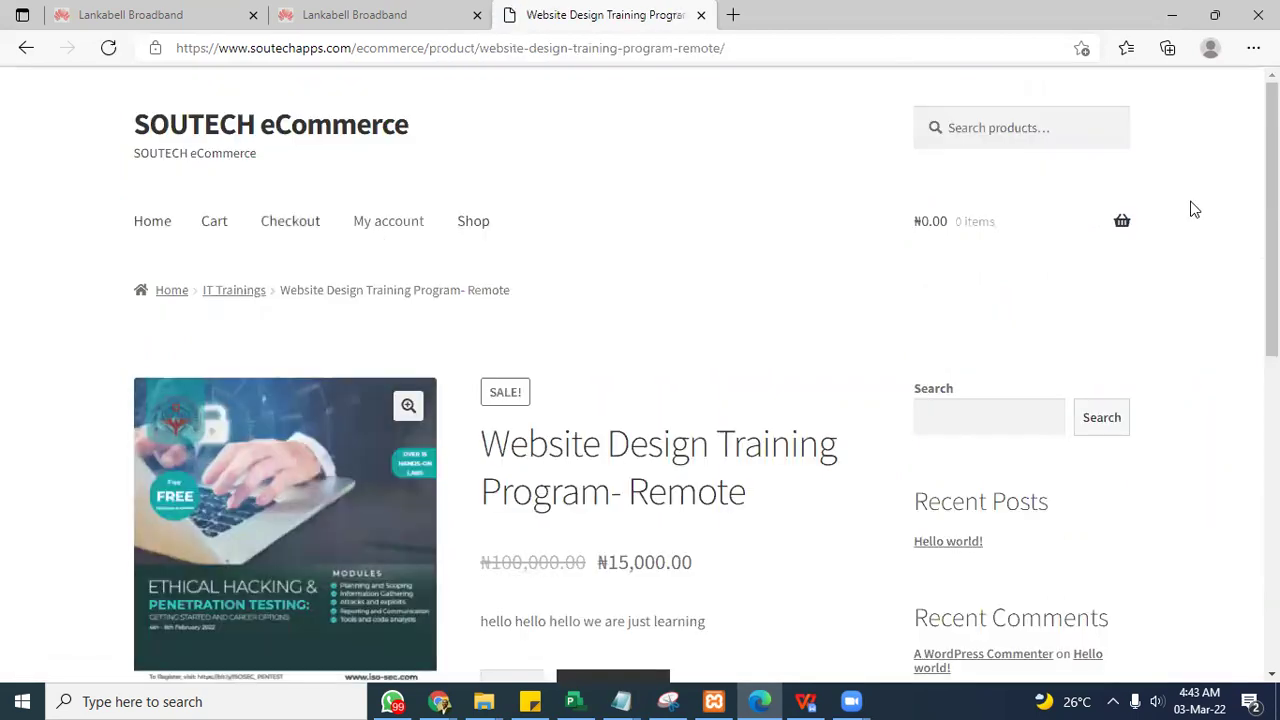
Add Website Design Training Program- Remote to the cart
scroll(1191, 206, "down", 2)
scroll(620, 500, "down", 1)
scroll(620, 500, "up", 1)
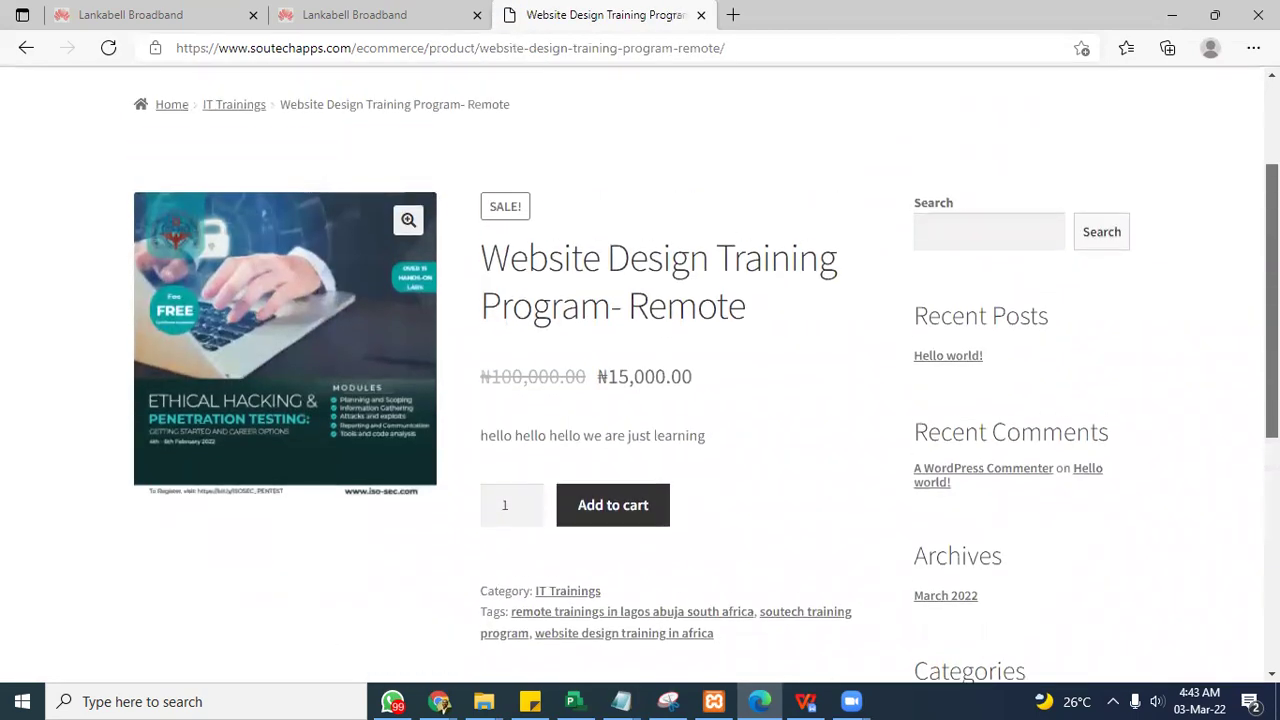
left_click(620, 510)
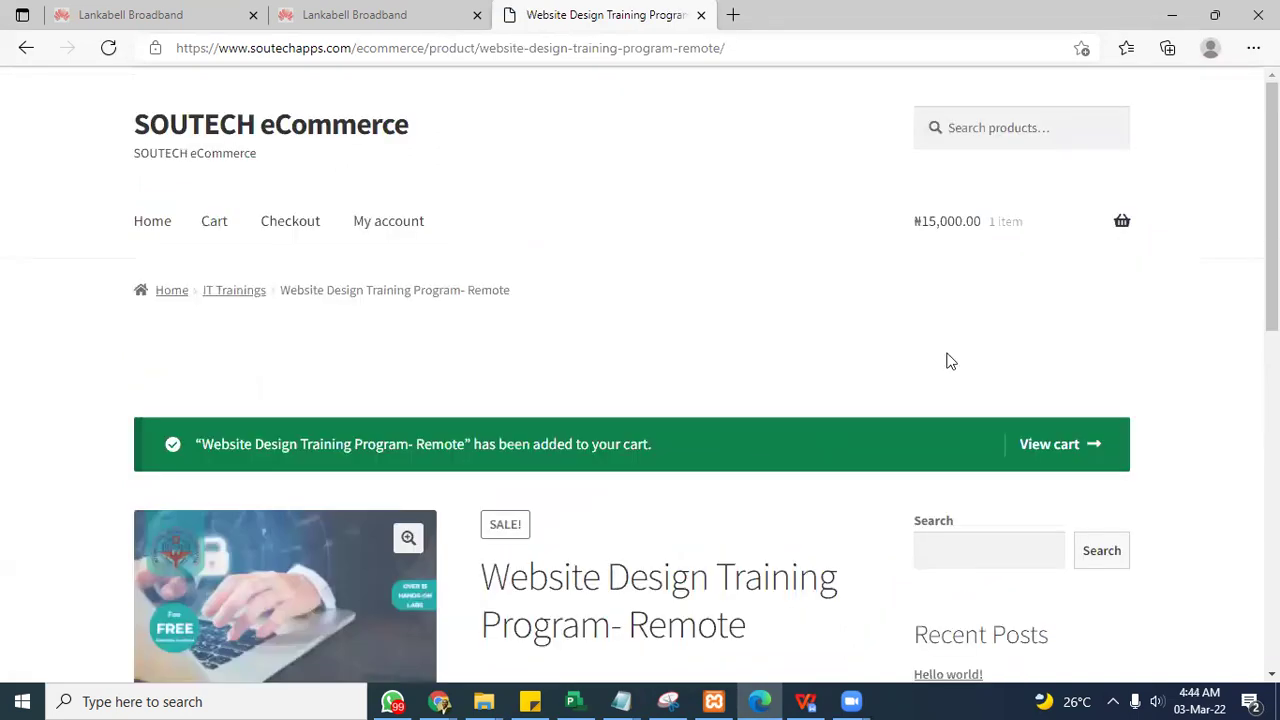
scroll(951, 361, "down", 5)
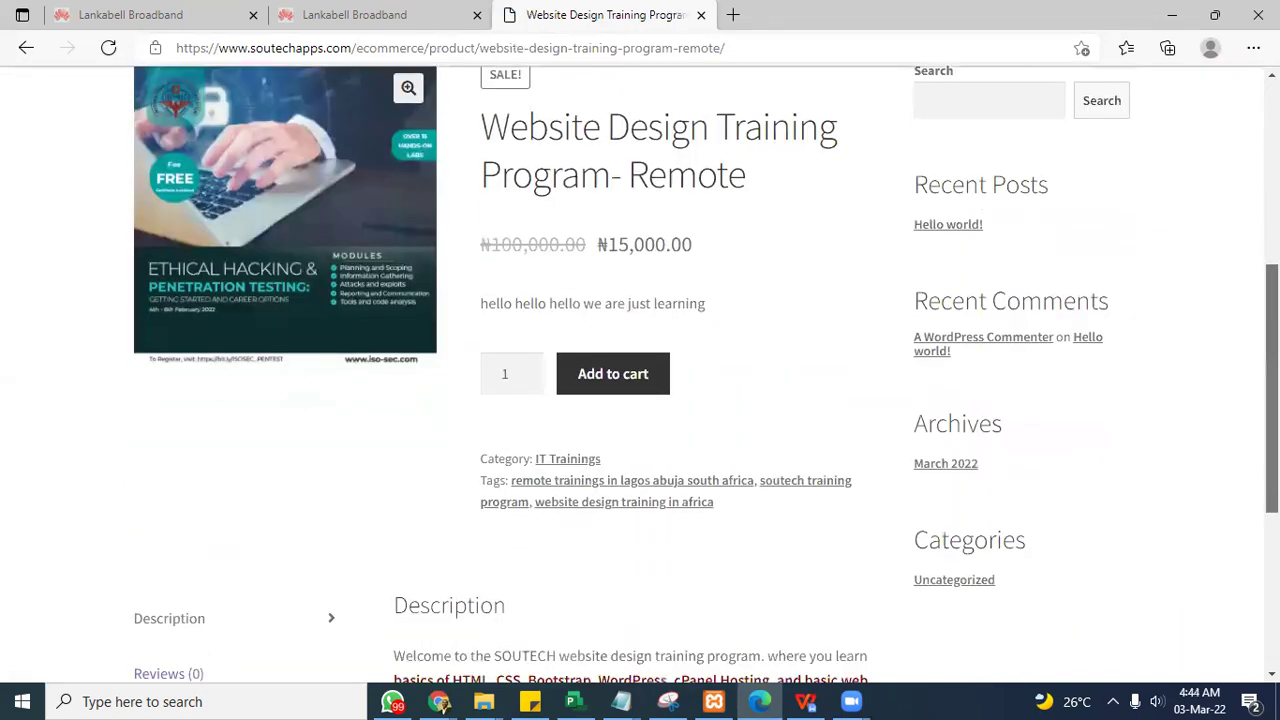
scroll(1000, 400, "up", 4)
View the cart to confirm the ₦15,000.00 total, then return to the WordPress admin
left_click(1050, 331)
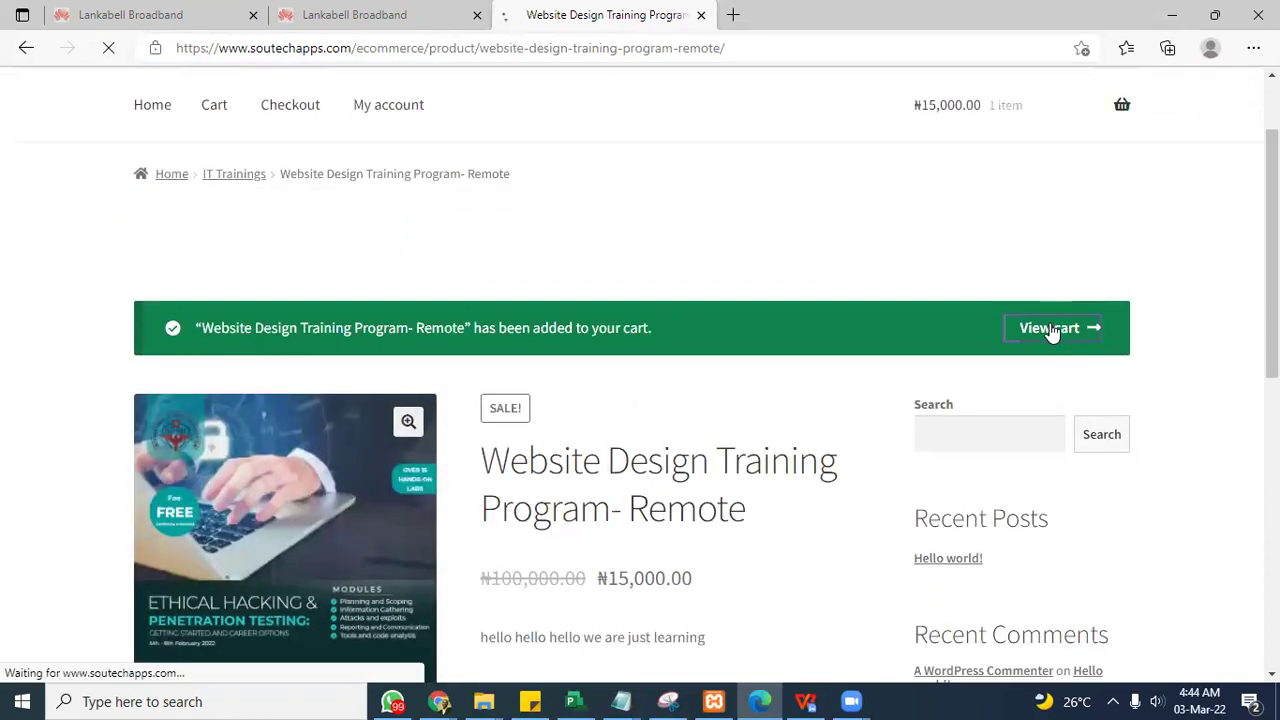
mouse_move(946, 129)
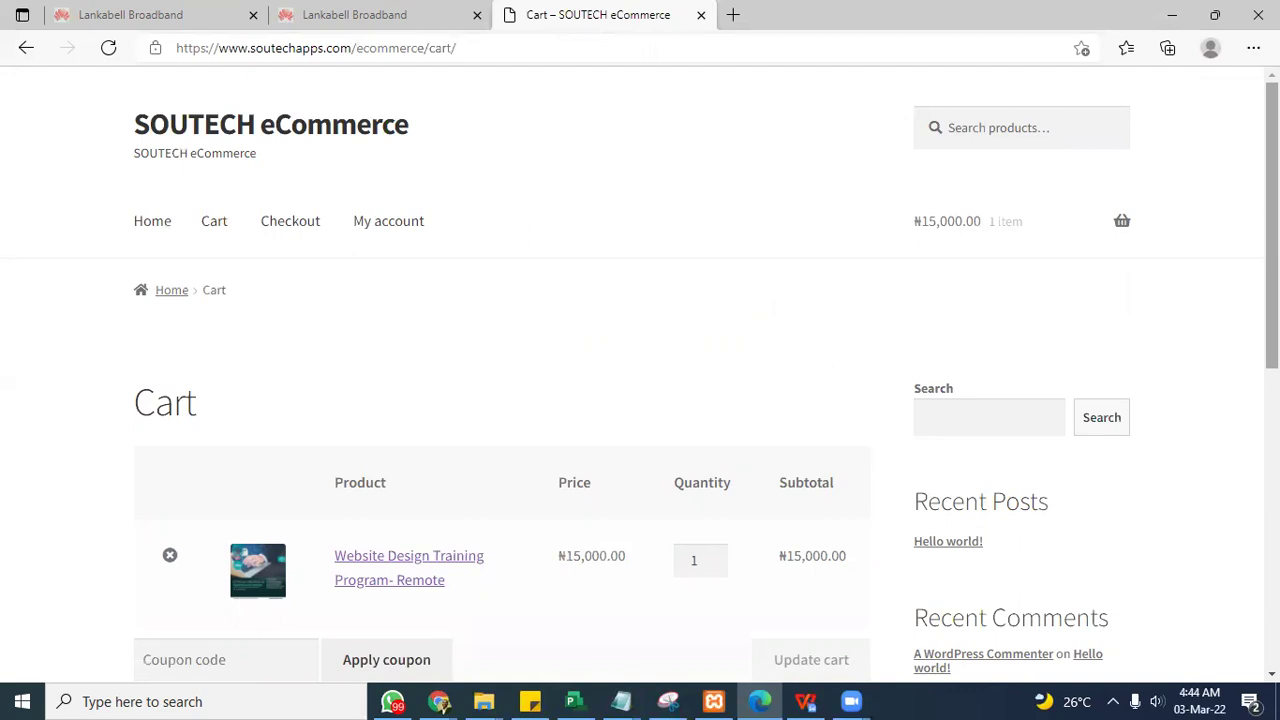
scroll(640, 380, "down", 4)
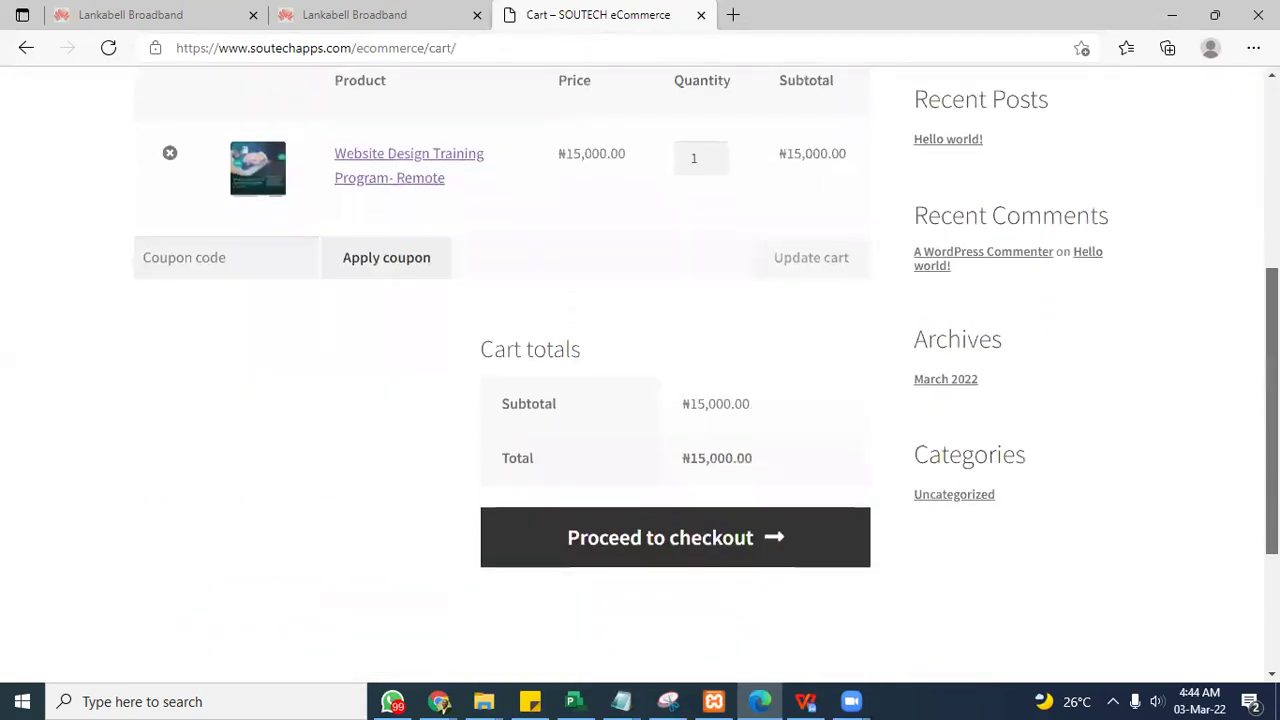
left_click(197, 251)
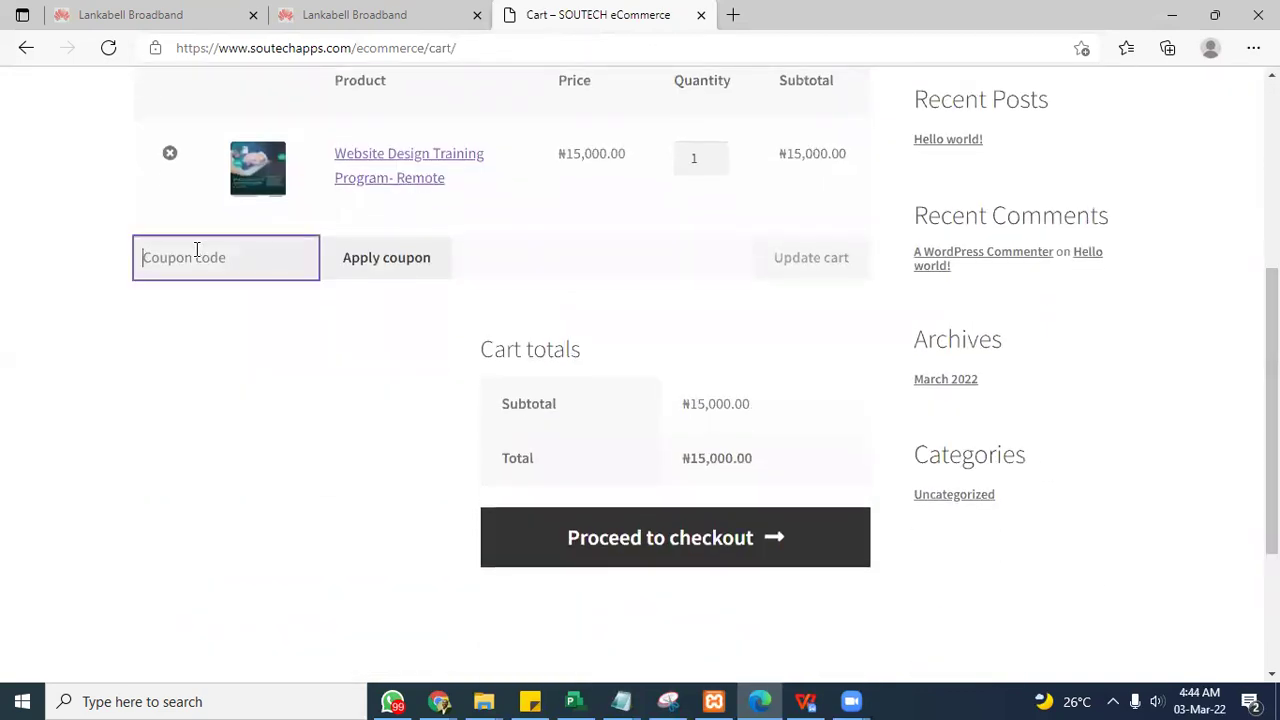
left_click(440, 701)
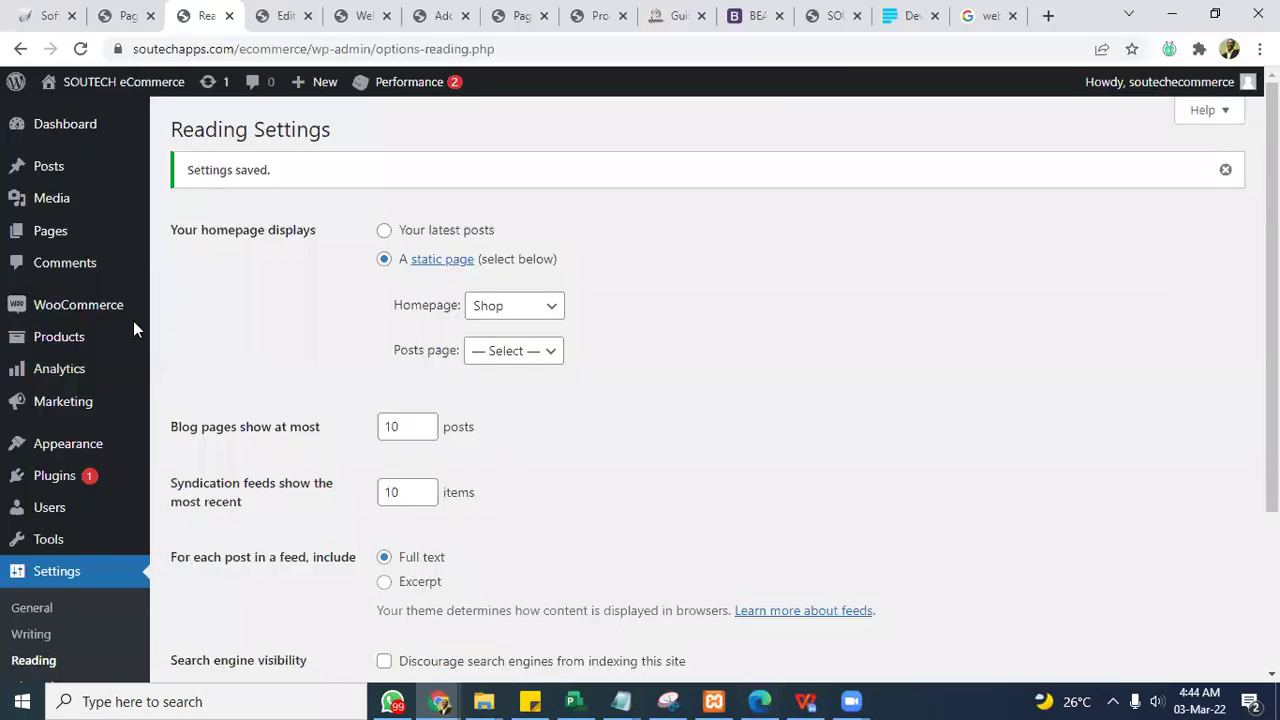
Open WooCommerce Home from the sidebar in a new tab and switch to it
mouse_move(60, 310)
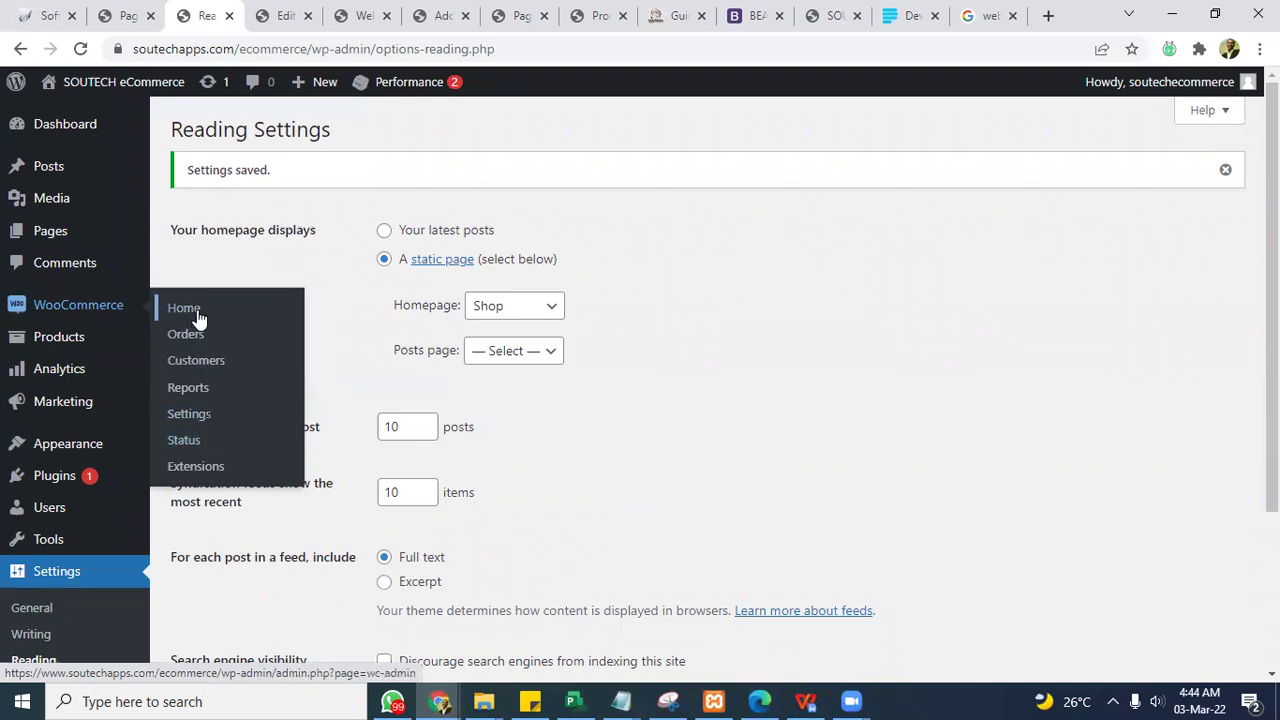
mouse_move(87, 340)
mouse_move(105, 315)
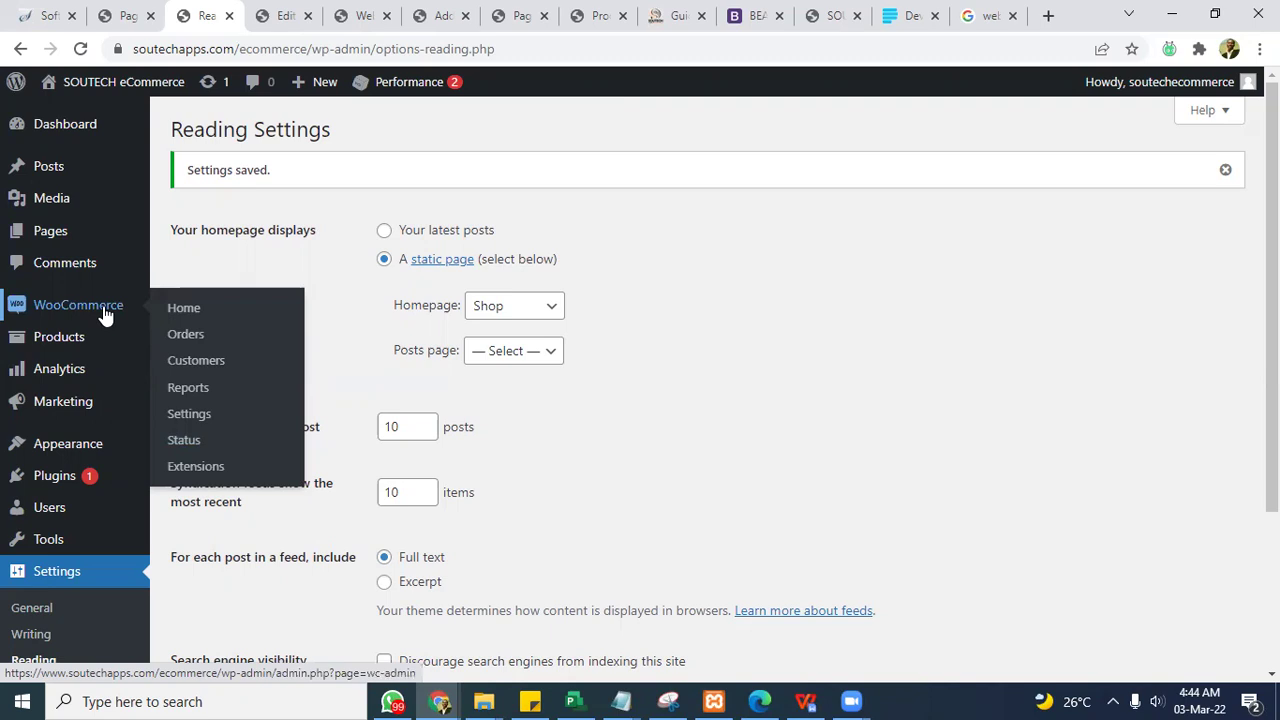
mouse_move(100, 448)
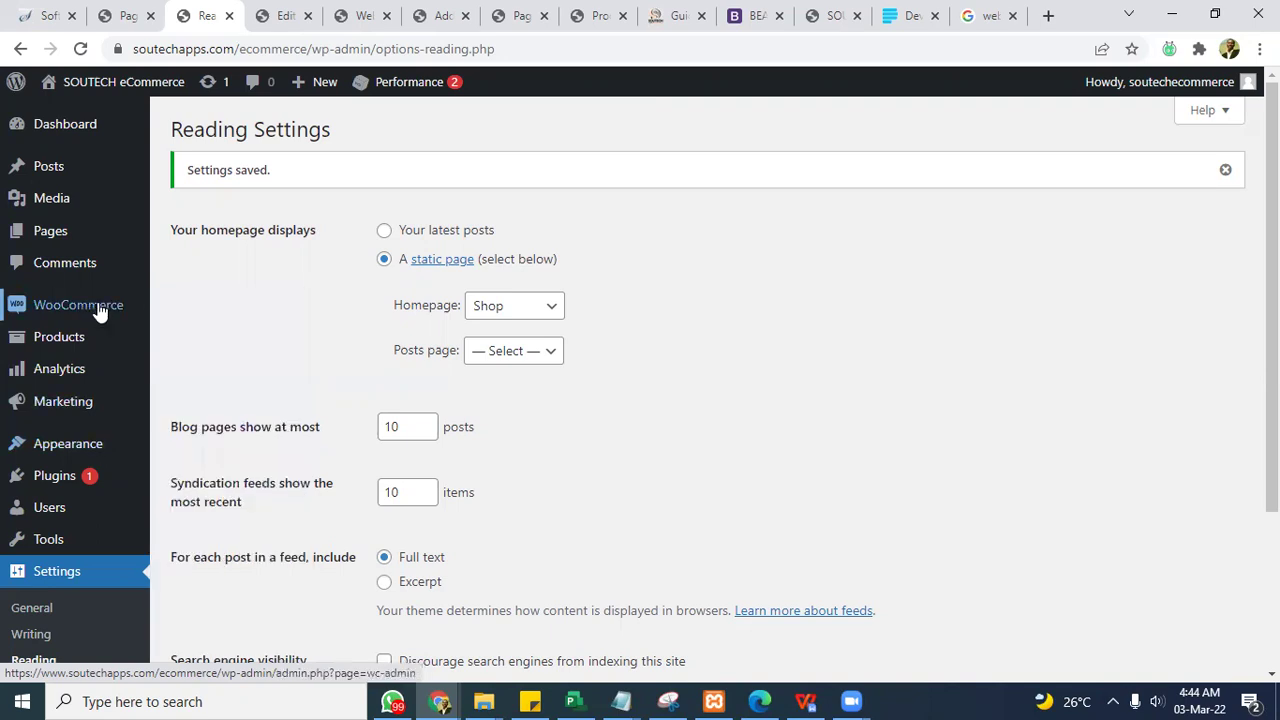
right_click(193, 311)
left_click(217, 316)
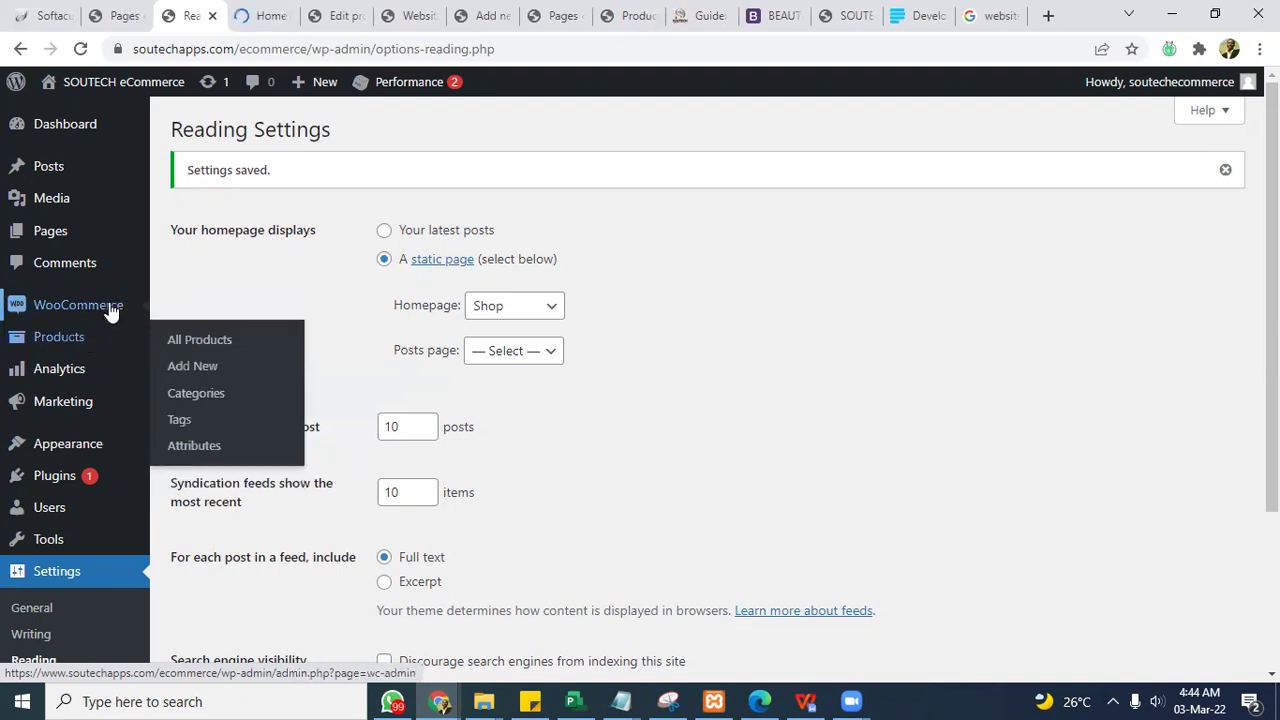
left_click(266, 15)
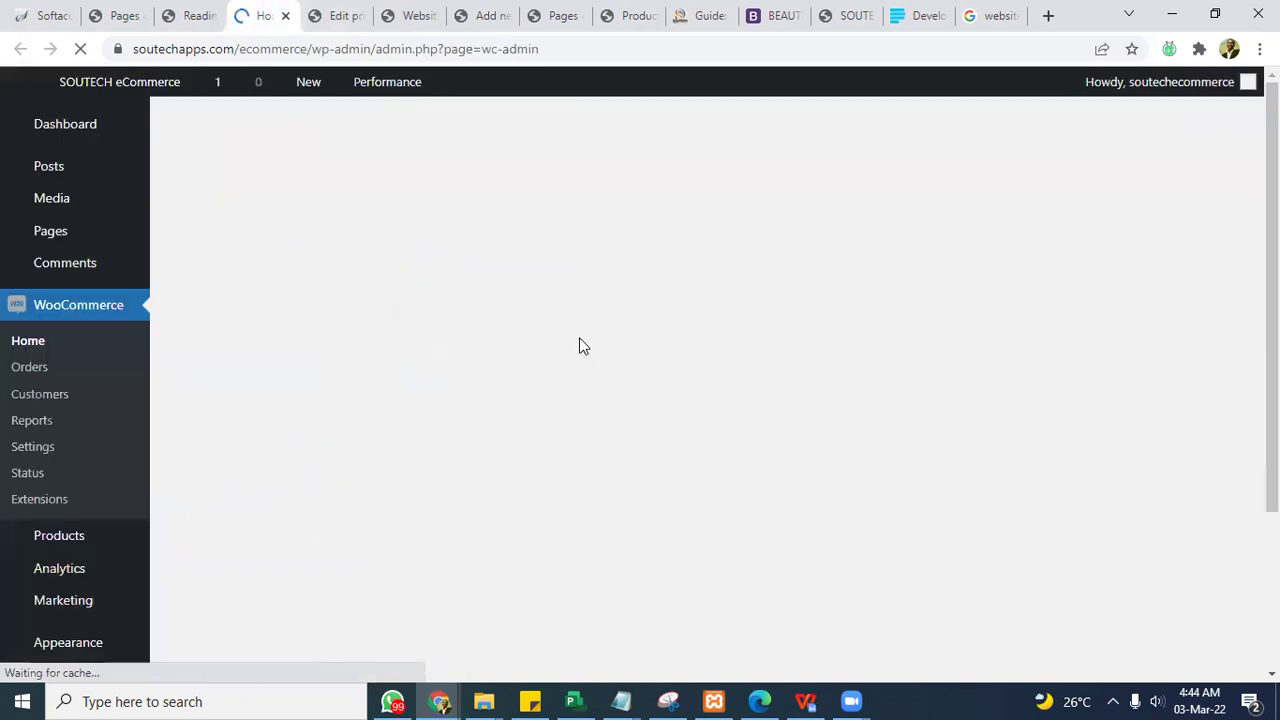
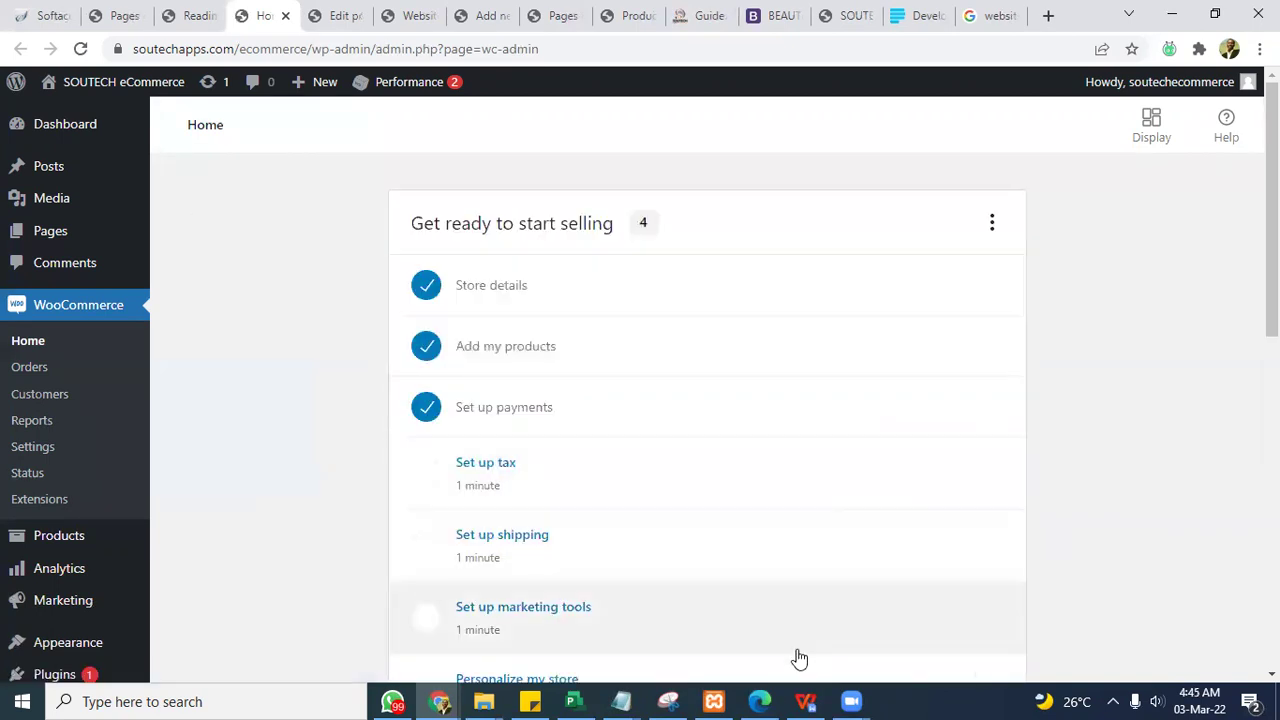
Glance at the storefront cart, then return to WooCommerce Home and review the setup list
left_click(760, 701)
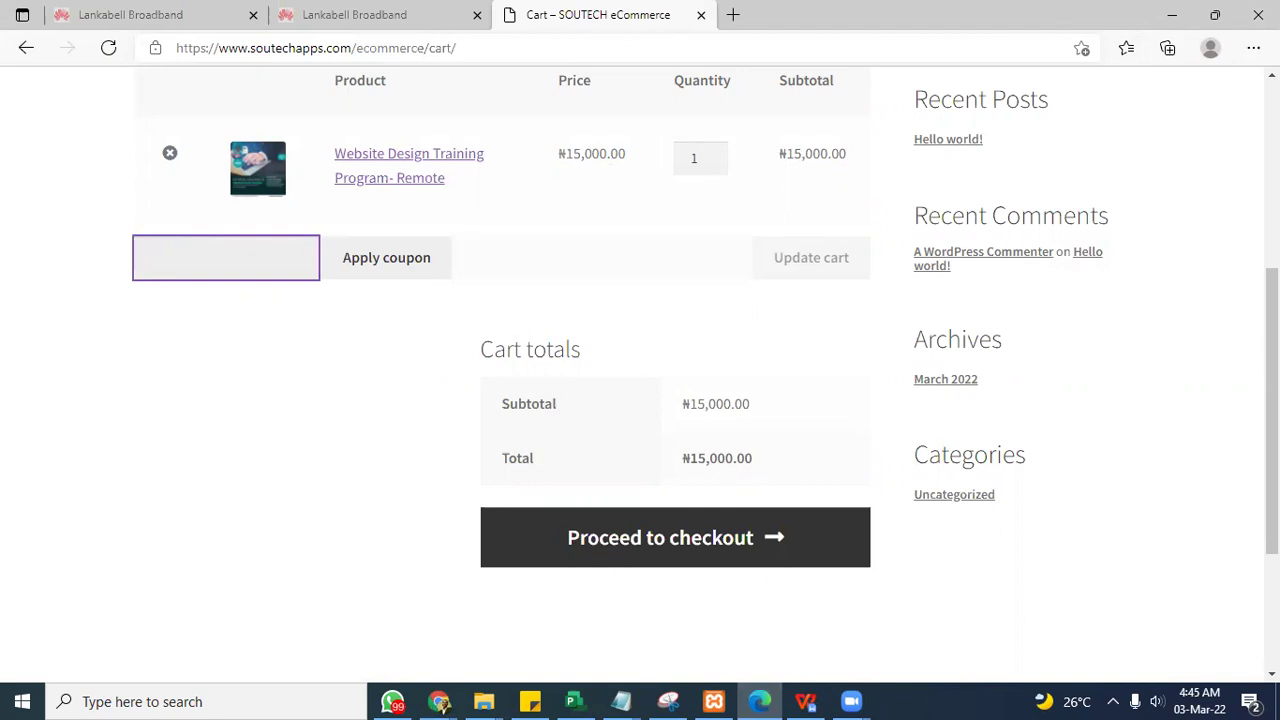
left_click(439, 702)
scroll(707, 400, "down", 8)
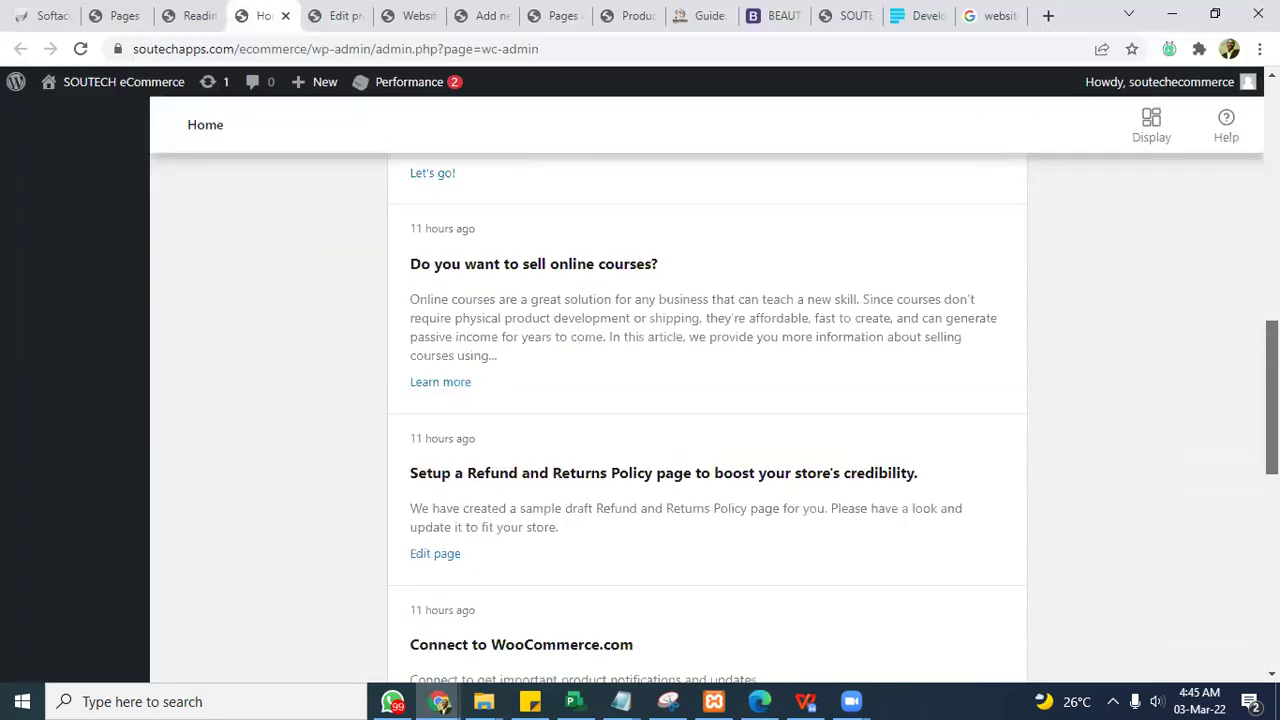
scroll(707, 400, "down", 3)
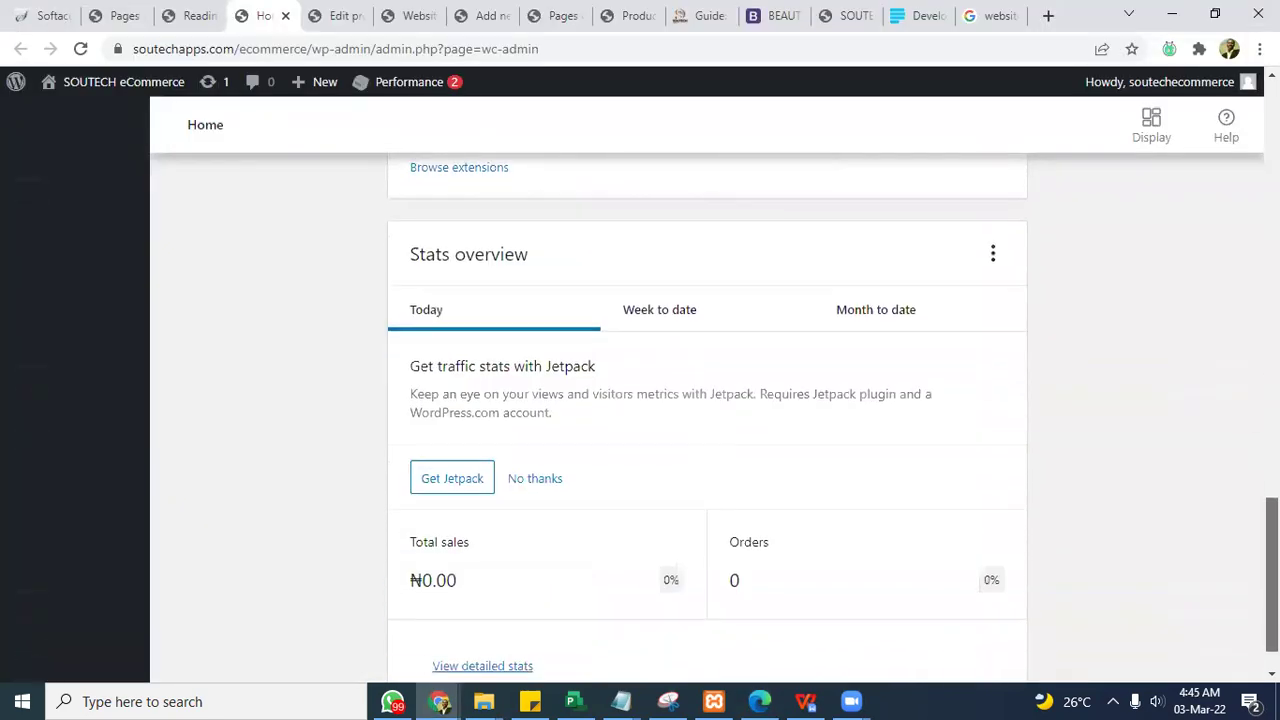
scroll(707, 400, "up", 9)
scroll(707, 400, "up", 6)
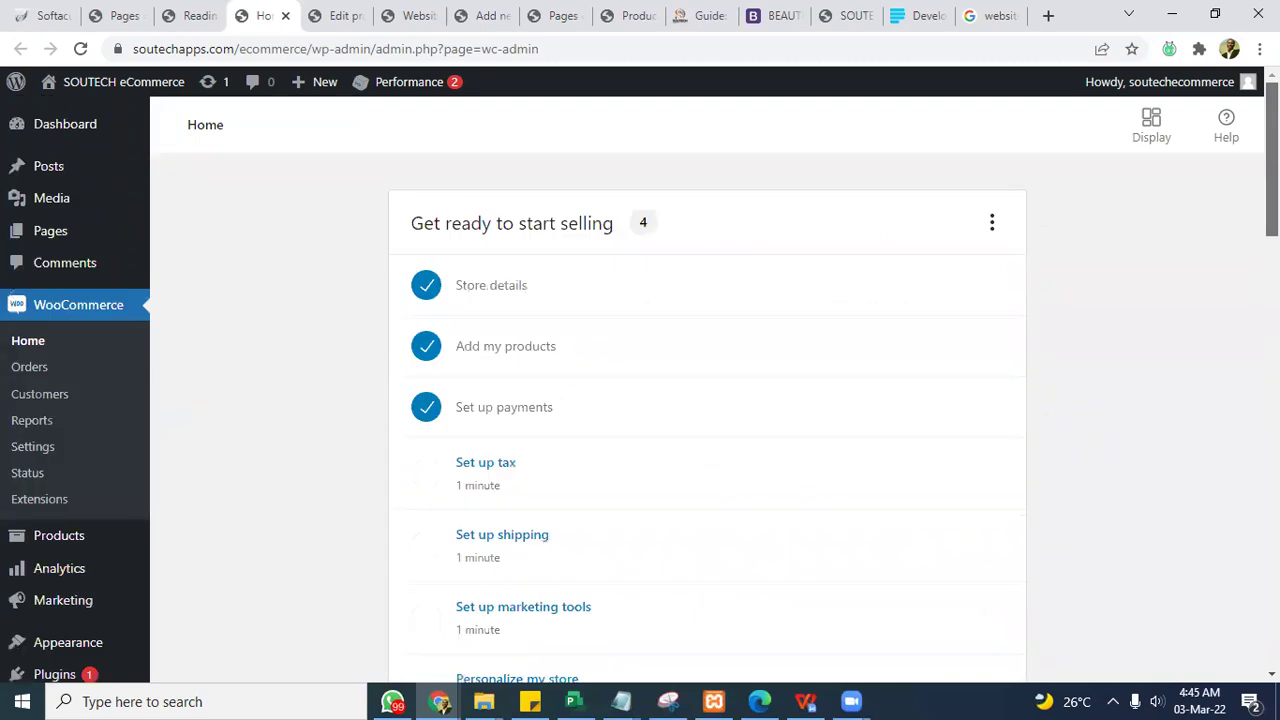
scroll(707, 400, "down", 4)
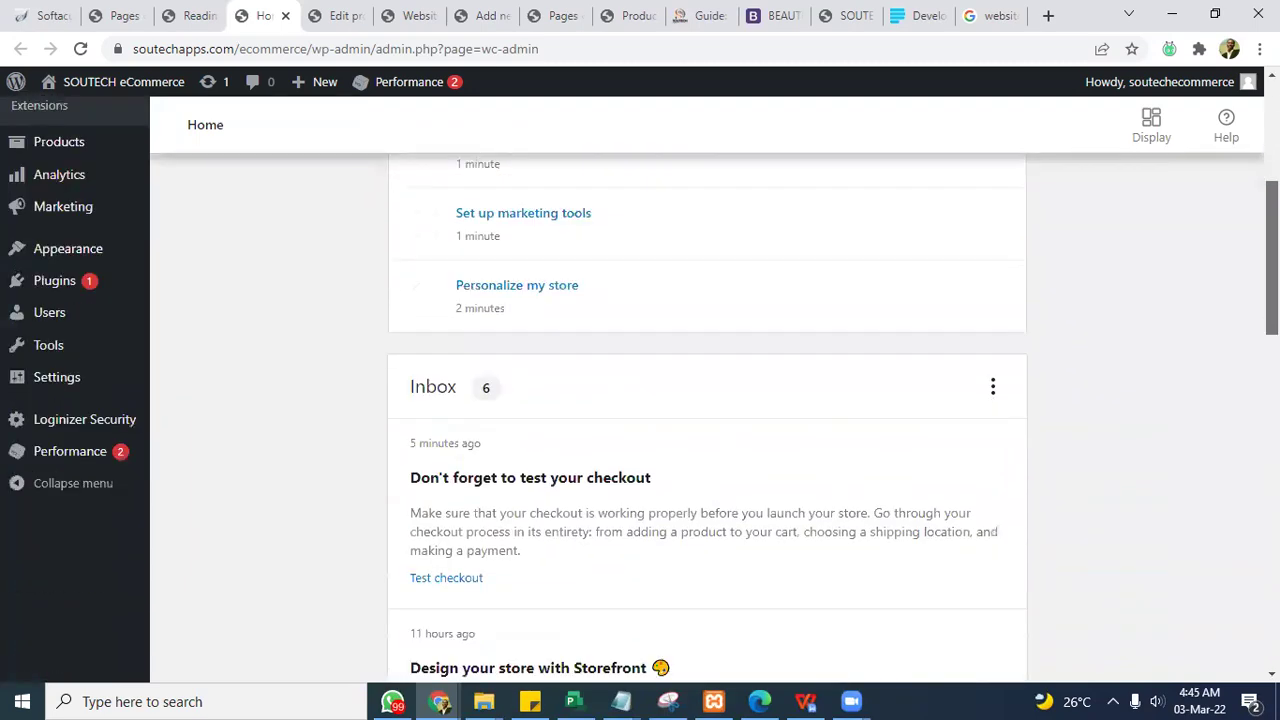
scroll(707, 400, "down", 8)
scroll(863, 315, "up", 10)
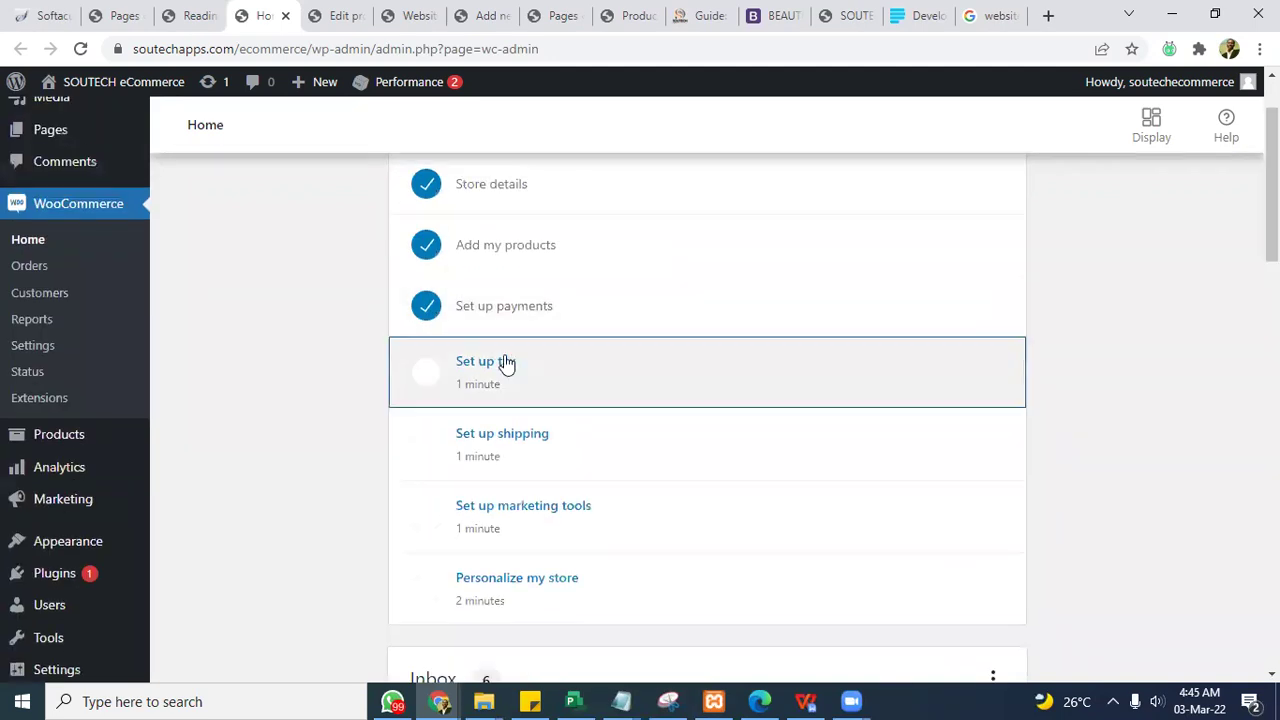
Complete the tax task by declaring the store doesn't charge sales tax
left_click(503, 362)
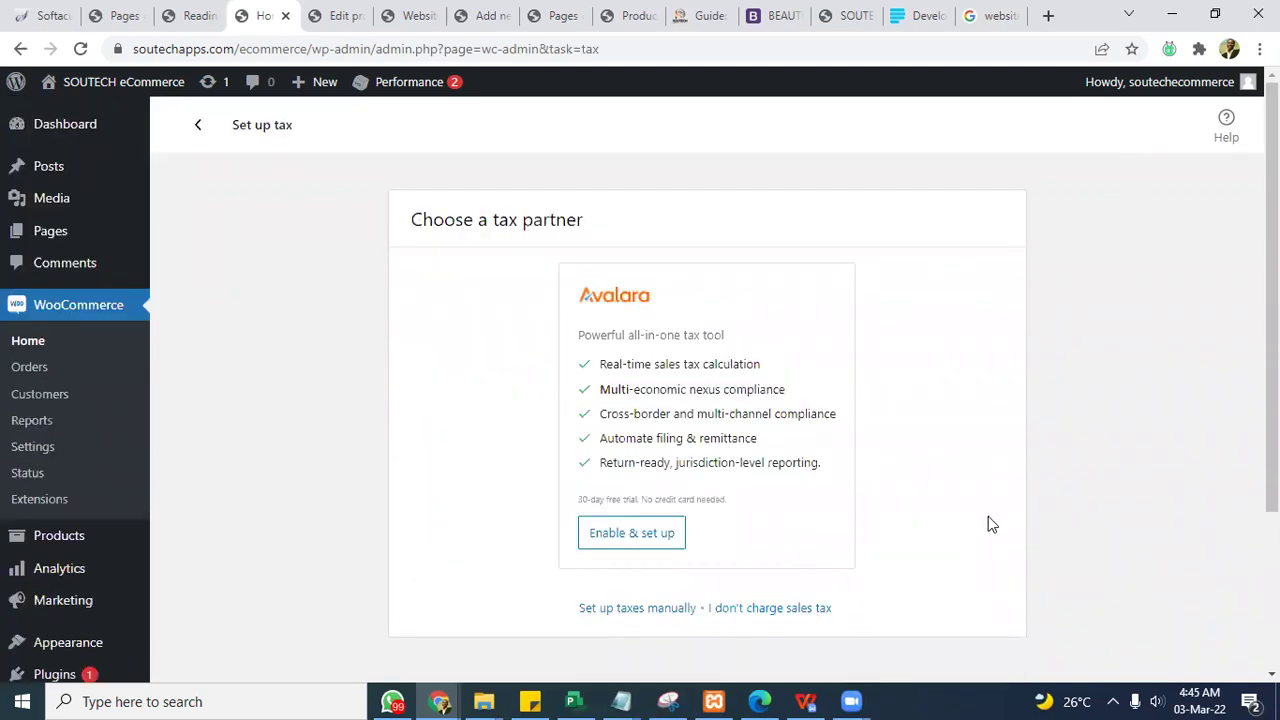
left_click(806, 614)
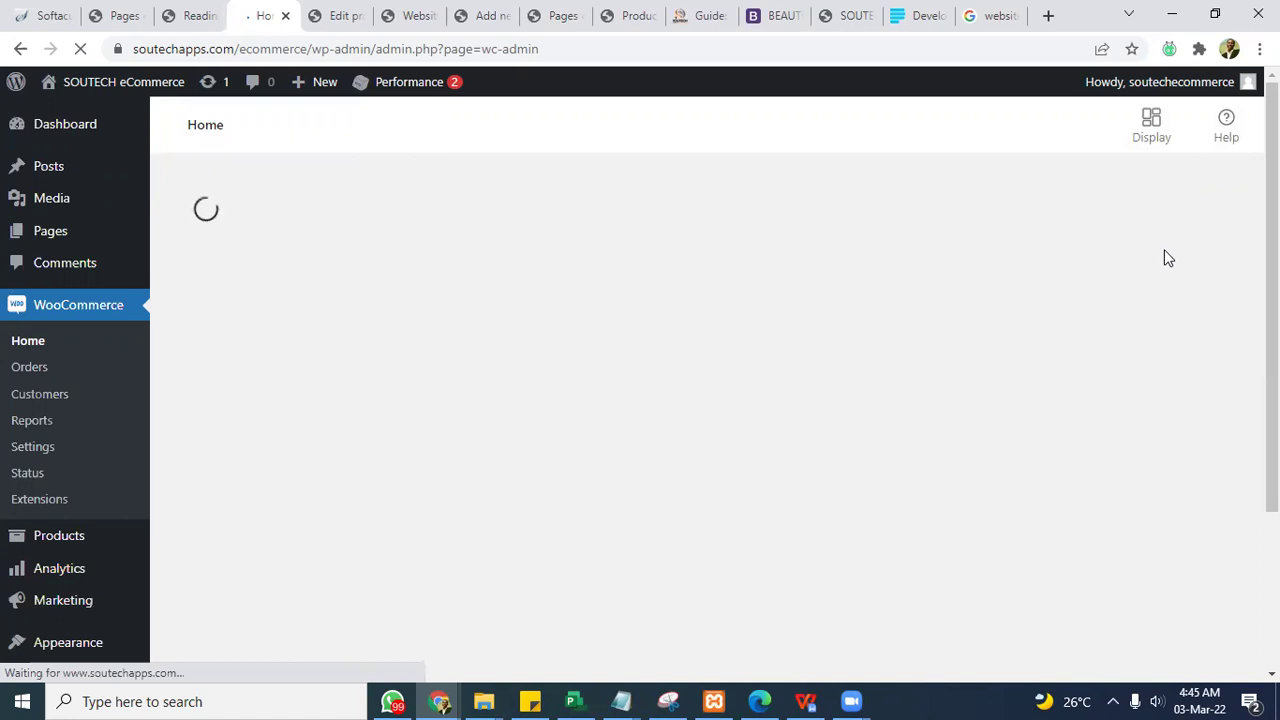
scroll(640, 390, "down", 3)
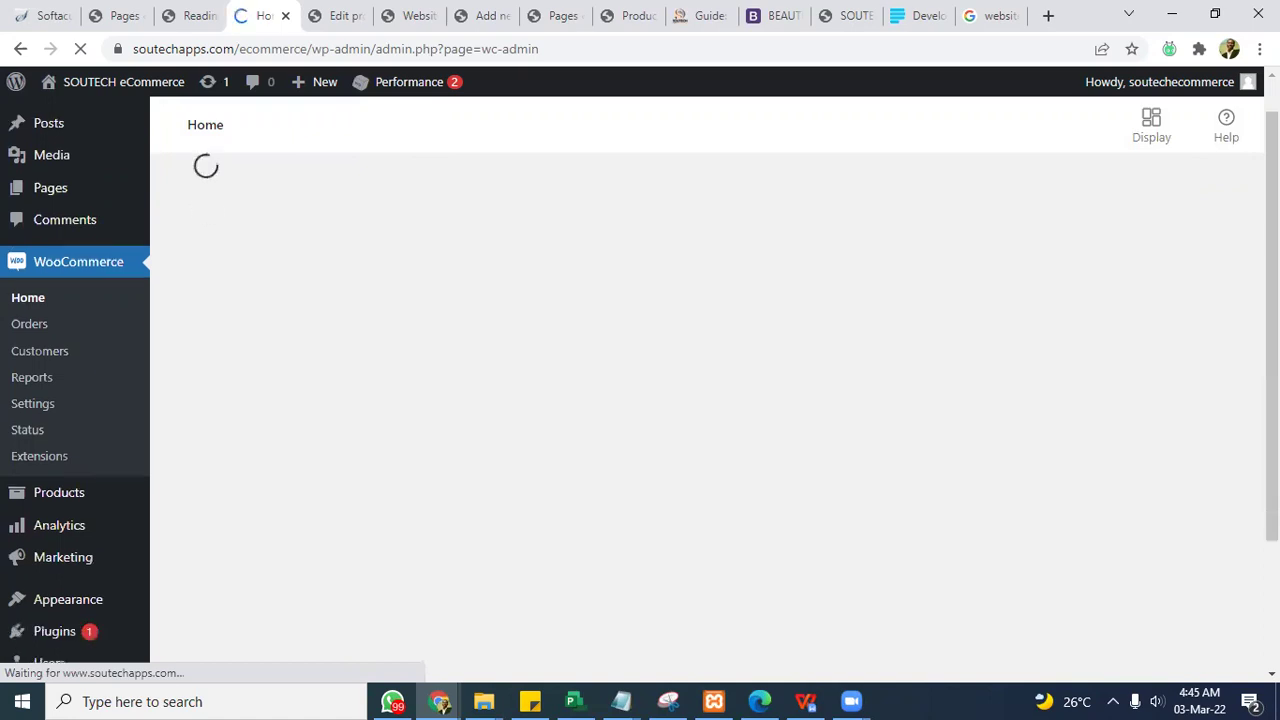
scroll(640, 390, "up", 2)
scroll(640, 390, "up", 1)
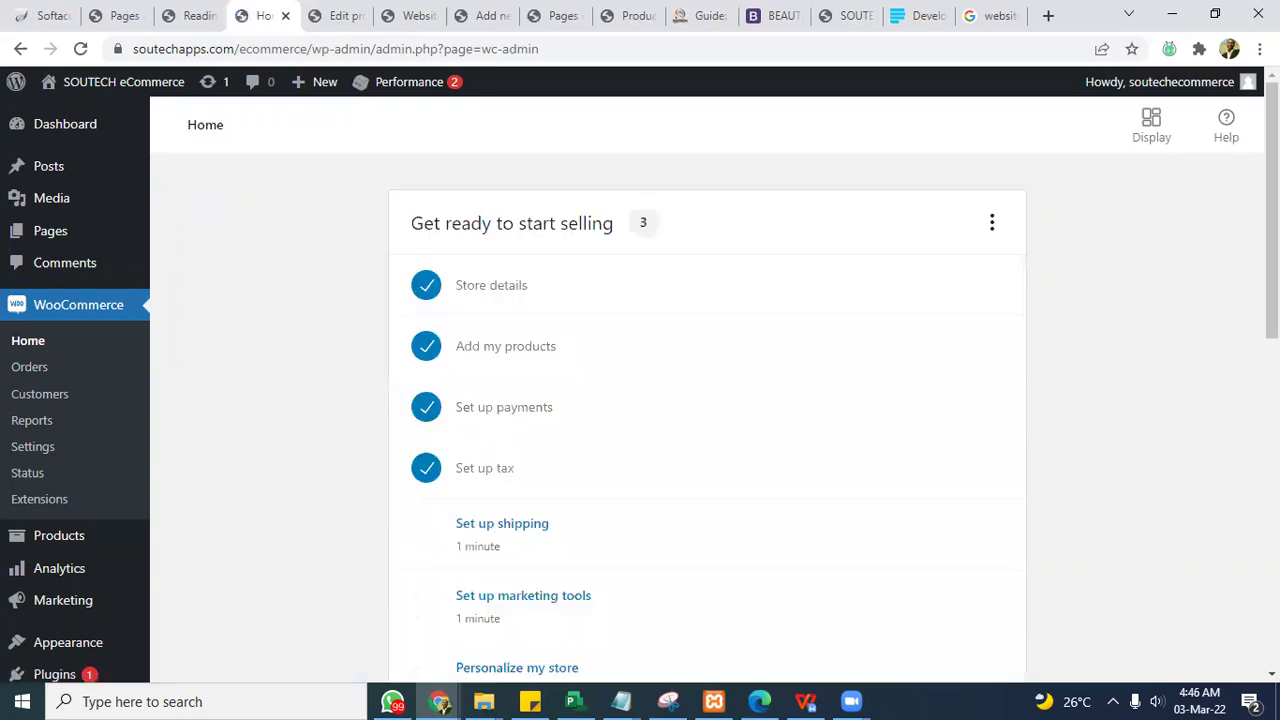
scroll(1229, 269, "down", 2)
scroll(594, 345, "down", 1)
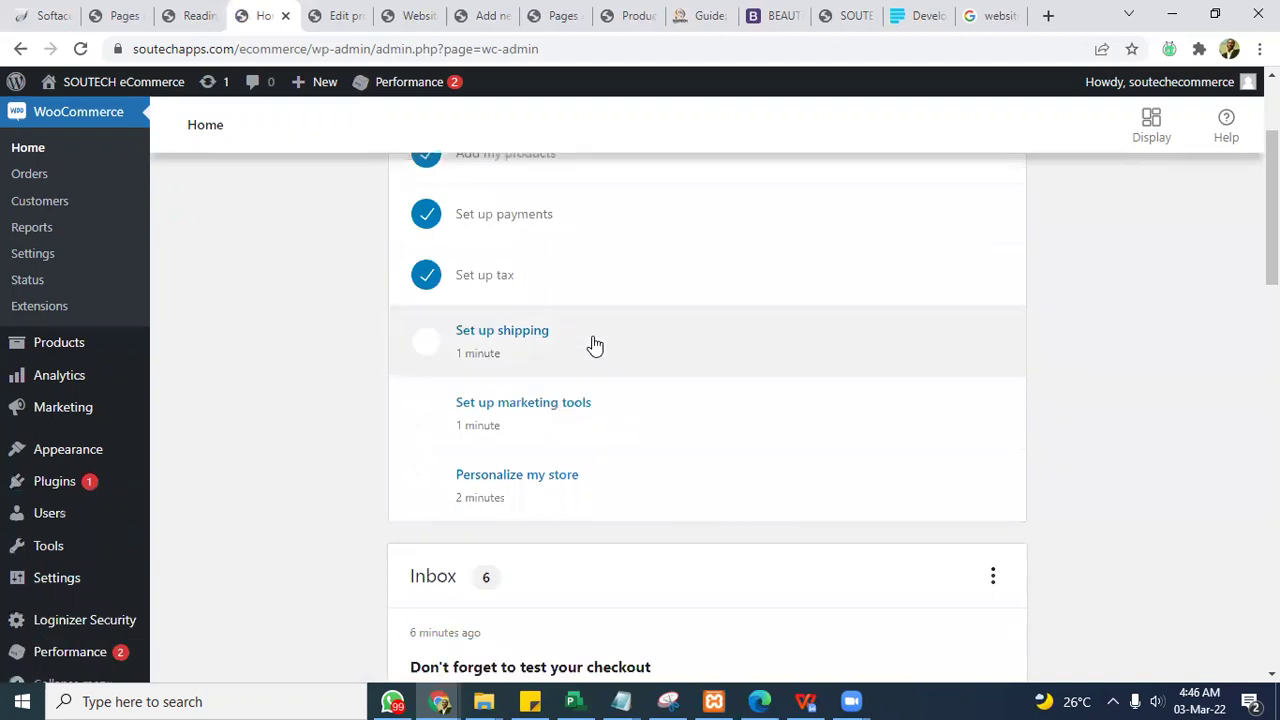
Enable ₦0.00 shipping for Nigeria and the rest of the world, then complete the task
left_click(594, 340)
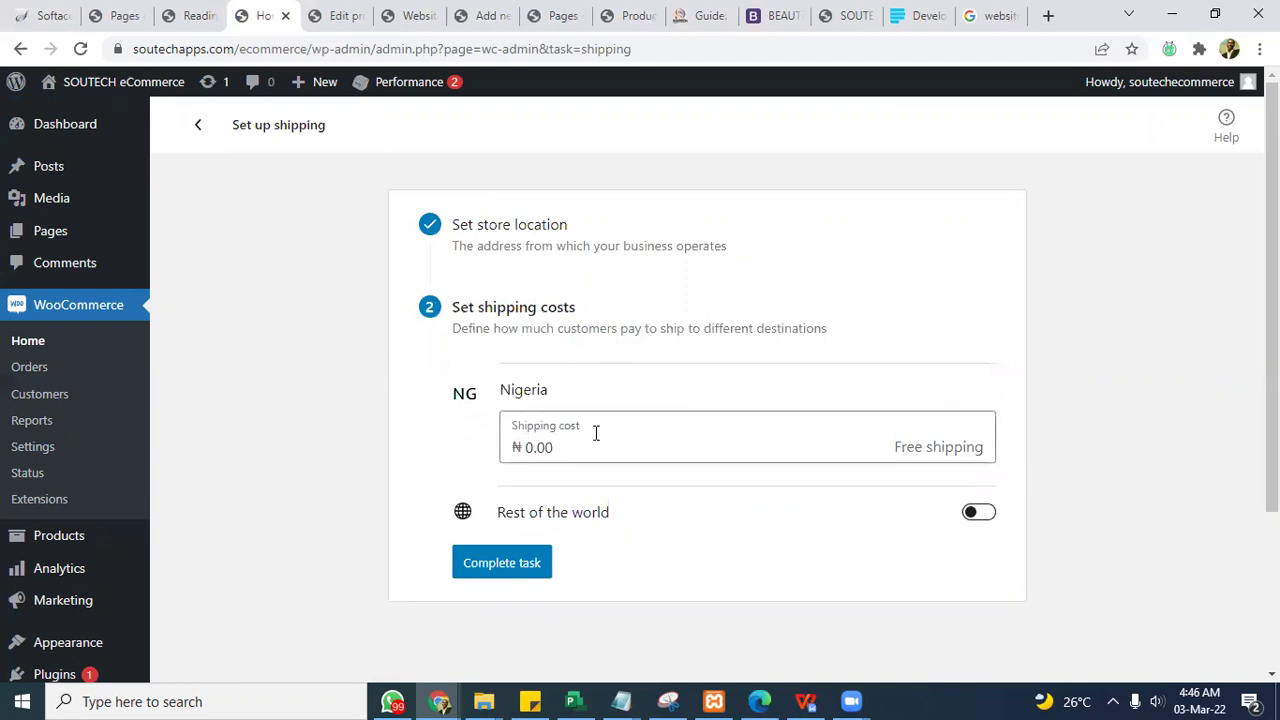
left_click(510, 566)
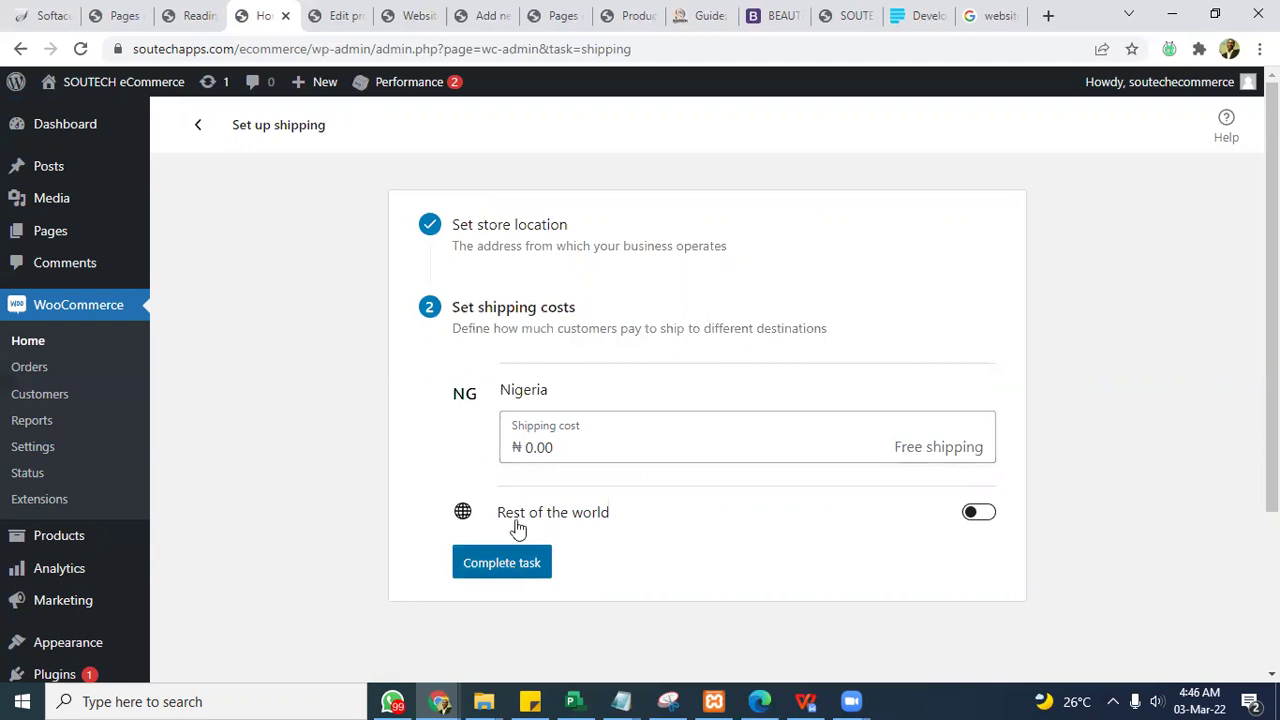
left_click(976, 514)
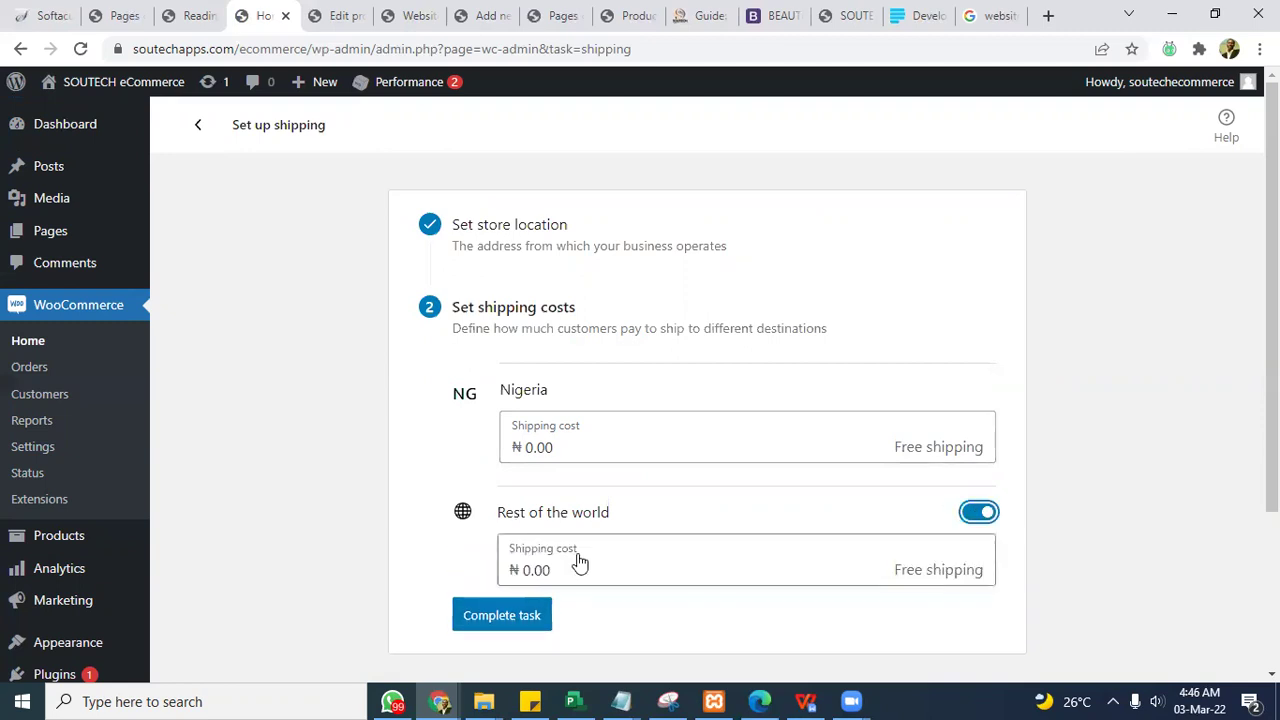
left_click(527, 618)
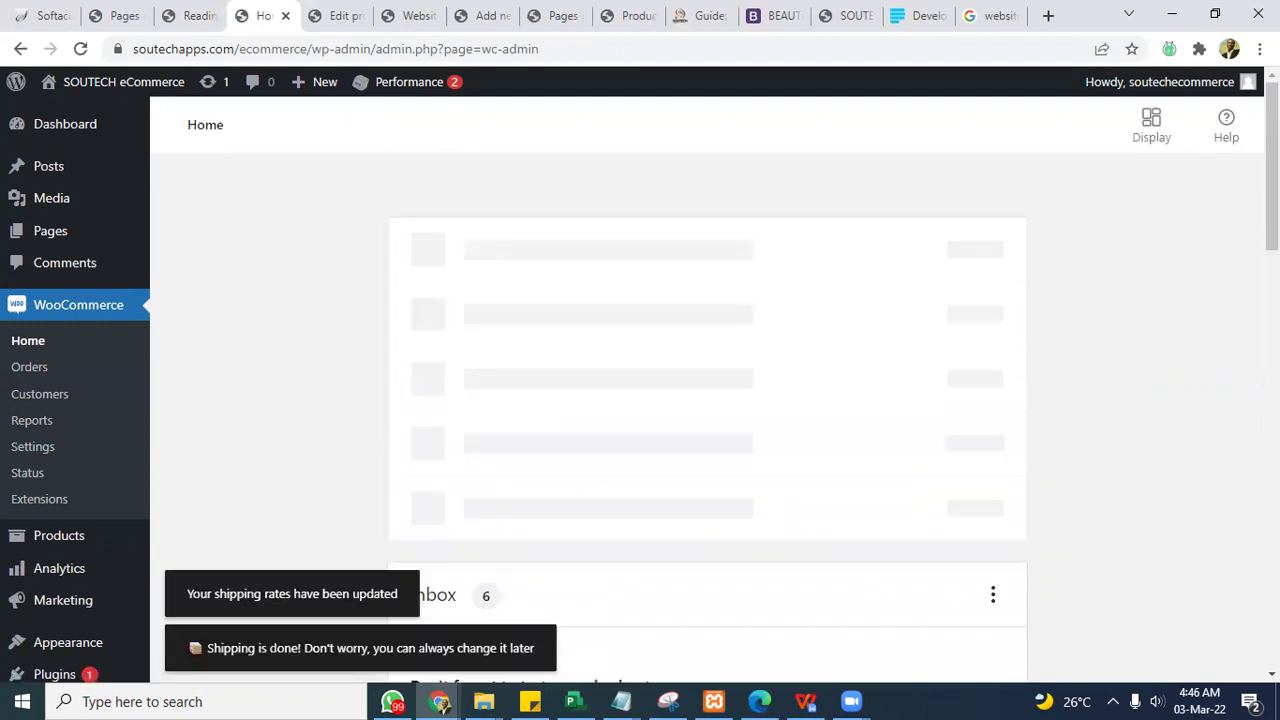
scroll(693, 320, "down", 2)
scroll(513, 280, "down", 1)
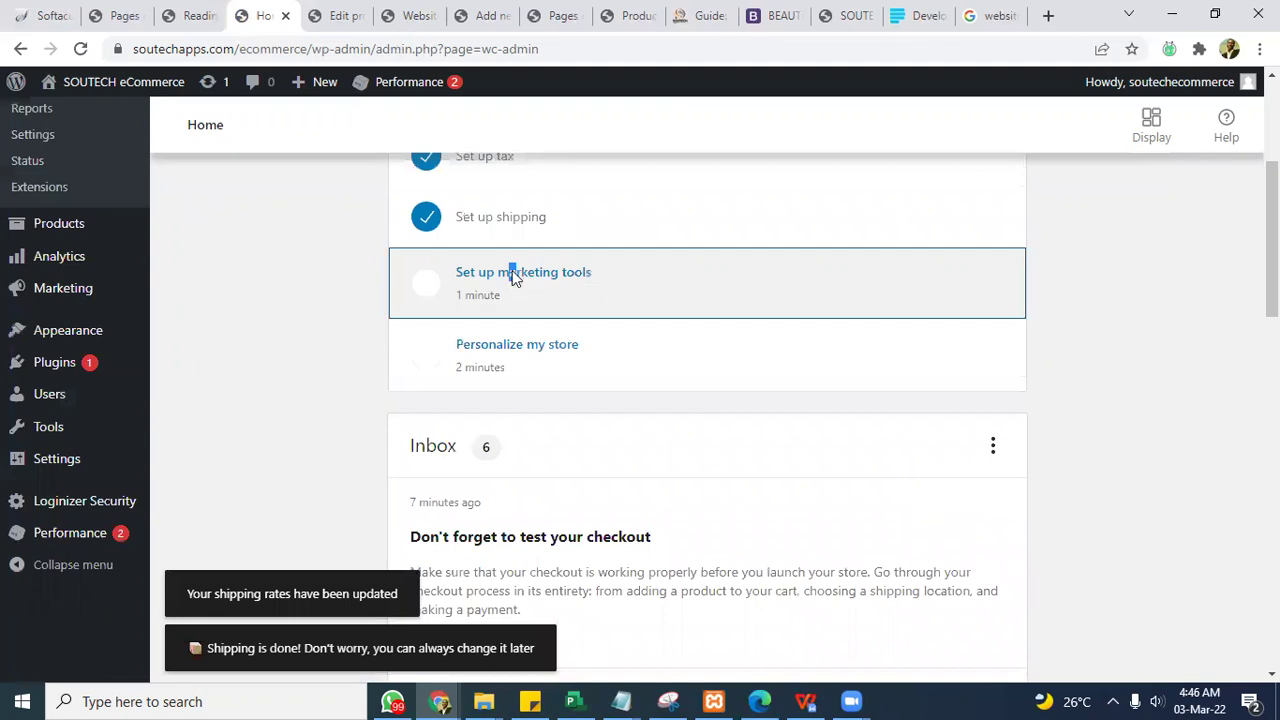
left_click(512, 276)
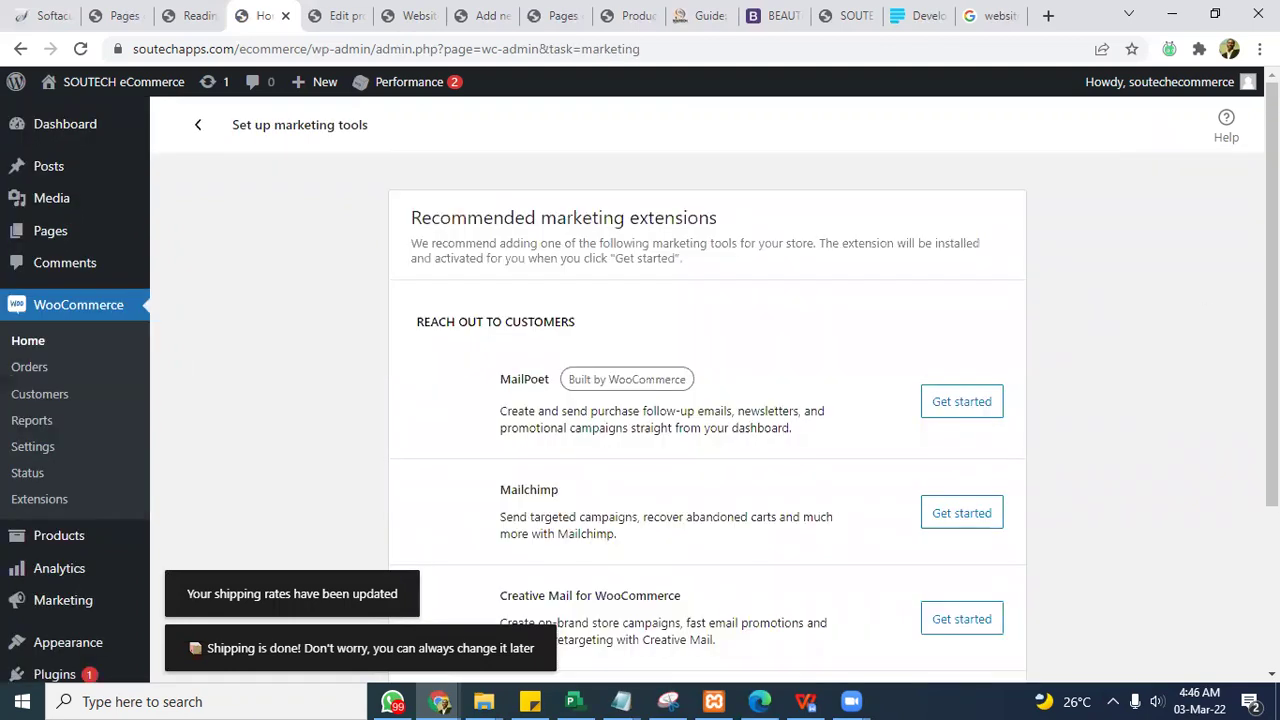
scroll(707, 400, "down", 1)
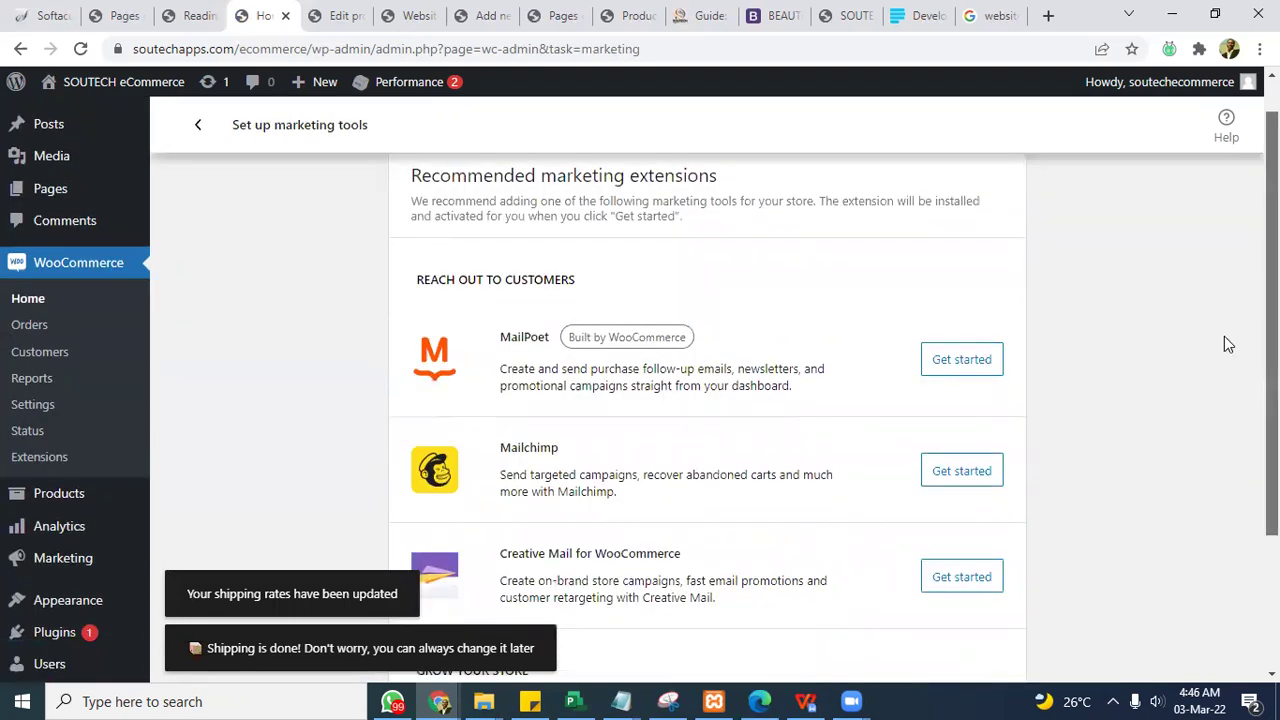
scroll(553, 260, "down", 2)
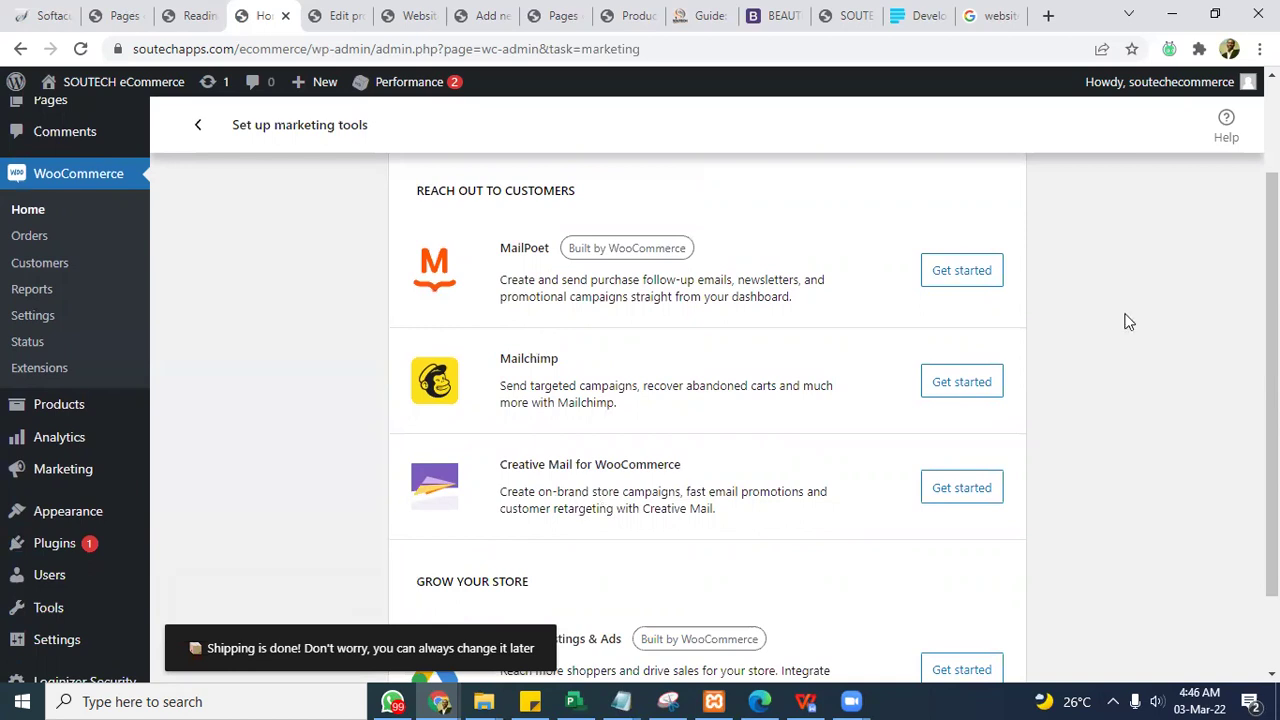
scroll(1270, 400, "down", 1)
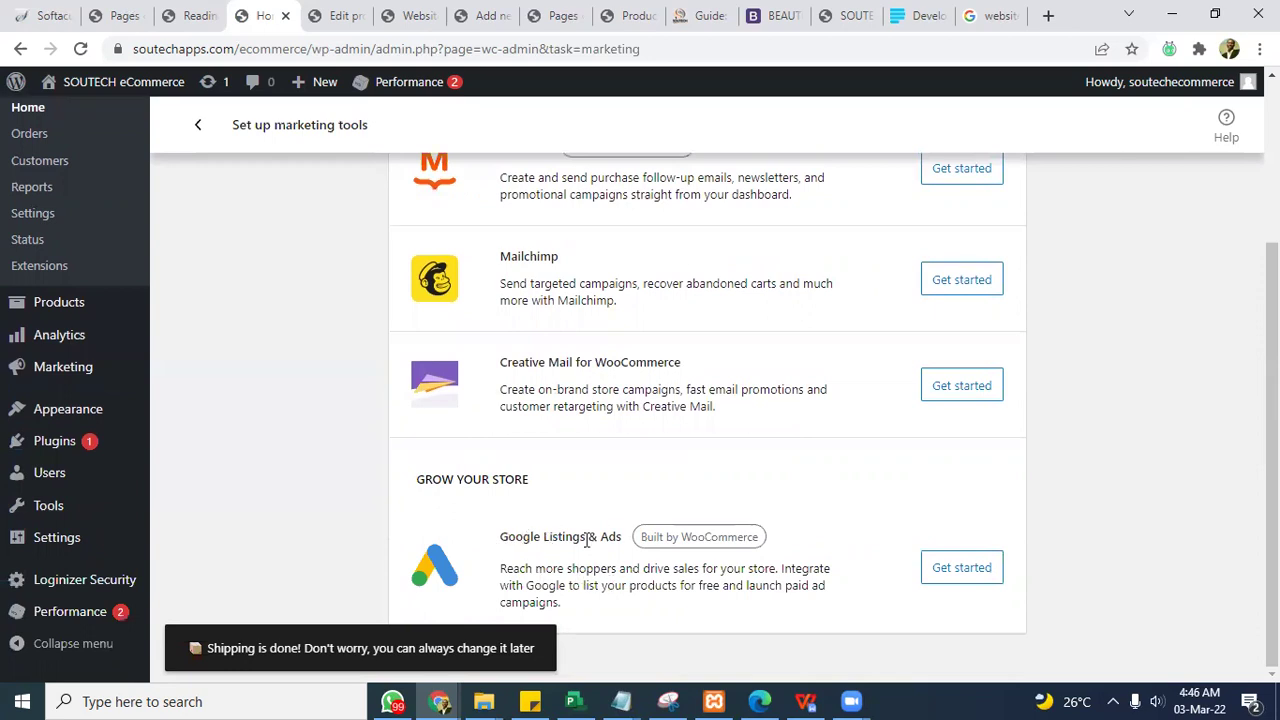
mouse_move(1272, 455)
left_mouse_down()
mouse_move(1272, 295)
mouse_move(1272, 455)
left_mouse_up()
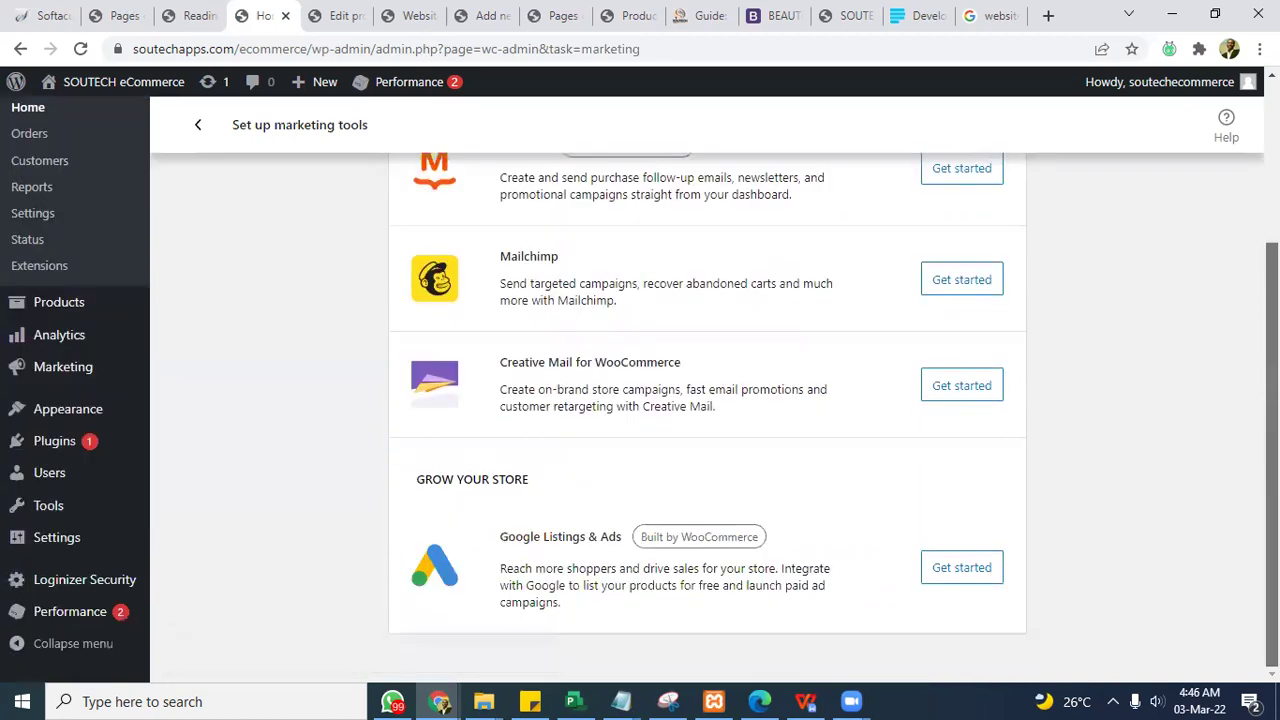
key("ctrl+minus")
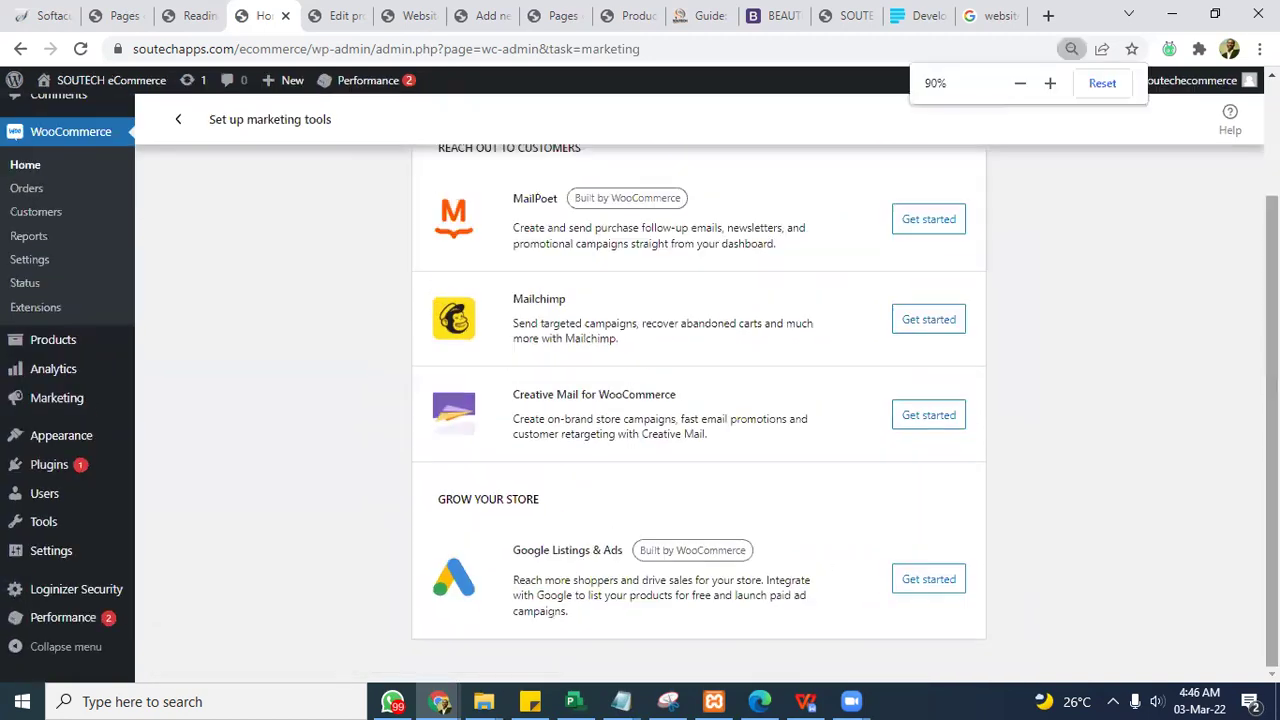
left_click_drag(1272, 432, 1272, 317)
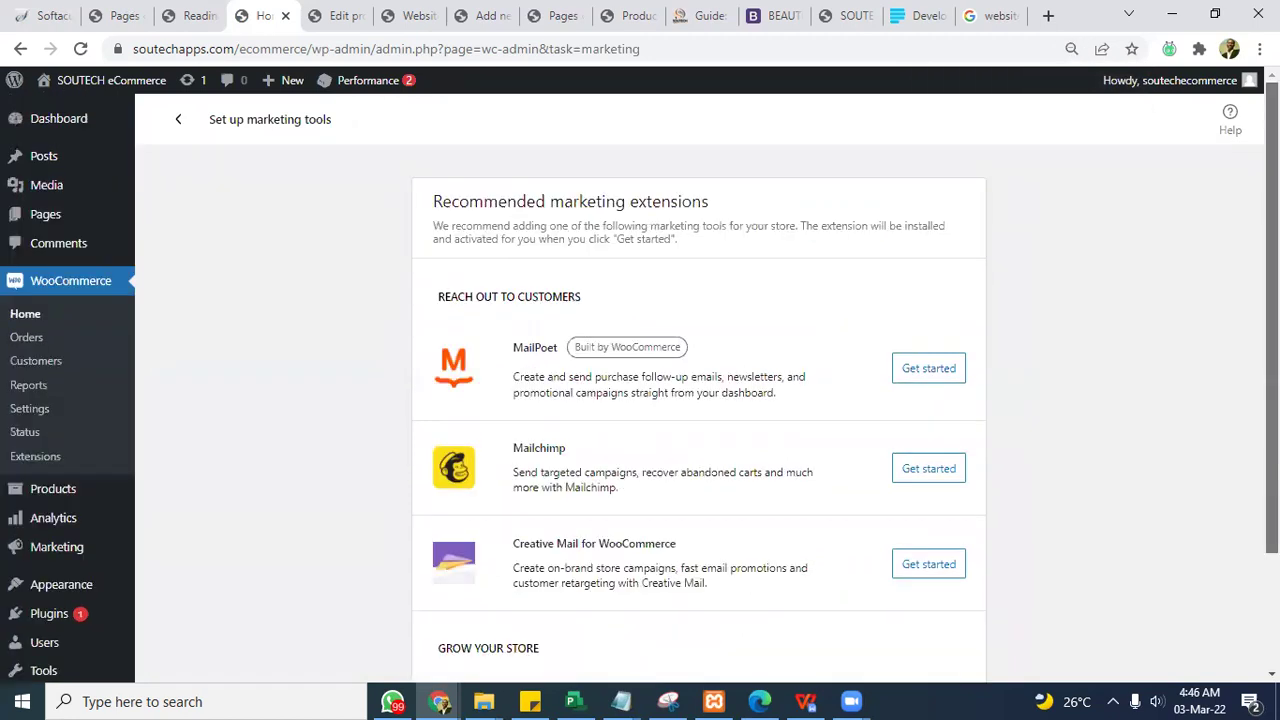
left_click(33, 320)
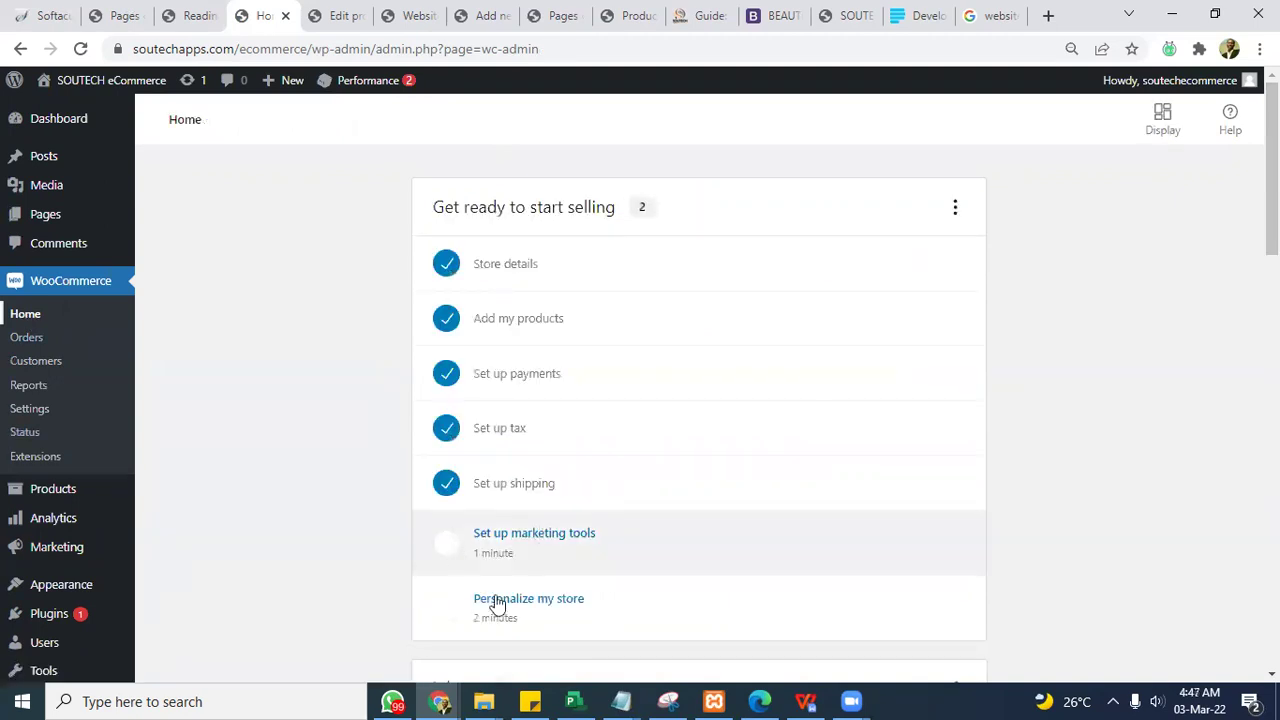
Open Personalize my store, preview the storefront home page, then create the custom homepage
left_click(491, 599)
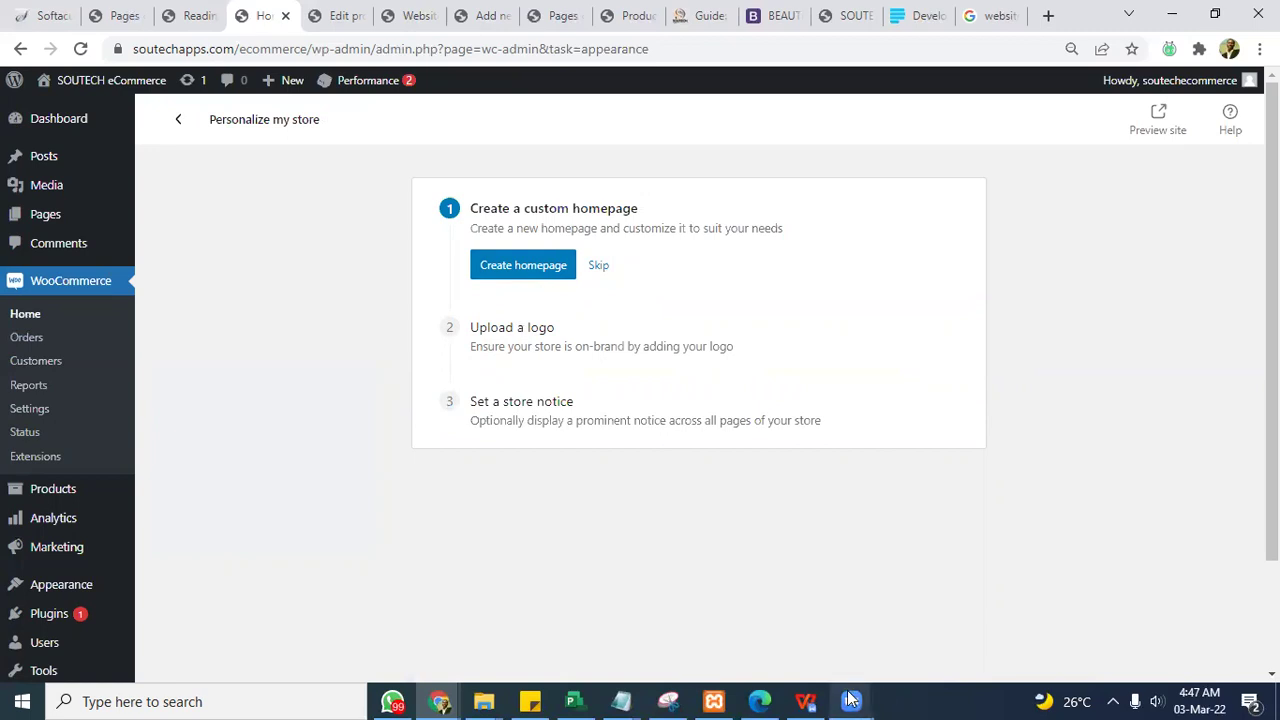
left_click(760, 701)
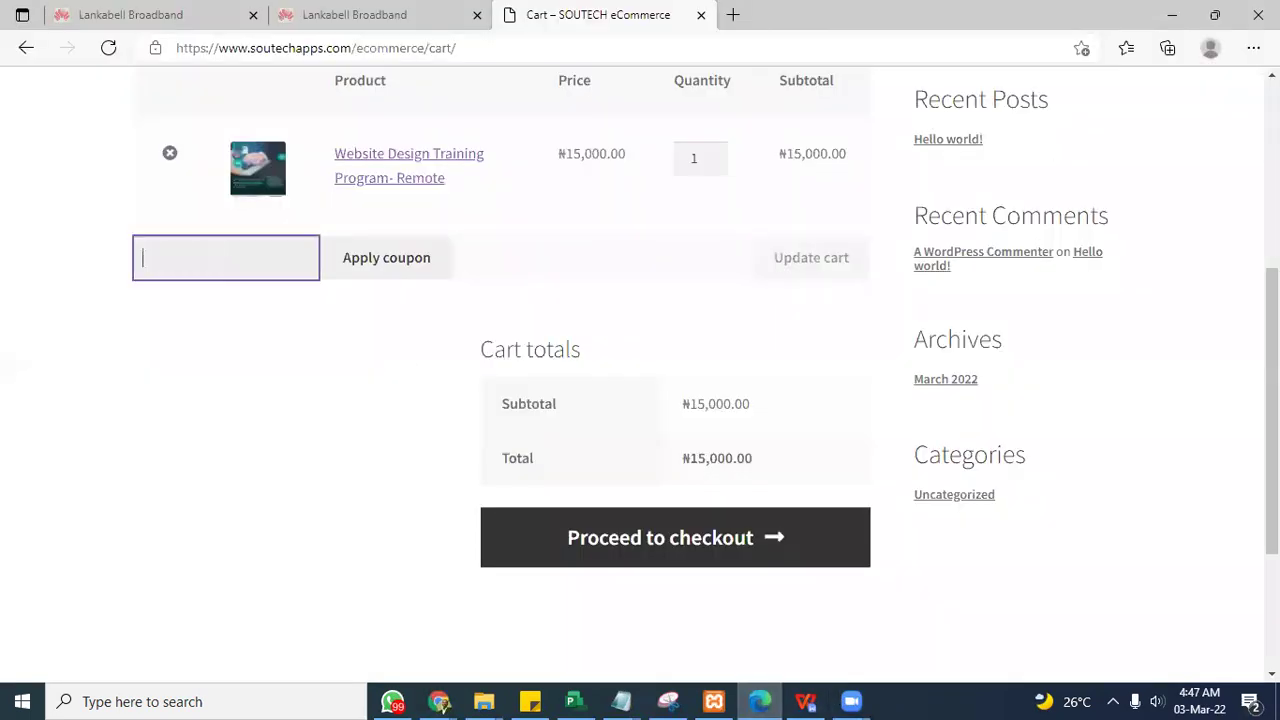
scroll(409, 369, "up", 4)
left_click(338, 126)
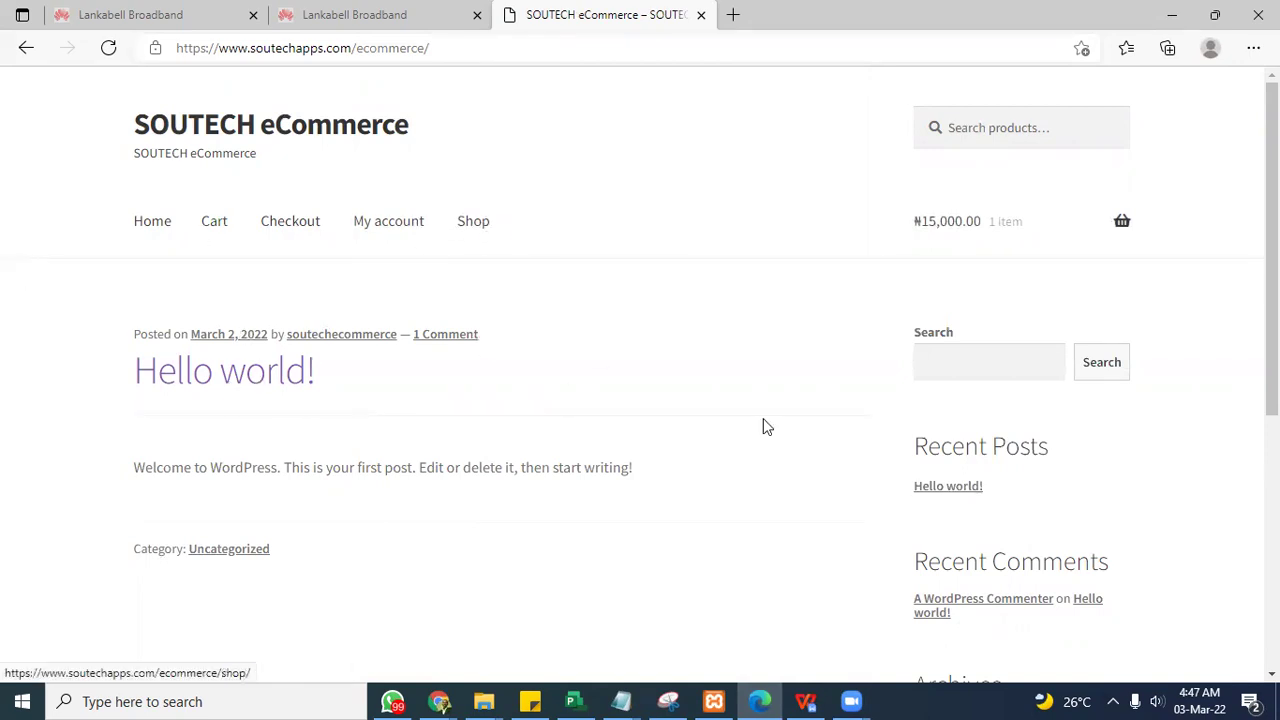
left_click(760, 701)
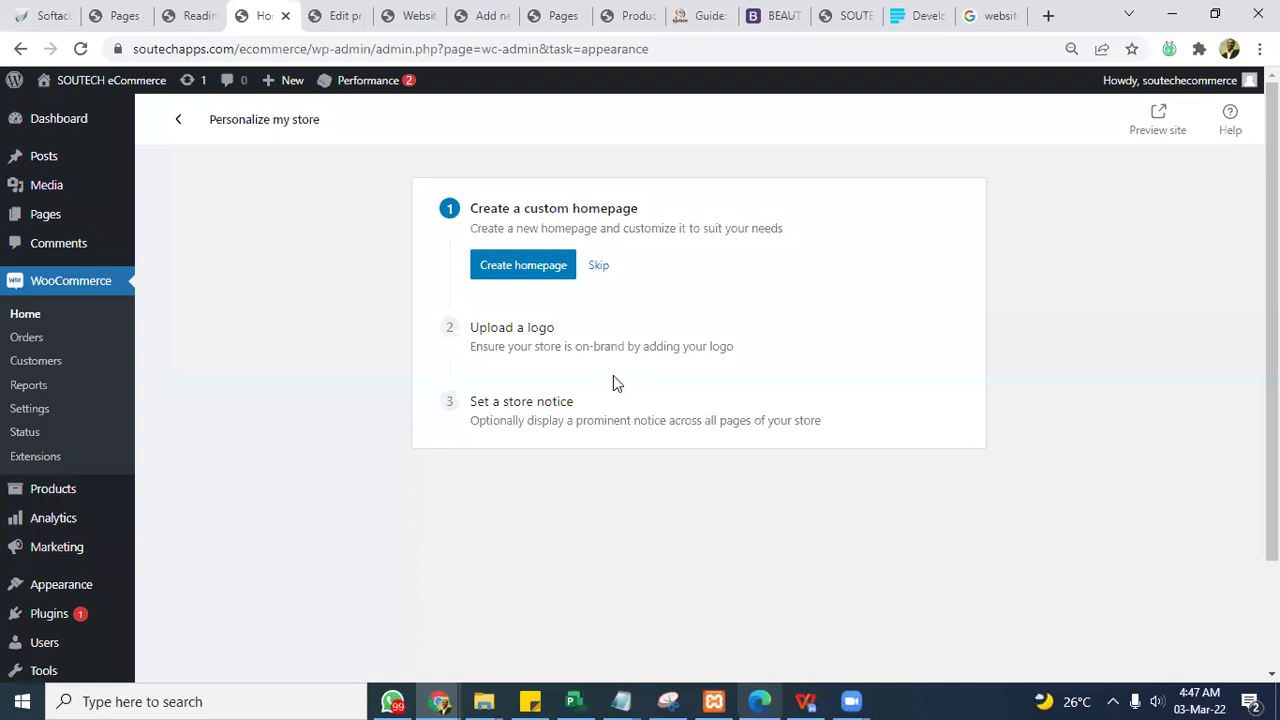
left_click(548, 274)
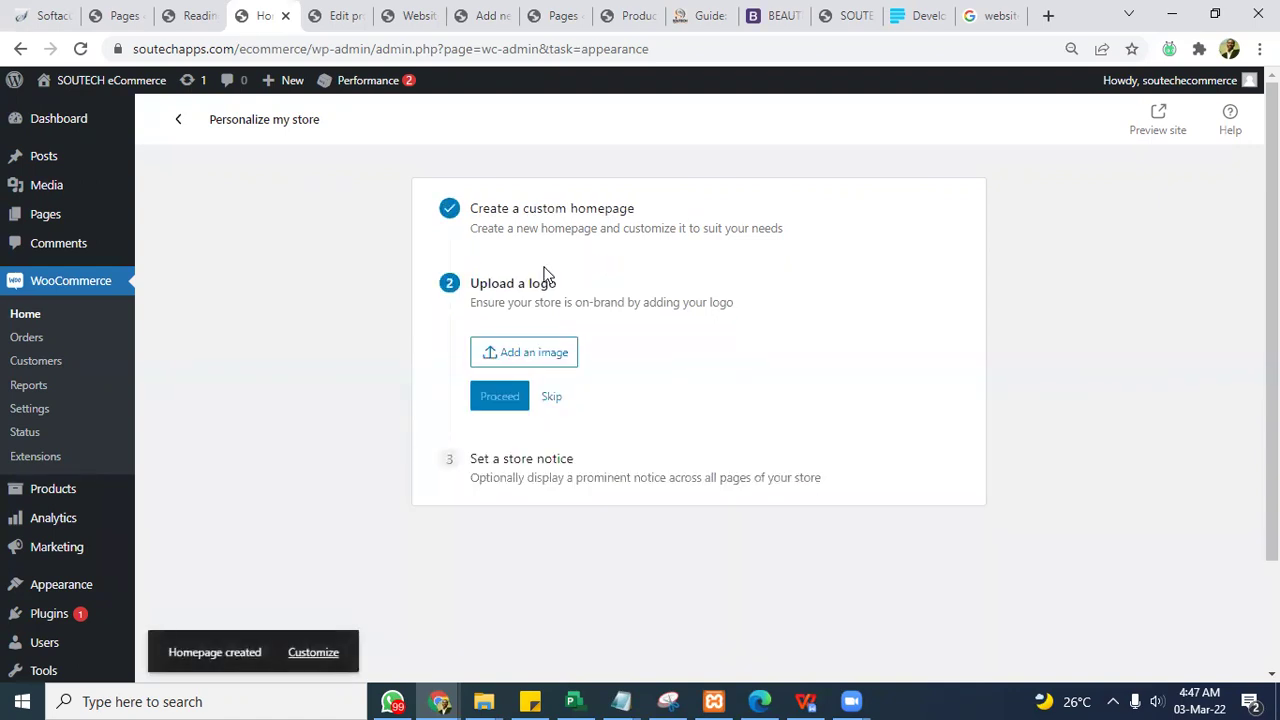
Upload SOUTECH Logo.jpeg from Pictures as the store logo and proceed
left_click(535, 360)
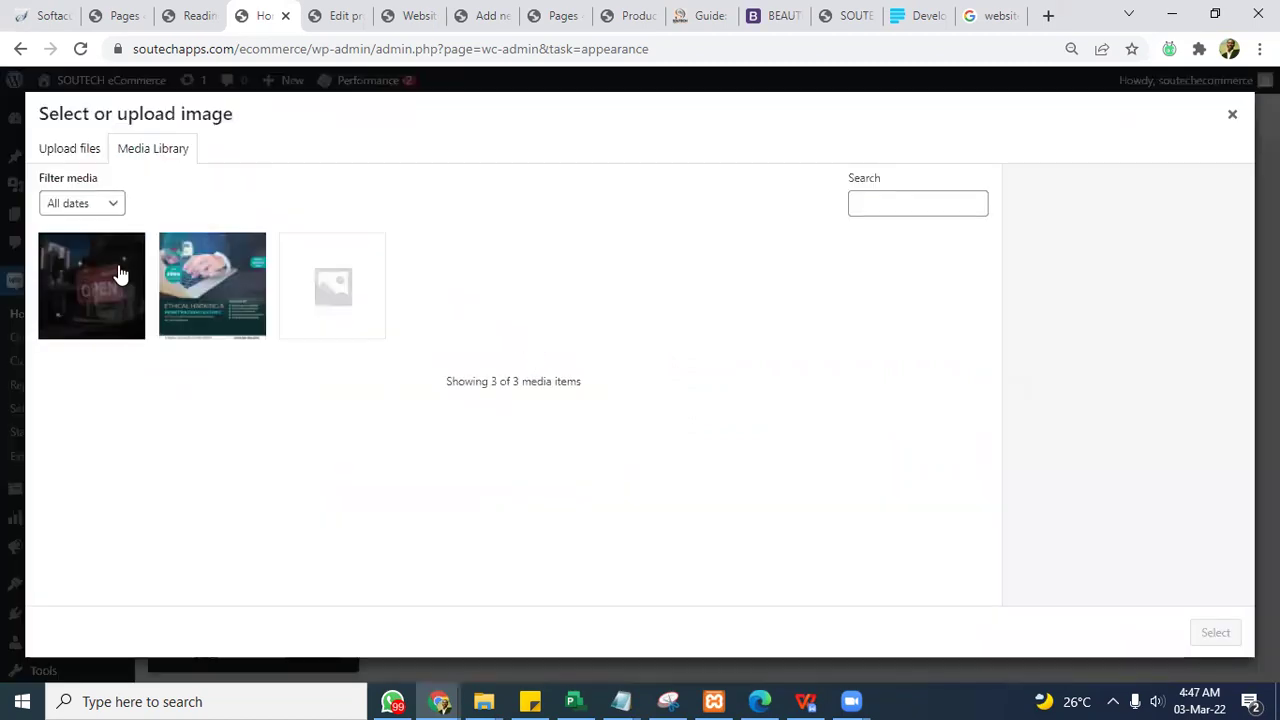
left_click(89, 158)
left_click(626, 386)
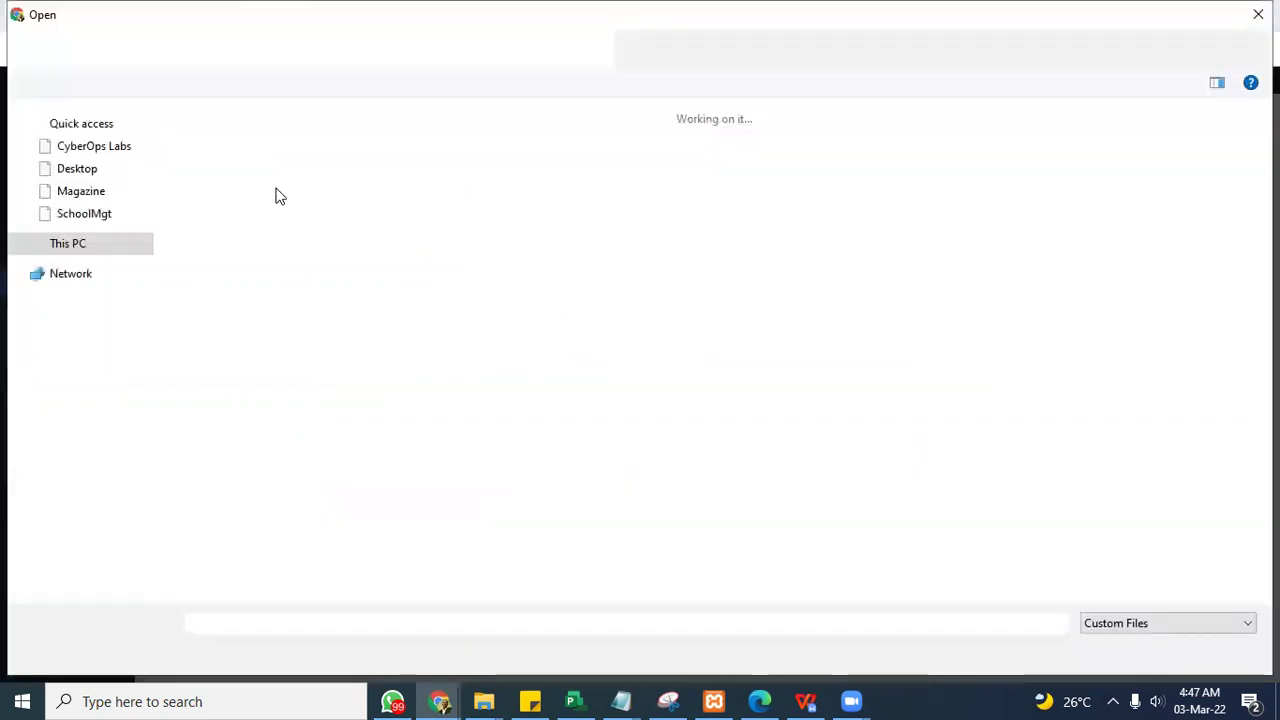
left_click(97, 381)
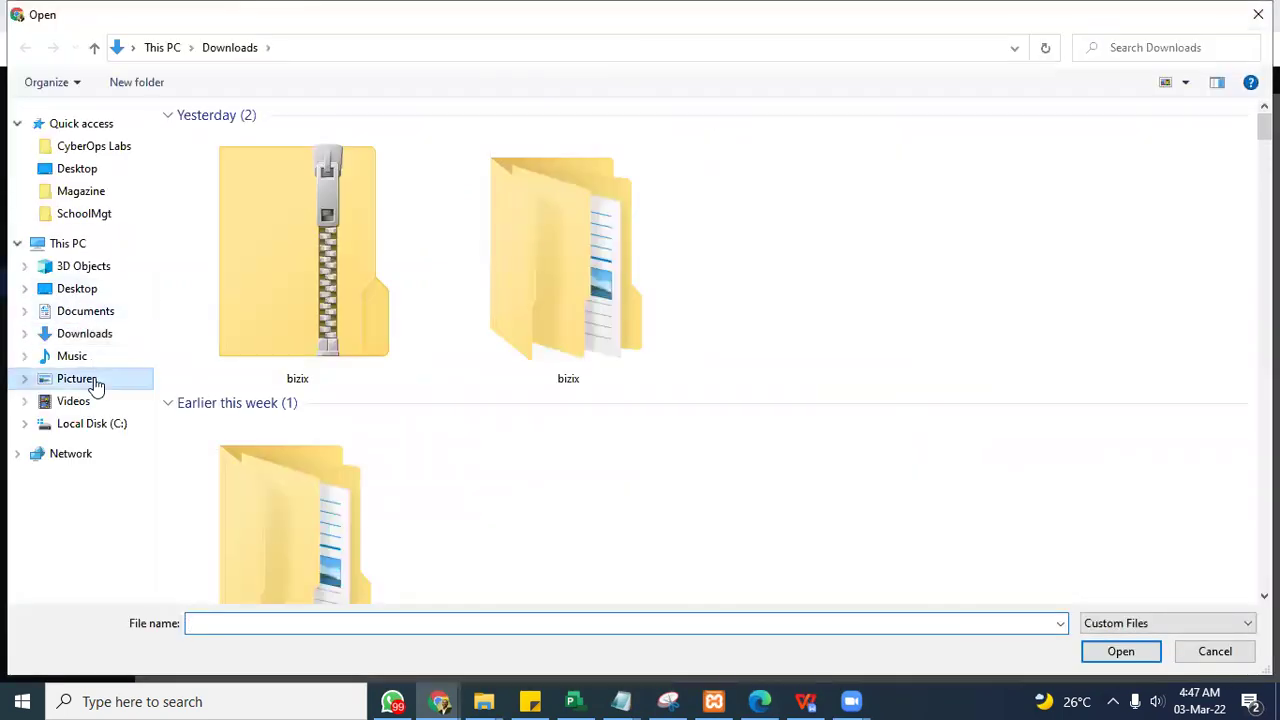
double_click(1040, 160)
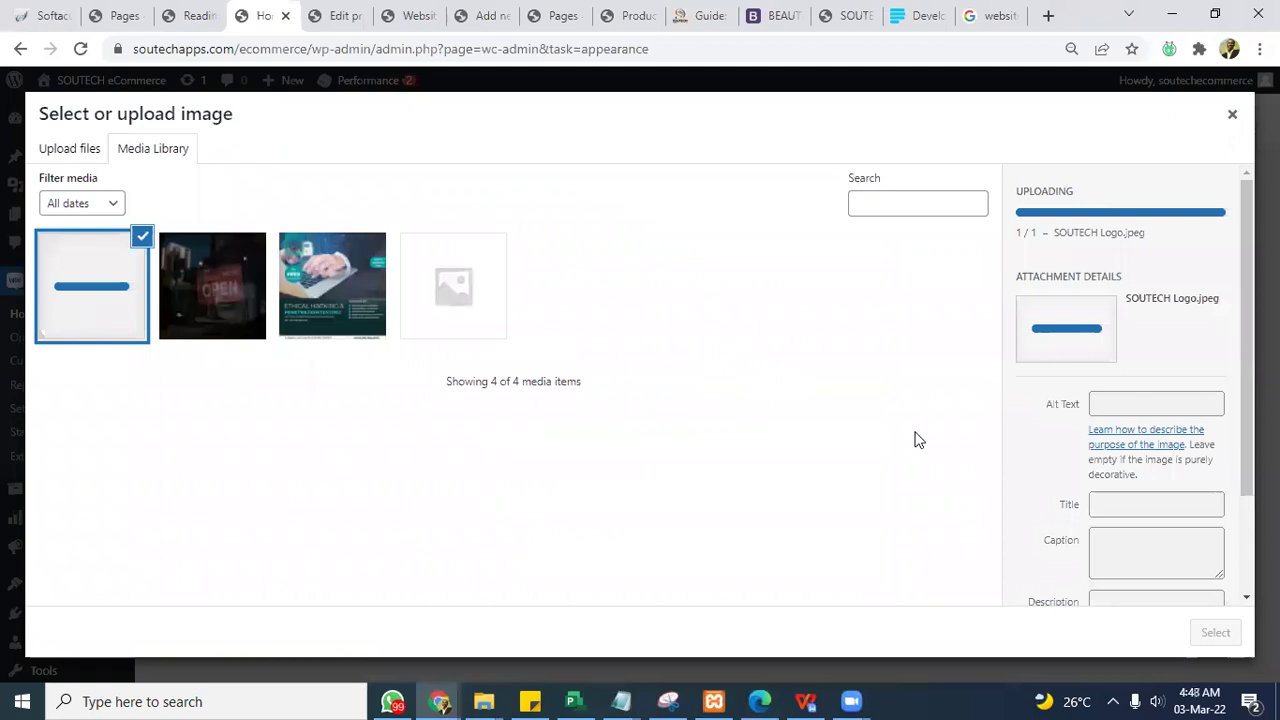
scroll(1239, 373, "down", 2)
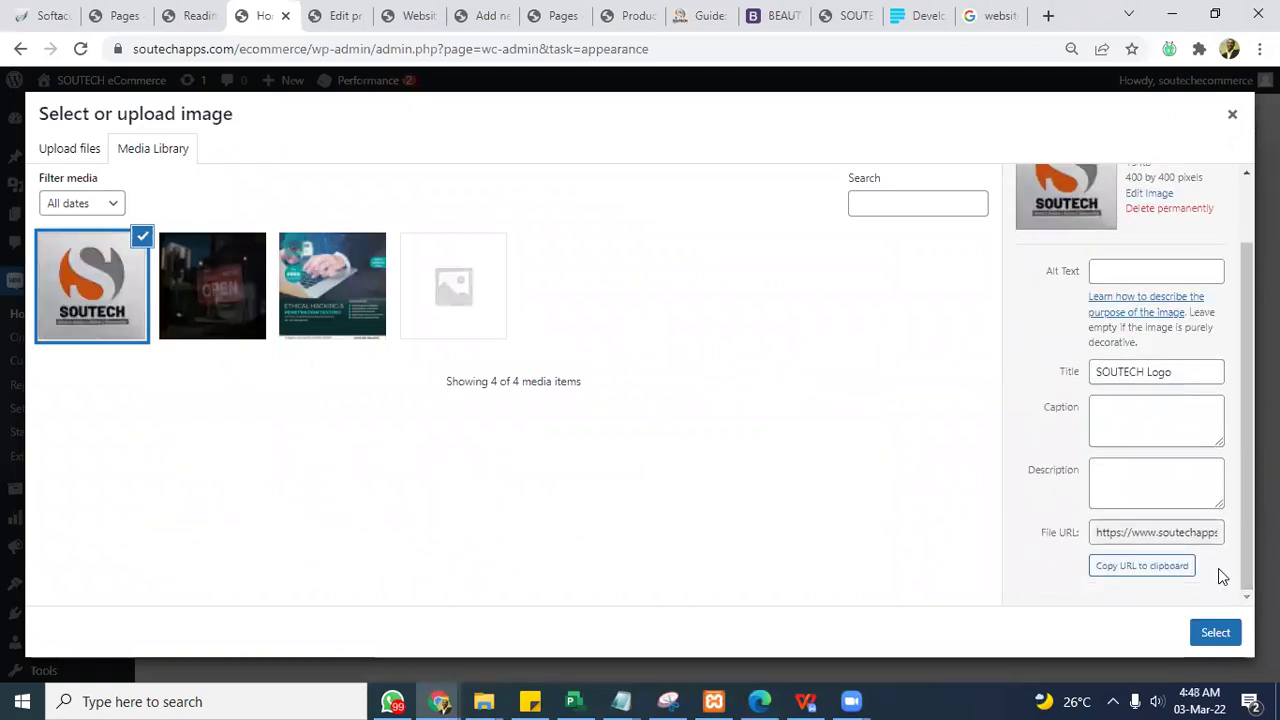
left_click(1214, 631)
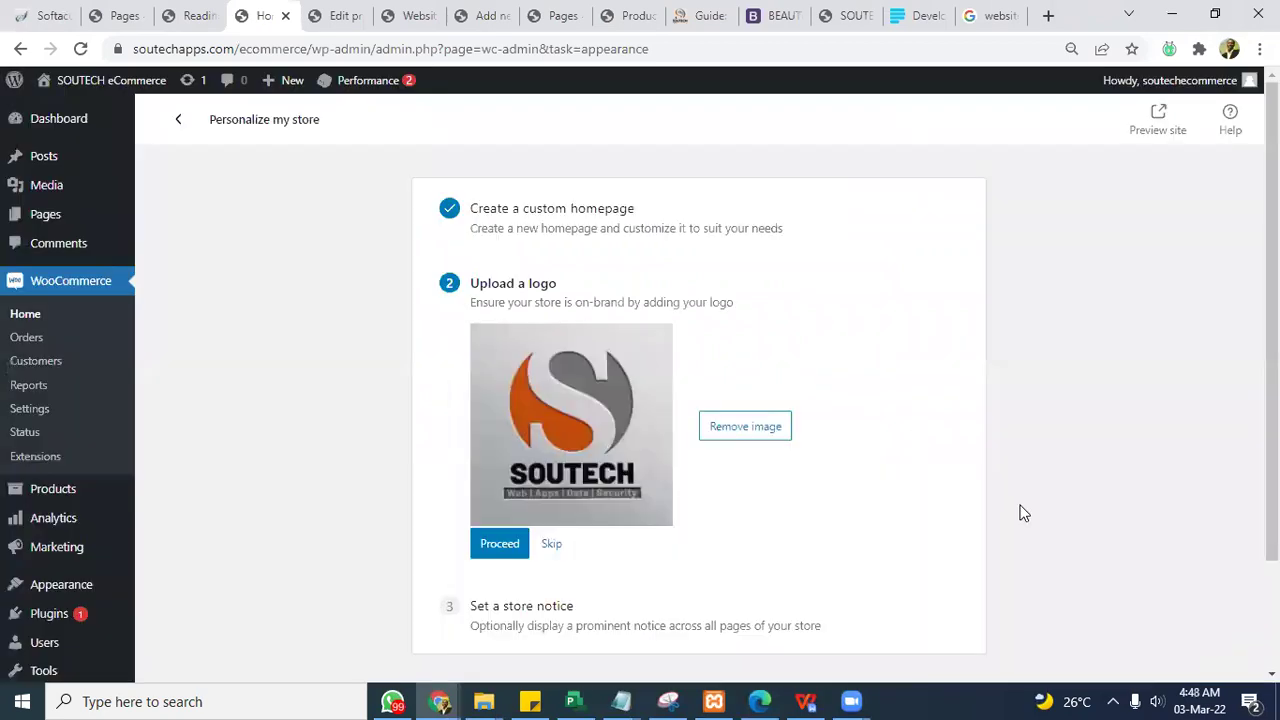
scroll(1192, 284, "down", 2)
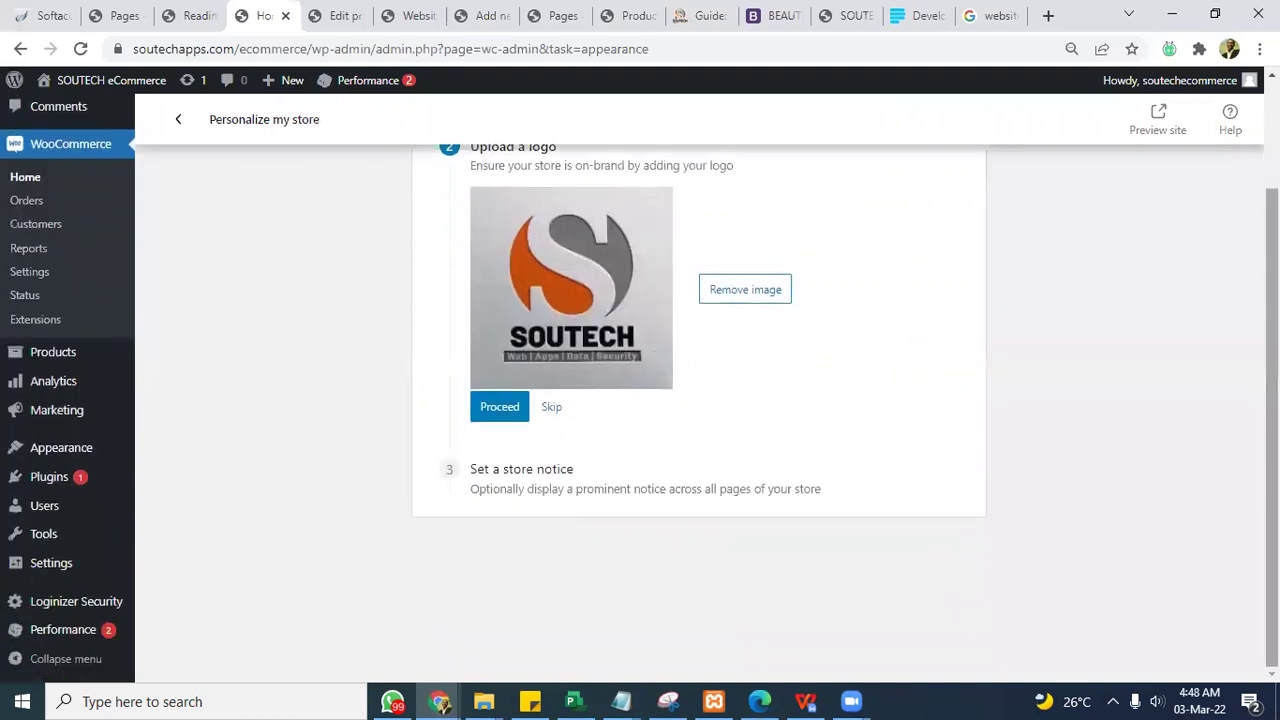
left_click(494, 410)
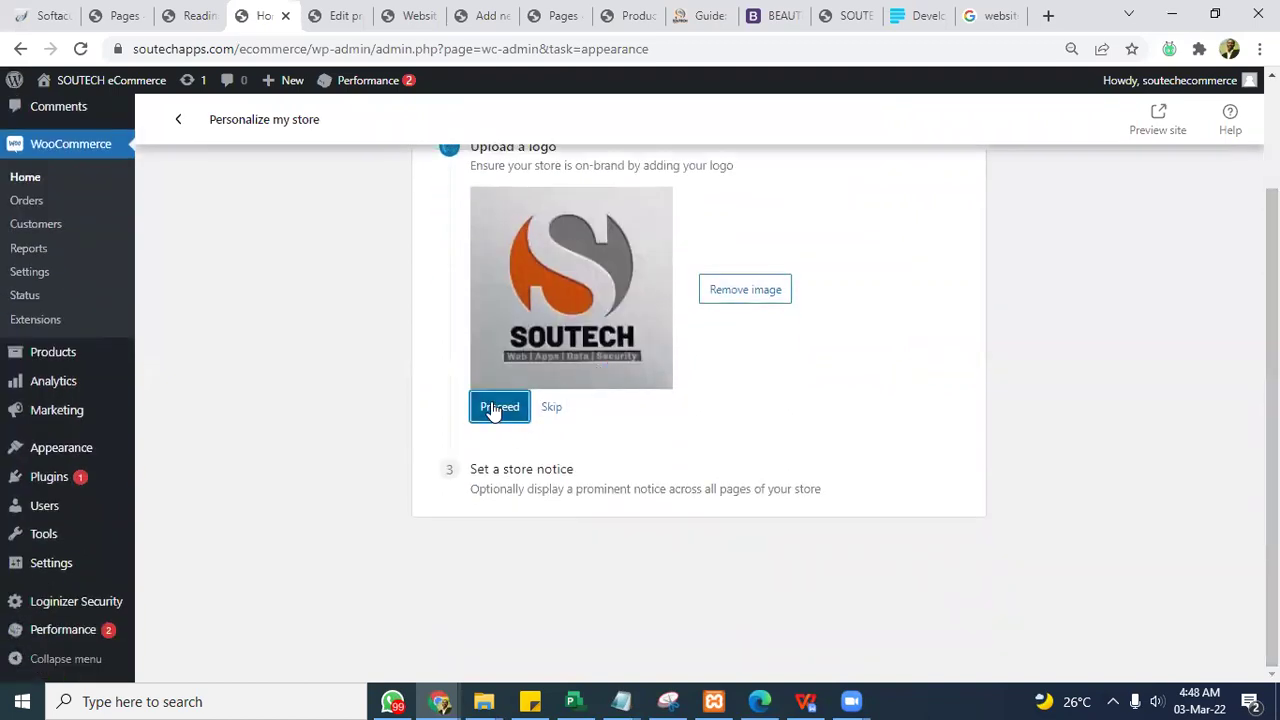
Set a store notice offering free shipping and a SOUTECH Store partnership on orders above 100k
left_click(538, 298)
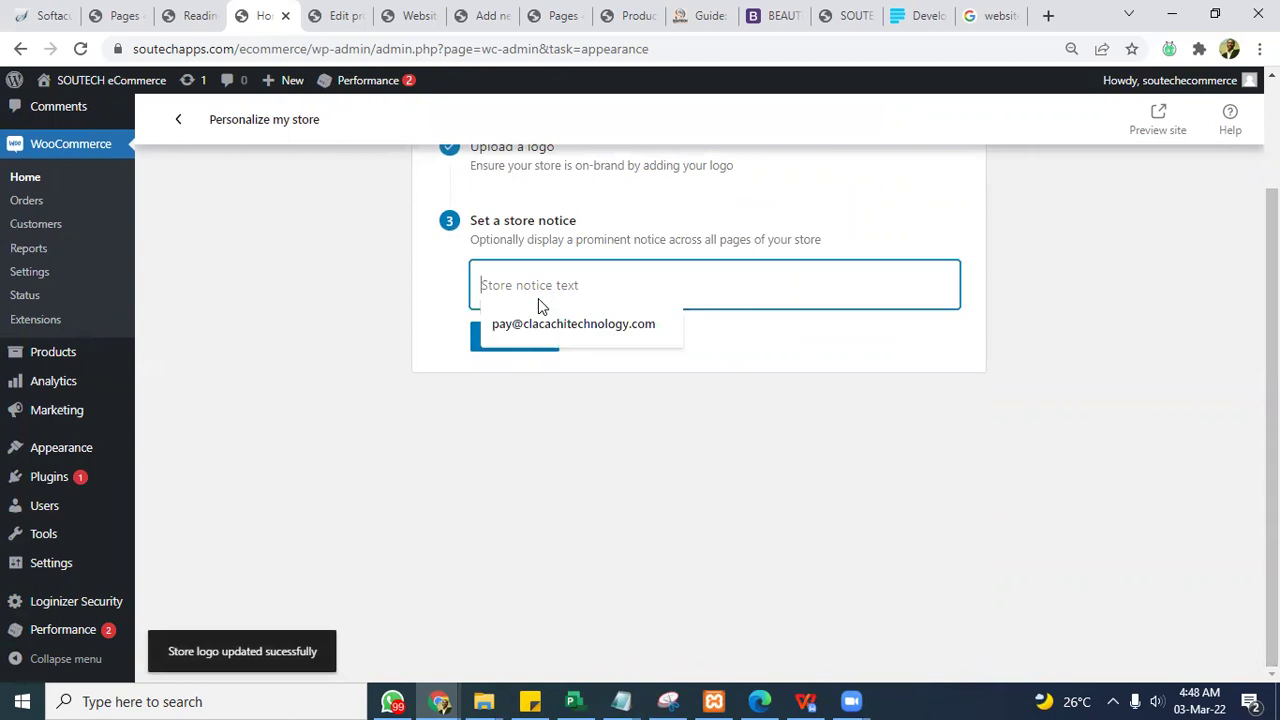
type("All O")
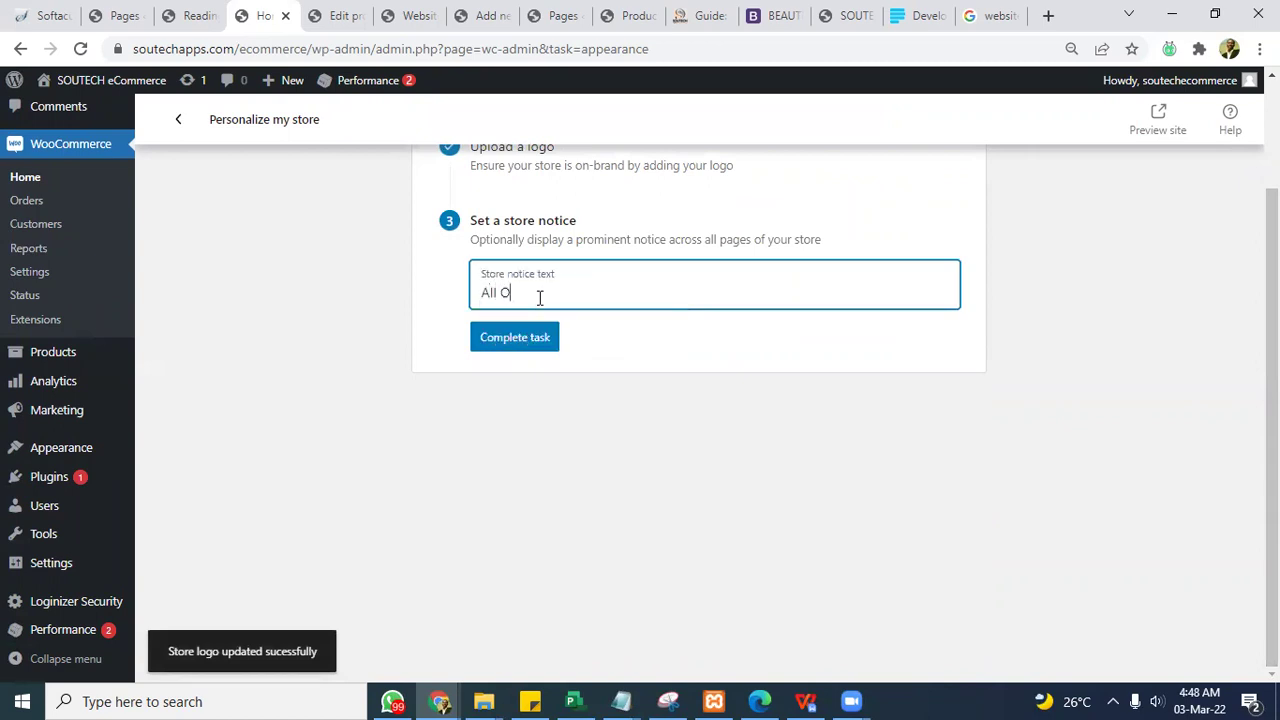
type("rders above 100")
key("BackSpace")
key("BackSpace")
type("100k")
type("ts free ")
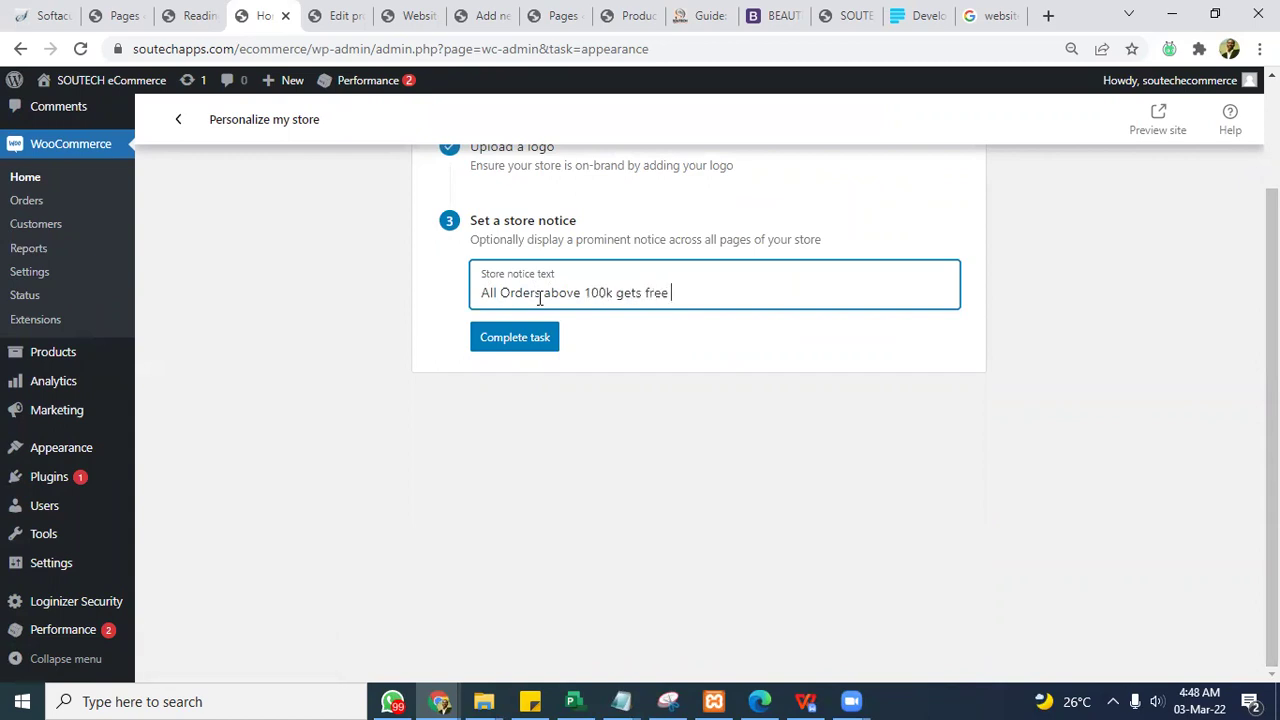
type("shipping and ")
type("an affil")
type("liate reward")
key("BackSpace")
key("BackSpace")
key("BackSpace")
key("BackSpace")
key("BackSpace")
key("BackSpace")
key("BackSpace")
key("BackSpace")
key("BackSpace")
key("BackSpace")
key("BackSpace")
key("BackSpace")
key("BackSpace")
key("BackSpace")
key("BackSpace")
key("BackSpace")
key("BackSpace")
key("BackSpace")
key("BackSpace")
key("BackSpace")
type("a partne")
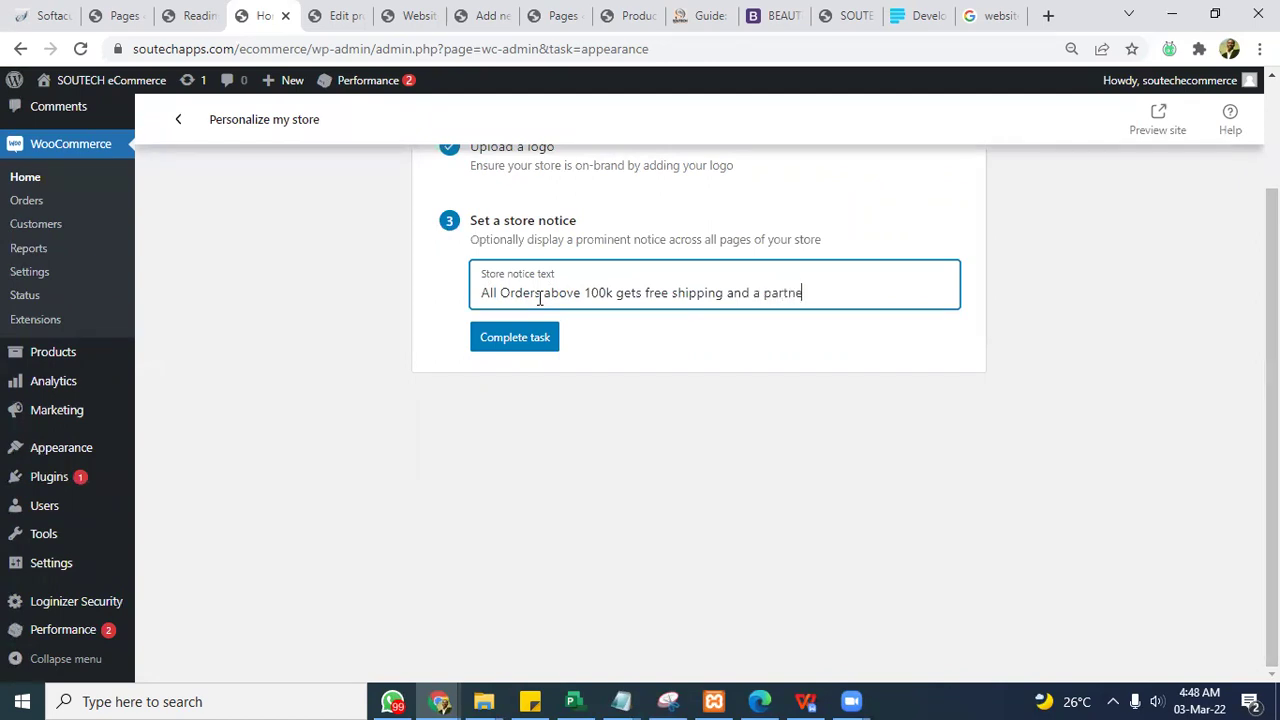
type("rship from SOUTECH Stores")
left_click(545, 337)
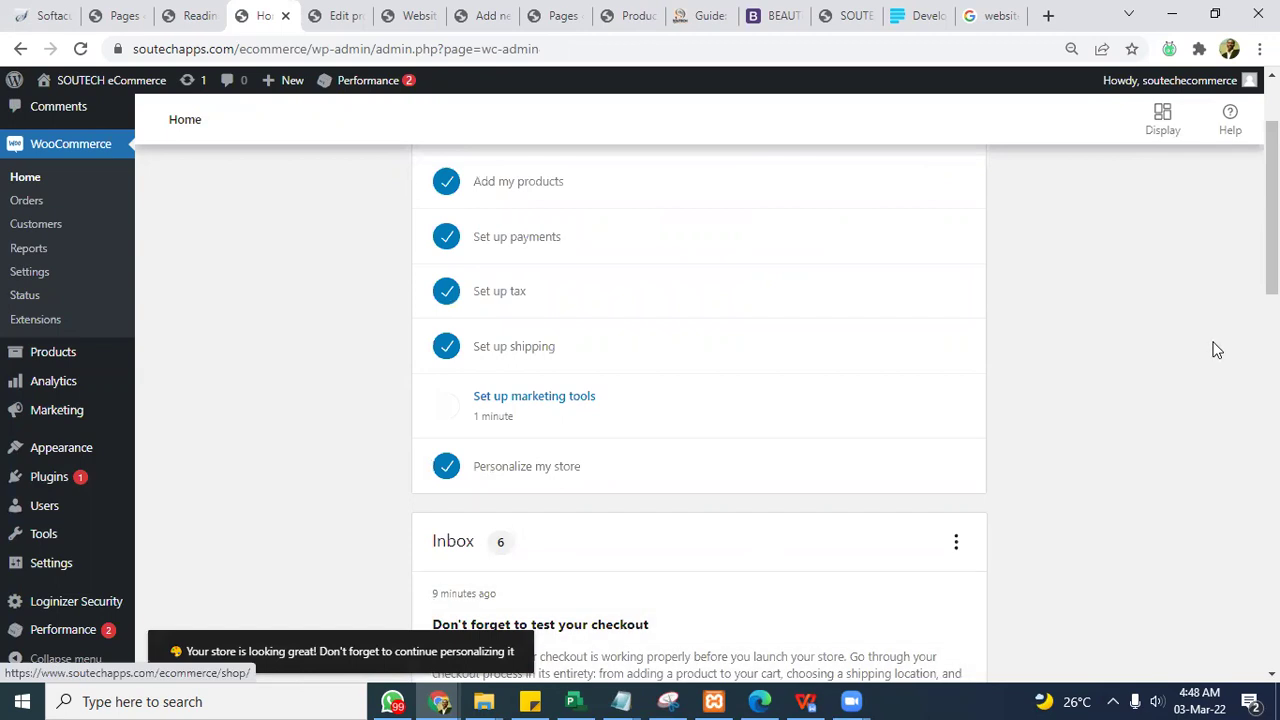
Open Marketing > Coupons in a new browser tab and switch to it
left_click_drag(1277, 258, 1275, 216)
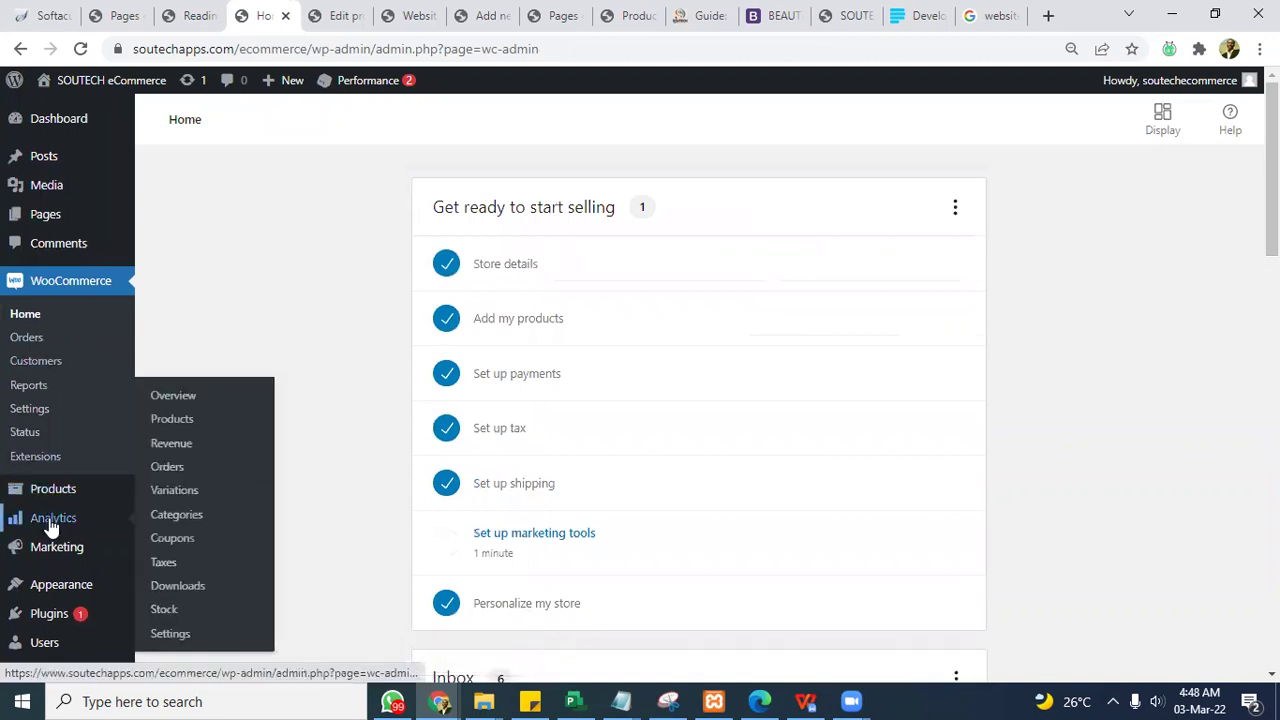
mouse_move(68, 553)
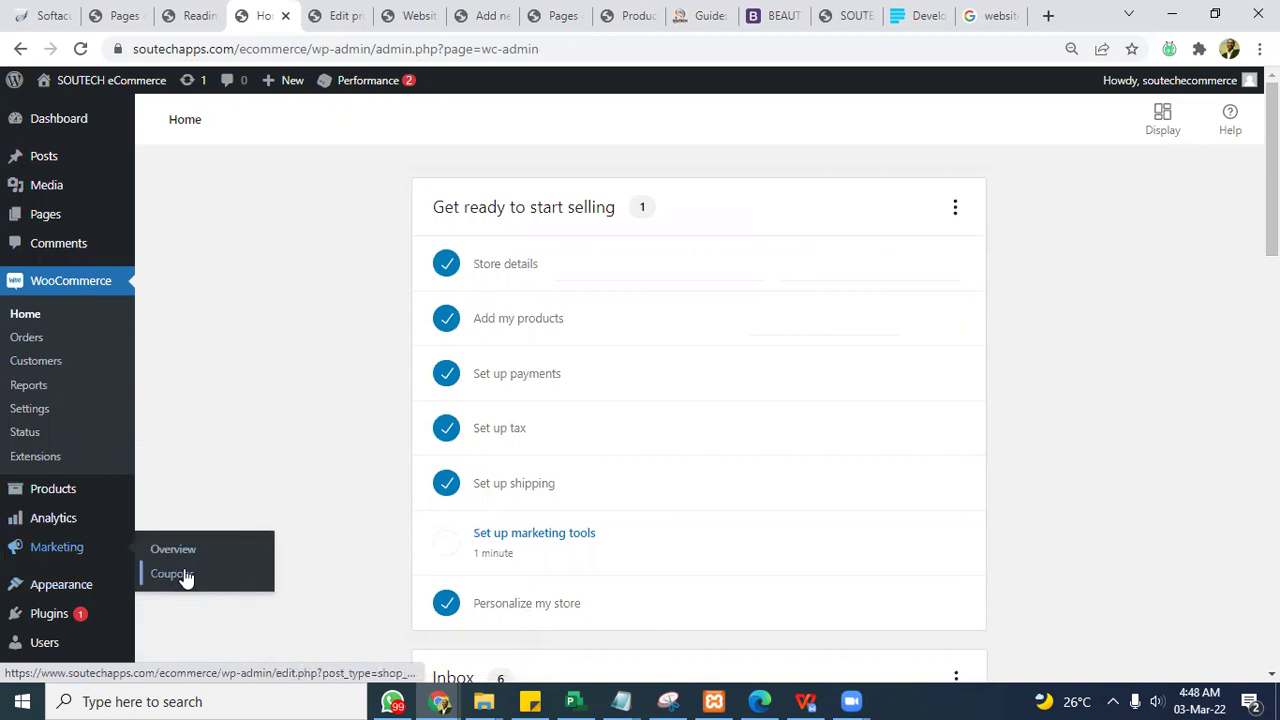
right_click(180, 572)
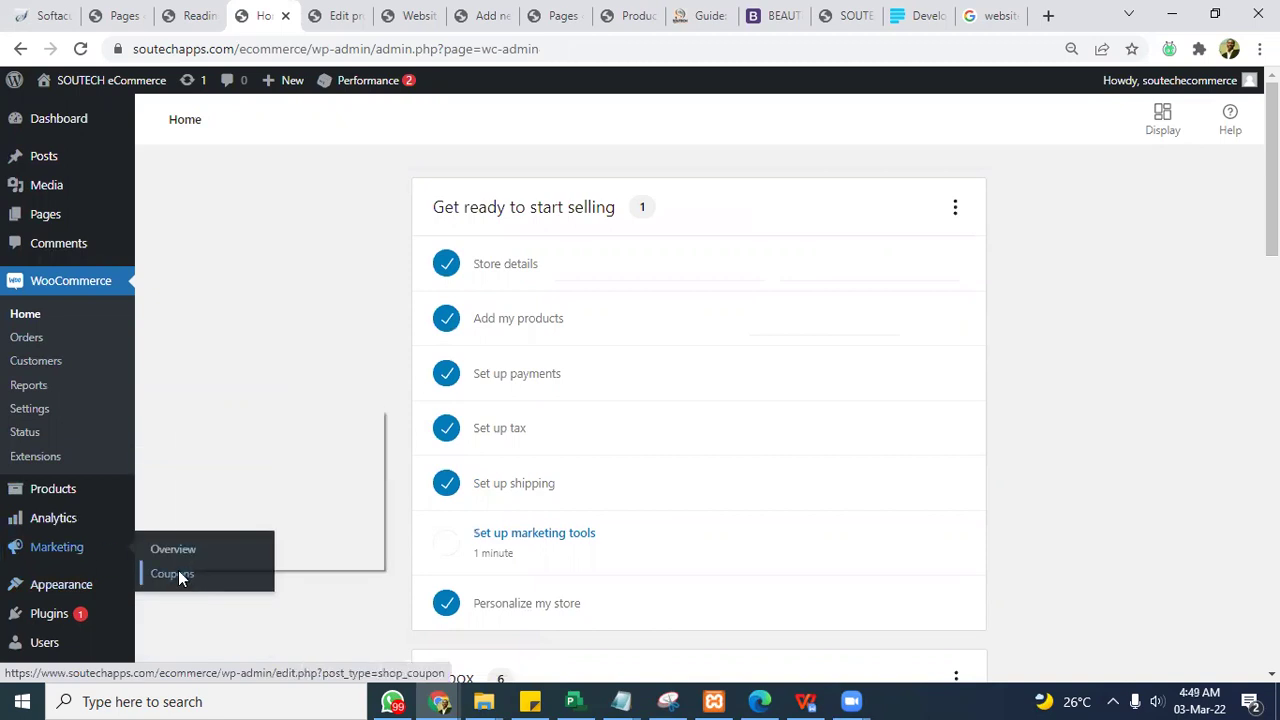
left_click(256, 424)
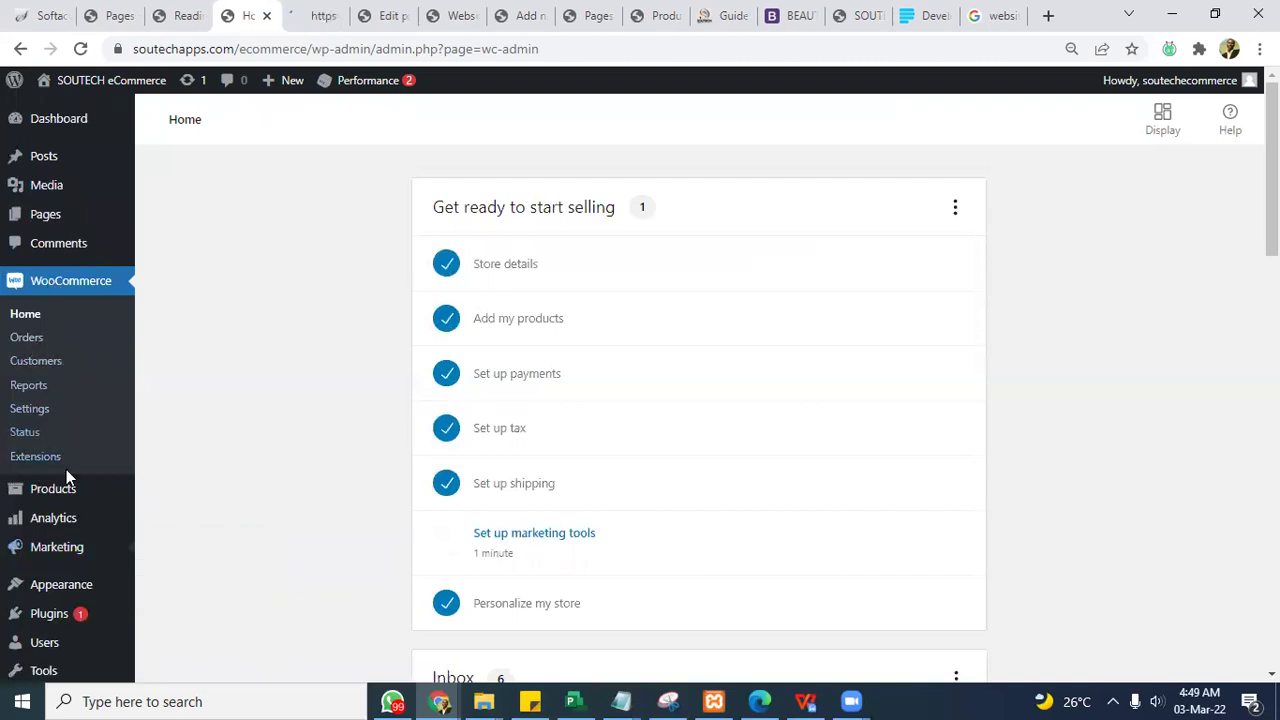
left_click(313, 12)
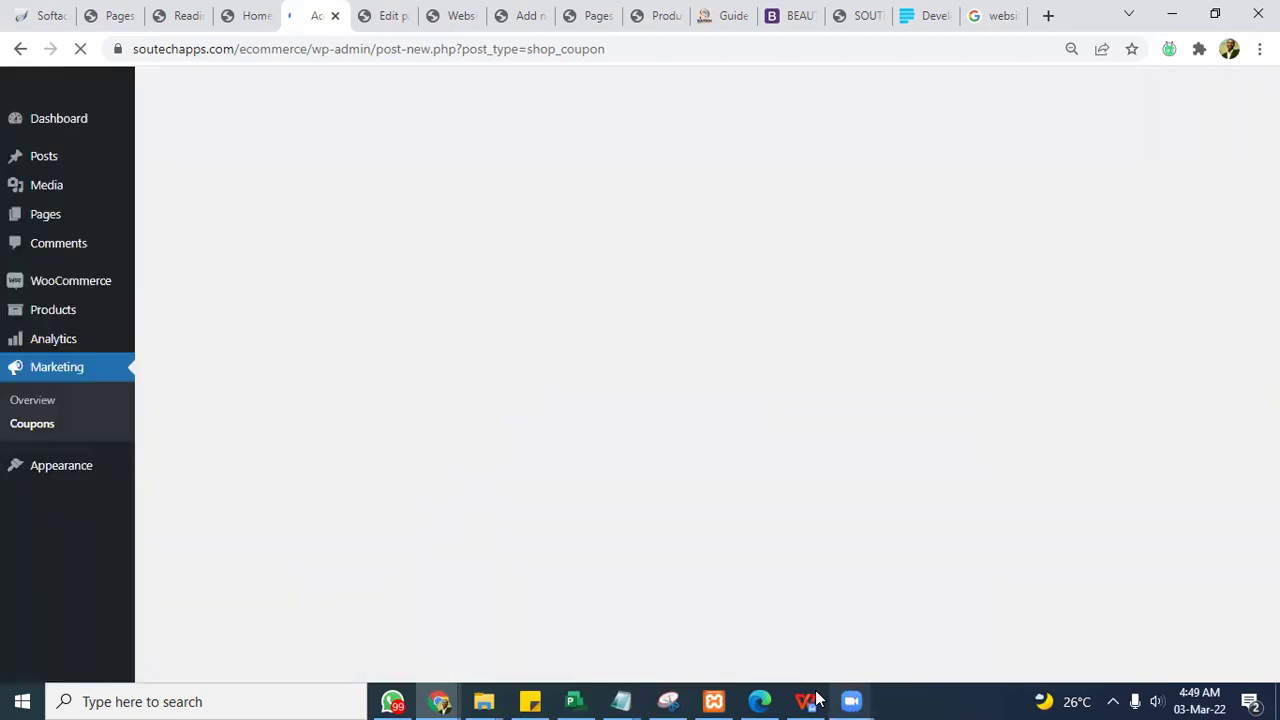
left_click(759, 701)
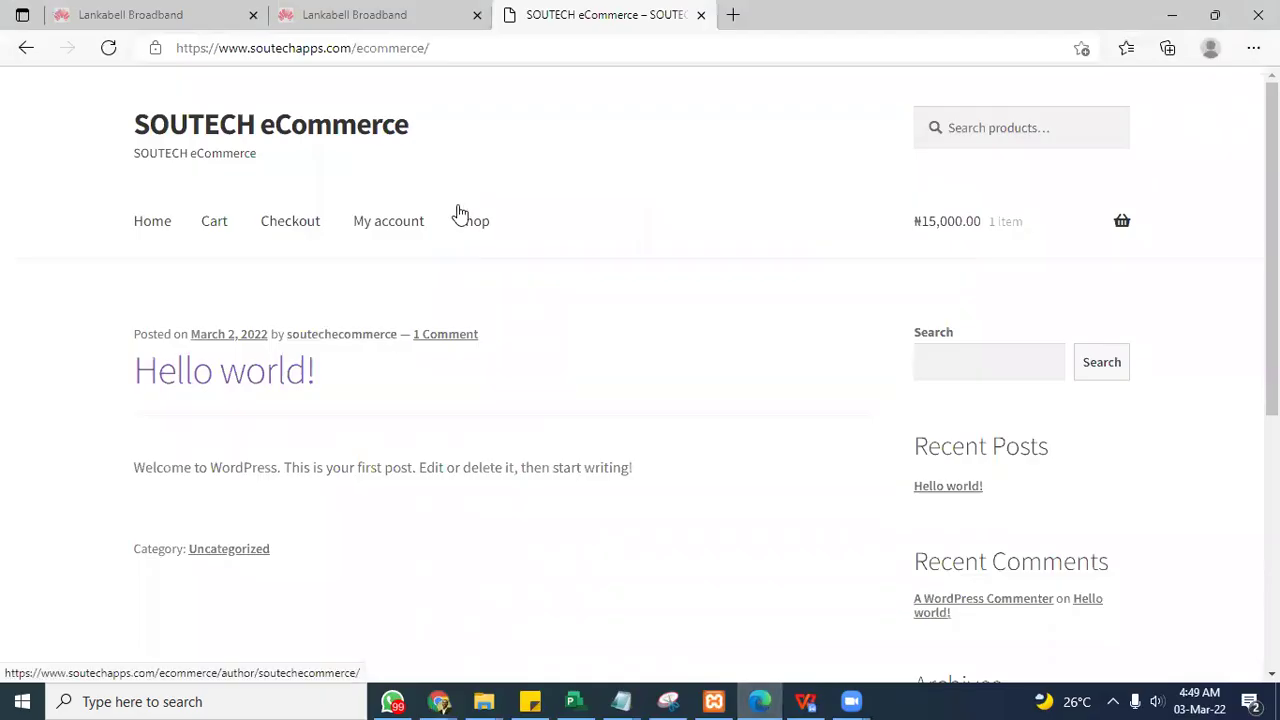
left_click(236, 140)
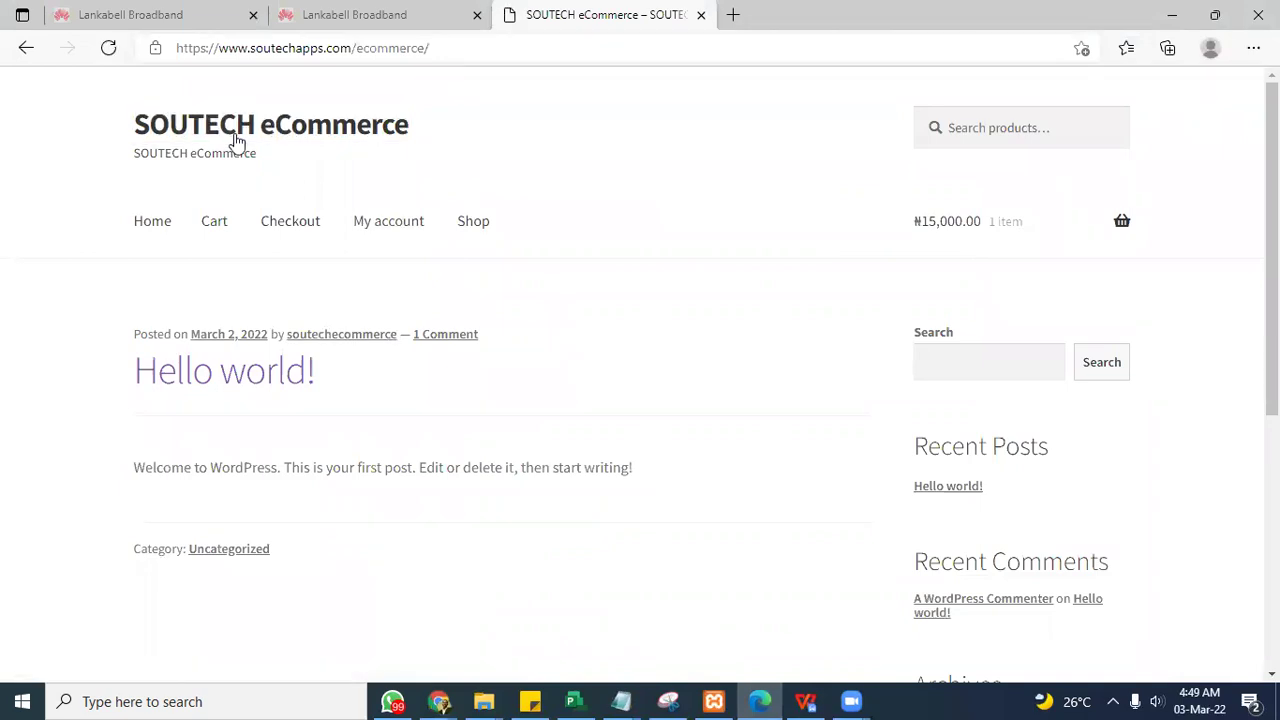
left_click(237, 143)
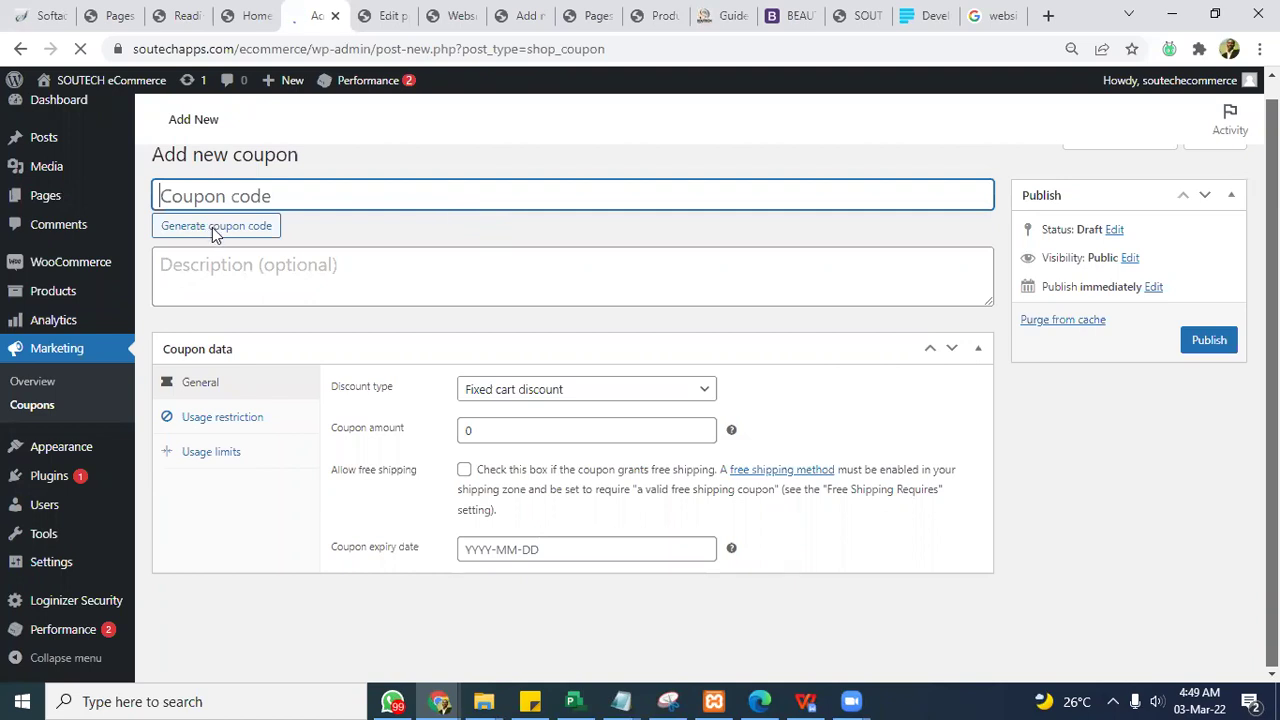
Replace the generated coupon code with 100offSOUTECH and copy it
left_click(232, 228)
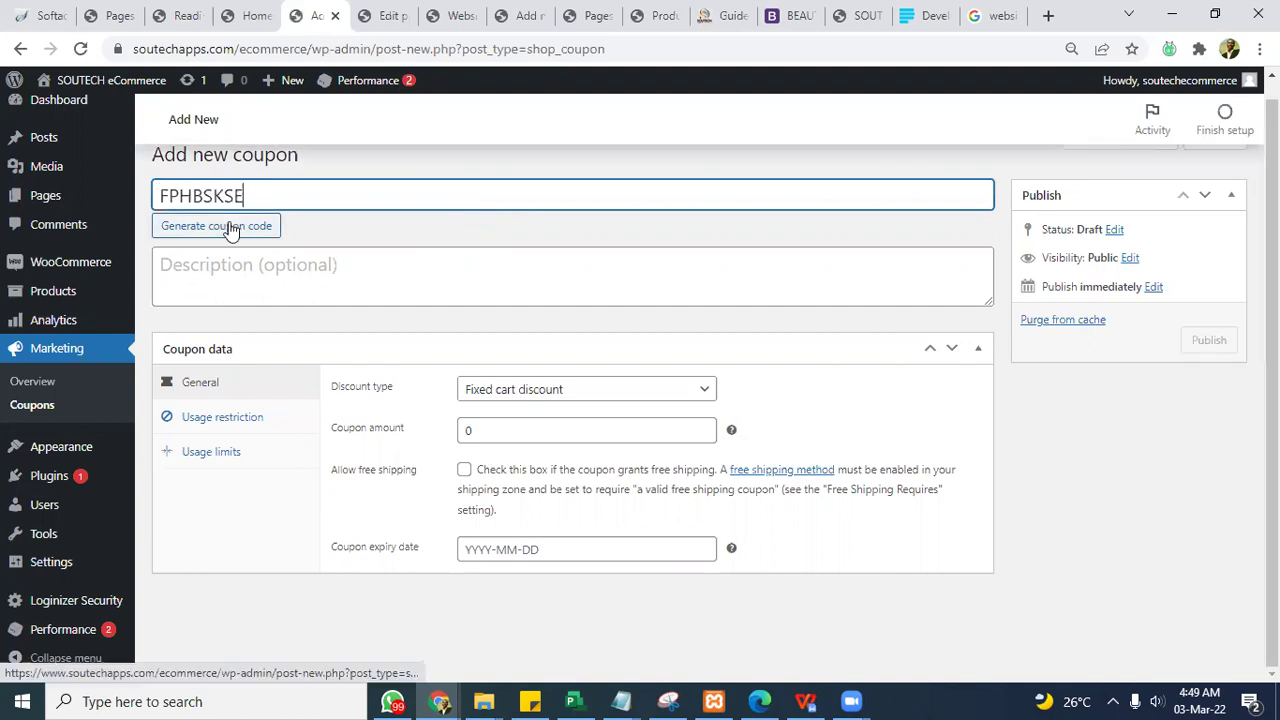
left_click(229, 230)
left_click(229, 230)
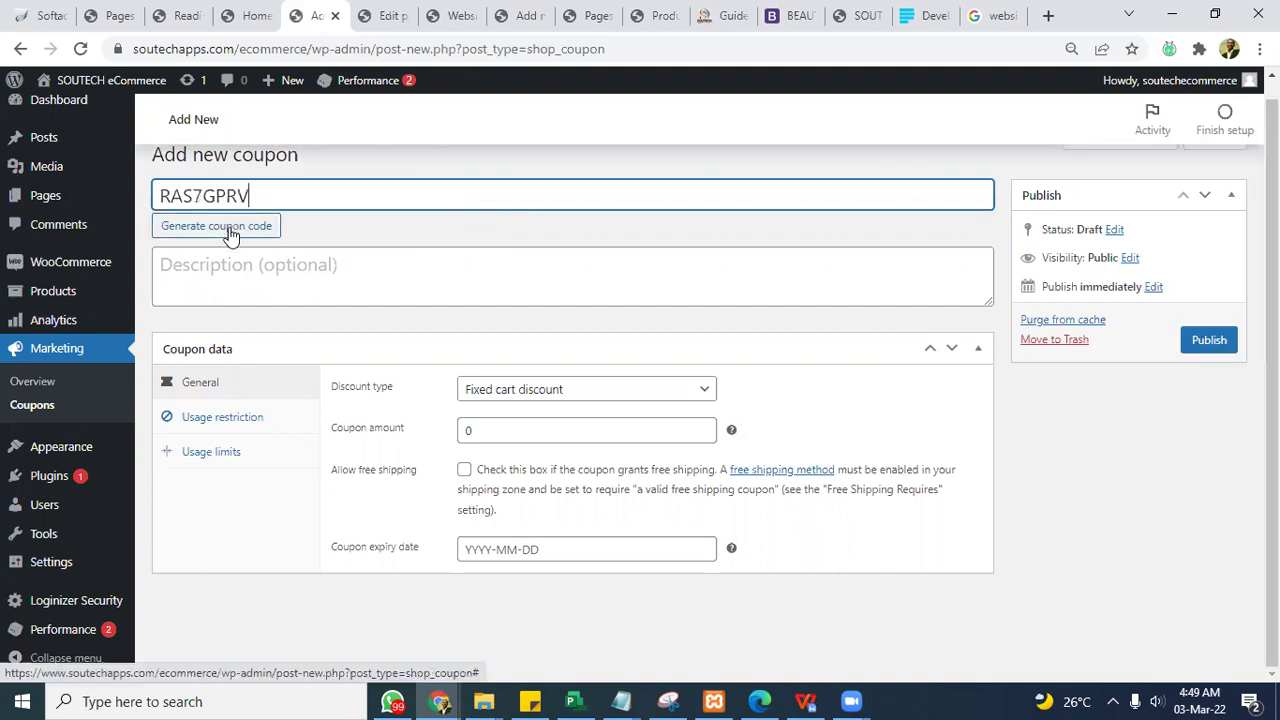
key("ctrl+a")
type("1")
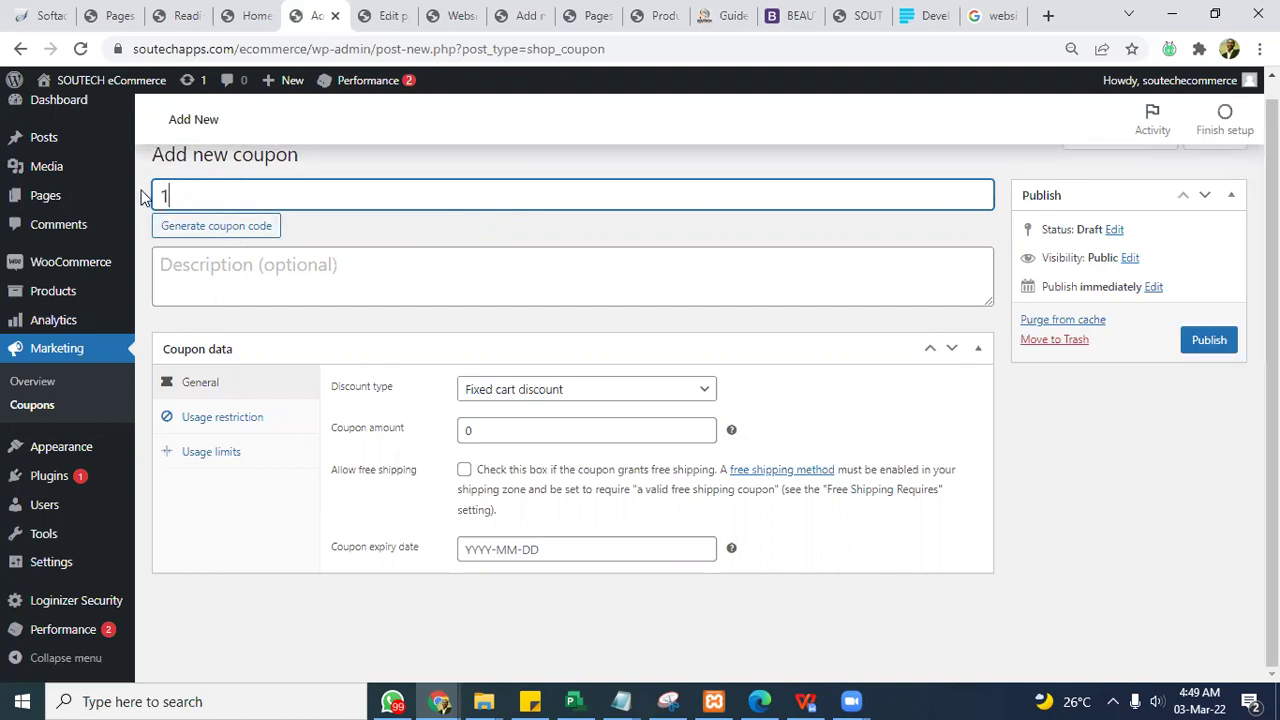
type("00offSOUTECH")
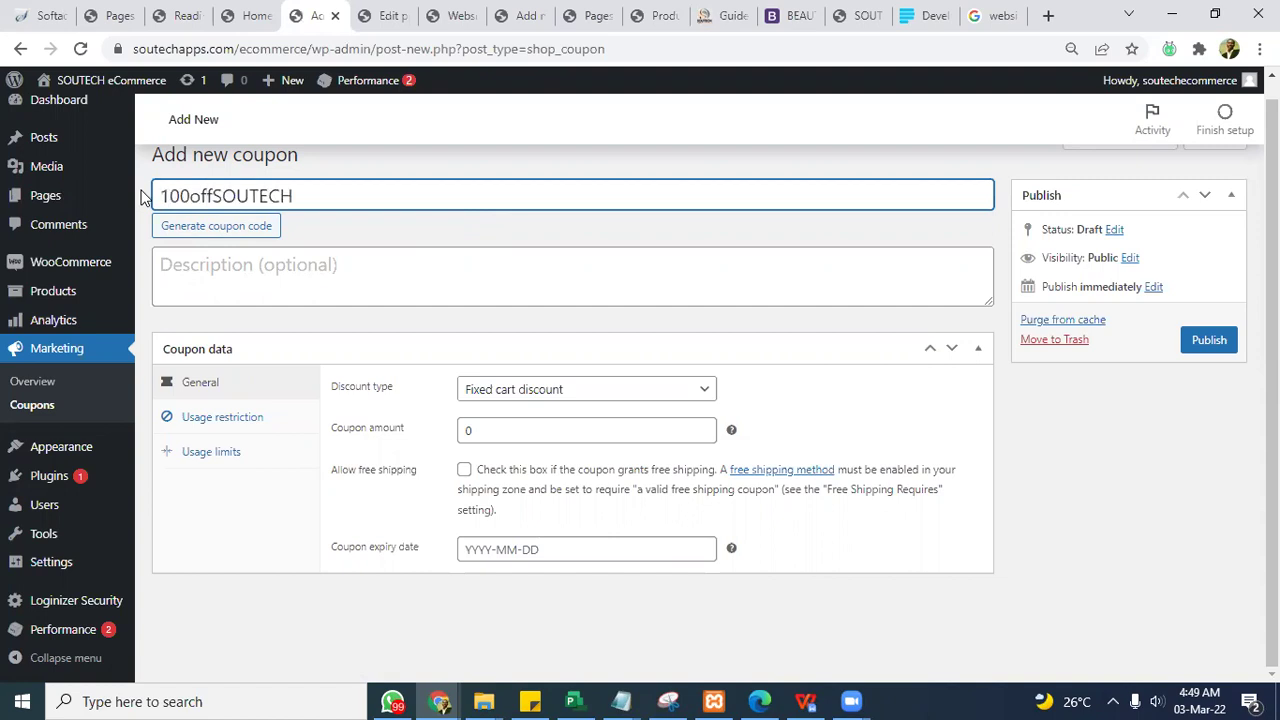
key("ctrl+a")
key("ctrl+c")
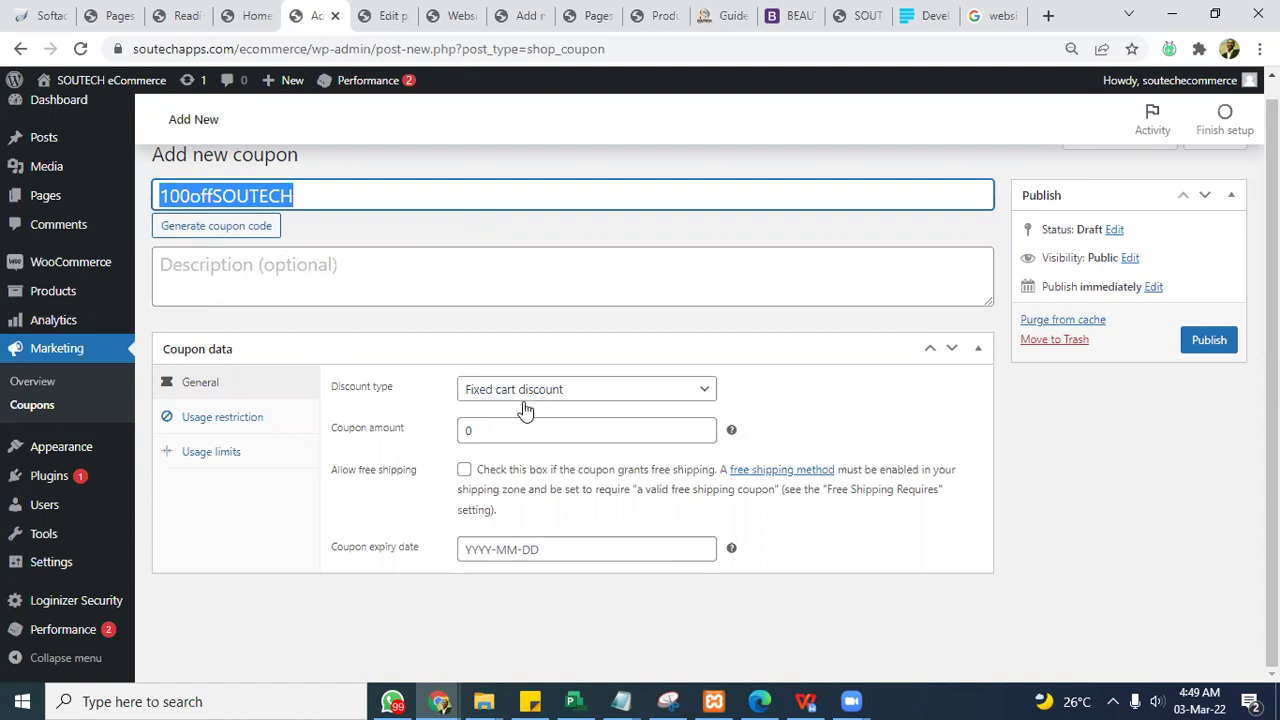
Write the description '100offSOUTECH - This is our new month offer for sales from march 1st-4th'
left_click(403, 273)
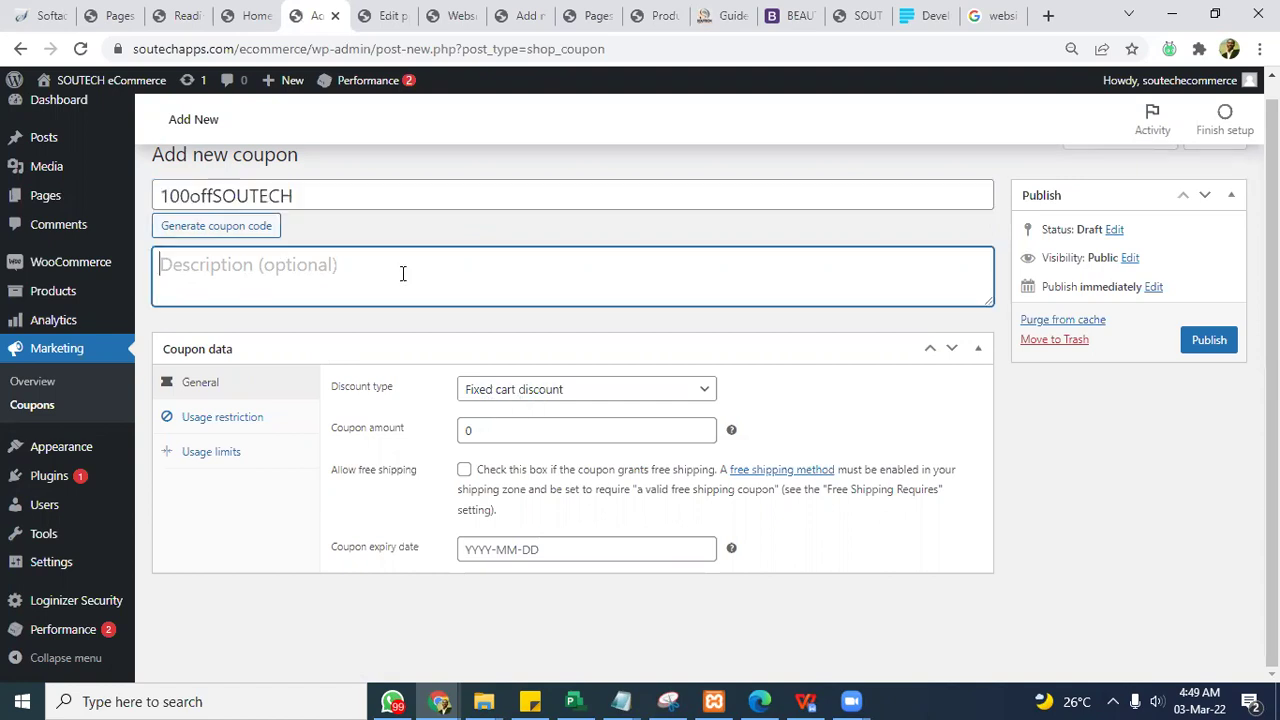
key("ctrl+v")
type("- t")
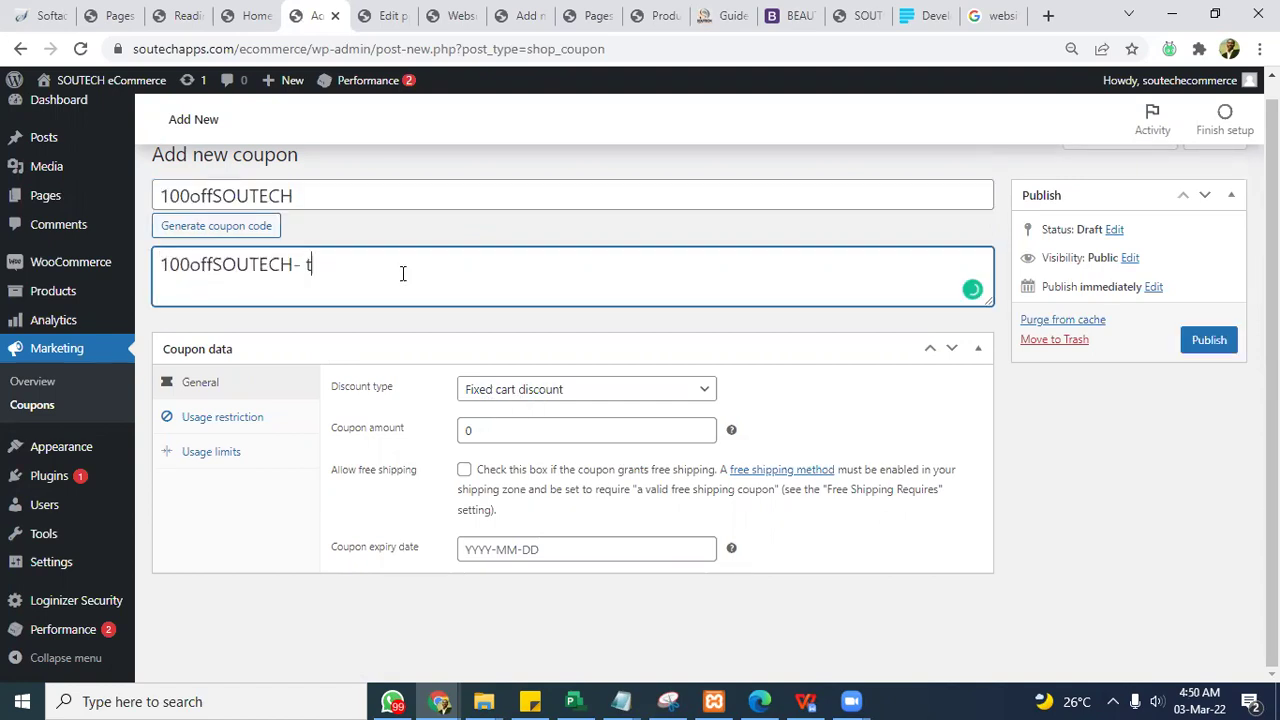
type("HIS")
key("BackSpace")
key("BackSpace")
key("BackSpace")
key("BackSpace")
type("This is our new month offer fo")
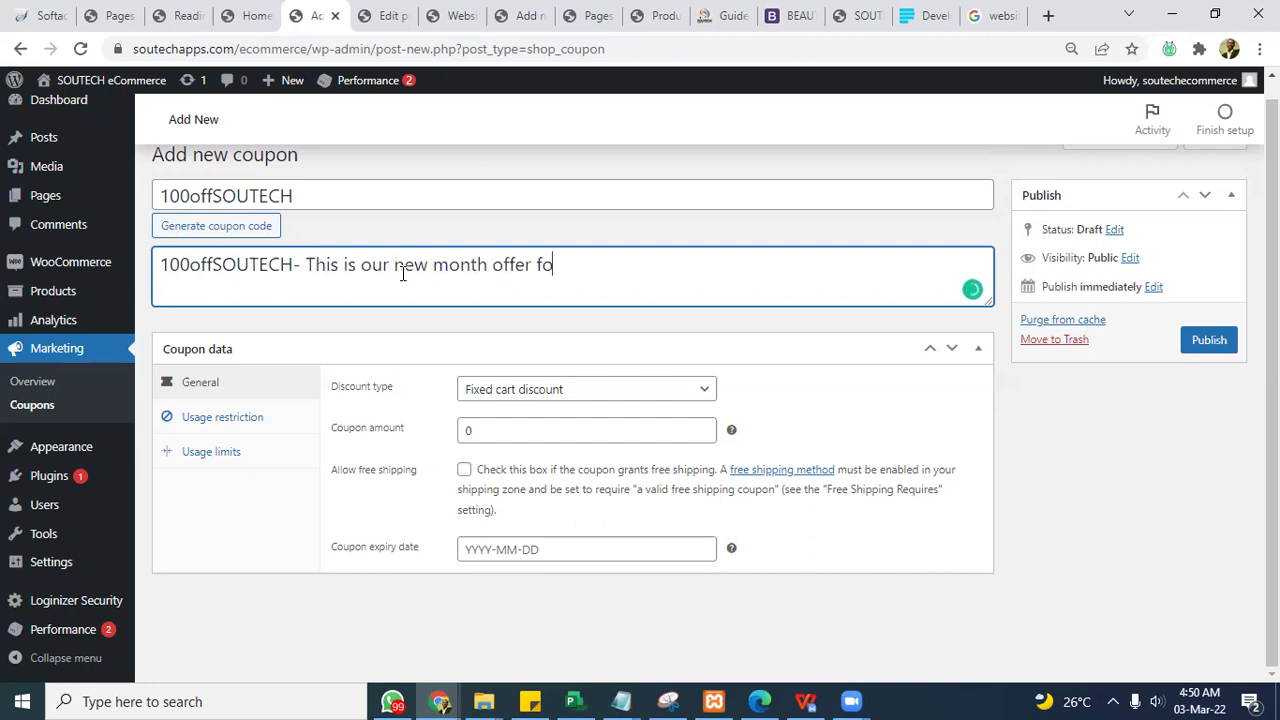
type("r ")
type("sales")
type(" iwthin")
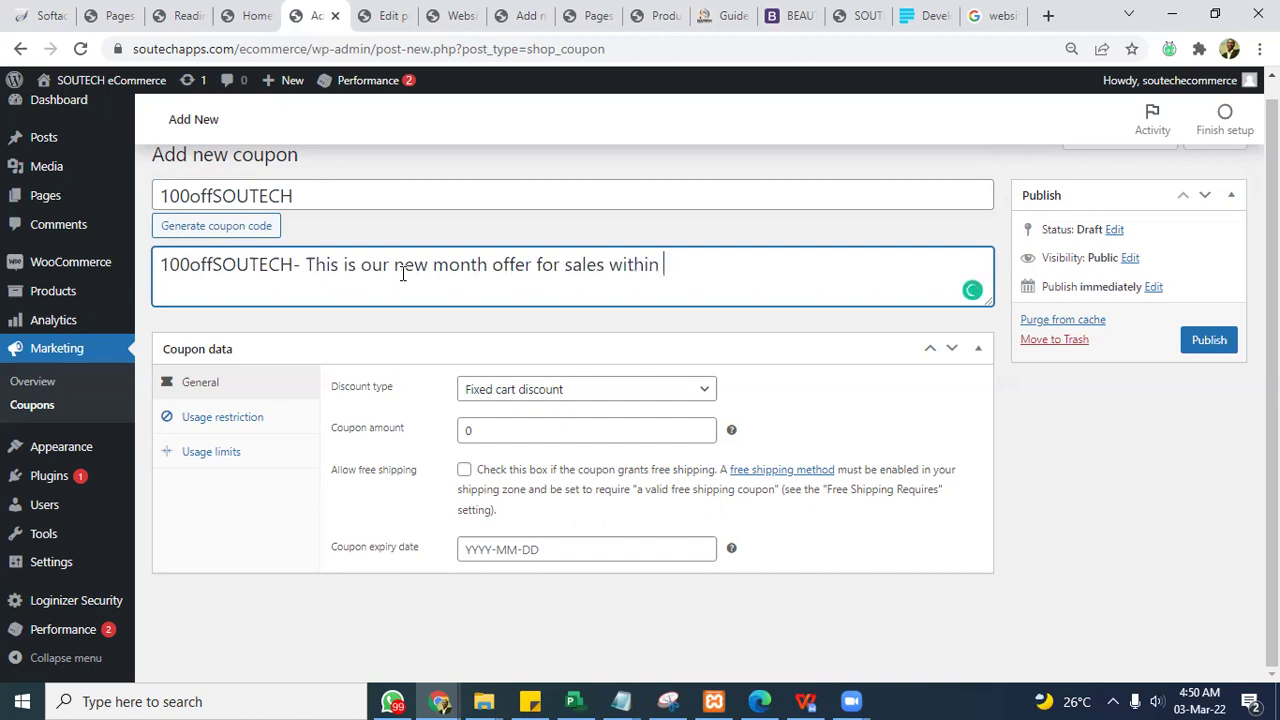
key("BackSpace")
key("BackSpace")
key("BackSpace")
key("BackSpace")
key("BackSpace")
key("BackSpace")
key("BackSpace")
type("from mar")
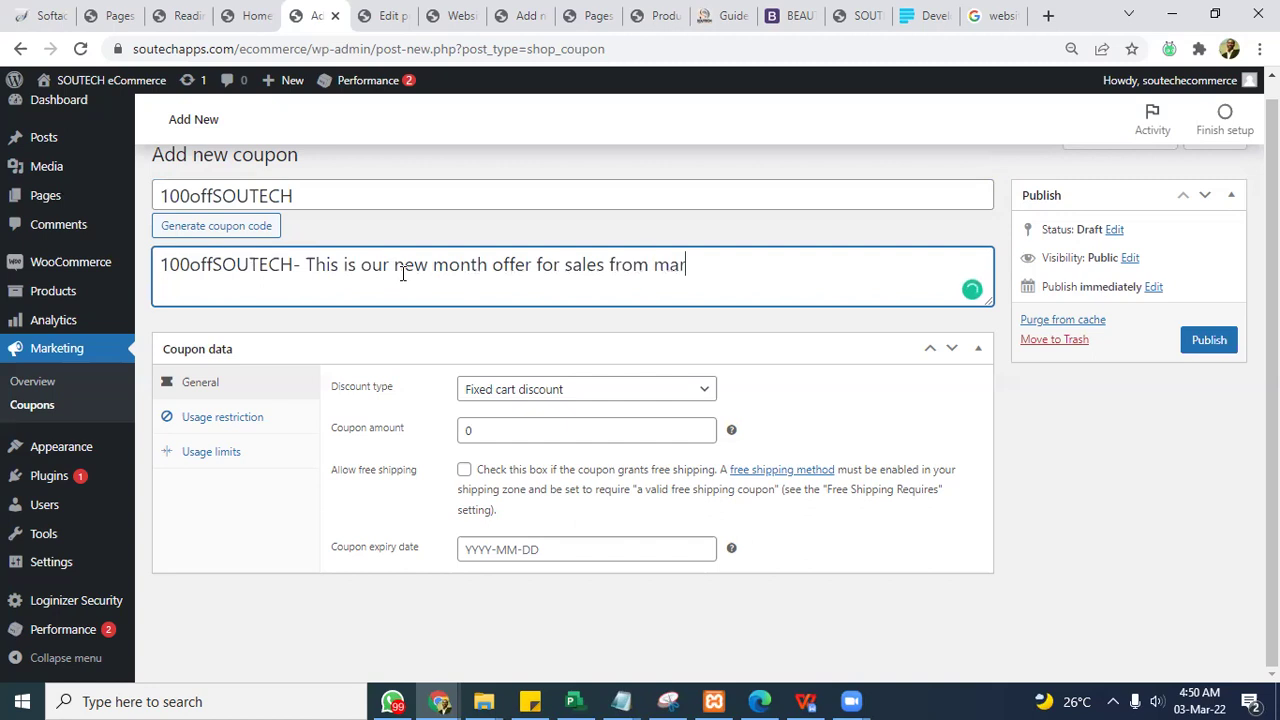
type("ch 1st-4th")
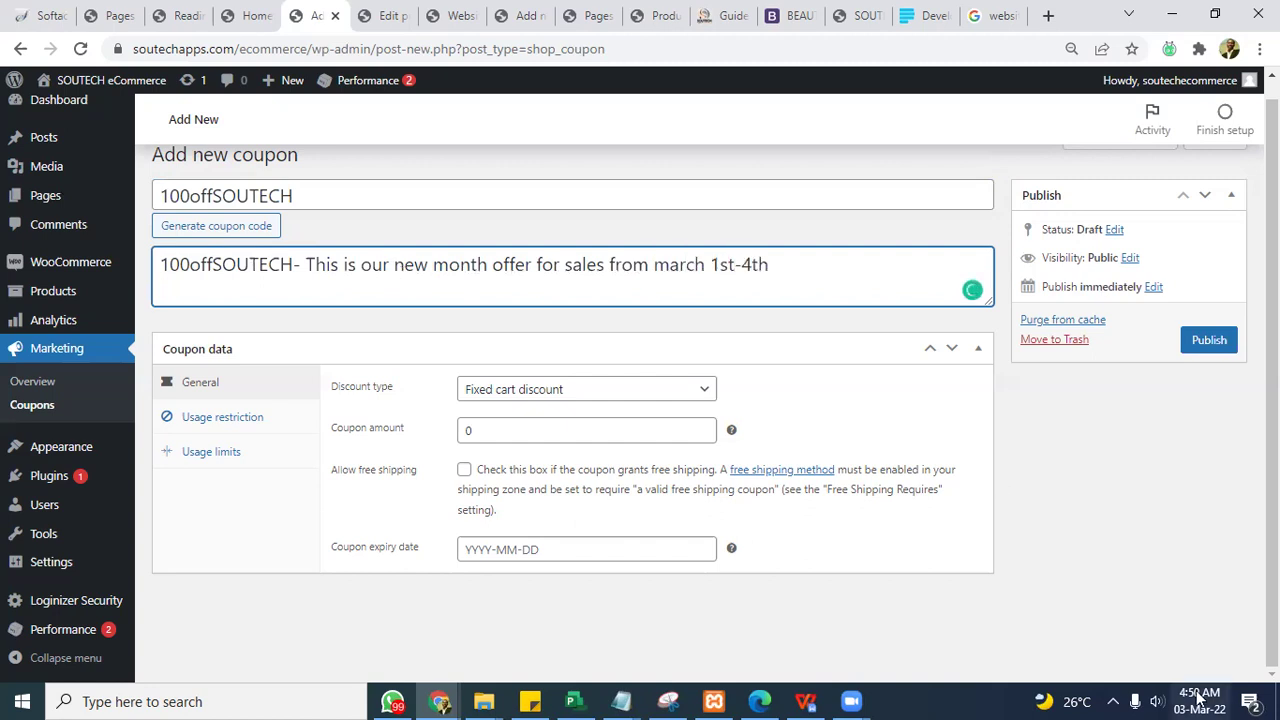
Make the coupon a Percentage discount with amount 100
left_click(527, 394)
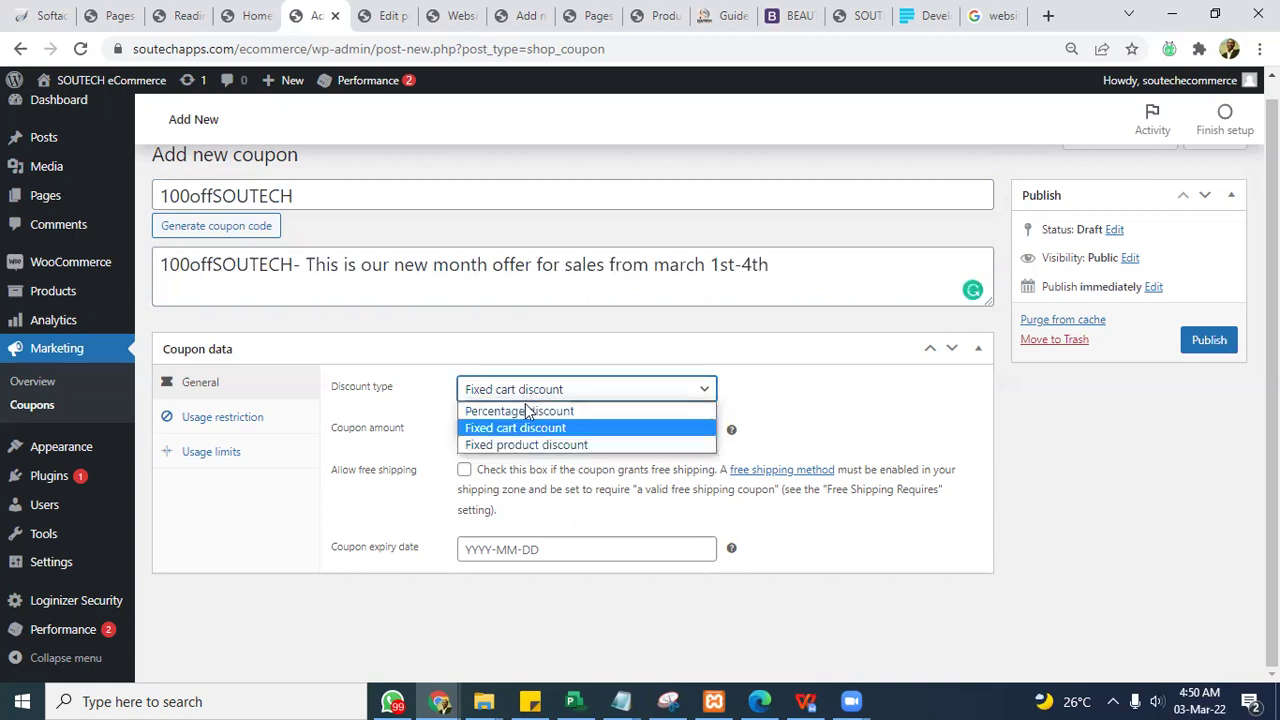
left_click(528, 411)
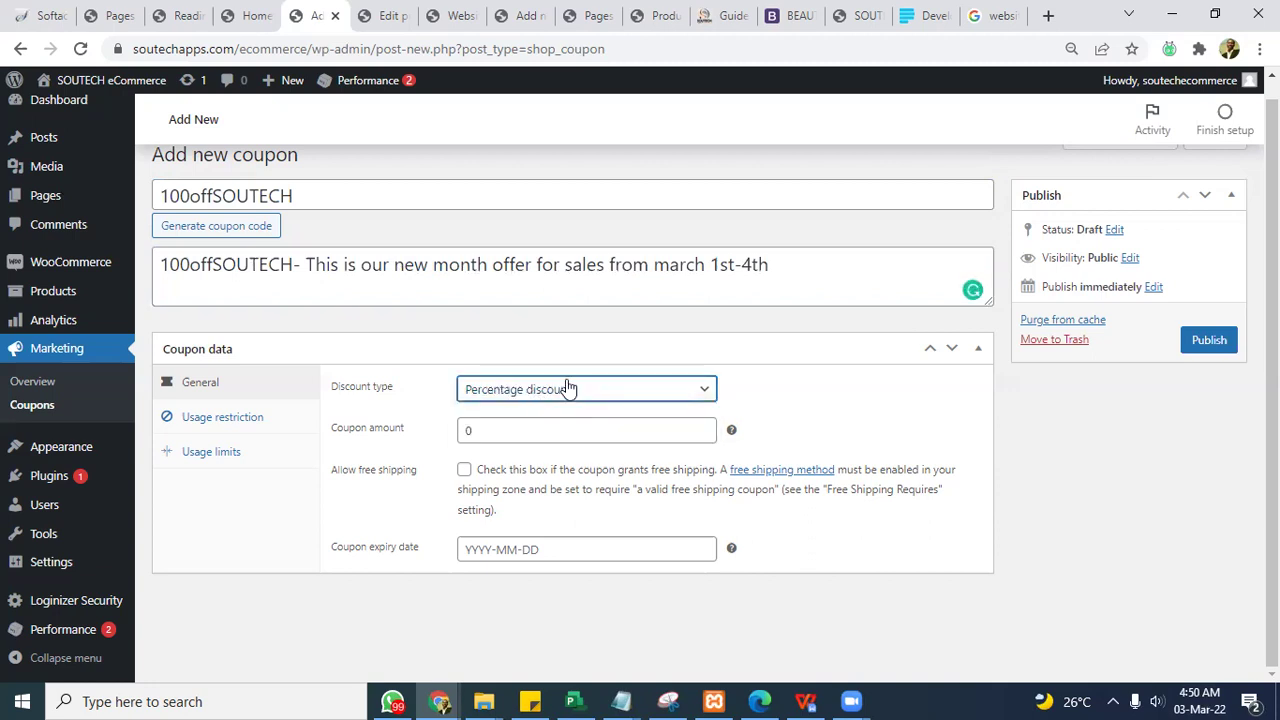
left_click(567, 389)
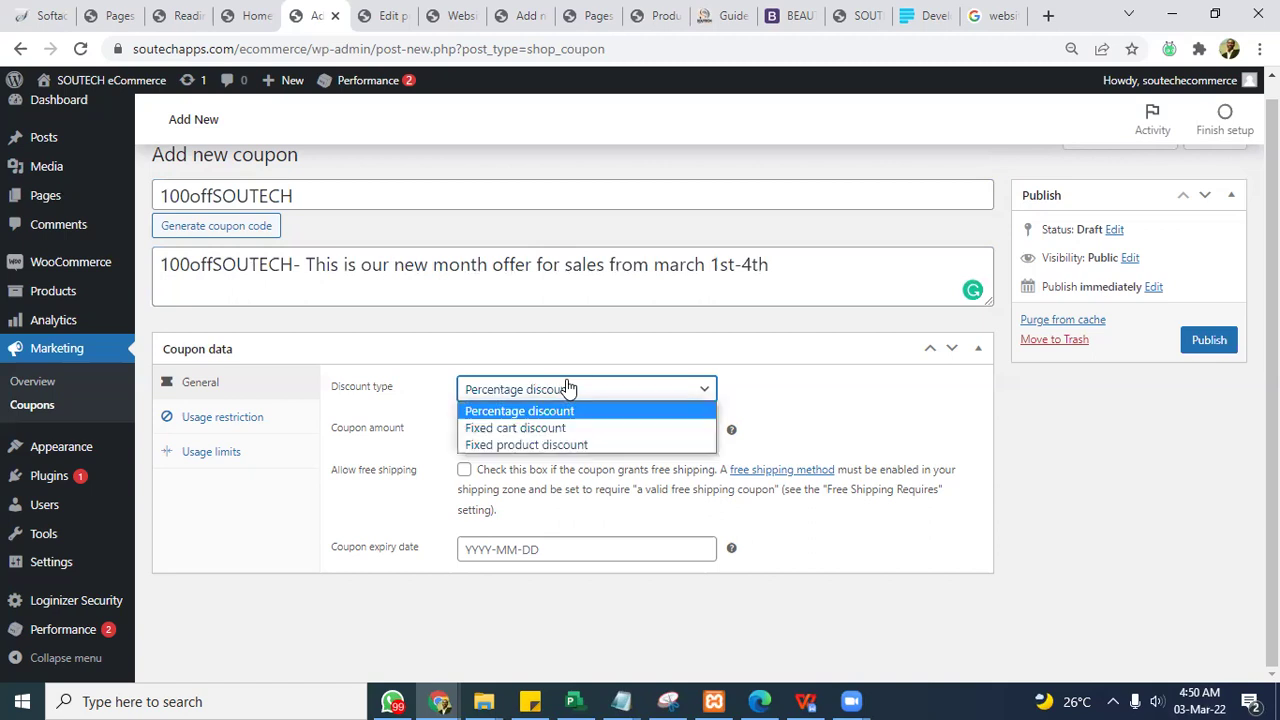
left_click(516, 413)
left_click(505, 432)
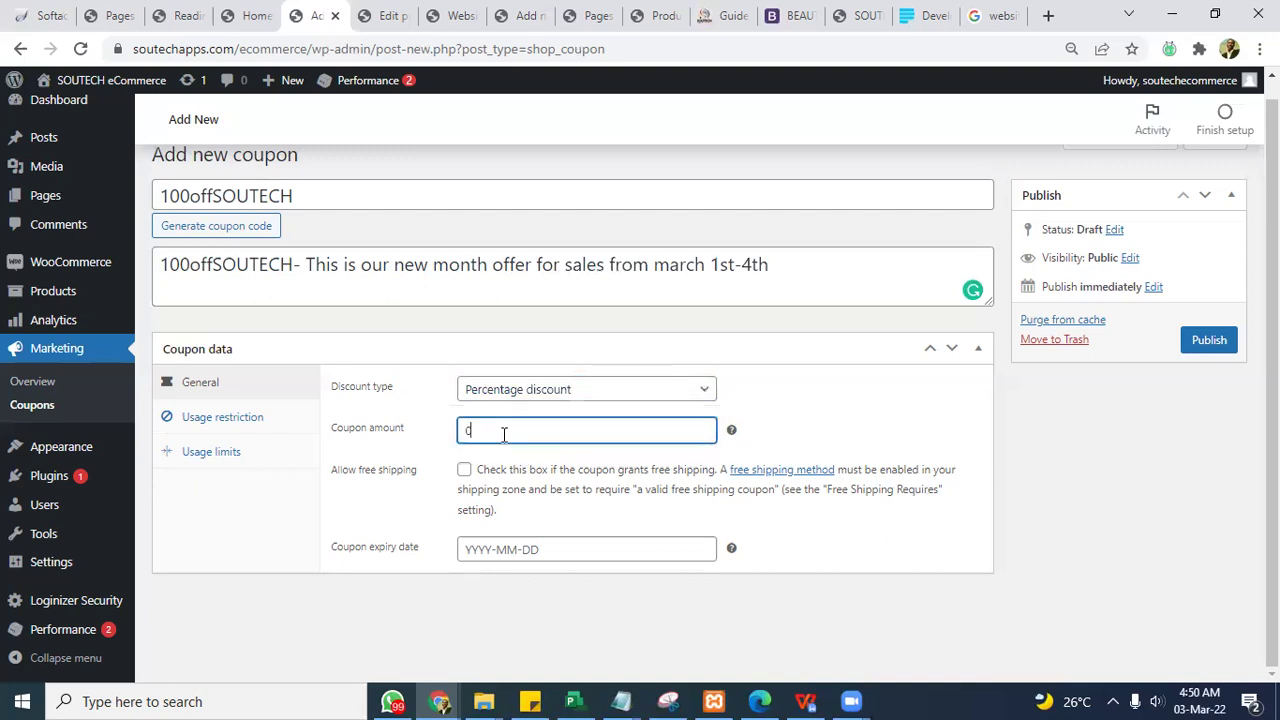
key("ctrl+a")
type("100")
Set the expiry date to 2022-03-04 and publish the coupon
mouse_move(733, 430)
left_click(498, 540)
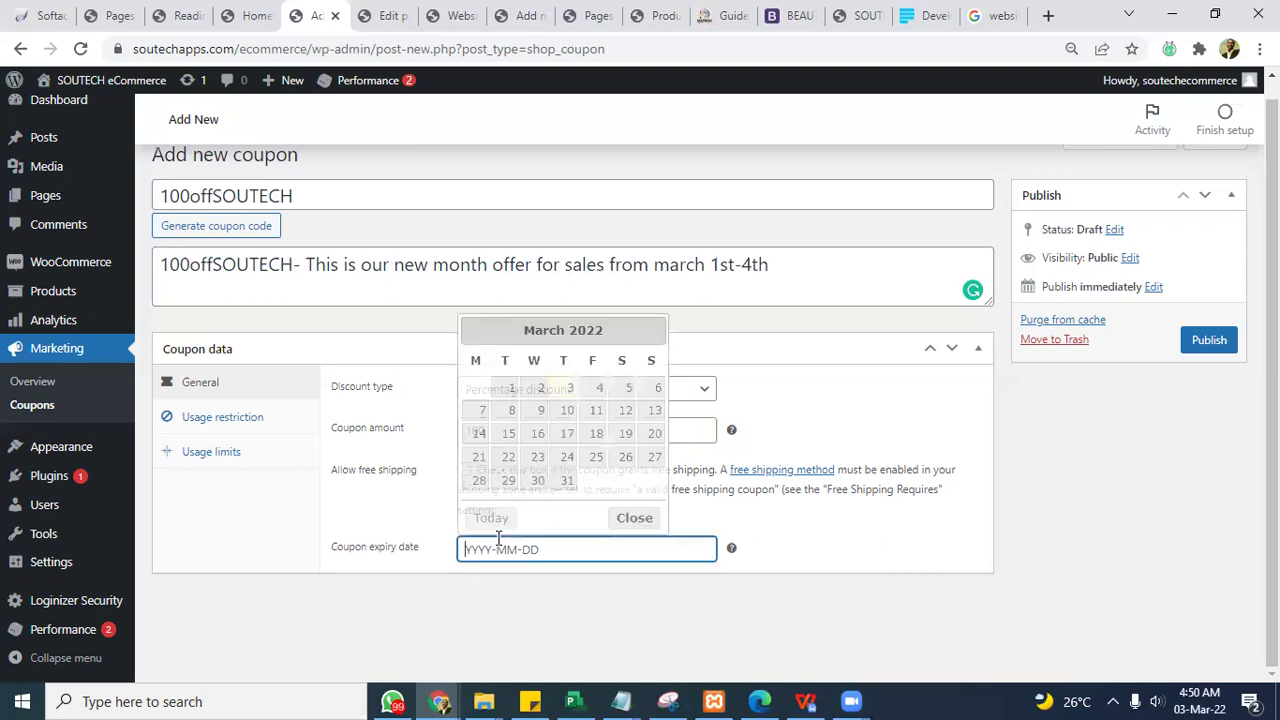
left_click(598, 389)
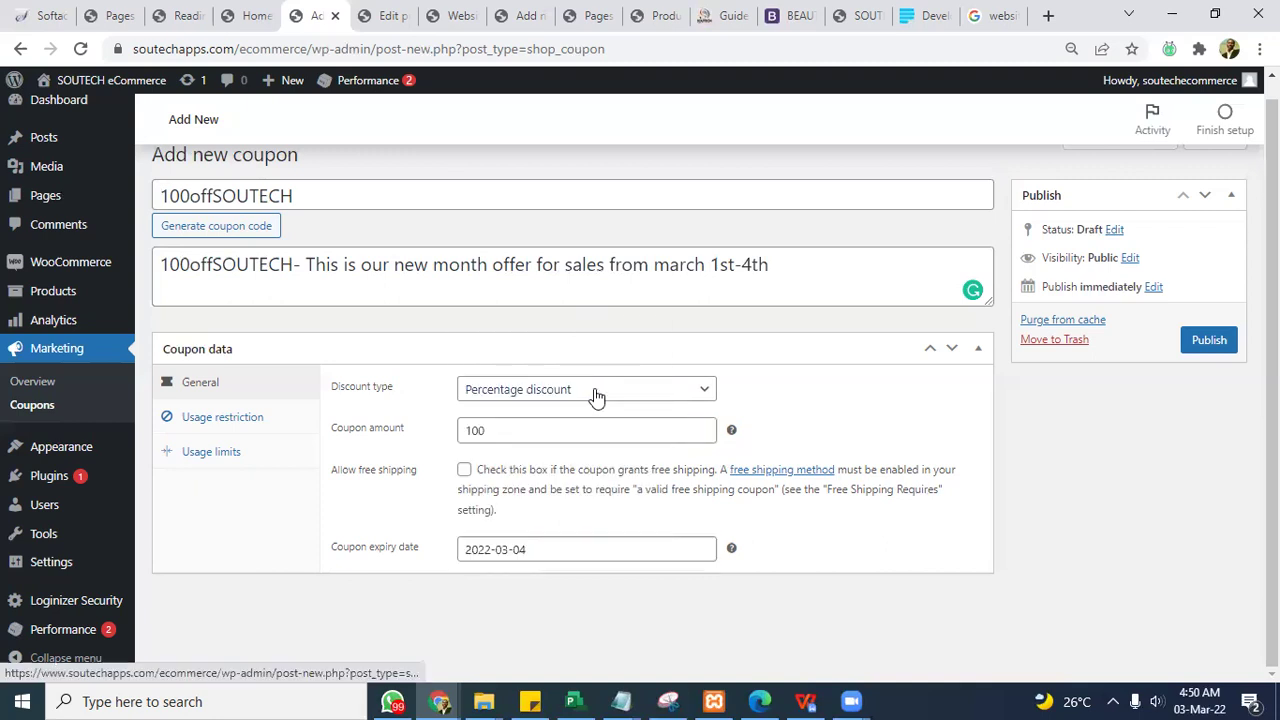
left_click(1210, 341)
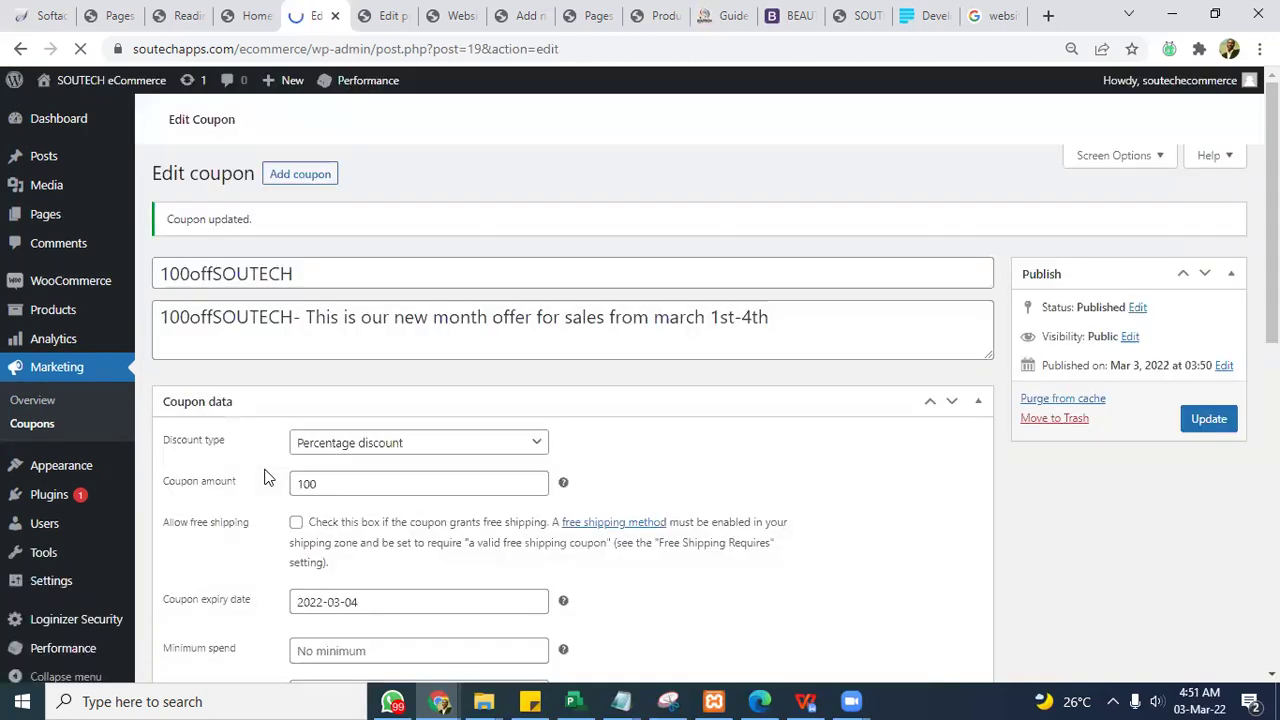
Review Usage restriction, trying Individual use only and product search but leaving everything unrestricted
scroll(640, 390, "down", 4)
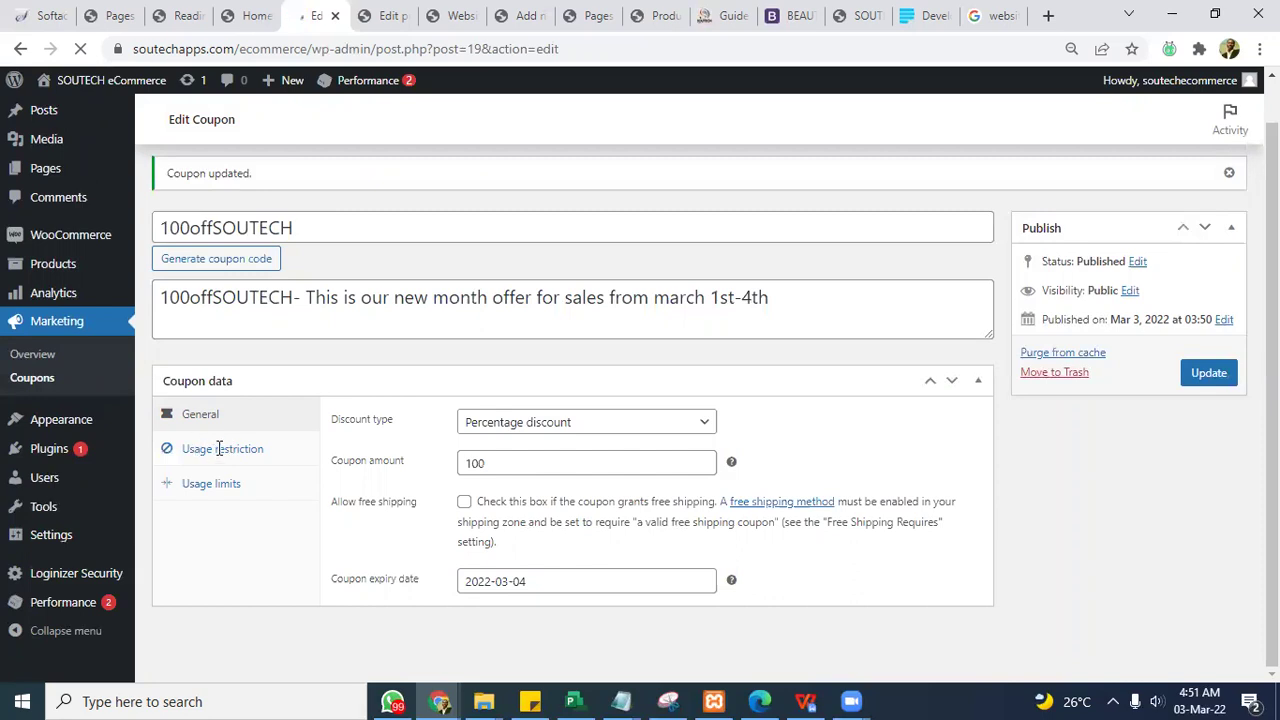
left_click(215, 448)
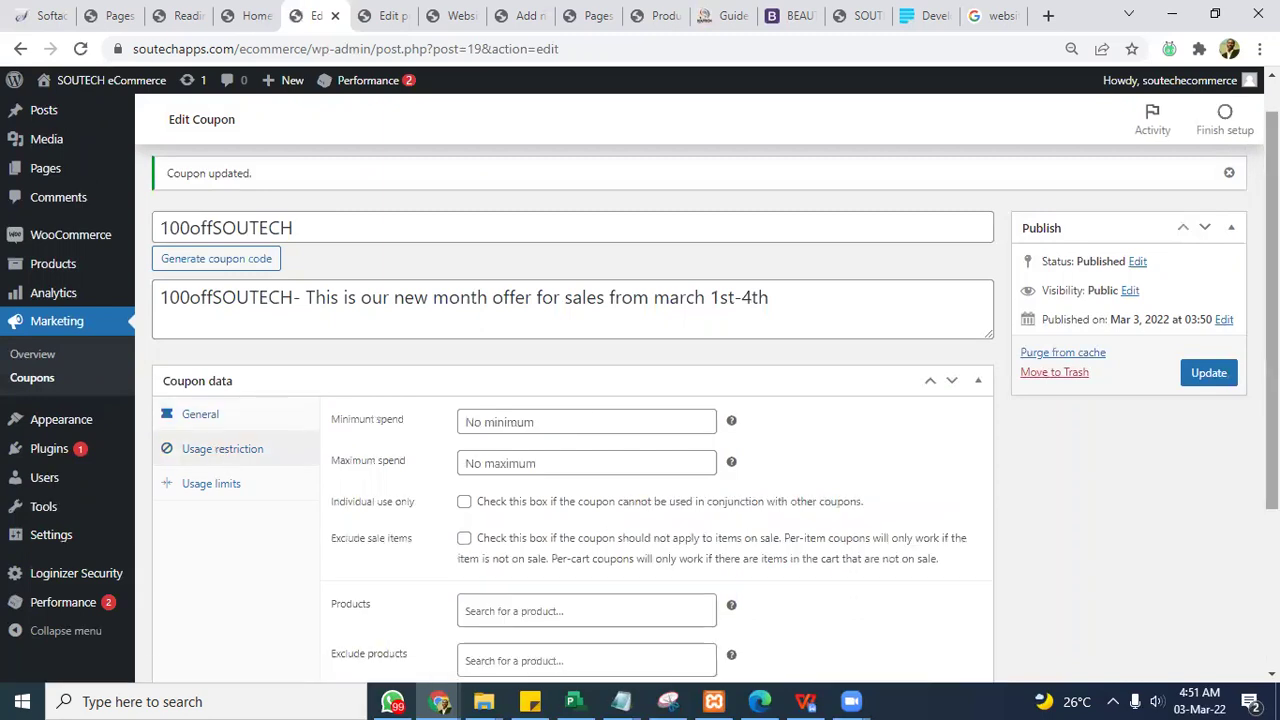
scroll(486, 274, "down", 1)
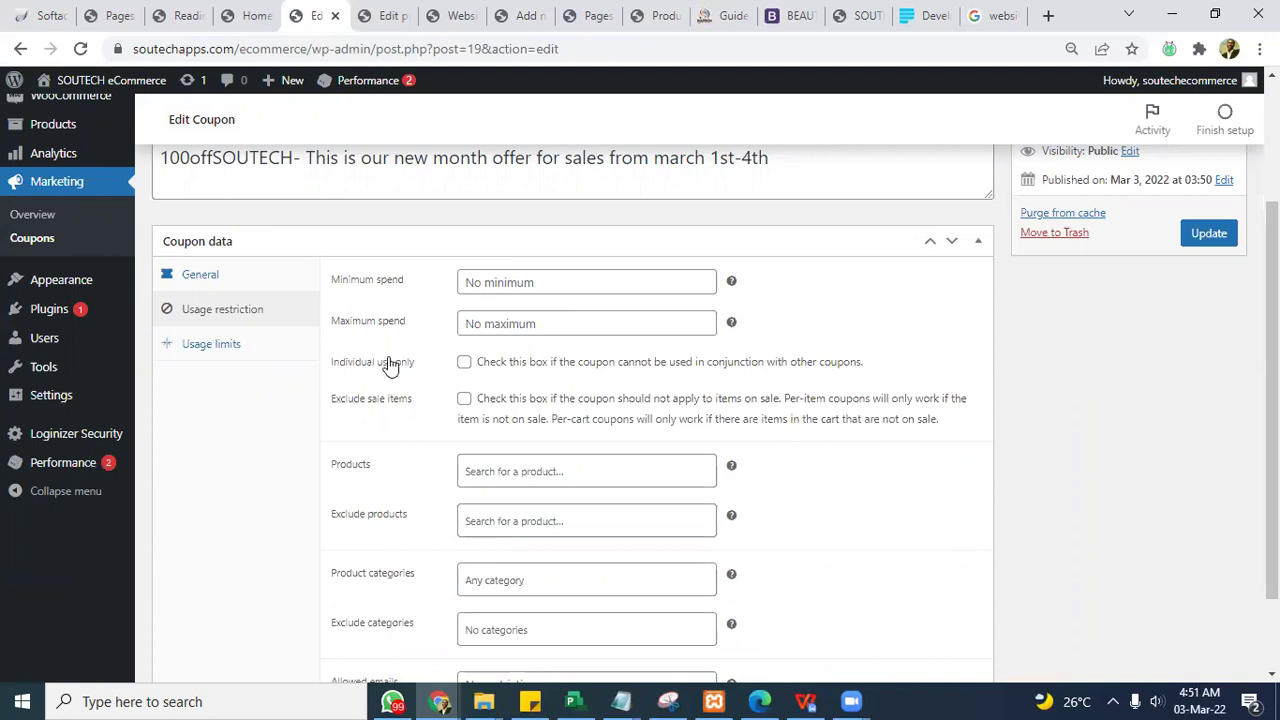
left_click(465, 363)
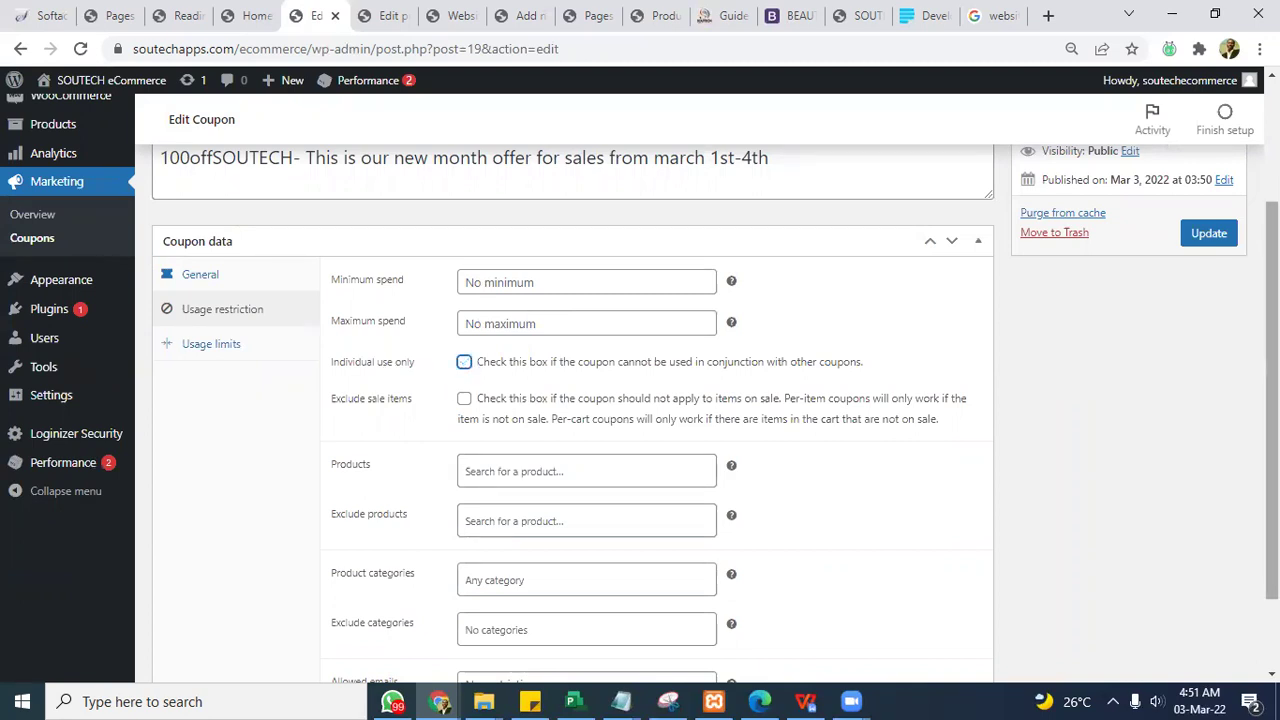
scroll(1272, 400, "down", 1)
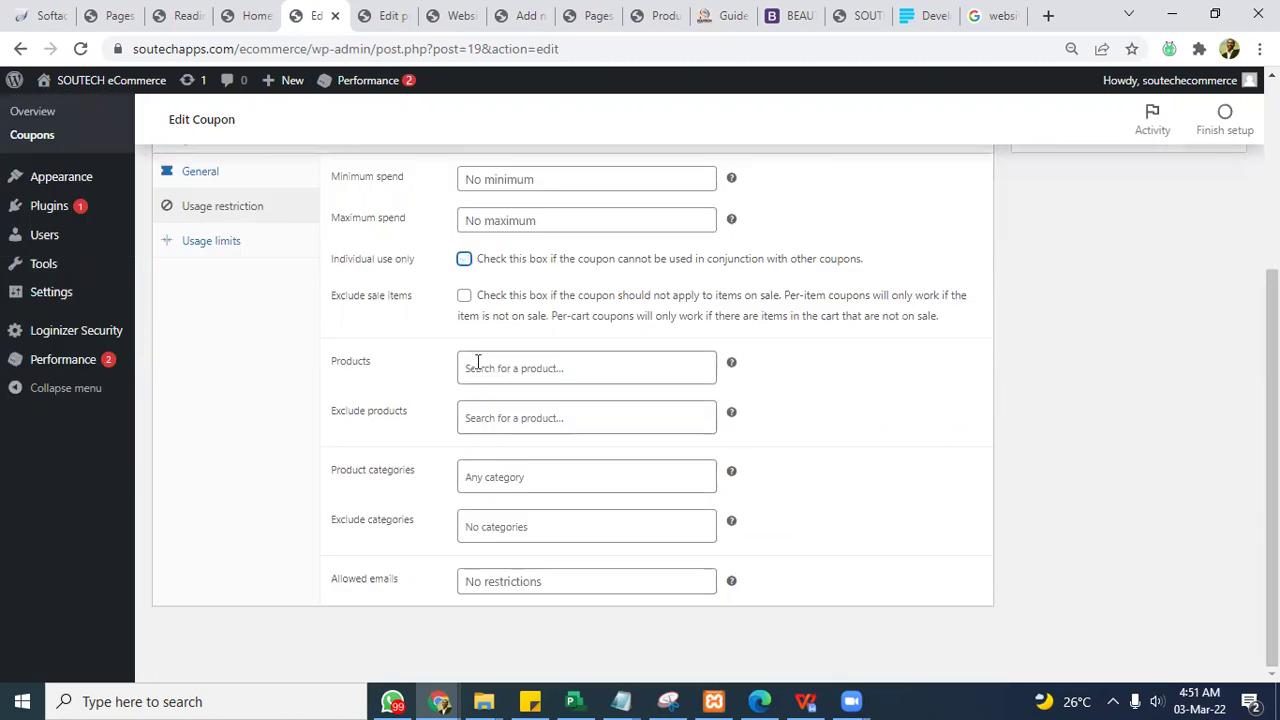
left_click(541, 359)
left_click(1023, 471)
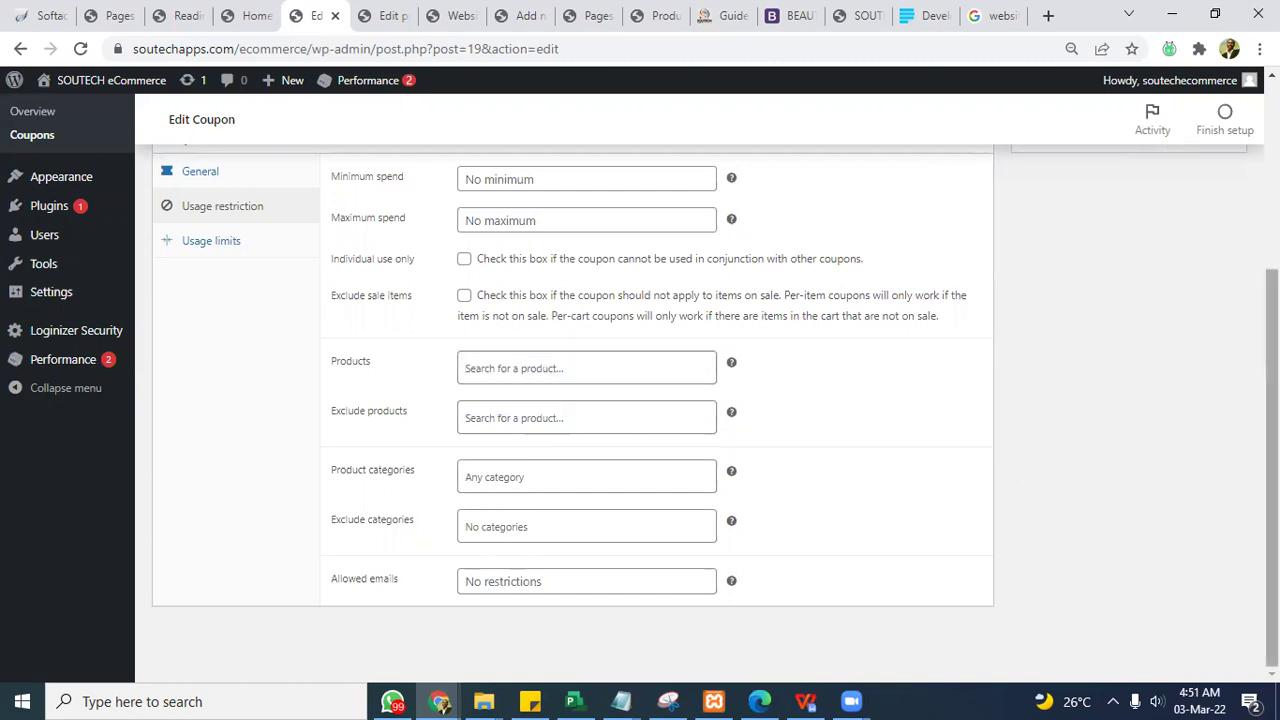
In Usage limits, enter then clear a per-user limit of 1, and select the 100offSOUTECH code
left_click(198, 240)
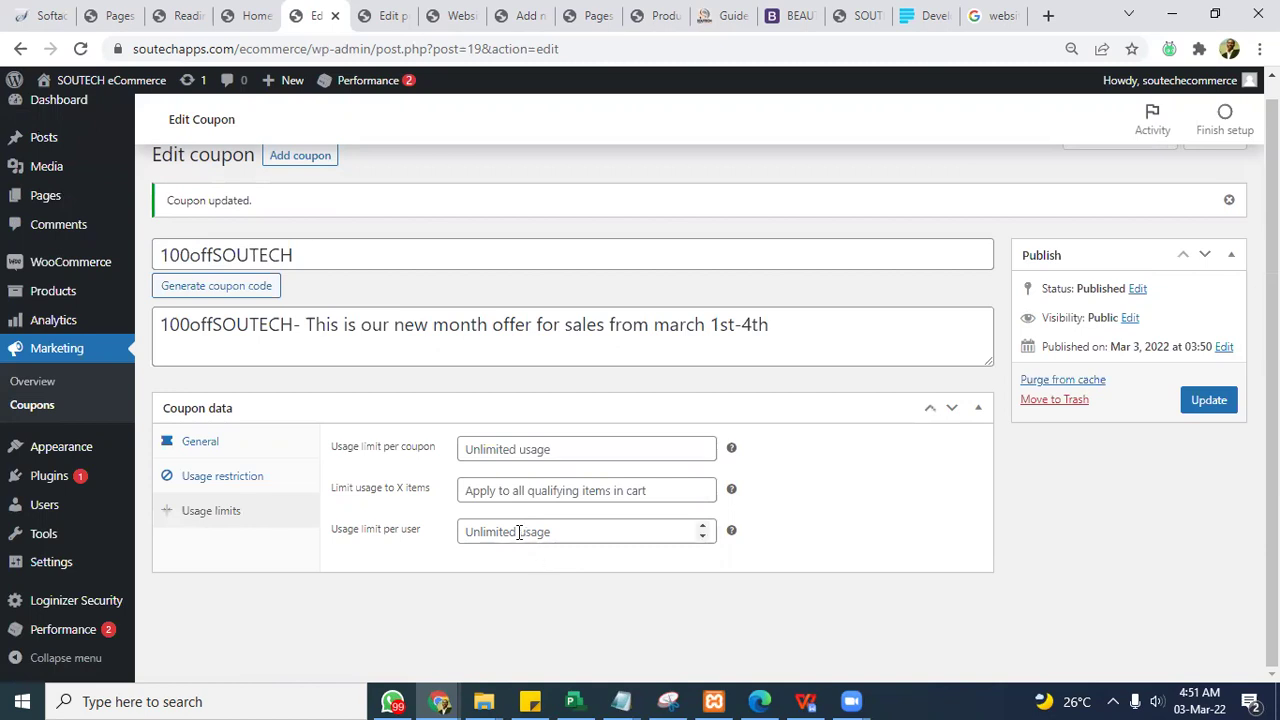
left_click(519, 532)
type("1")
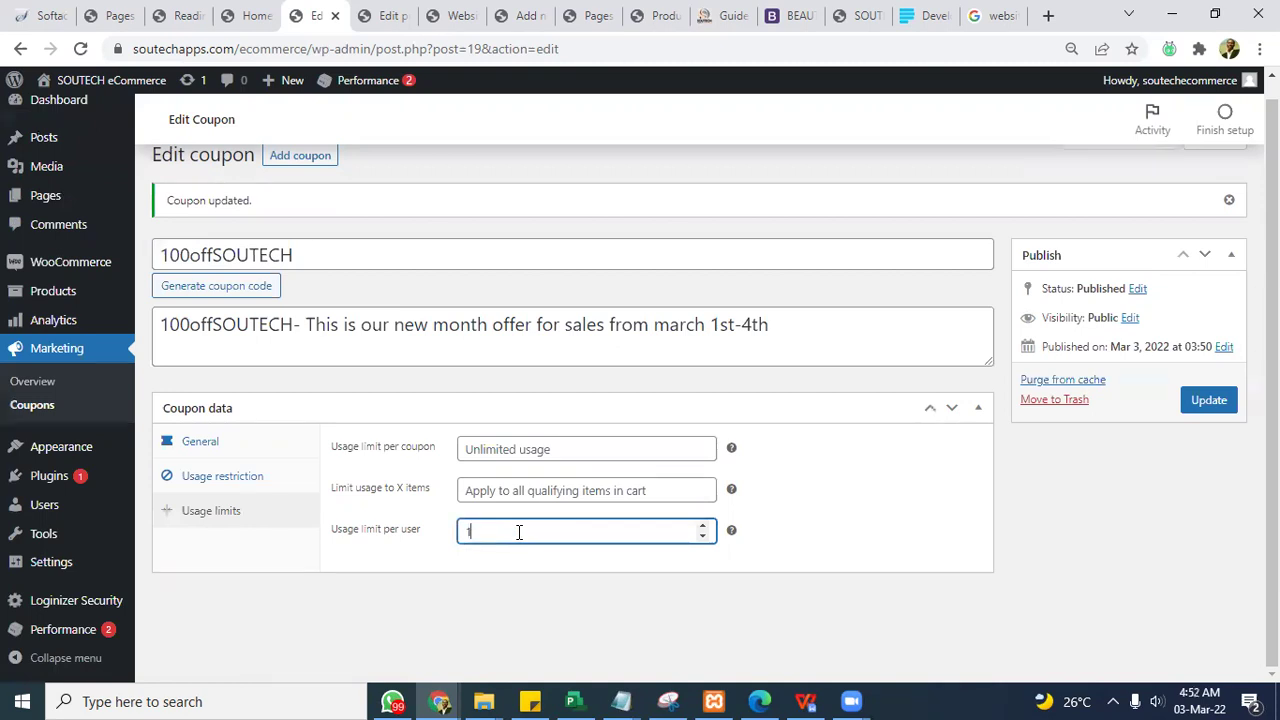
key("BackSpace")
double_click(303, 254)
key("ctrl+c")
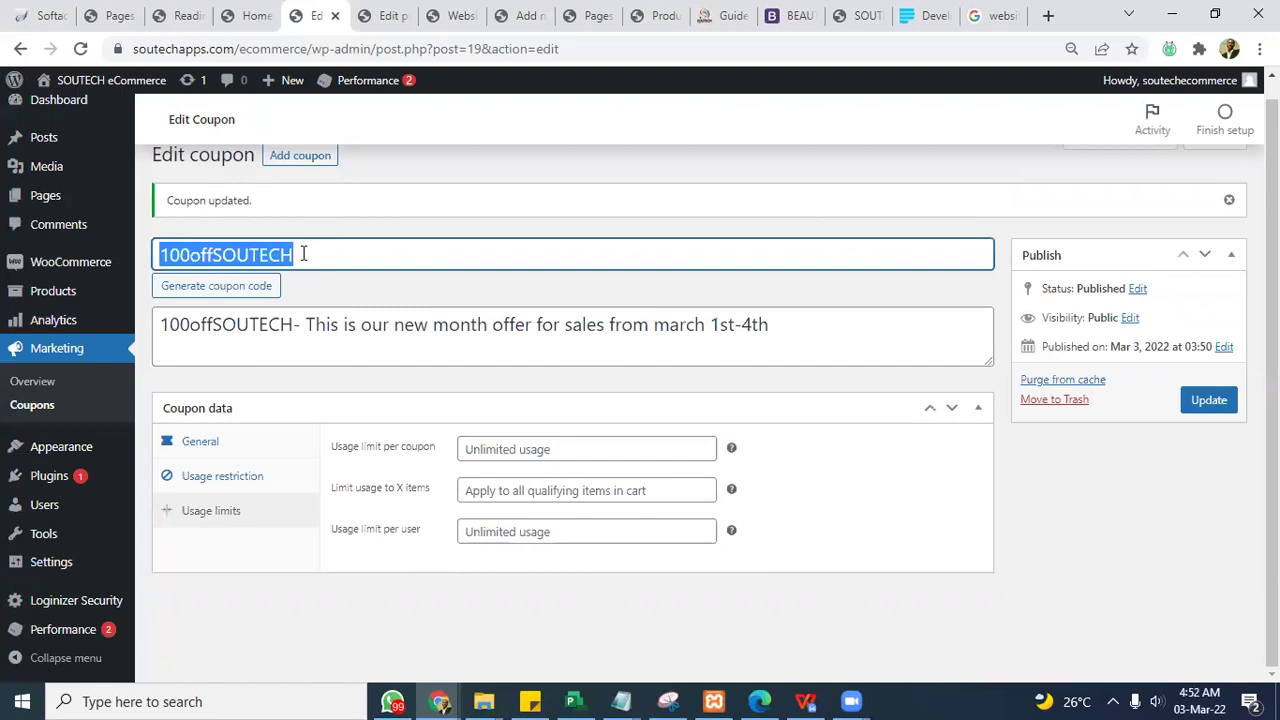
Go to checkout from the header mini-cart and review the ₦15,000.00 Website Design Training Program-Remote order
left_click(761, 700)
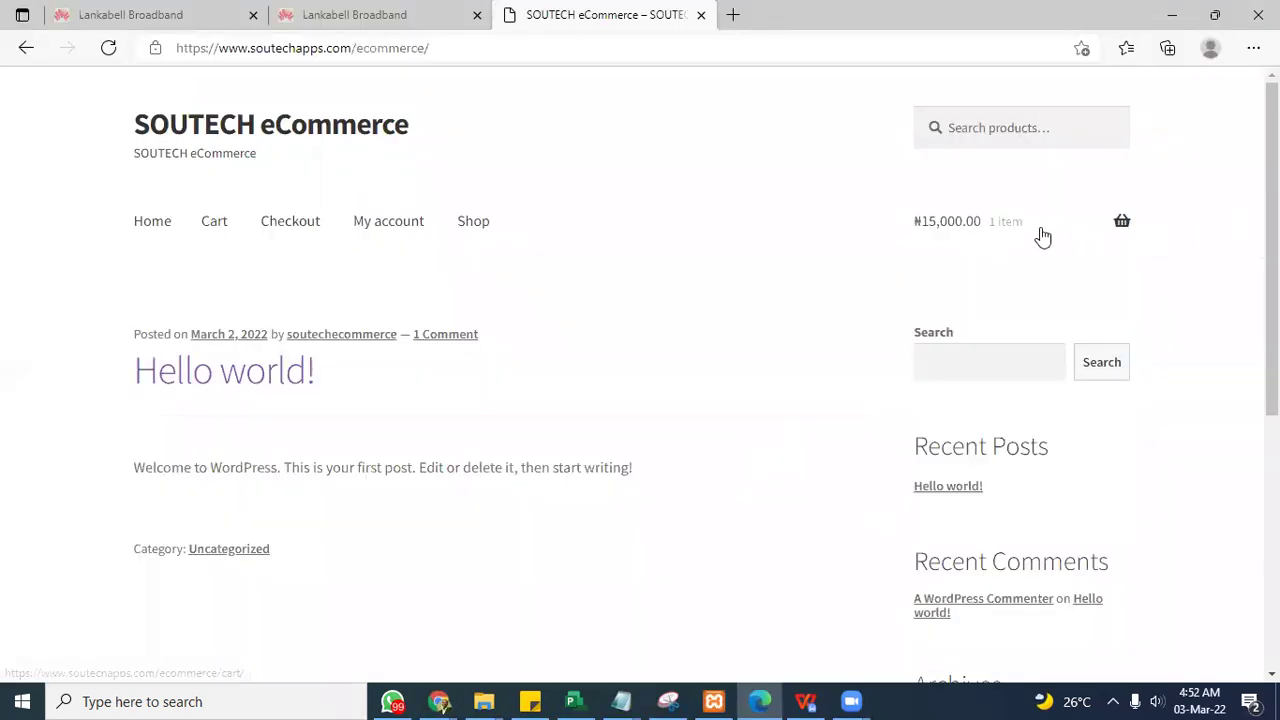
mouse_move(971, 228)
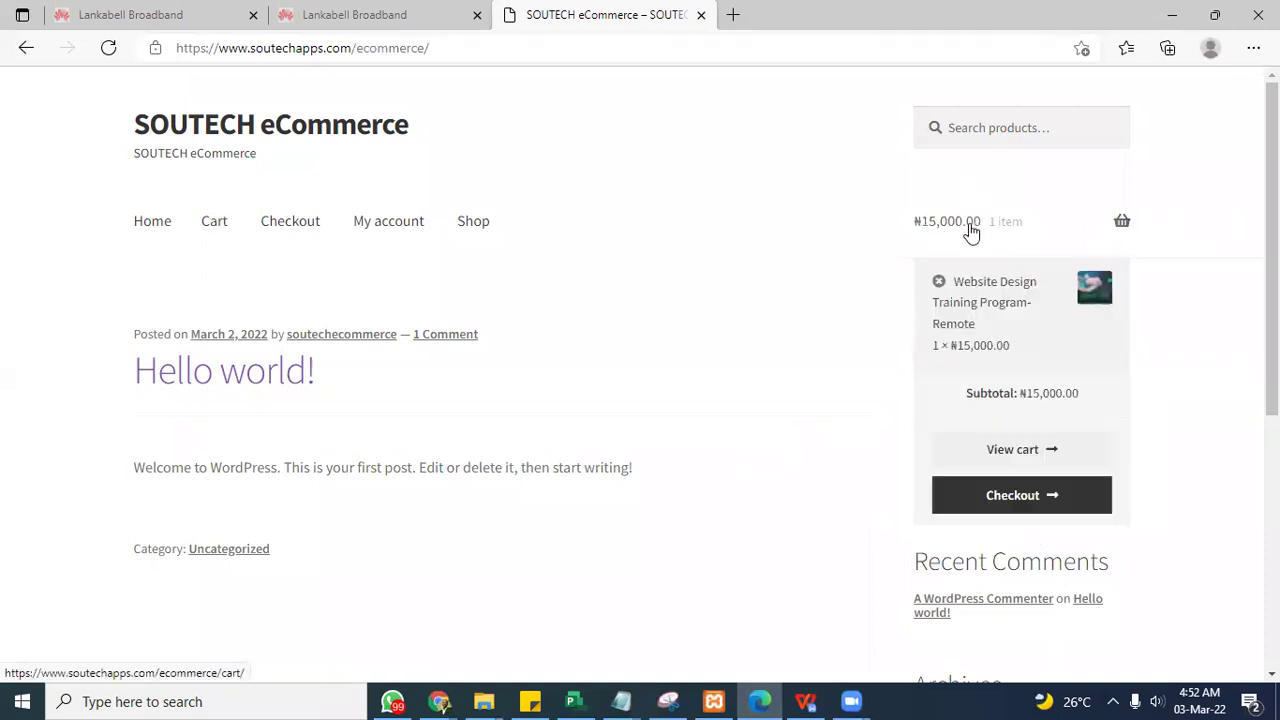
left_click(1018, 494)
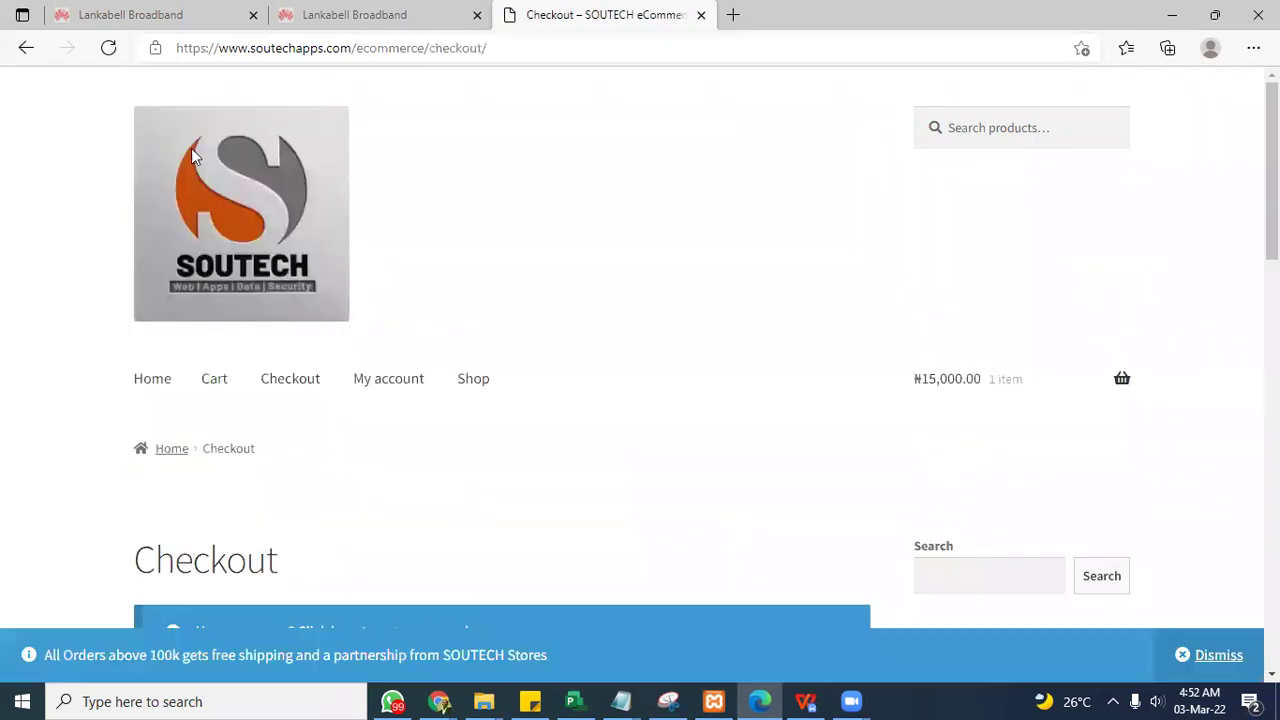
left_click_drag(1272, 185, 1272, 185)
left_click_drag(1272, 180, 1272, 368)
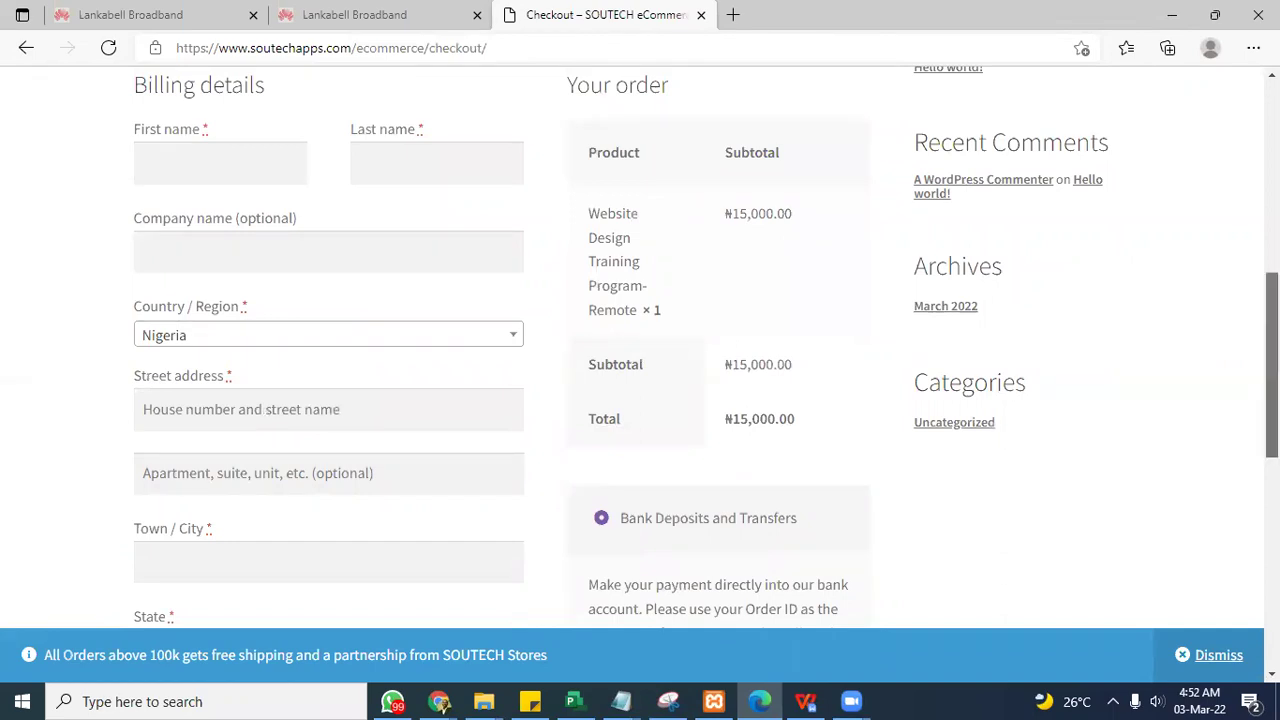
left_click_drag(1272, 368, 1272, 459)
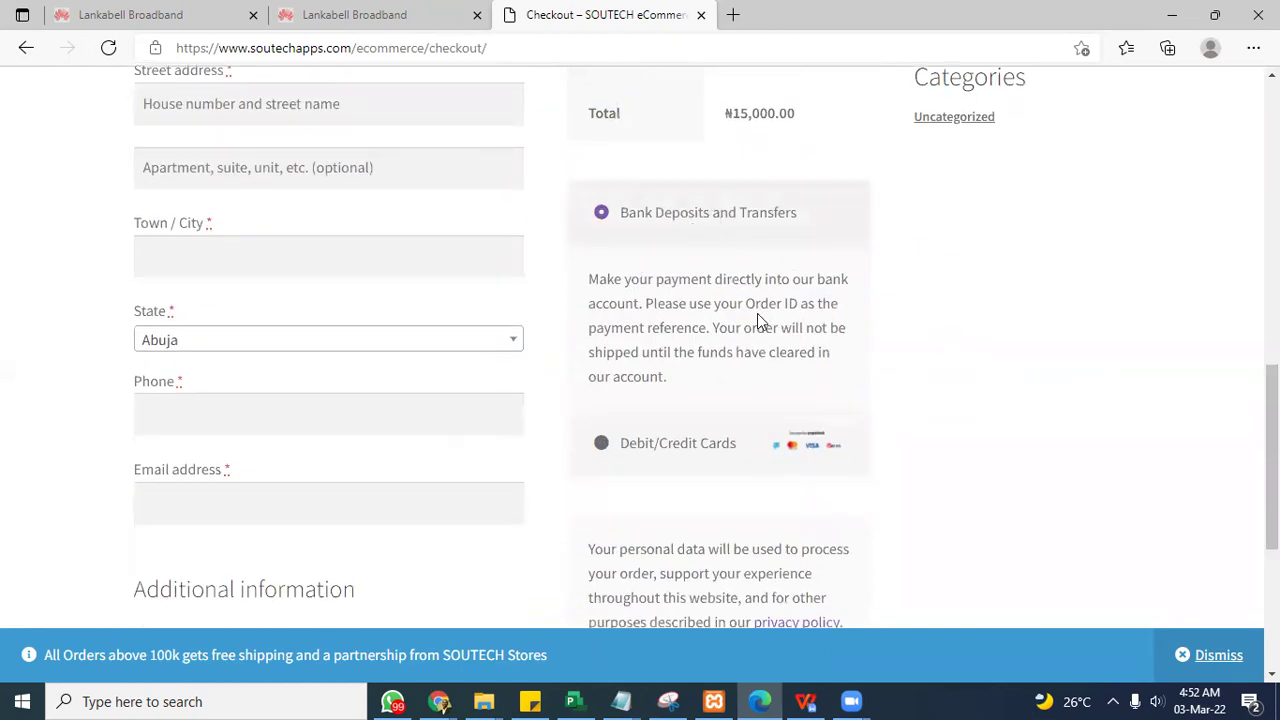
left_click_drag(1272, 459, 1272, 526)
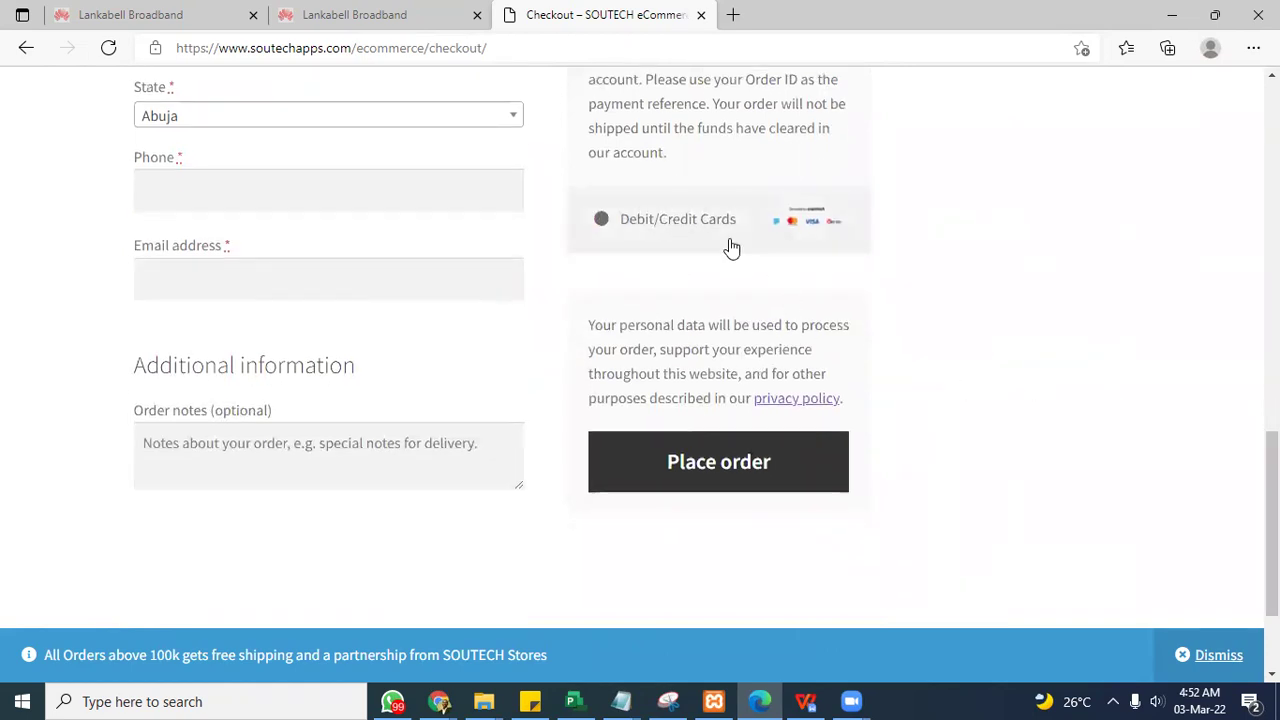
left_click_drag(1272, 520, 1272, 338)
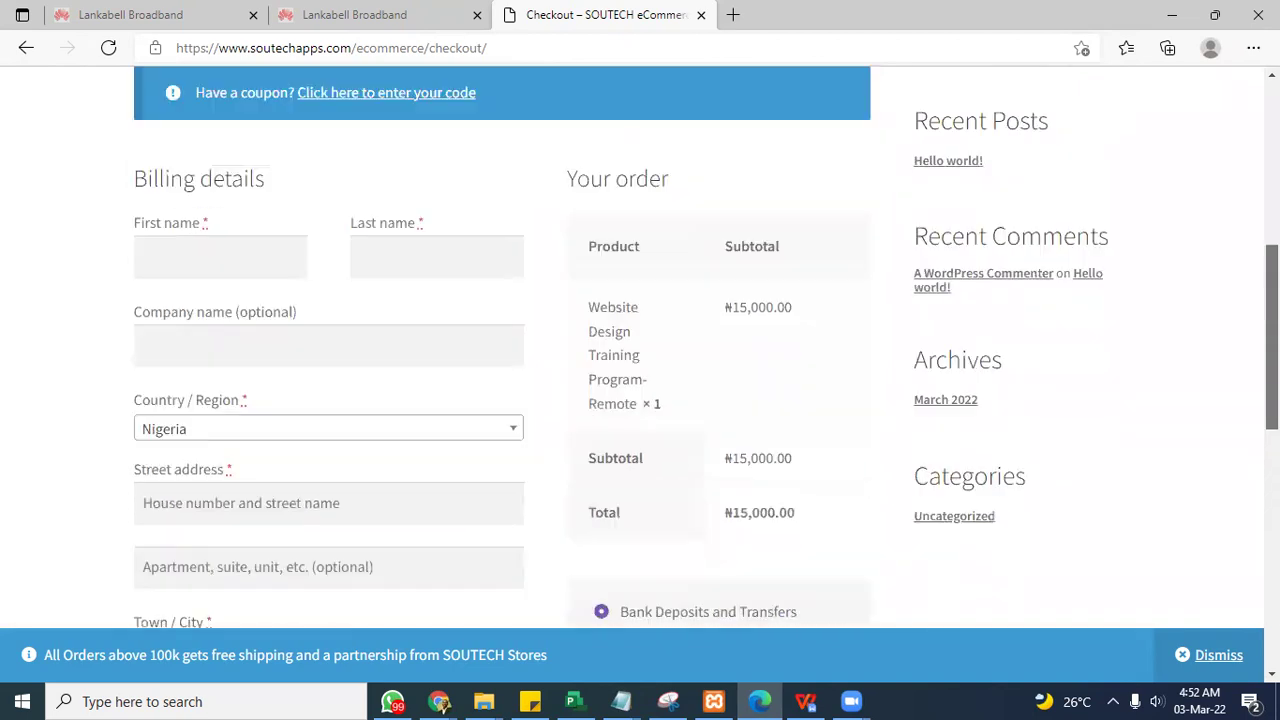
Fill in the billing first name, last name, company and address fields
left_click(183, 269)
key("Tab")
key("Tab")
key("Tab")
key("Tab")
type("A")
key("Tab")
key("Tab")
key("Tab")
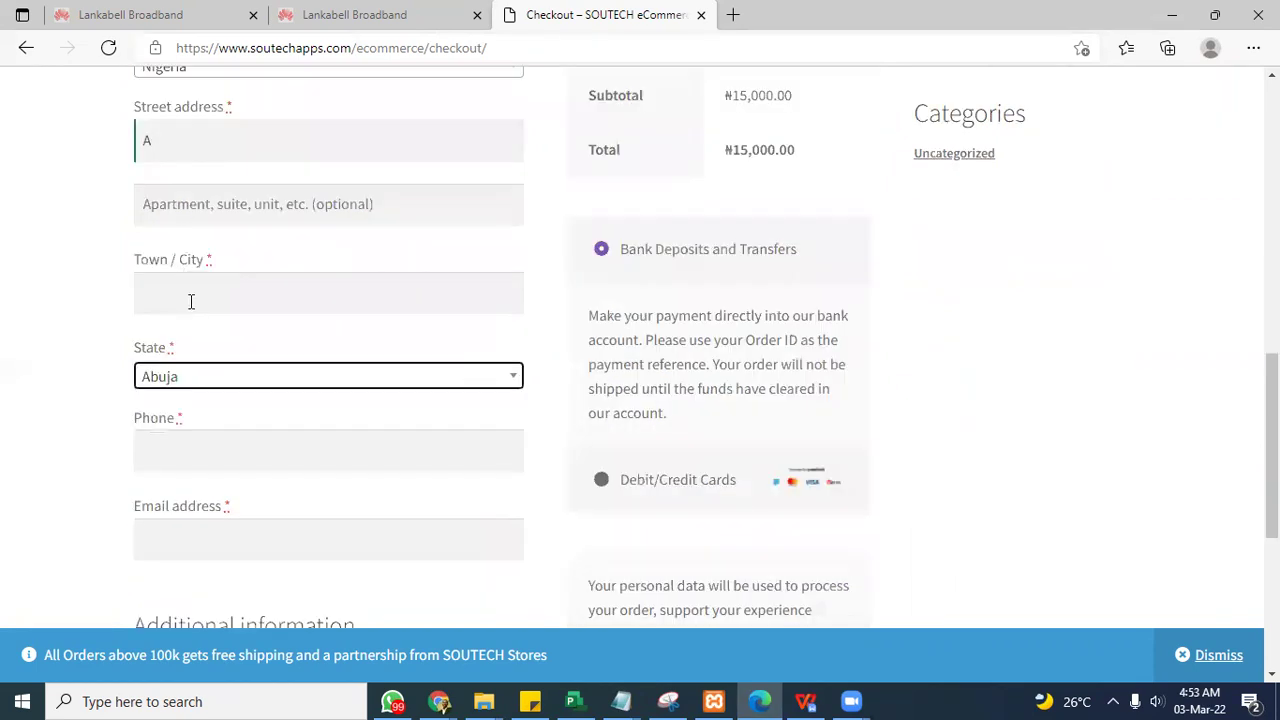
Enter the billing town, phone number, and the saved email address from autofill
left_click(190, 300)
type("FCT")
key("Tab")
key("Tab")
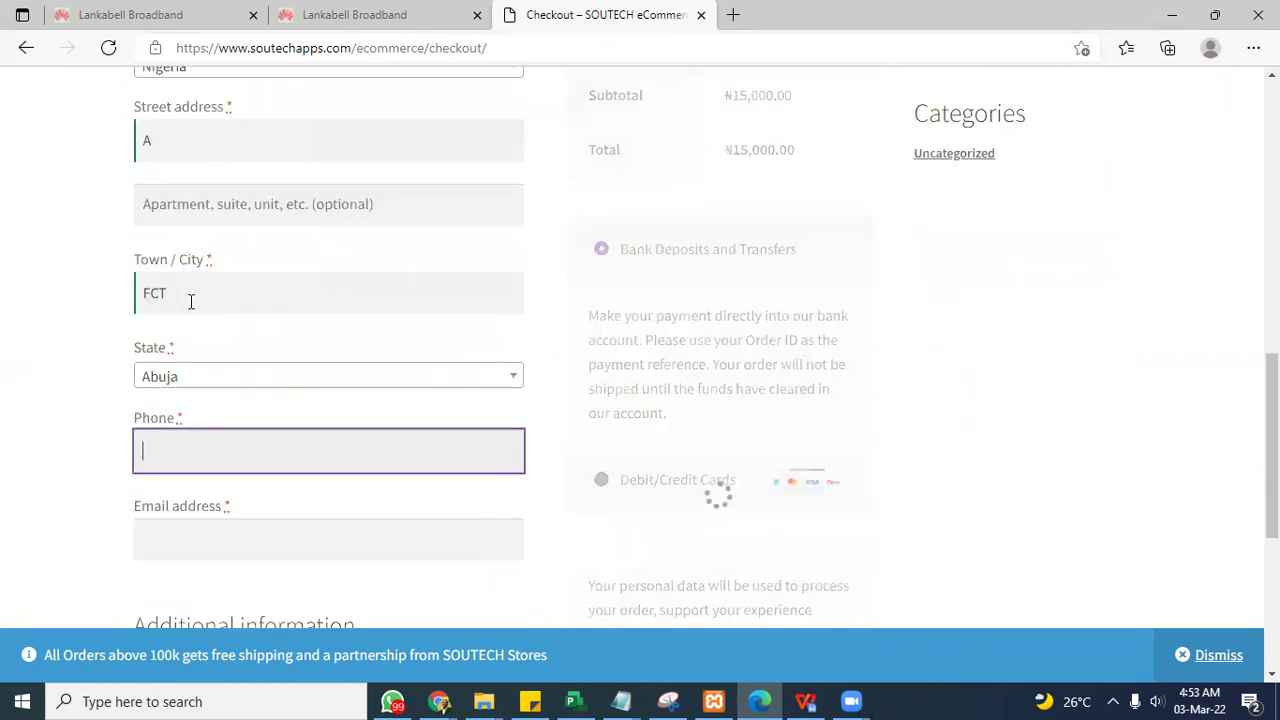
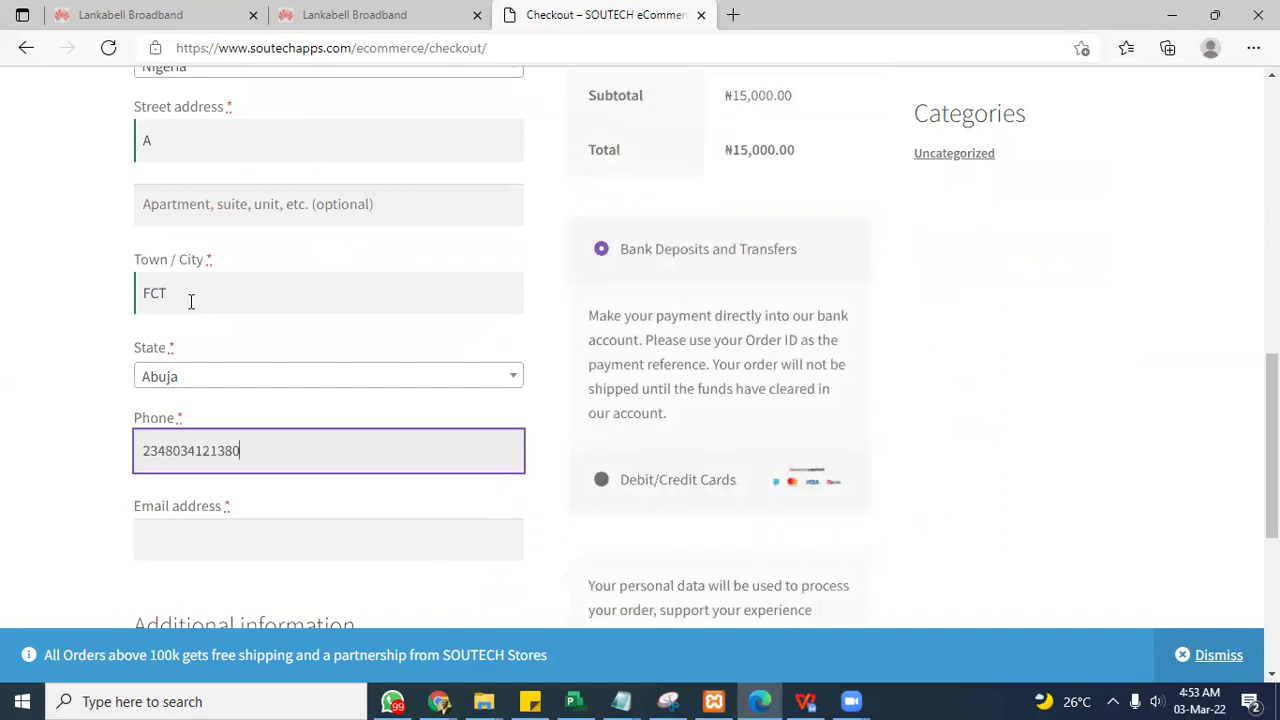
key("Tab")
type("vickg")
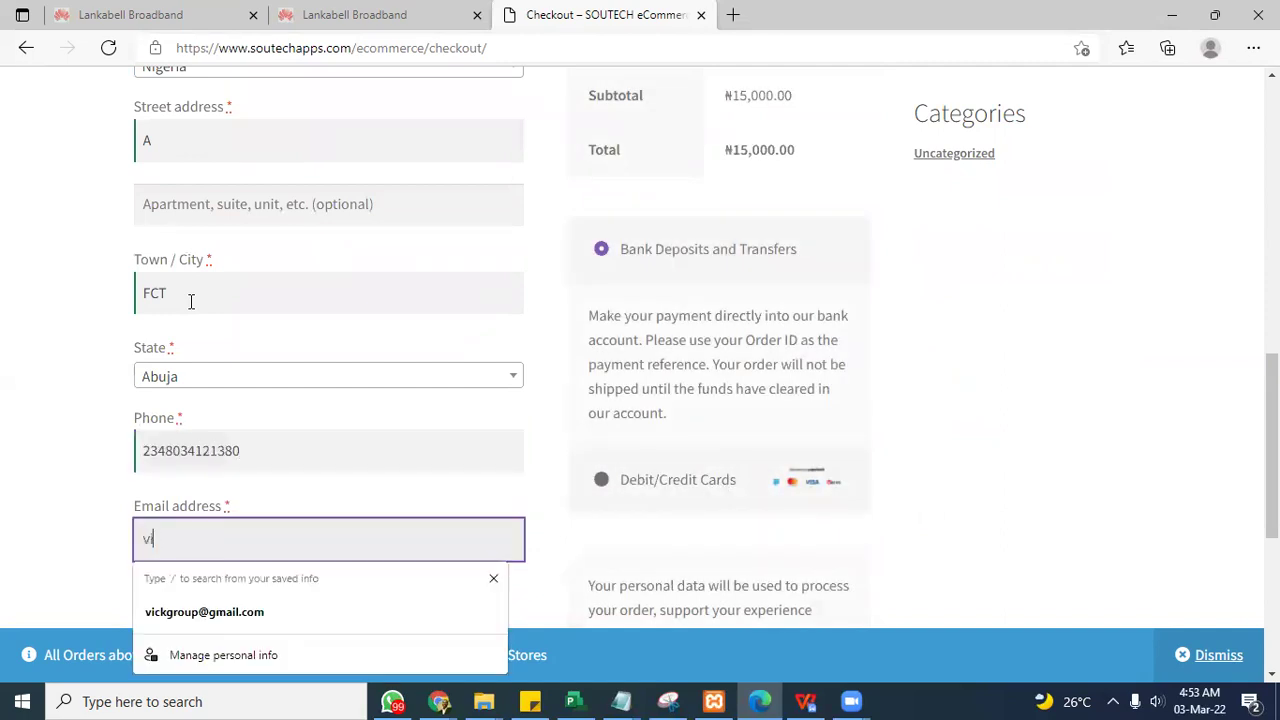
left_click(232, 614)
Add the order note 'Please give me a call when u see this order'
left_click_drag(1271, 430, 1271, 531)
left_click(337, 374)
type("Please g")
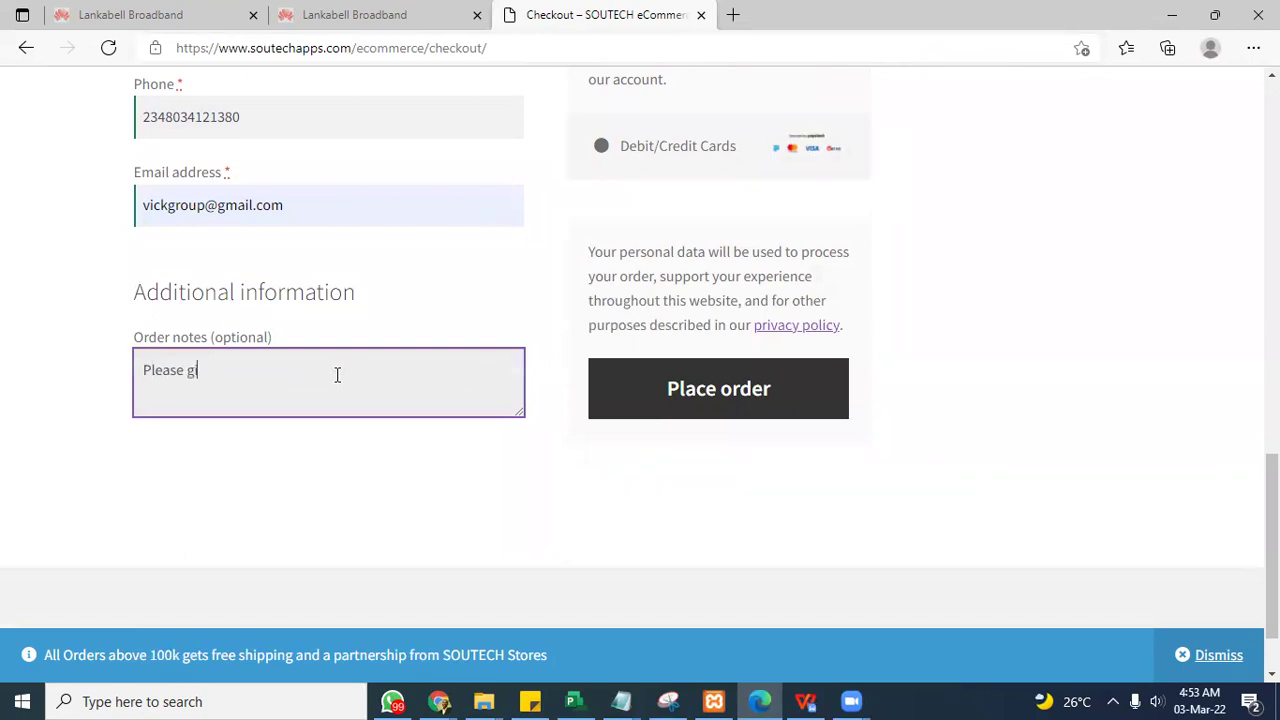
type("ive me a call when u see this order")
scroll(603, 434, "up", 4)
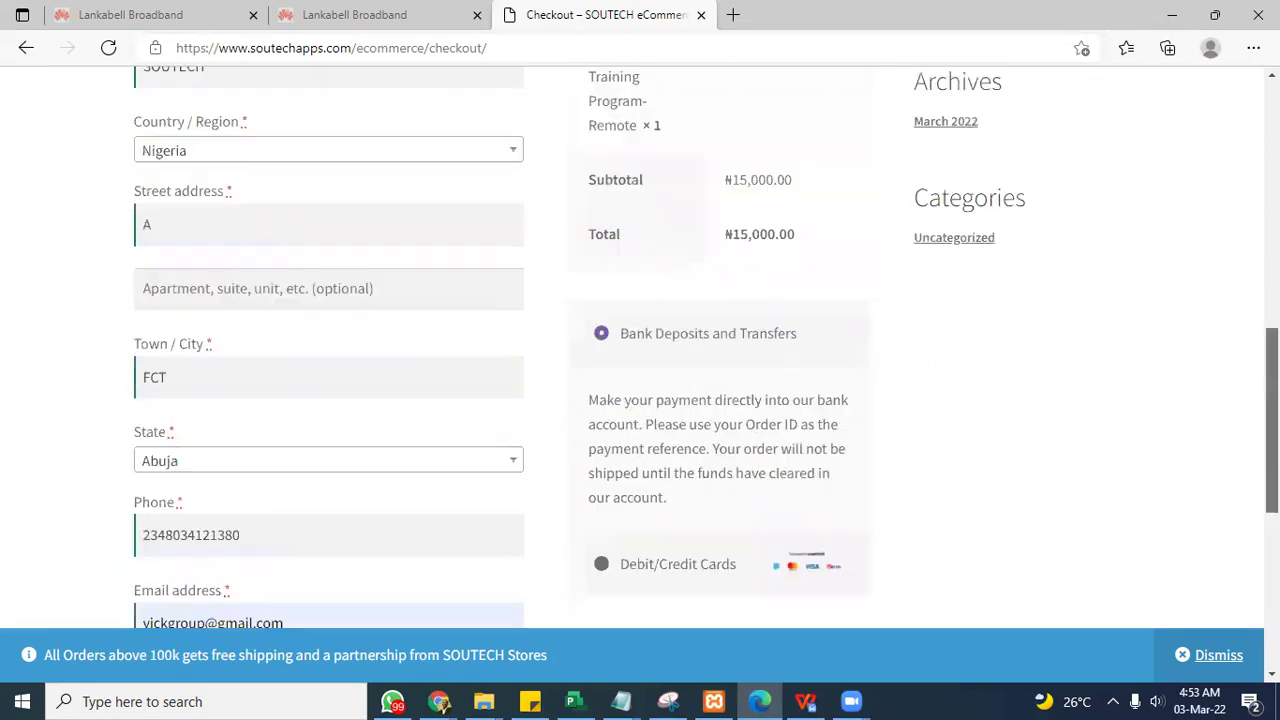
scroll(603, 434, "up", 5)
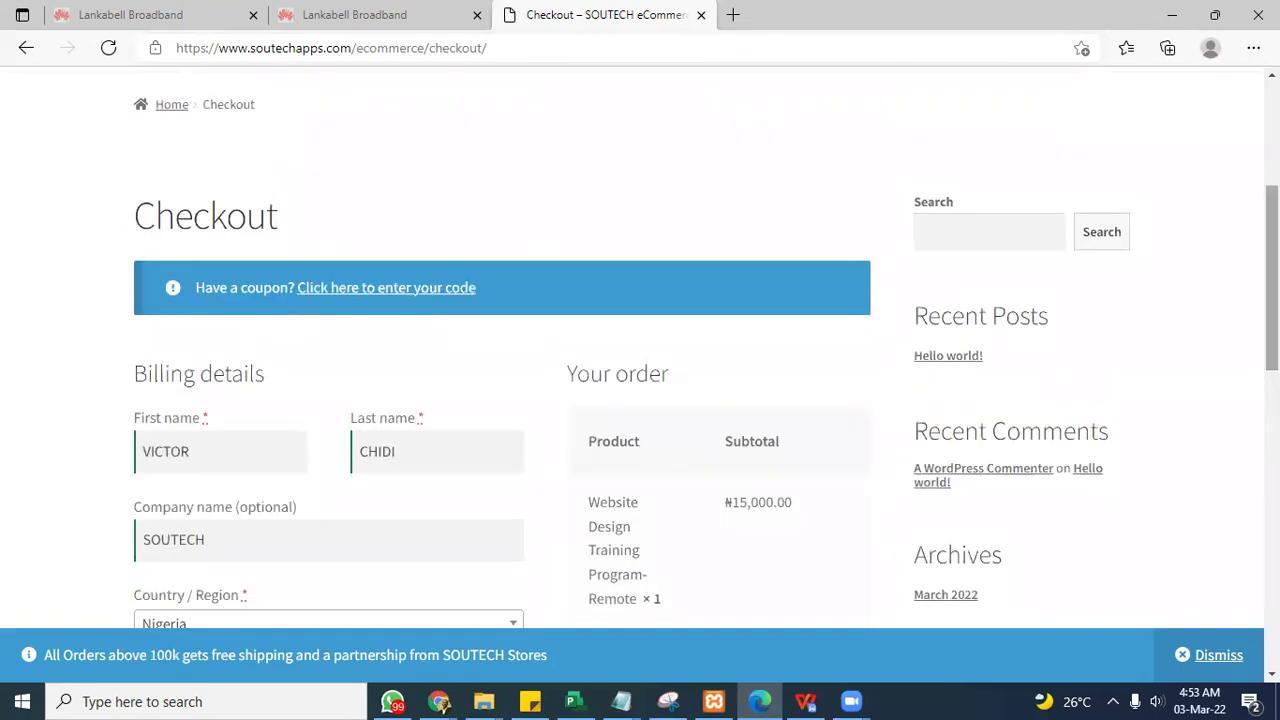
left_click(300, 290)
key("ctrl+v")
left_click(571, 436)
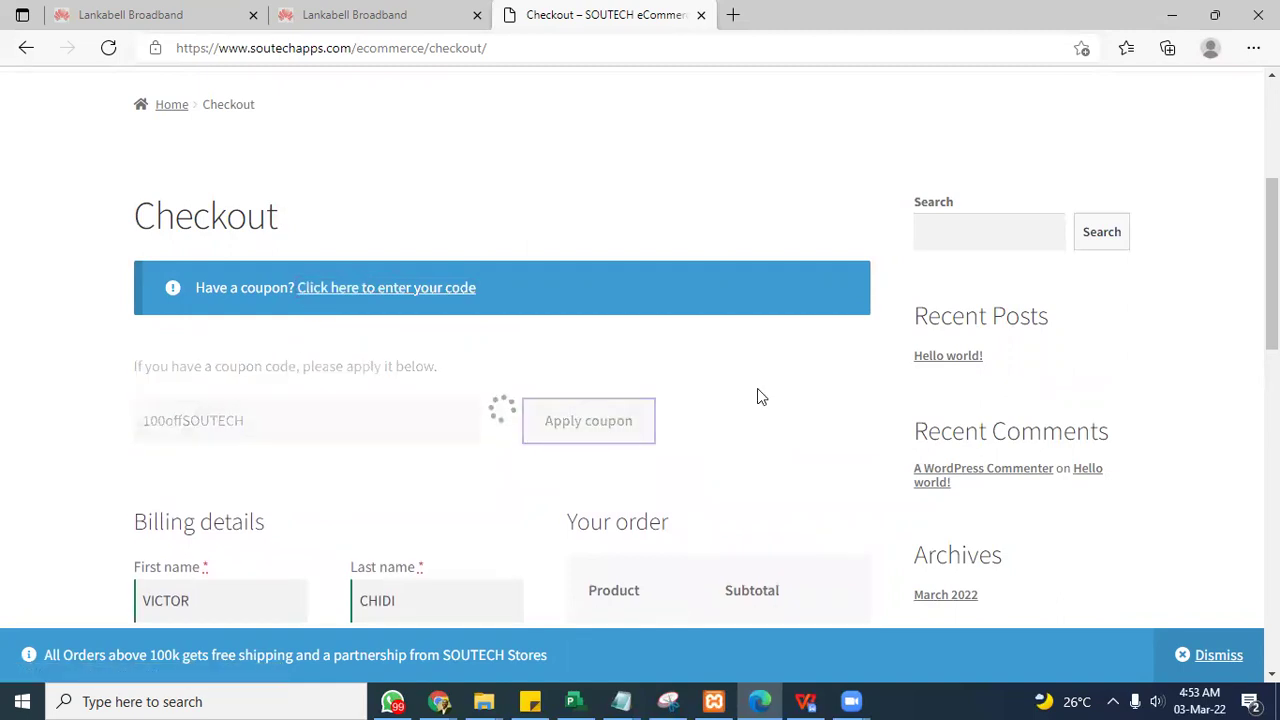
scroll(716, 272, "down", 6)
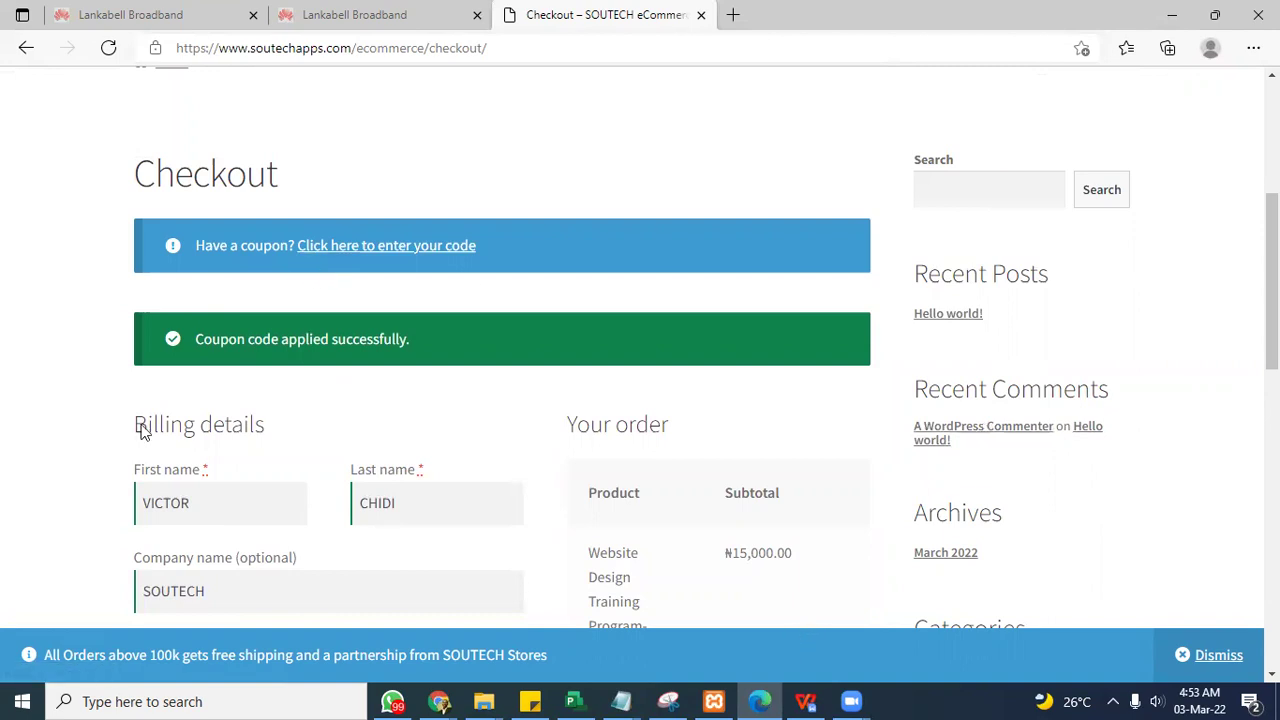
Replace the 100offSOUTECH coupon amount of 100 with 90 and update the coupon
key("alt+Tab")
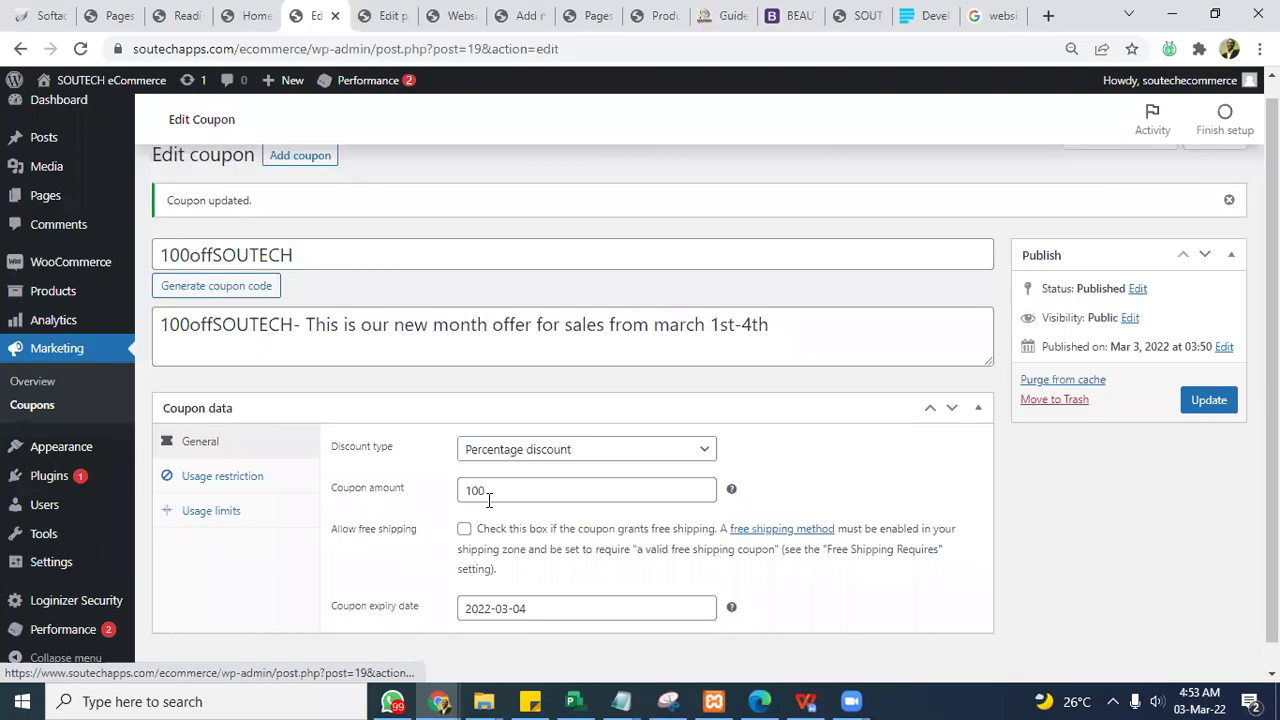
left_click_drag(489, 492, 437, 500)
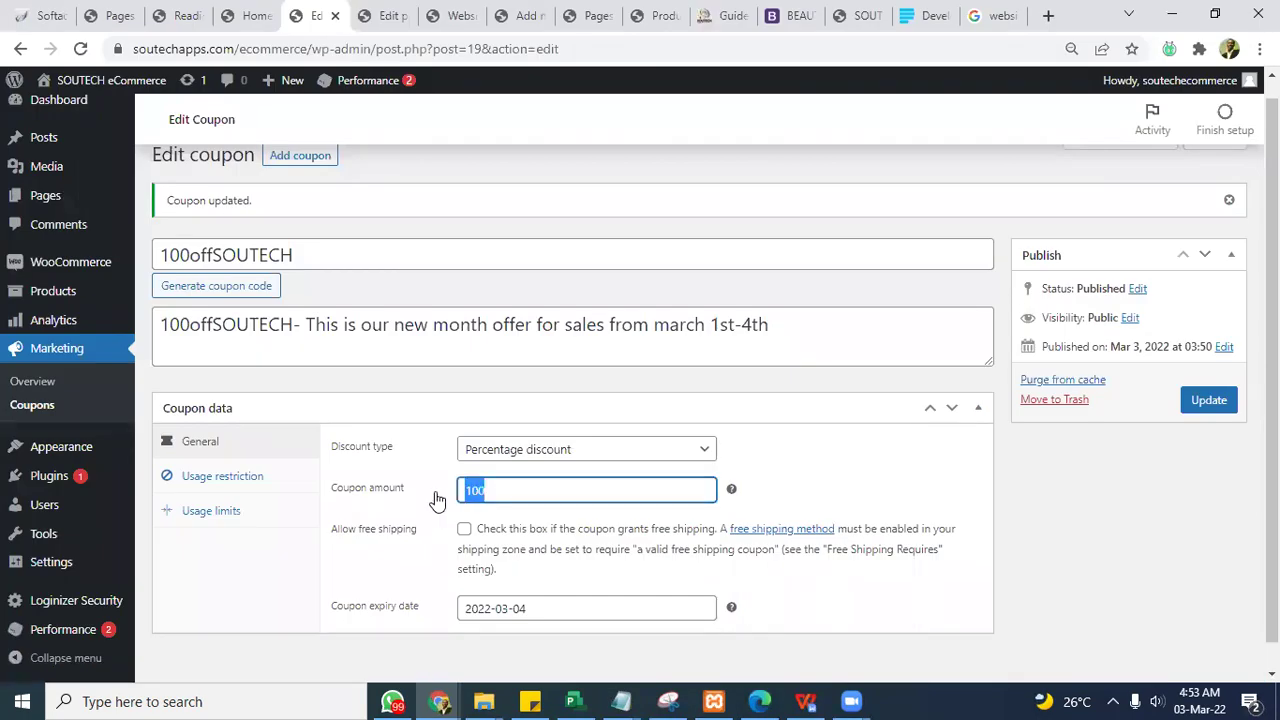
type("5")
type("0")
left_click(1205, 400)
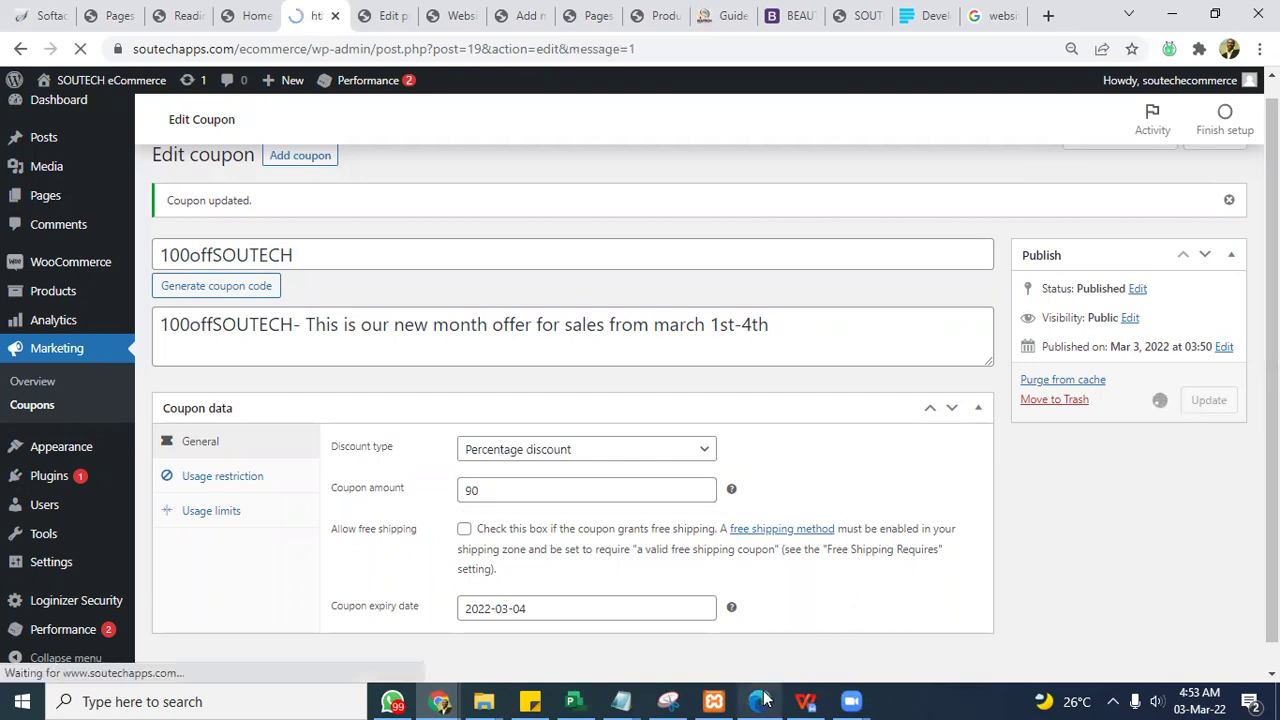
mouse_move(763, 699)
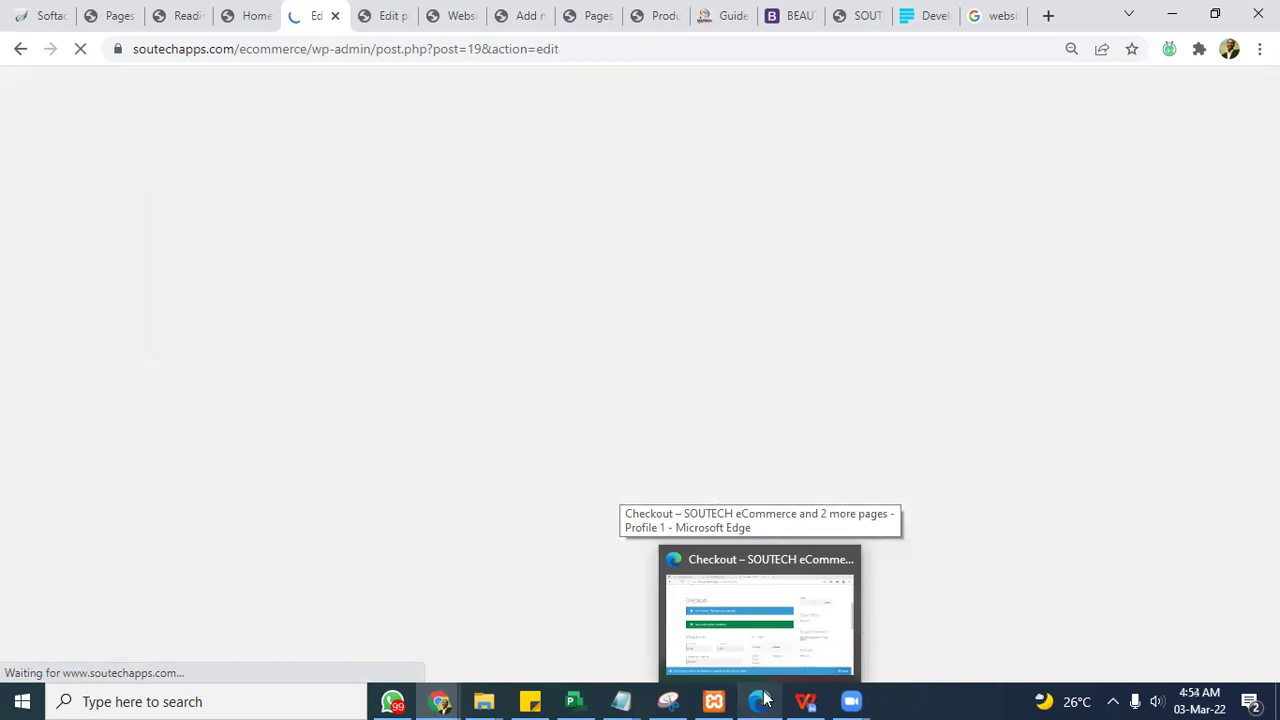
Reload the checkout, confirm ₦13,500.00 off and a ₦1,500.00 total, and try placing the order
left_click(759, 615)
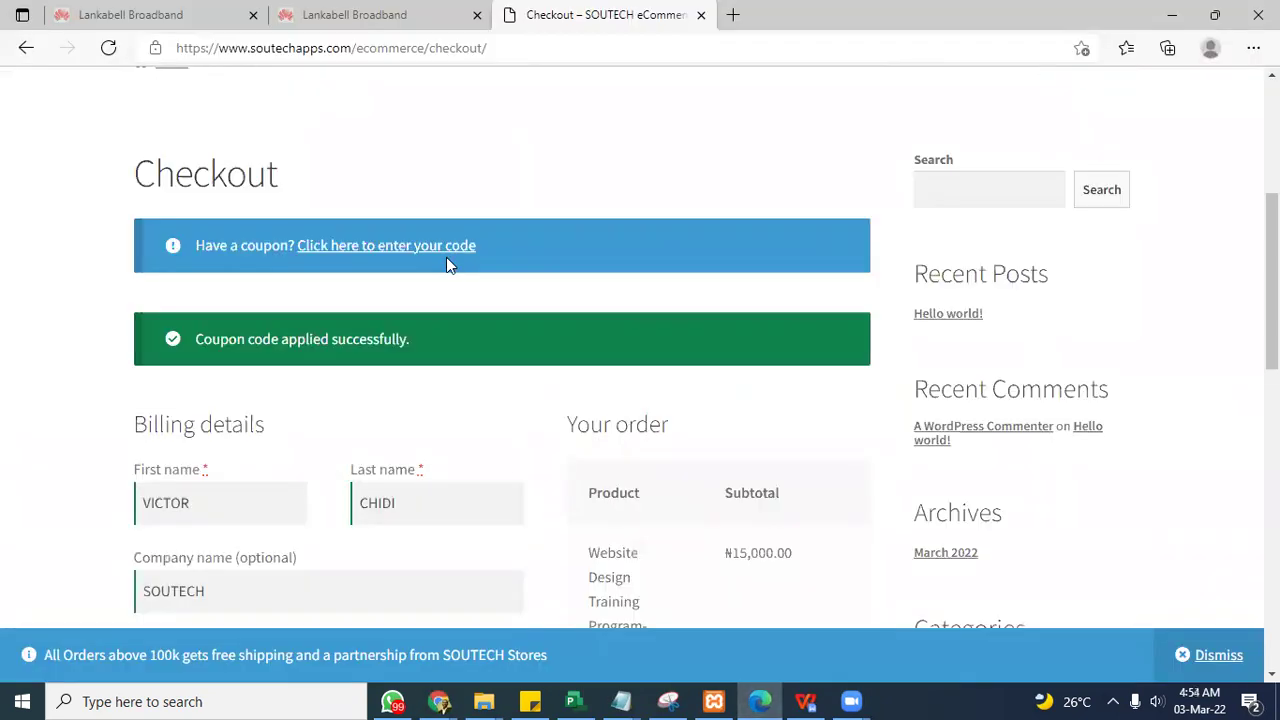
left_click(108, 48)
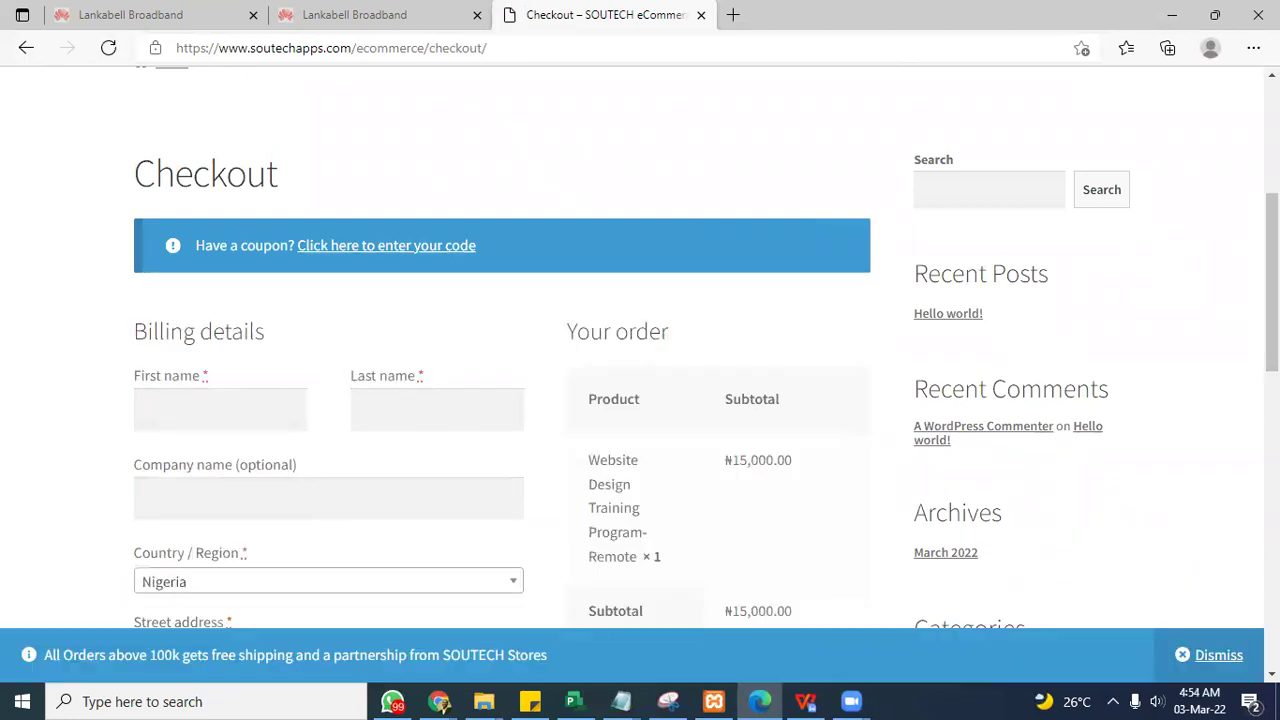
scroll(632, 372, "down", 5)
scroll(632, 372, "down", 2)
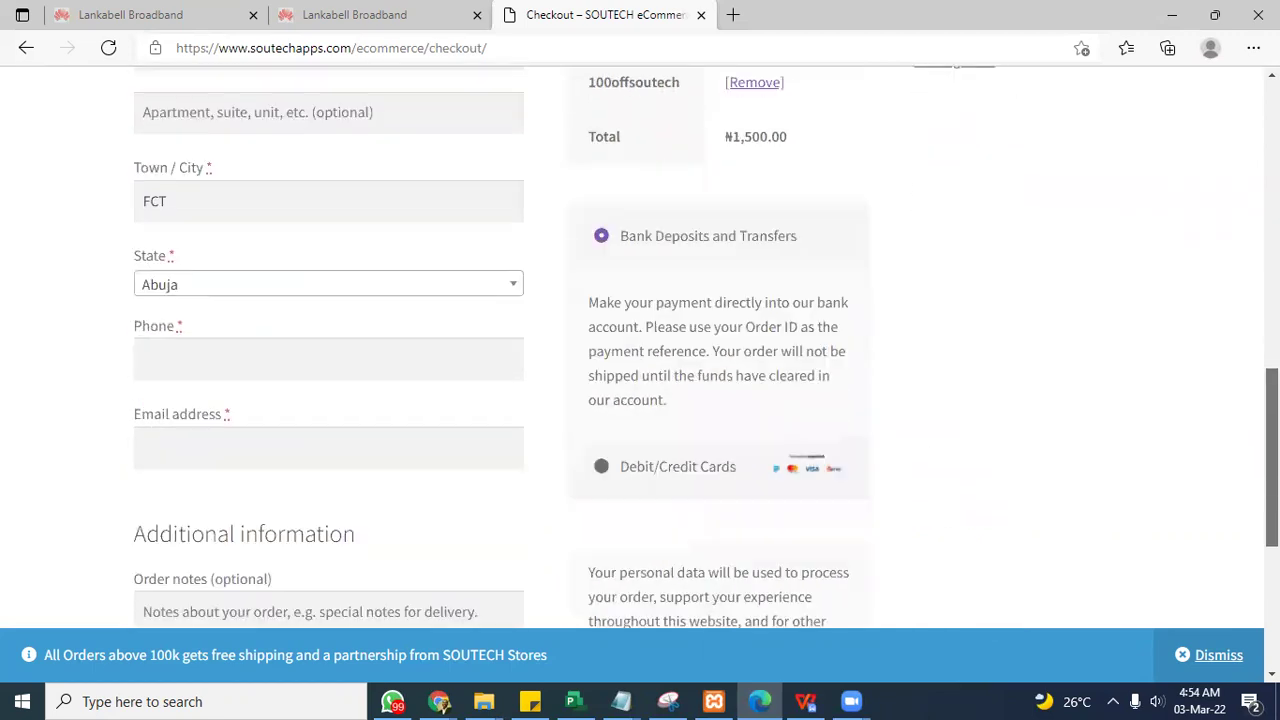
scroll(632, 372, "up", 3)
left_click_drag(1272, 388, 1272, 389)
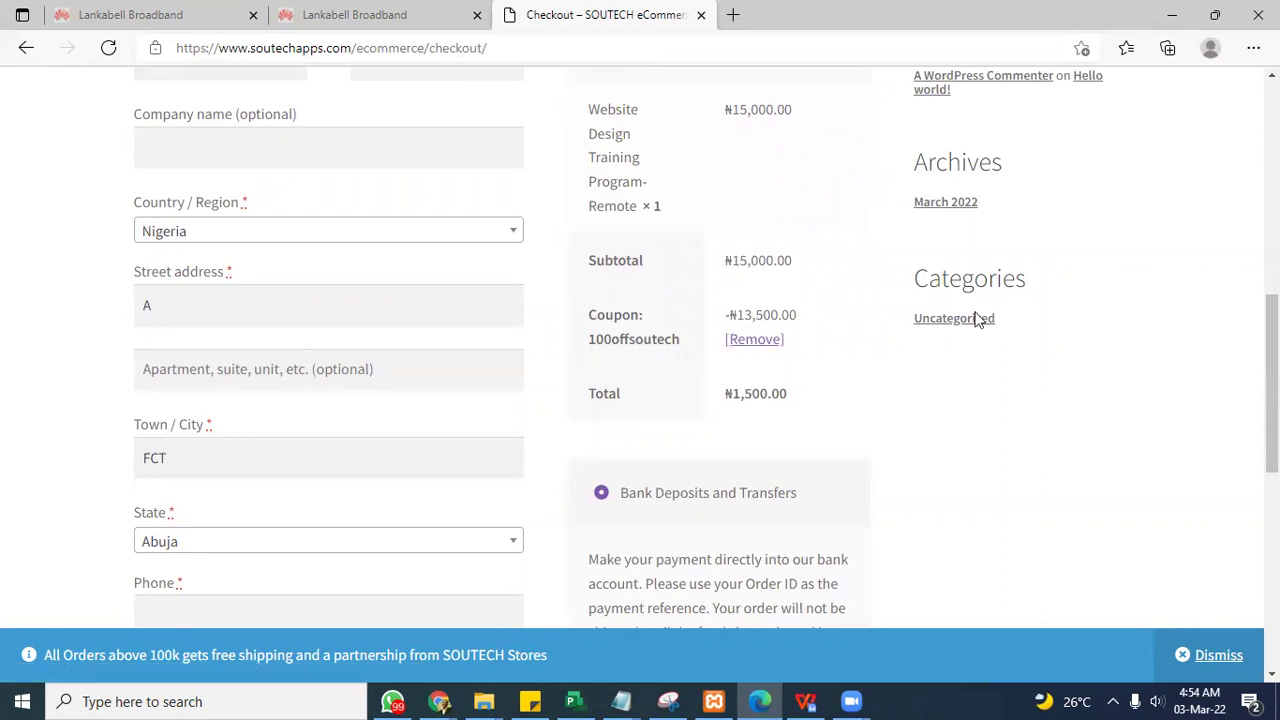
left_click_drag(1272, 380, 1272, 449)
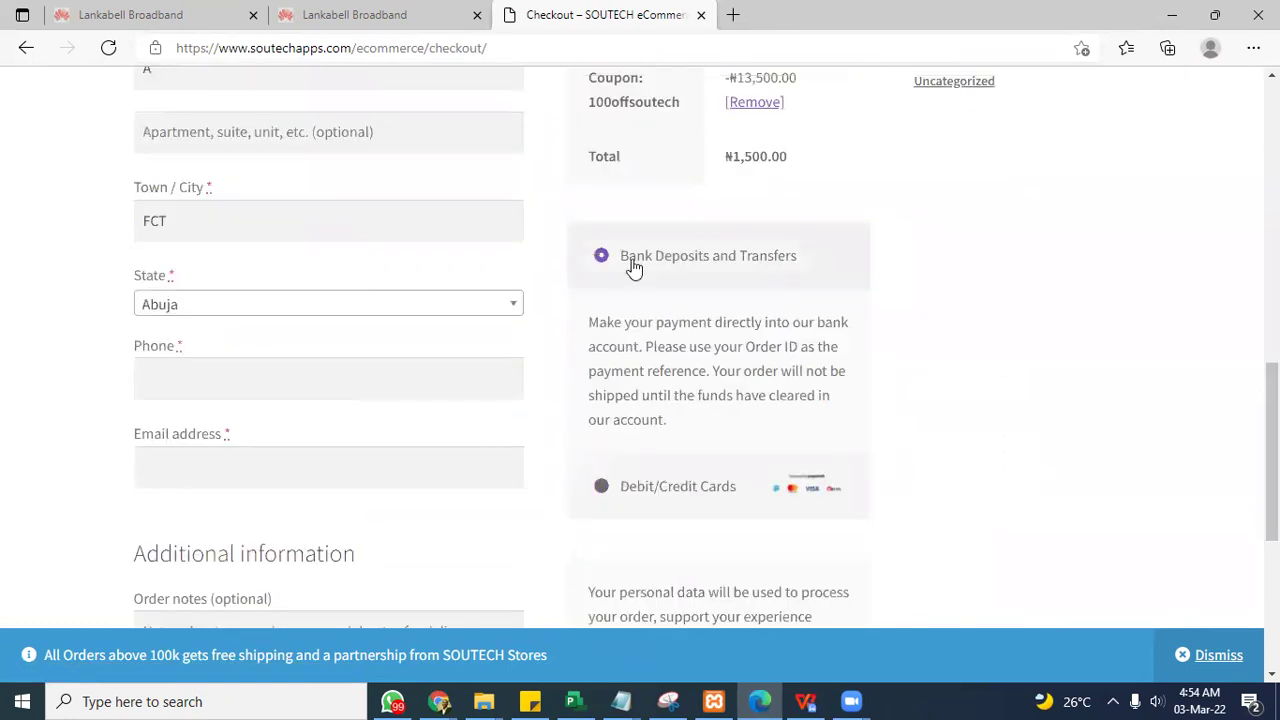
scroll(1272, 450, "down", 4)
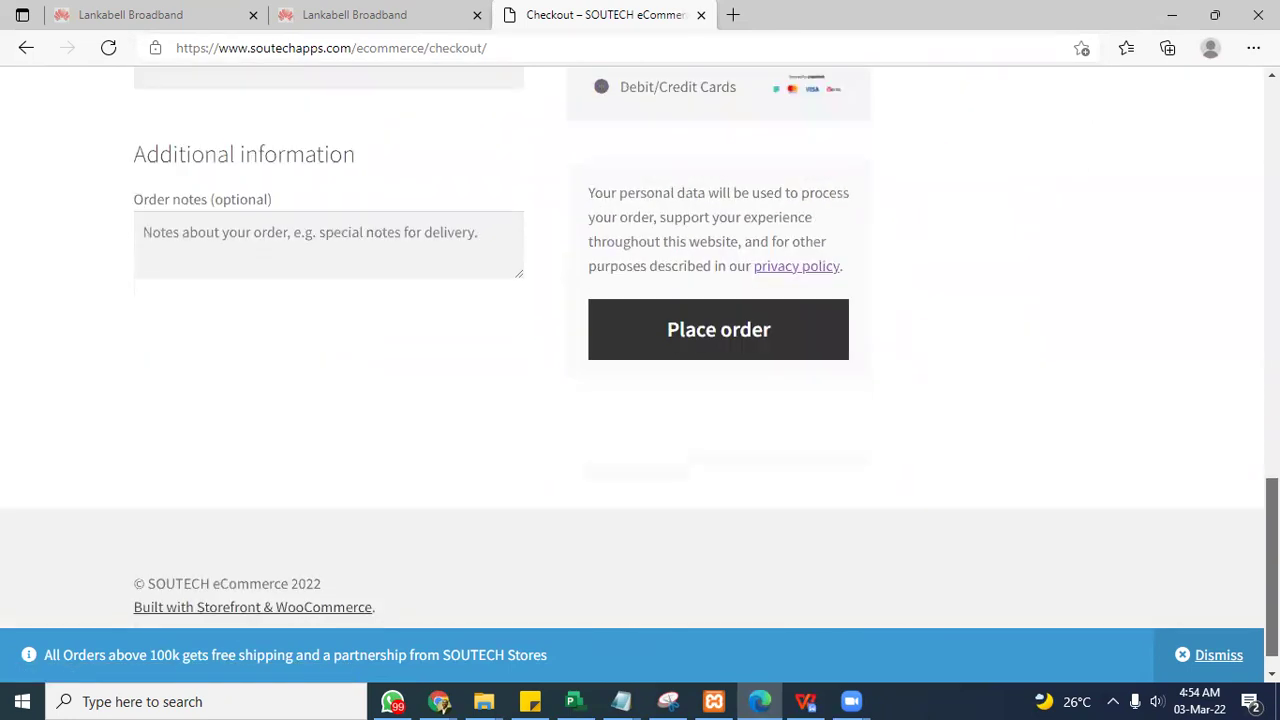
left_click(743, 338)
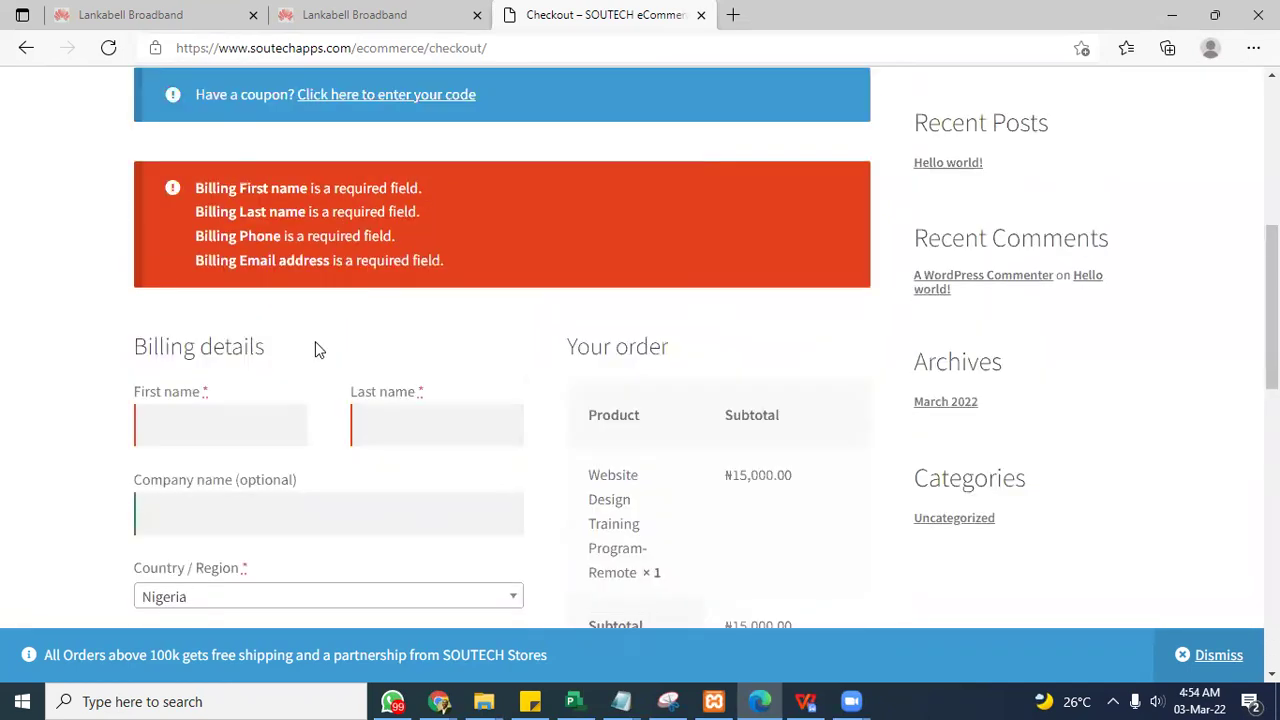
Re-enter the missing billing first name, last name and company SOUTECH
left_click_drag(1272, 322, 1272, 381)
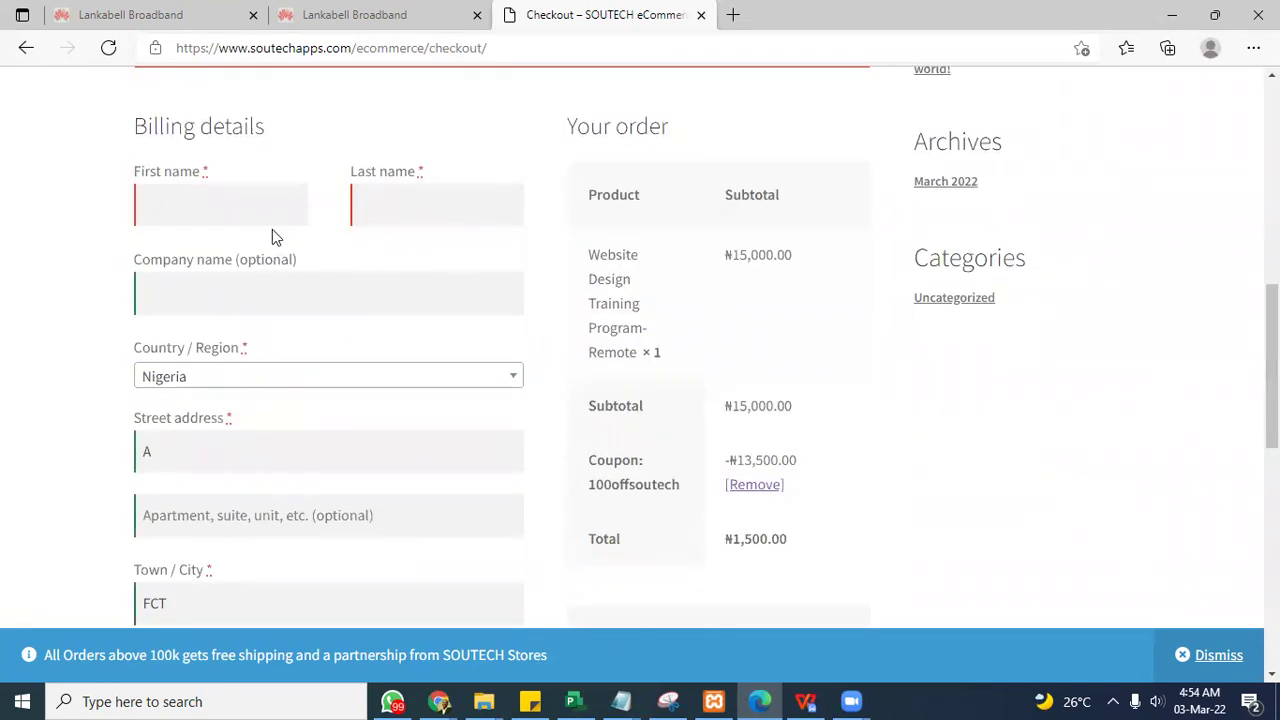
left_click(243, 207)
type("VOCT")
key("BackSpace")
key("BackSpace")
key("BackSpace")
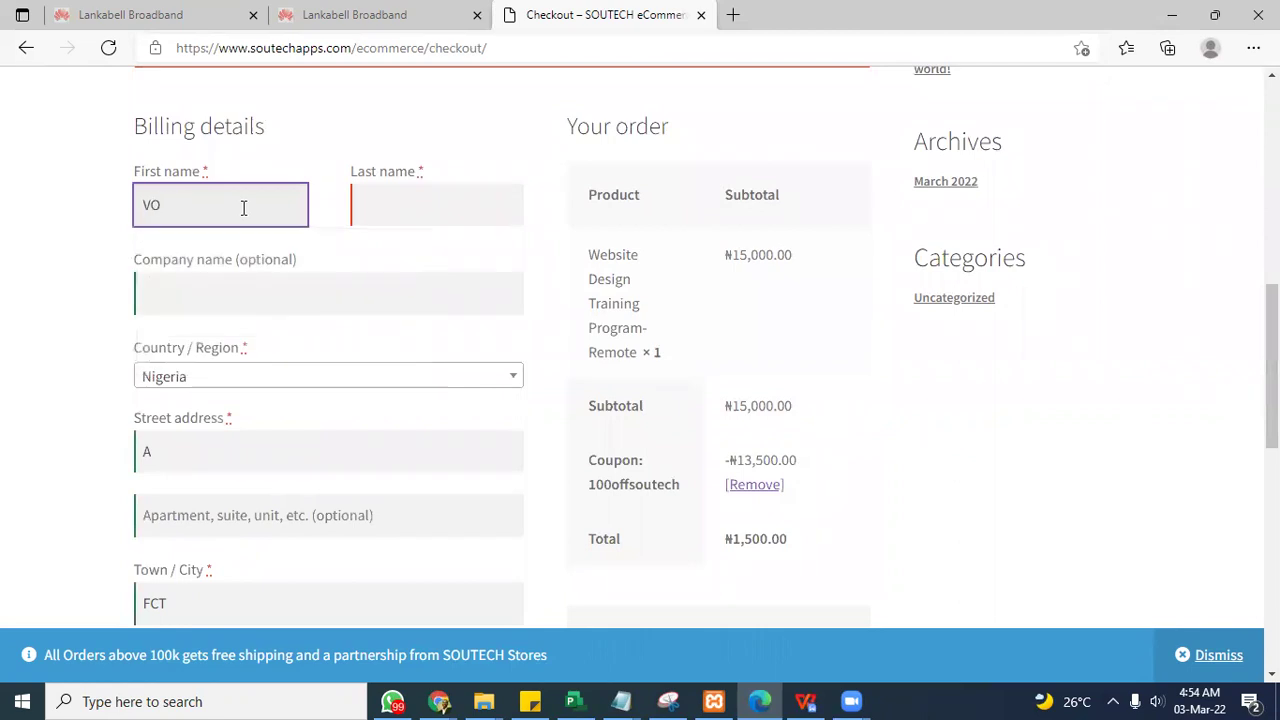
key("Tab")
key("Tab")
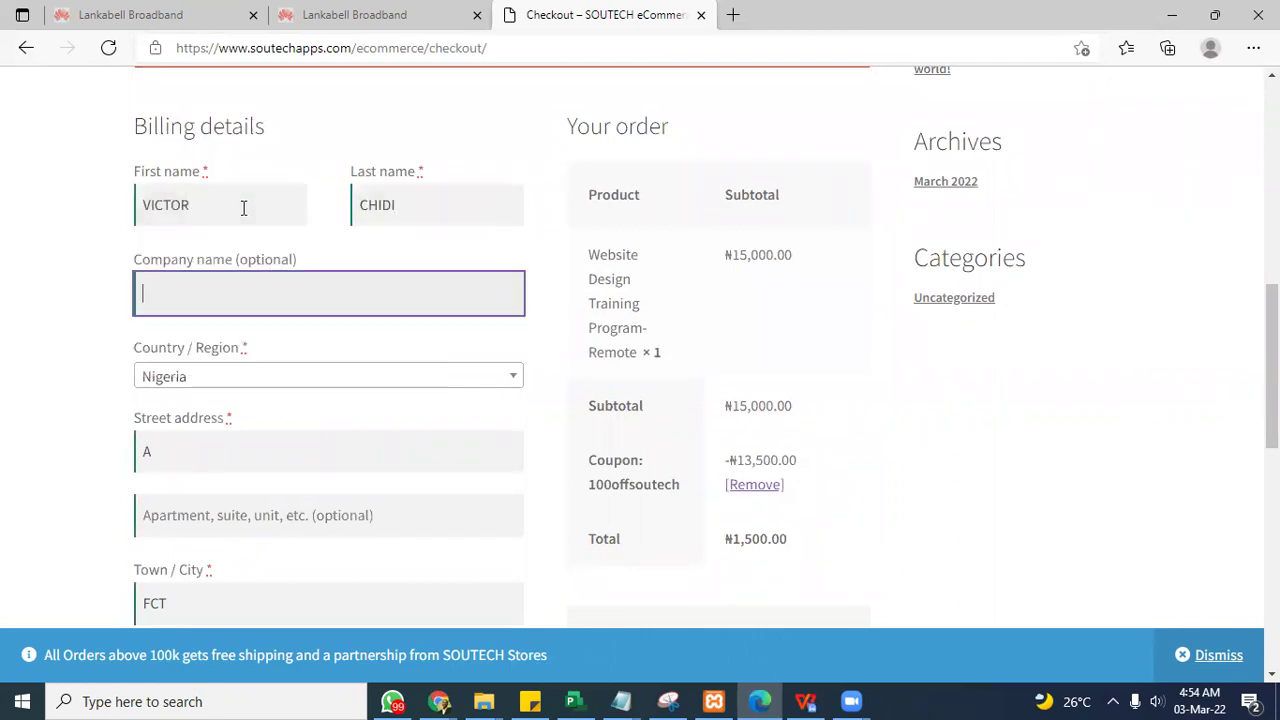
type("SOUTECH")
key("Tab")
key("Tab")
key("Tab")
Add the billing phone number and saved email, then place the ₦1,500.00 order
key("Tab")
key("Tab")
key("Tab")
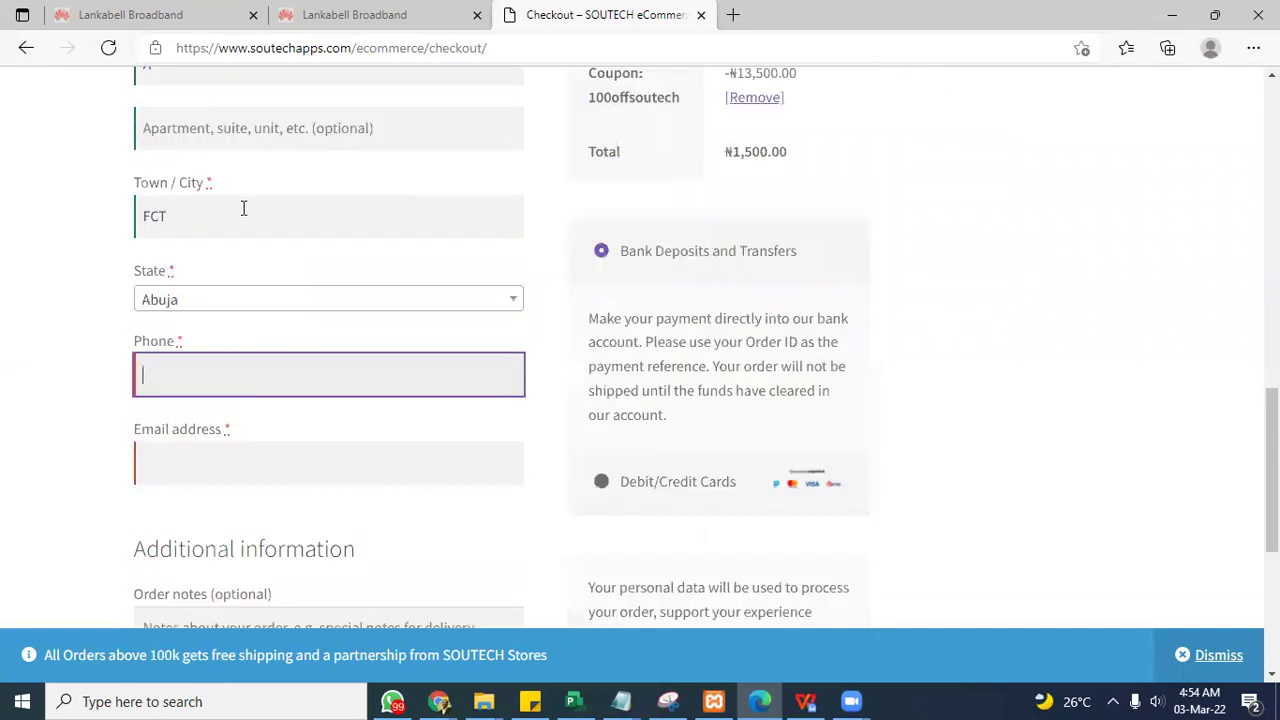
key("Tab")
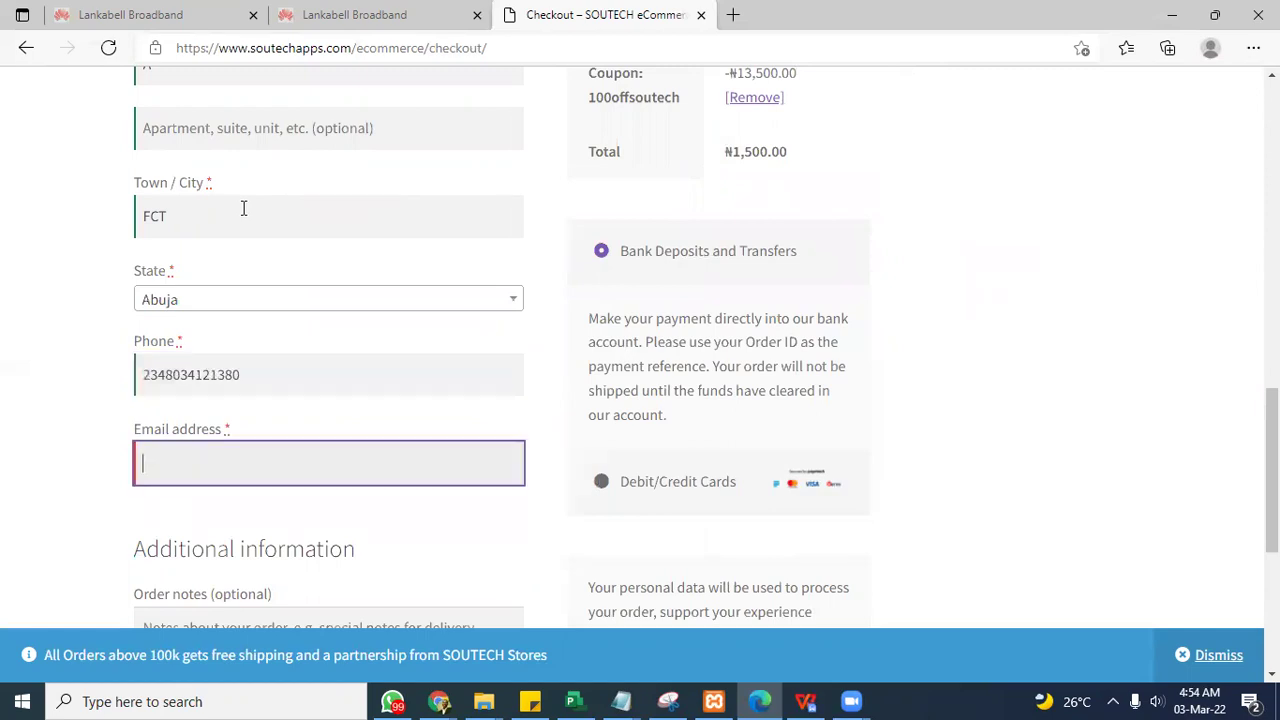
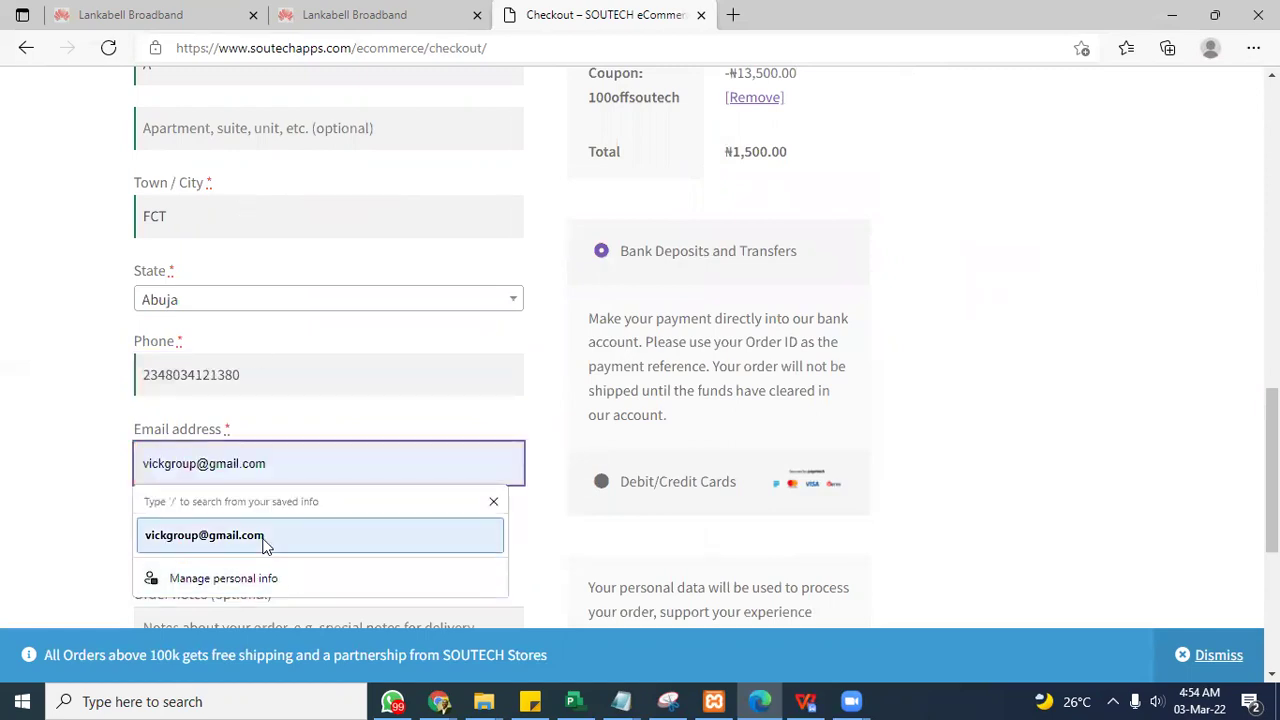
left_click(257, 534)
scroll(640, 455, "down", 3)
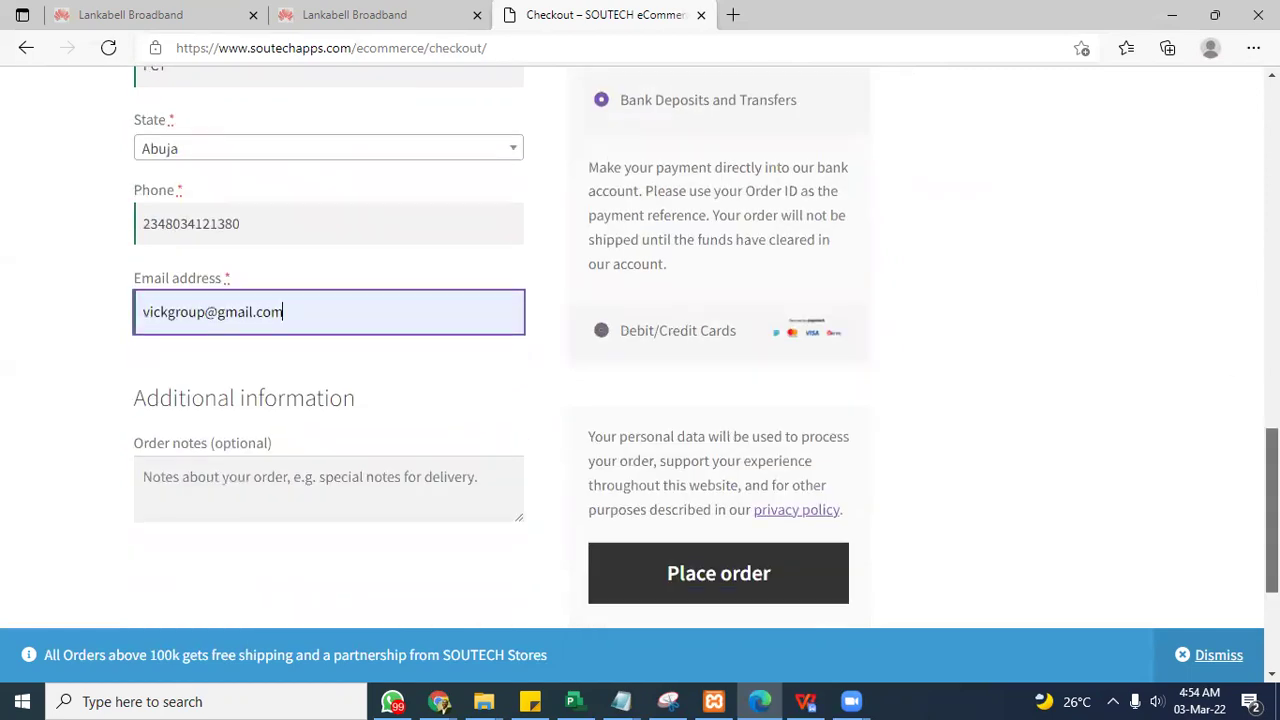
left_click(775, 425)
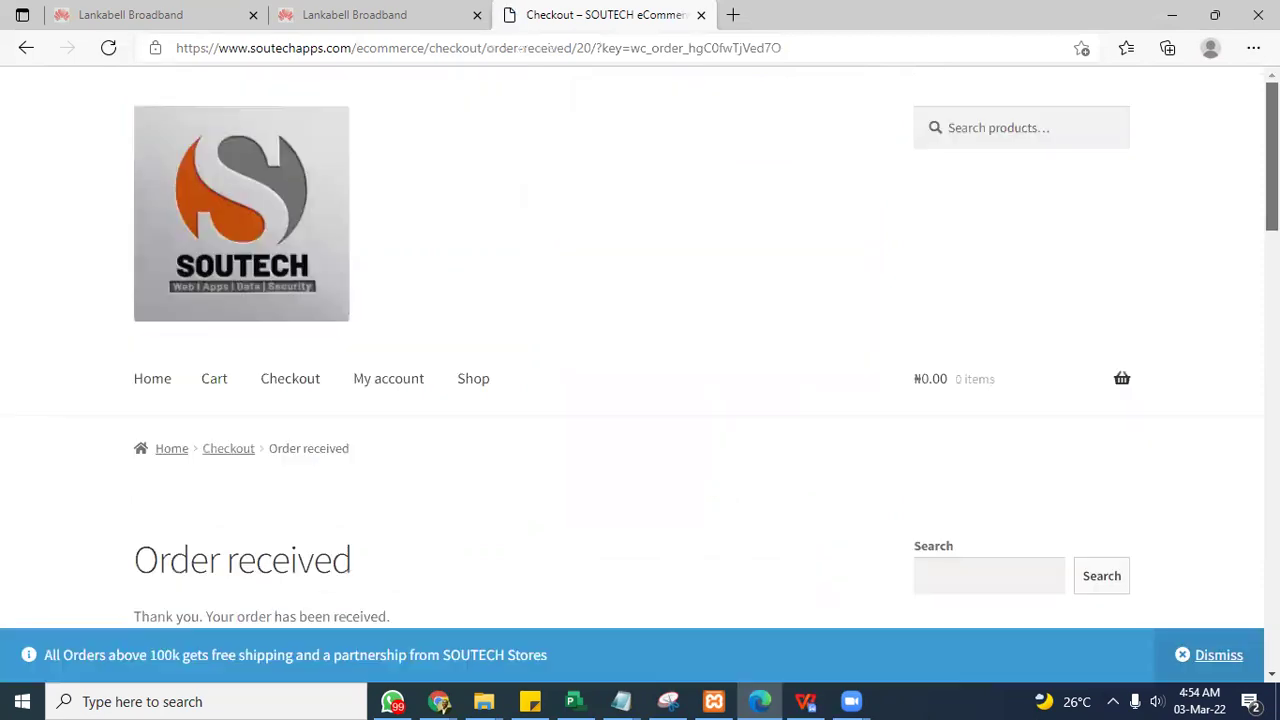
left_click_drag(1272, 157, 1272, 288)
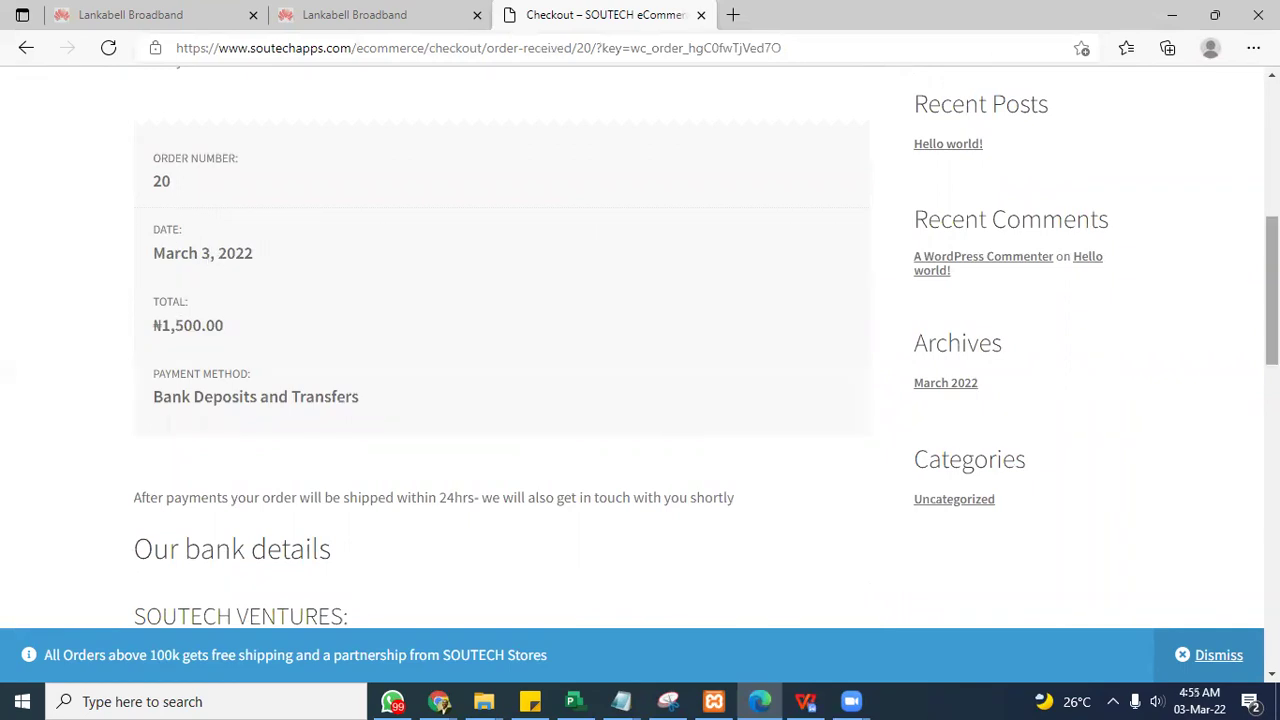
left_click_drag(1272, 291, 1272, 396)
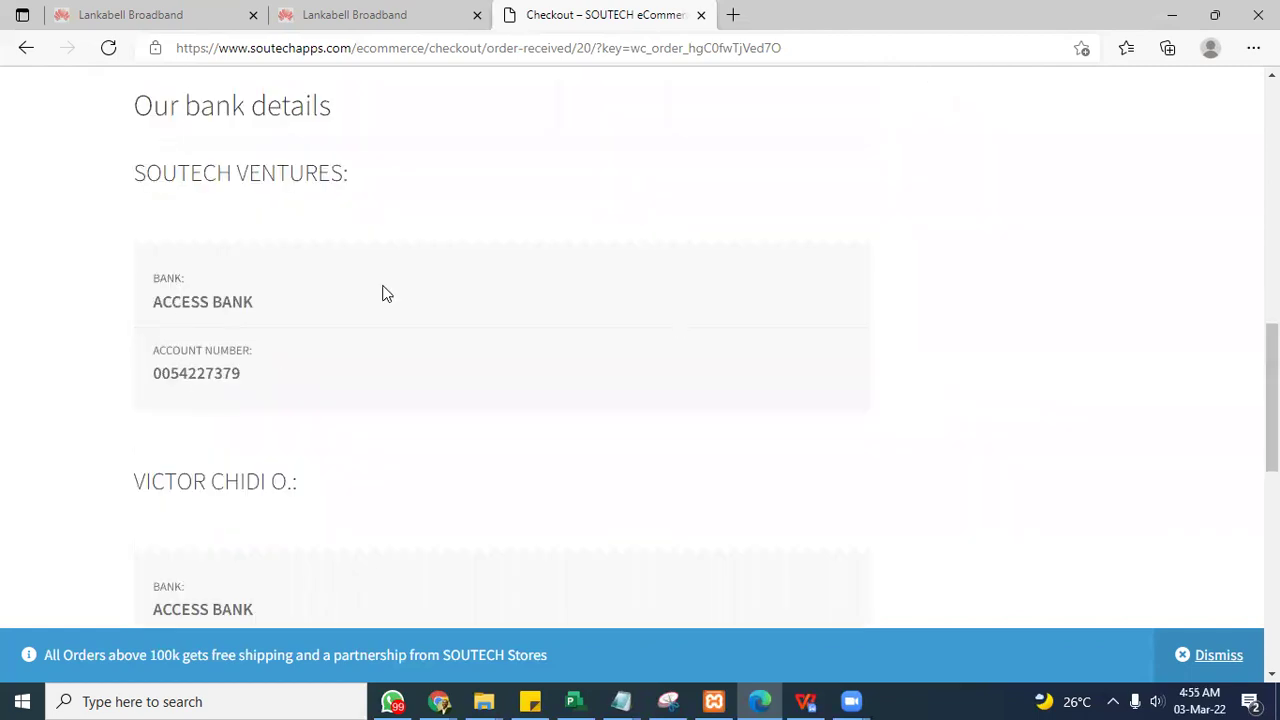
left_click_drag(1272, 396, 1272, 154)
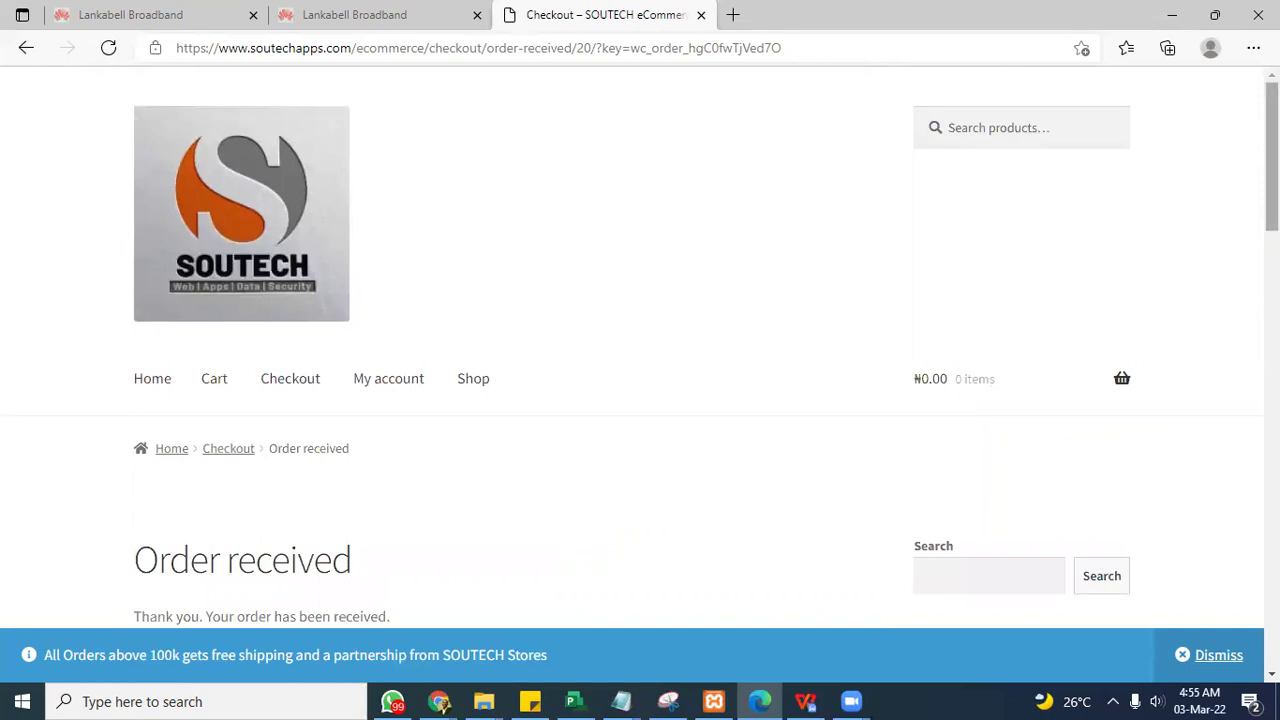
Return to the WordPress admin and open WooCommerce > Orders to see the ₦1,500.00 on-hold order
left_click(760, 700)
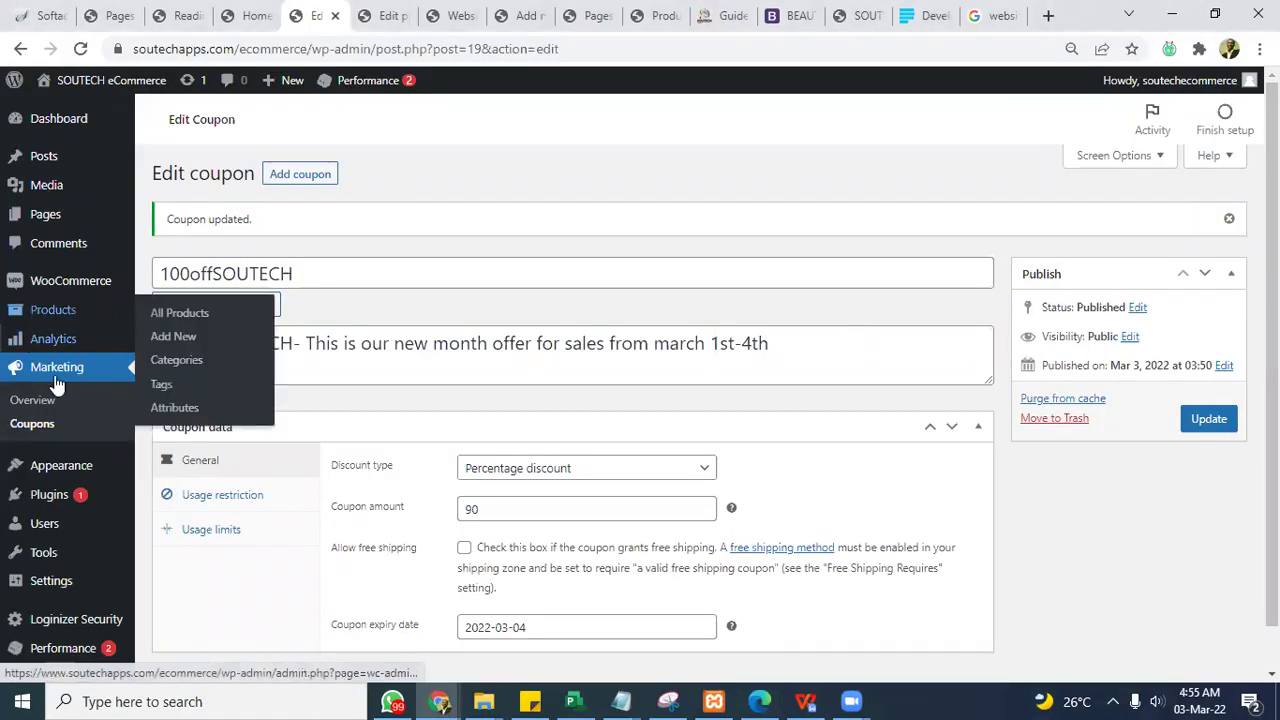
mouse_move(78, 297)
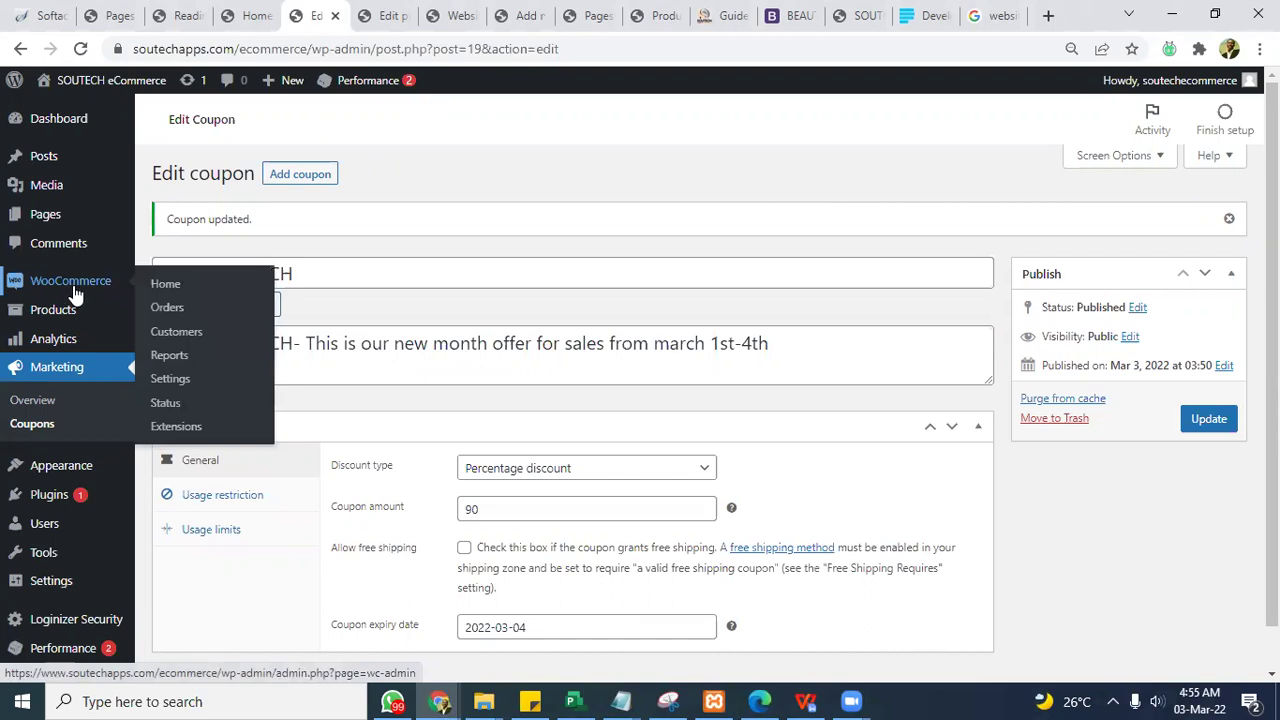
left_click_drag(74, 292, 168, 308)
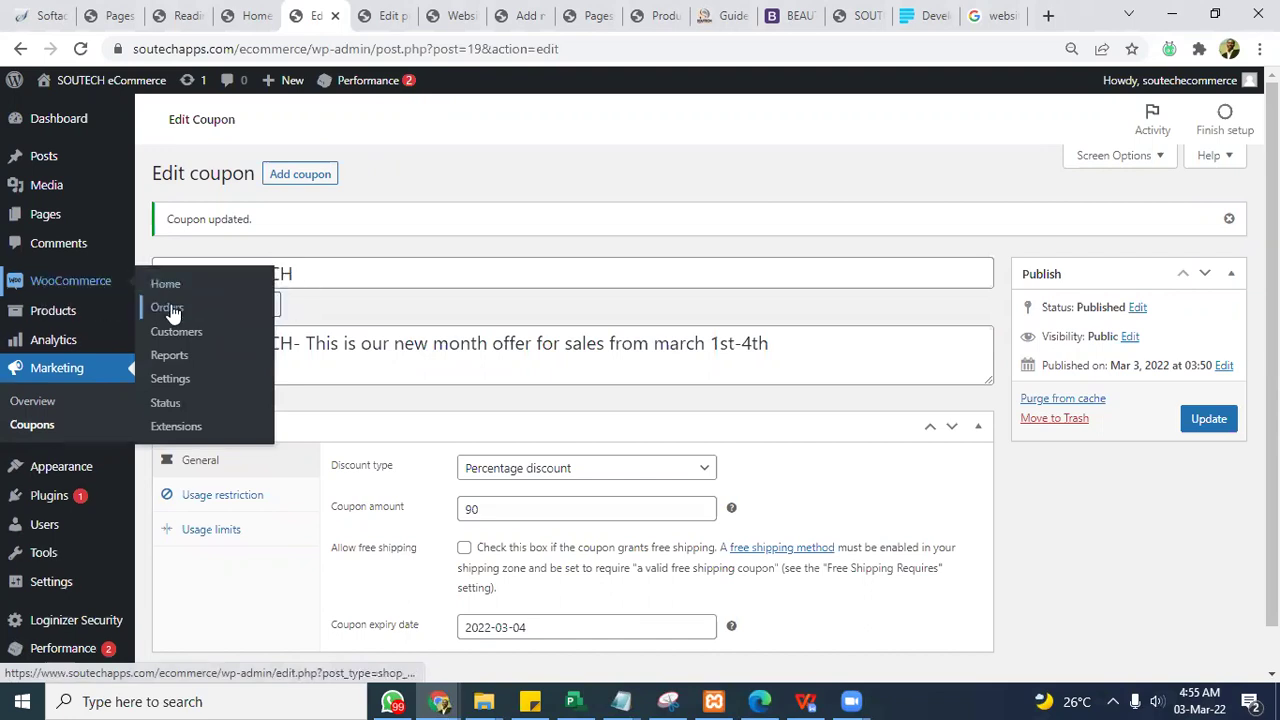
left_click(170, 307)
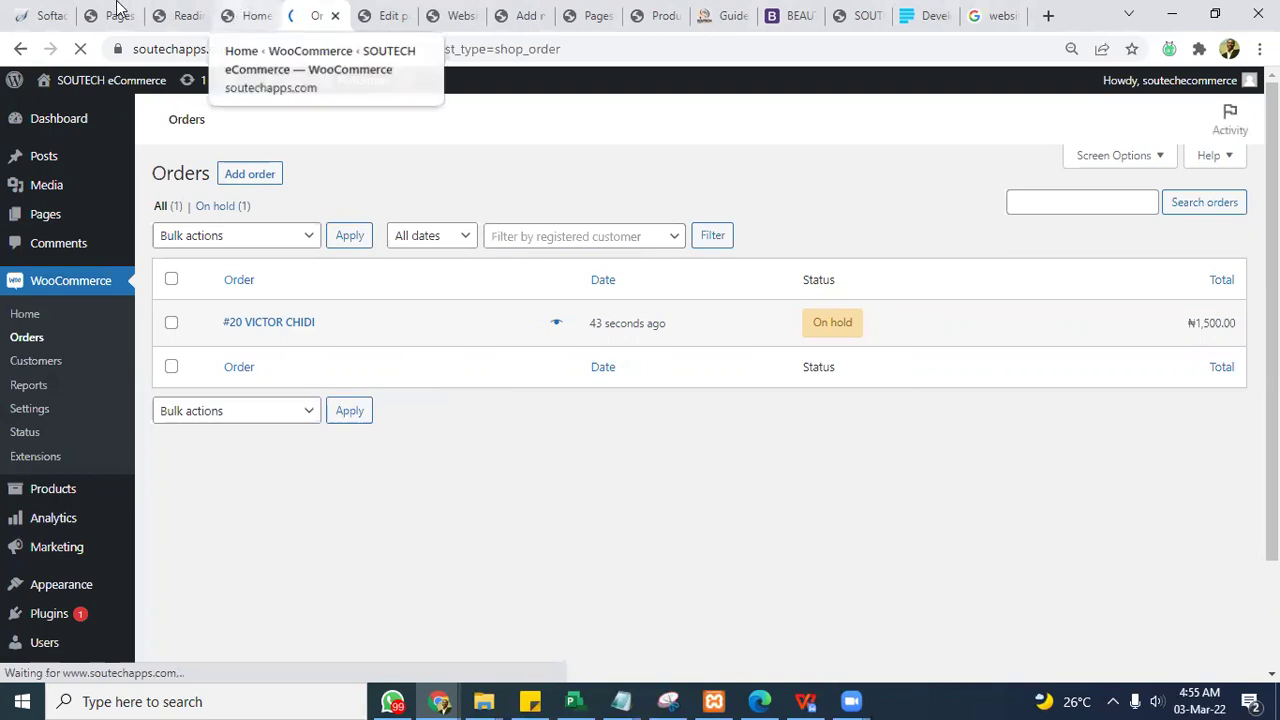
Move from the Reading settings tab to the SOUTECH Ventures e-commerce and payment gateway guide
left_click(185, 12)
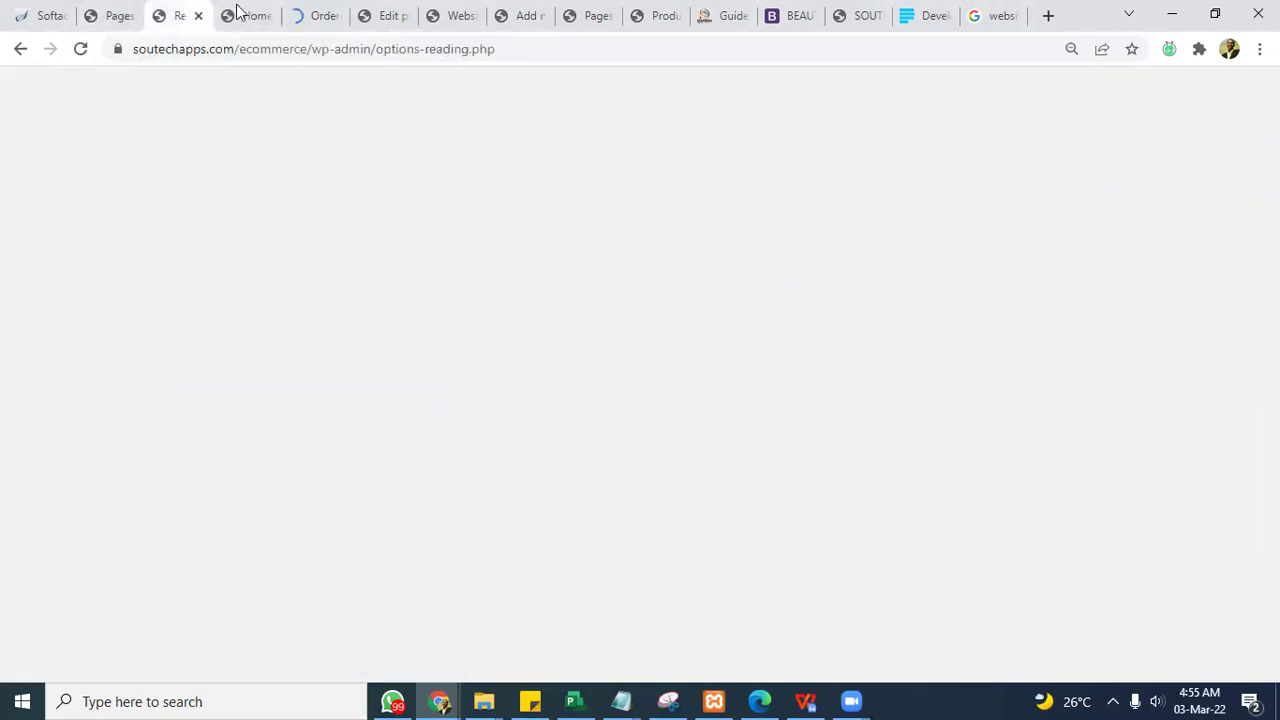
left_click(741, 10)
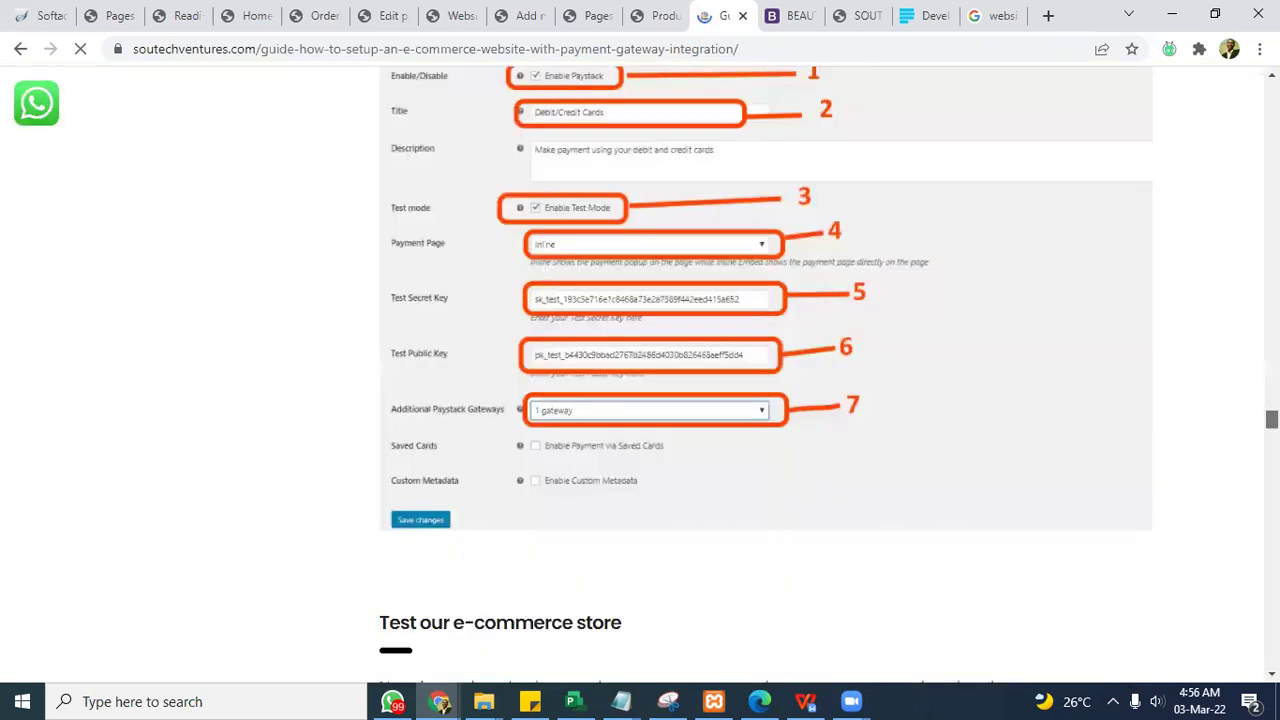
Scroll the guide past the Paystack test payment and Next: Auditing screenshots to What is Next?
scroll(765, 374, "down", 6)
scroll(765, 374, "down", 1)
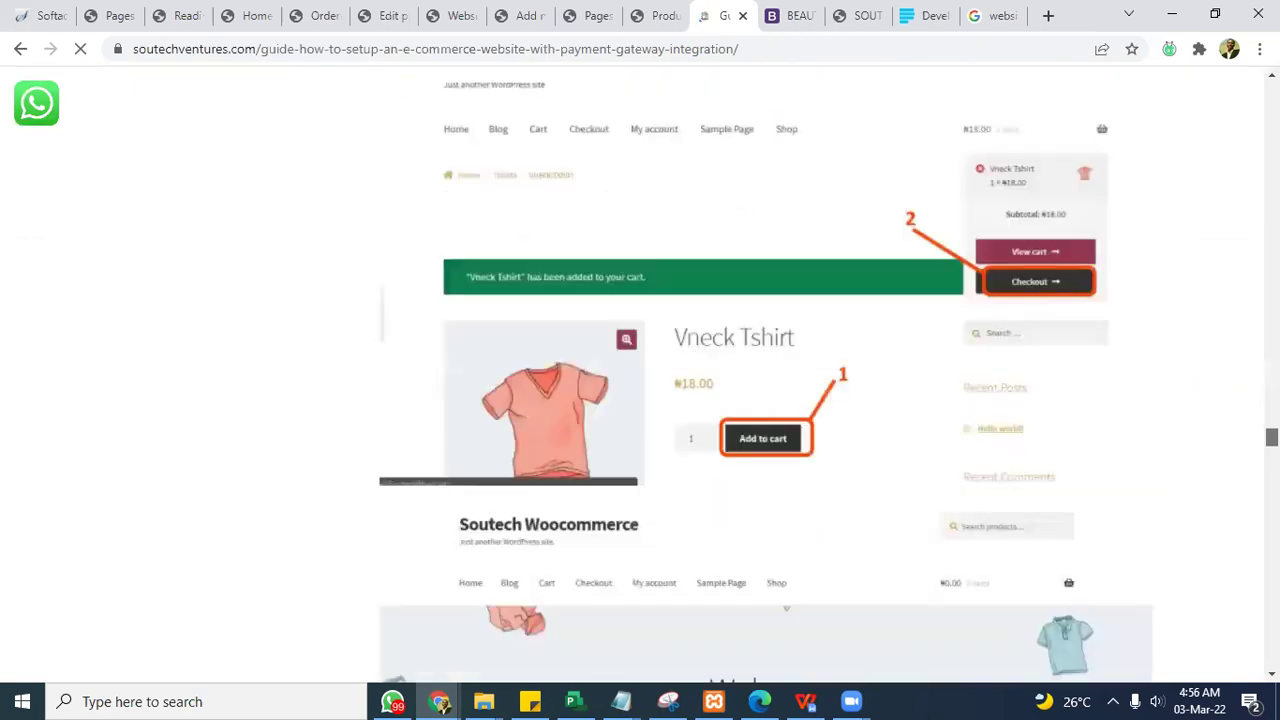
scroll(765, 374, "down", 5)
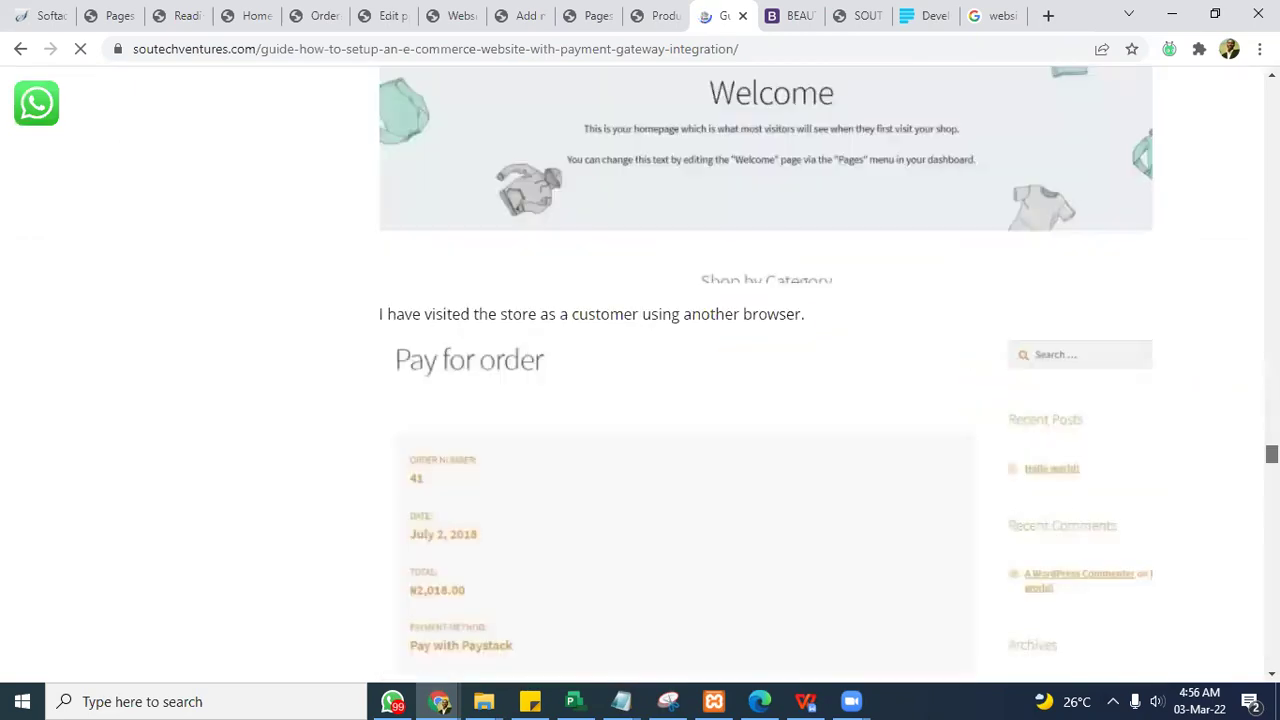
scroll(765, 374, "down", 2)
scroll(765, 374, "down", 3)
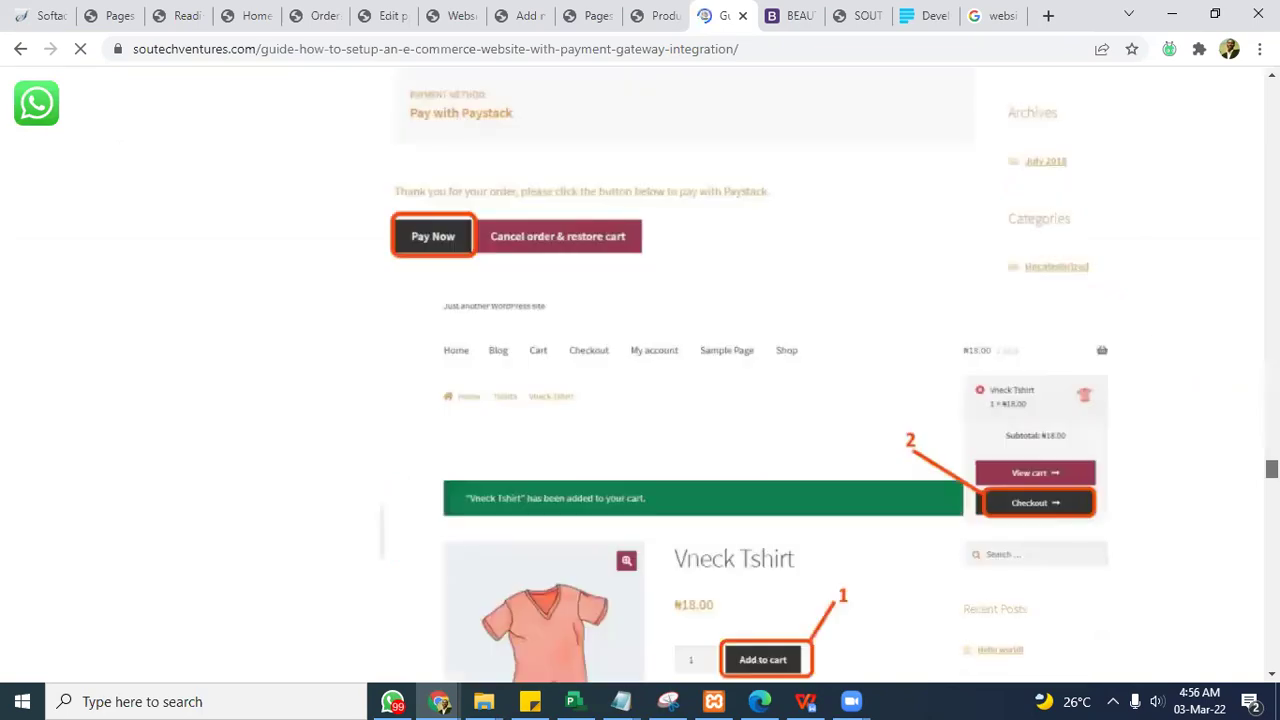
scroll(765, 374, "down", 1)
scroll(765, 374, "down", 2)
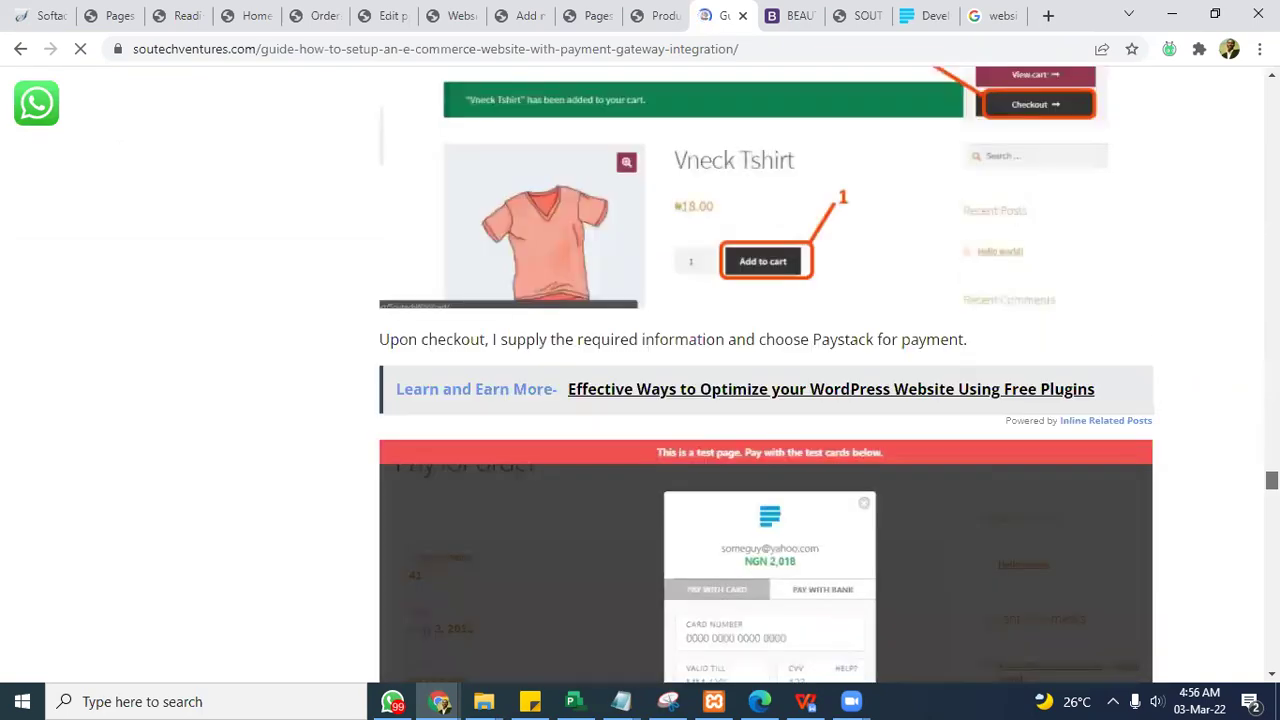
scroll(765, 374, "down", 1)
scroll(765, 374, "down", 1)
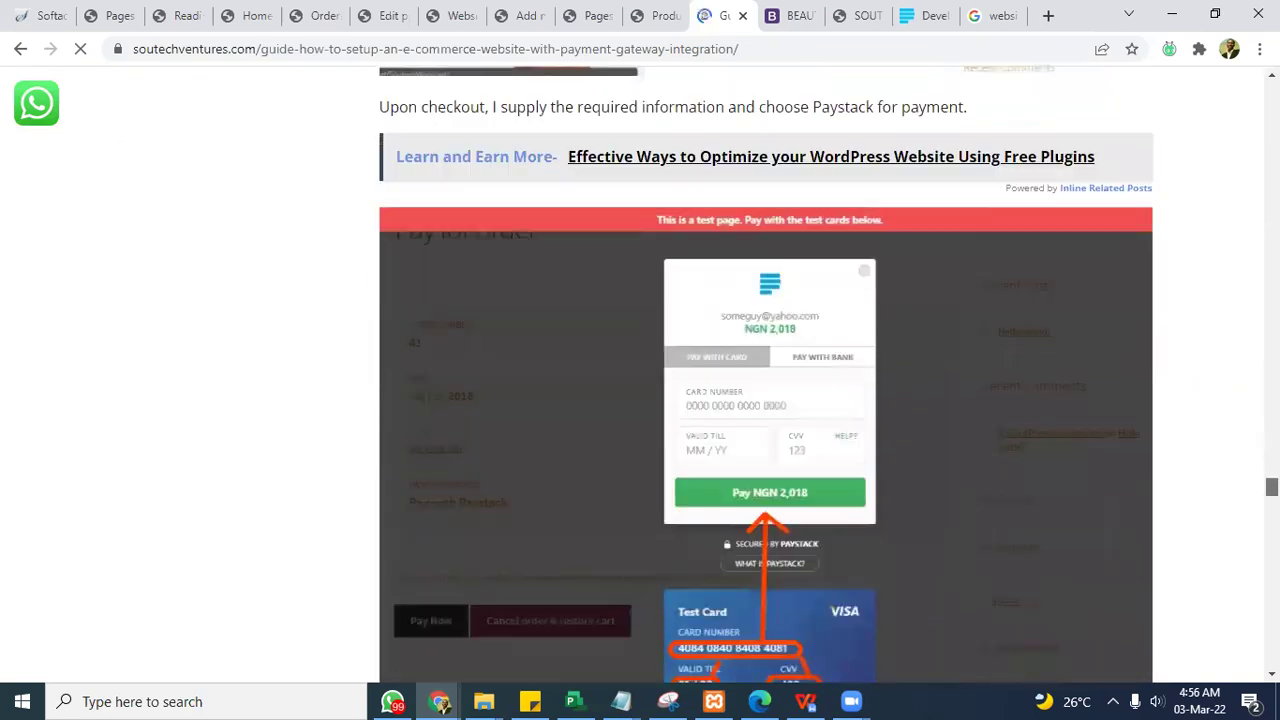
scroll(765, 374, "down", 1)
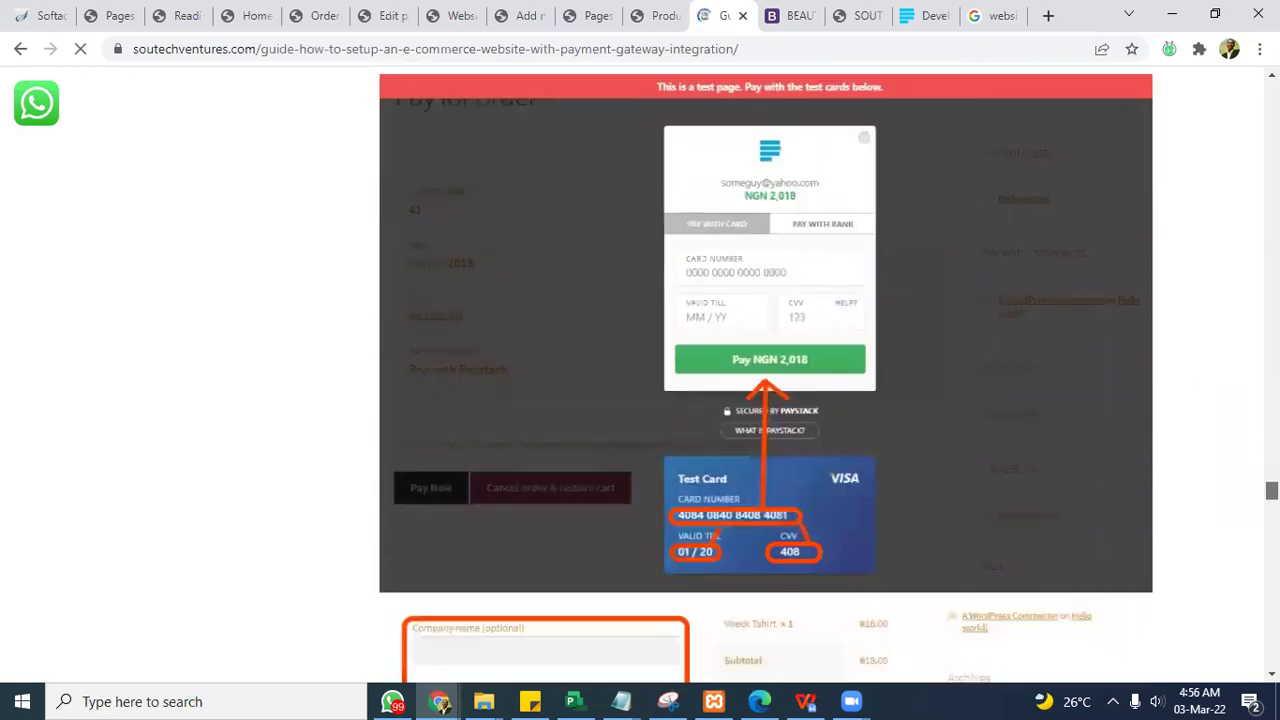
scroll(765, 374, "down", 5)
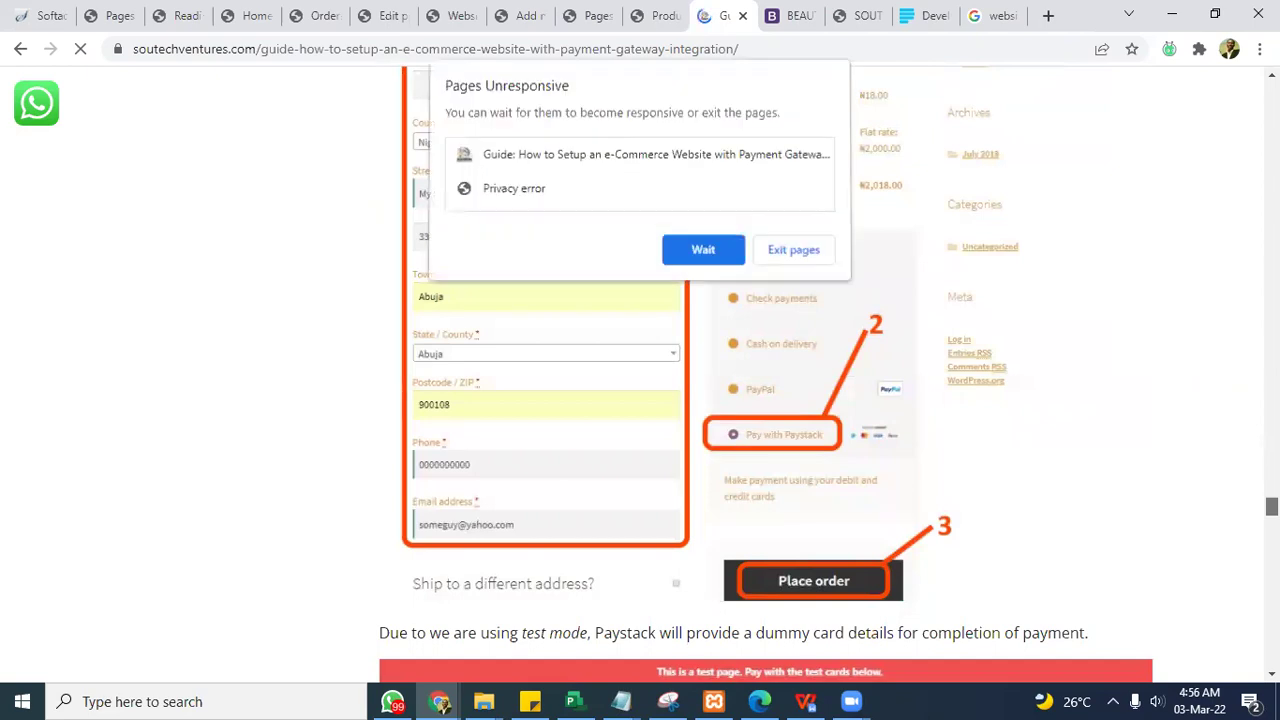
scroll(765, 374, "down", 4)
scroll(765, 374, "down", 2)
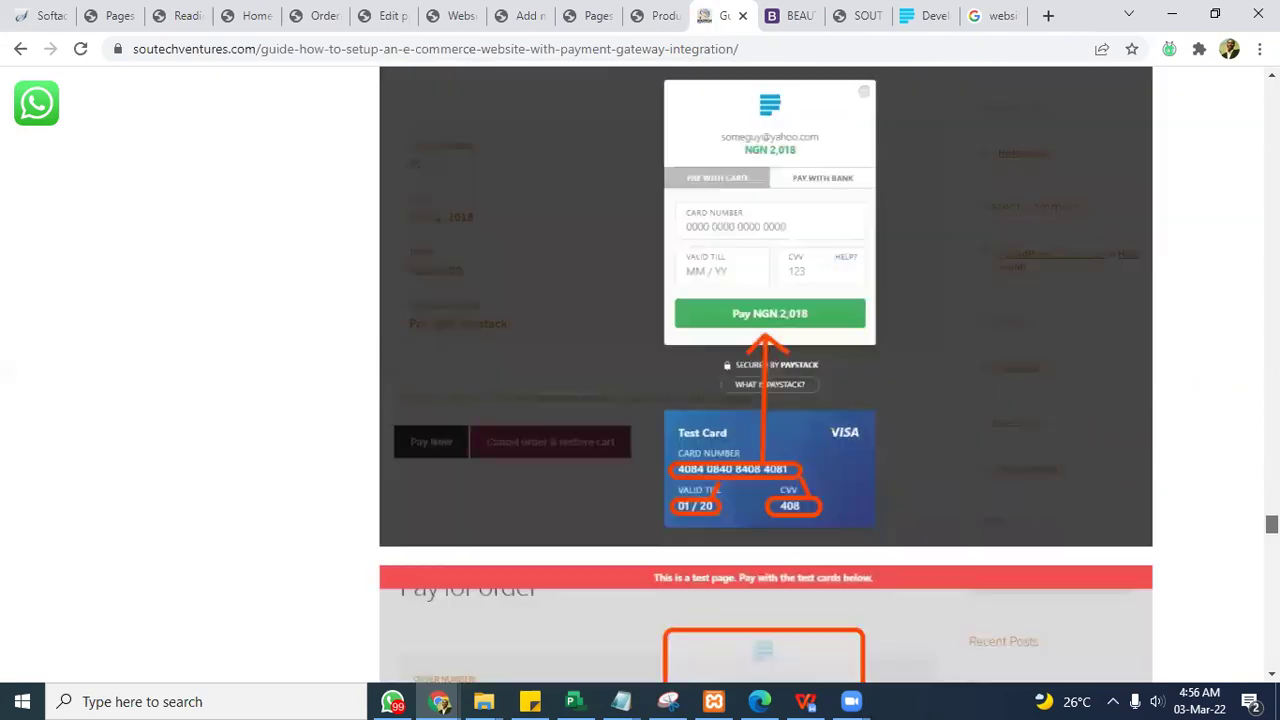
scroll(765, 374, "down", 4)
scroll(765, 374, "down", 4)
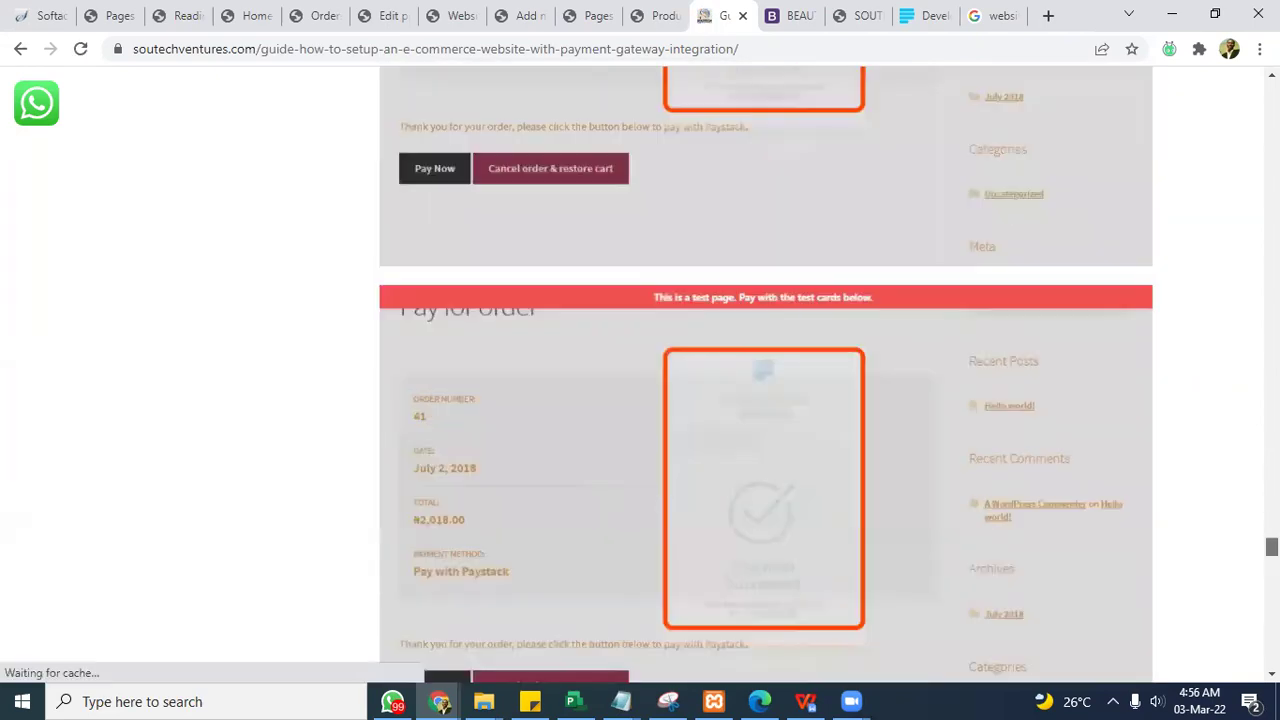
scroll(765, 374, "down", 3)
scroll(765, 374, "down", 1)
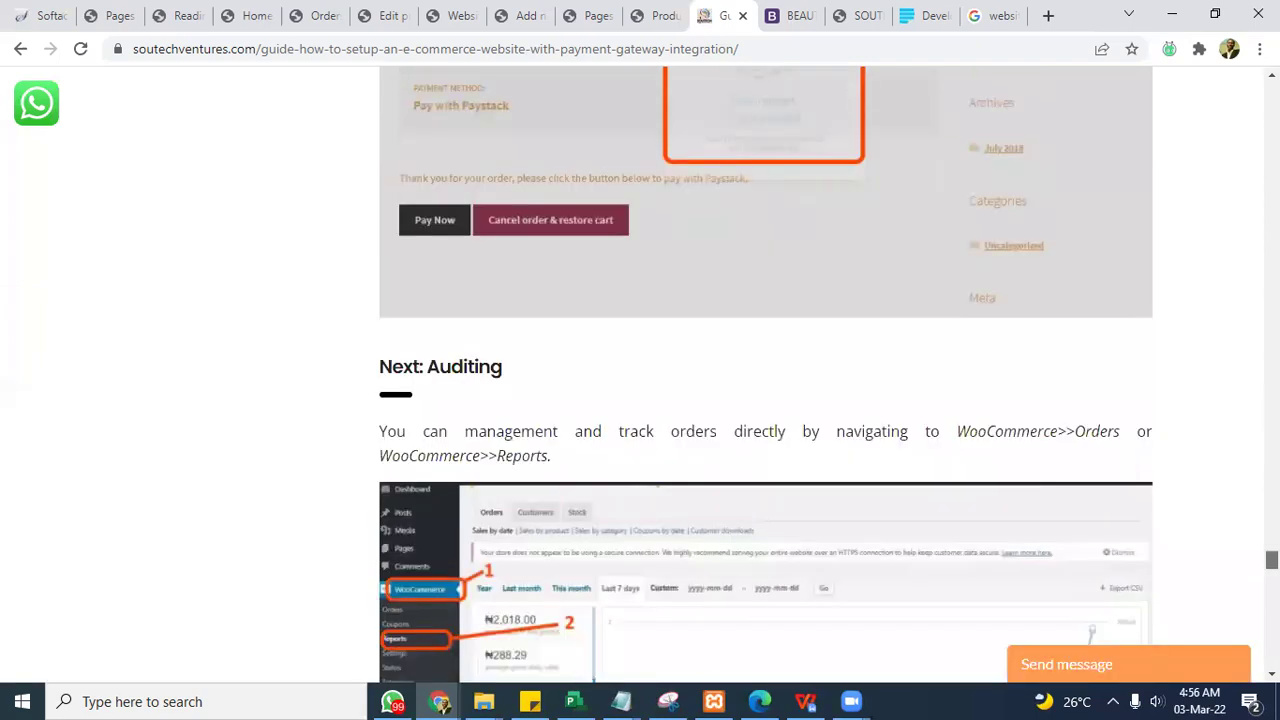
scroll(765, 374, "down", 2)
scroll(765, 374, "down", 1)
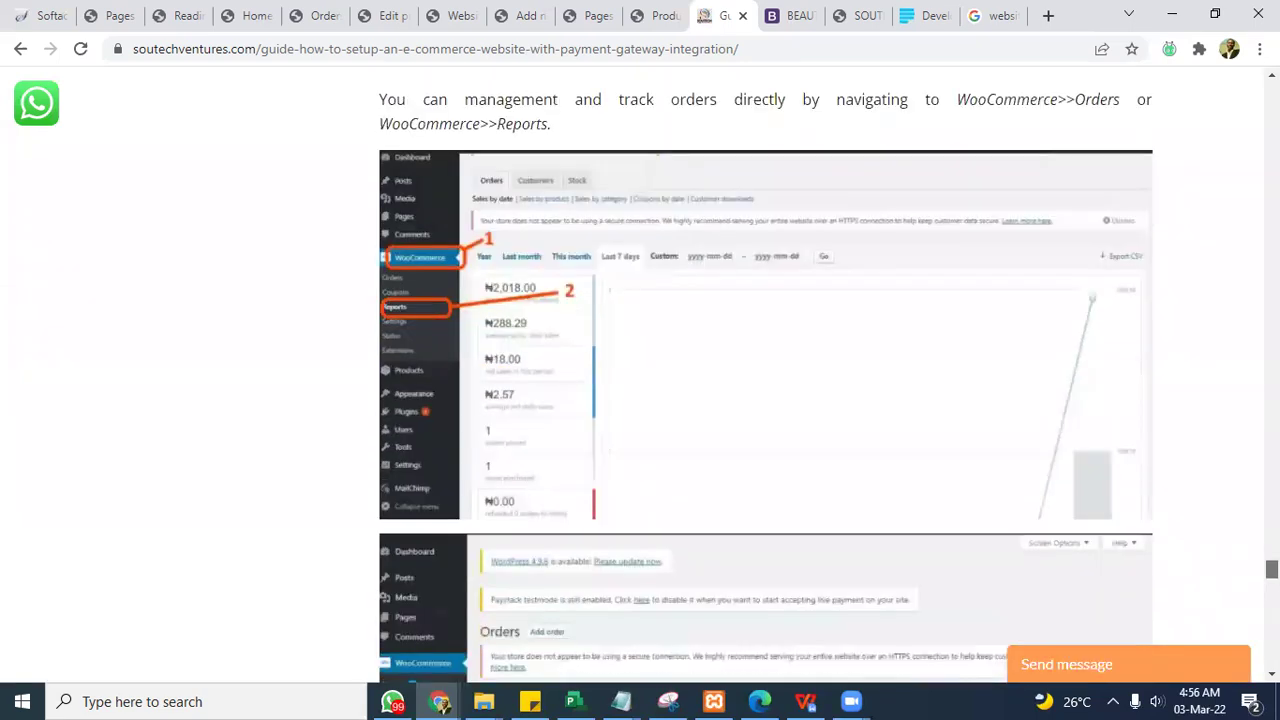
scroll(765, 374, "up", 3)
scroll(765, 374, "down", 3)
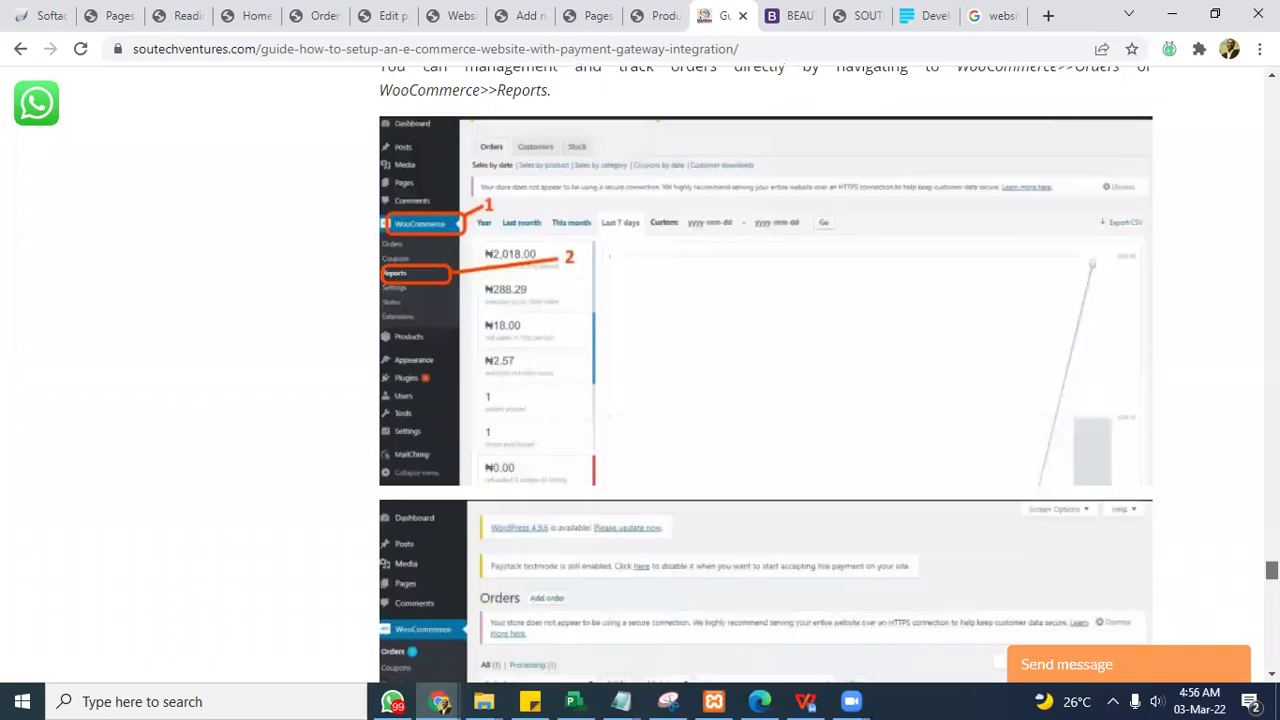
scroll(911, 197, "up", 1)
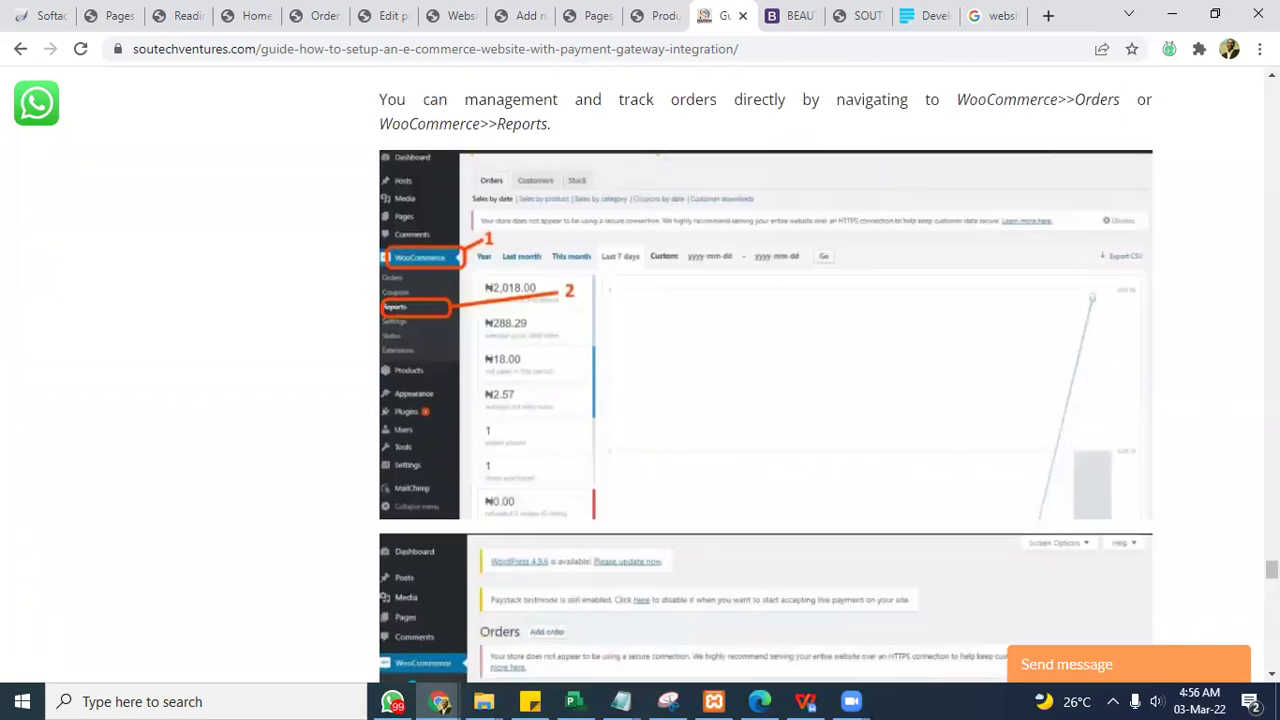
scroll(765, 370, "down", 2)
scroll(765, 370, "down", 2)
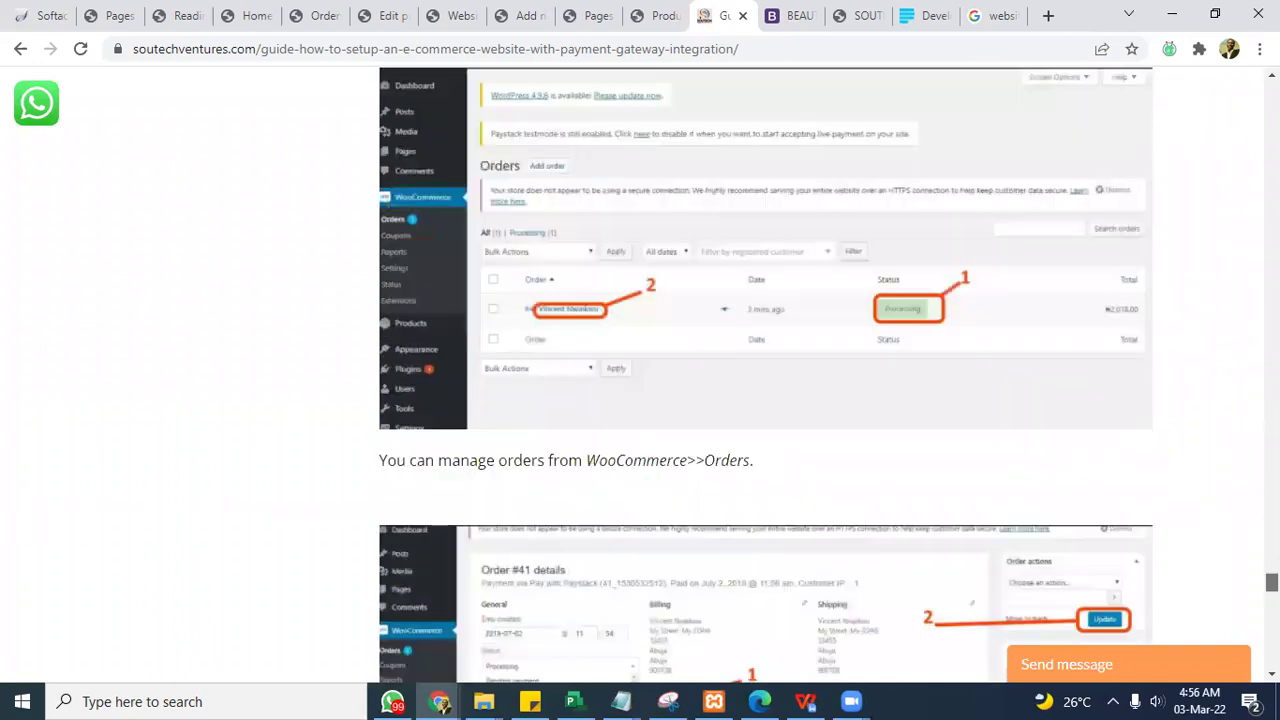
scroll(1025, 360, "down", 1)
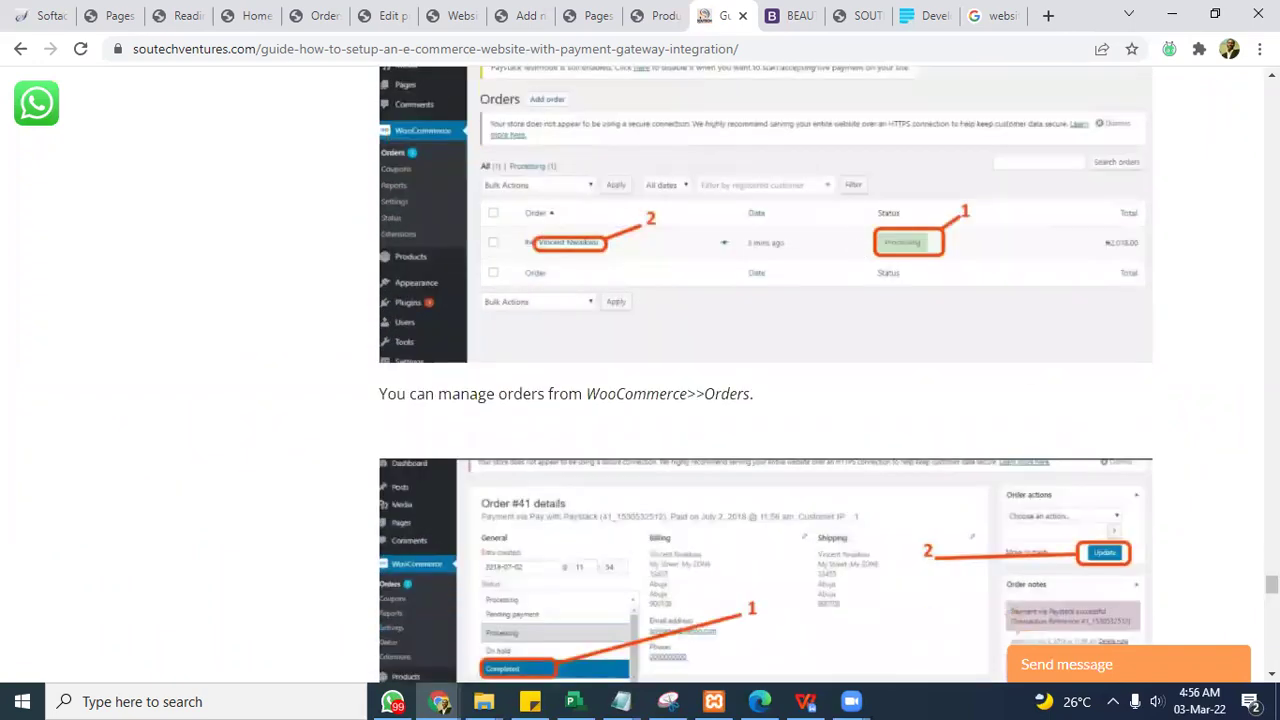
left_click_drag(1272, 587, 1272, 611)
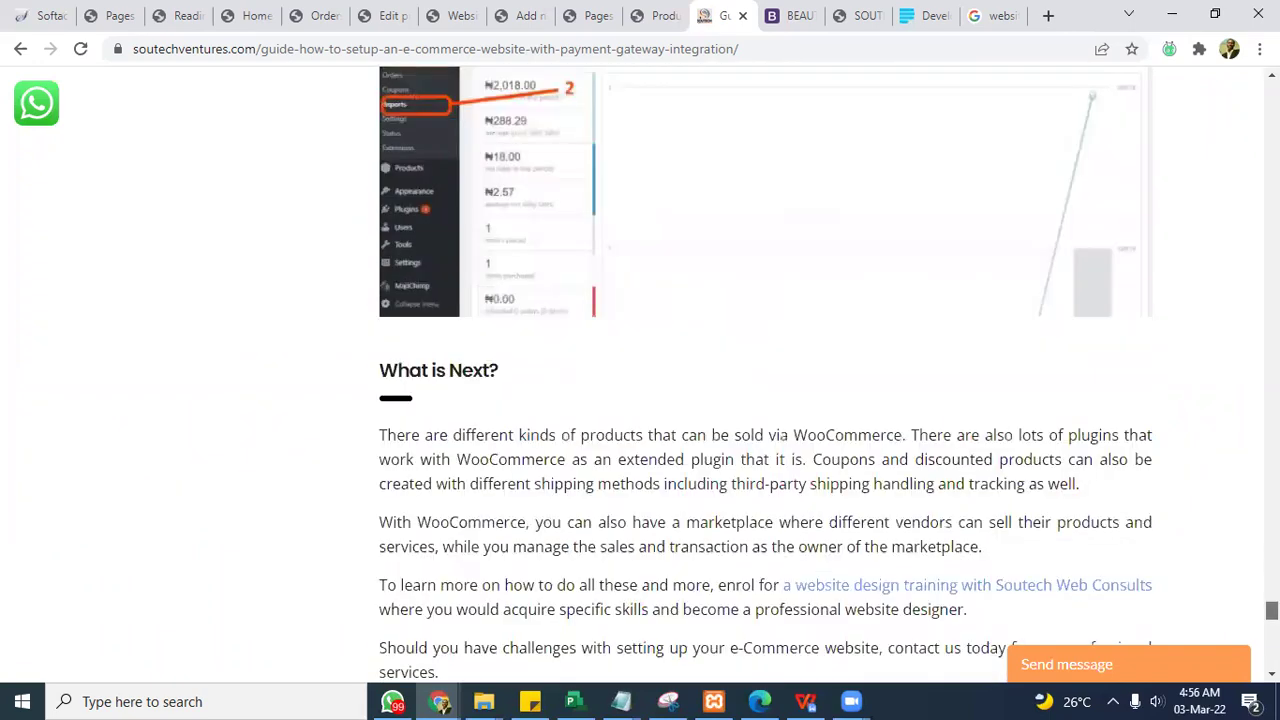
scroll(1152, 603, "down", 1)
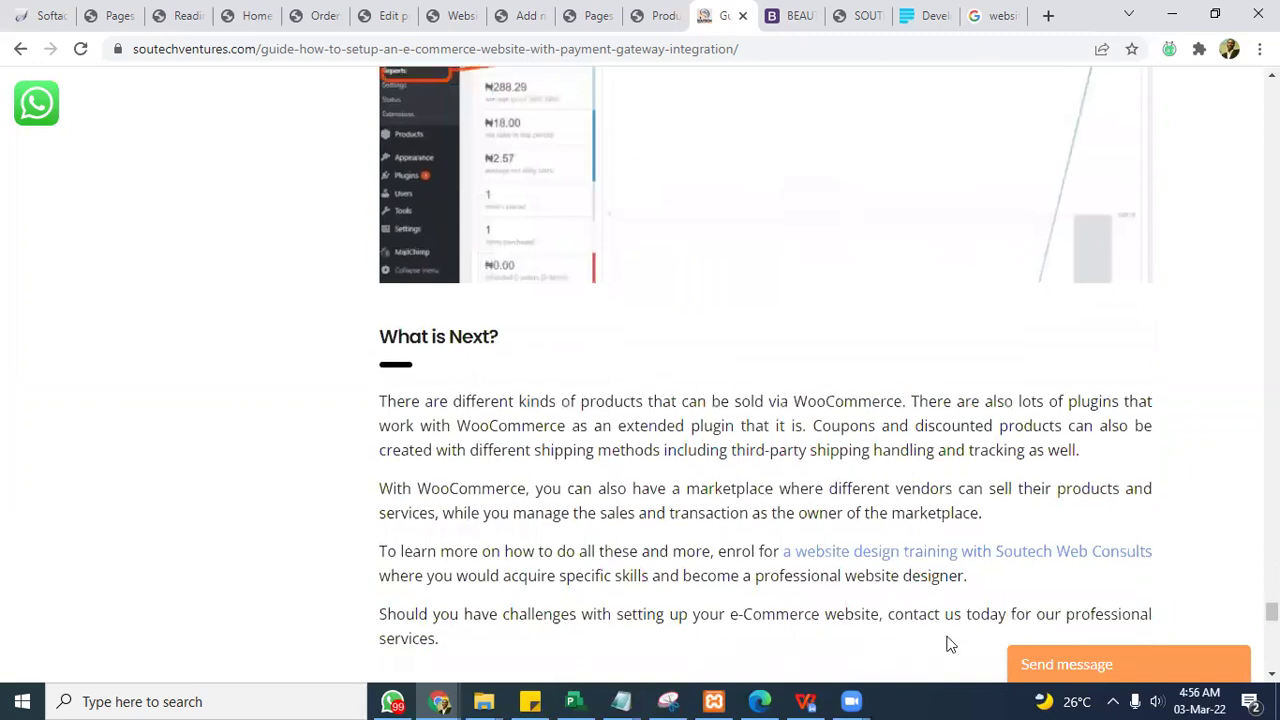
View the order-received page, check WooCommerce Reports showing ₦1,500.00 gross sales, then switch to Gmail
left_click(762, 700)
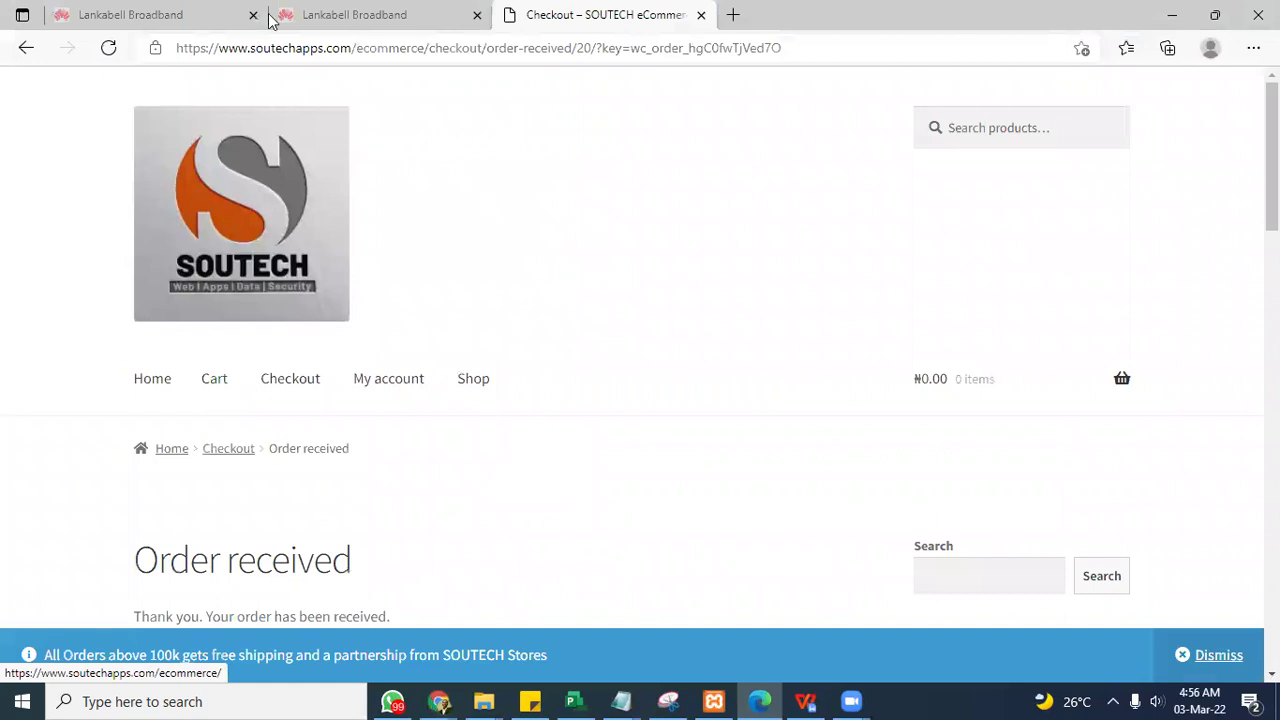
key("alt+Tab")
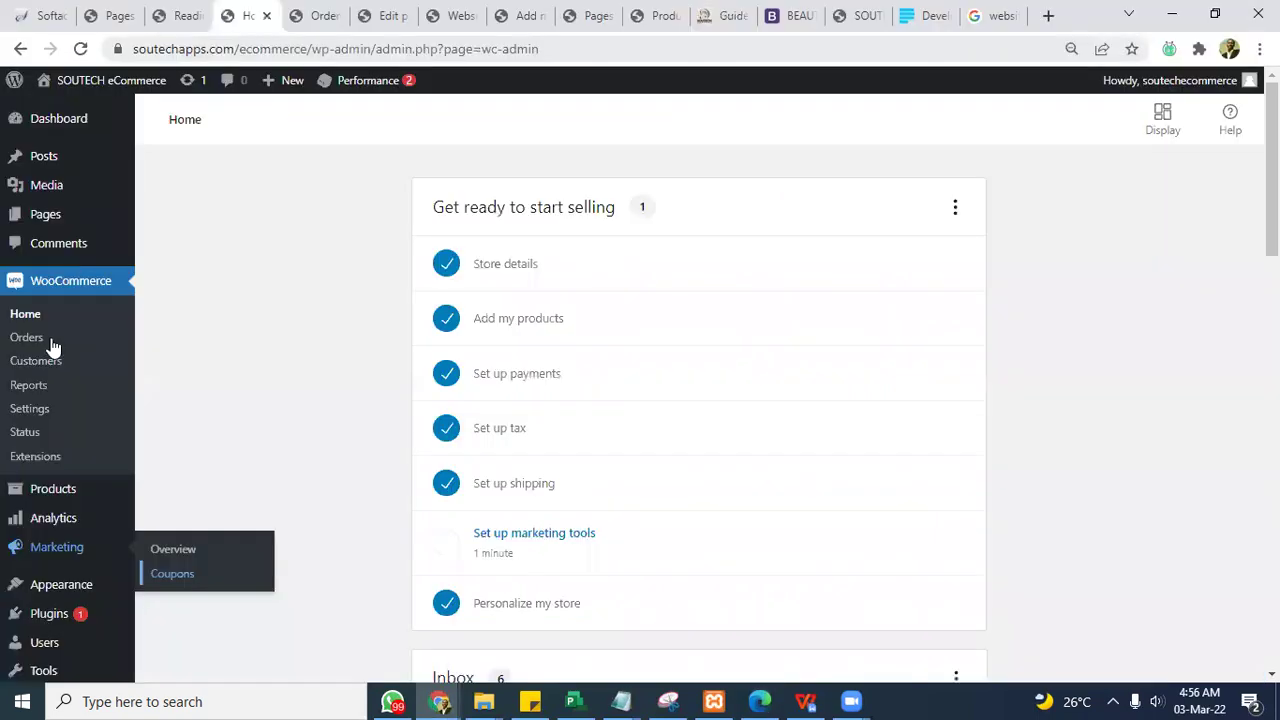
left_click(28, 386)
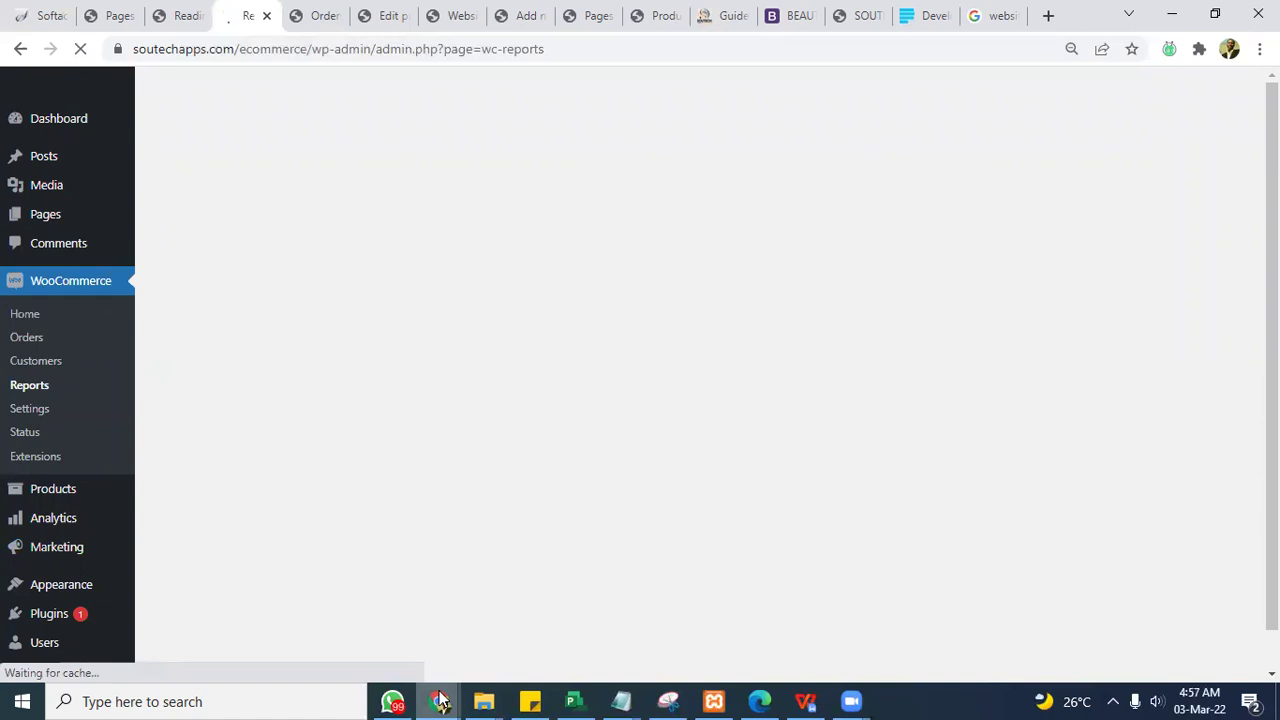
mouse_move(401, 663)
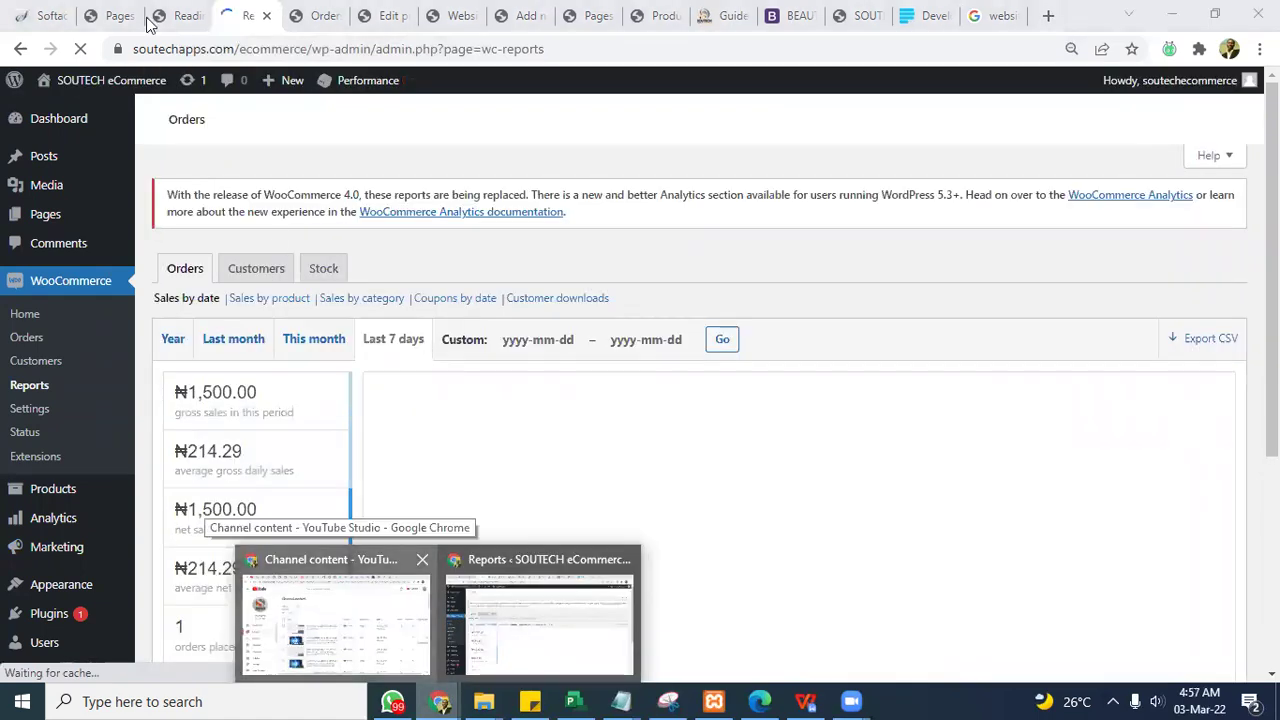
left_click(101, 5)
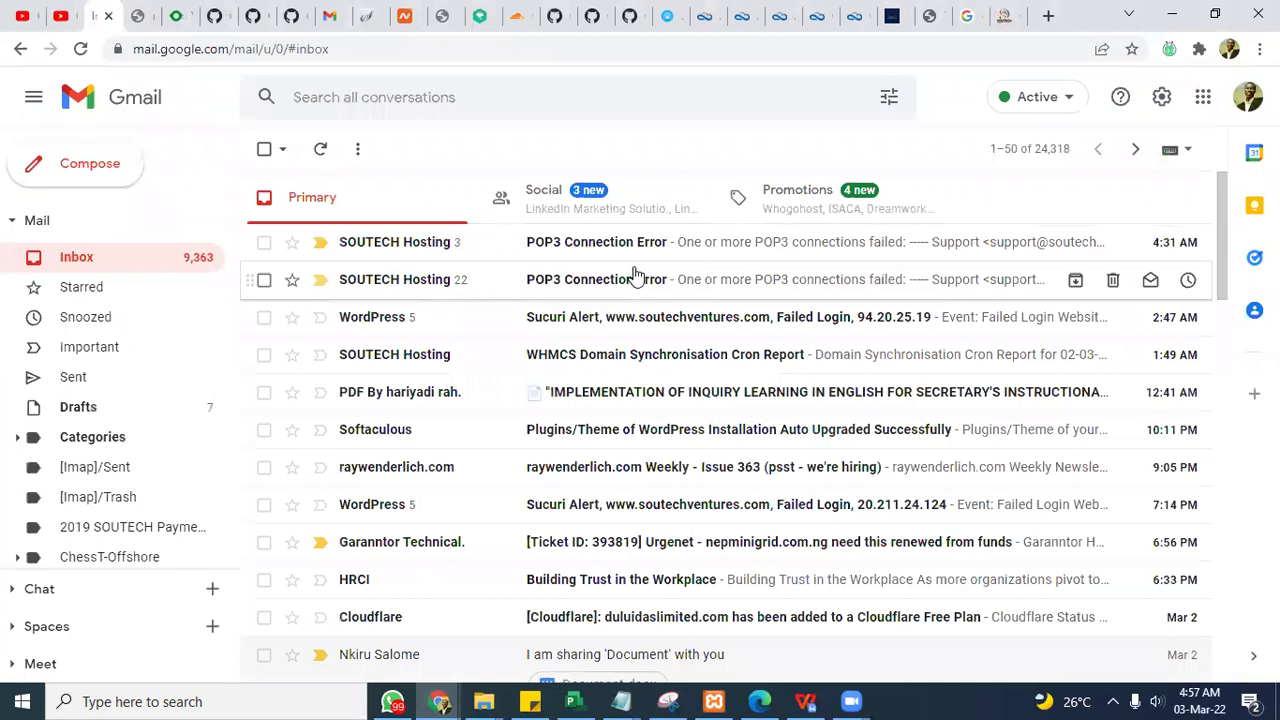
Check Gmail's Primary, Social and Promotions tabs for new mail, then return to the last-7-days sales report
left_click(88, 260)
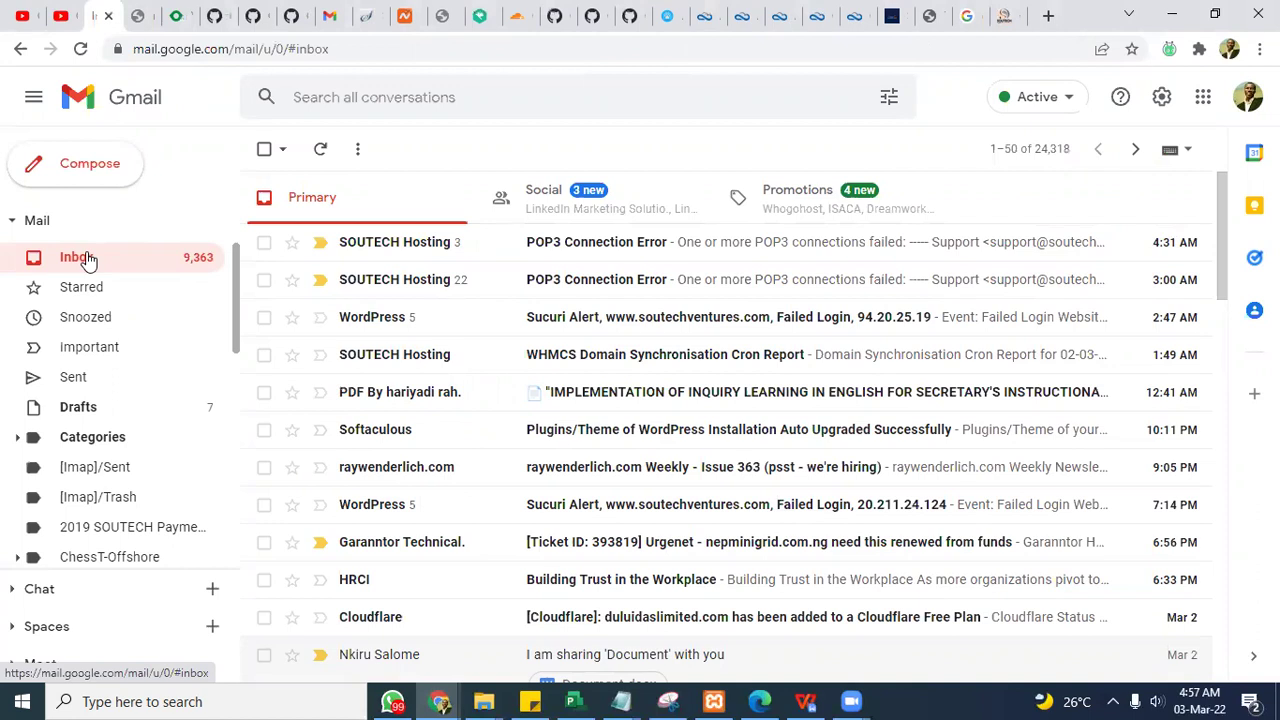
left_click(88, 260)
left_click(650, 213)
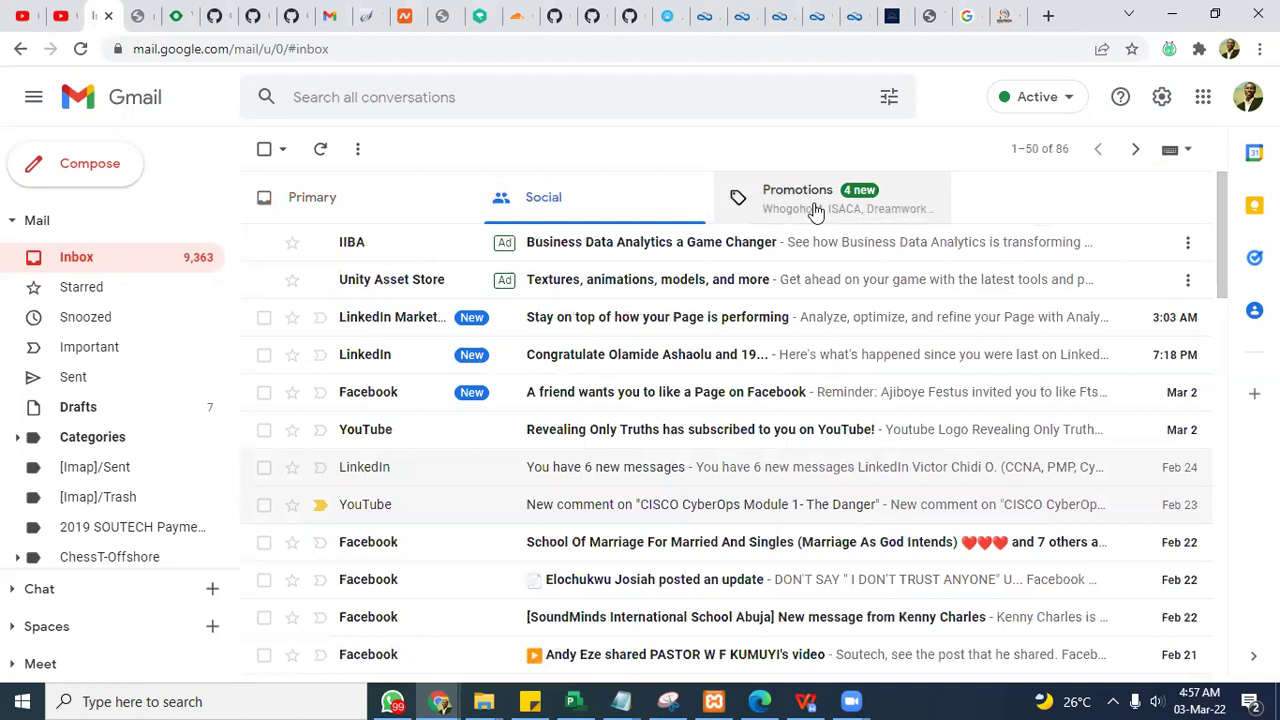
left_click(815, 210)
left_click(341, 220)
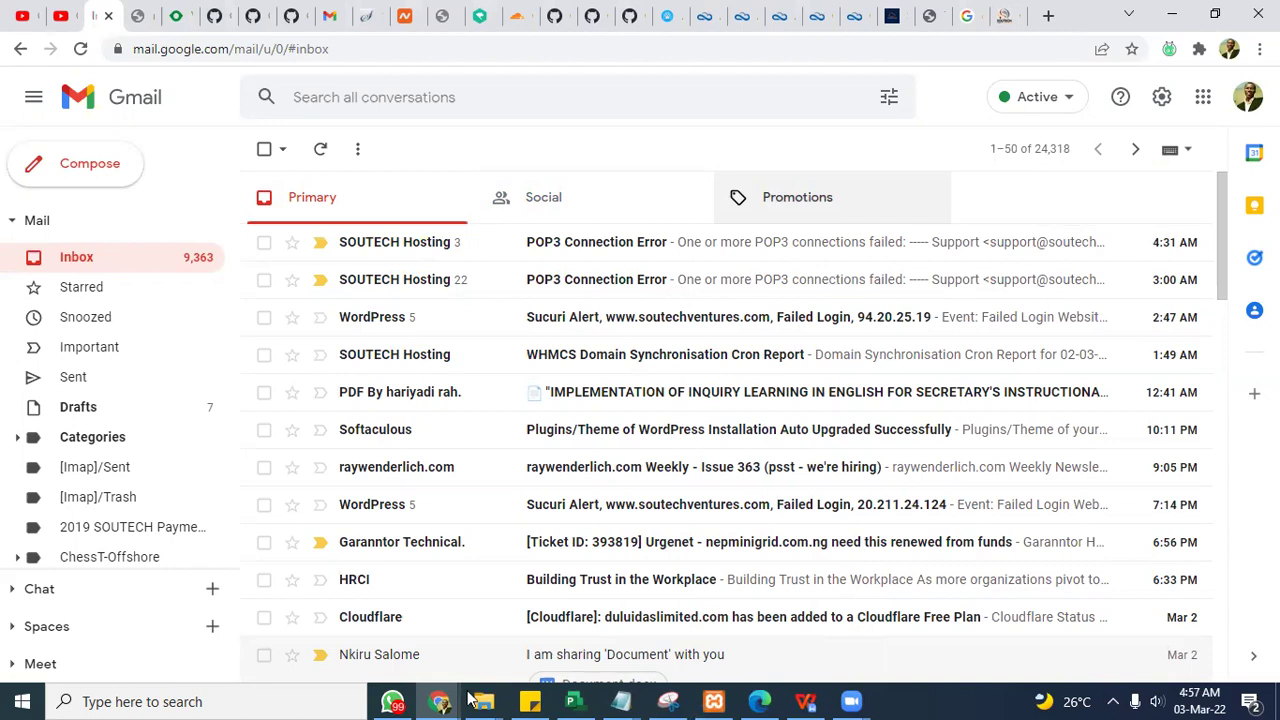
key("alt+Tab")
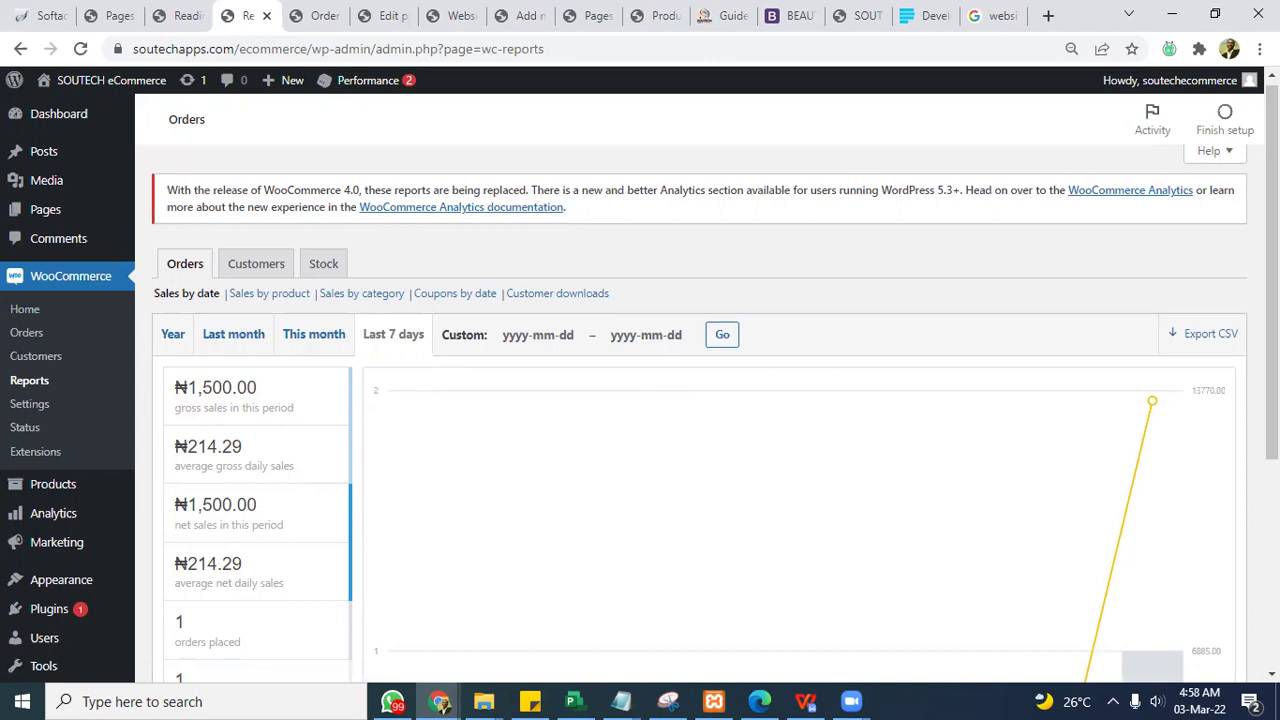
Go from the Reports page to WooCommerce Orders and open order #20
scroll(700, 400, "down", 1)
scroll(700, 400, "down", 3)
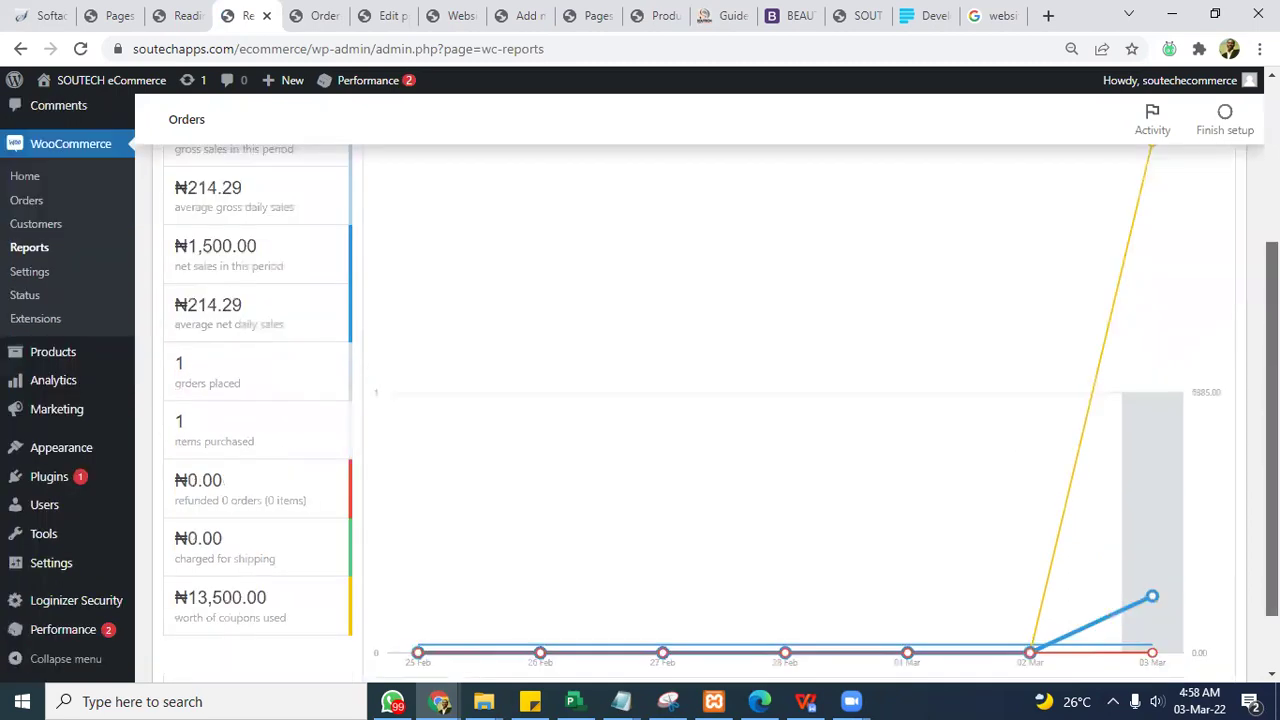
scroll(700, 400, "down", 1)
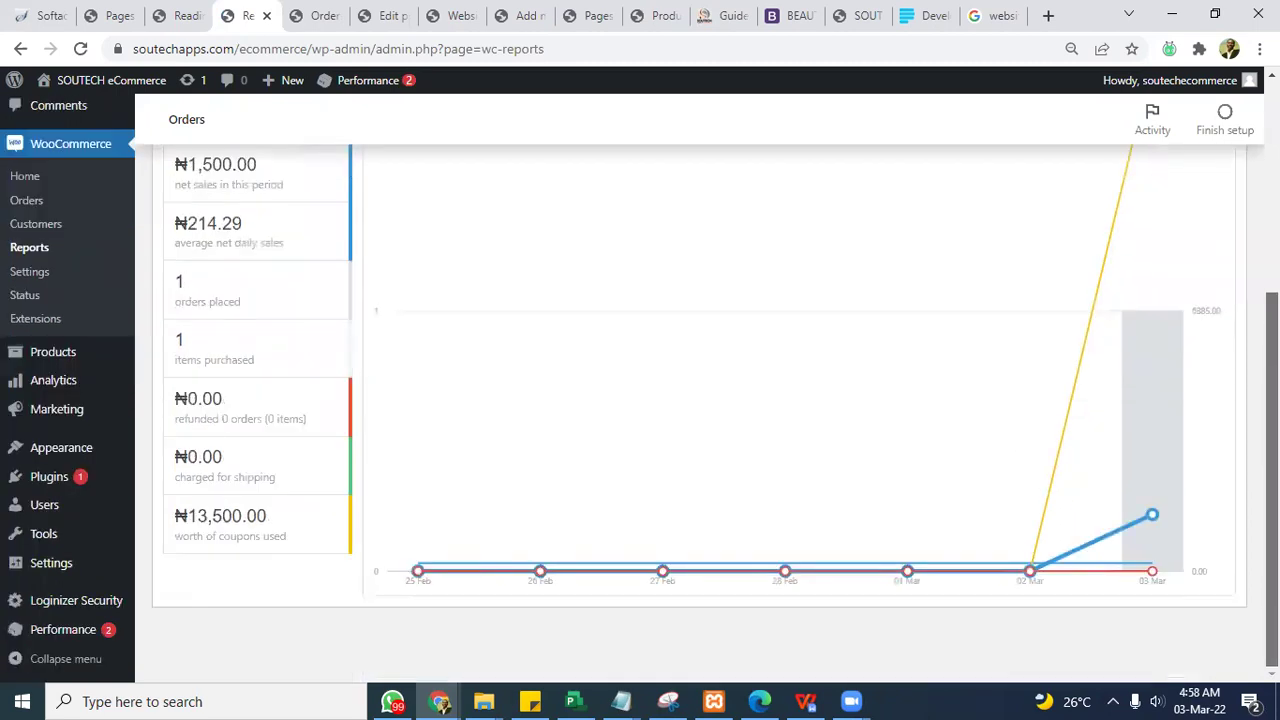
scroll(1229, 229, "up", 1)
scroll(1229, 215, "up", 5)
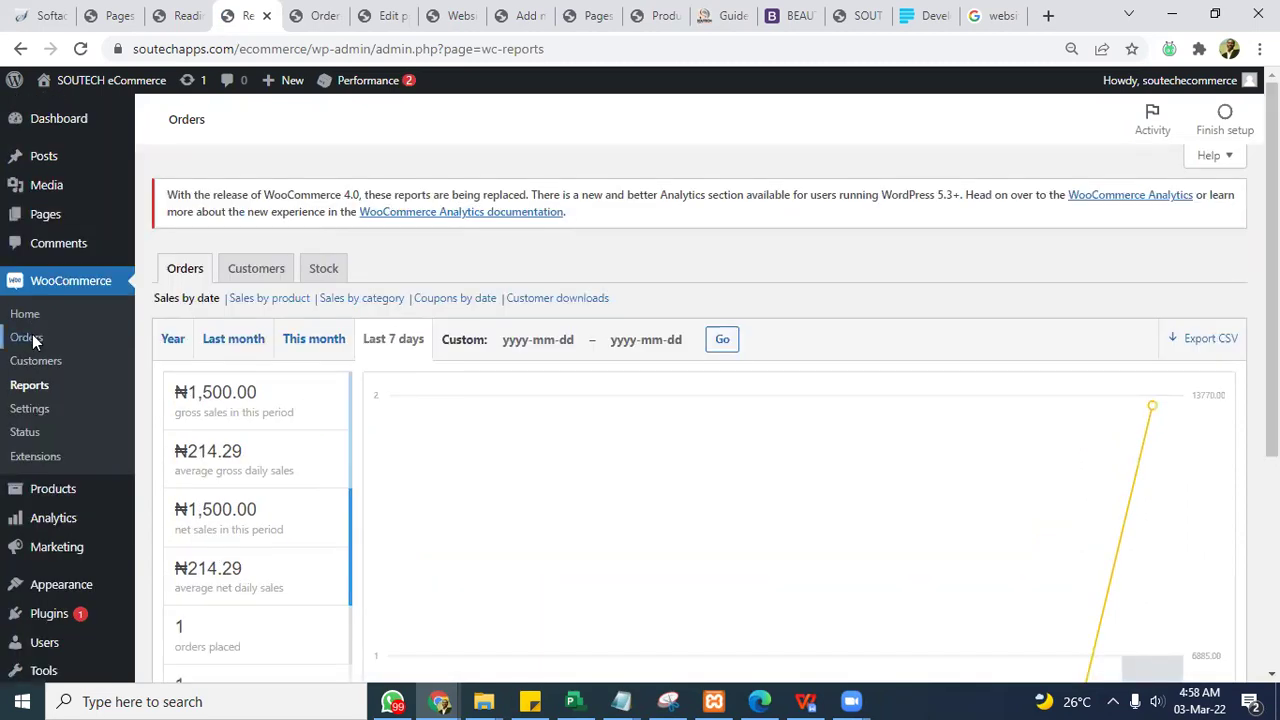
left_click(328, 12)
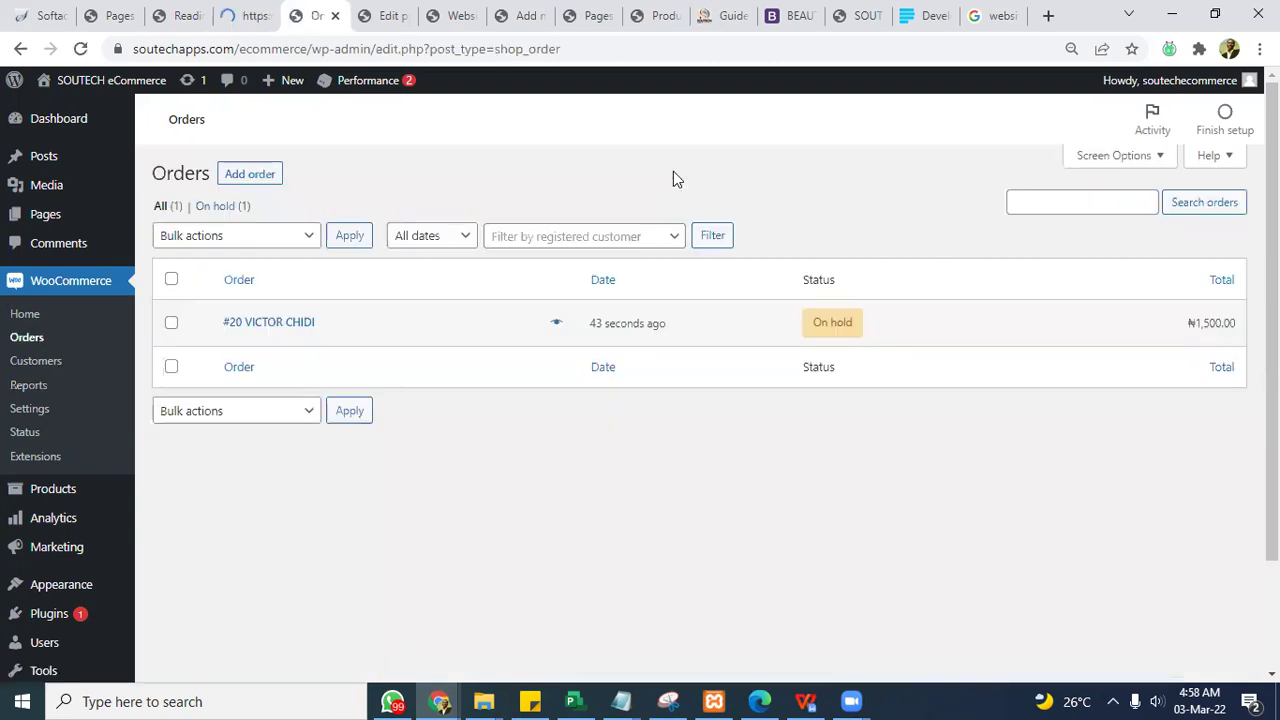
left_click(822, 332)
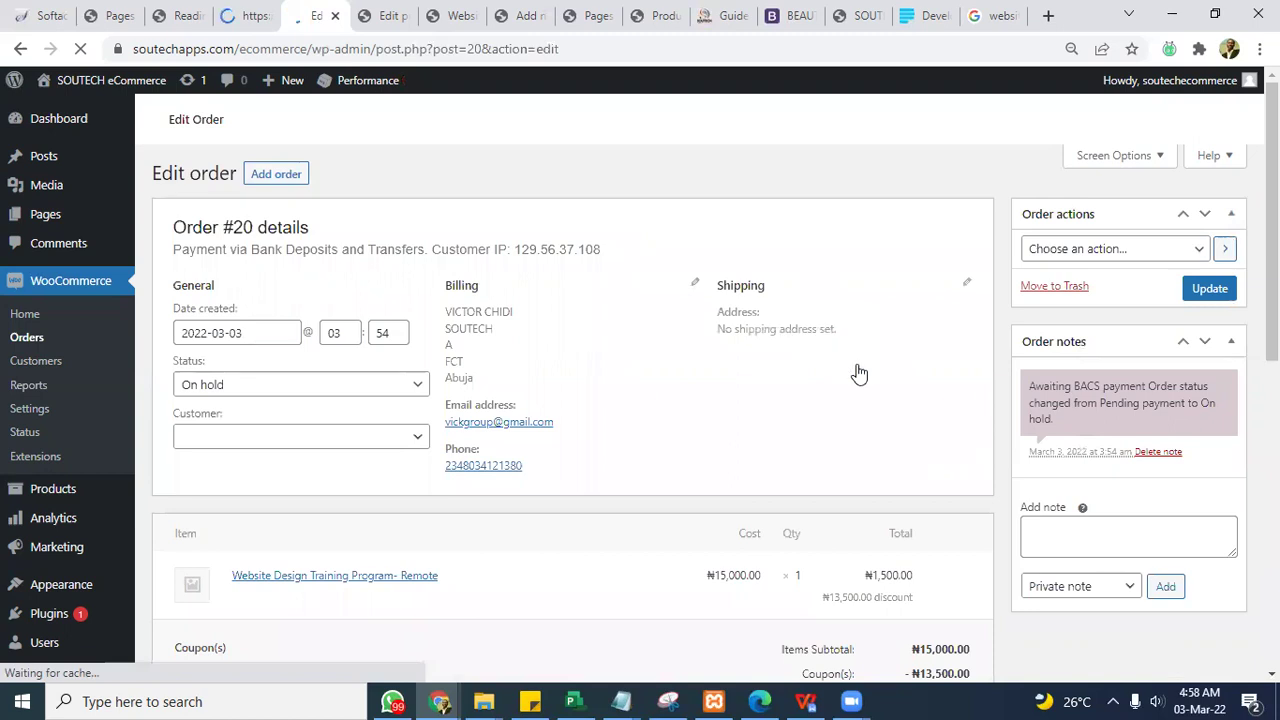
Check order #20 is on hold with ₦13,500 coupon discount leaving ₦1,500, then bring up the Notepad checklist
left_click(391, 386)
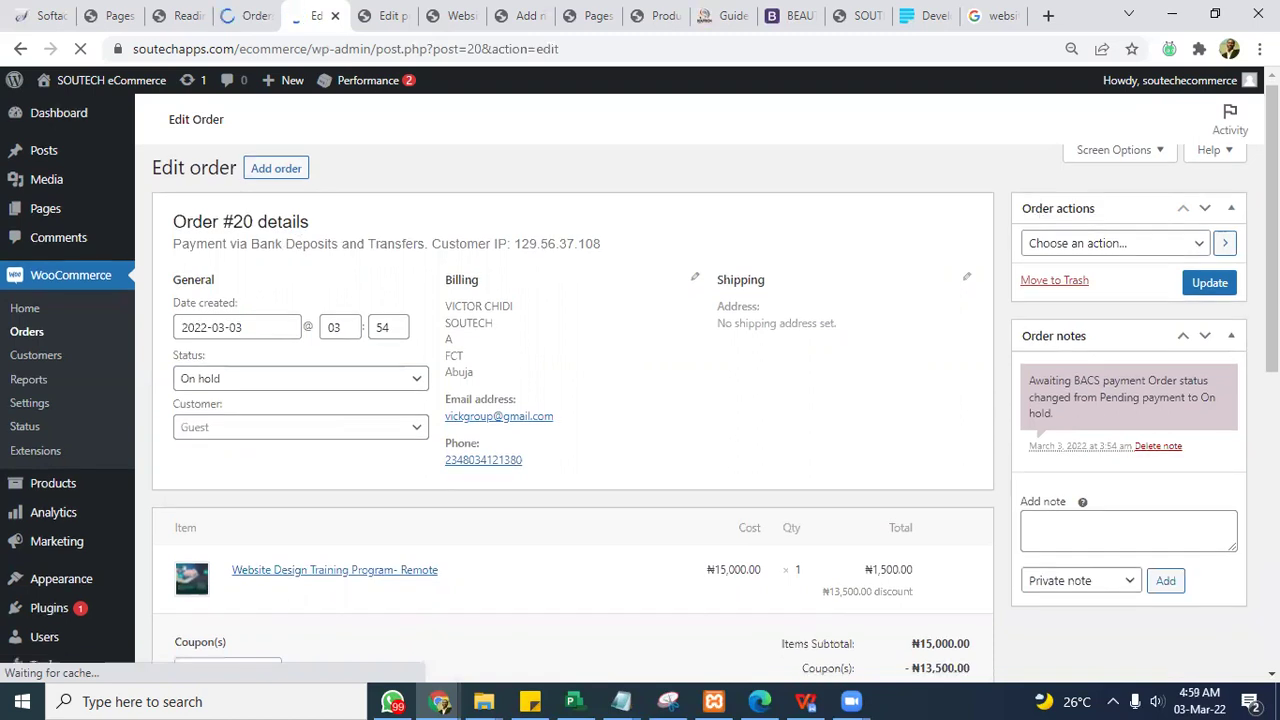
scroll(863, 423, "down", 3)
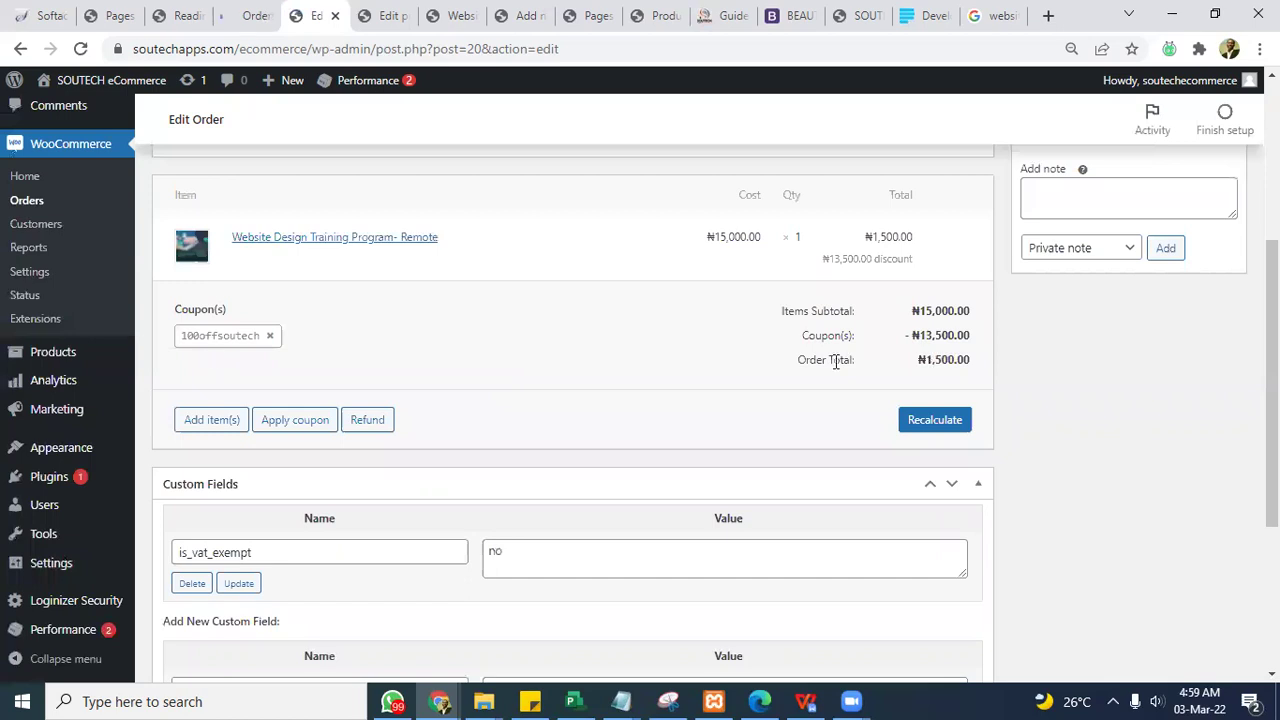
left_click_drag(1272, 383, 1272, 504)
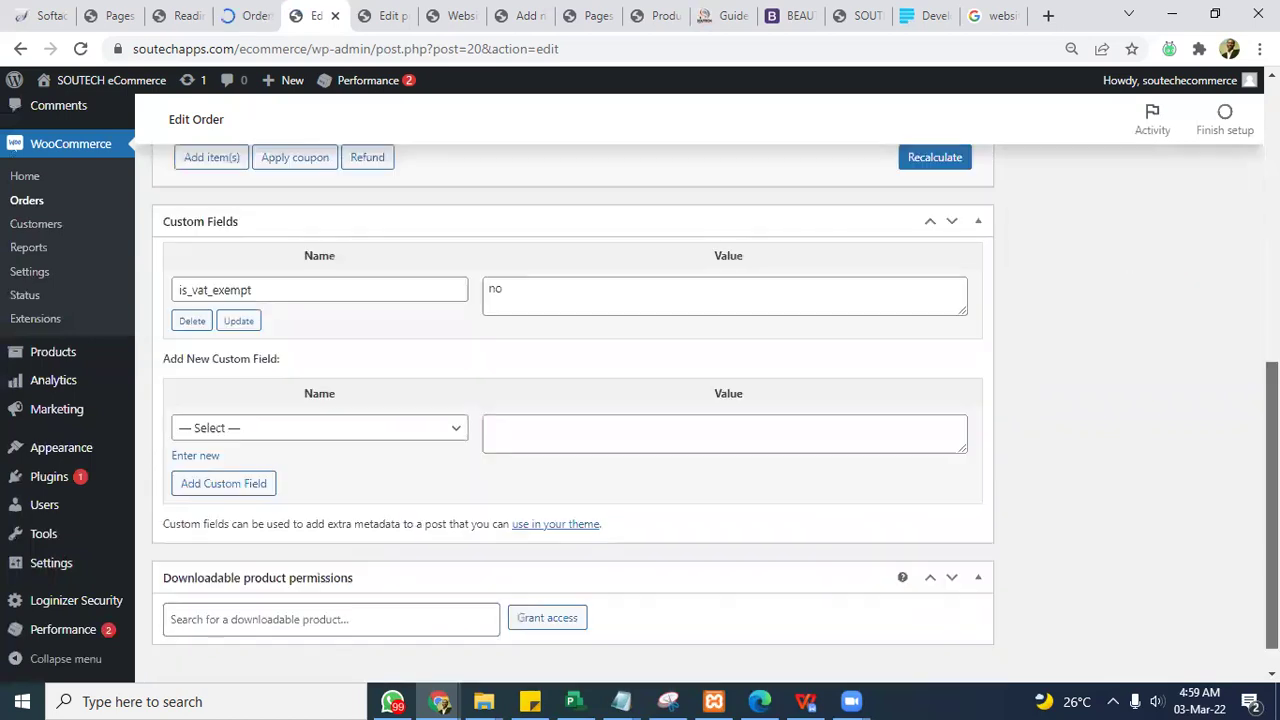
scroll(1222, 360, "up", 3)
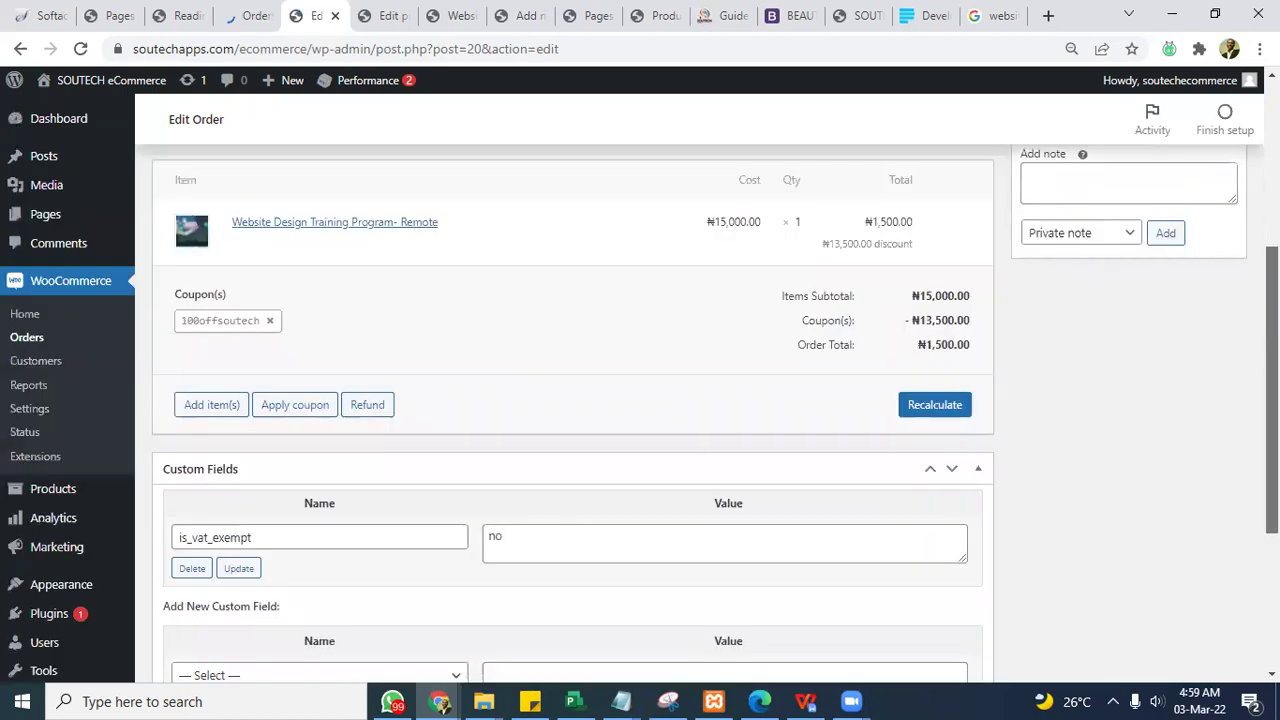
scroll(671, 257, "up", 4)
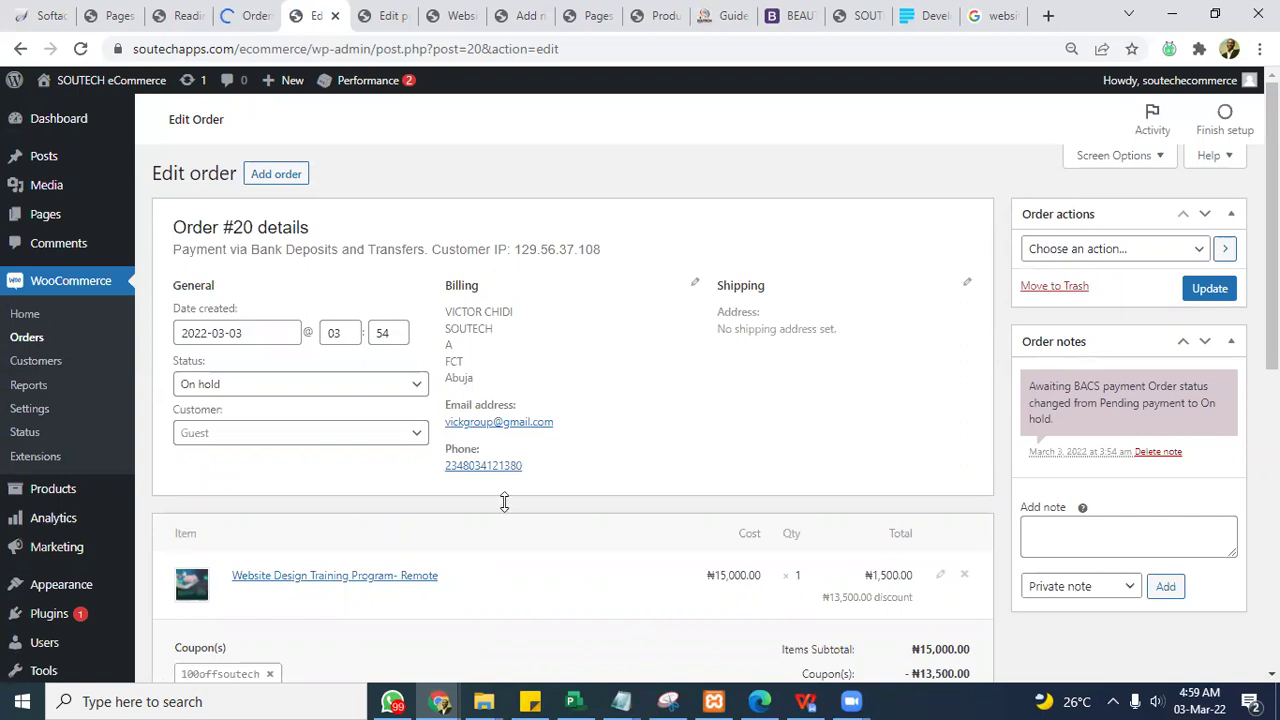
key("alt+Tab")
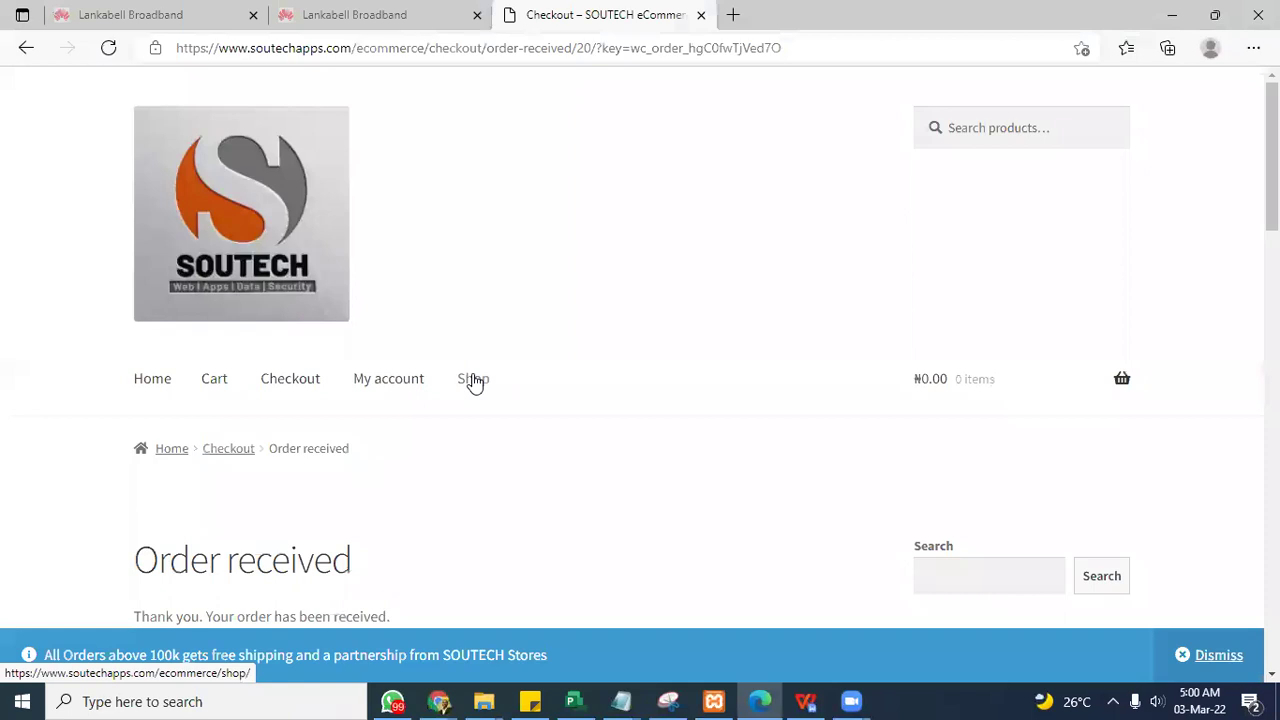
Add Website Design Training Program- Remote to the cart from the Shop page and view the cart
left_click(474, 384)
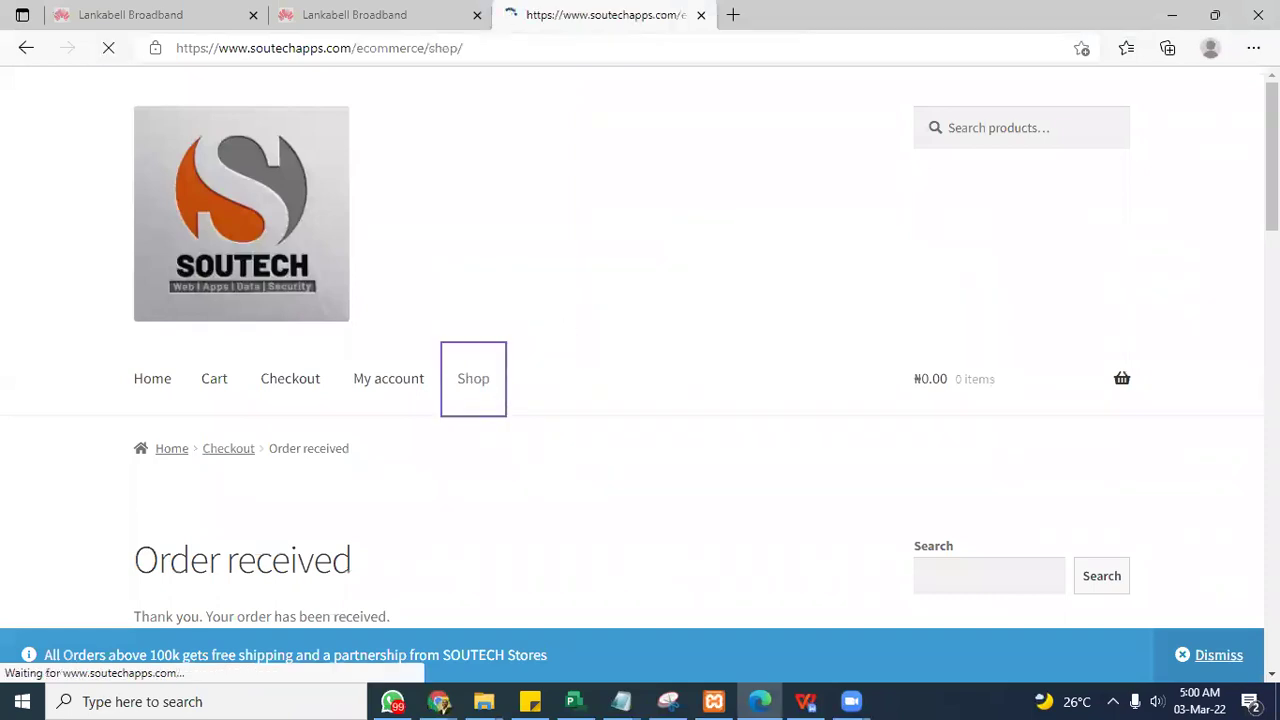
scroll(236, 305, "down", 4)
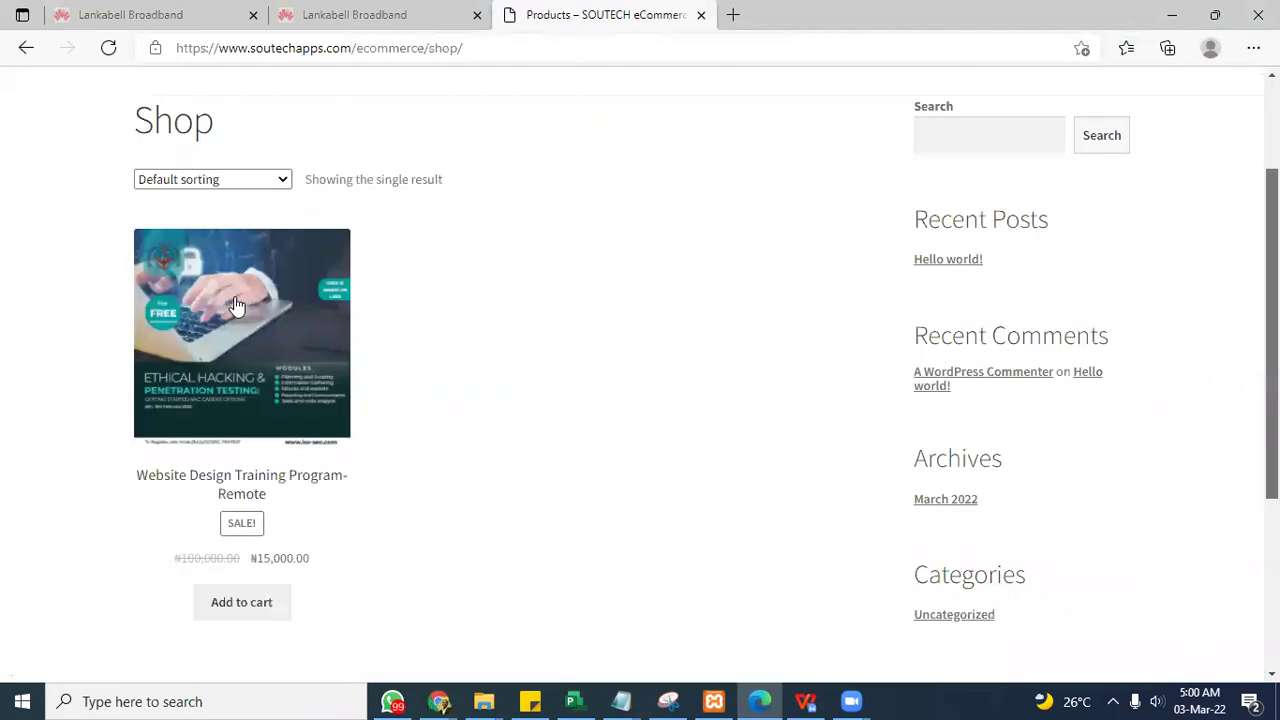
left_click(236, 305)
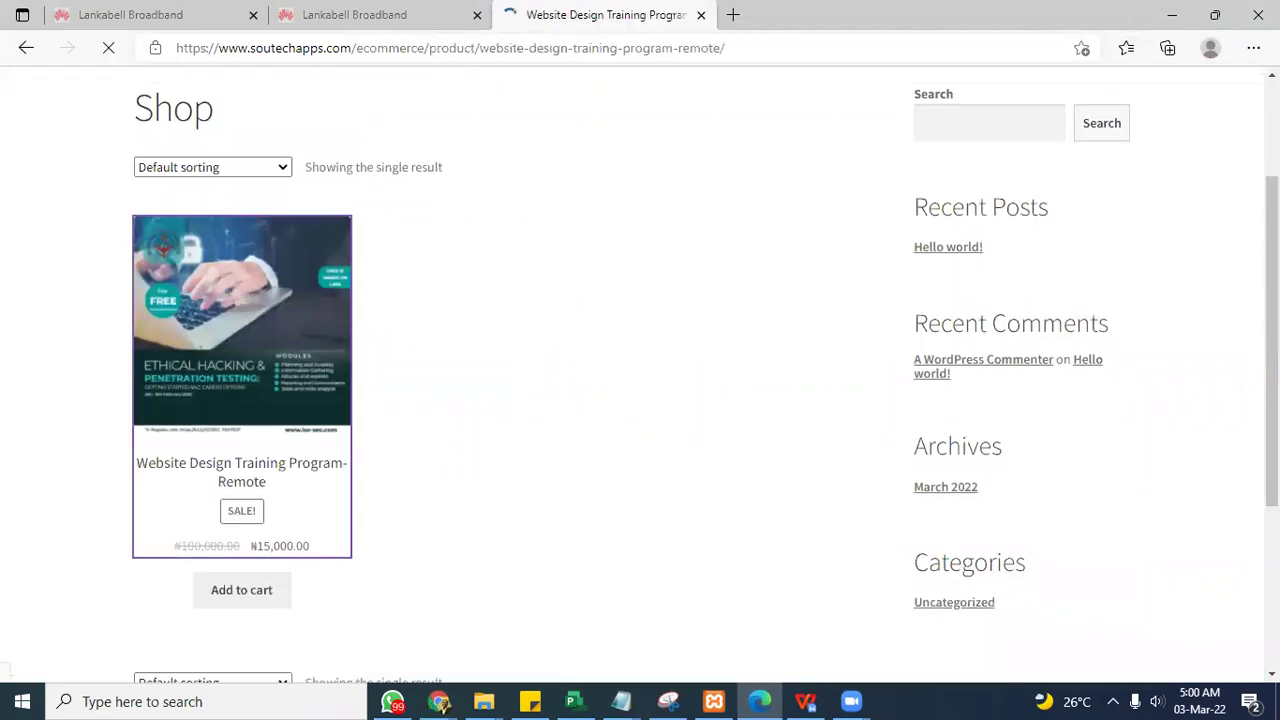
scroll(236, 305, "down", 1)
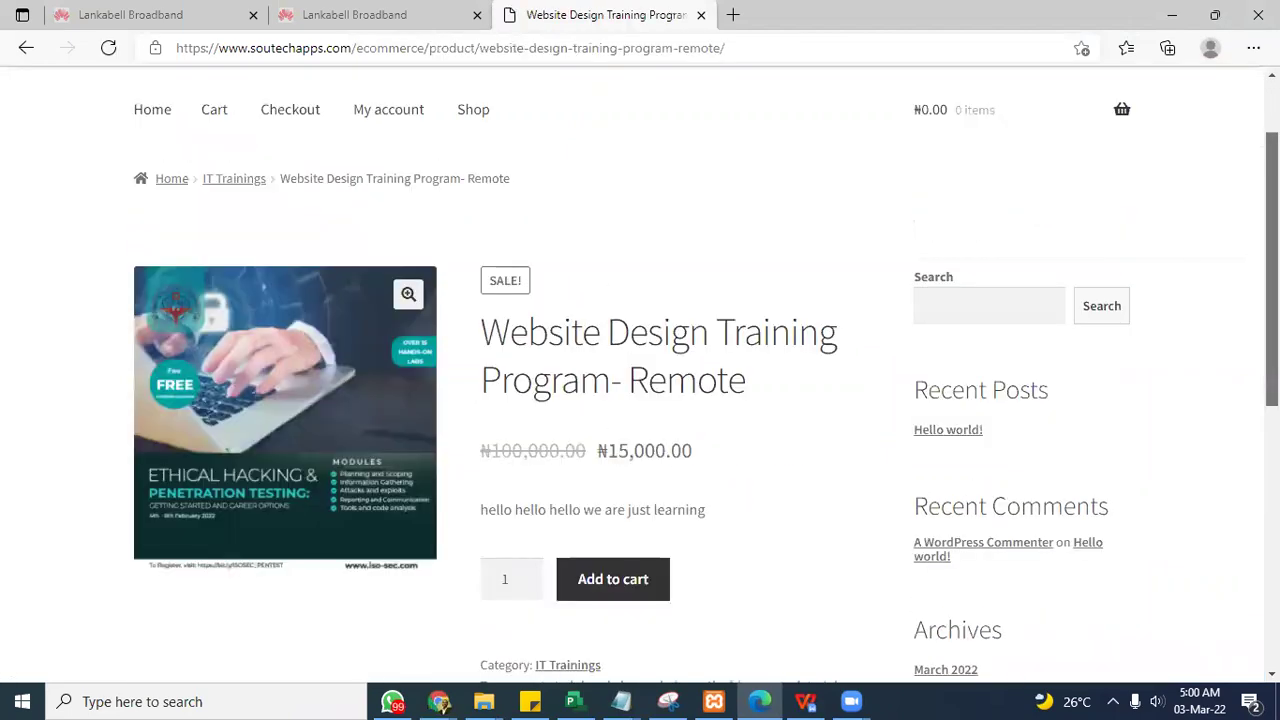
scroll(569, 403, "down", 2)
left_click(603, 383)
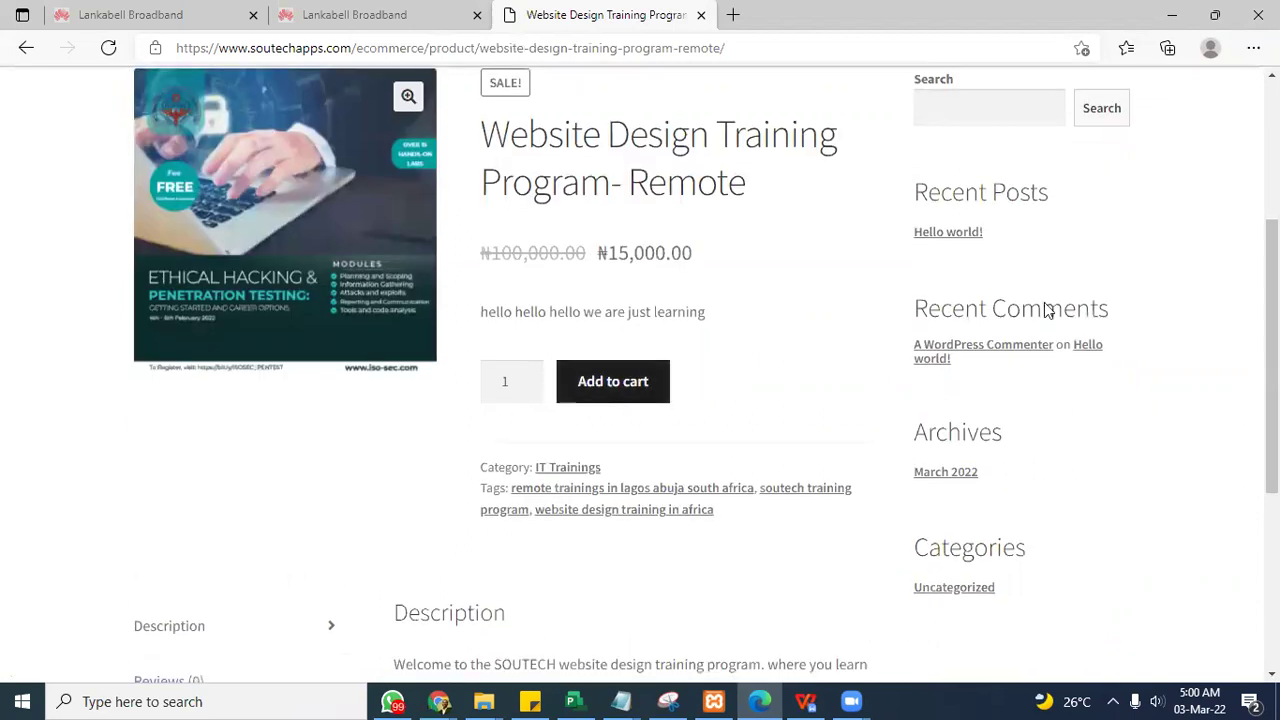
left_click_drag(1271, 213, 1271, 333)
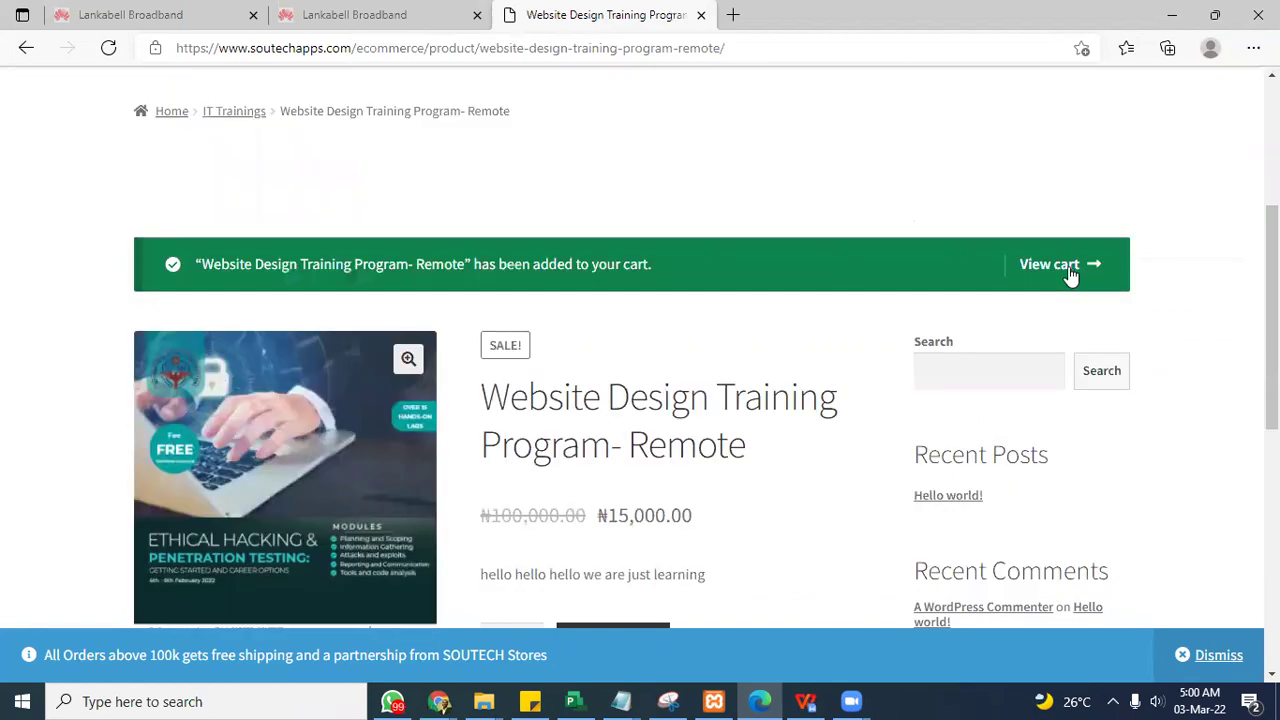
left_click(1073, 277)
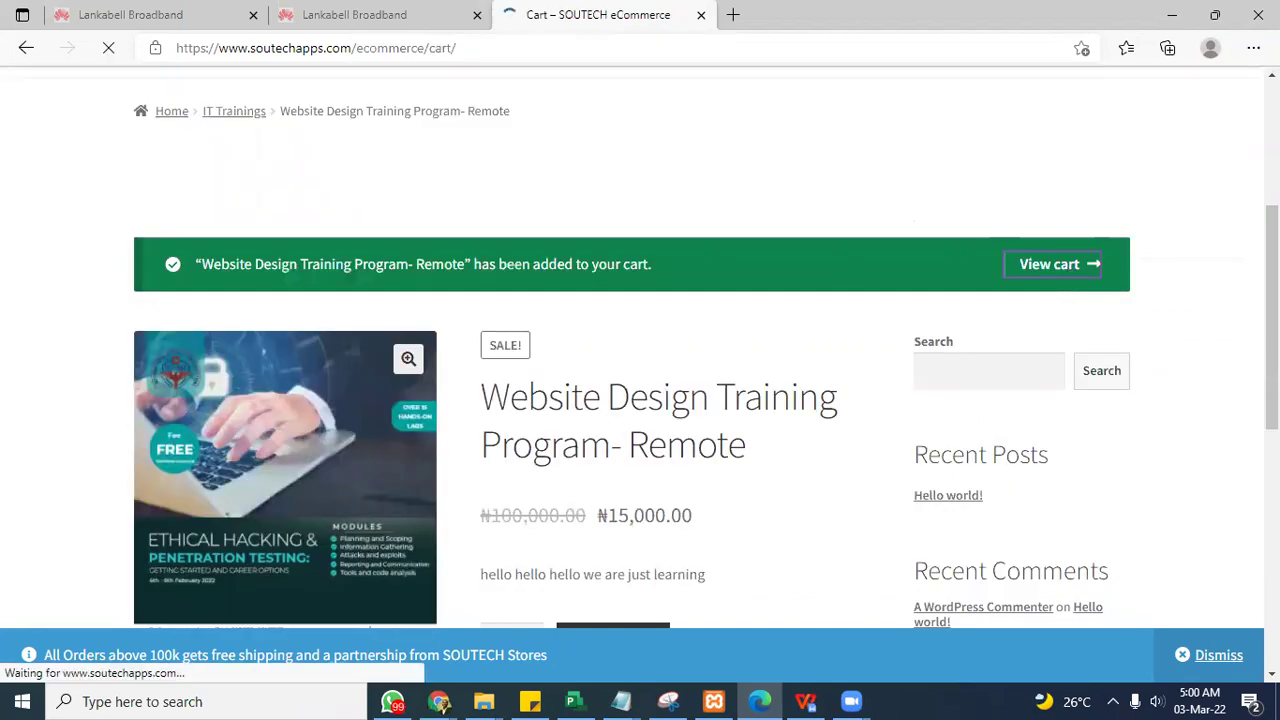
Apply coupon 100offSOUTECH to cut the total to ₦1,500.00 and proceed to checkout
scroll(640, 350, "down", 4)
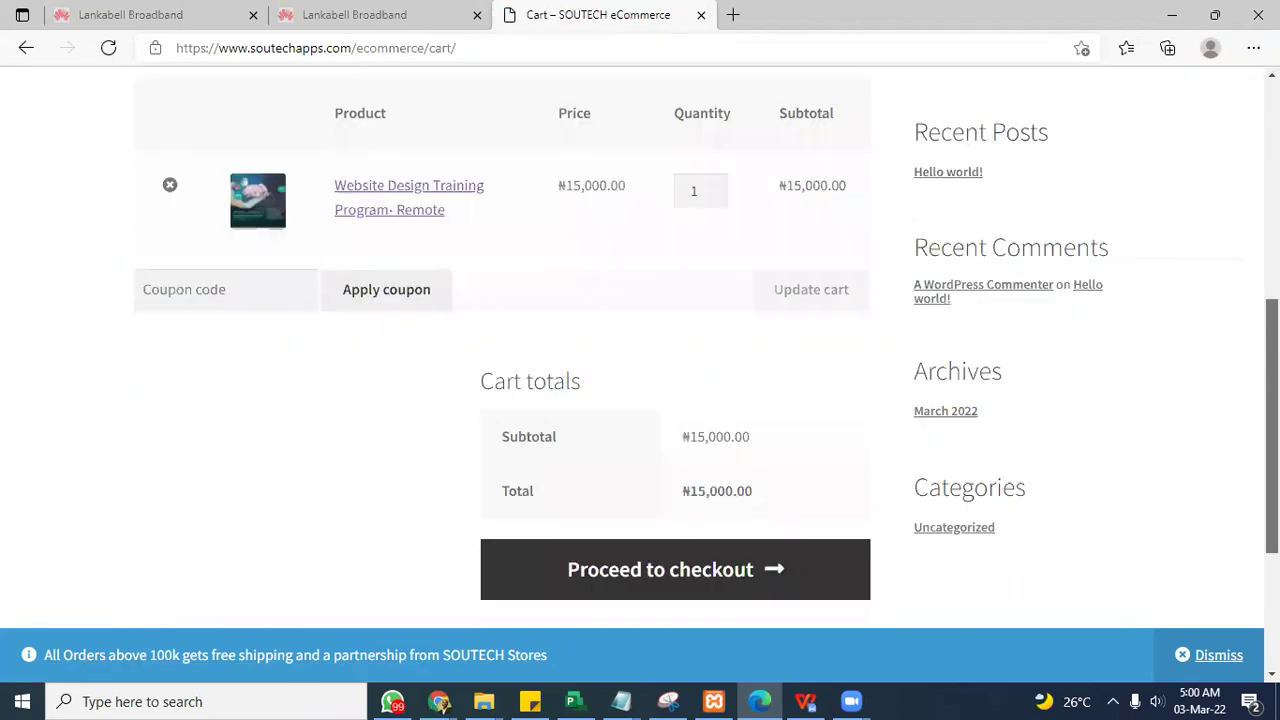
scroll(574, 391, "down", 1)
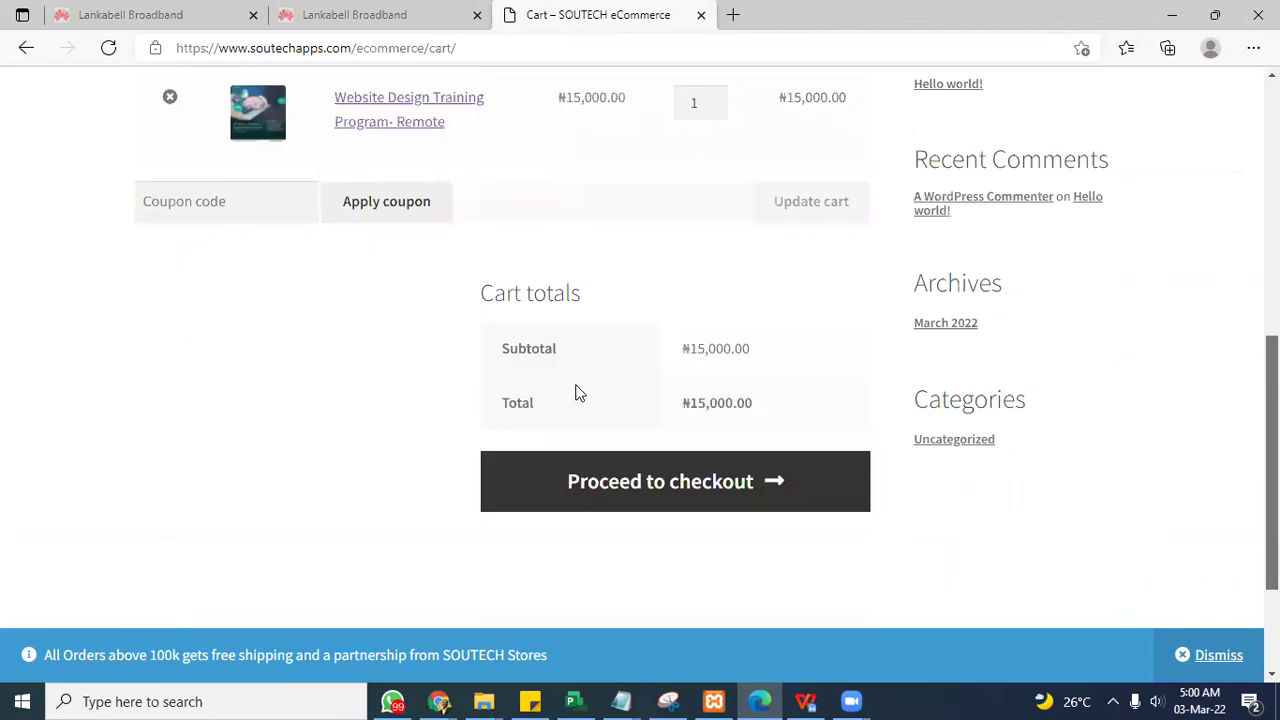
left_click(271, 215)
left_click(280, 268)
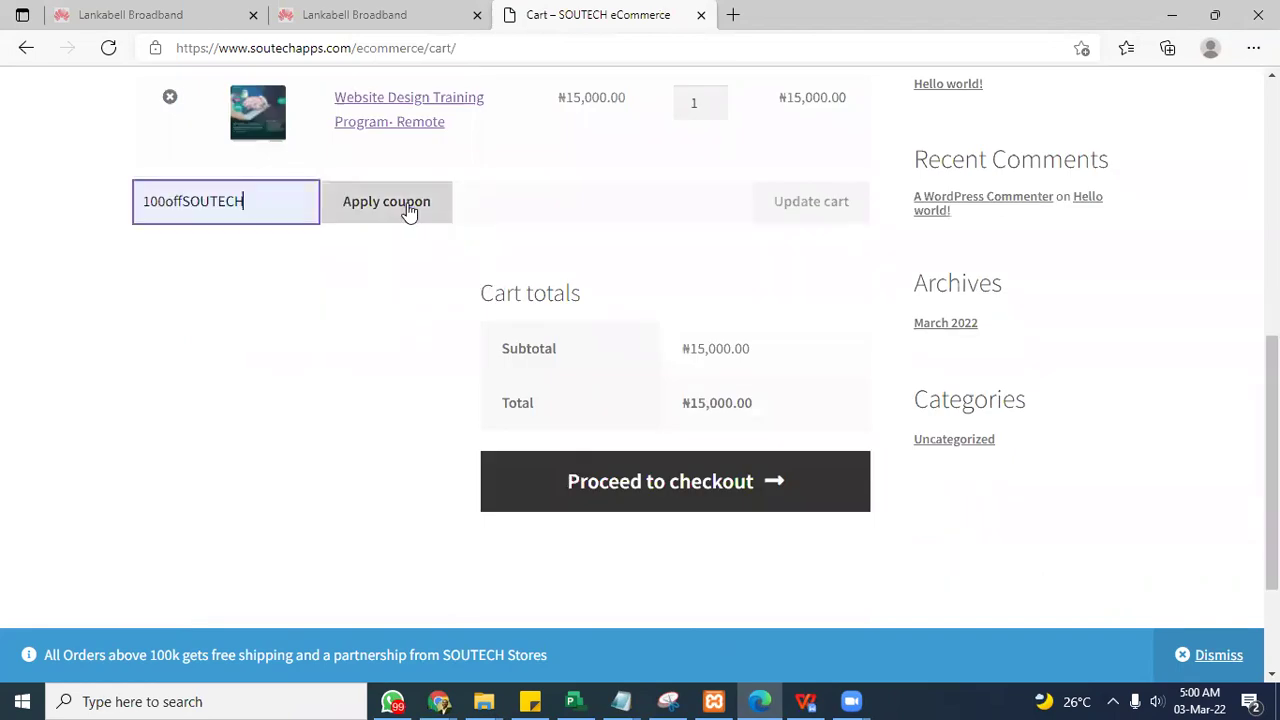
left_click(408, 210)
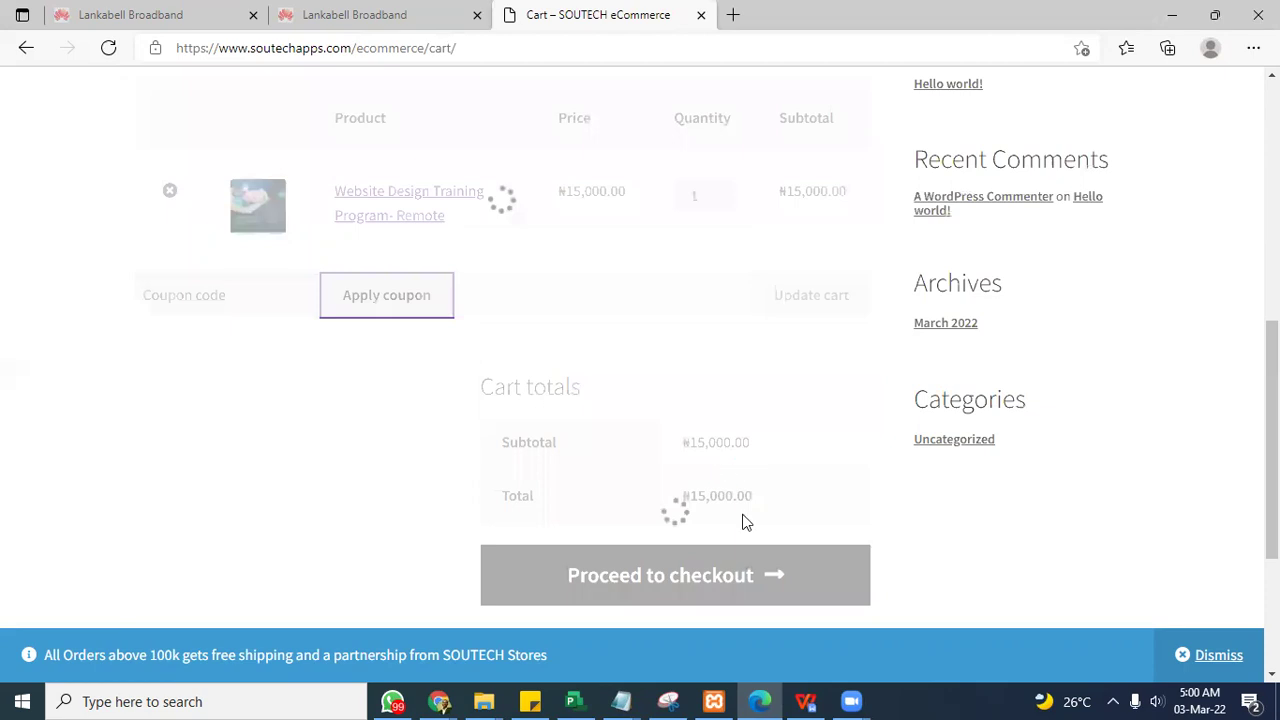
scroll(874, 491, "down", 3)
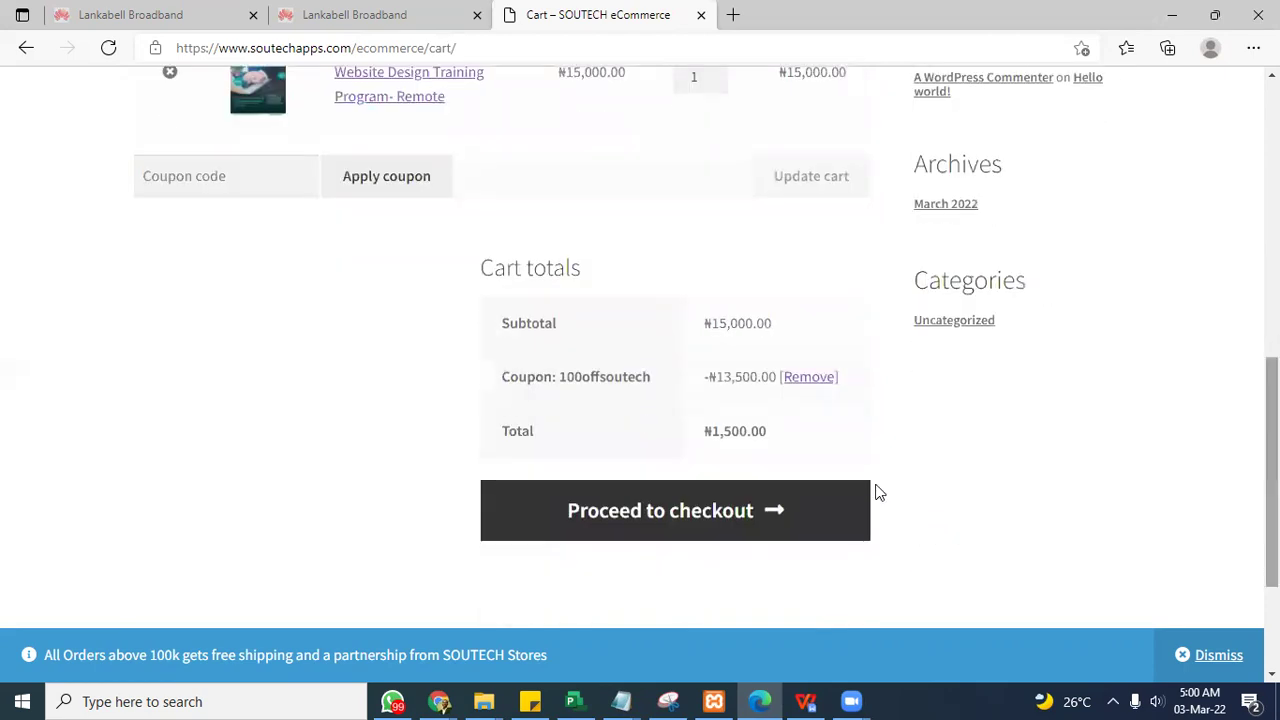
left_click(820, 515)
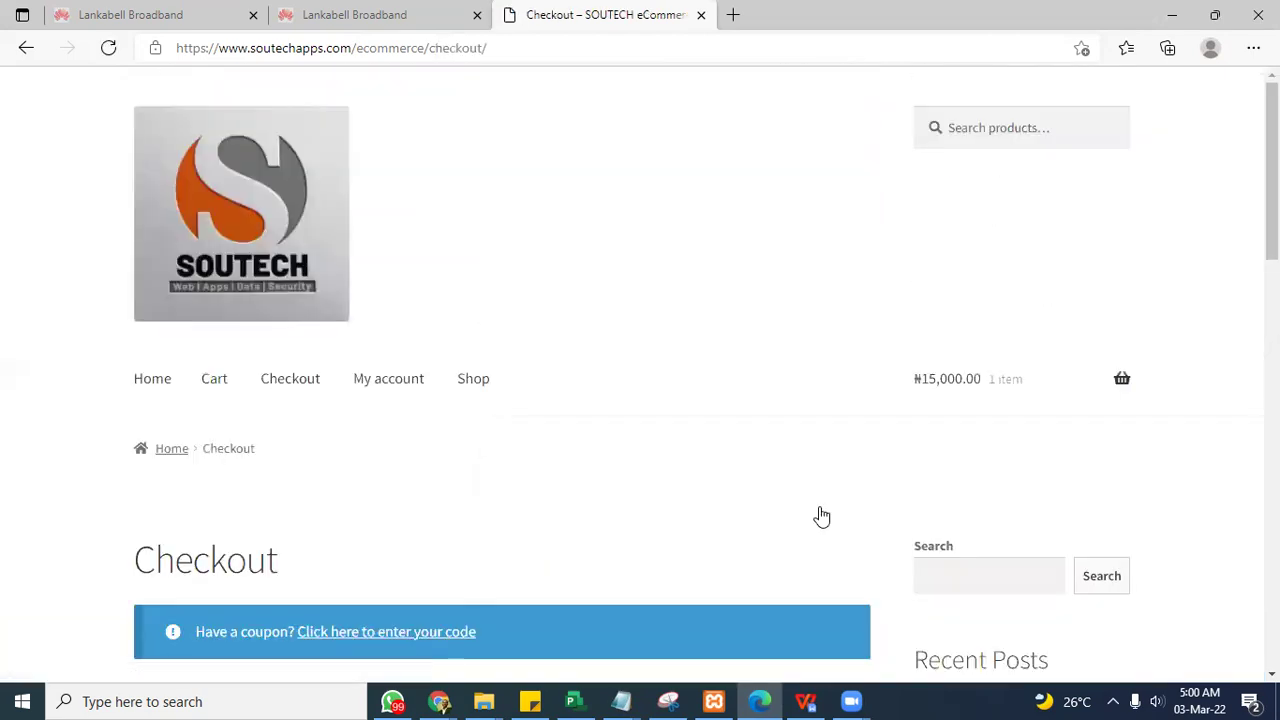
Choose Debit/Credit Cards as payment and place the ₦1,500.00 order to open Paystack
scroll(820, 515, "down", 6)
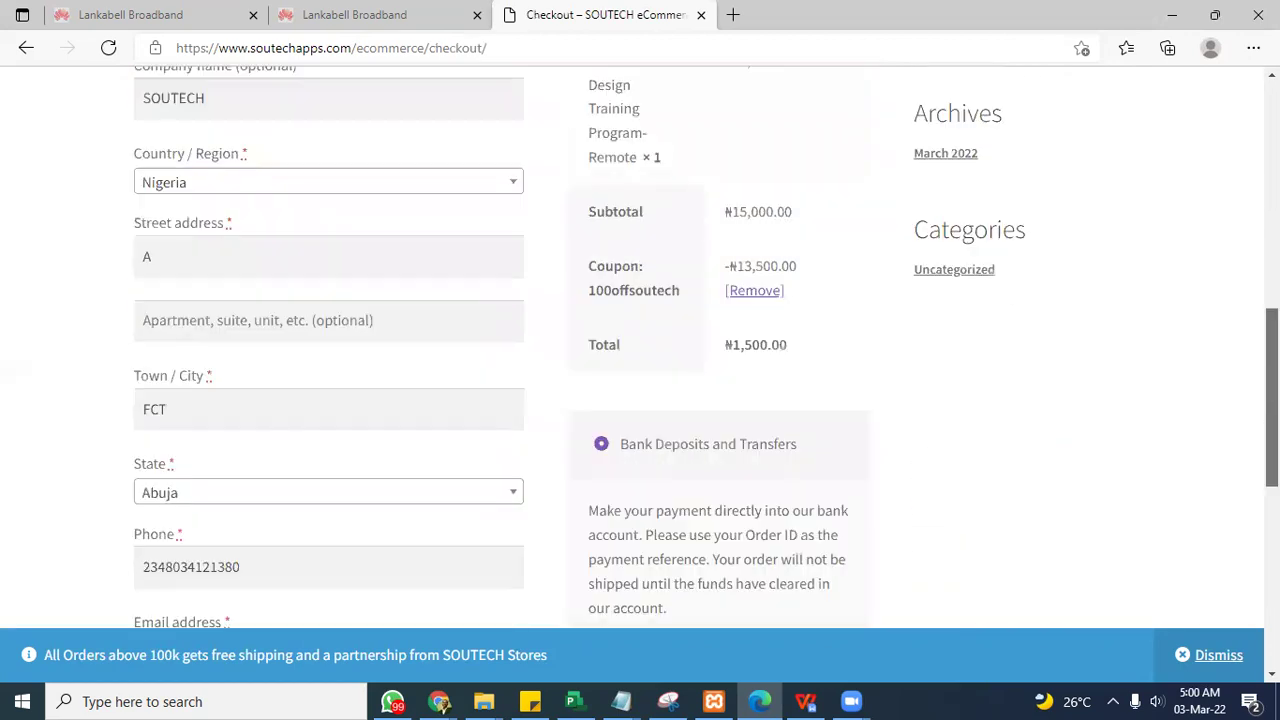
scroll(1134, 466, "down", 5)
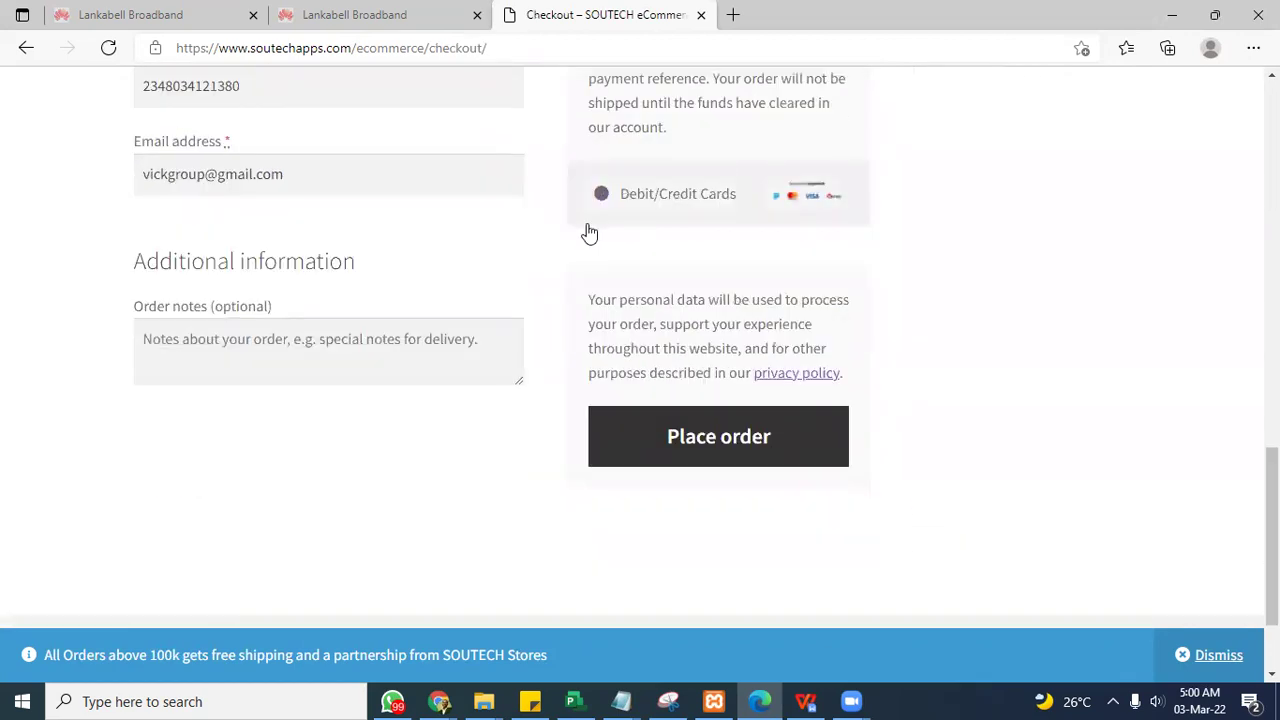
left_click(614, 197)
scroll(1156, 406, "up", 3)
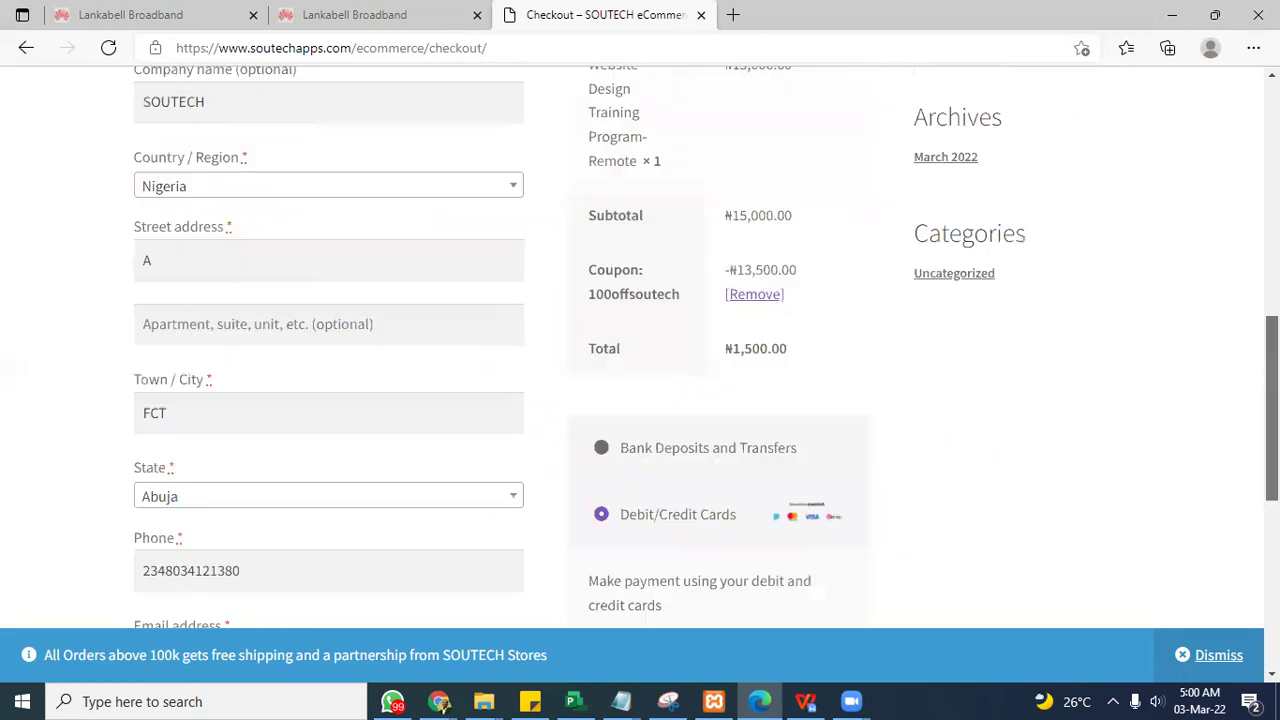
scroll(755, 325, "down", 2)
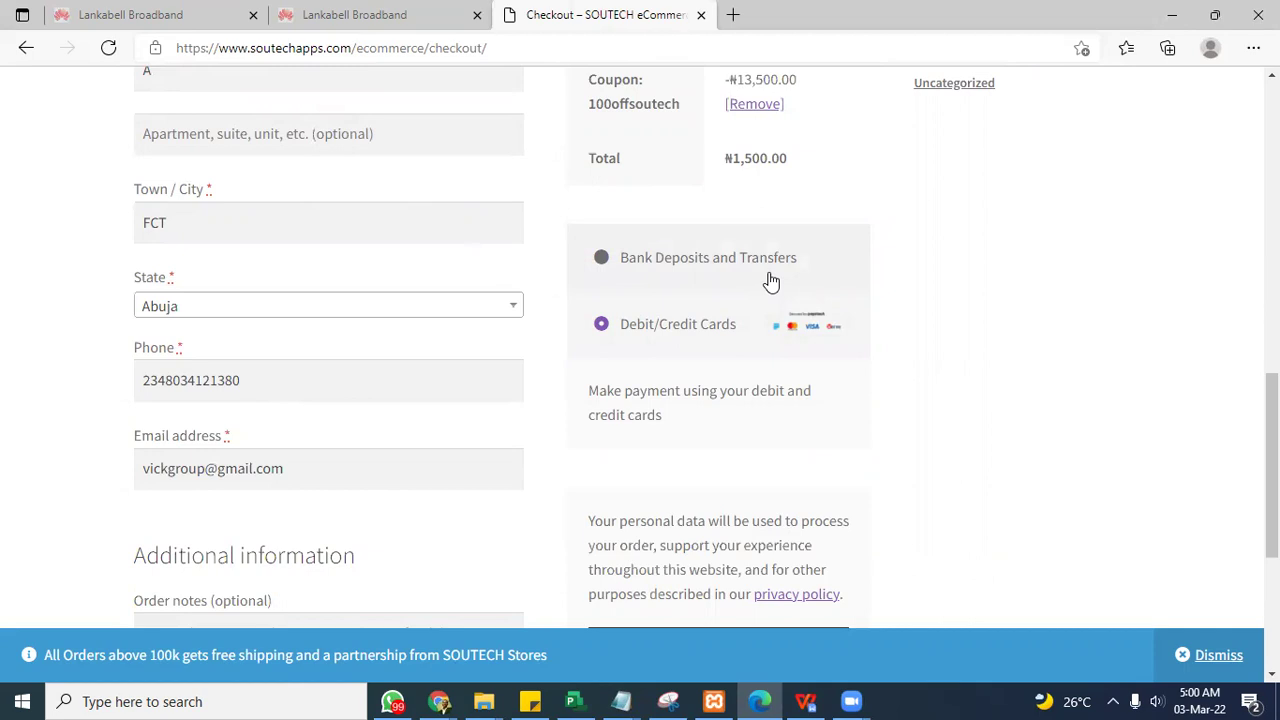
scroll(740, 288, "down", 3)
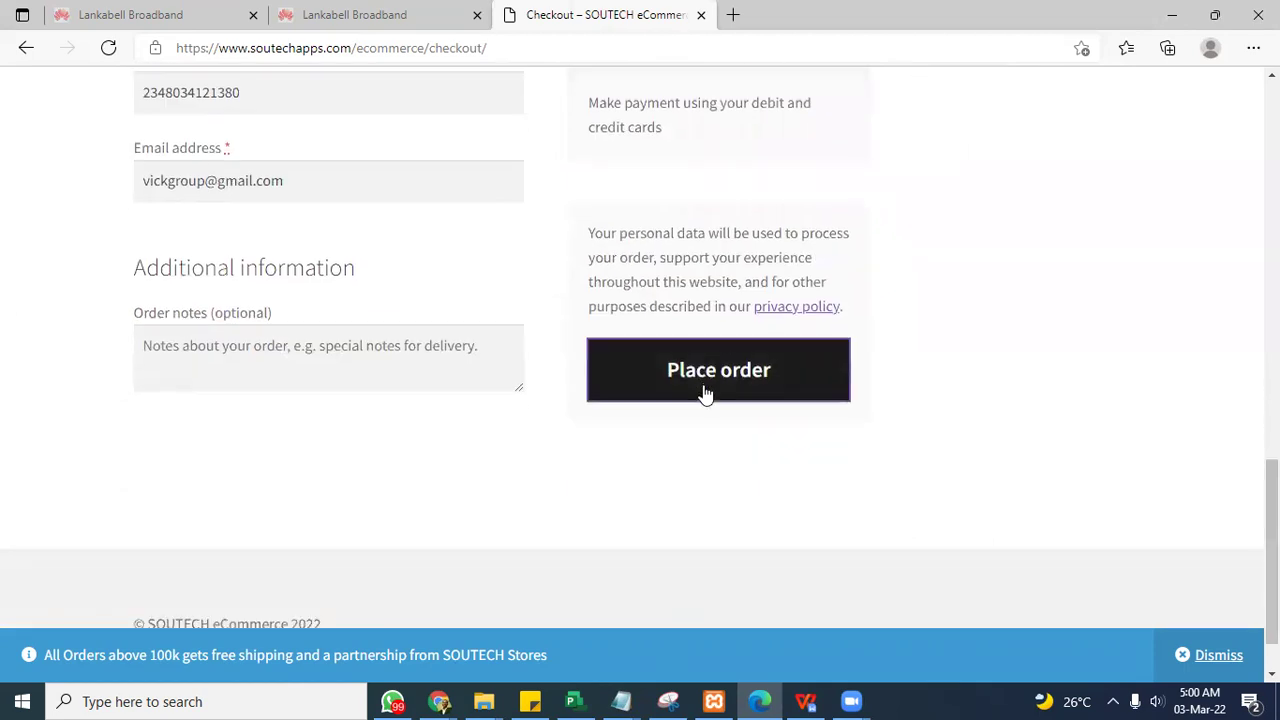
left_click(705, 390)
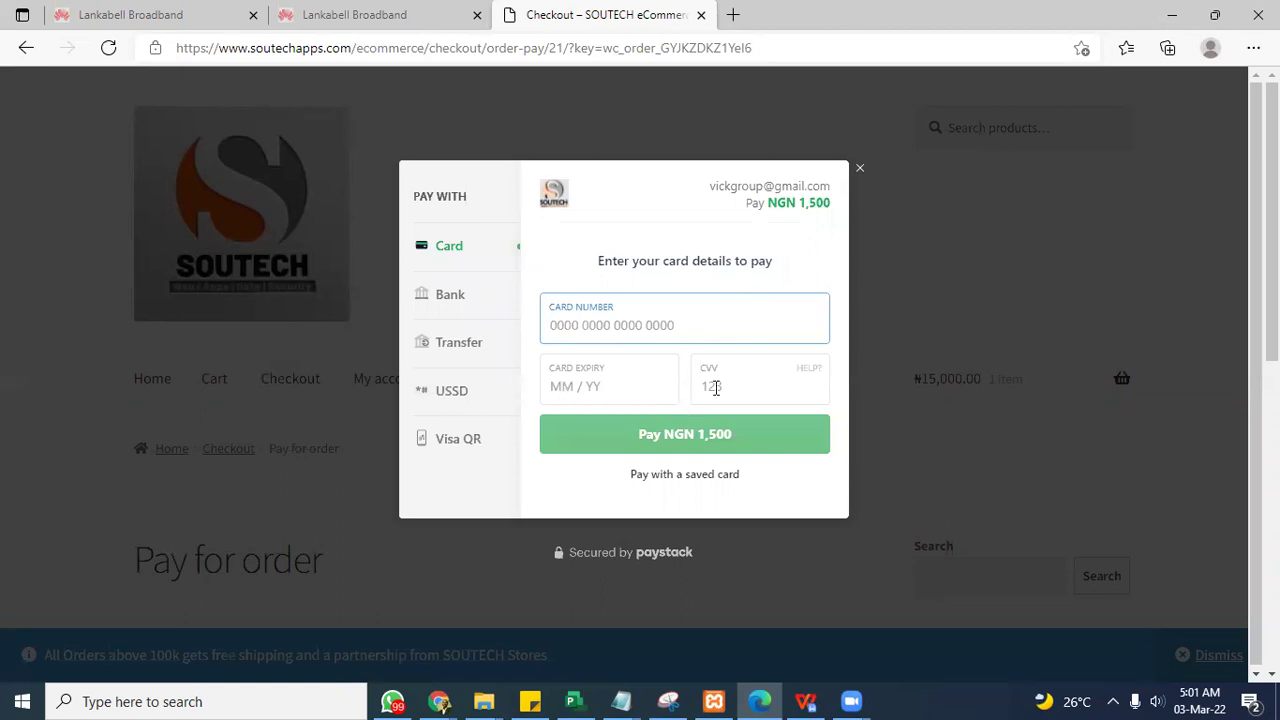
Select Bank payment with Guaranty Trust Bank in the Paystack popup
left_click(468, 302)
left_click(683, 410)
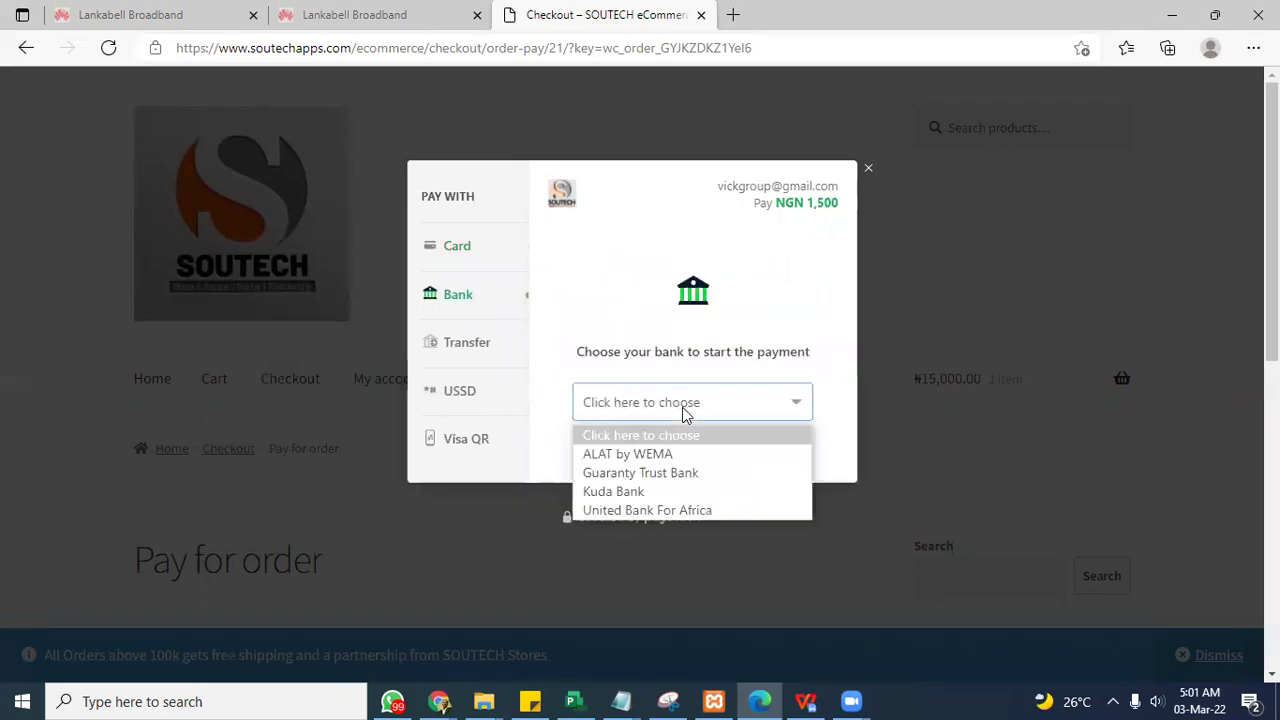
left_click(656, 475)
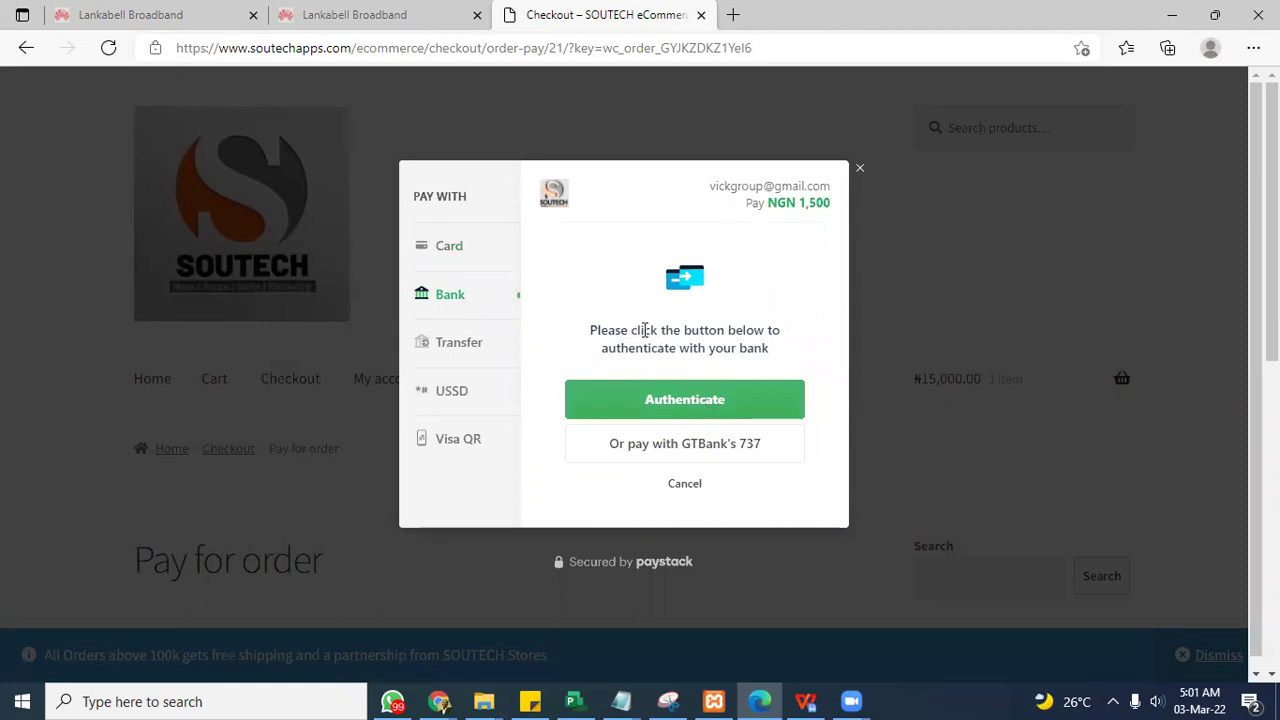
left_click(463, 246)
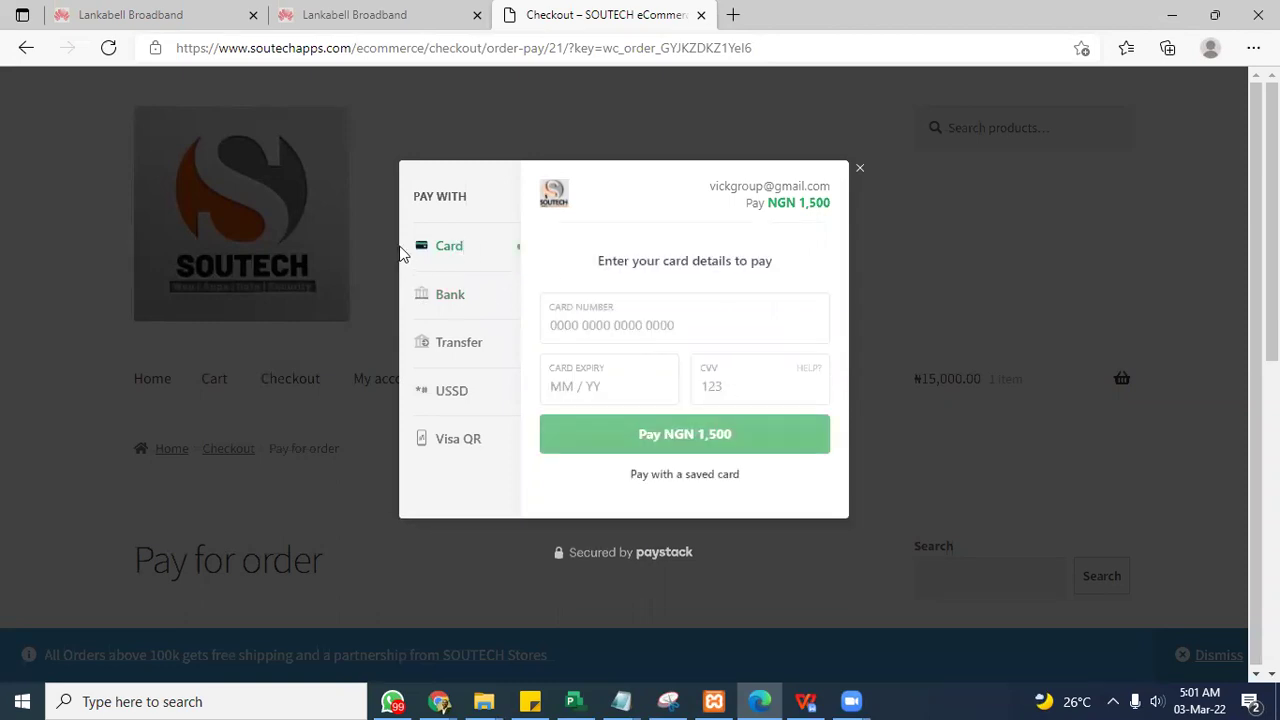
left_click(440, 294)
left_click(458, 342)
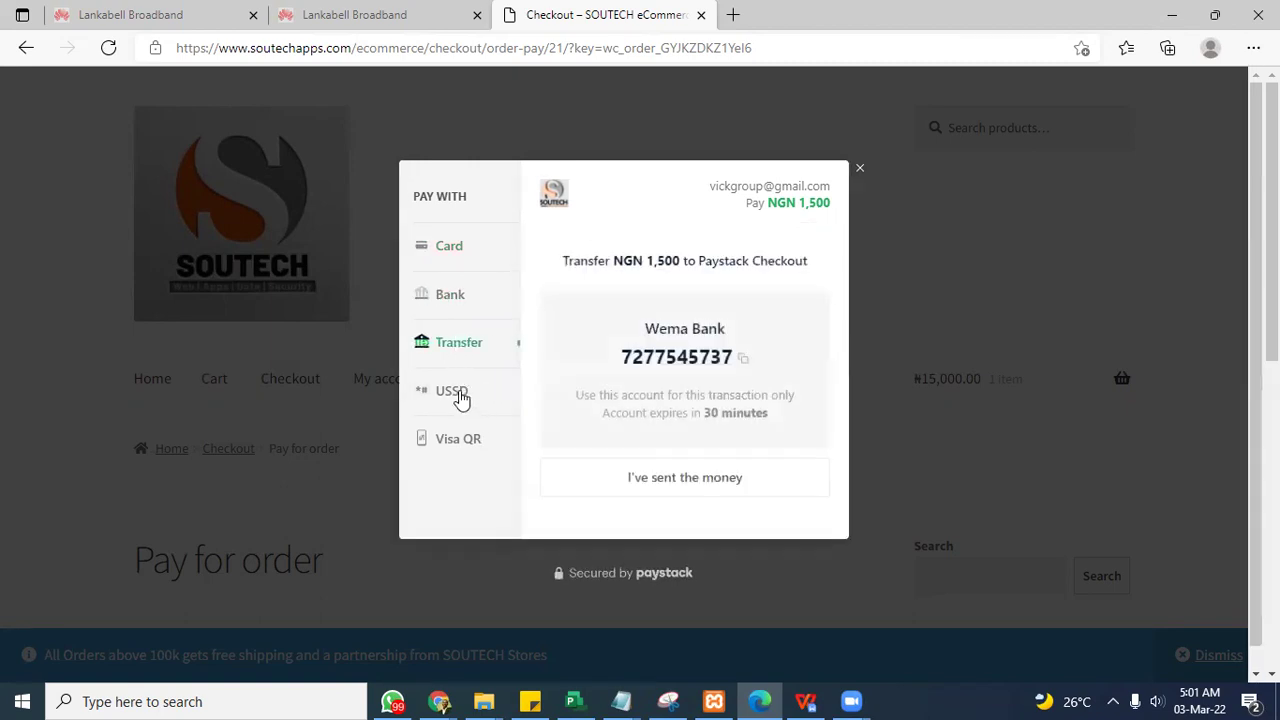
left_click(449, 250)
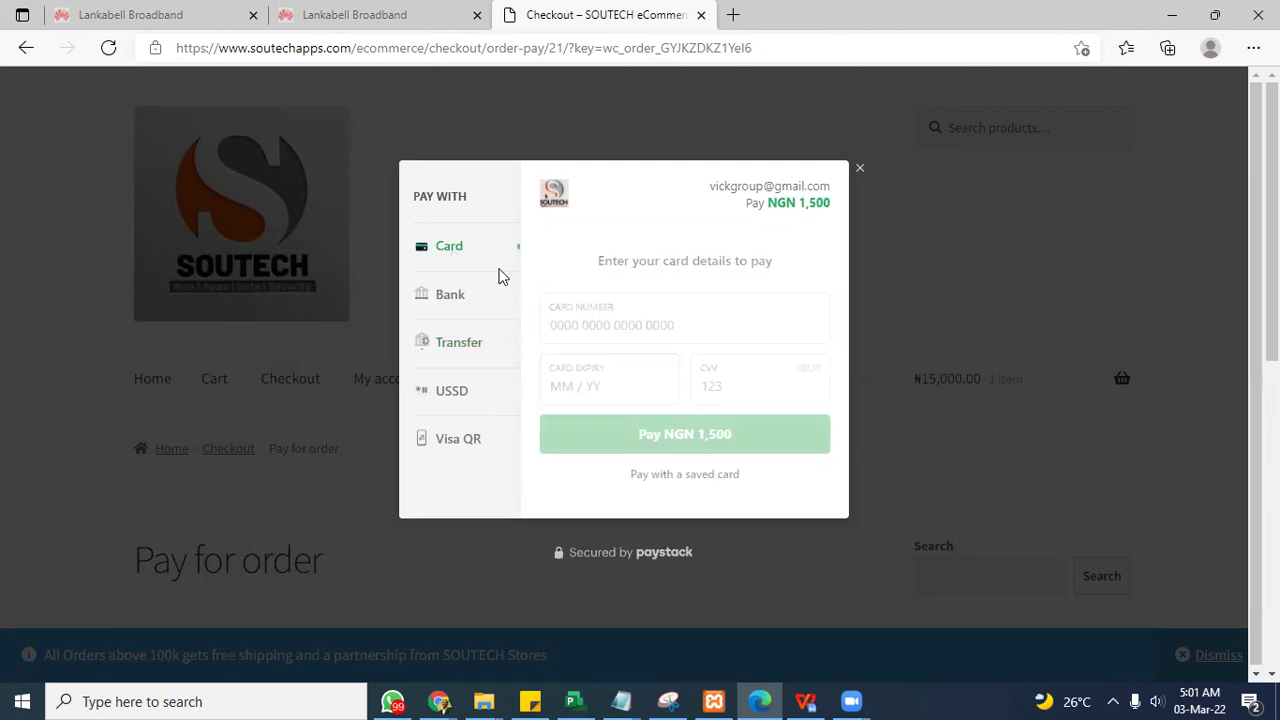
left_click(450, 305)
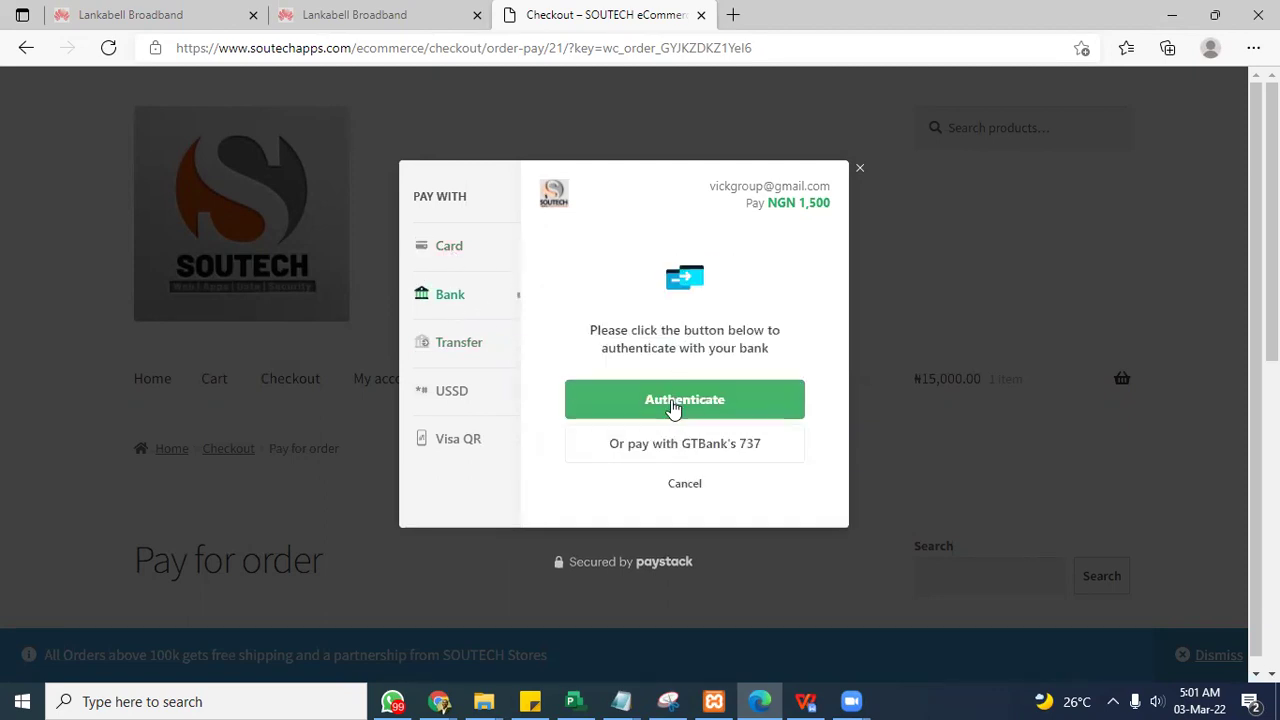
Authenticate with the bank and scroll the GTPay form to the account and token fields
left_click(675, 402)
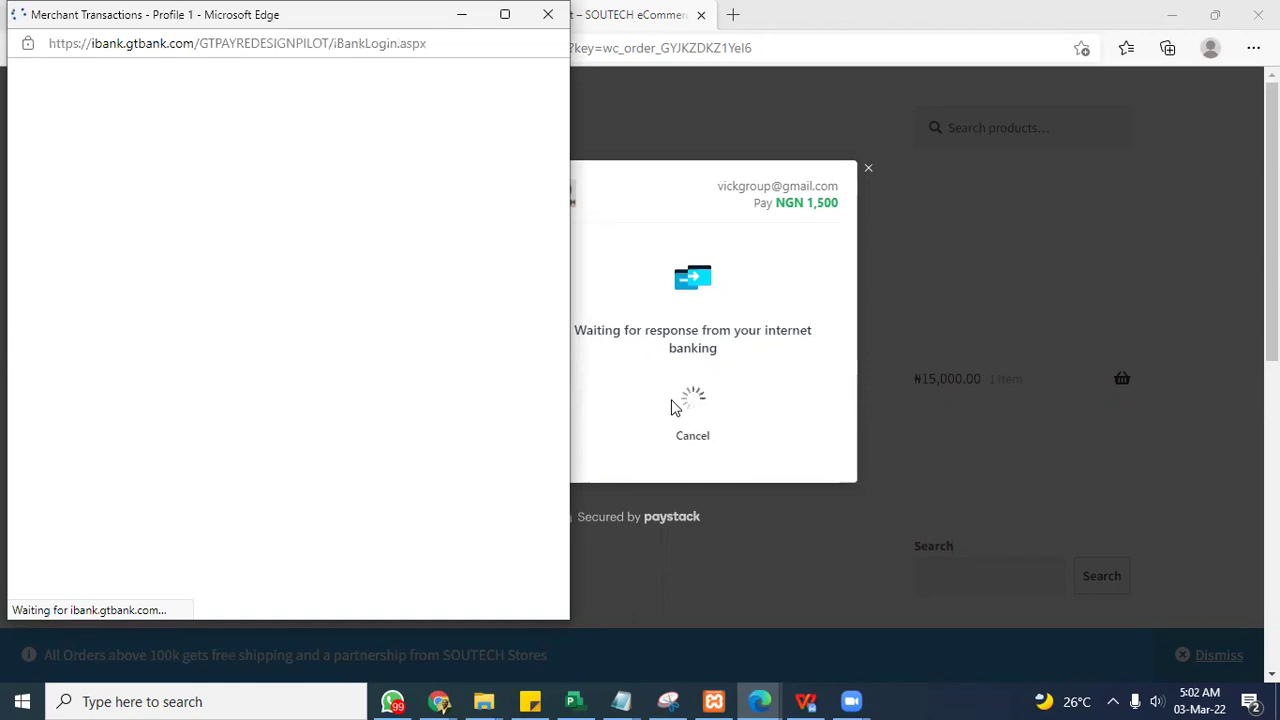
left_click_drag(564, 212, 579, 475)
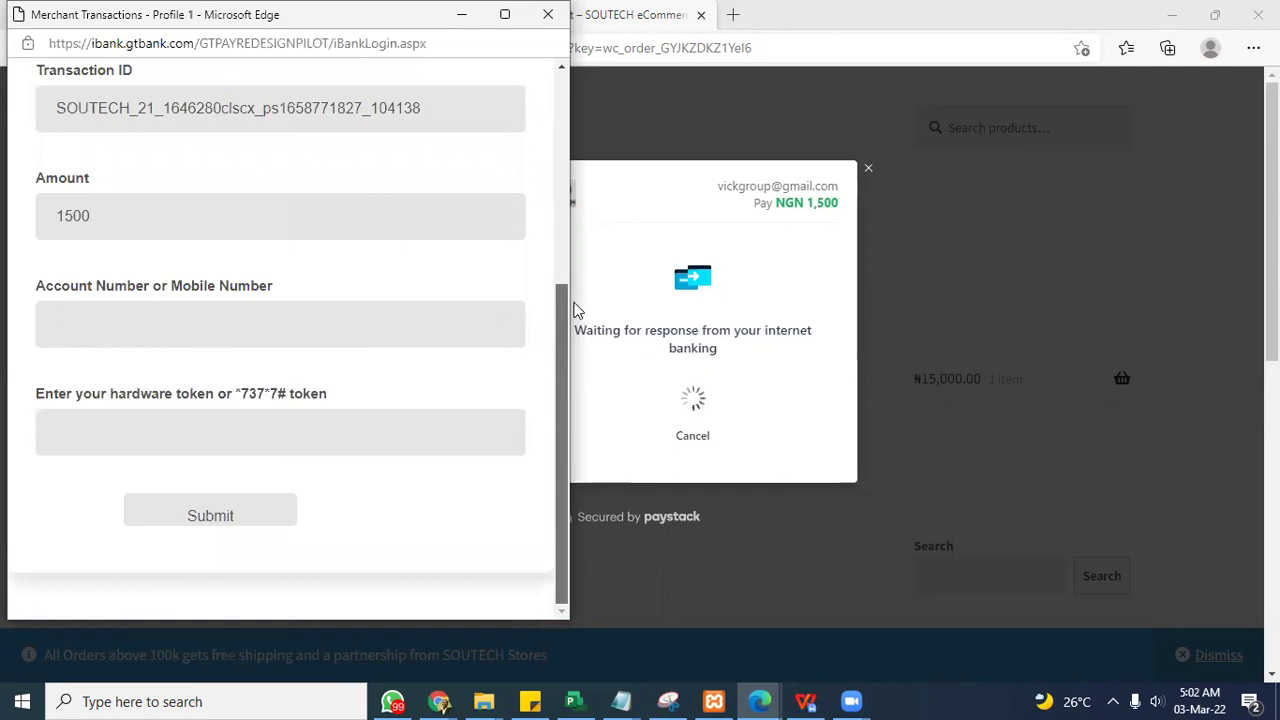
scroll(570, 336, "up", 2)
scroll(581, 440, "down", 2)
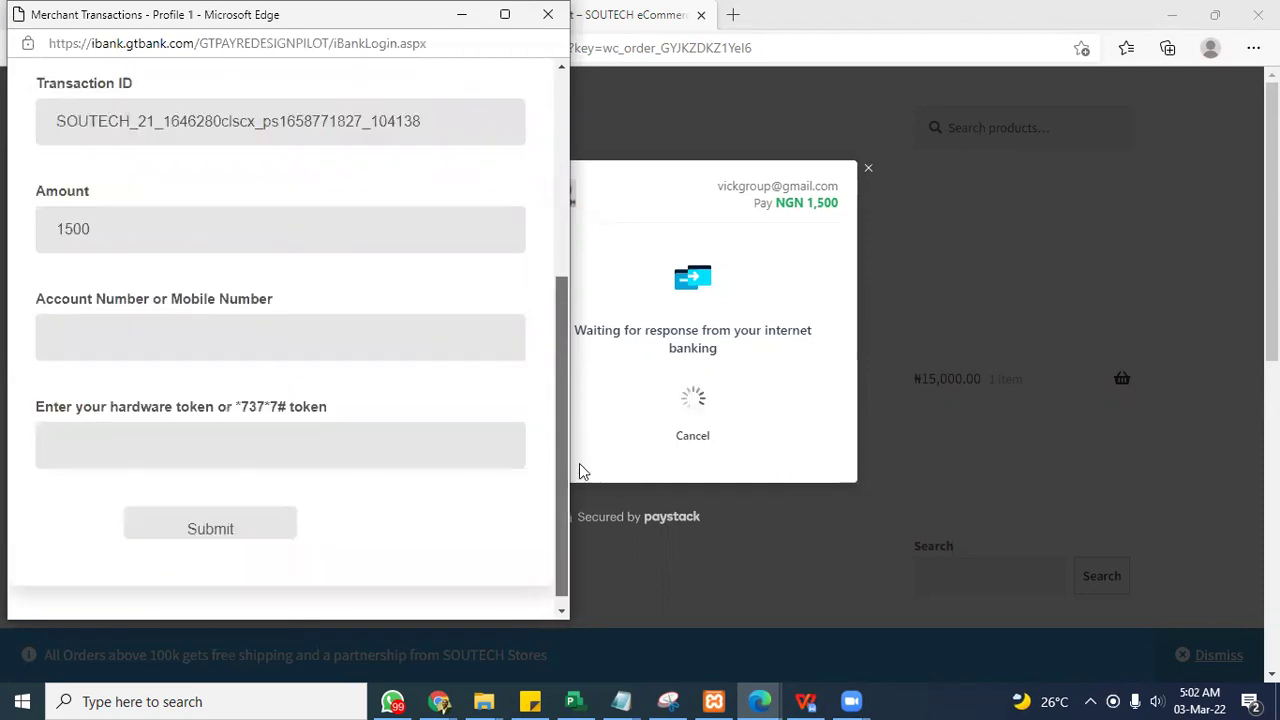
scroll(580, 464, "down", 1)
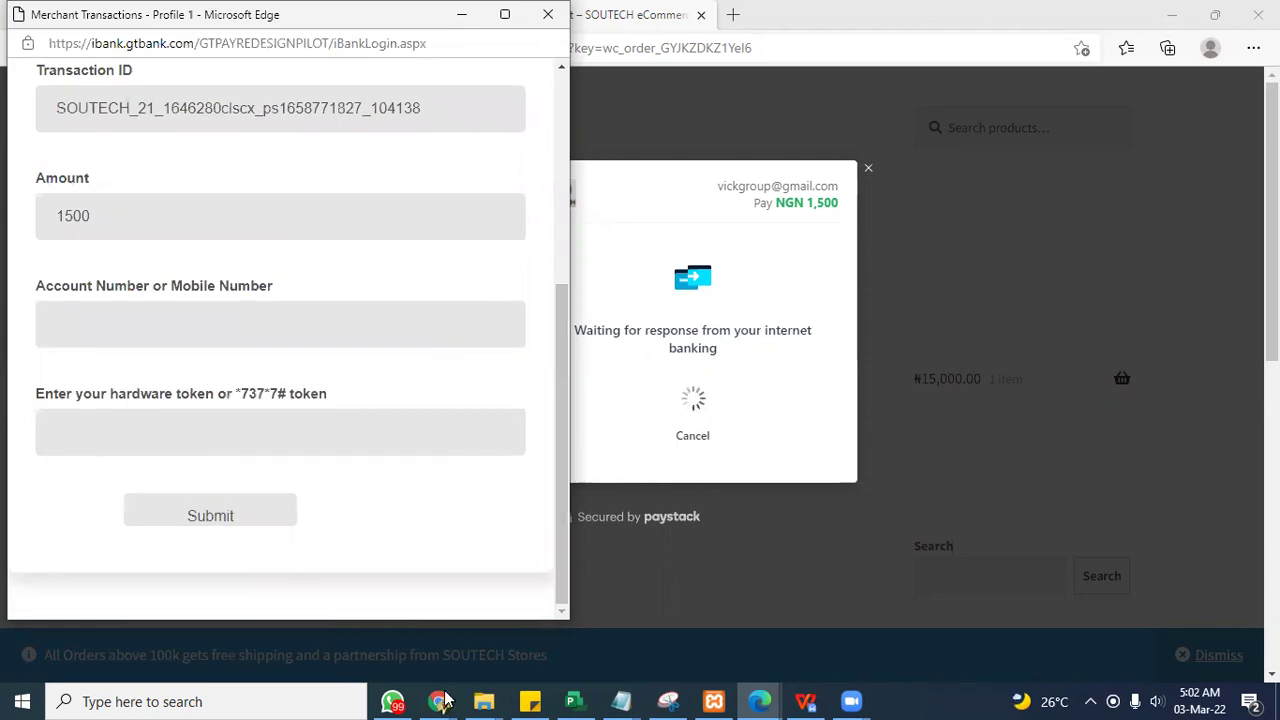
Google the founder's name with 'soutechventures' in Chrome, then restore the Edge GTPay payment window
left_click(987, 14)
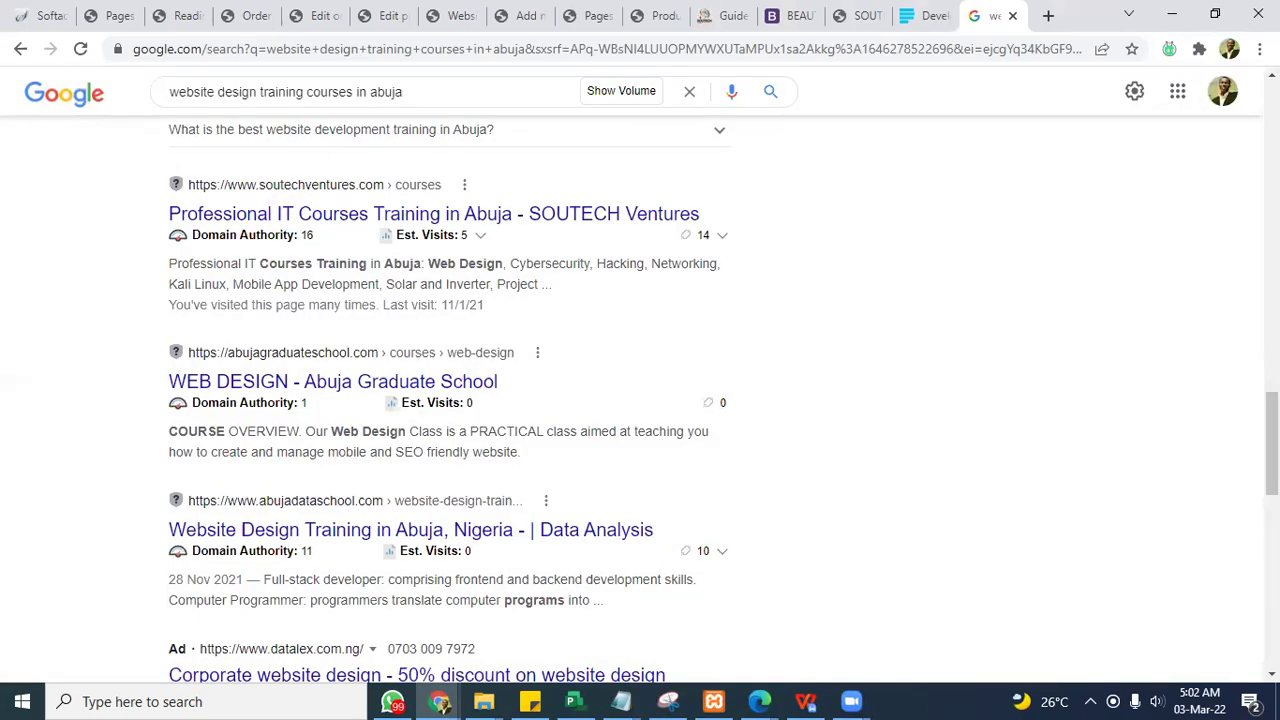
left_click_drag(1272, 443, 1272, 130)
left_click_drag(449, 111, 3, 66)
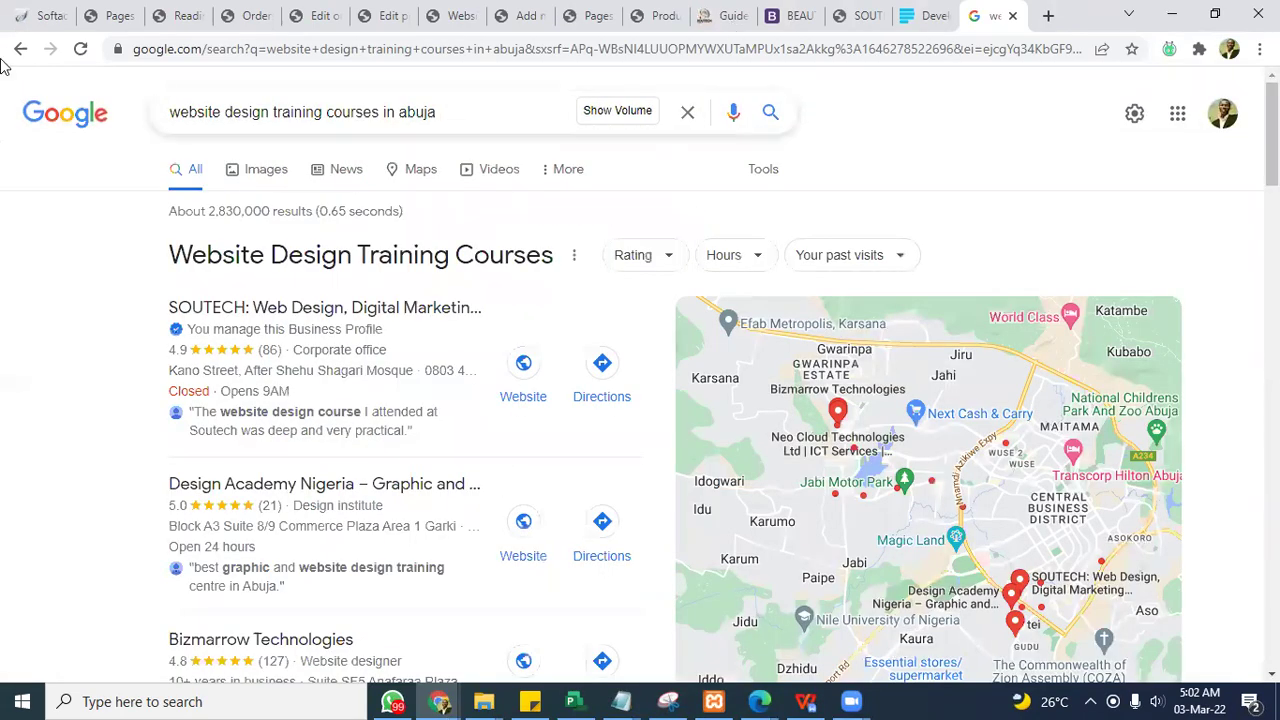
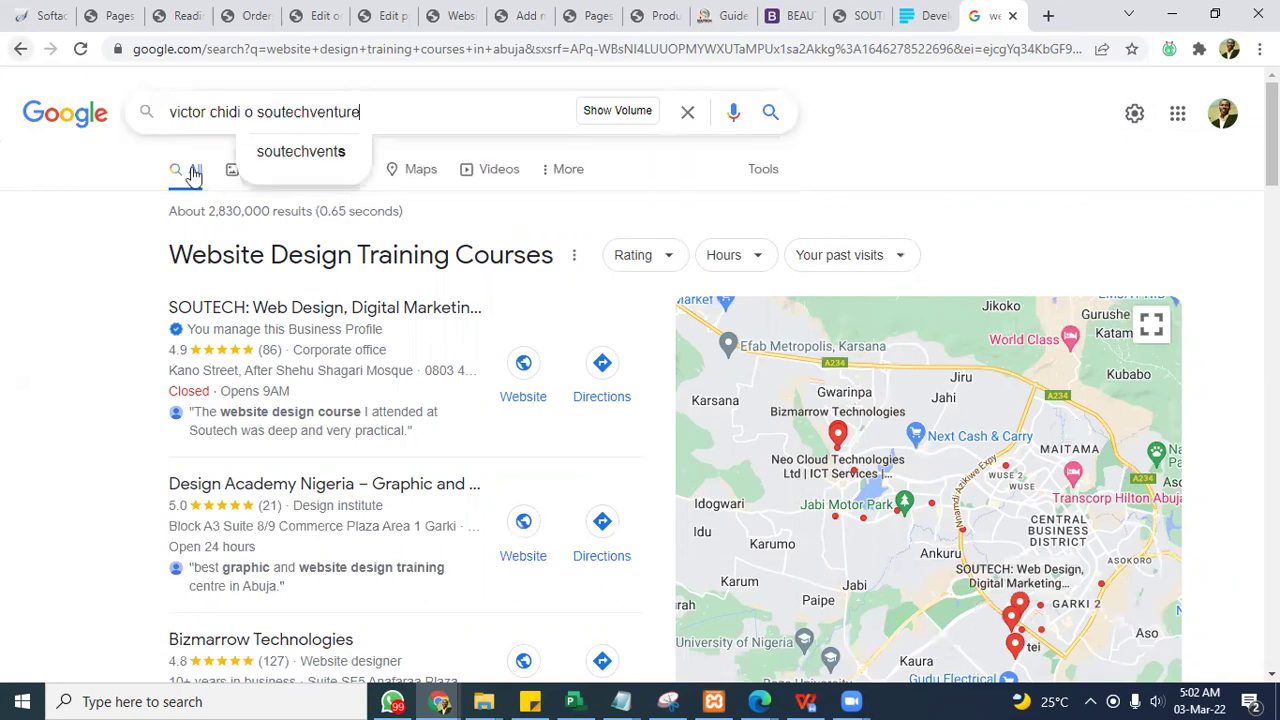
key("Return")
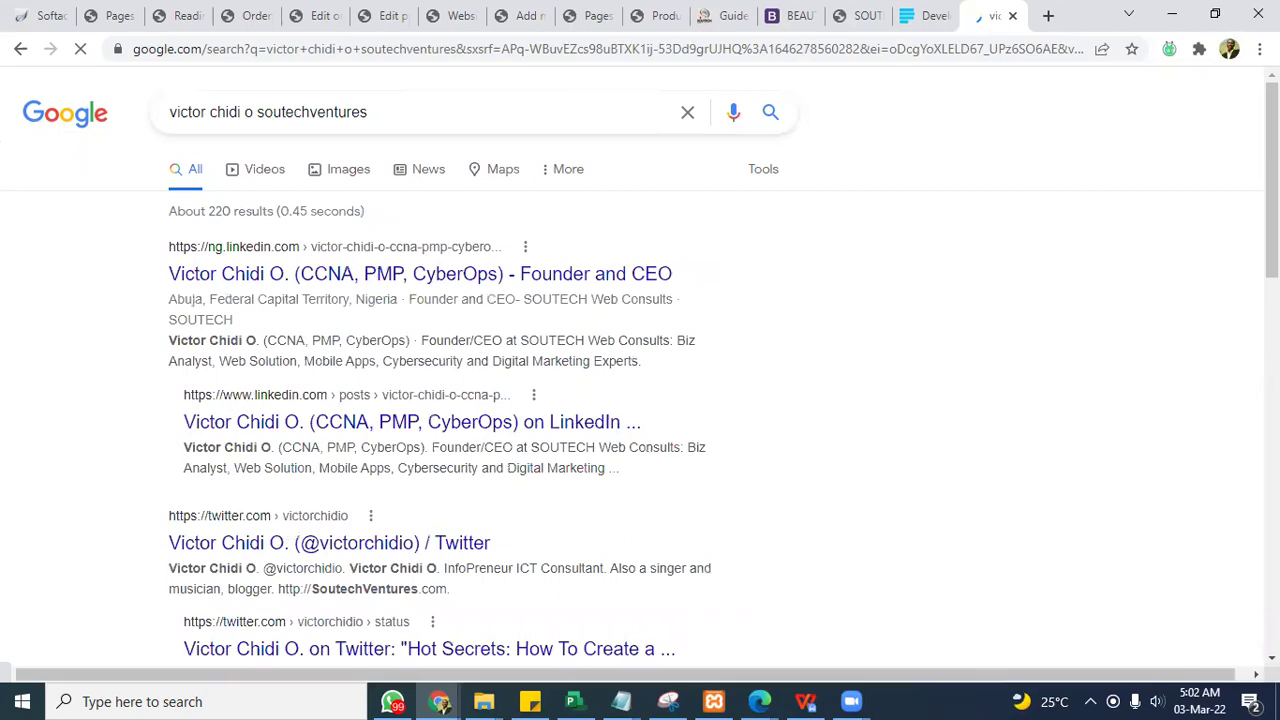
scroll(640, 400, "down", 2)
scroll(377, 110, "up", 2)
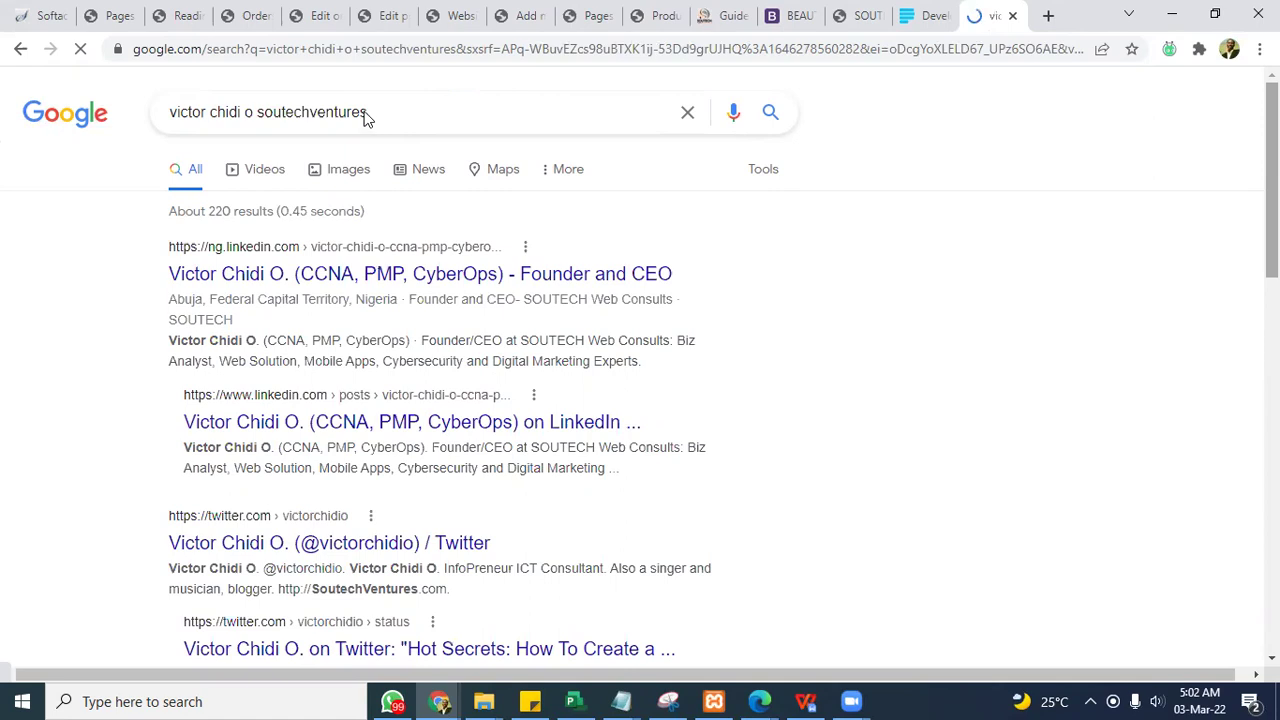
left_click(443, 700)
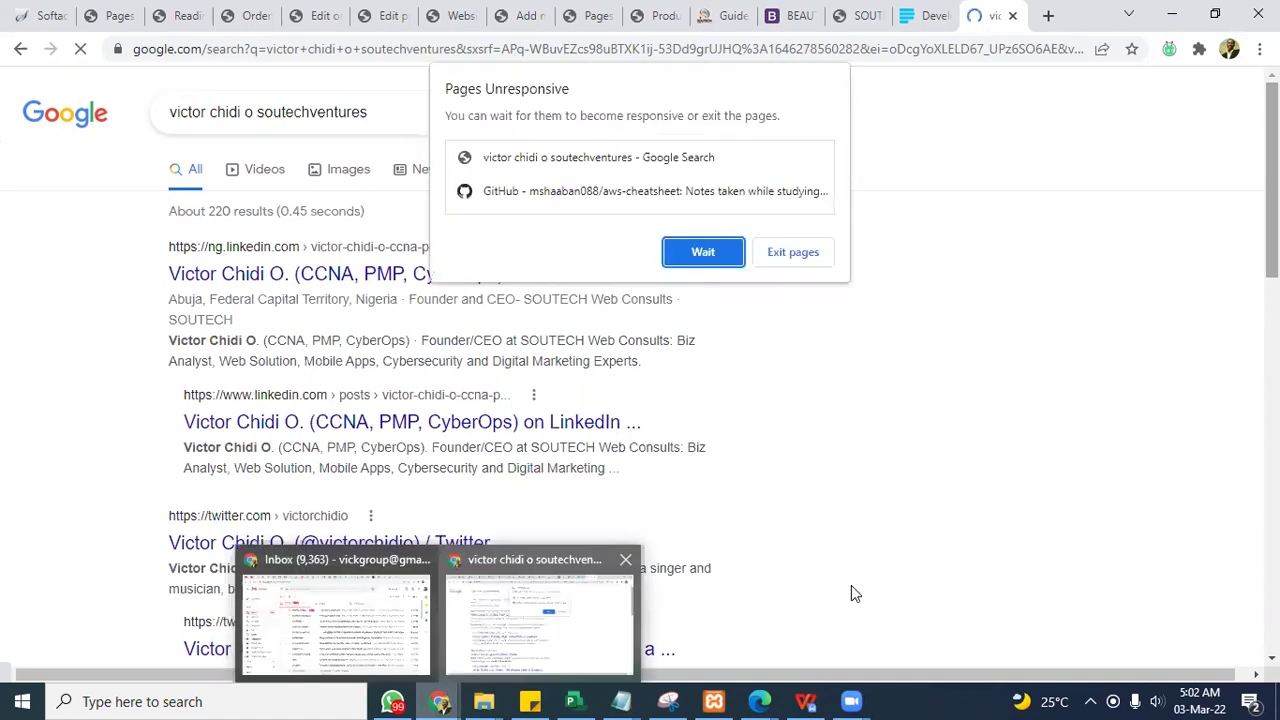
left_click(760, 700)
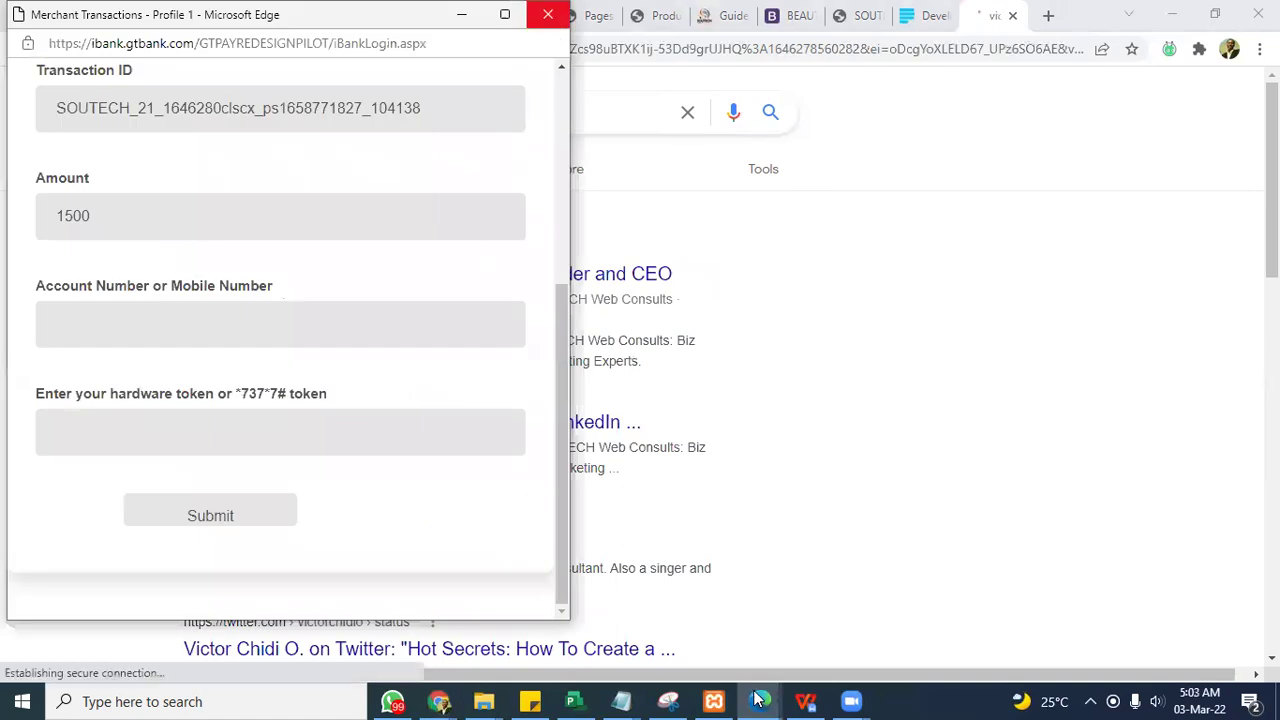
Switch the Paystack payment to card, enter the PIN and one-time code, and authorize it
left_click(548, 14)
key("alt+Tab")
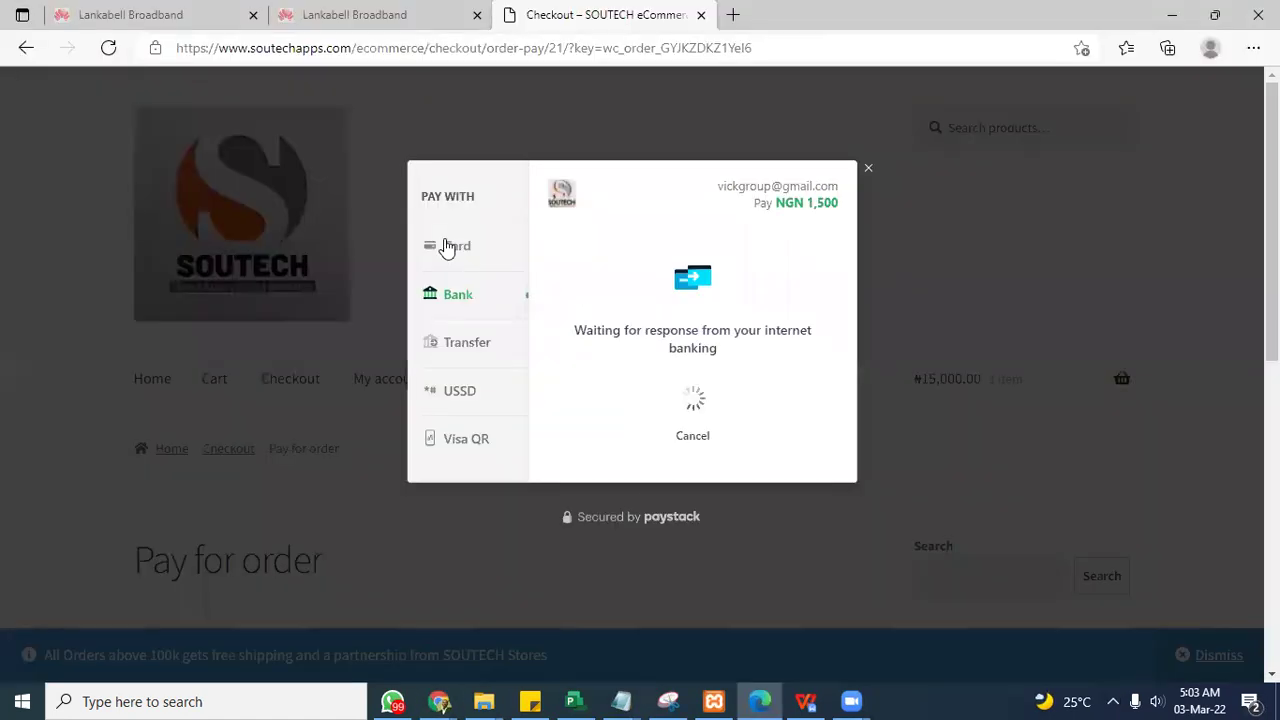
left_click(448, 246)
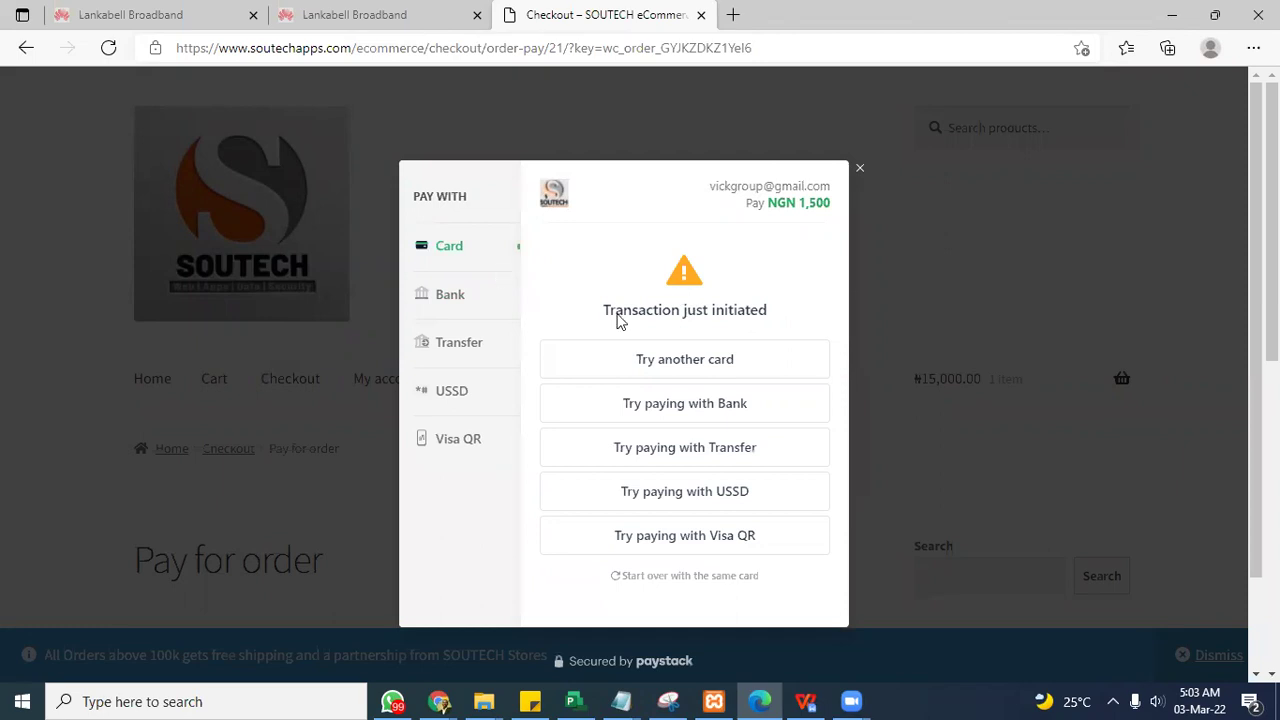
left_click(710, 372)
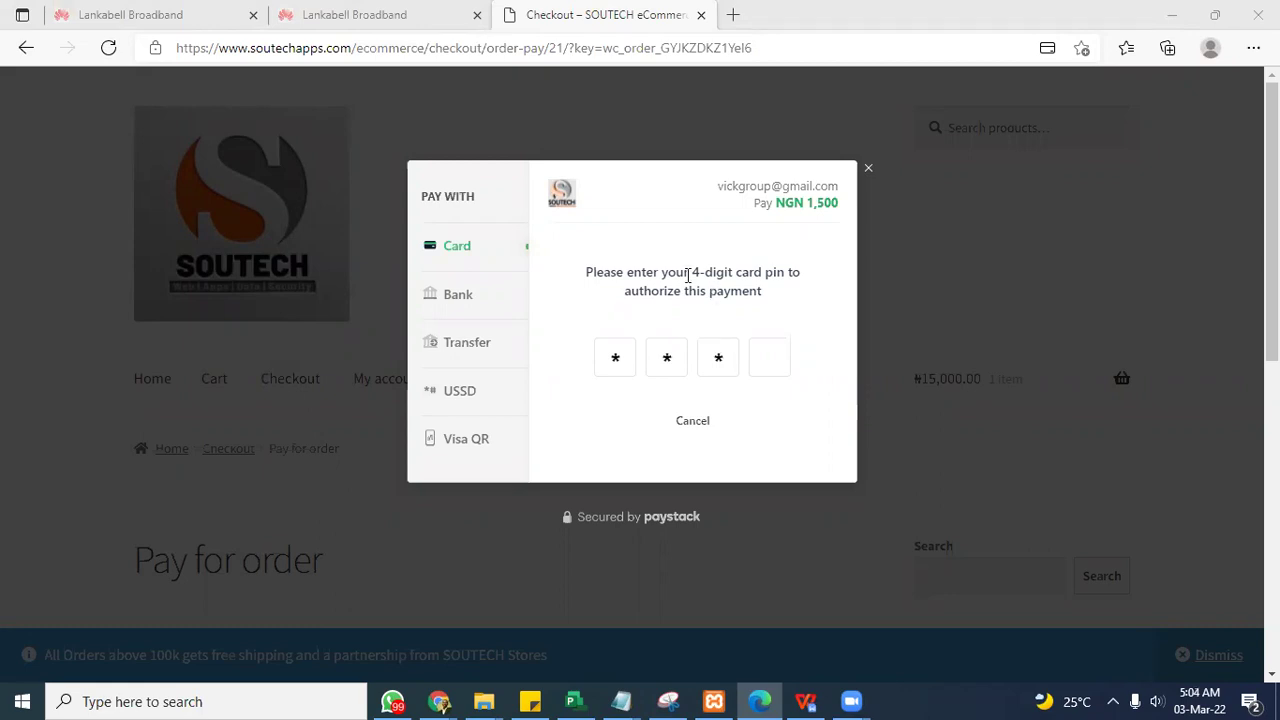
left_click(768, 361)
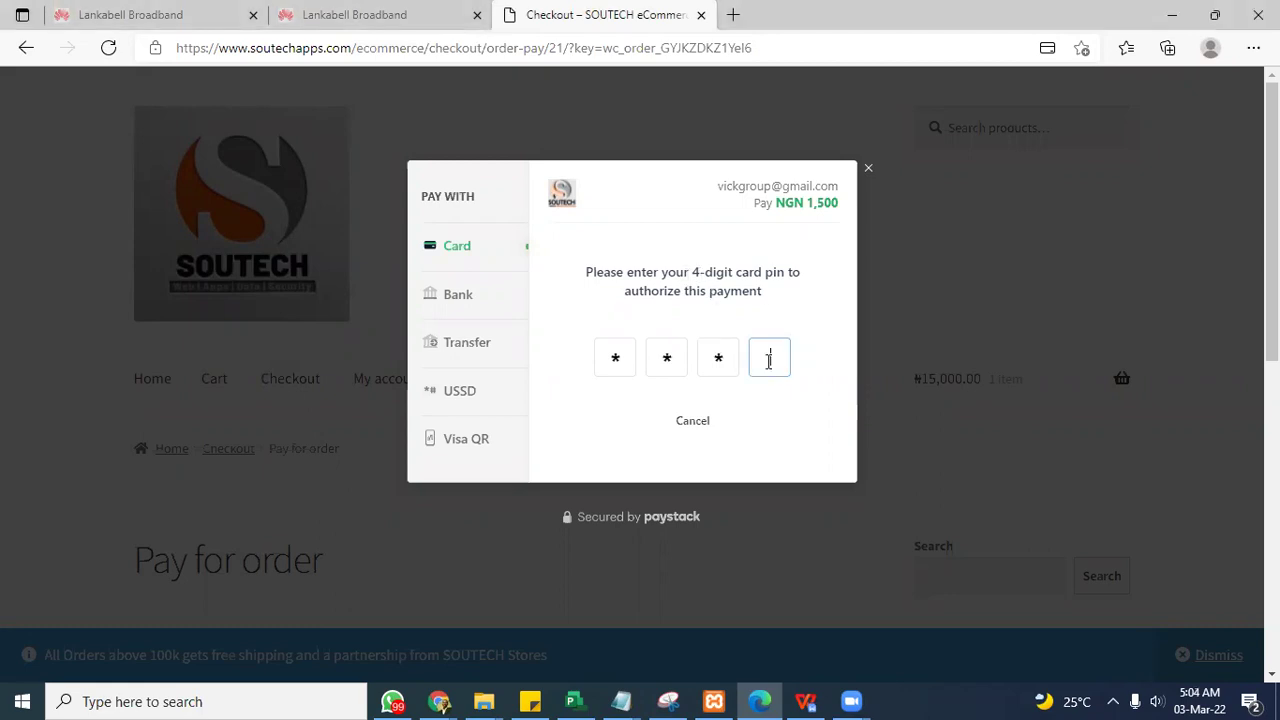
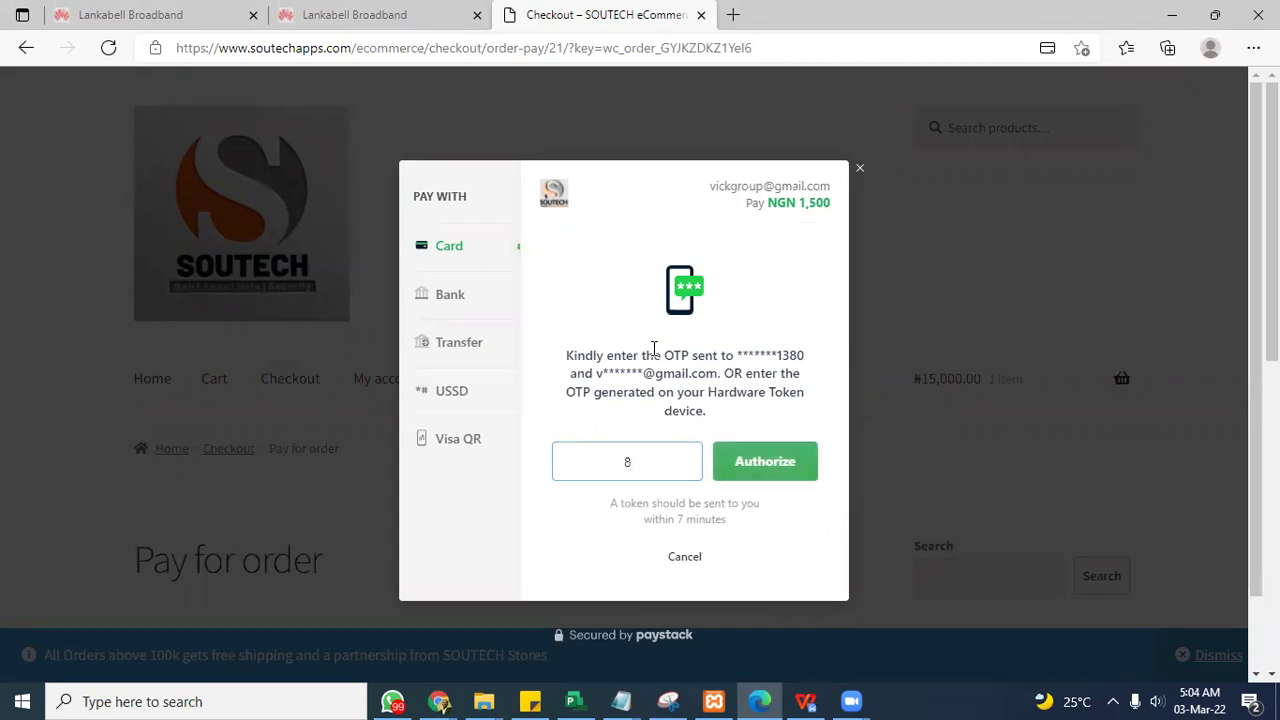
left_click(772, 463)
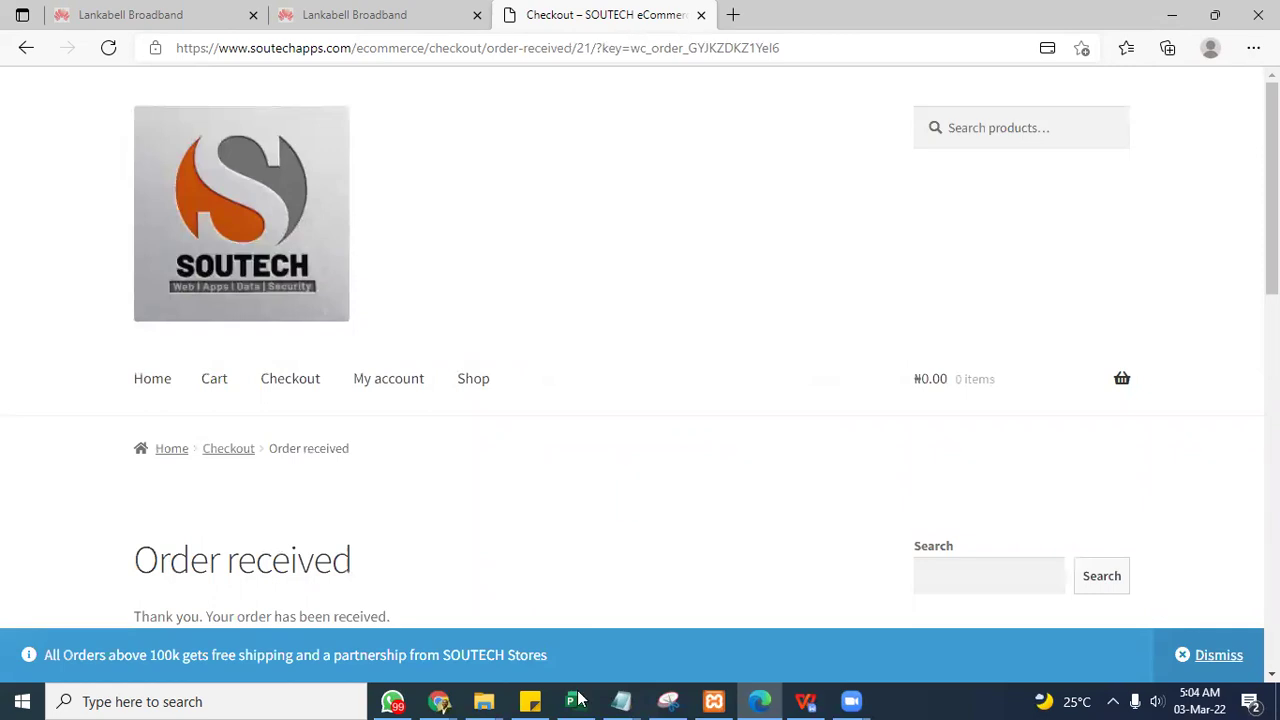
Open the Paystack receipt email in Gmail and scroll to the NGN 1,500.00 transaction details
mouse_move(440, 700)
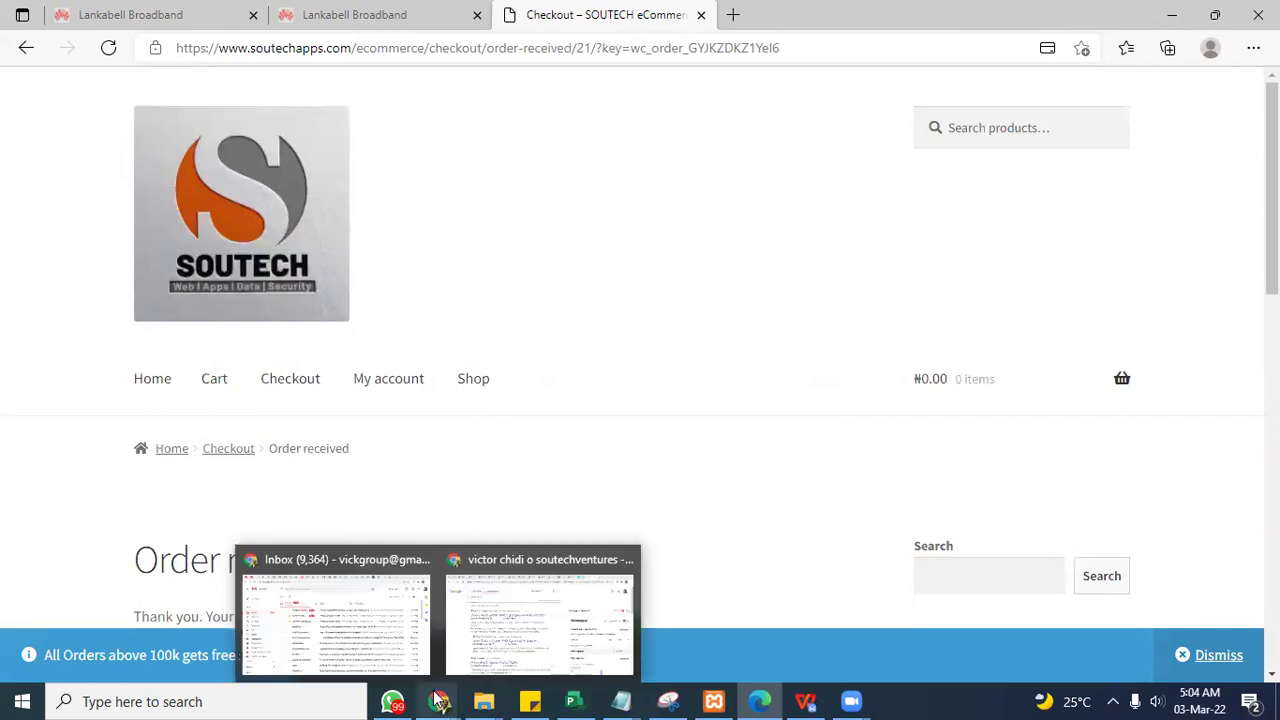
left_click(371, 615)
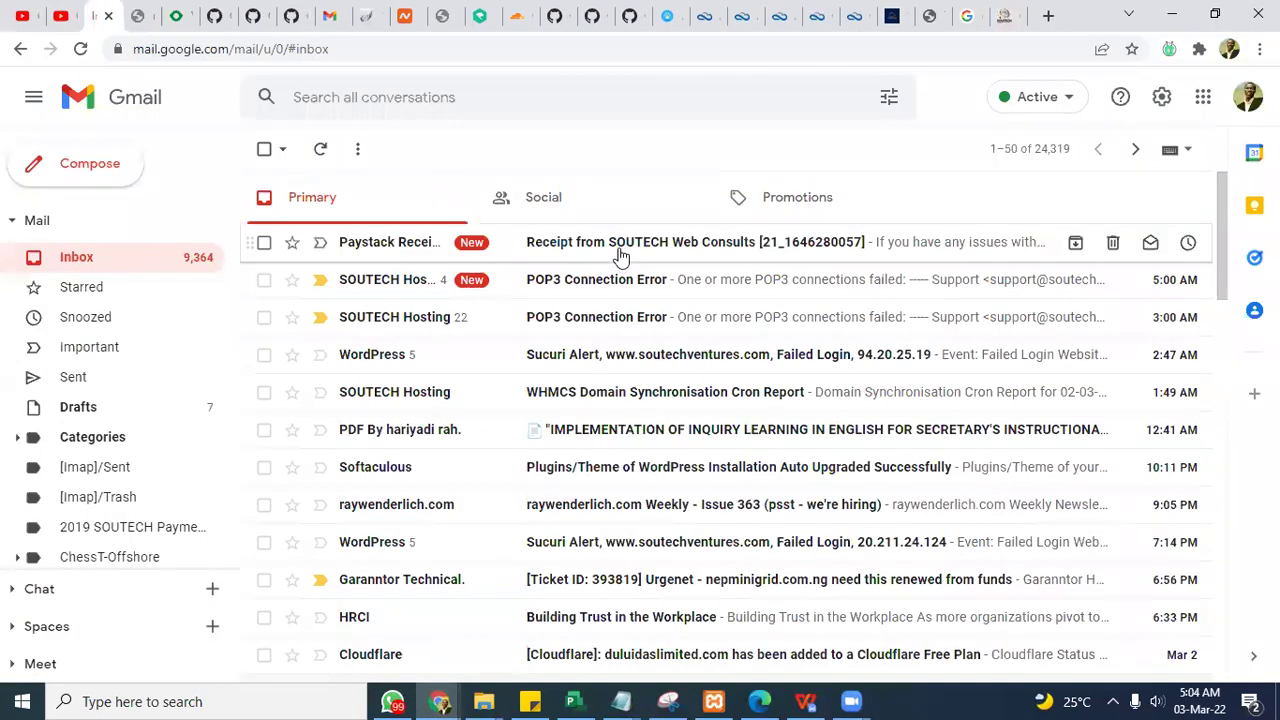
left_click(620, 255)
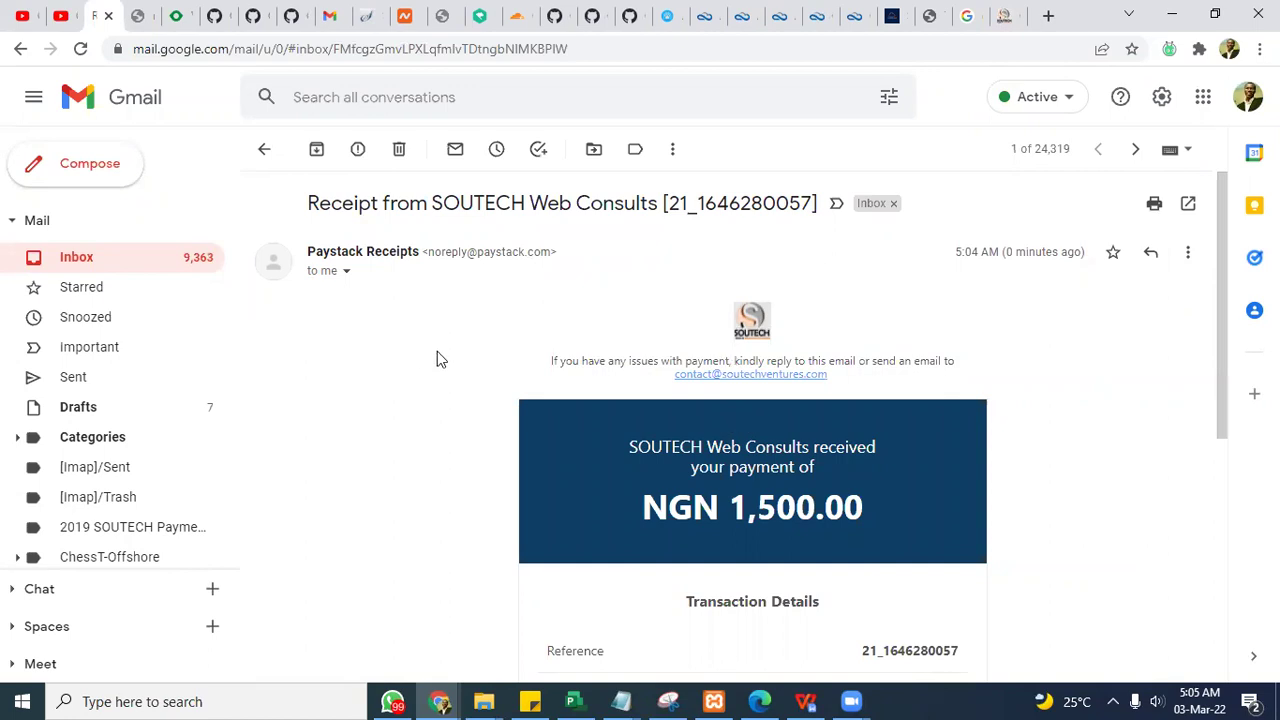
left_click_drag(1220, 251, 1240, 481)
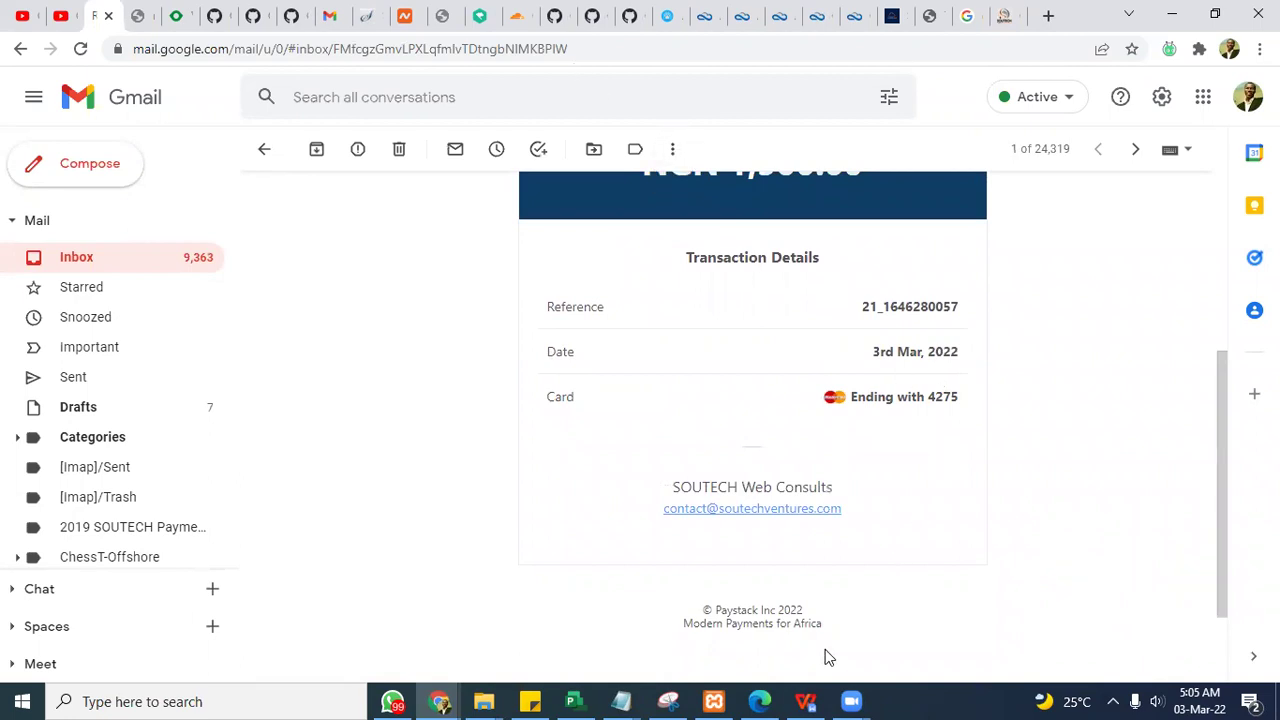
Switch between the order-received page and other browser windows, ending on Chrome's WooCommerce Orders tab
mouse_move(762, 700)
left_click(765, 634)
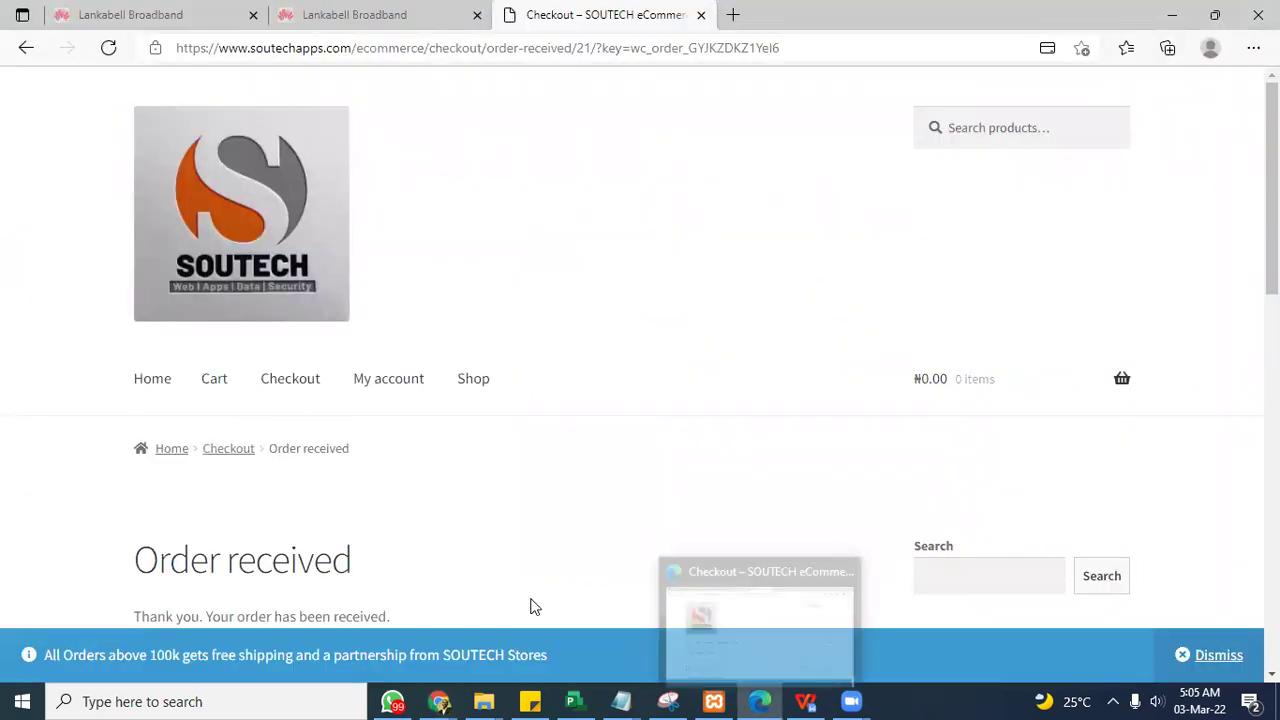
left_click(763, 700)
left_click(763, 700)
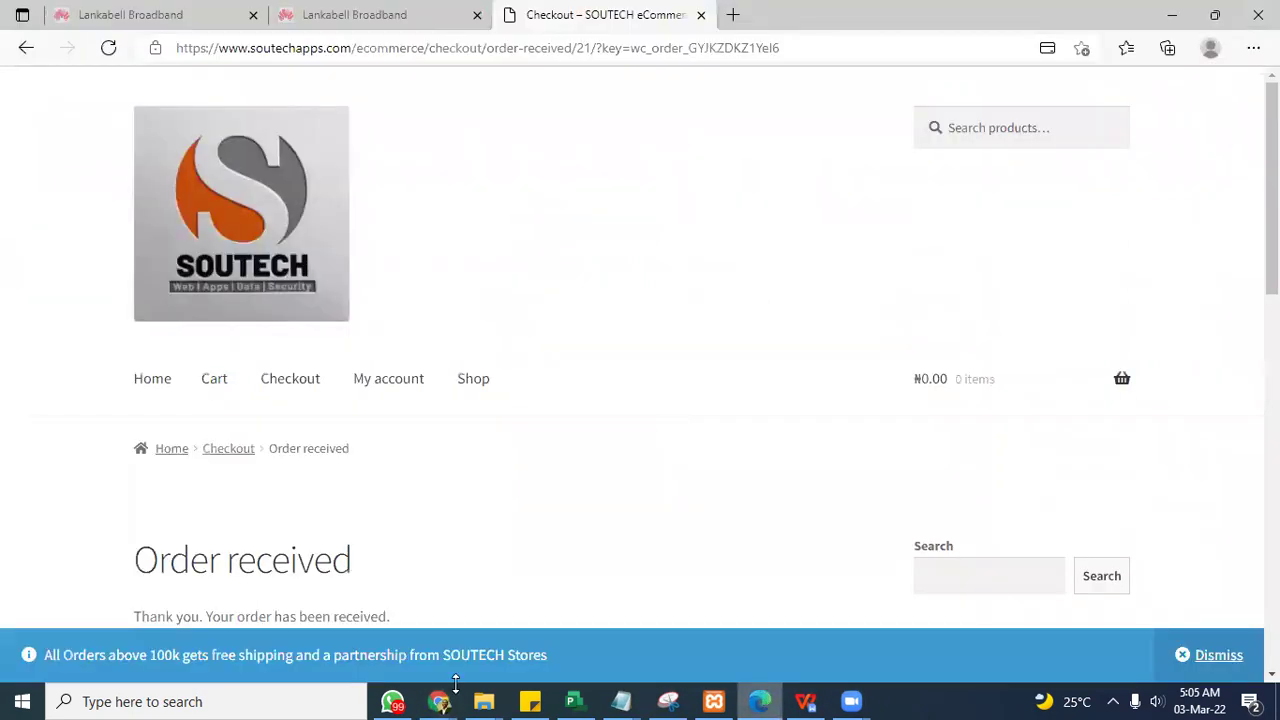
left_click(440, 700)
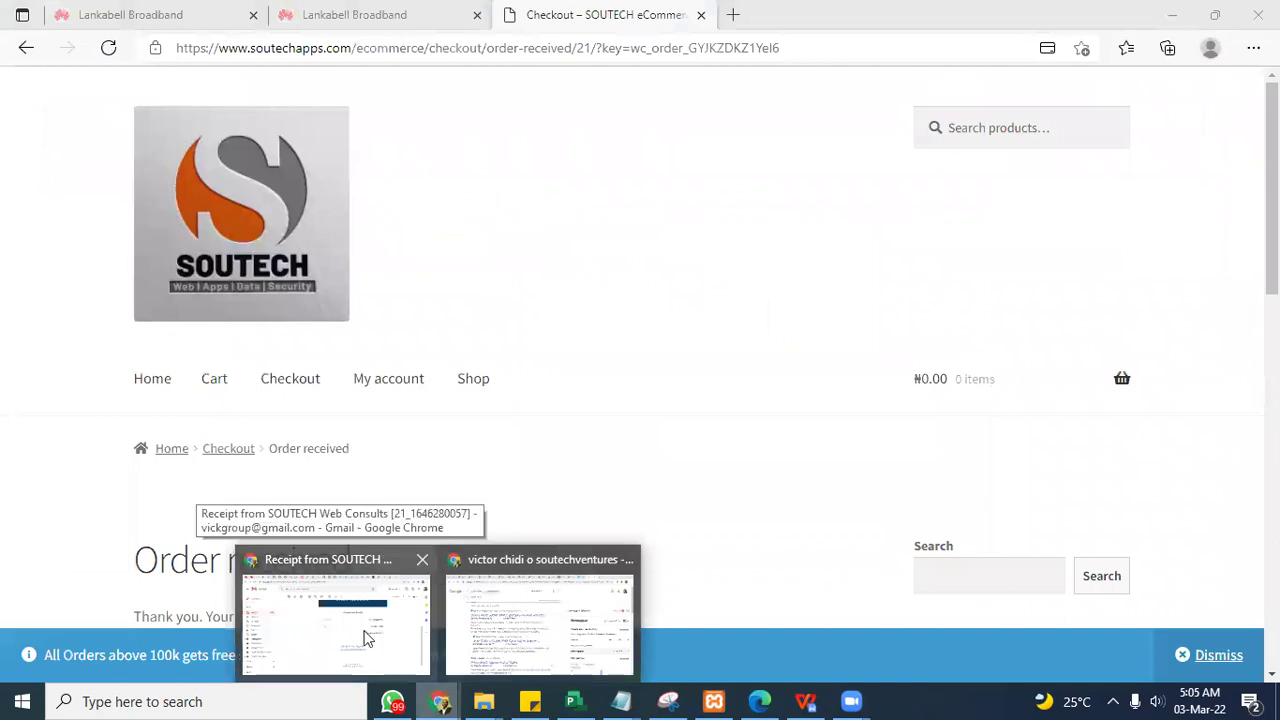
left_click(491, 639)
Reload WooCommerce Orders to show new order #21 as Processing, then go to Paystack's API Keys & Webhooks page
left_click(256, 12)
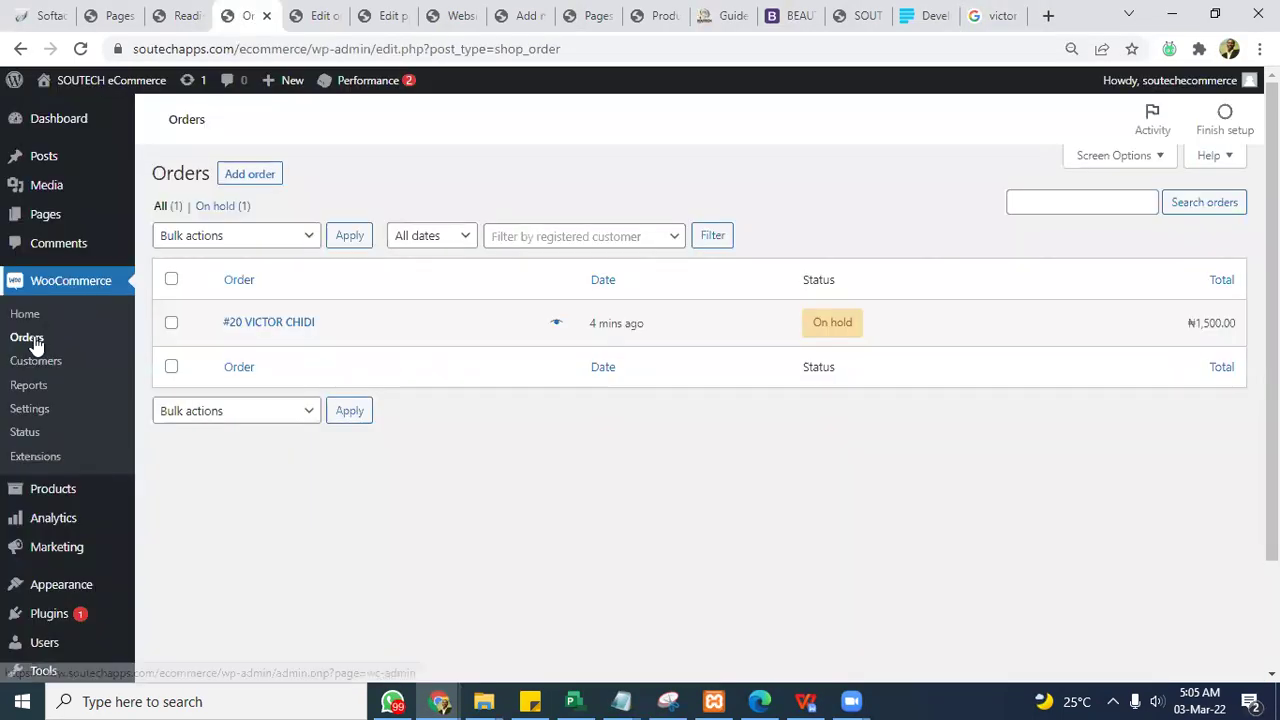
left_click(35, 338)
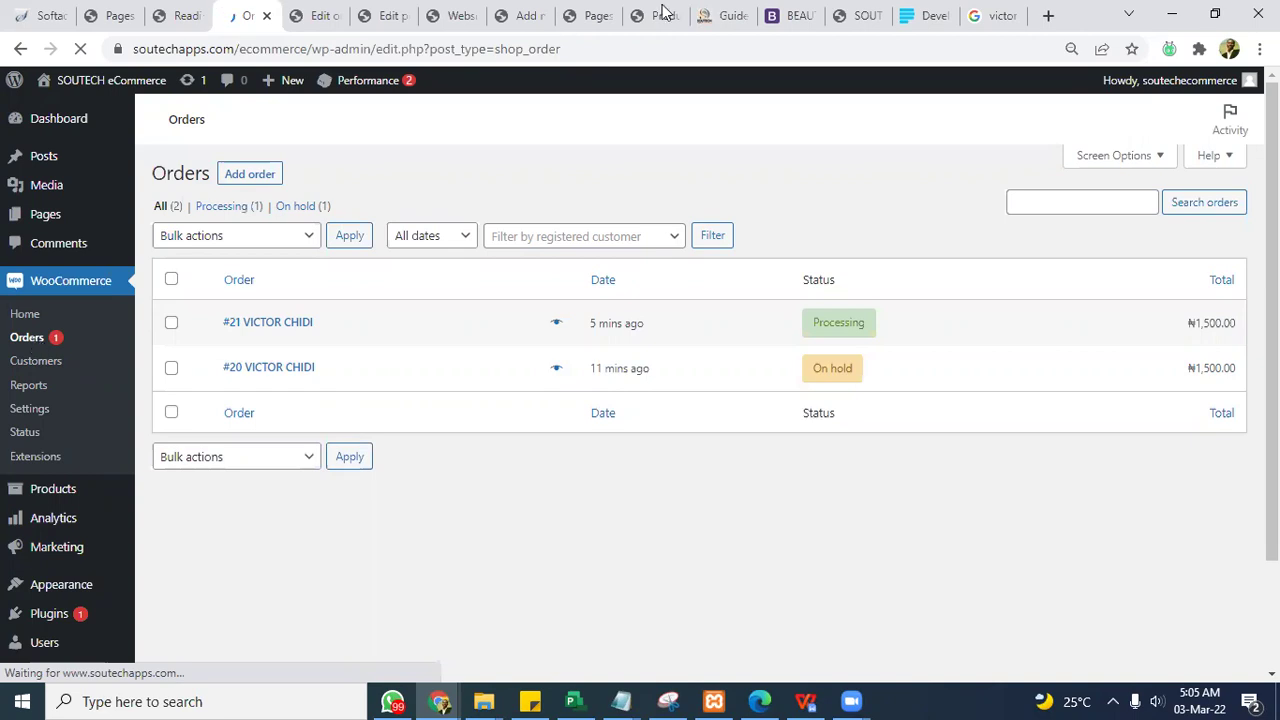
left_click(912, 10)
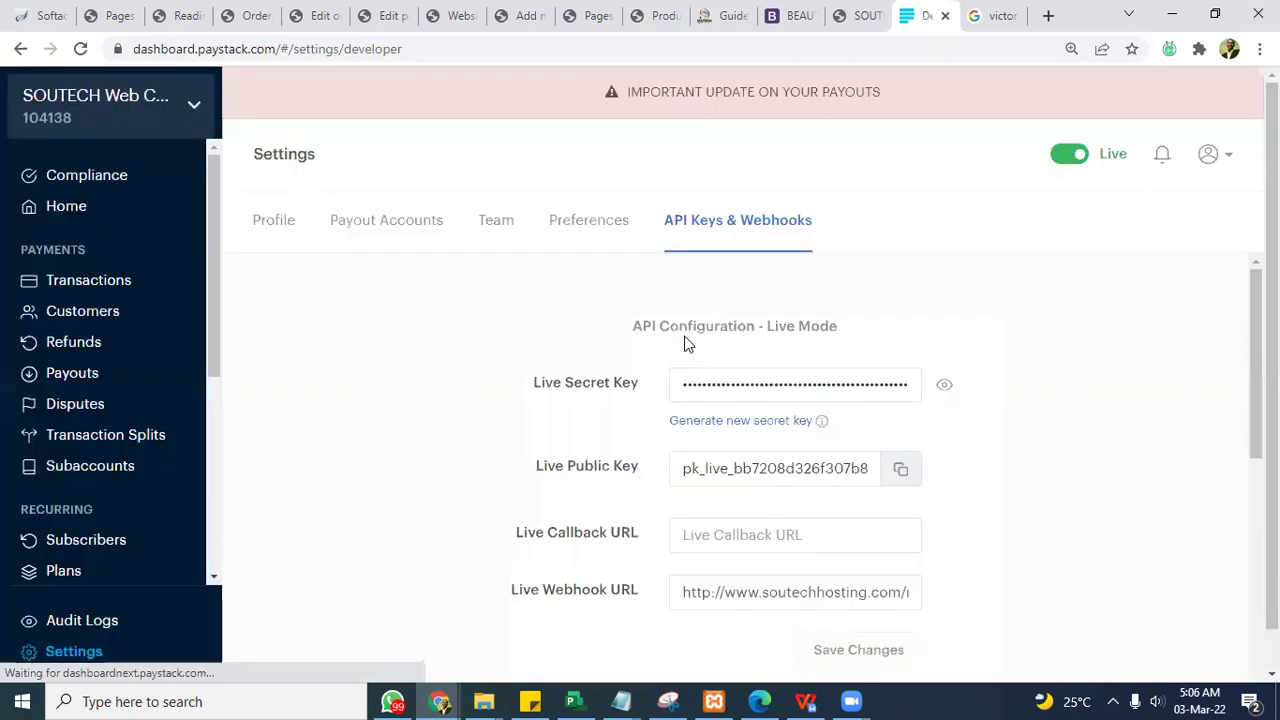
Check the successful NGN 1,500.00 Paystack transaction and highlight the 1,500.00 next payout on Home
left_click(104, 286)
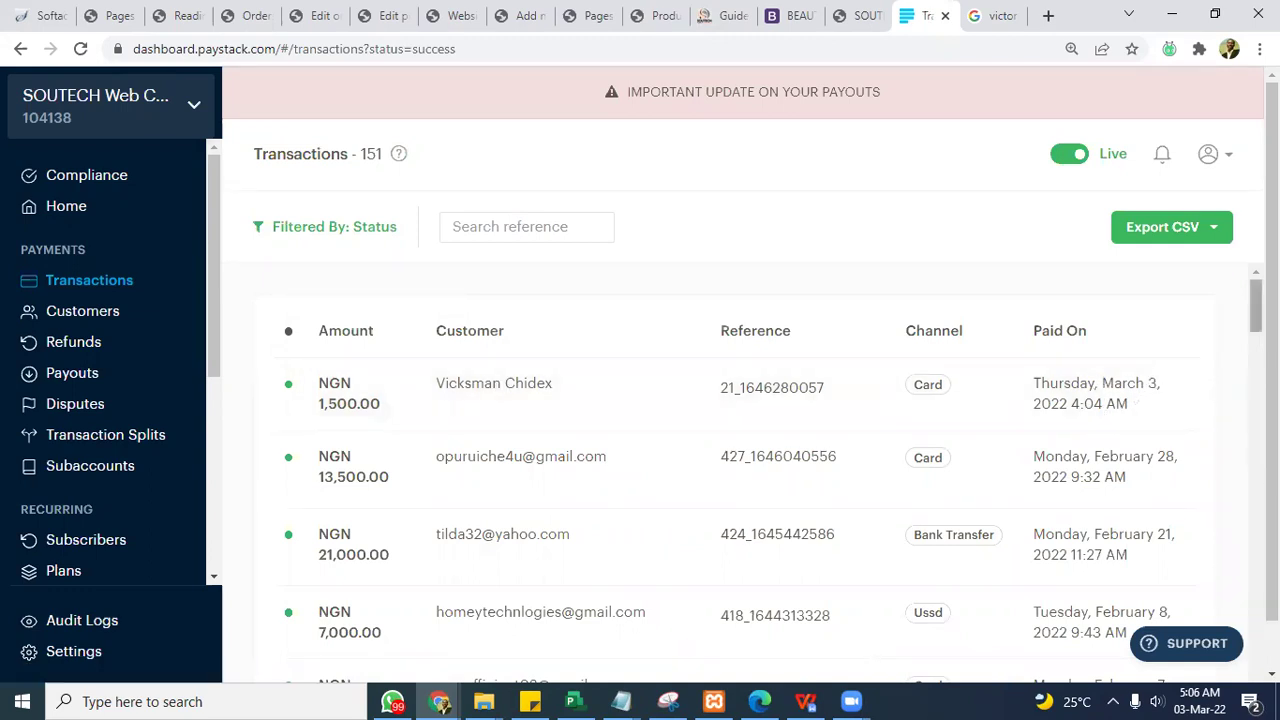
left_click(84, 220)
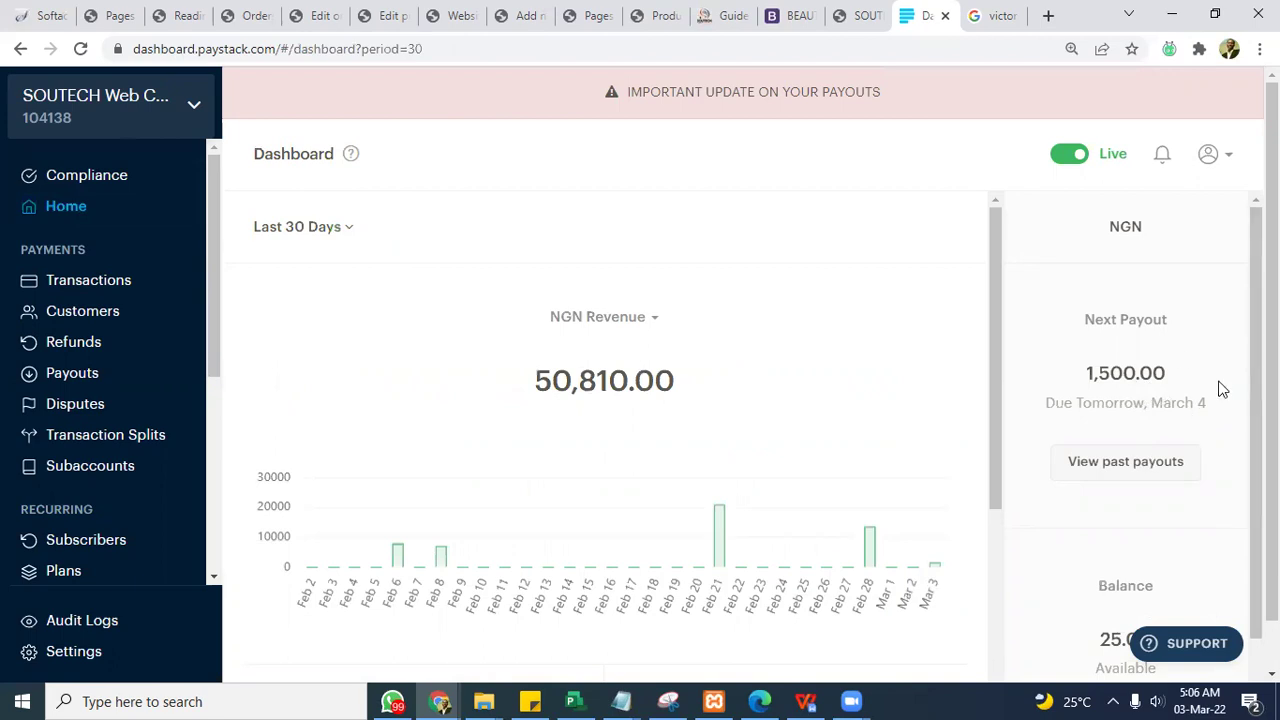
double_click(1072, 377)
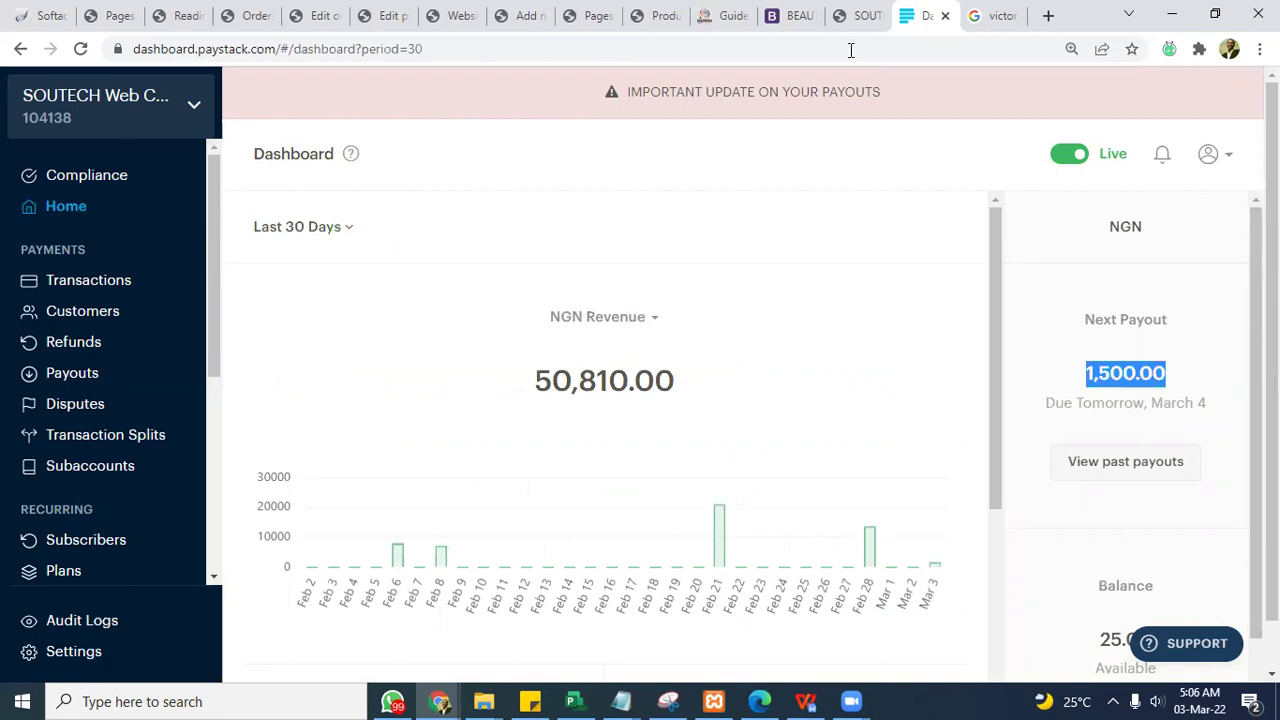
key("ctrl+Tab")
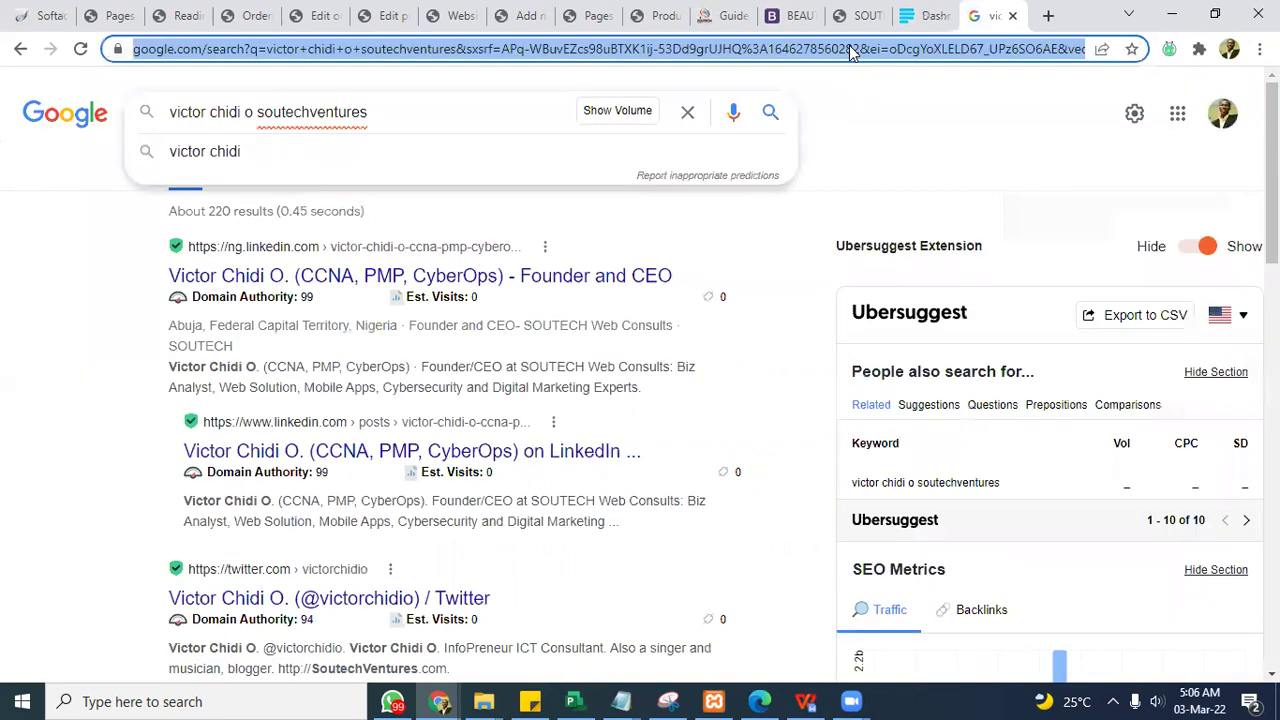
Load paystack.com/pricing and review the 1.5% + NGN 100 local and 3.9% + NGN 100 international fees
type("paystack")
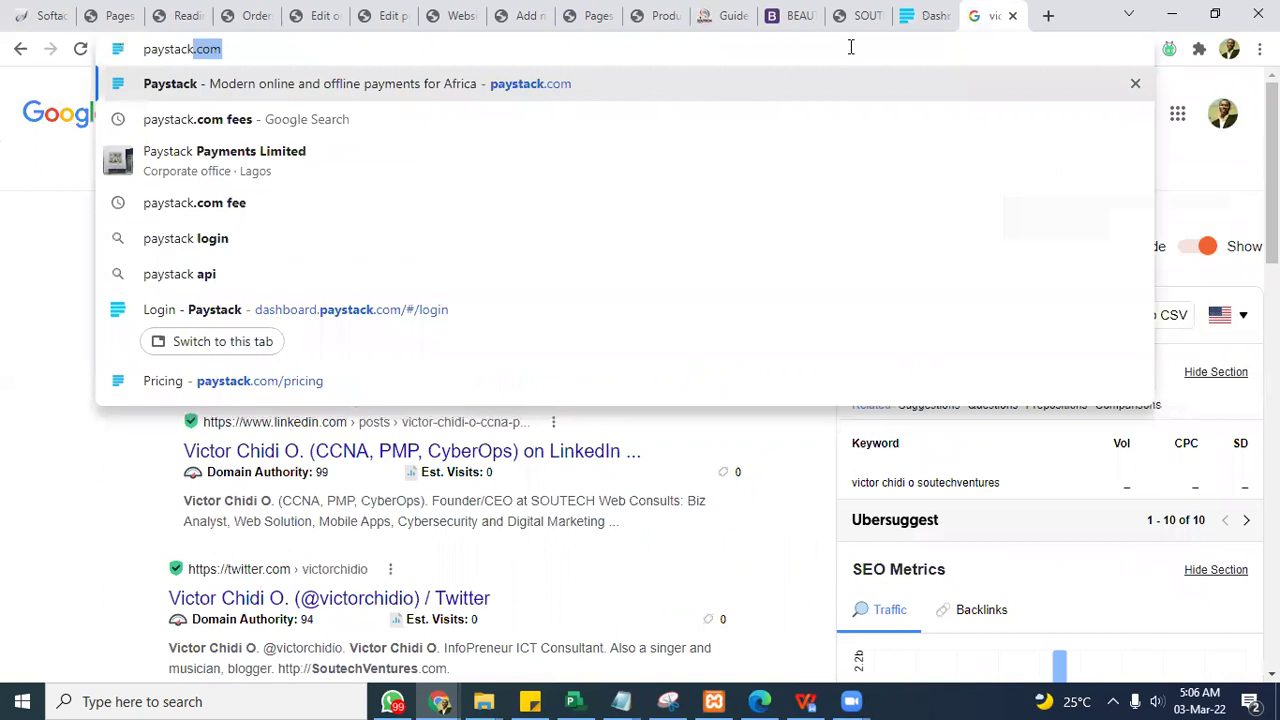
key("Right")
type("pri")
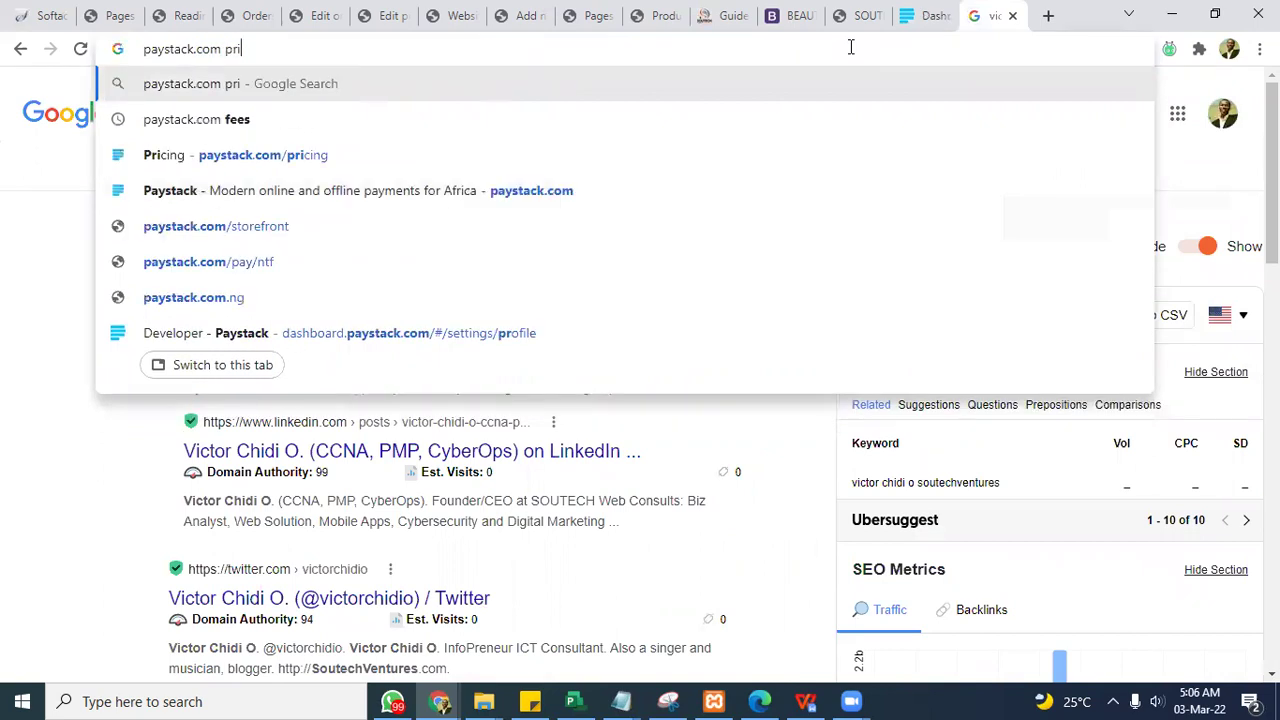
key("Down")
key("Return")
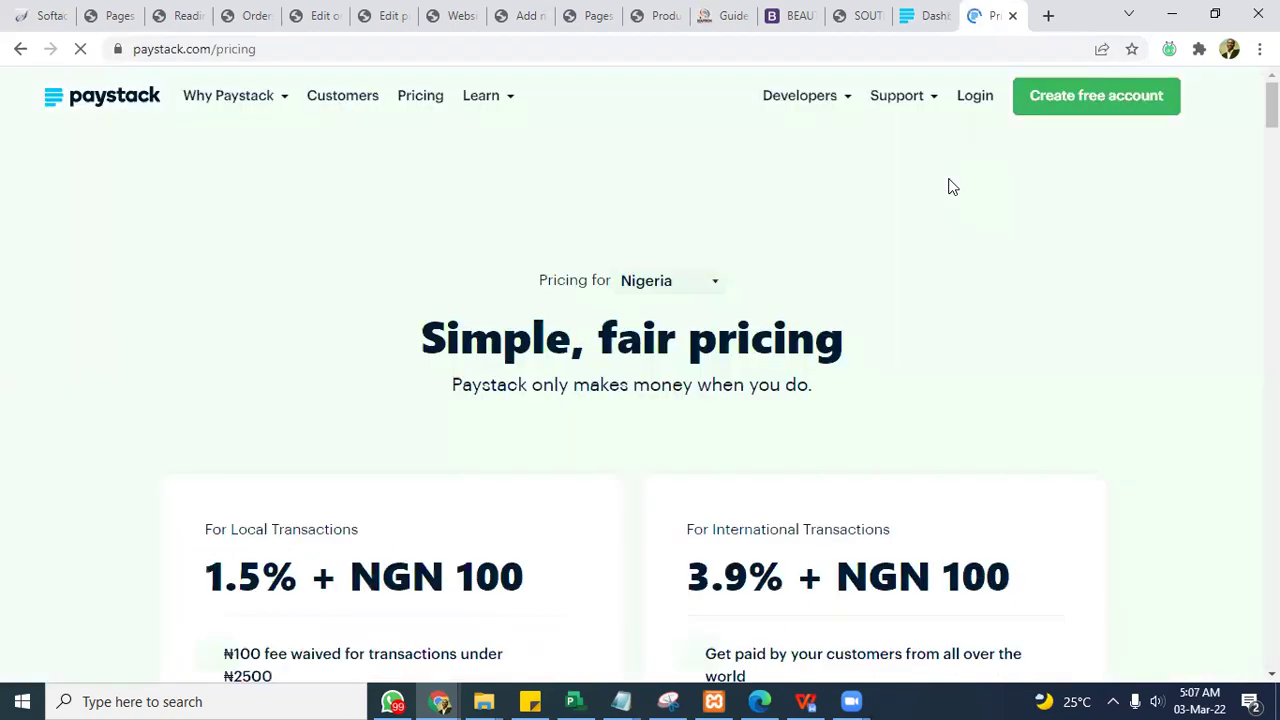
scroll(640, 380, "down", 1)
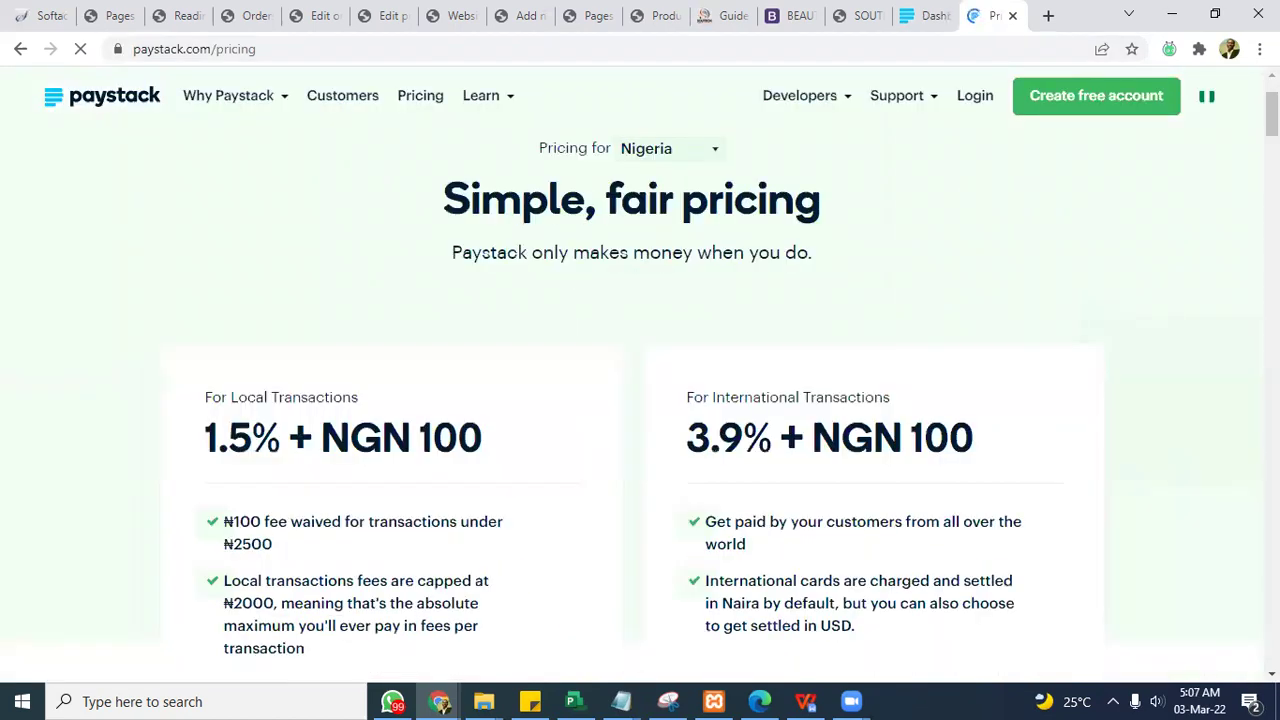
scroll(640, 400, "down", 2)
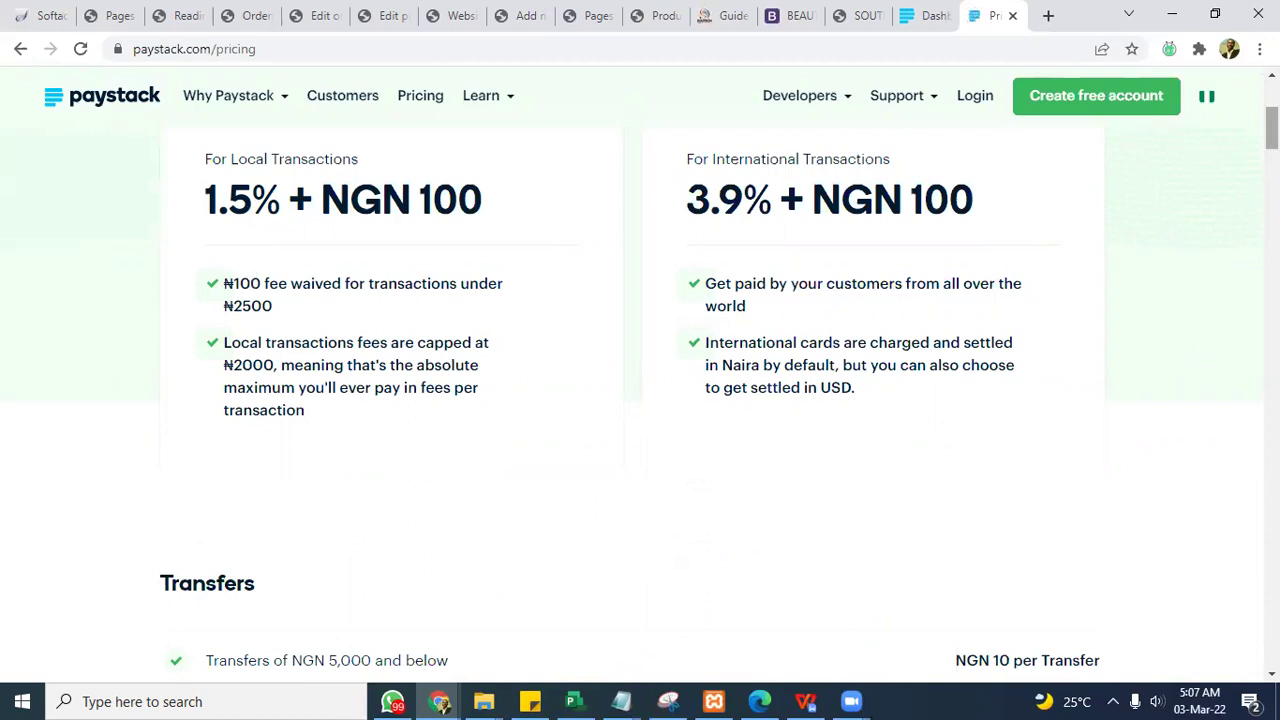
left_click_drag(1272, 128, 1272, 205)
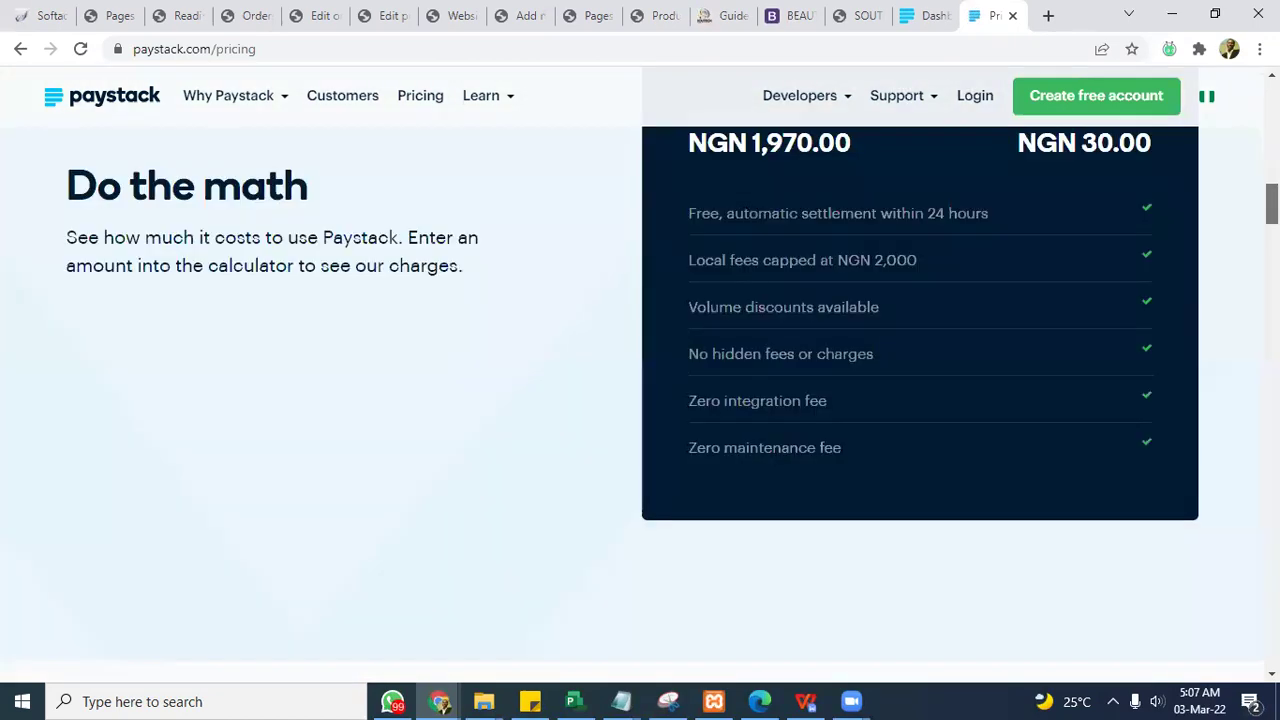
Bring the Notepad checklist of ten eCommerce setup steps in front of the Paystack pricing page
scroll(1232, 237, "up", 2)
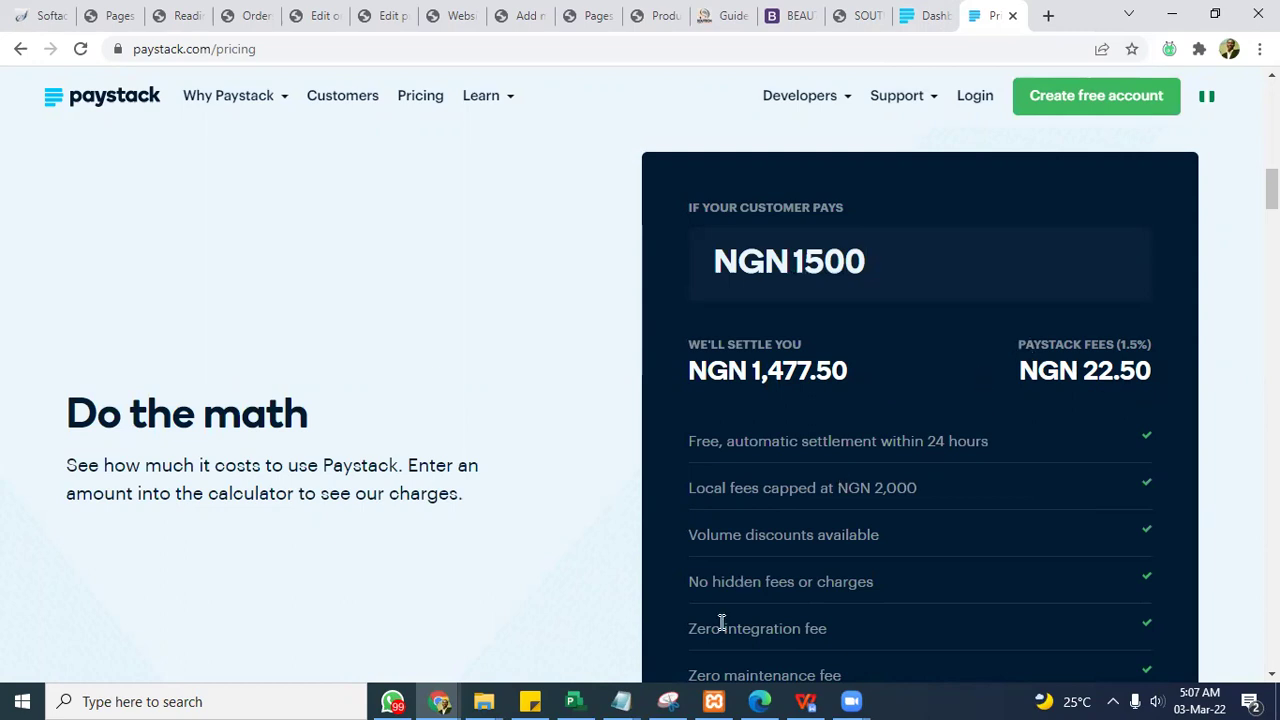
left_click(623, 701)
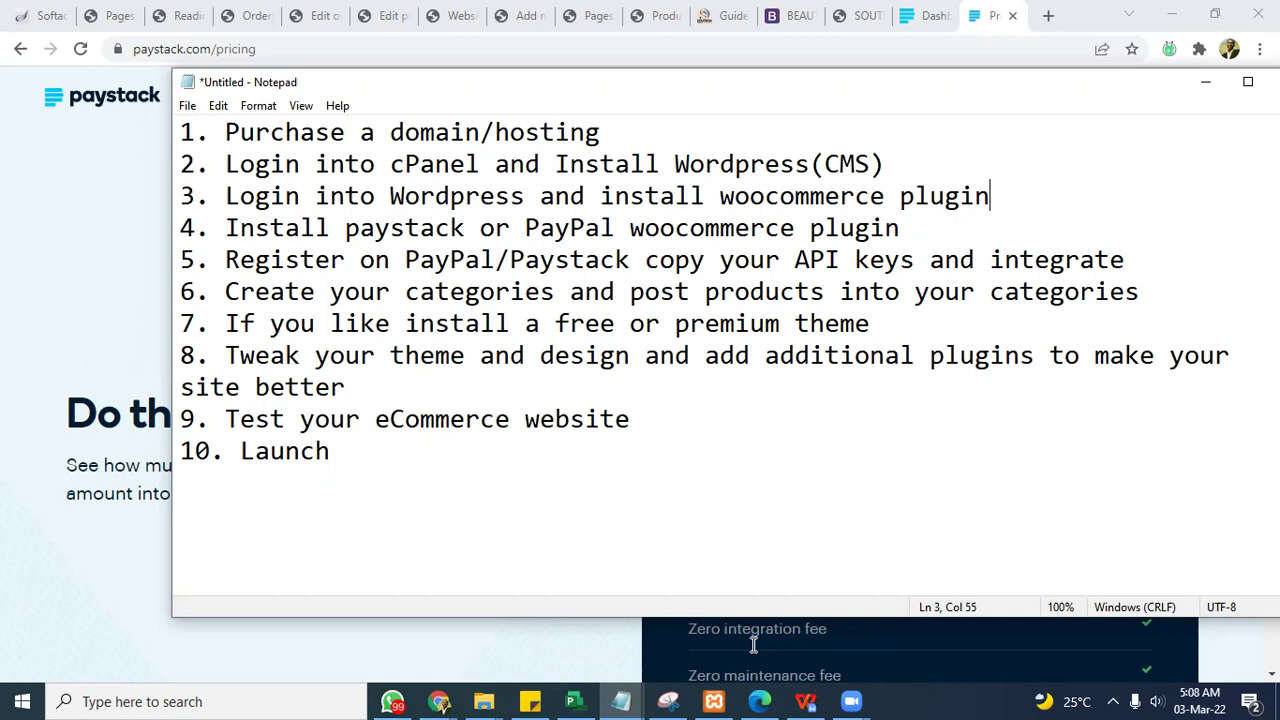
left_click(754, 645)
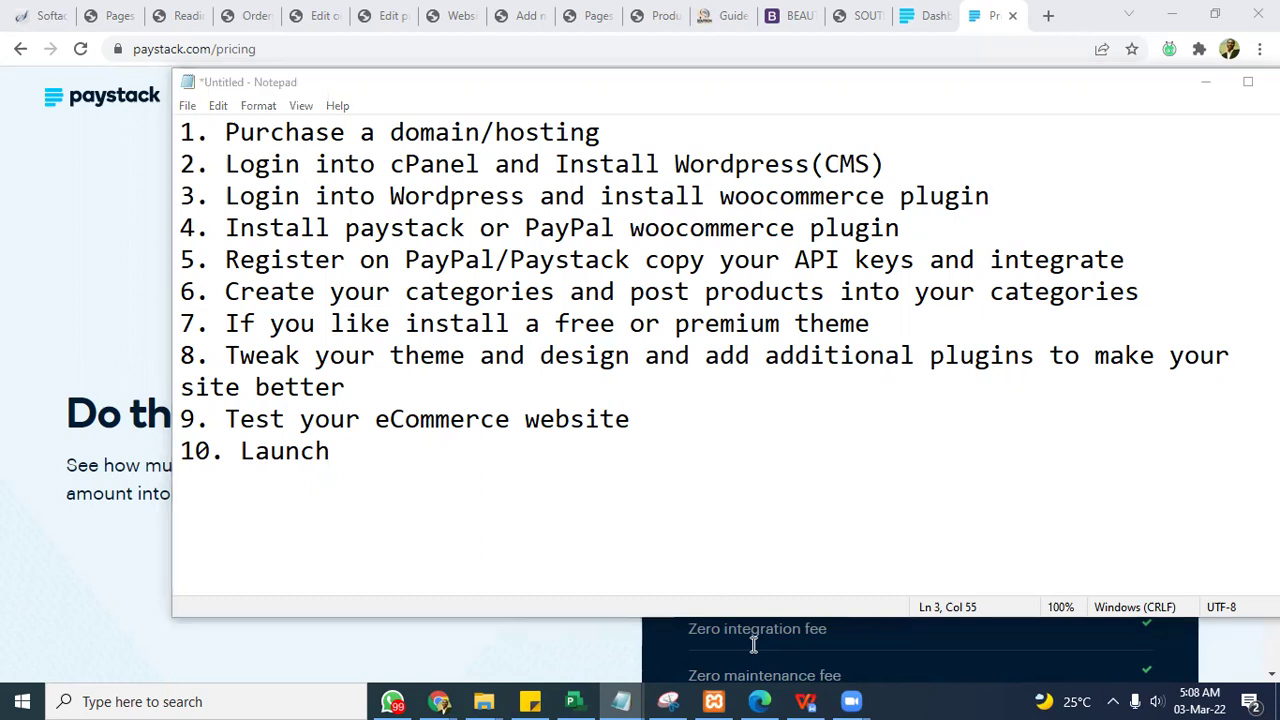